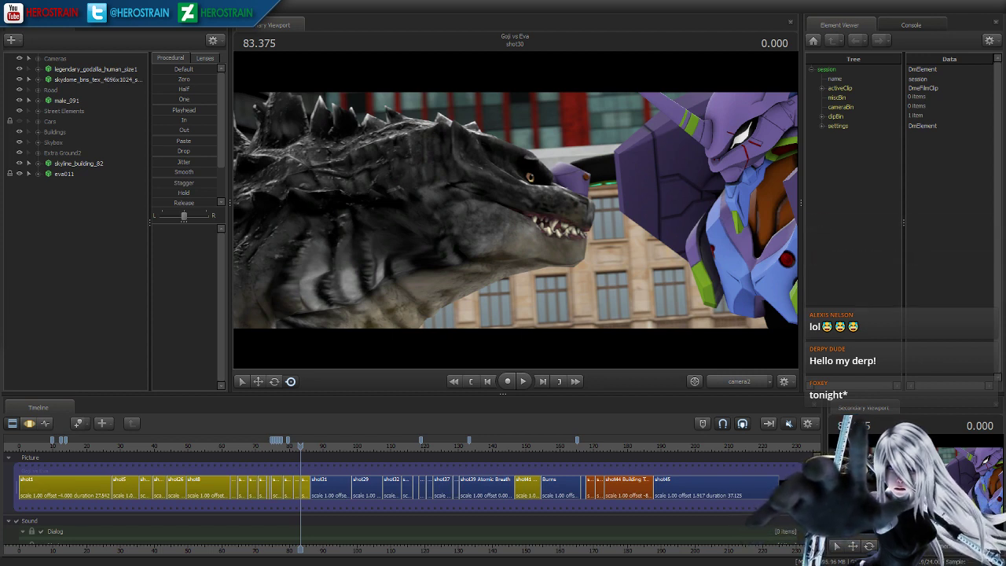
- Select the shot42, shot43 and shot44 clips together and frame them in the timeline
click(708, 486)
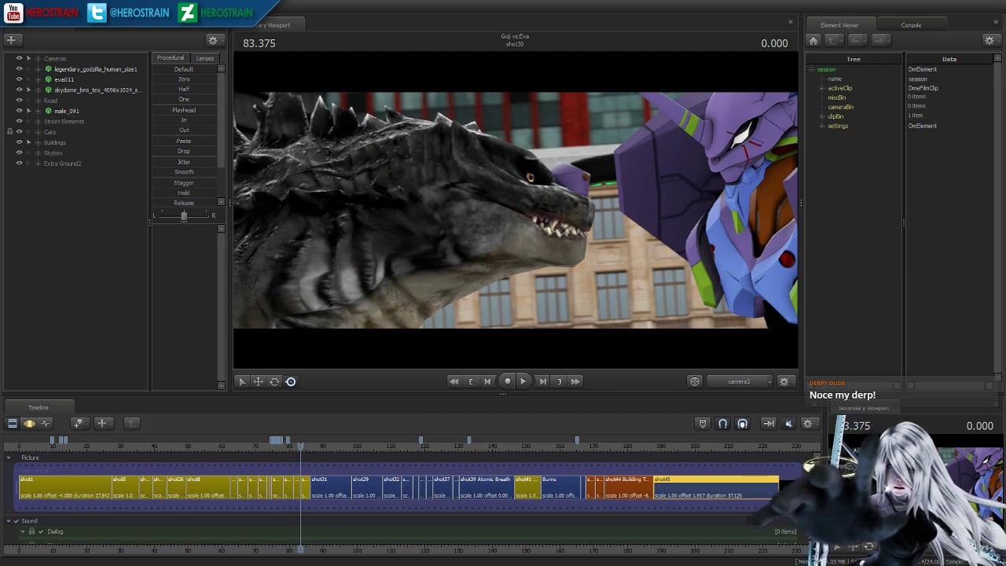
click(606, 491)
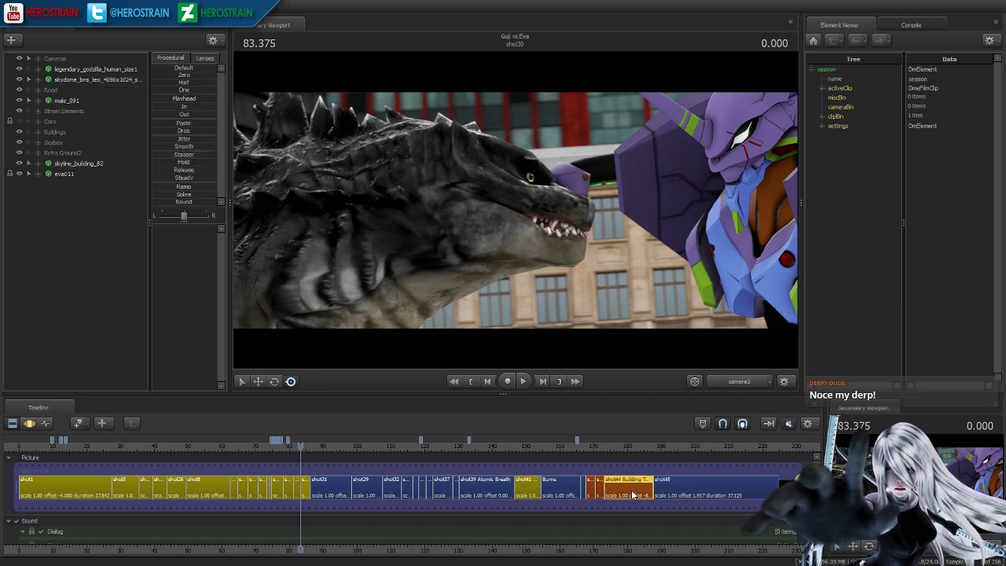
click(597, 489)
click(617, 500)
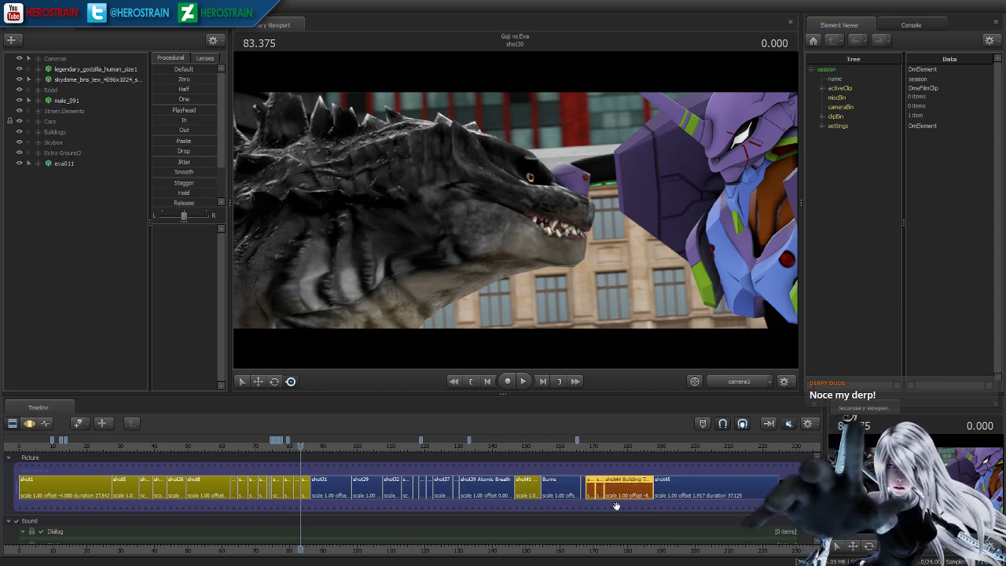
double_click(625, 489)
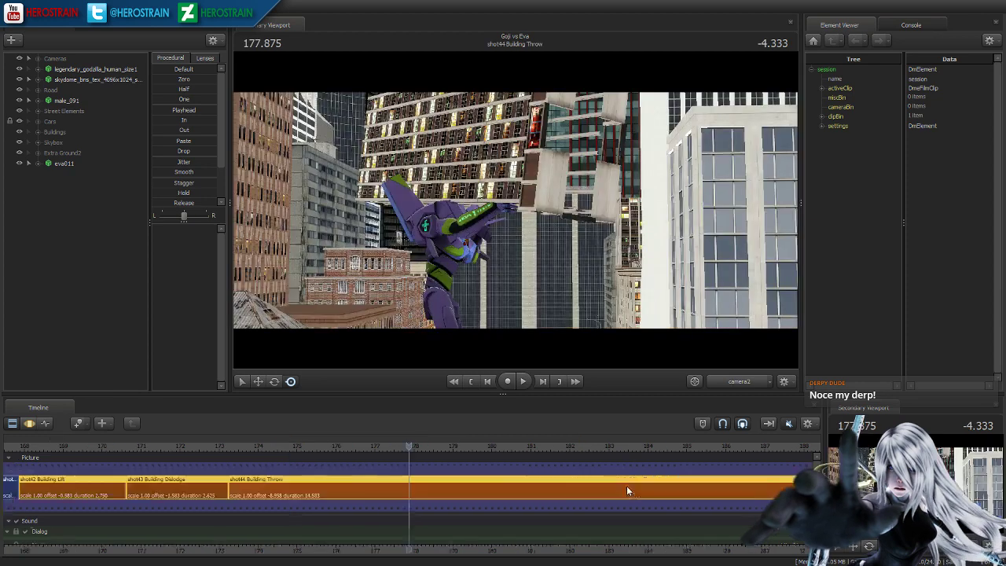
- Examine shot43 Building Dislodge, the neighbouring shot42 and shot44 clips, and their place in the overall timeline
click(146, 444)
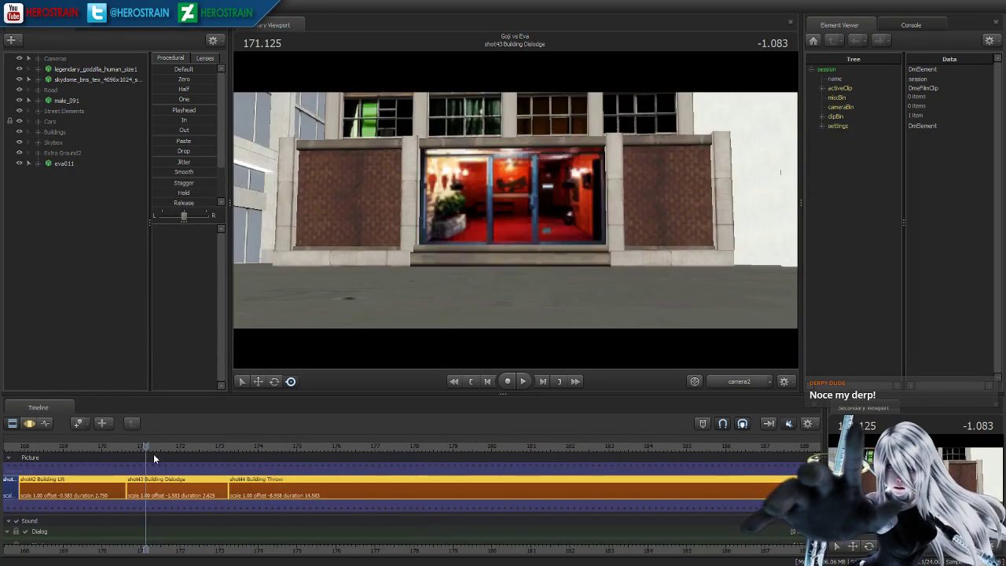
click(86, 488)
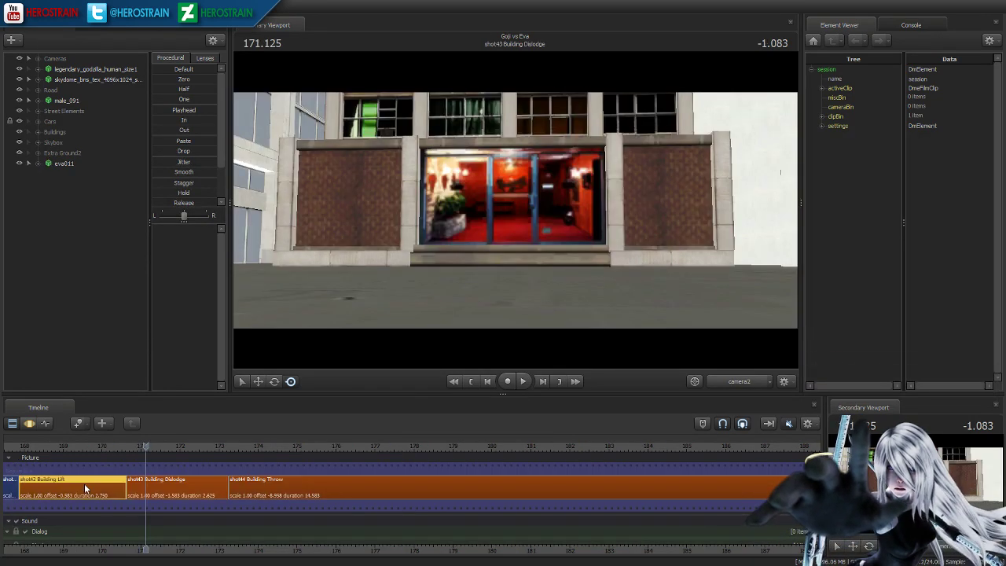
click(183, 492)
click(296, 495)
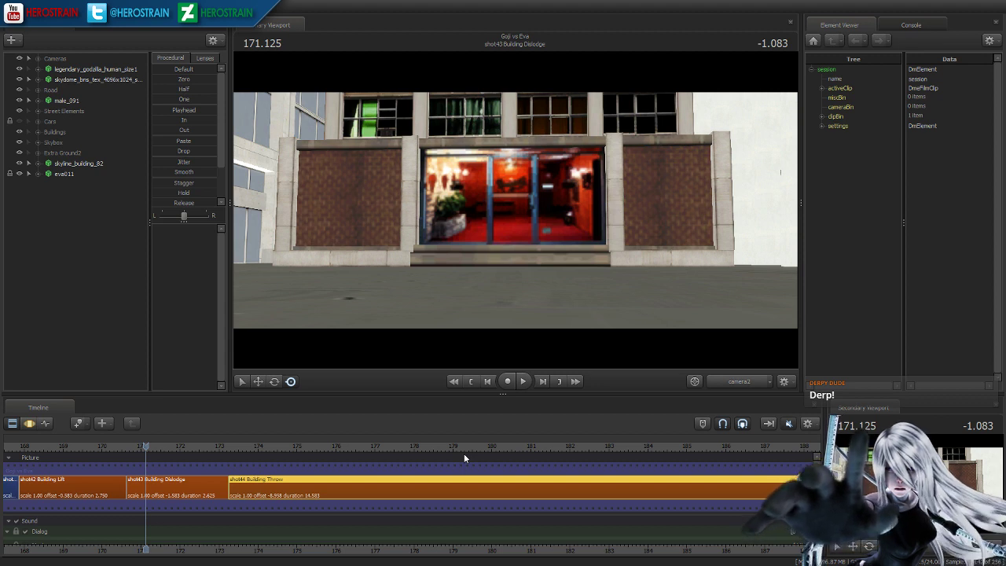
scroll(464, 453, down, 8)
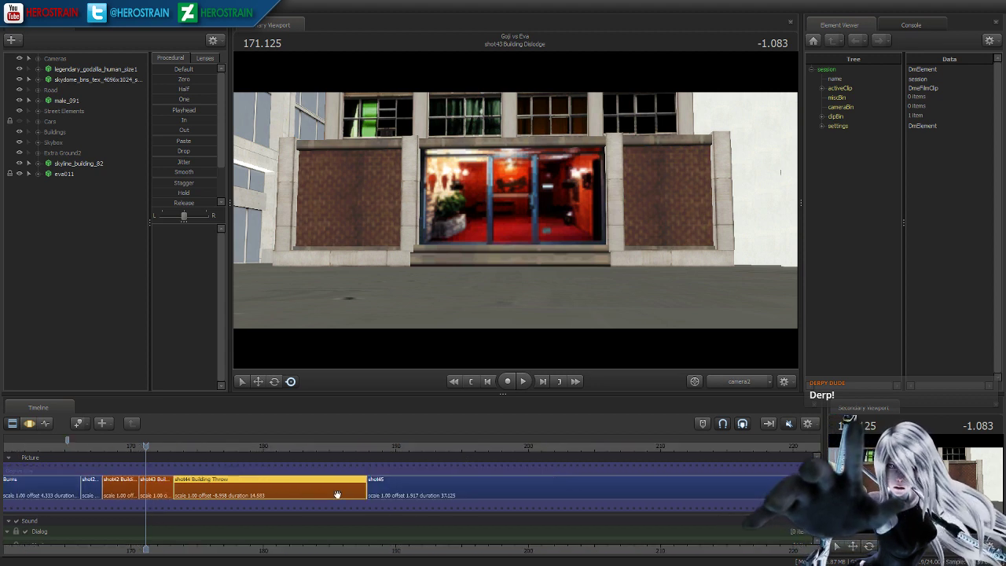
scroll(424, 472, down, 5)
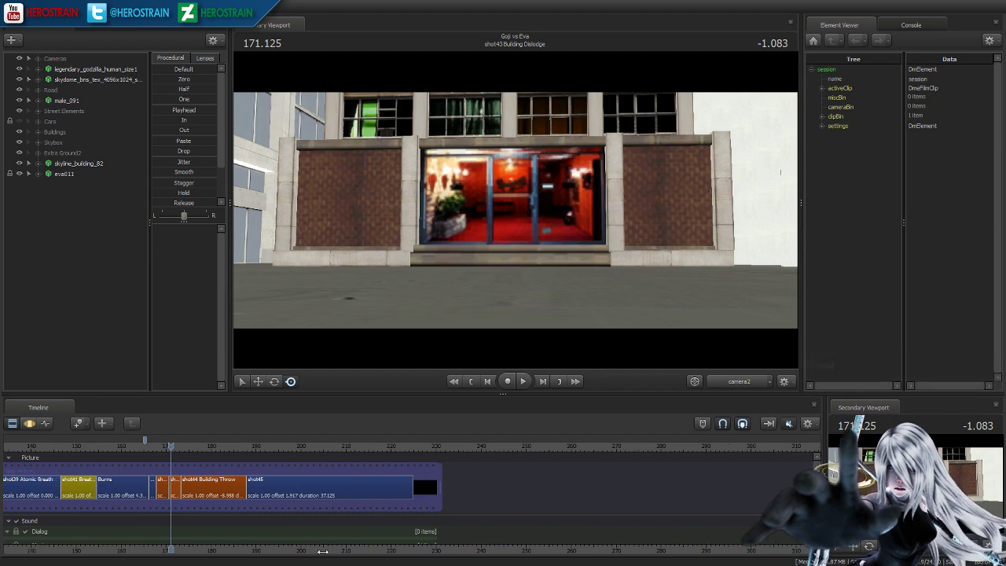
scroll(425, 532, down, 3)
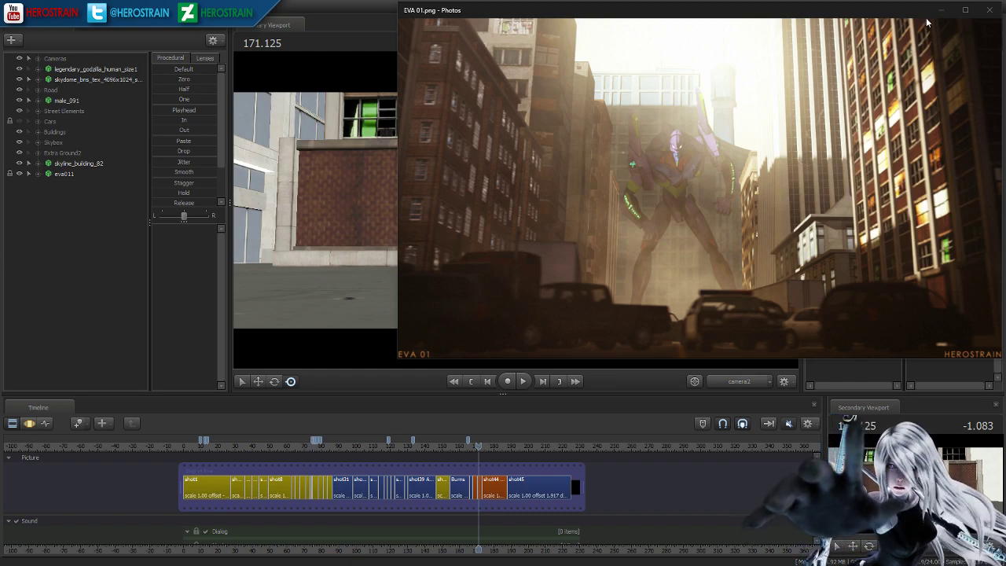
- Close the EVA 01.png photo and frame the shot42 Building Lift clip in the timeline
click(988, 10)
scroll(496, 469, up, 3)
scroll(495, 469, up, 4)
click(390, 488)
key(f)
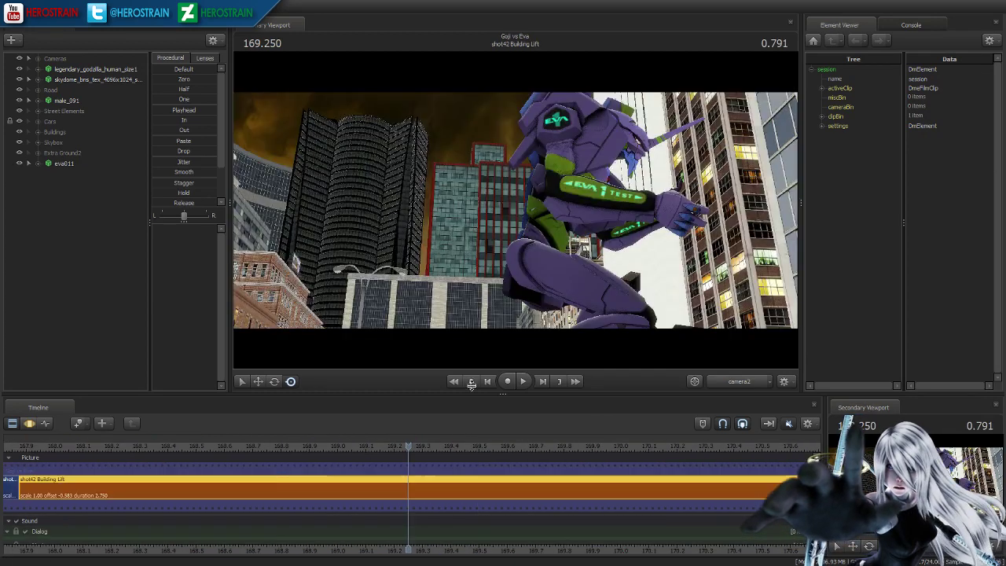
- Go to the start of shot42 Building Lift and view it from farther back through the work camera
click(472, 383)
ctrl+click(740, 382)
key(s)
drag(581, 260, 577, 301)
key(s)
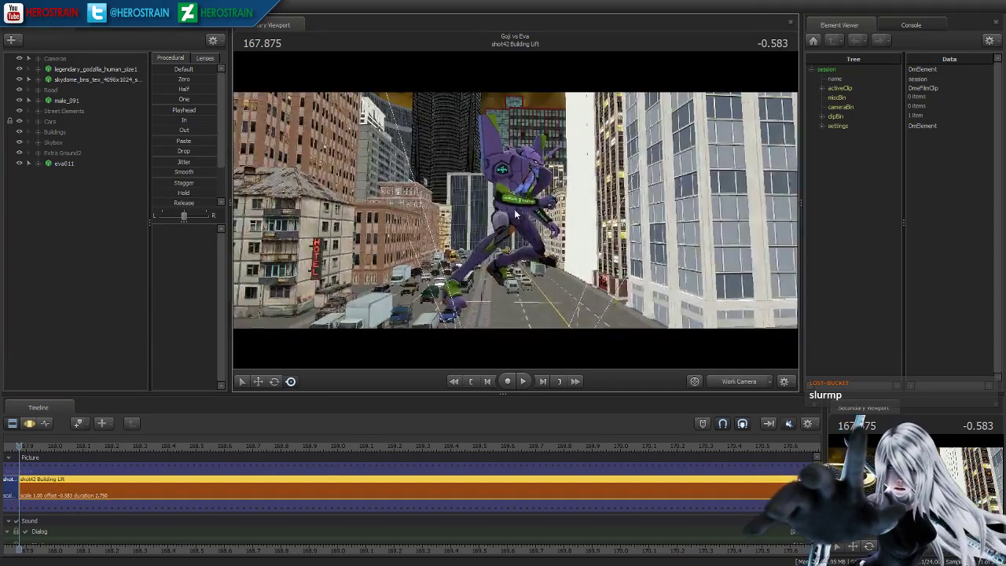
- Turn off the Effects overlay track in the timeline to remove the letterbox bars
click(29, 424)
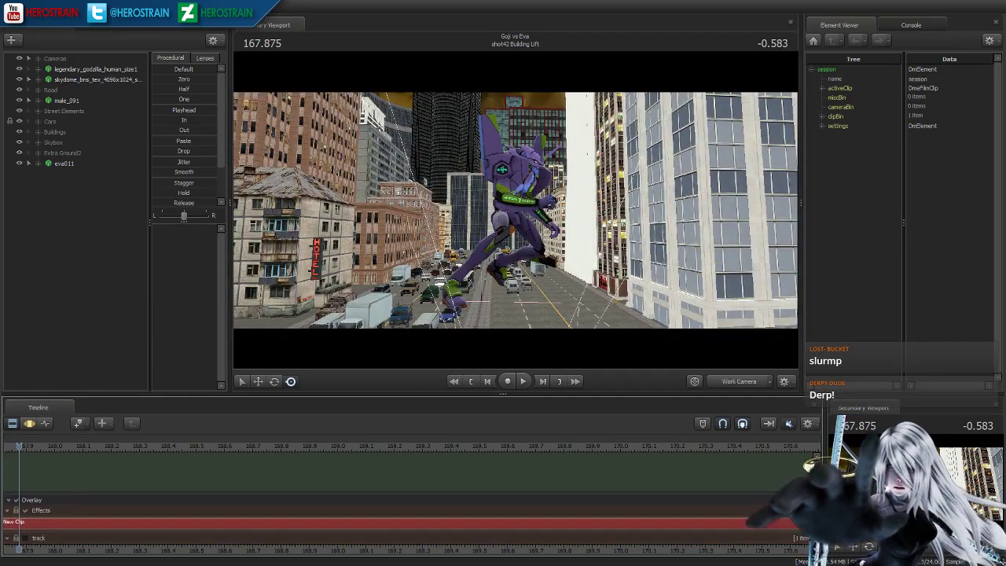
click(25, 499)
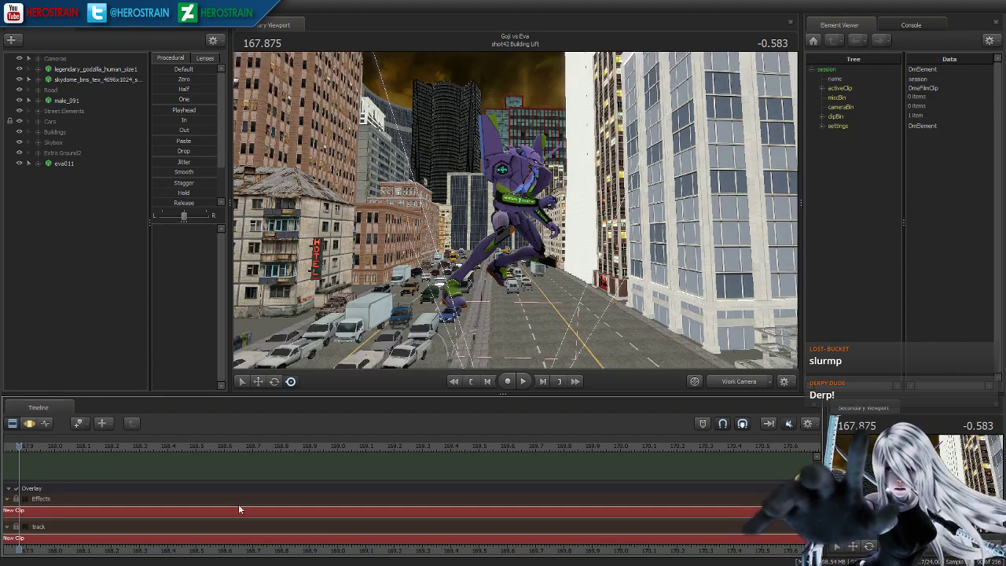
drag(816, 521, 817, 478)
- Select shot42 through shot44 and review the Building Lift animation in the work camera up to the start of shot43
scroll(660, 517, down, 10)
shift+click(505, 476)
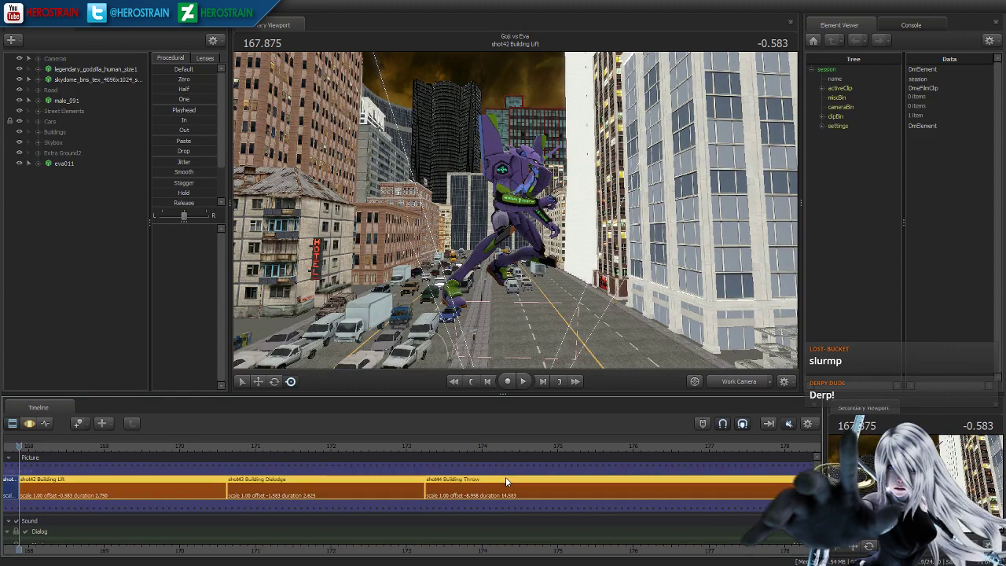
scroll(505, 476, down, 5)
key(w)
drag(481, 262, 516, 213)
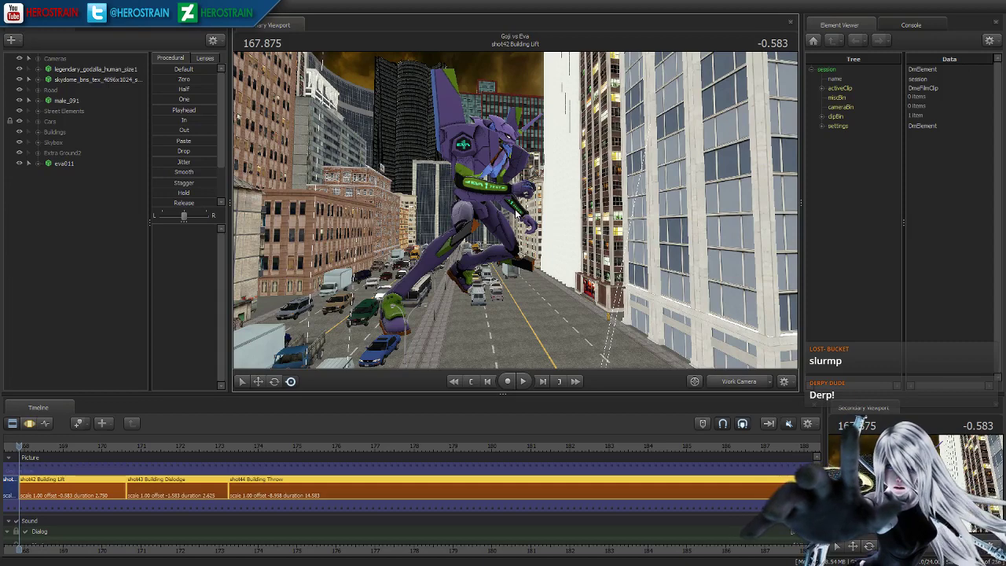
key(space)
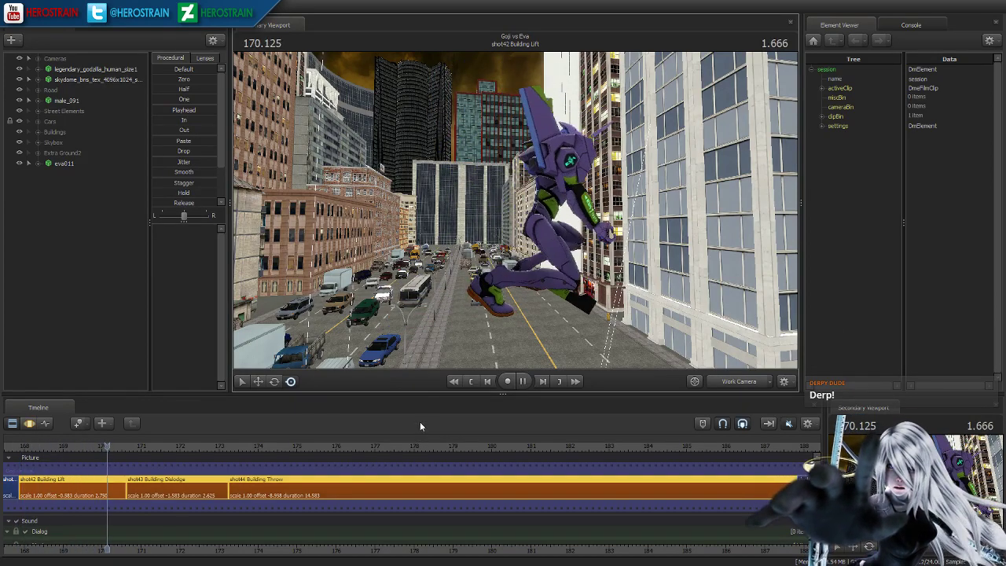
key(space)
mouse_move(120, 452)
mouse_down()
mouse_move(110, 448)
mouse_move(132, 454)
mouse_up()
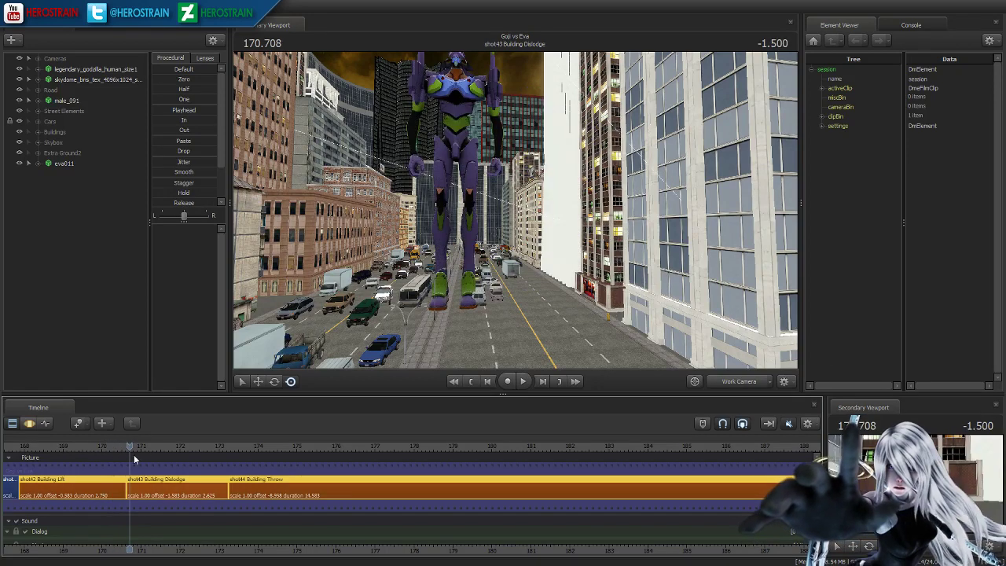
- Select shot43 Building Dislodge and play it through camera2 on into shot44 Building Throw
click(184, 490)
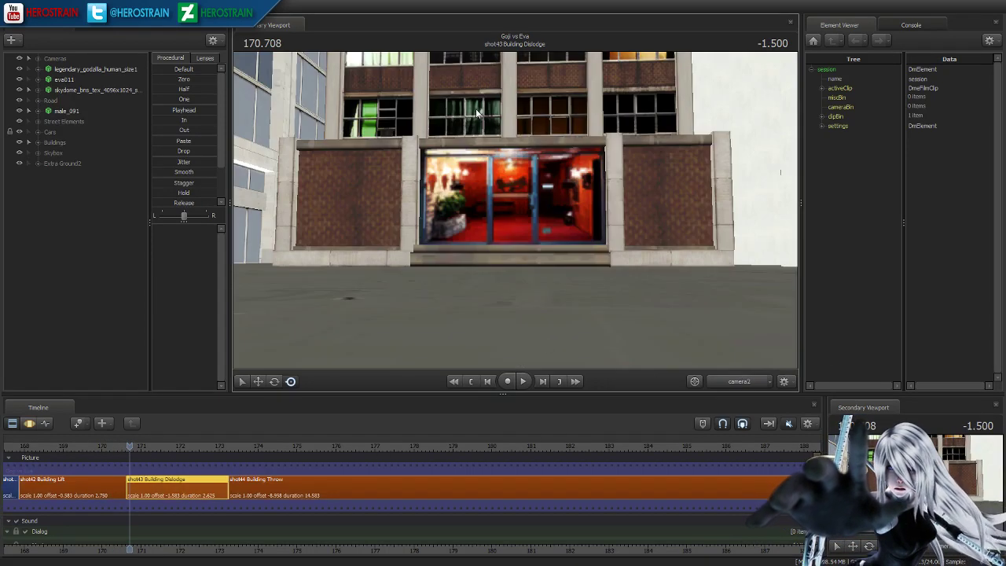
key(space)
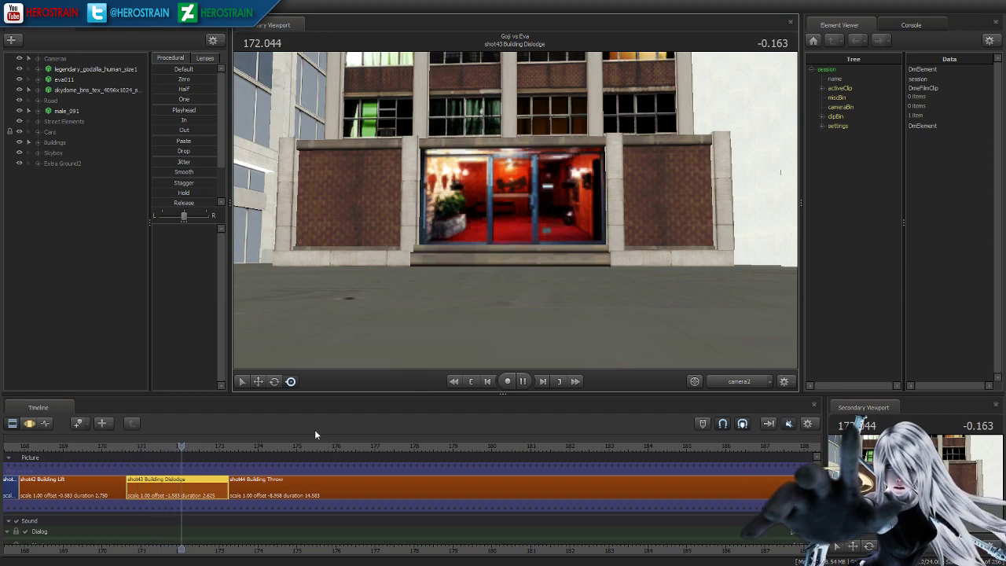
key(space)
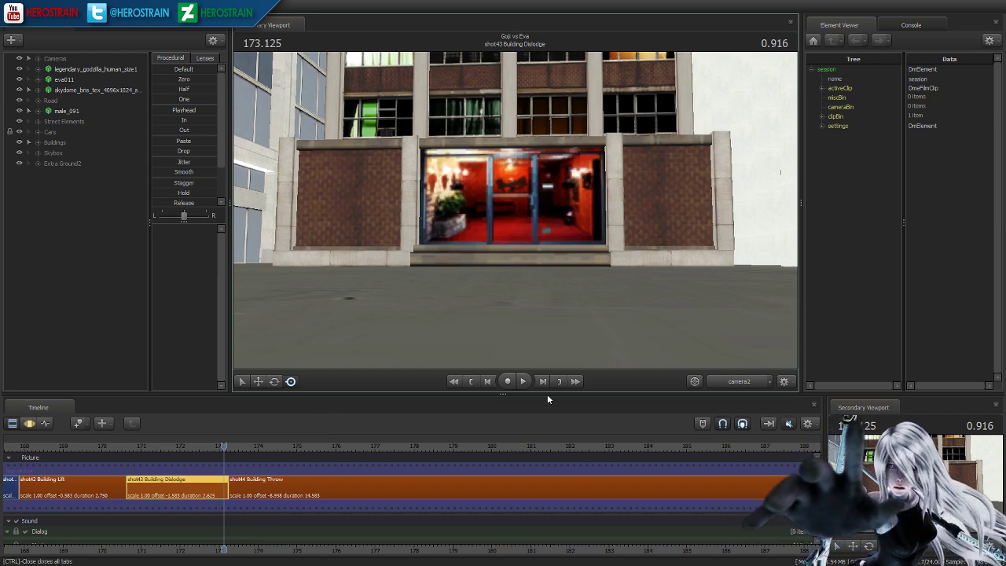
click(523, 381)
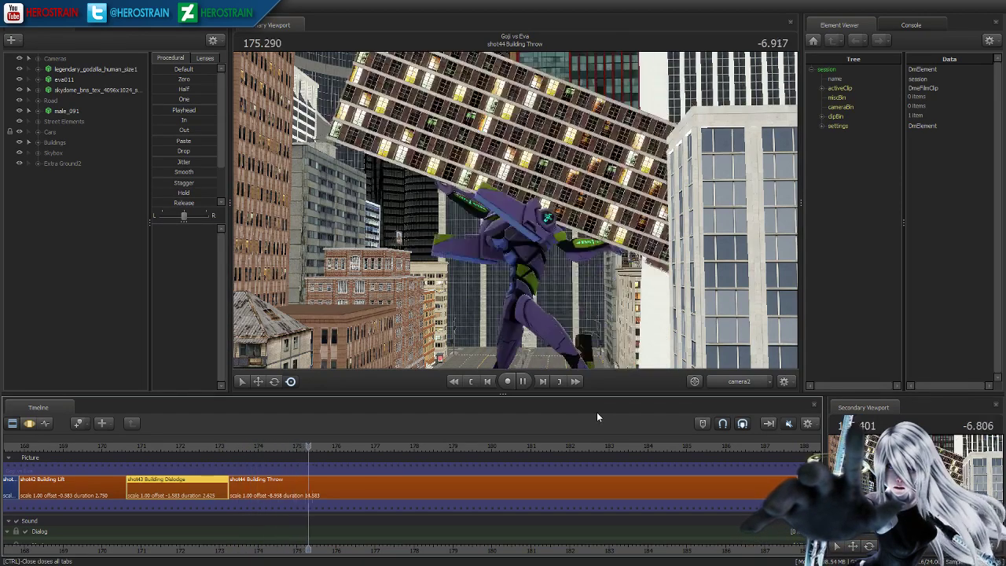
- Switch to the work camera and review the second half of the shot44 Building Throw animation from street level
click(734, 381)
click(637, 318)
drag(636, 318, 636, 318)
click(524, 380)
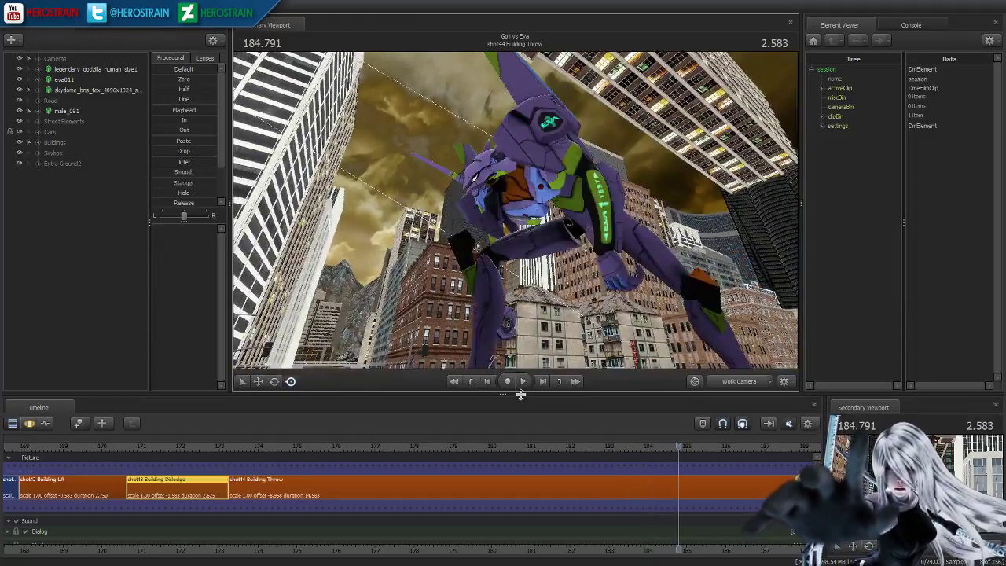
click(512, 471)
key(space)
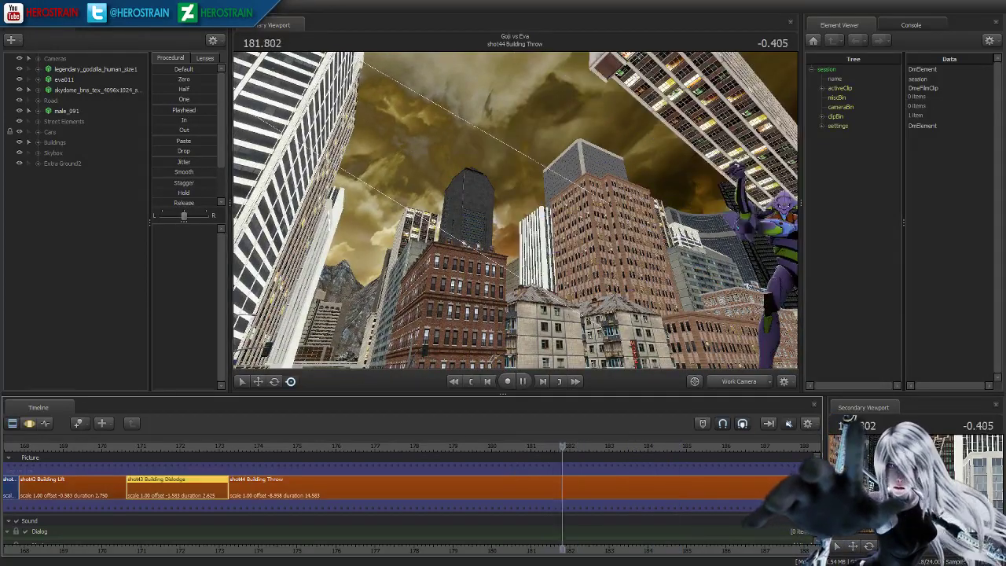
drag(574, 300, 514, 209)
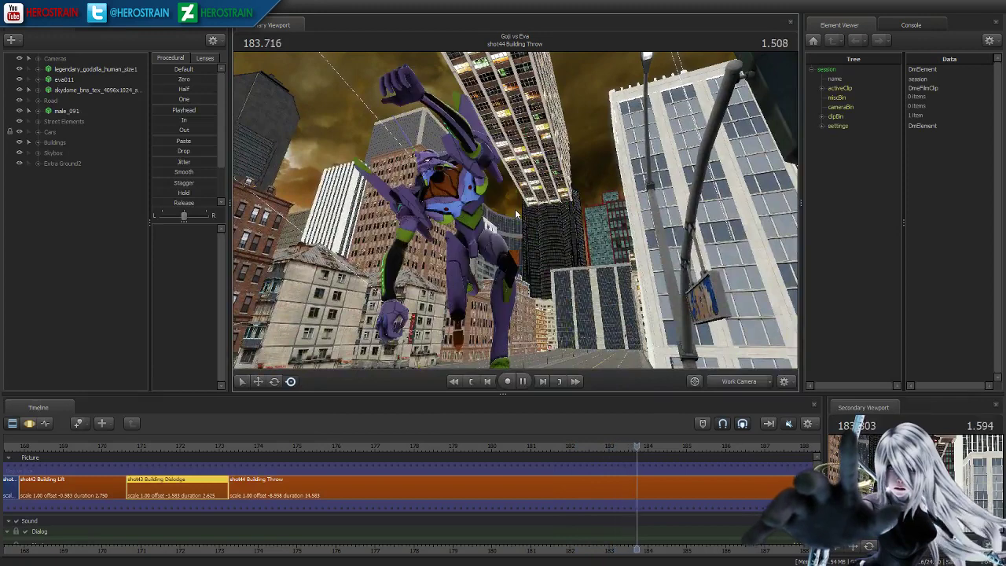
key(space)
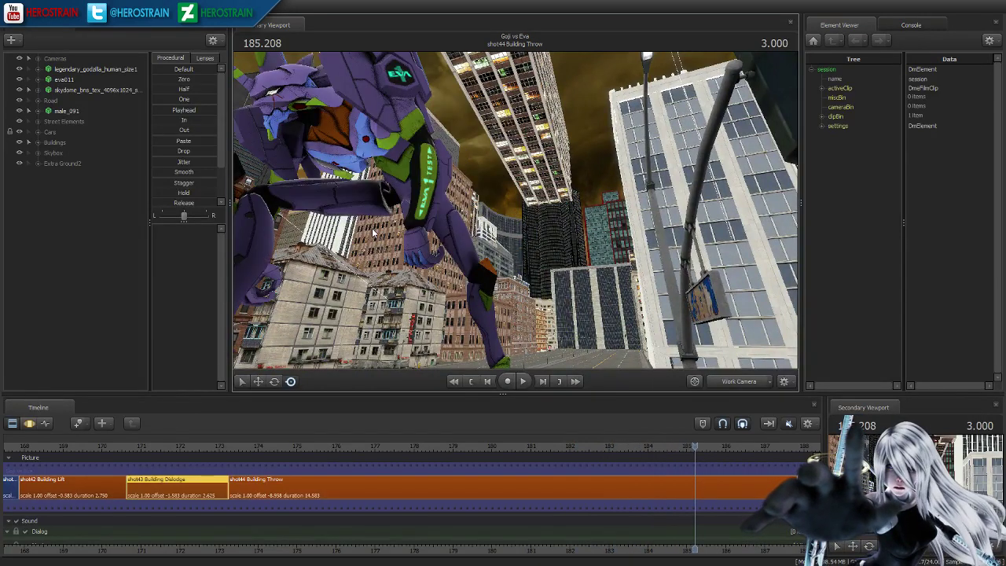
- Frame shot42 Building Lift in the timeline and play it back in a loop from its start
click(91, 485)
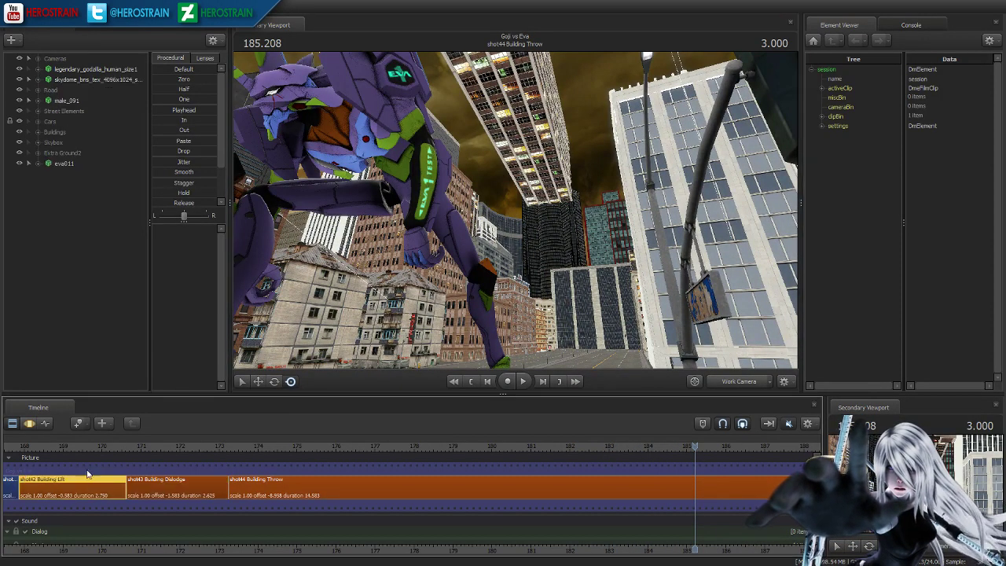
click(90, 446)
double_click(103, 488)
click(474, 381)
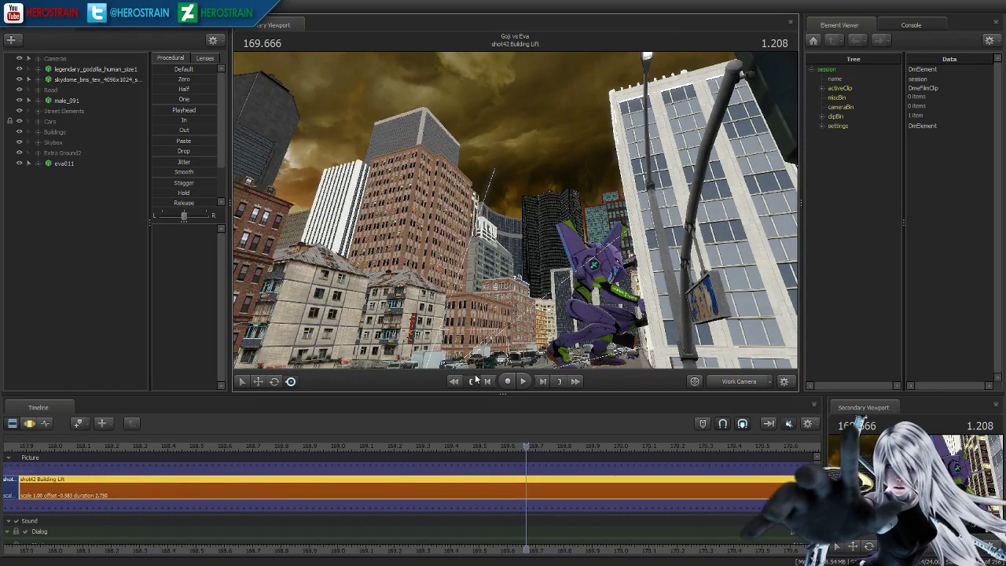
key(space)
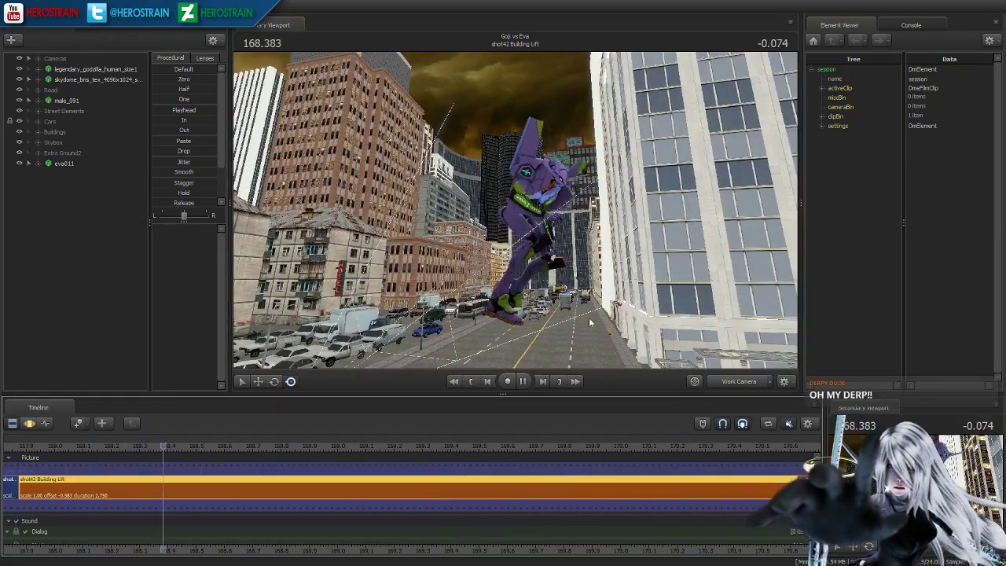
key(space)
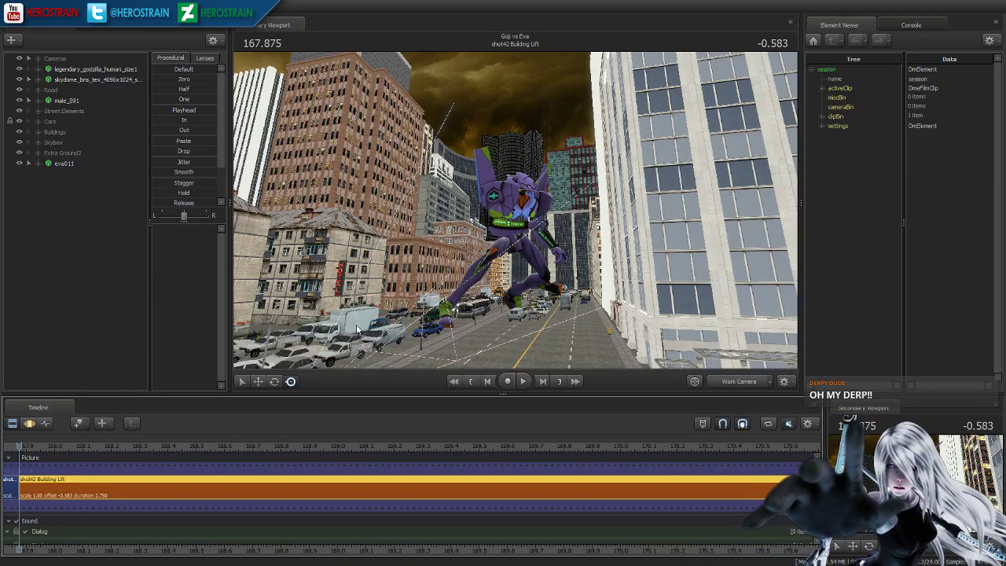
- Bring the work camera closer to the robot and select eva011 in the Motion Editor
drag(358, 326, 350, 322)
drag(511, 213, 514, 209)
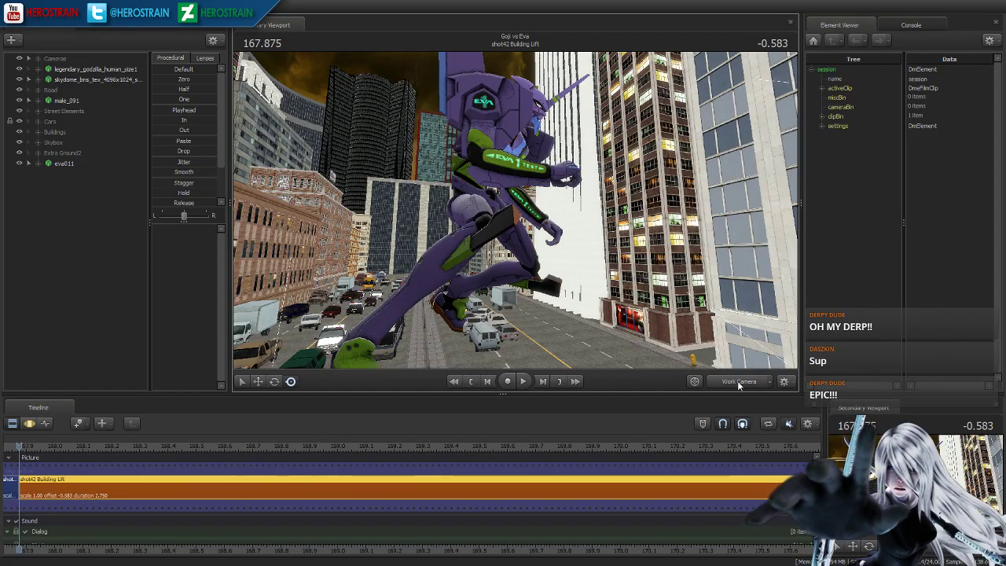
key(F3)
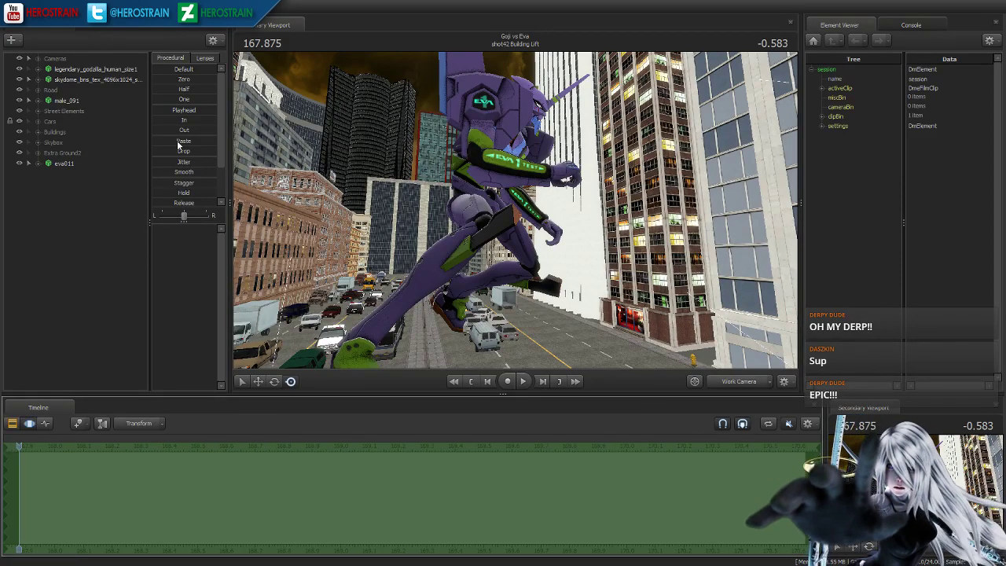
click(64, 163)
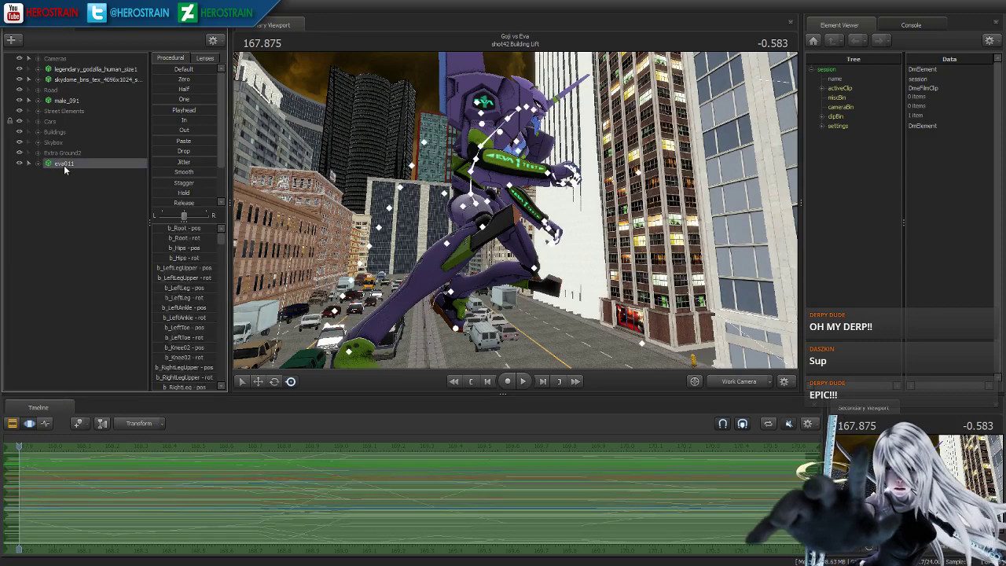
- Show the animation curves of eva011 in the Graph Editor and select its rig_pelvis control at shot time 1.000
click(44, 423)
key(space)
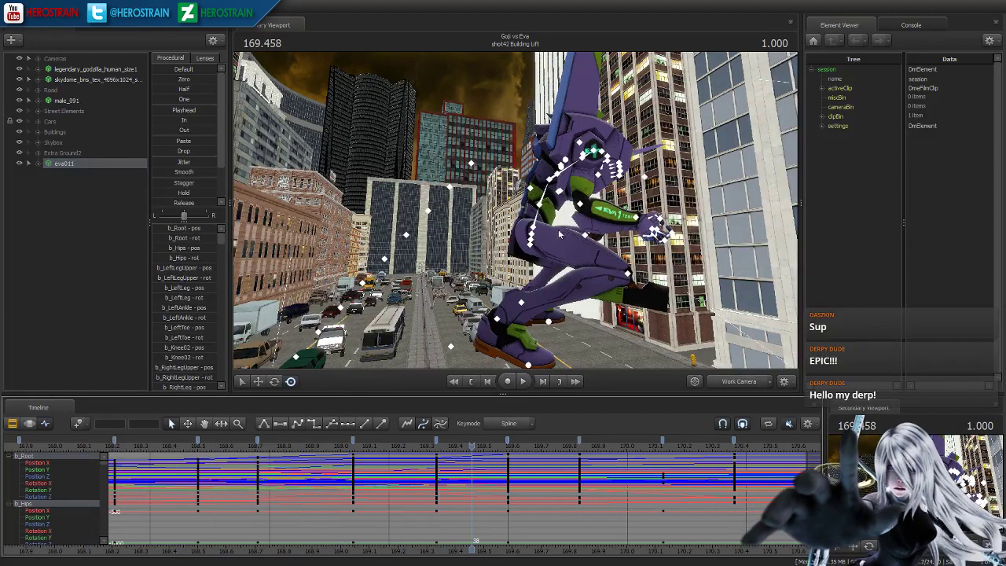
click(536, 223)
click(531, 236)
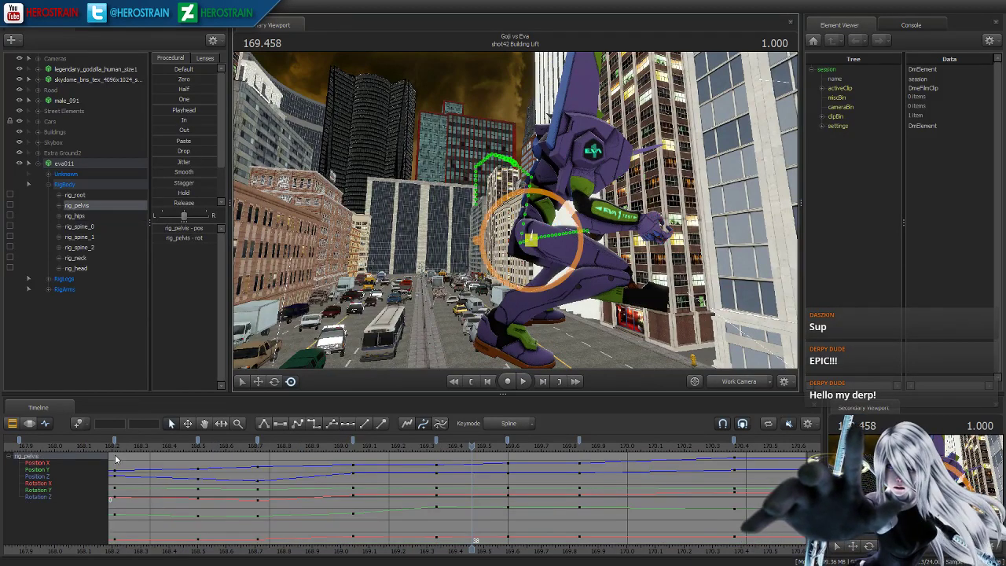
- Select all rig_pelvis keys in the shot, smooth their curve tangents and check the motion up to shot time 1.333
click(20, 440)
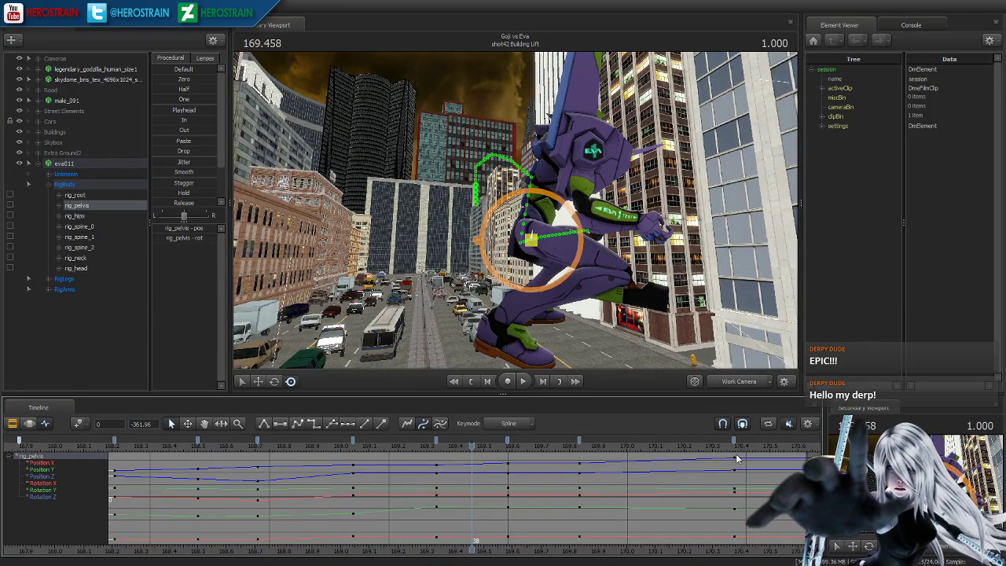
shift+click(734, 440)
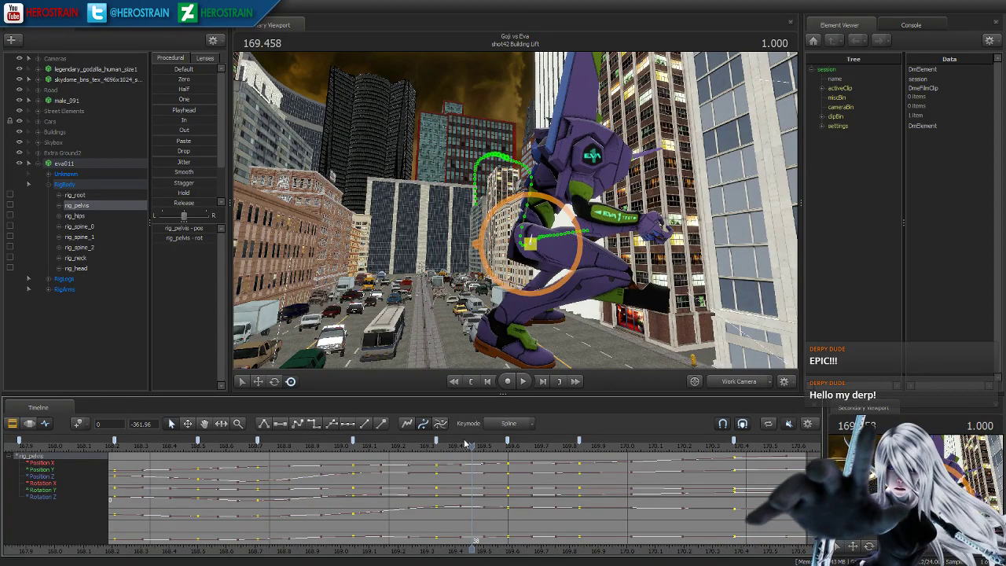
click(470, 382)
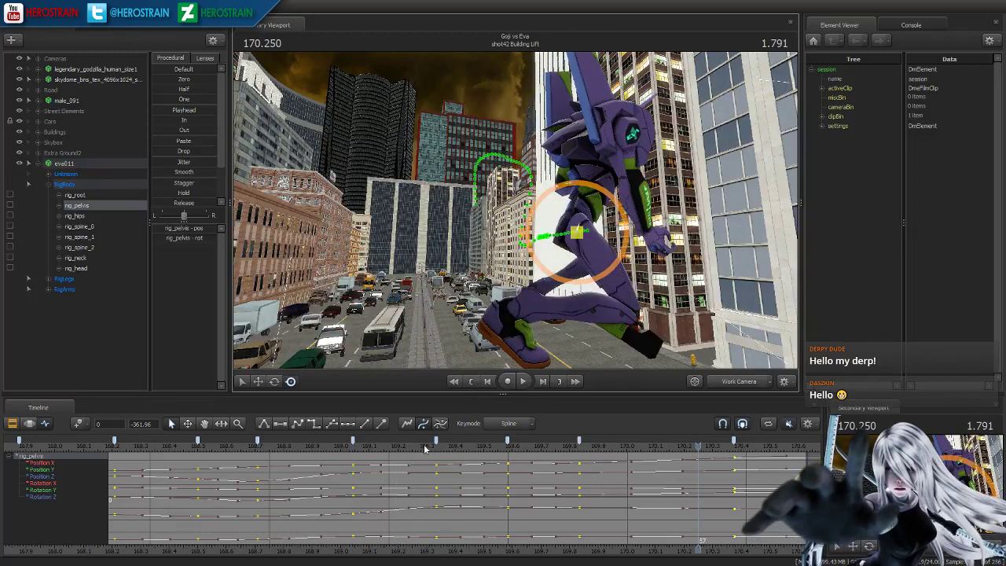
drag(419, 446, 568, 445)
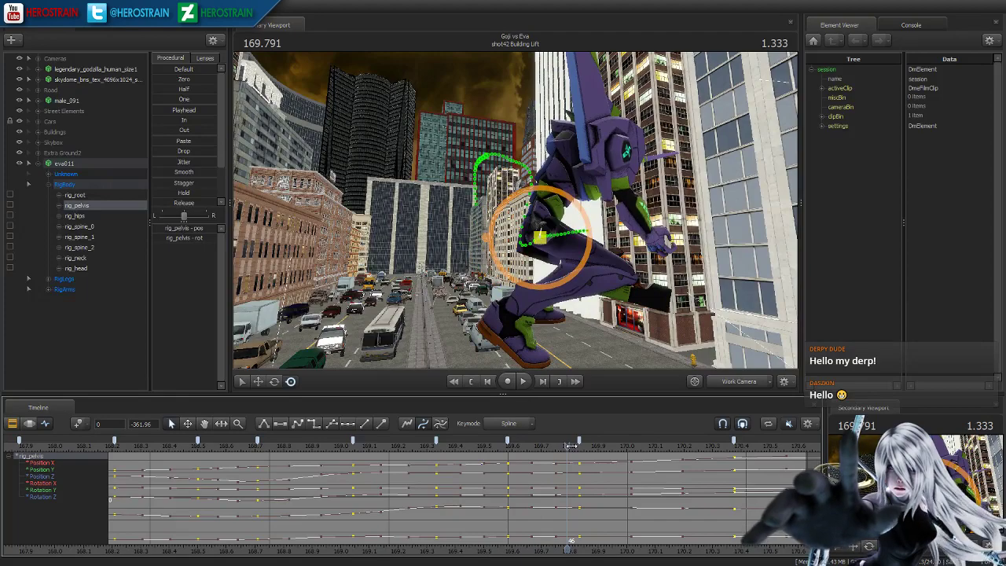
- Flatten the curve tangents of the rig_pelvis keys at frames 41 and 47
key(w)
drag(560, 262, 415, 197)
key(s)
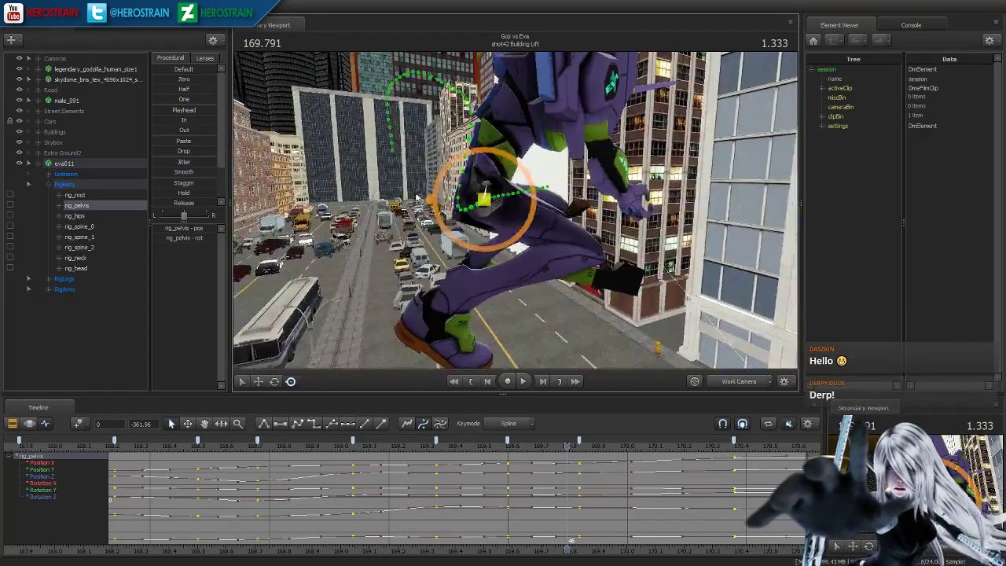
click(484, 198)
key(Up)
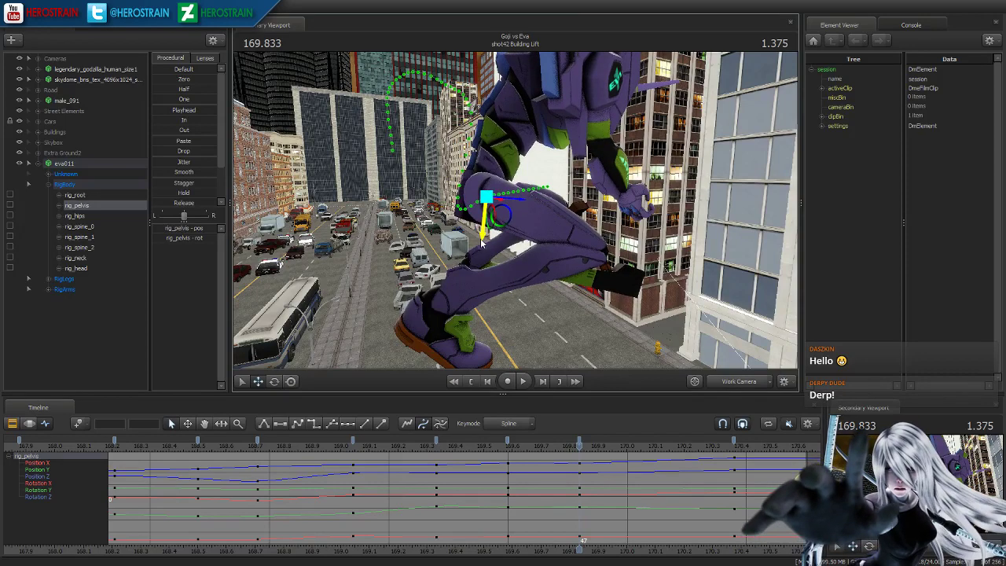
drag(492, 447, 579, 445)
click(580, 441)
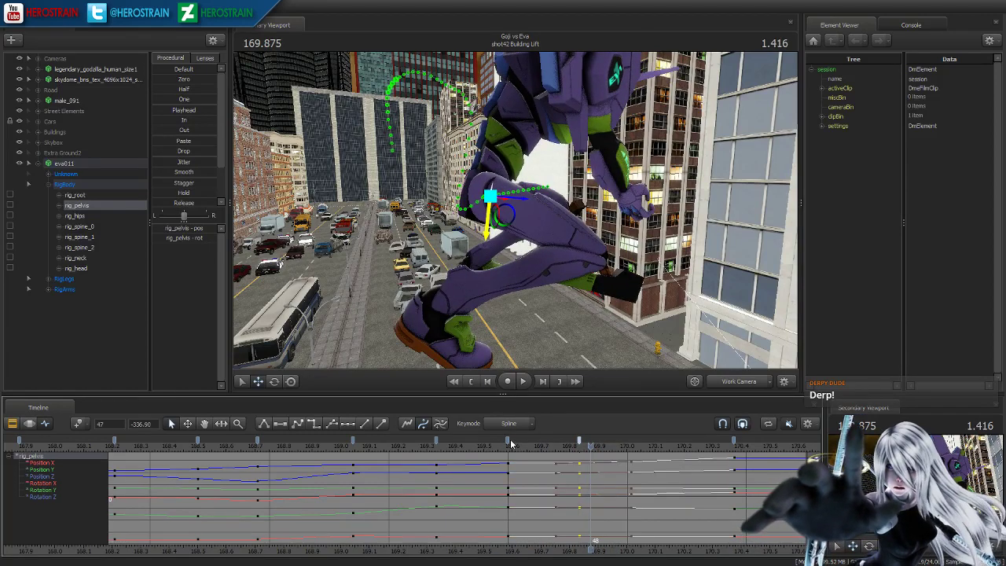
click(276, 425)
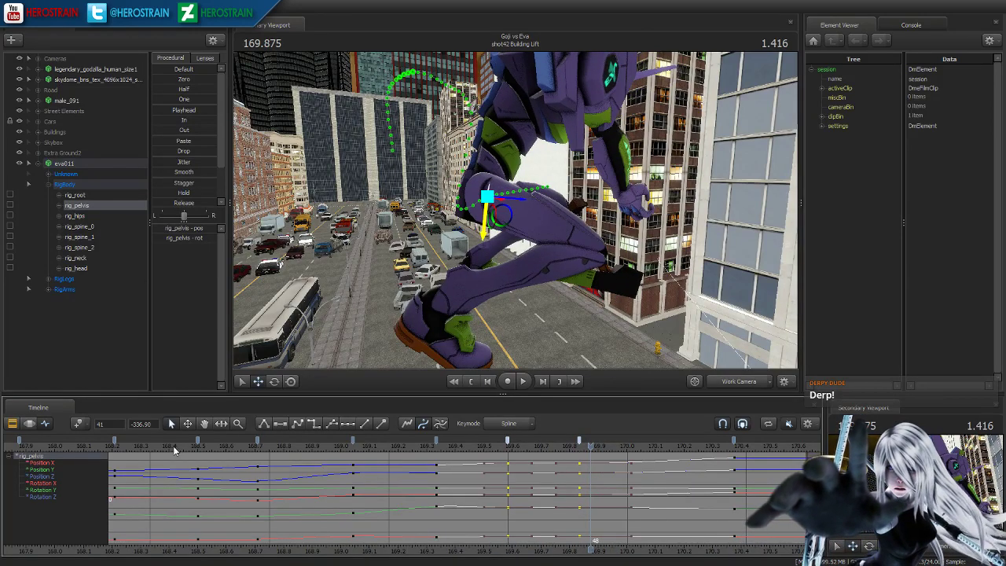
- Return to the Motion Editor and hide the Cars group, leaving the Buildings group shown
click(30, 424)
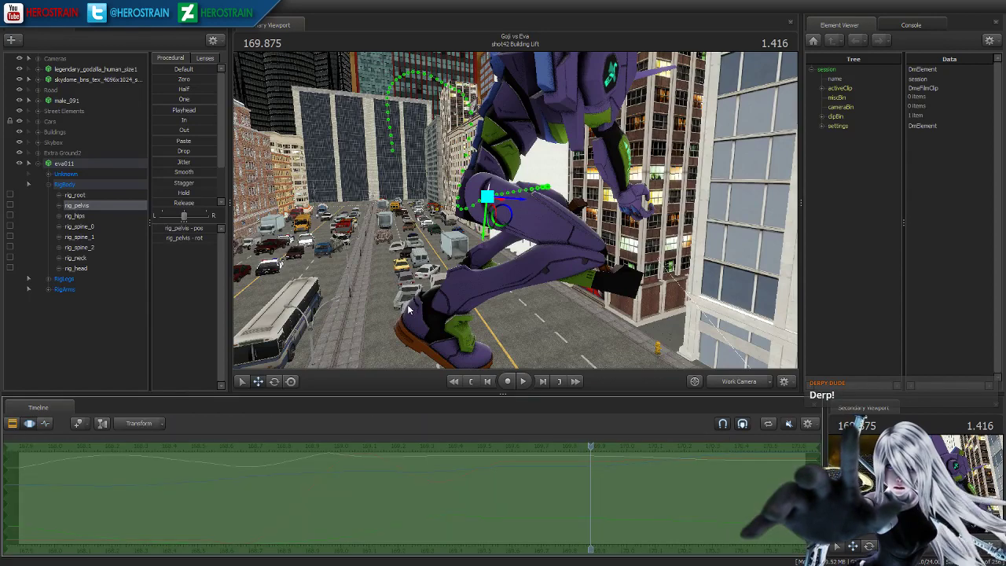
drag(515, 210, 598, 176)
click(19, 122)
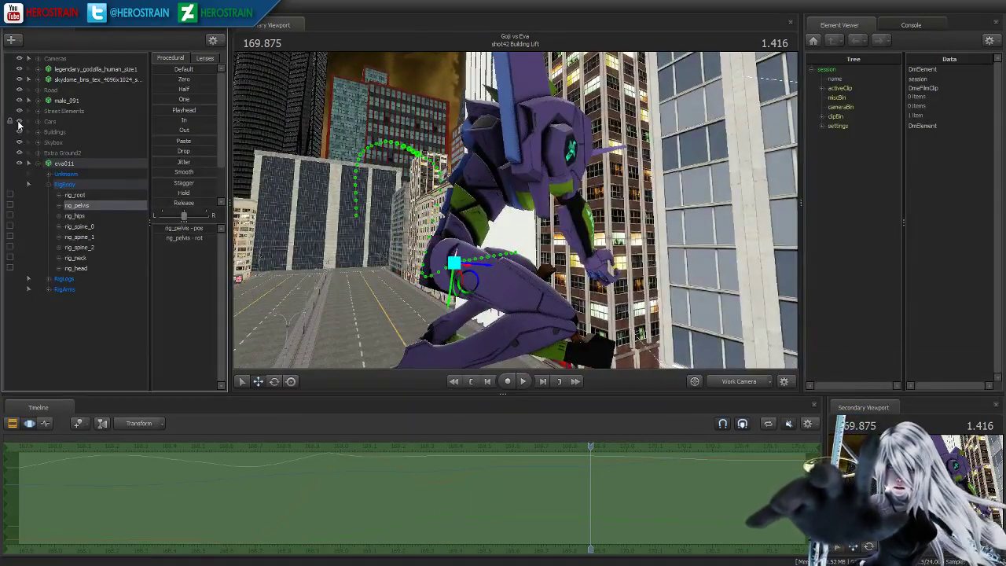
click(19, 132)
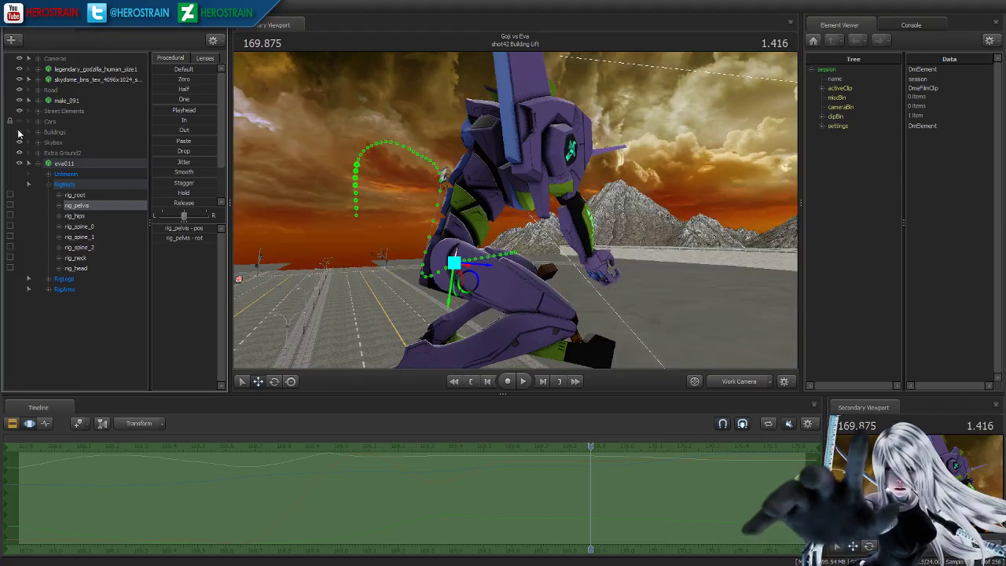
click(19, 132)
drag(409, 228, 487, 320)
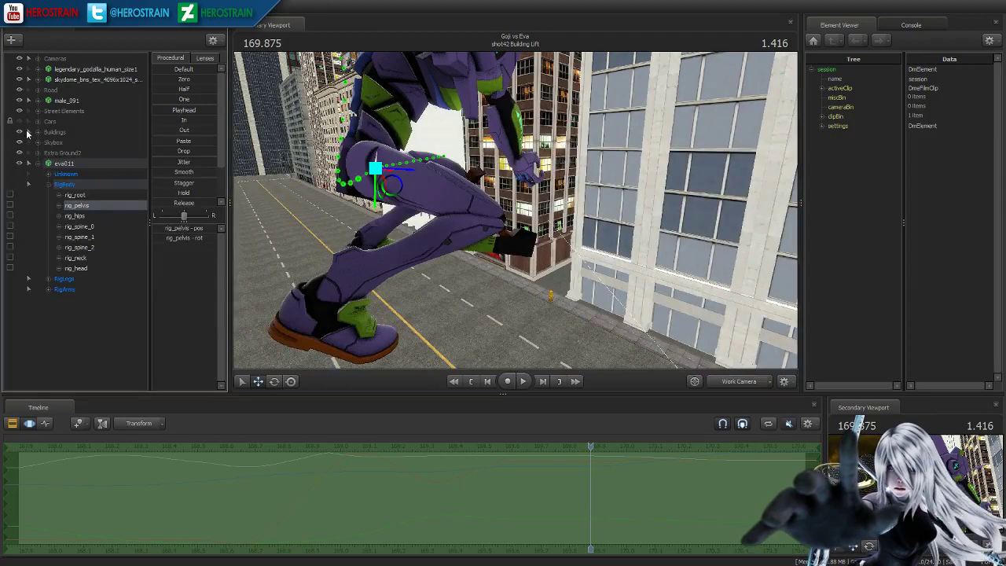
- Select the building in front of the robot in the viewport, look at its surroundings and undo the last change
click(515, 259)
drag(463, 230, 691, 310)
key(s)
key(w)
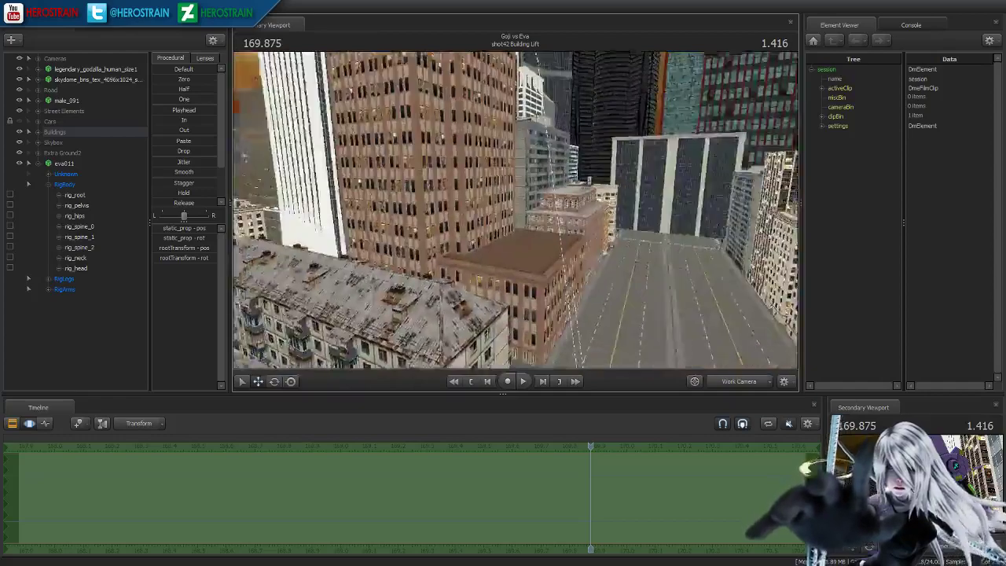
key(w)
drag(520, 223, 522, 219)
key(ctrl+z)
- Take skyline_building_82 out of the Buildings group and place it directly above that group in the animation set list
click(36, 132)
scroll(83, 206, down, 1)
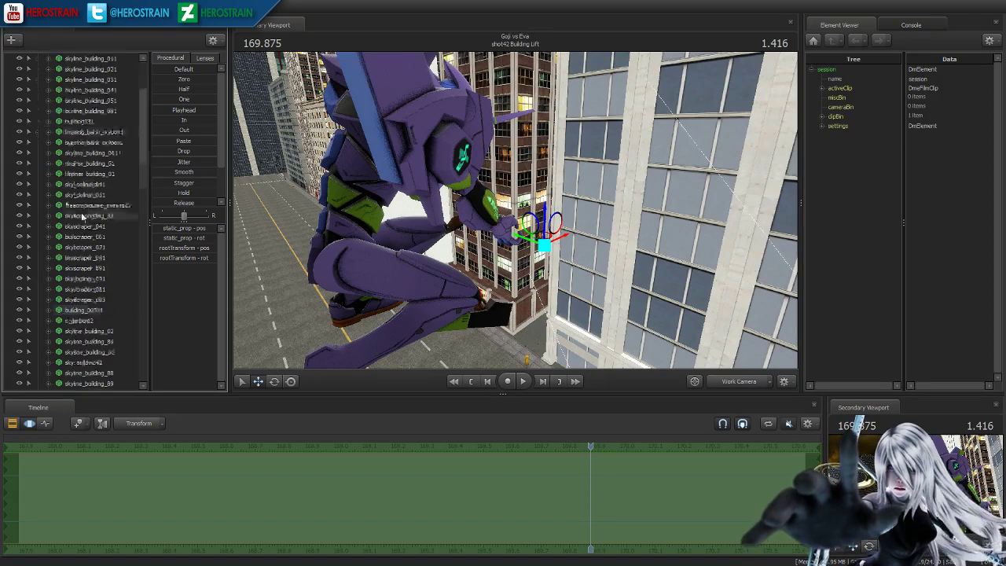
scroll(91, 236, up, 1)
click(93, 310)
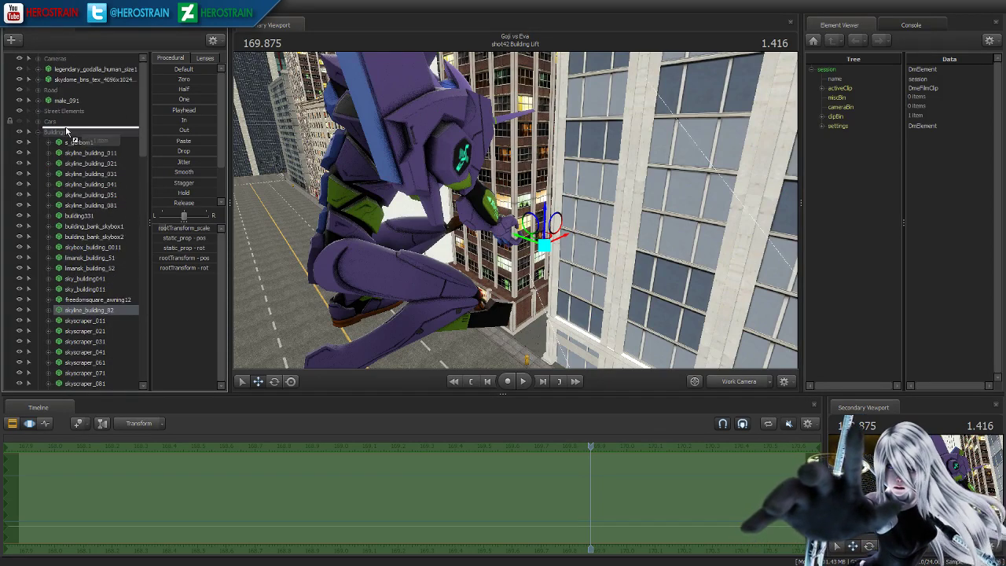
drag(34, 136, 34, 134)
click(39, 144)
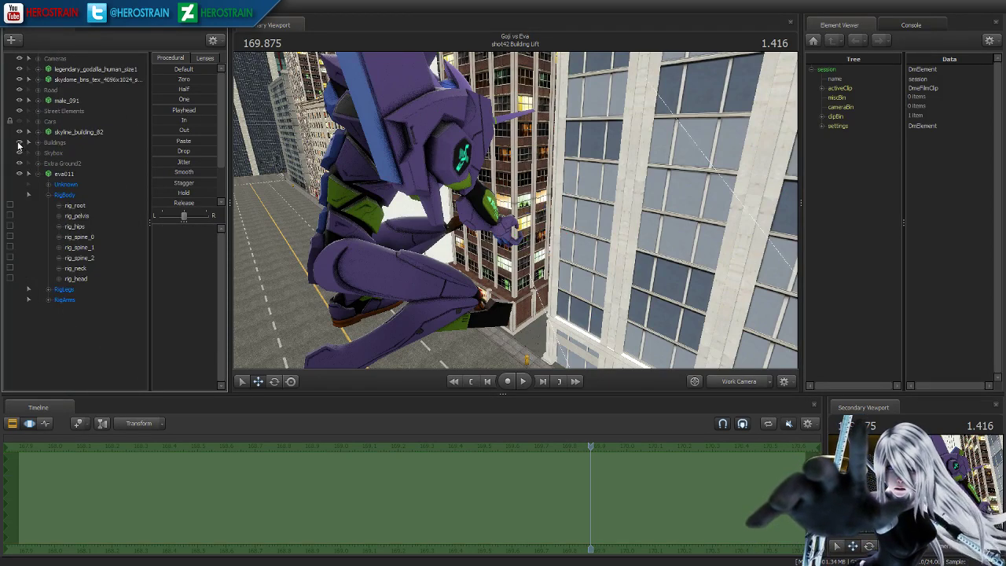
- Reorder skyline_building_82 to sit directly above eva011 and hide the Buildings and Extra Ground2 groups
click(19, 143)
click(58, 134)
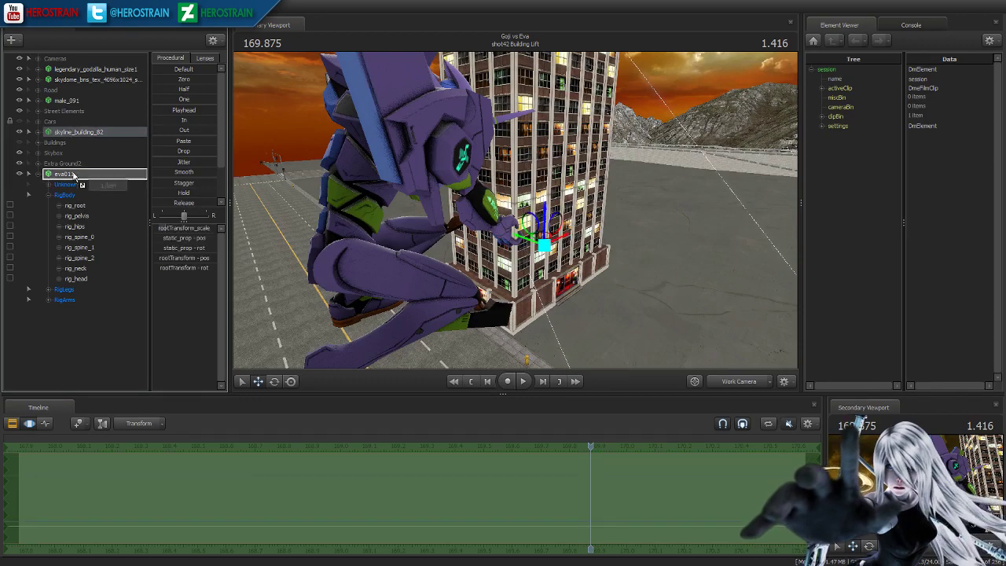
drag(71, 172, 69, 169)
click(18, 153)
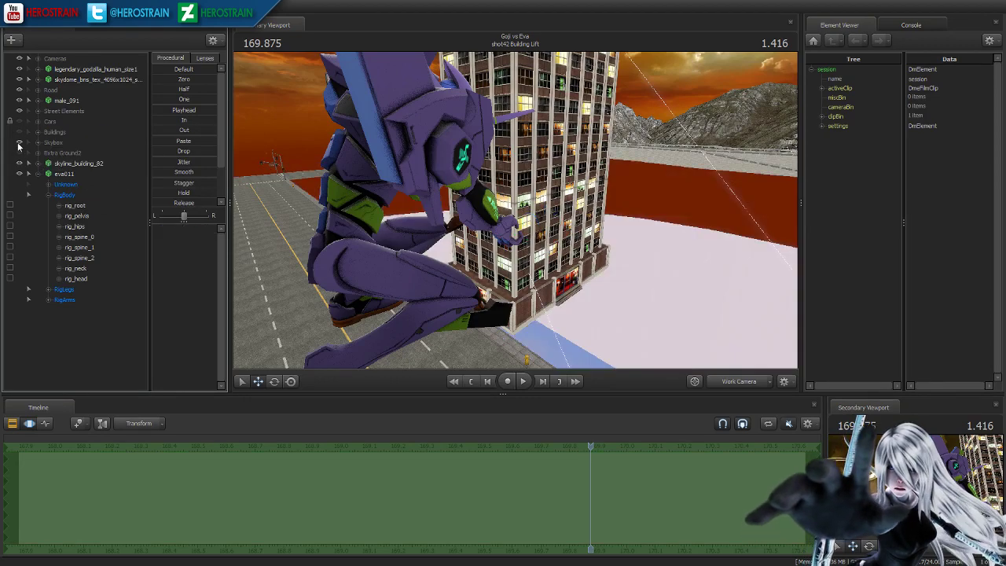
- Examine the robot's crouched pose beside the building from the street side and from the front at shot time 1.416
drag(296, 181, 250, 163)
key(w)
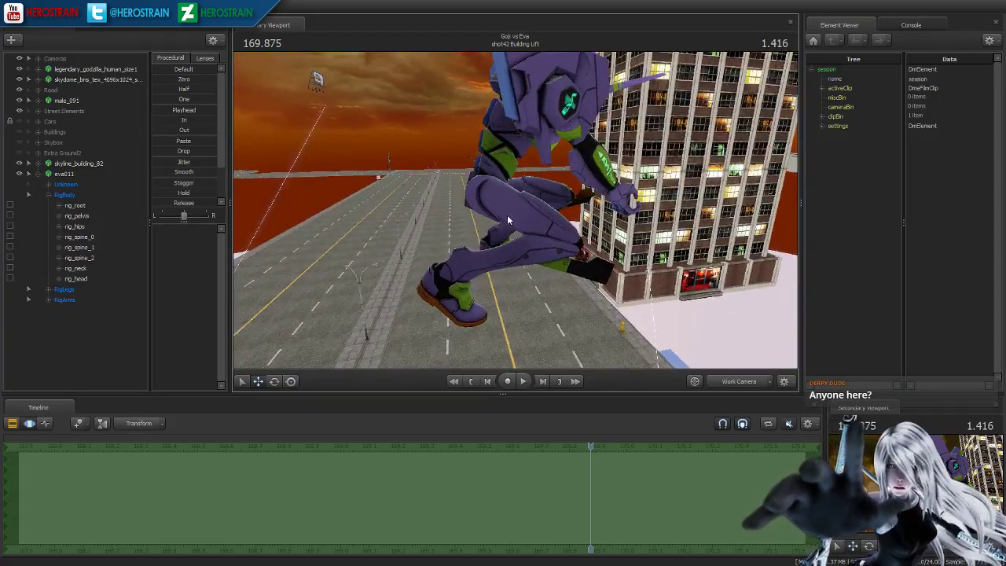
drag(632, 197, 516, 214)
key(d)
key(w)
key(s)
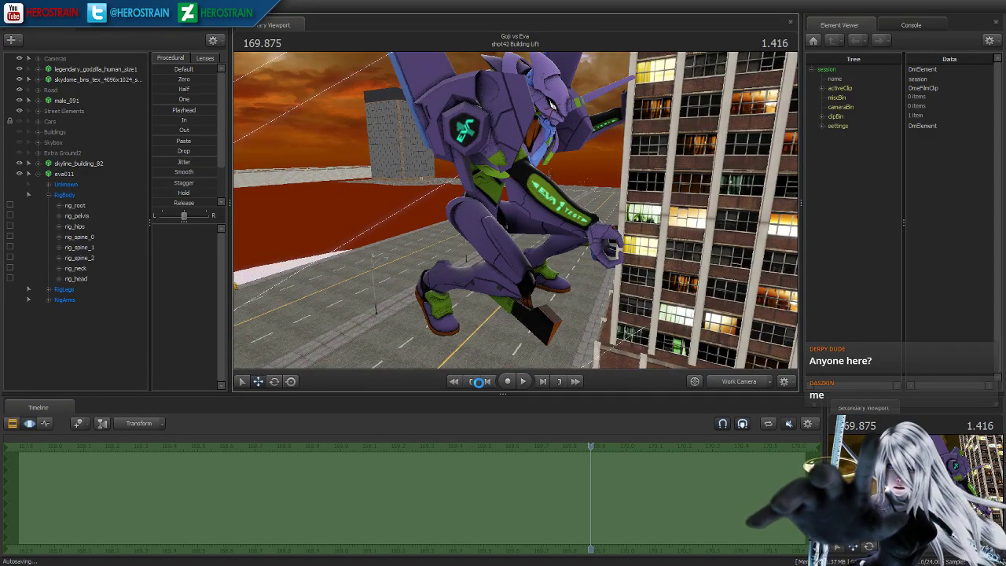
- Play the robot's approach to the building from the shot's start, viewing it from a low street-level angle
click(475, 381)
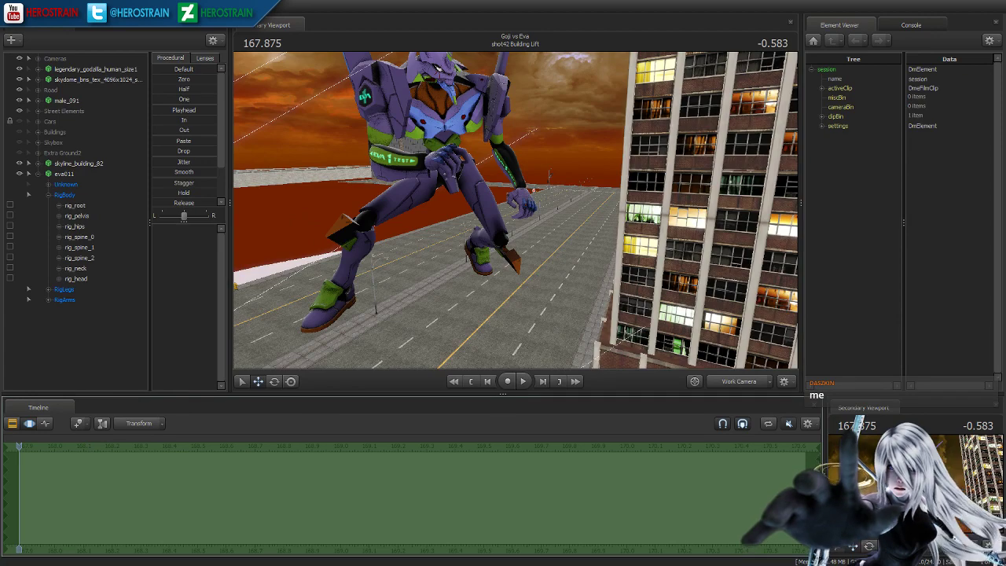
drag(485, 280, 393, 383)
key(w)
key(s)
key(x)
key(a)
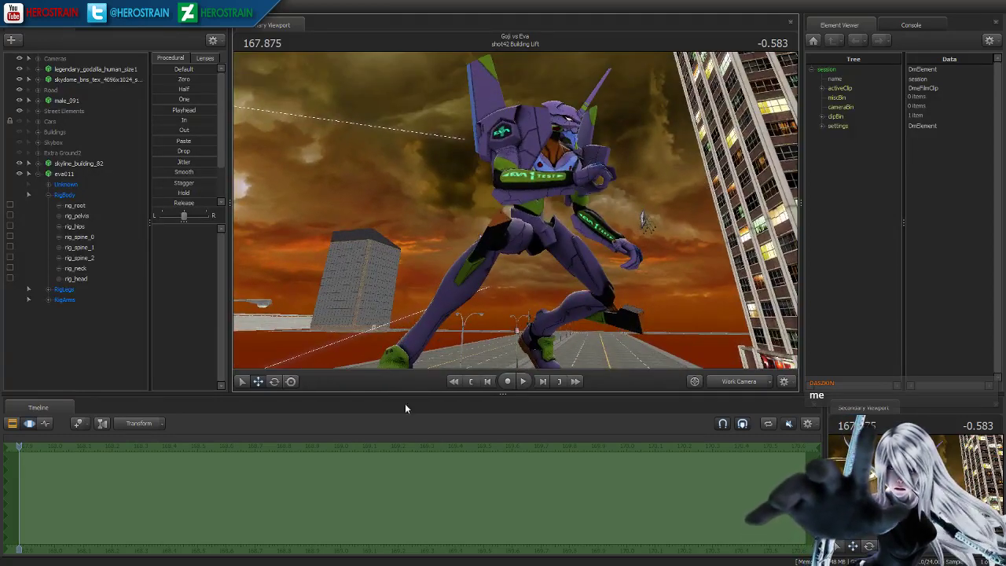
drag(545, 296, 506, 228)
key(space)
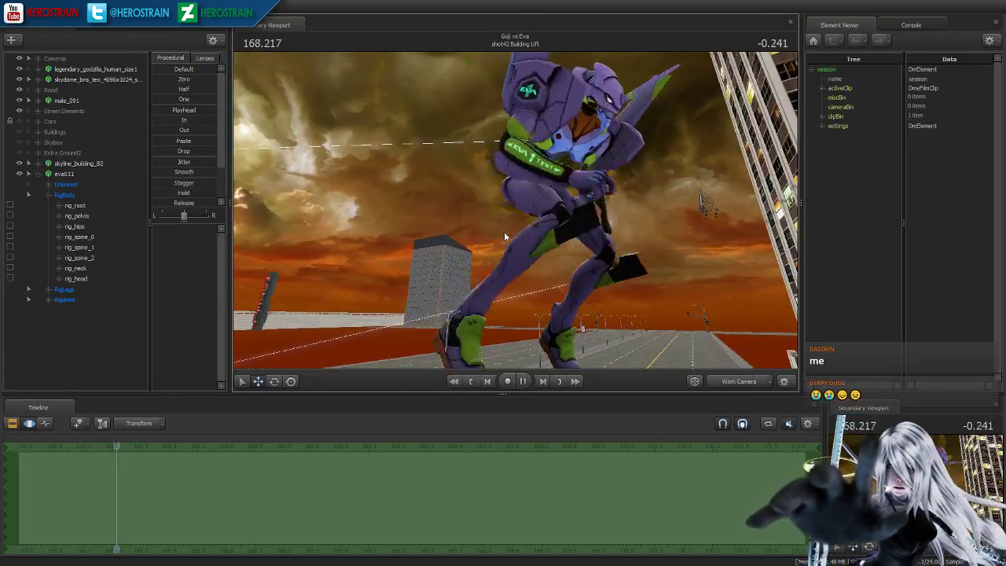
key(space)
click(470, 381)
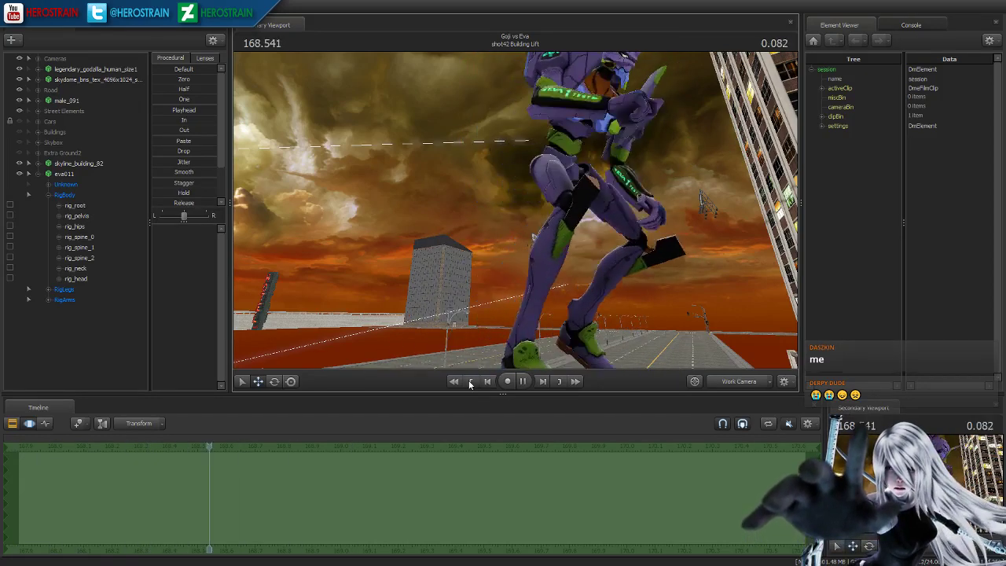
key(space)
- Show the rig_pelvis curves of eva011 in the Graph Editor and delete the key at shot time 0.250
click(554, 173)
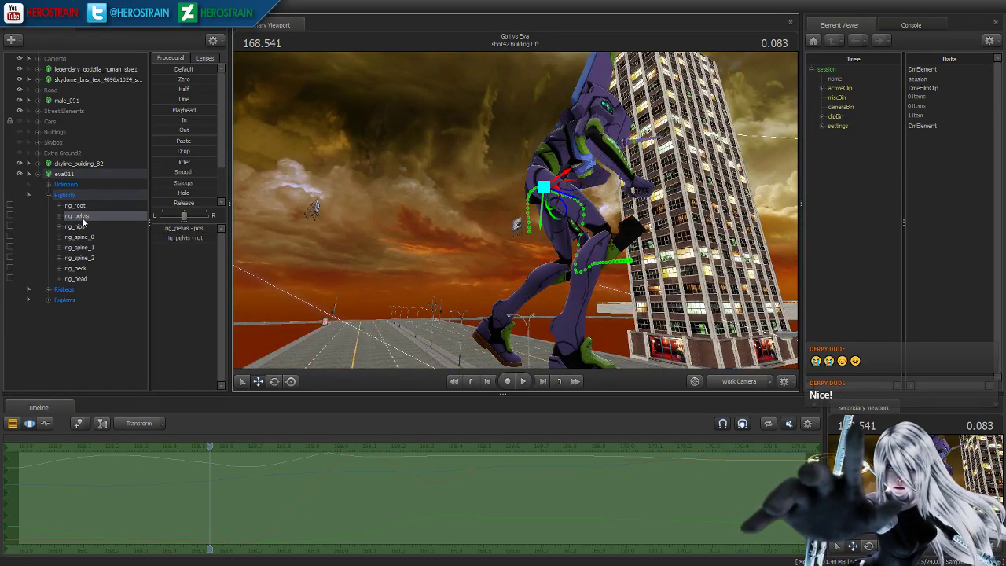
click(45, 423)
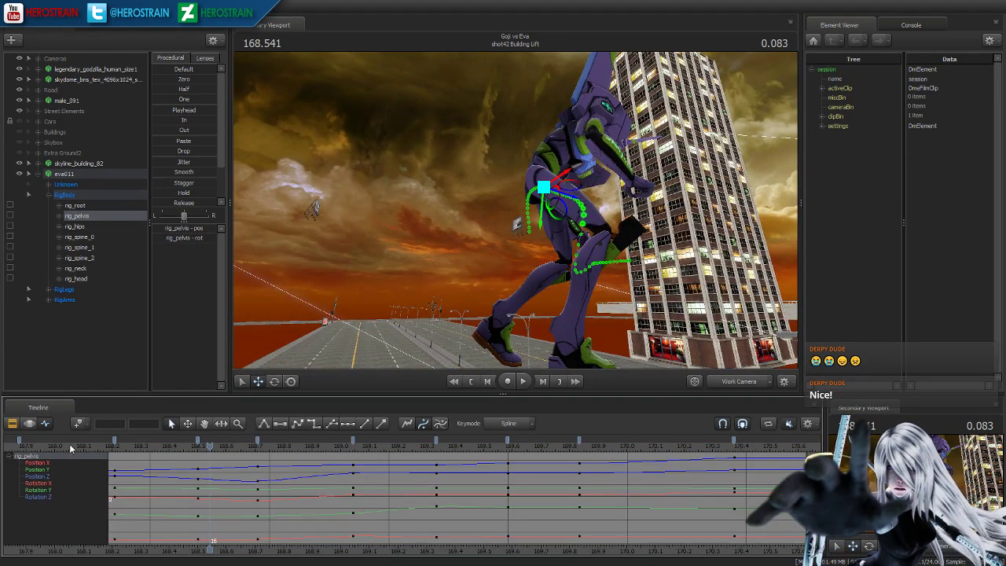
click(112, 447)
alt+drag(460, 270, 420, 296)
mouse_move(557, 202)
mouse_down()
mouse_move(569, 203)
mouse_move(560, 207)
mouse_up()
click(194, 448)
click(257, 445)
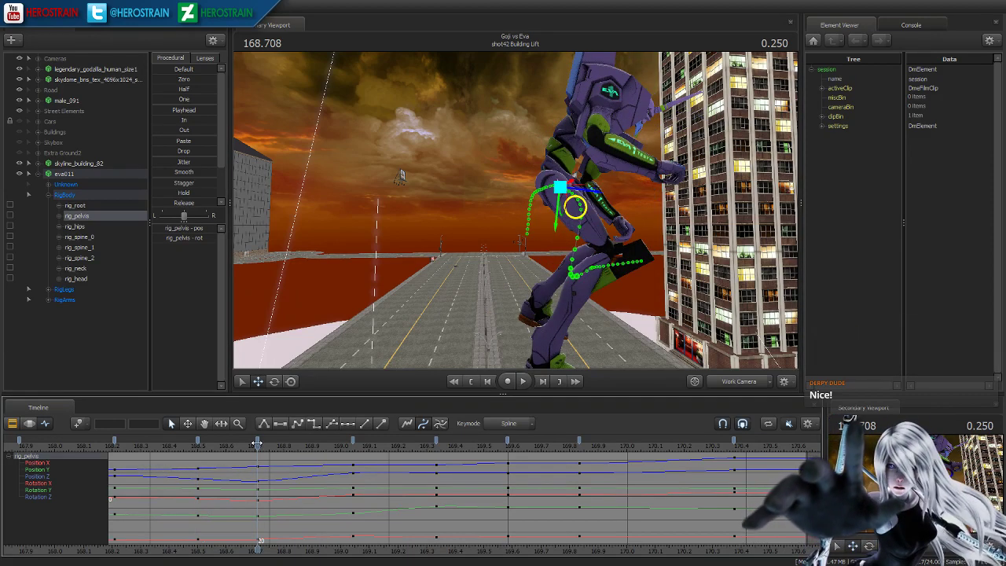
key(Delete)
- Shift the rig_pelvis key near 168.5 to frame 17 and raise the pelvis slightly forward at that frame
click(198, 445)
key(Right)
key(Right)
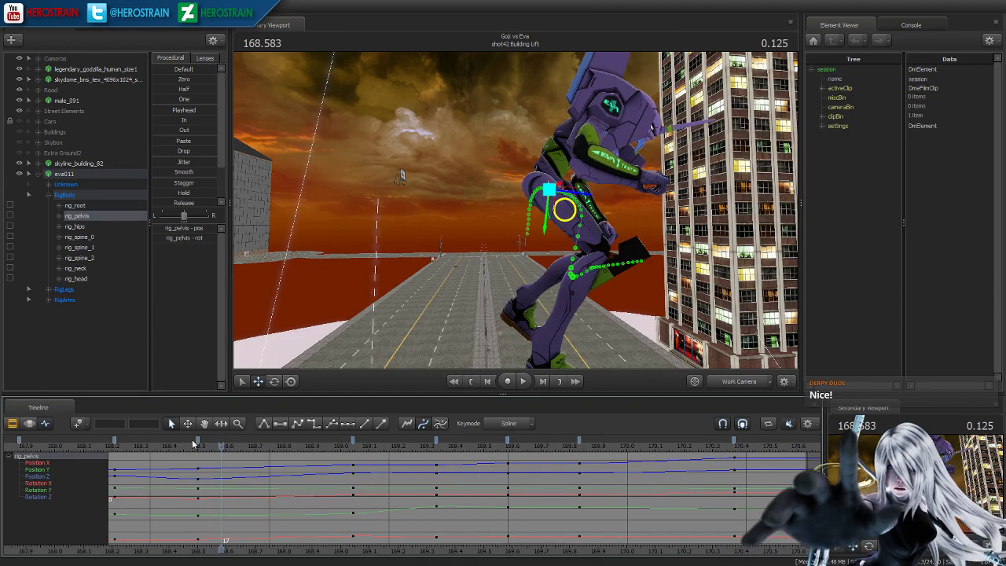
drag(198, 441, 218, 441)
mouse_move(563, 222)
mouse_down()
mouse_move(574, 202)
mouse_move(559, 202)
mouse_move(564, 213)
mouse_move(570, 206)
mouse_up()
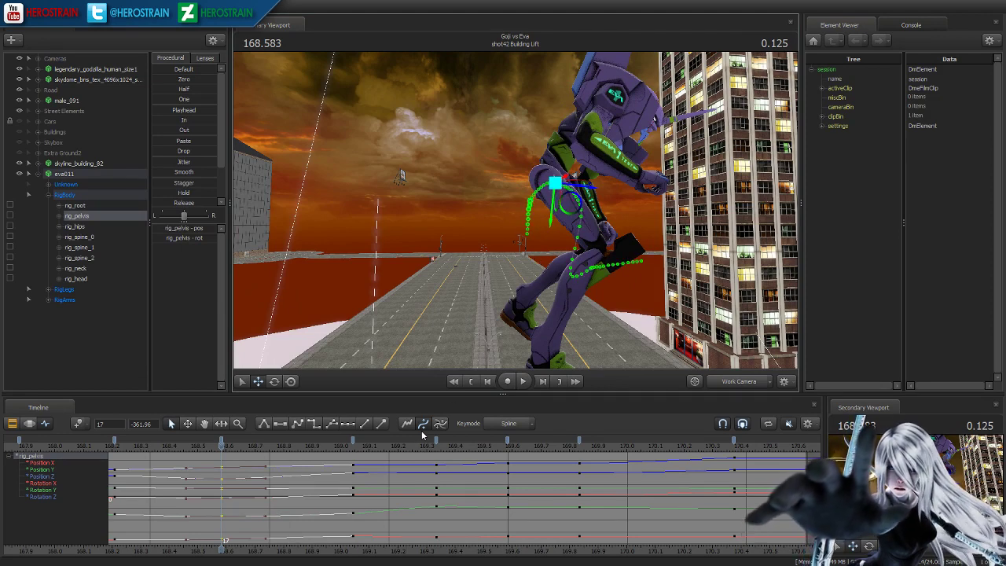
- Scrub back to frame 12 and examine the robot's legs from street level beside the building
drag(291, 446, 163, 534)
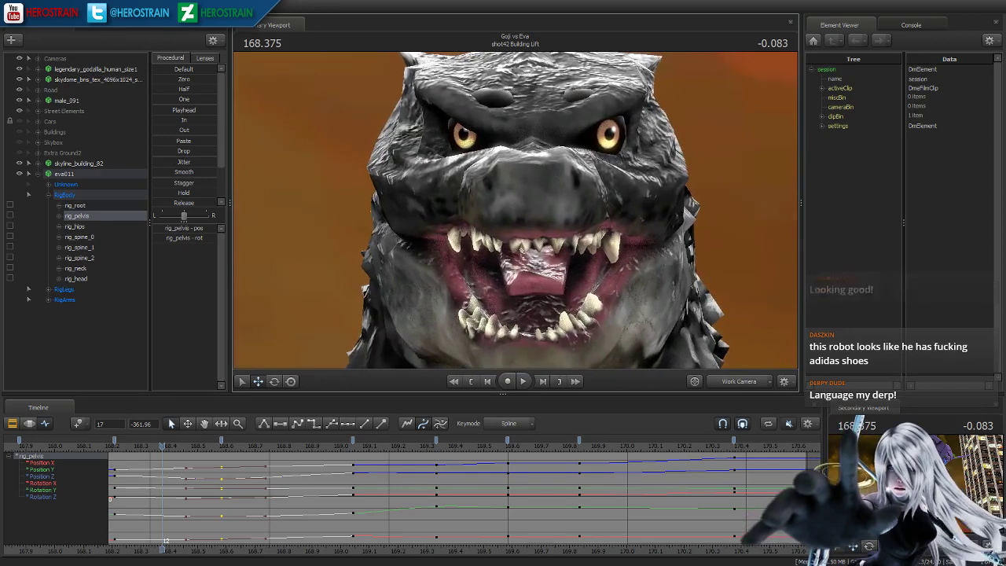
key(s)
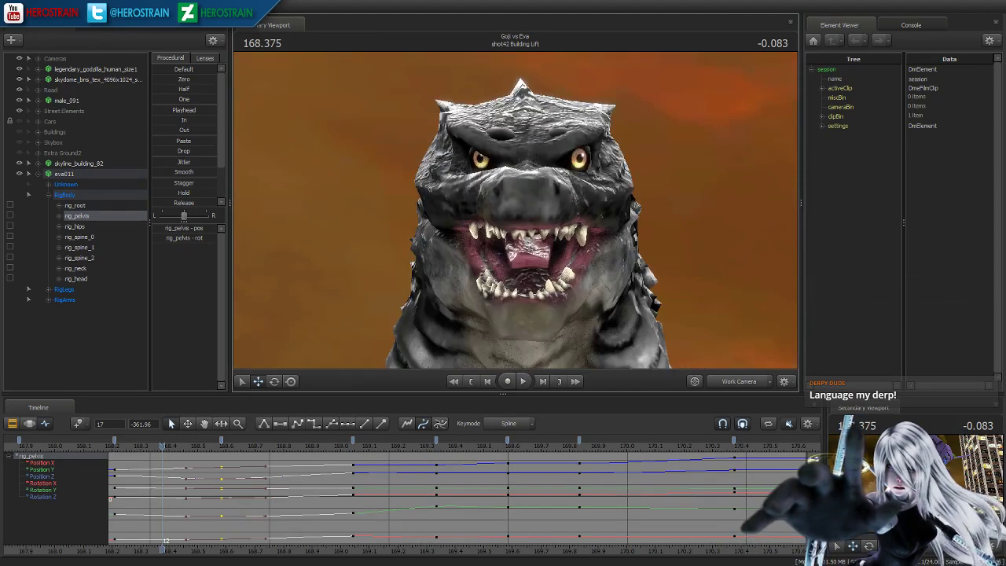
key(w)
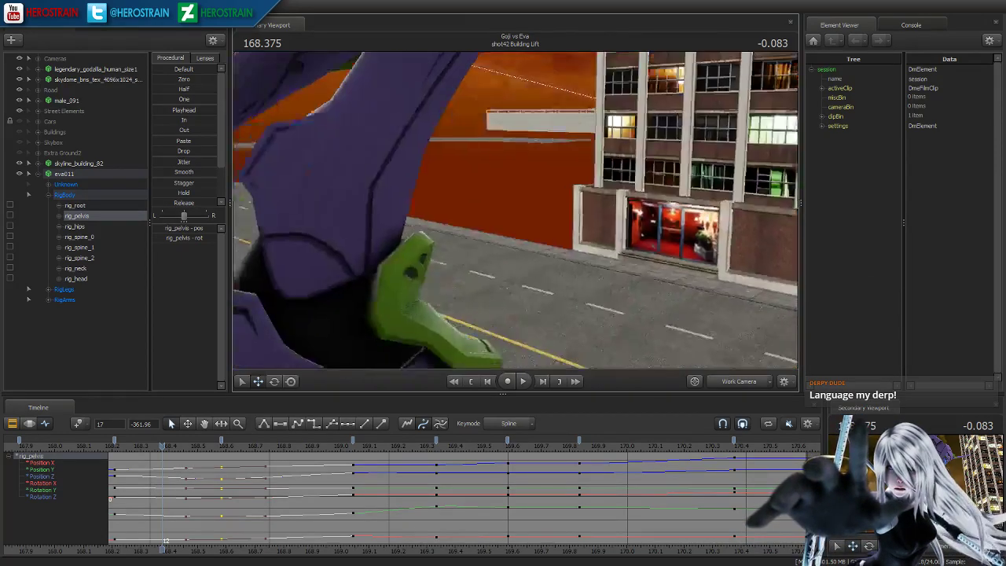
key(s)
key(s)
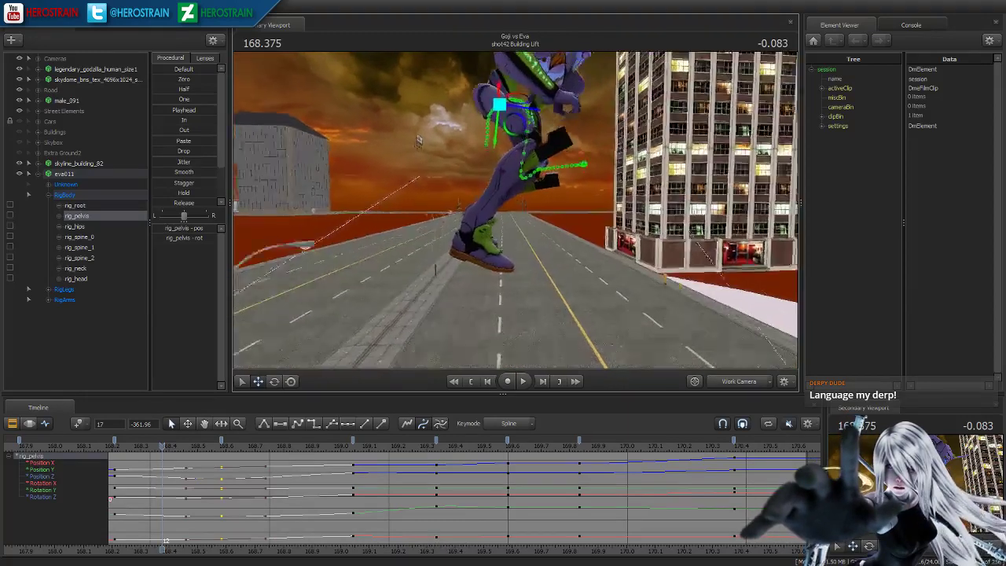
key(w)
- Frame the rig_pelvis curves in the Graph Editor and play the revised pelvis motion from the shot's start
click(525, 421)
click(539, 411)
key(f)
key(f)
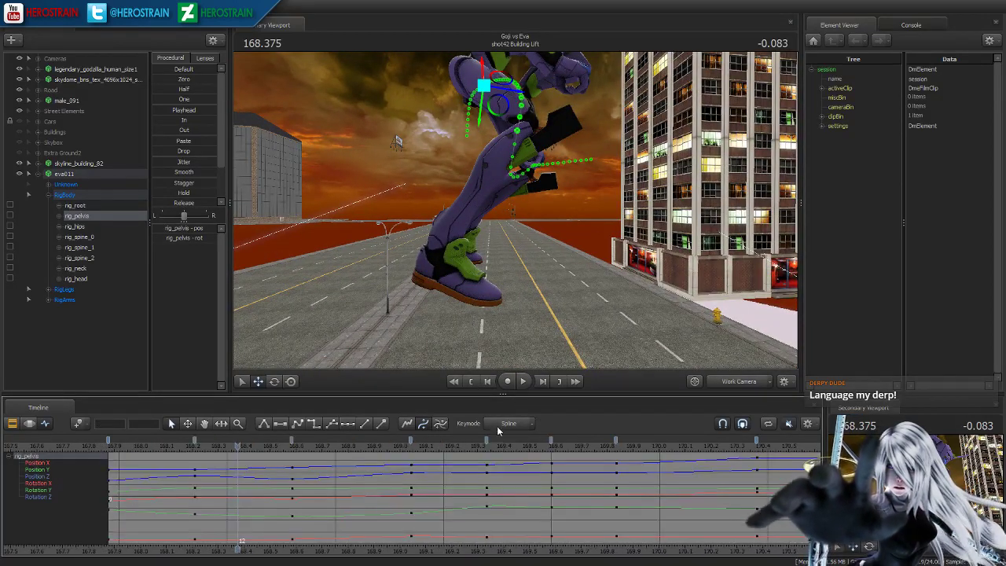
click(473, 383)
key(space)
key(space)
drag(503, 324, 517, 213)
key(space)
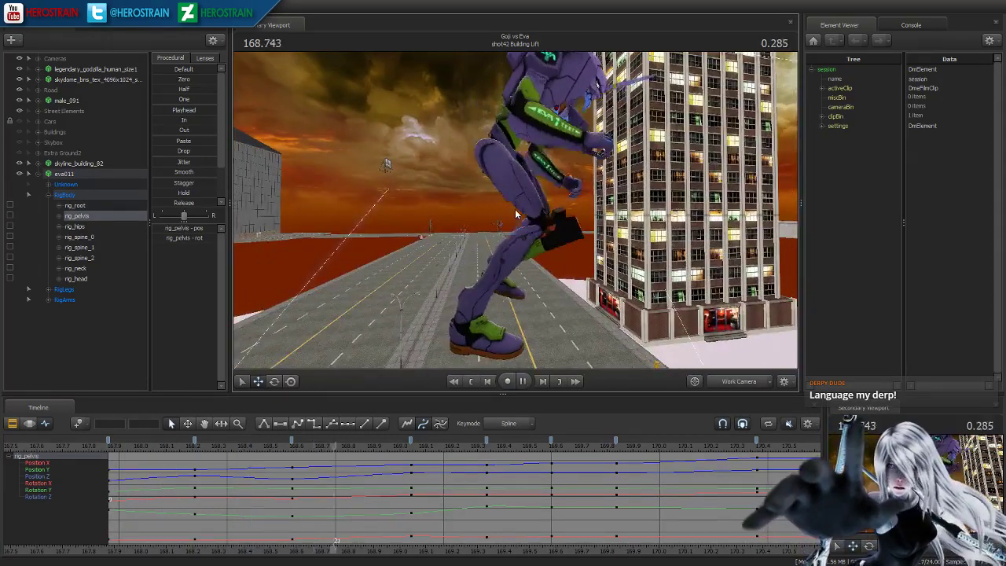
- In the Motion Editor, smooth the rig_pelvis motion over a short time range centred on 169.541
drag(628, 448, 713, 450)
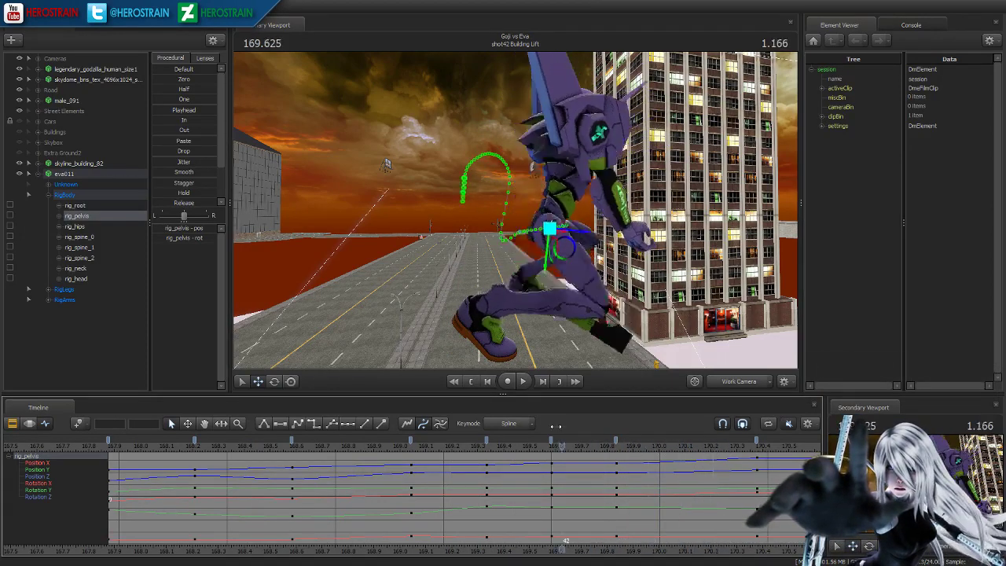
click(546, 442)
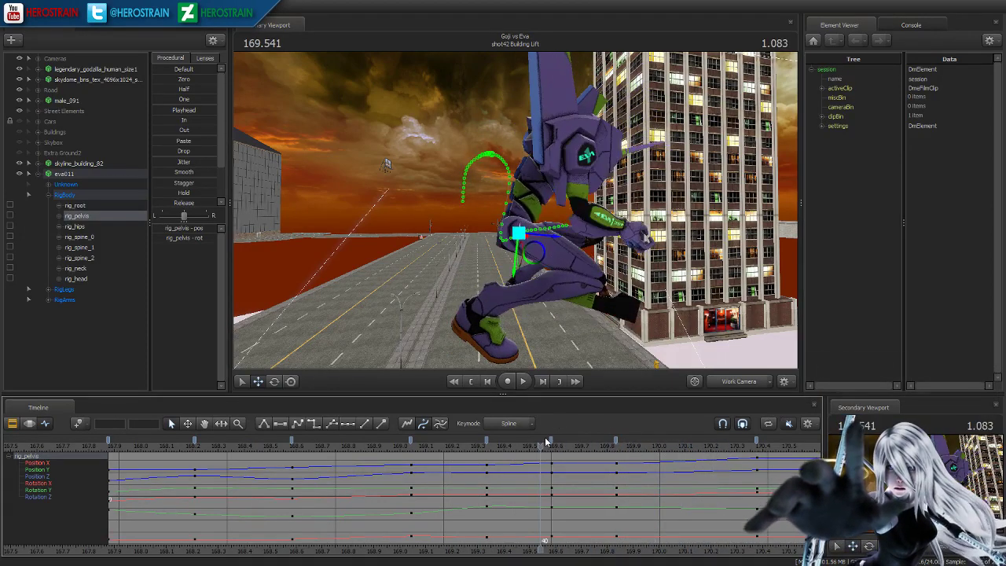
click(37, 424)
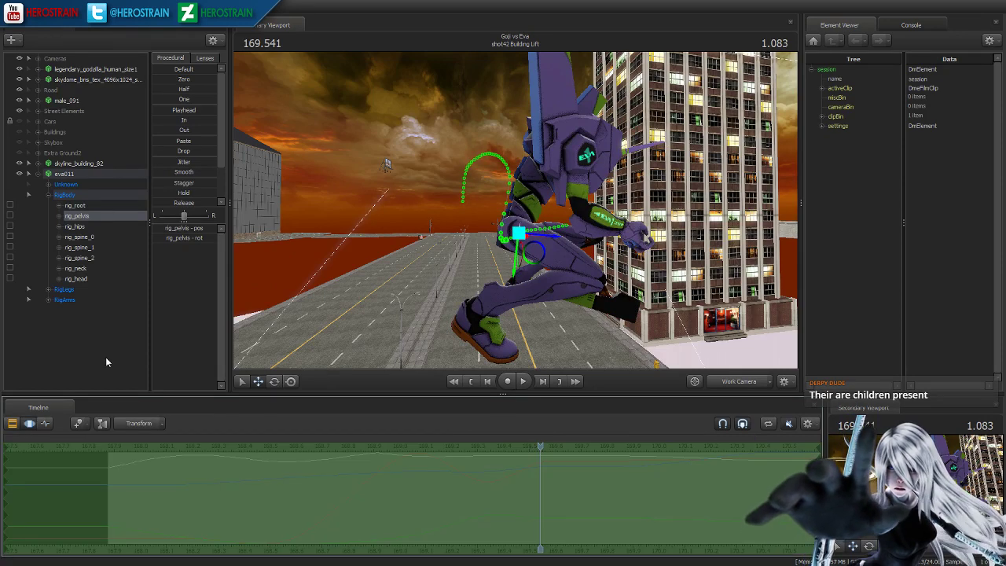
drag(497, 507, 584, 504)
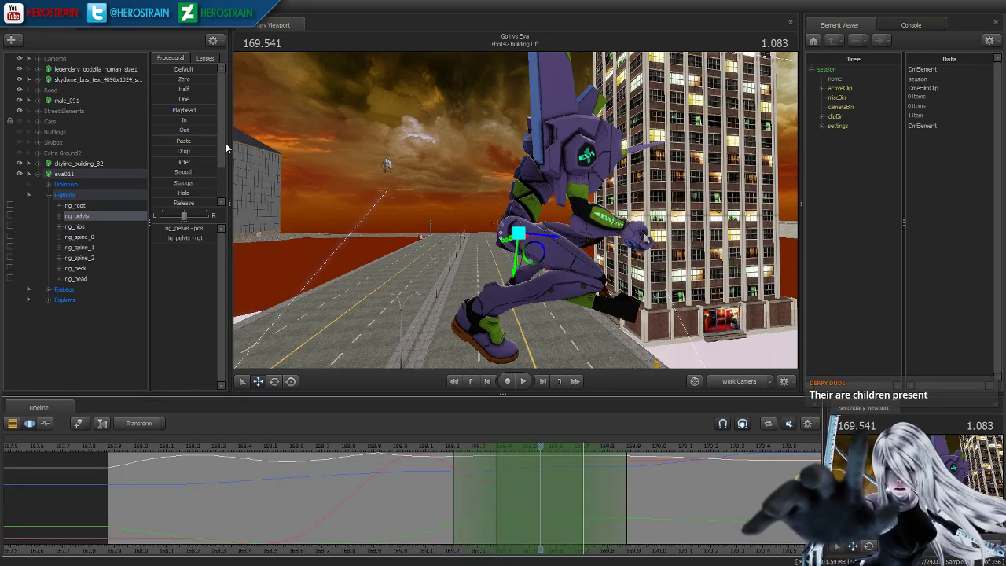
drag(170, 173, 226, 173)
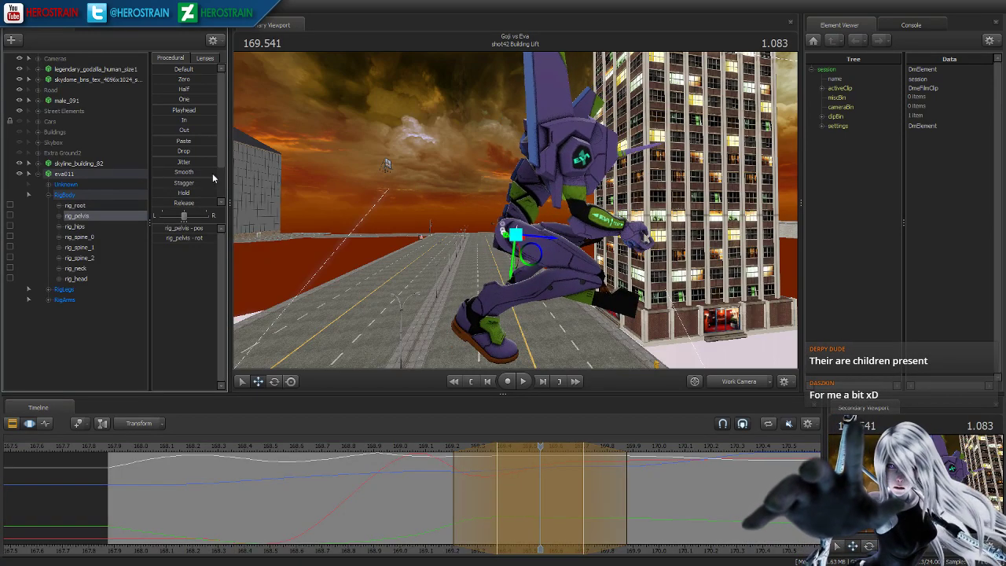
- Smooth the rig_pelvis motion near the shot's end over a time range centred on about 170.166
scroll(692, 503, up, 1)
middle_drag(695, 554, 498, 548)
shift+drag(438, 515, 581, 507)
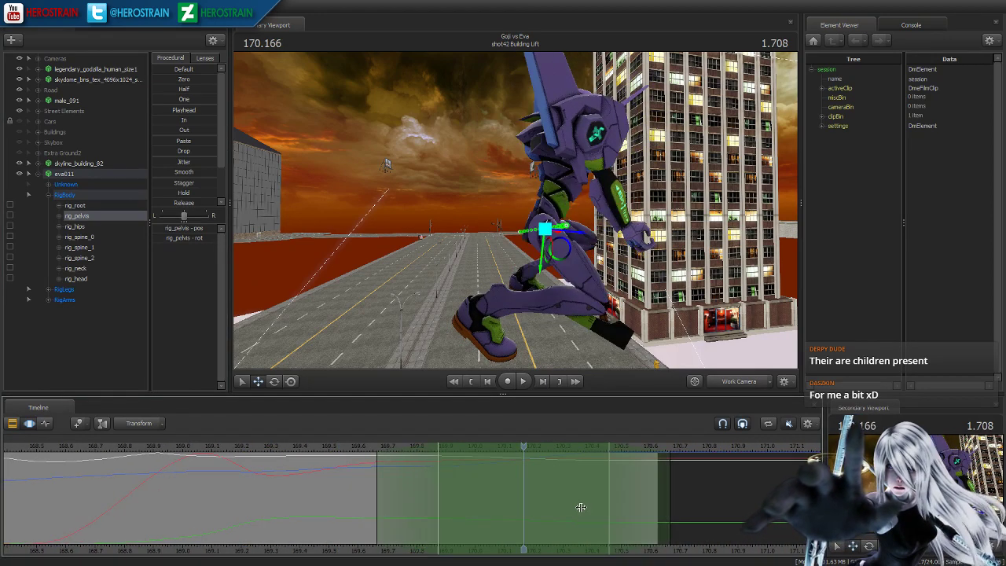
click(189, 182)
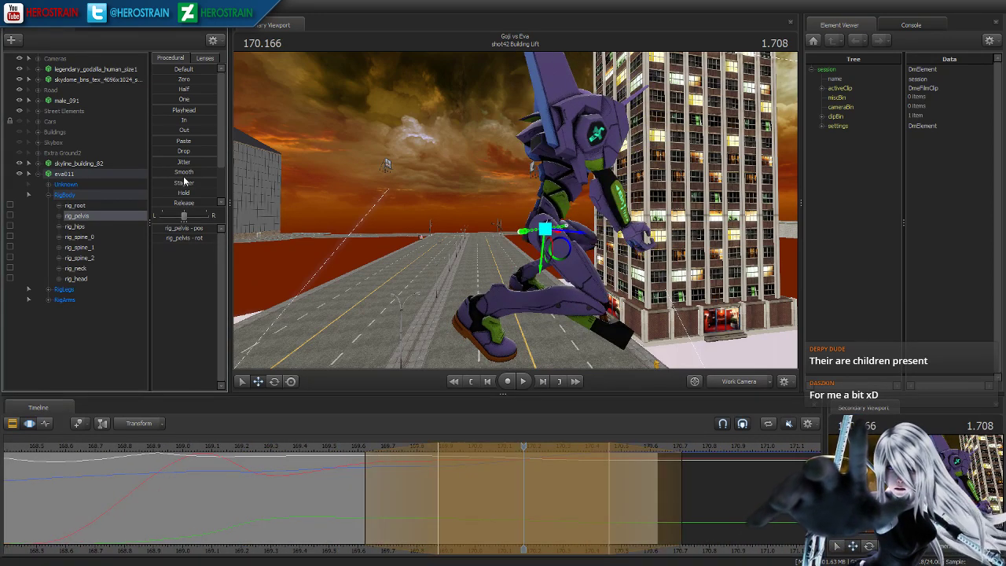
- Raise and rotate rig_foot_L at 168.708 within a time range fading out at about 168.5 and 169.04
drag(449, 275, 424, 280)
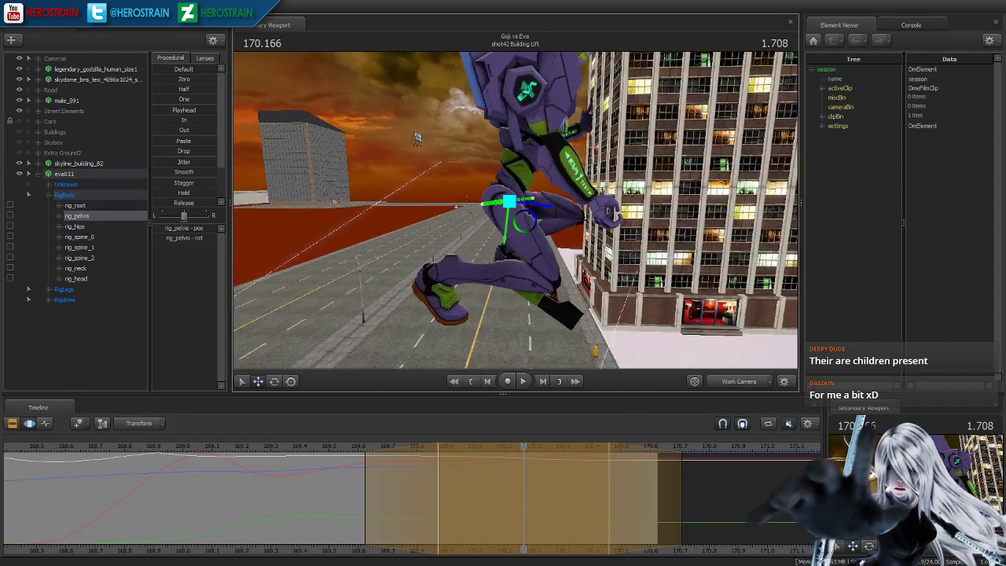
key(a)
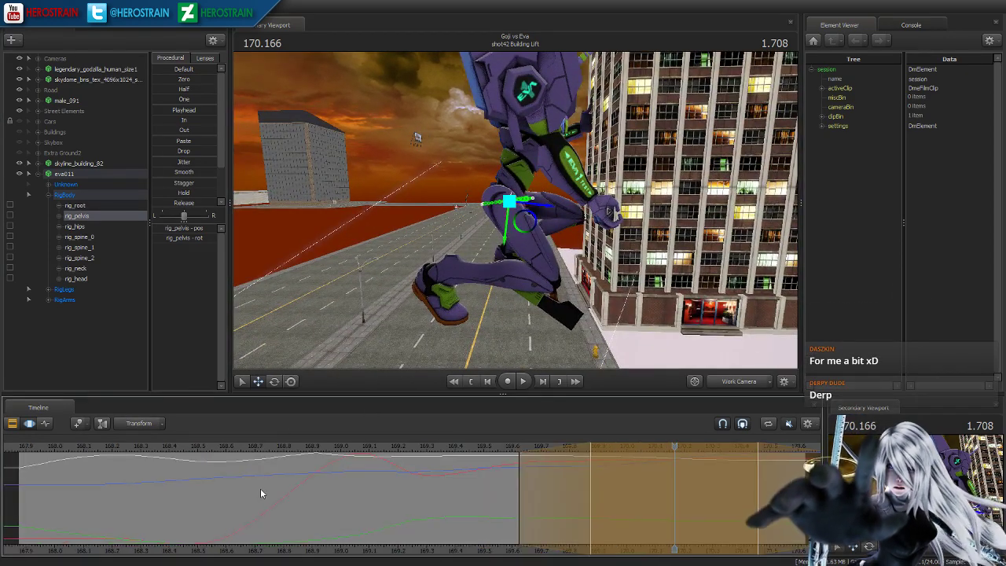
drag(54, 456, 483, 464)
ctrl+click(502, 255)
alt+drag(400, 303, 550, 291)
drag(302, 476, 353, 491)
alt+drag(440, 236, 481, 226)
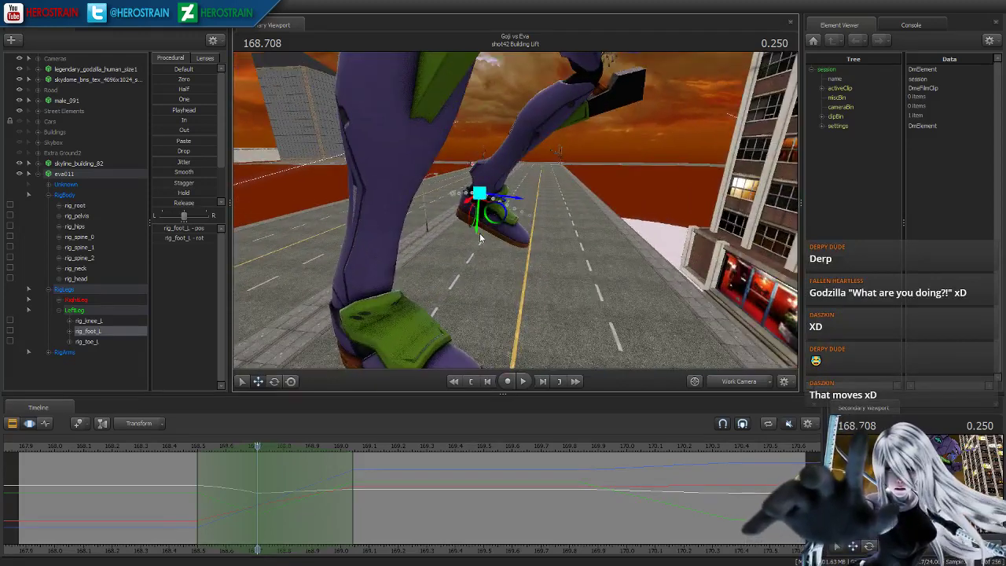
key(e)
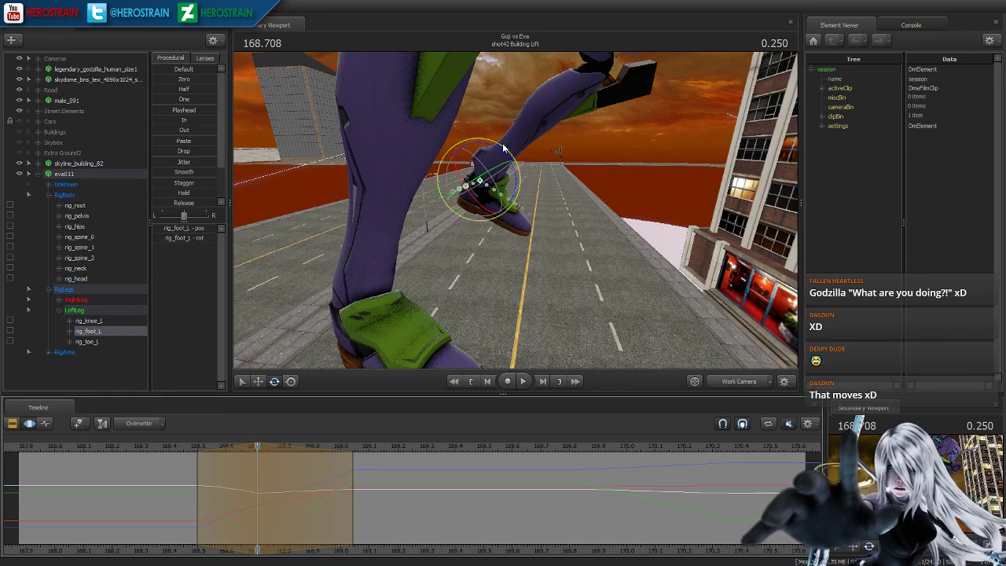
drag(513, 187, 515, 210)
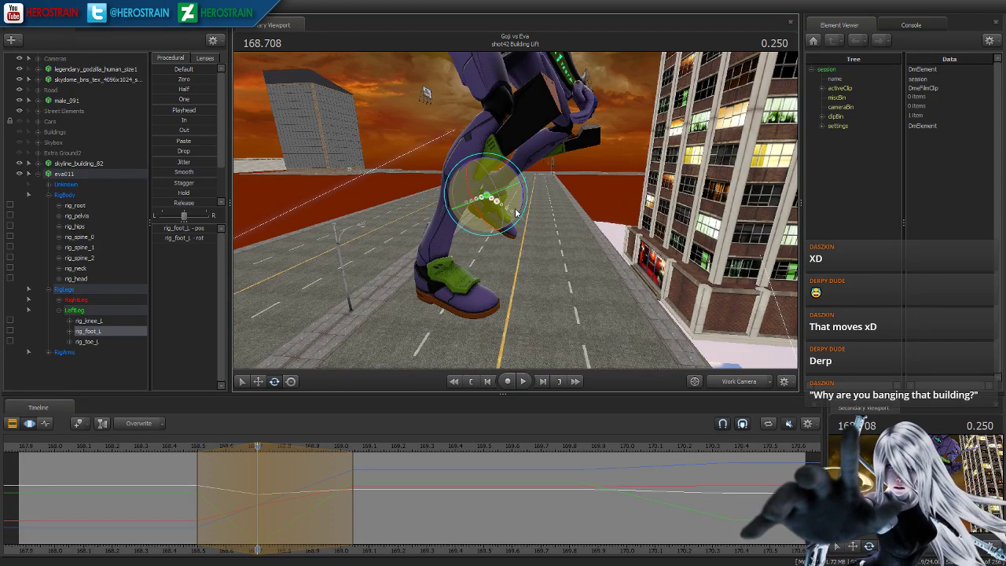
drag(516, 212, 519, 215)
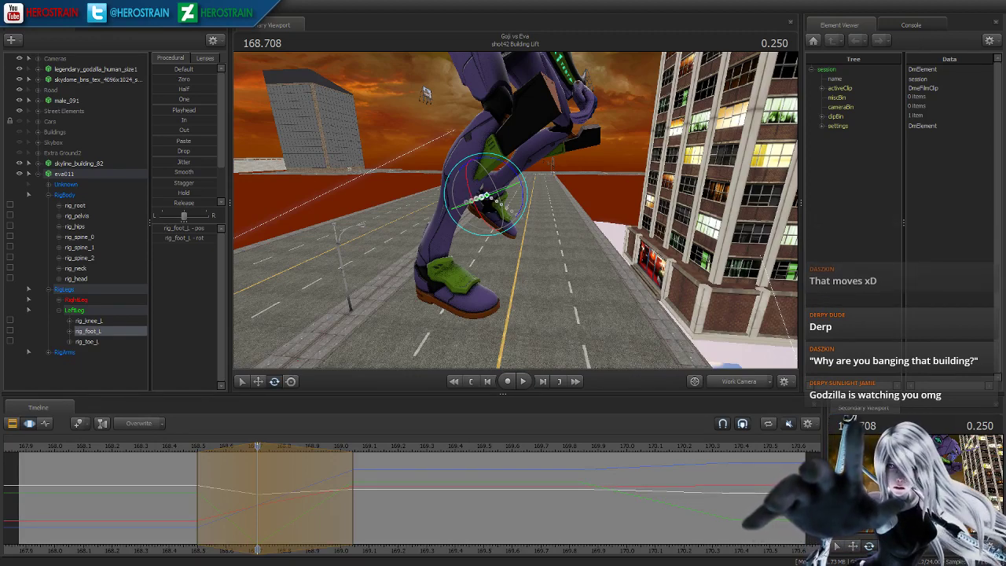
- Smooth the rig_foot_L motion over the time range from about 168.46 to 169.0
drag(549, 272, 507, 227)
drag(187, 514, 336, 513)
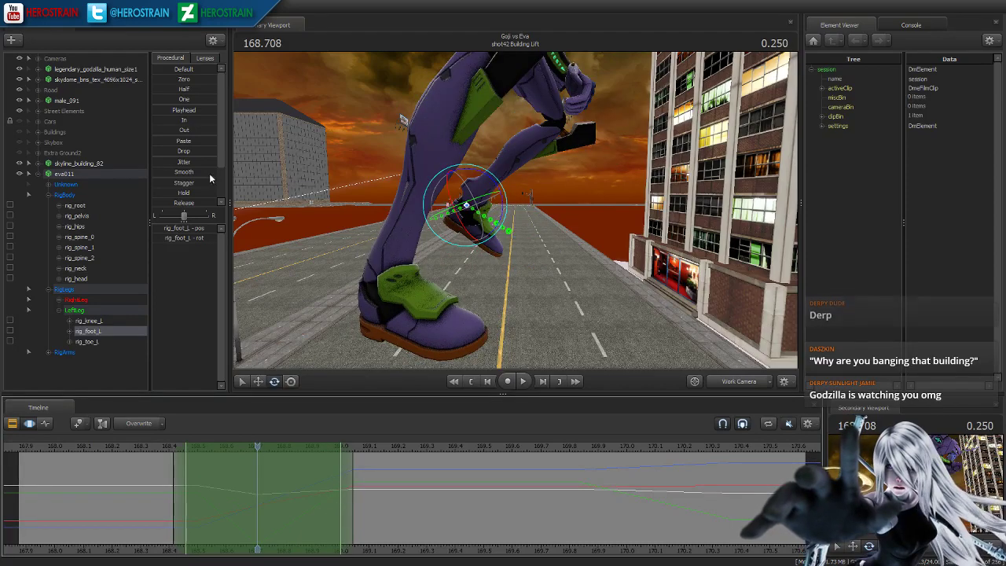
click(182, 172)
- Play the left foot's swing from about 168.125 and examine it from street level
drag(257, 173, 272, 111)
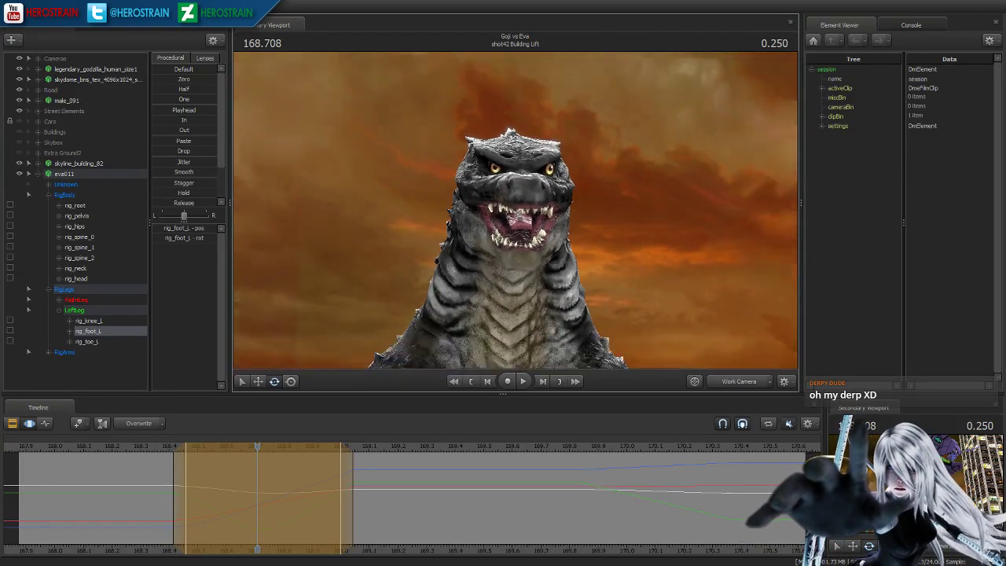
drag(516, 210, 488, 235)
drag(172, 500, 143, 460)
key(space)
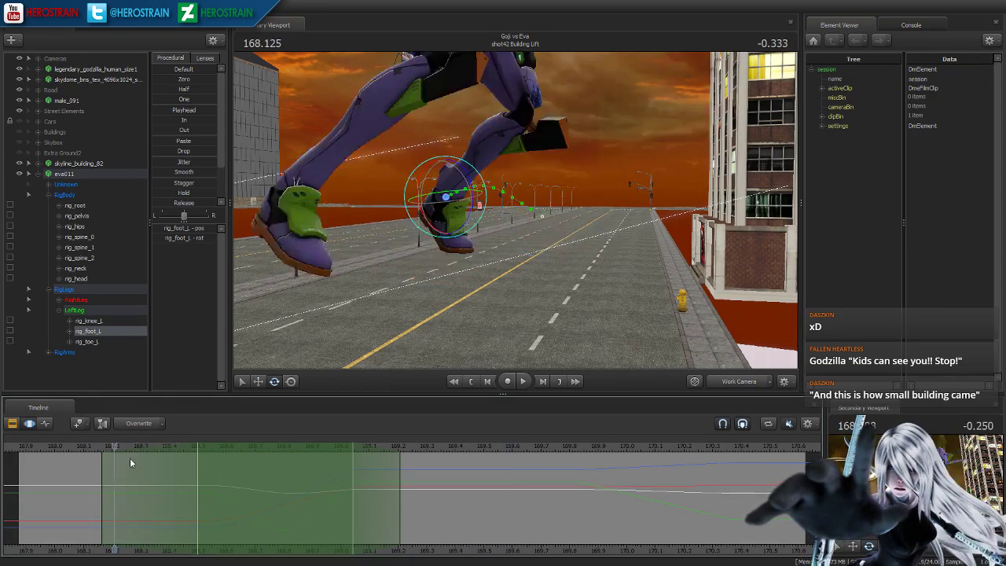
key(space)
mouse_move(206, 475)
mouse_down()
mouse_move(267, 475)
mouse_move(209, 474)
mouse_up()
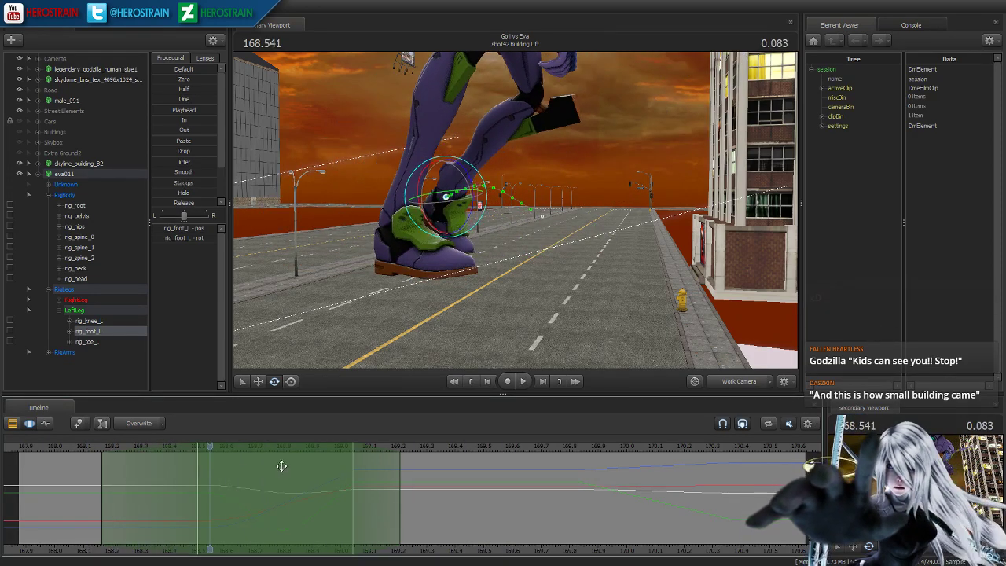
- Select rig_toe_L and examine the toe's motion in playback from the opposite side of the street
ctrl+click(453, 250)
key(w)
drag(471, 257, 290, 271)
key(d)
key(s)
mouse_move(516, 214)
mouse_down()
mouse_move(562, 224)
mouse_move(515, 214)
mouse_up()
key(w)
key(space)
key(space)
scroll(106, 516, up, 1)
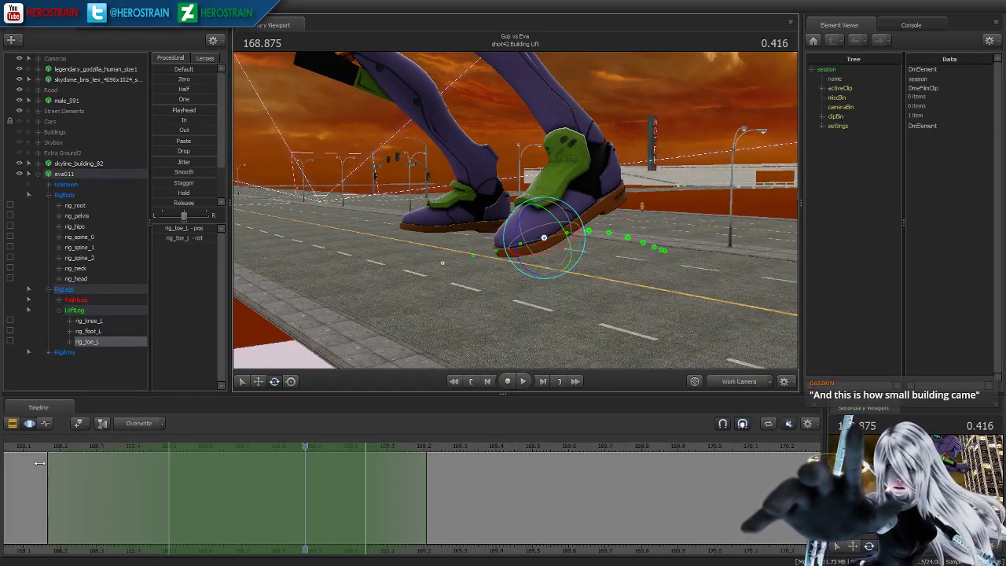
- Scrub through the left toe's motion to the foot's landing at 169.125
click(24, 448)
drag(23, 448, 232, 466)
drag(134, 492, 351, 493)
shift+scroll(247, 492, up, 7)
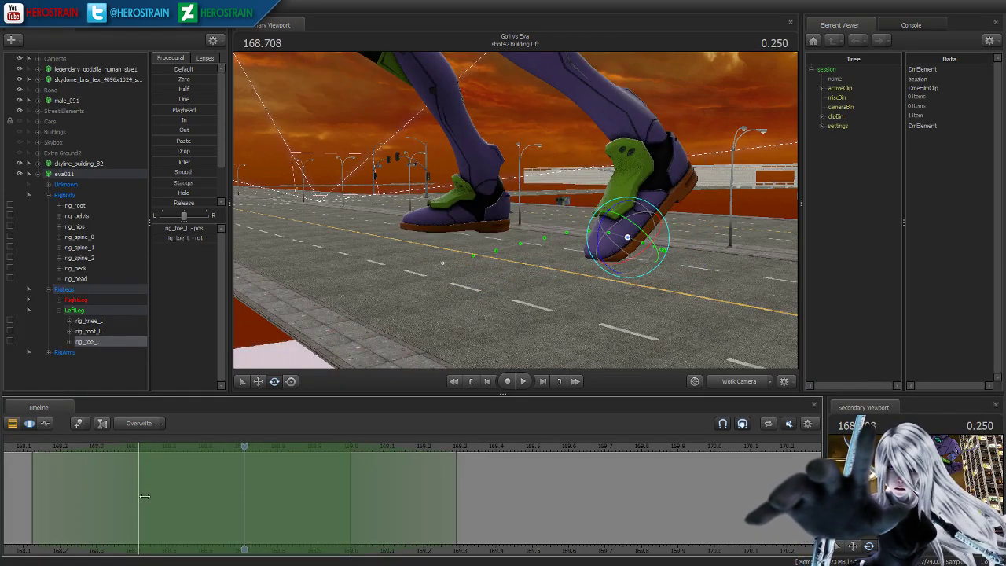
drag(247, 447, 402, 476)
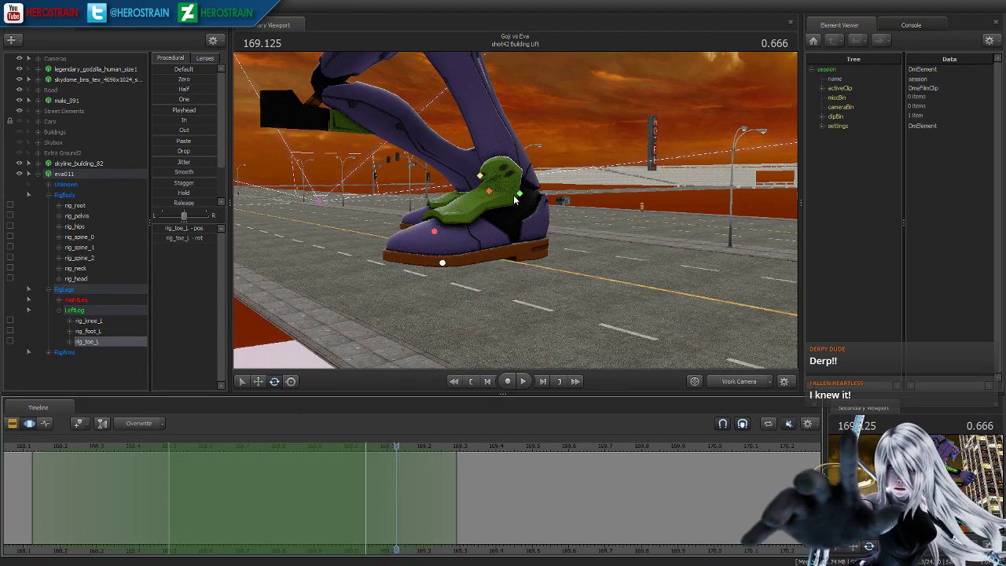
- Smooth the rig_foot_L motion in a narrow time range around 169.041 and play the landing
ctrl+click(520, 195)
alt+drag(464, 308, 385, 305)
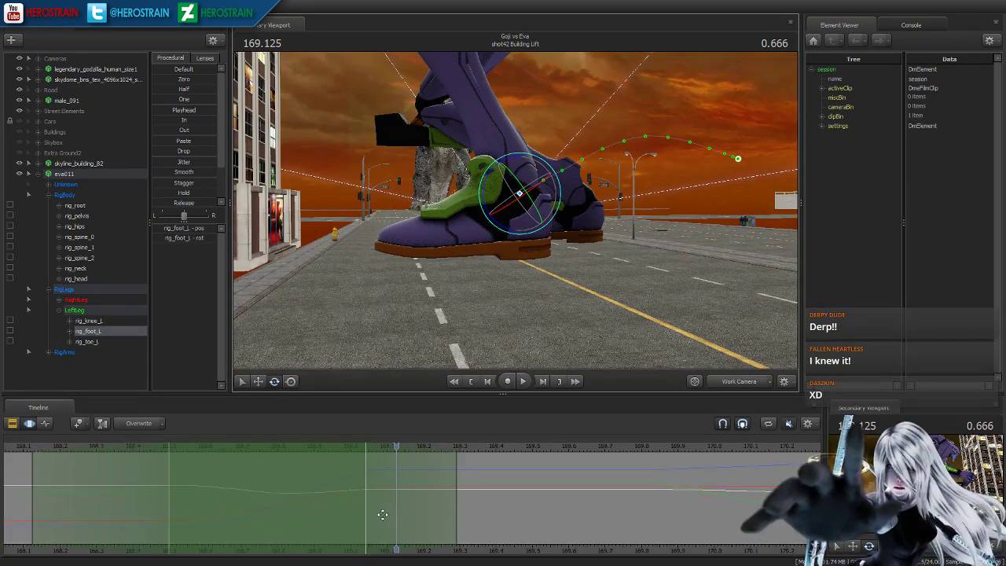
drag(351, 494, 375, 504)
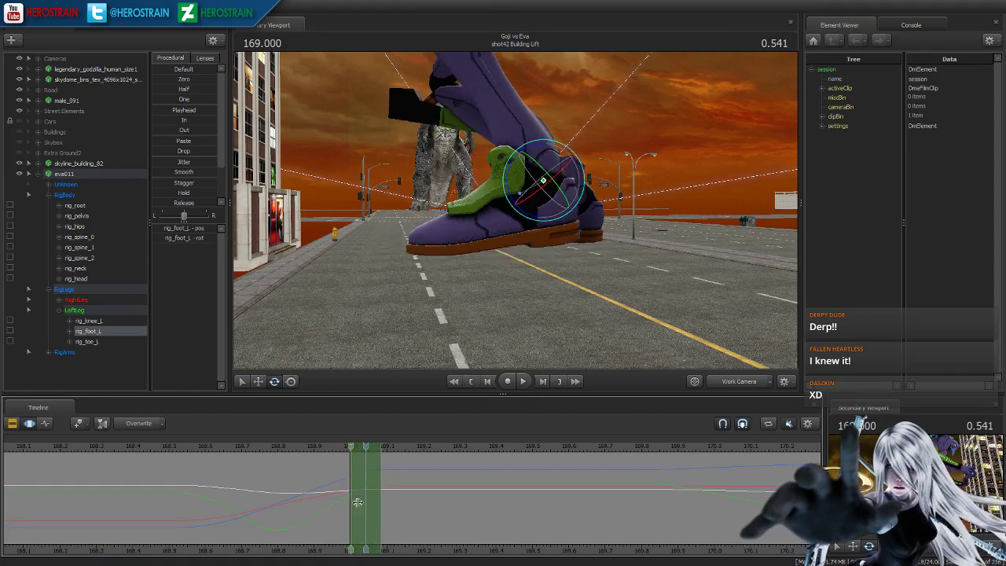
shift+scroll(357, 502, up, 1)
drag(177, 174, 460, 234)
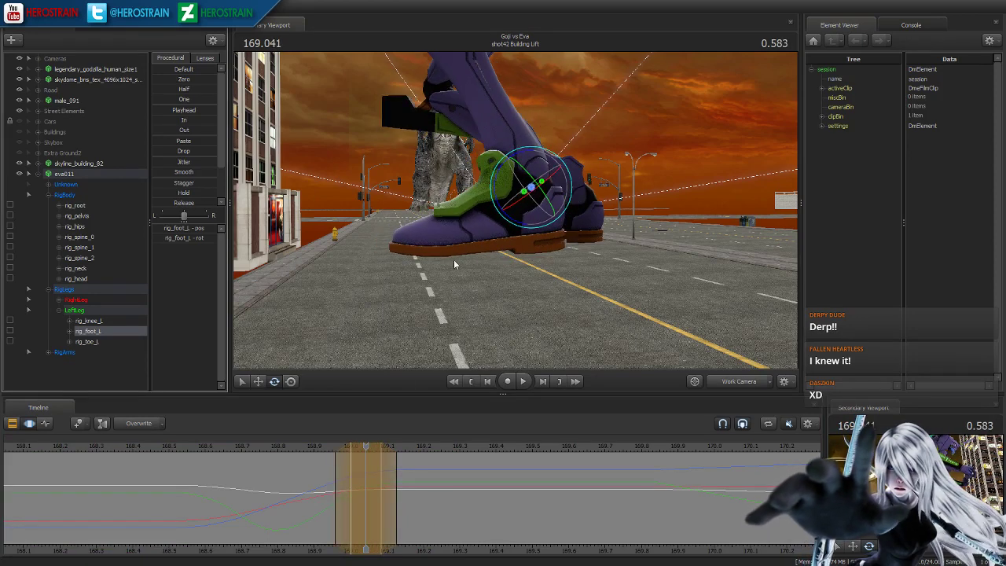
key(space)
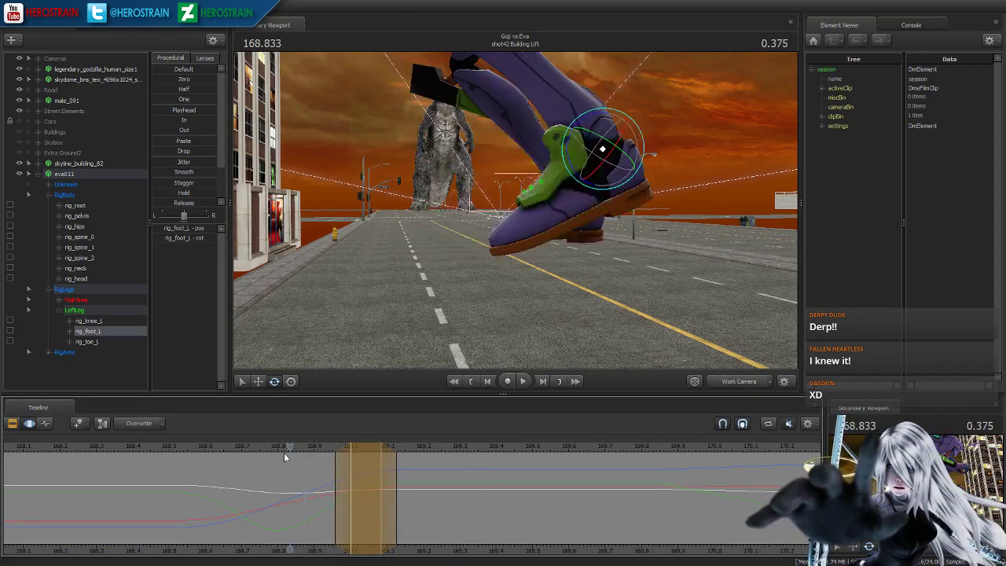
key(space)
- Inspect the left foot from ground level and select the time from 169.125 onward, with a falloff starting at about 168.54
drag(287, 455, 501, 487)
scroll(496, 475, down, 3)
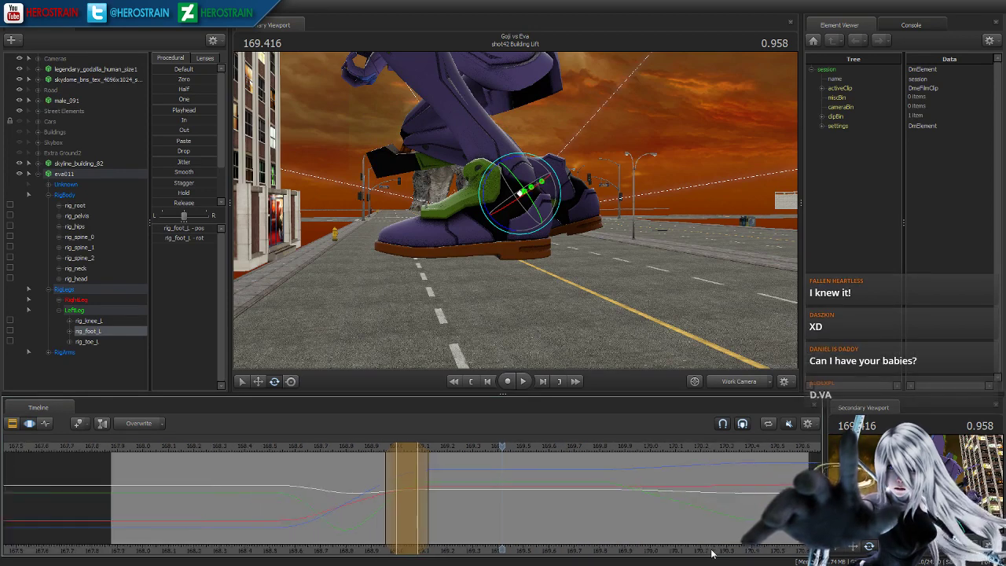
drag(606, 442, 786, 467)
drag(718, 480, 755, 482)
alt+drag(514, 209, 521, 174)
mouse_move(514, 209)
mouse_down()
mouse_move(516, 232)
mouse_move(528, 235)
mouse_move(503, 202)
mouse_up()
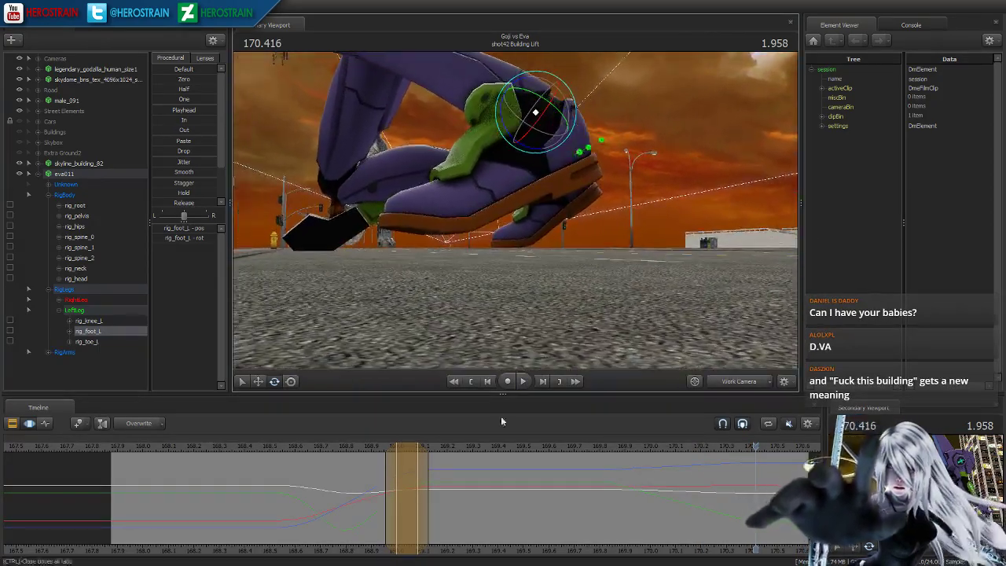
drag(554, 449, 275, 480)
key(w)
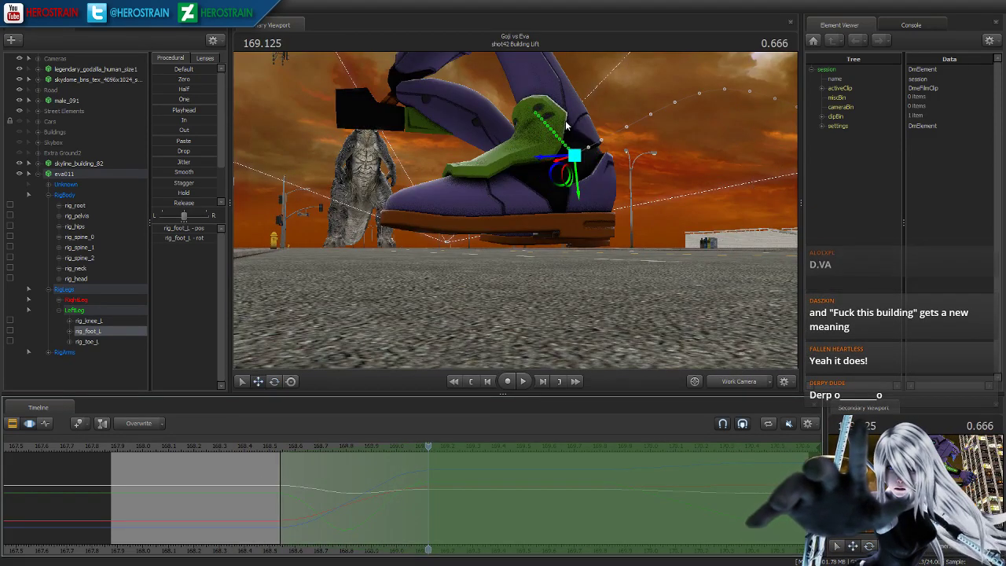
- Try lowering rig_foot_L onto the road from 169.125 in Overwrite mode, and undo it after playback
right_click(576, 178)
click(582, 180)
drag(574, 116, 572, 196)
click(256, 446)
key(space)
key(space)
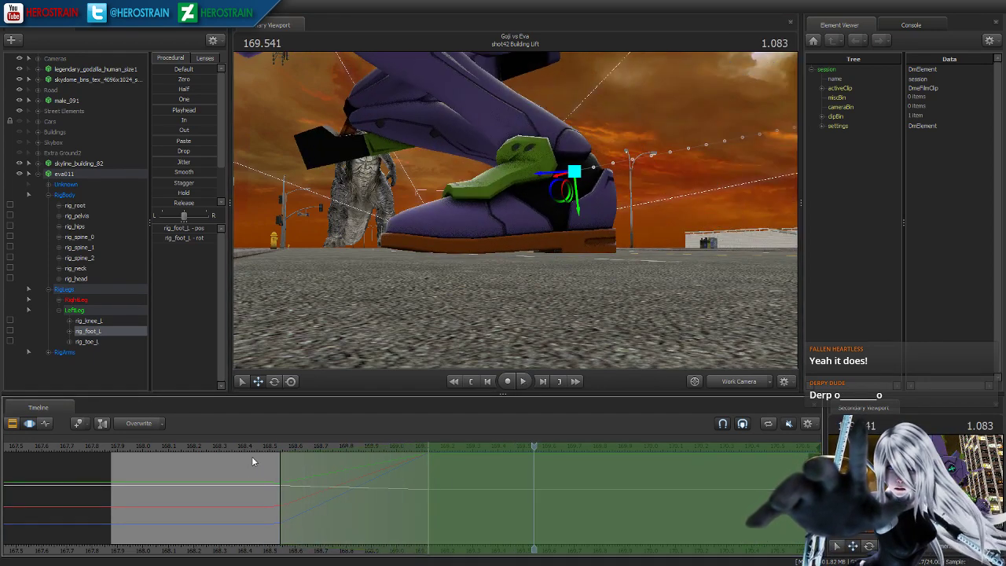
key(ctrl+z)
key(ctrl+z)
key(ctrl+z)
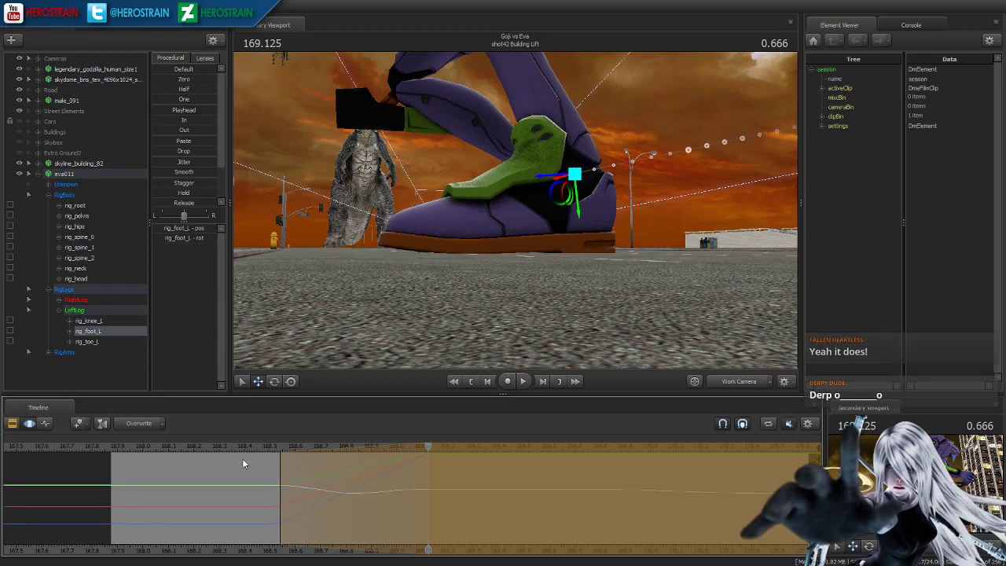
- In Offset mode, lower and tilt rig_foot_L so its sole rests on the road at 169.125, and play the landing
click(140, 424)
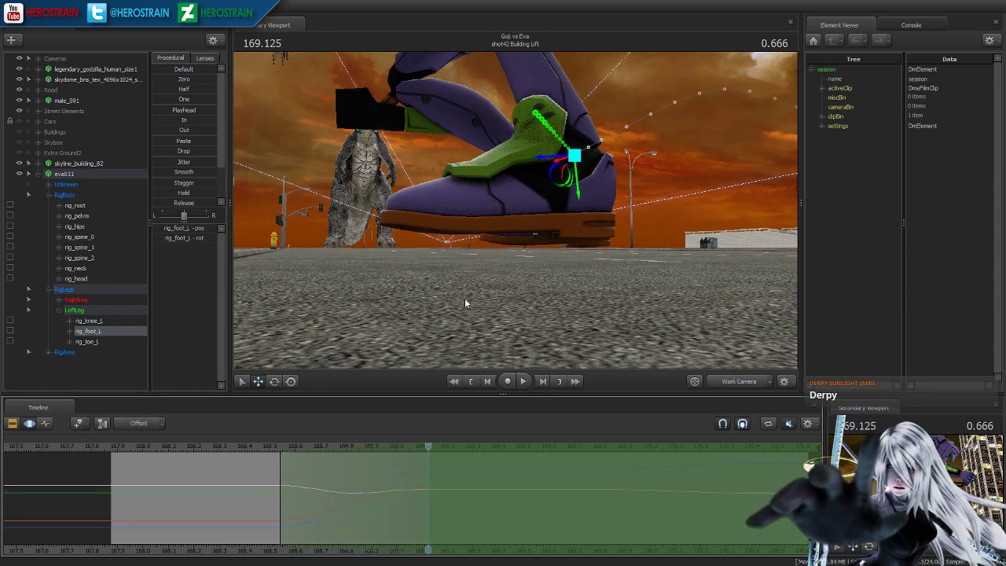
drag(576, 186, 580, 209)
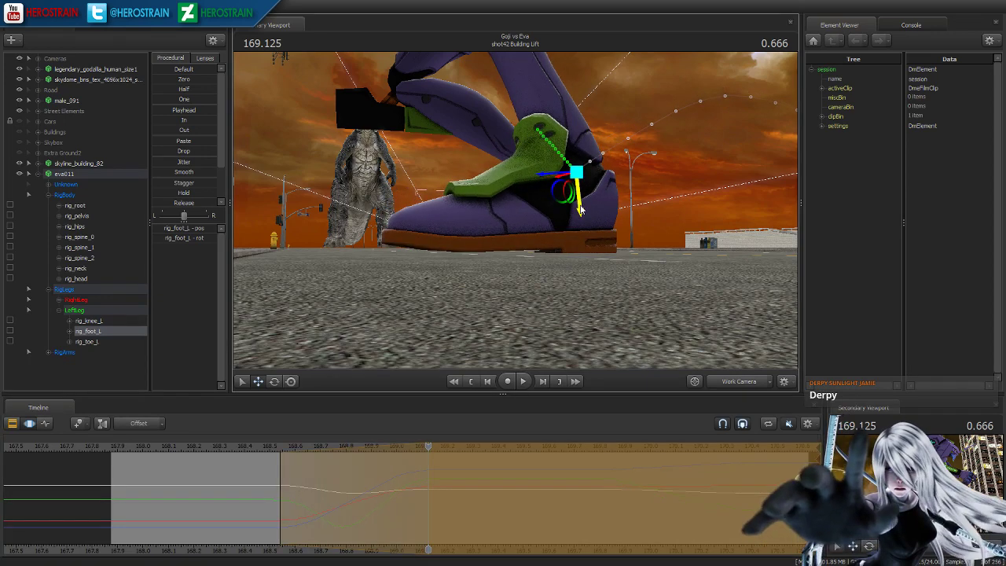
key(ctrl+z)
key(ctrl+z)
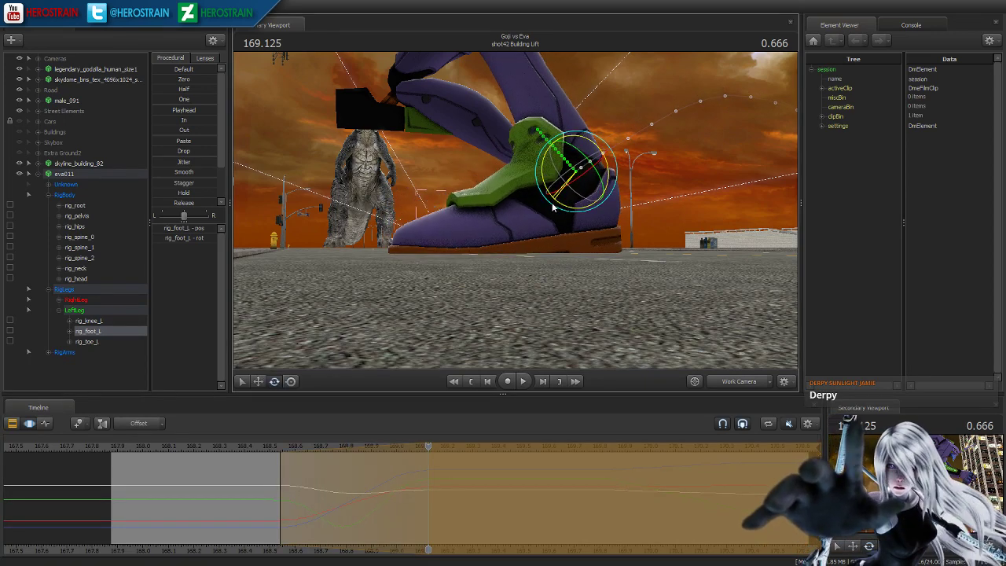
drag(581, 209, 580, 205)
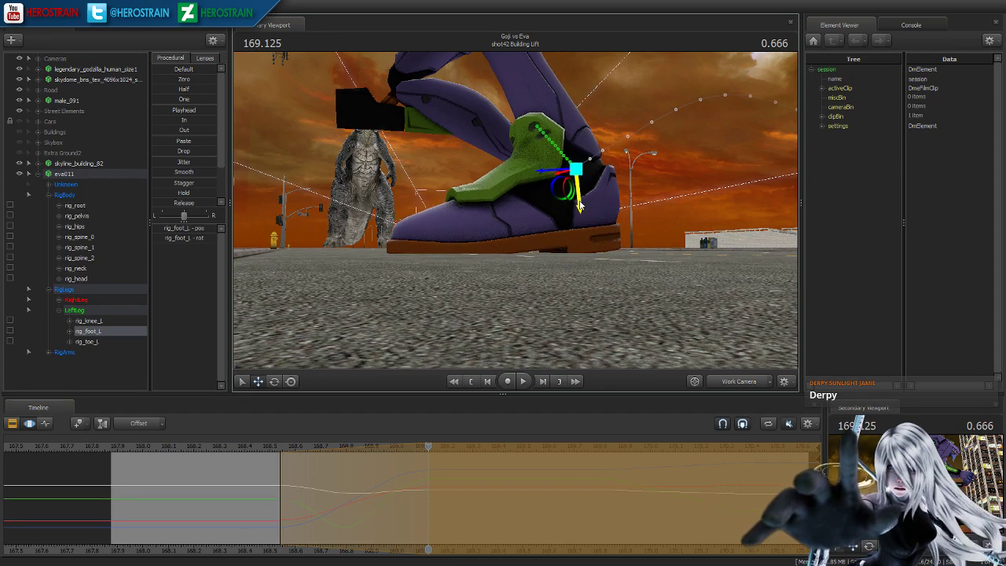
click(266, 446)
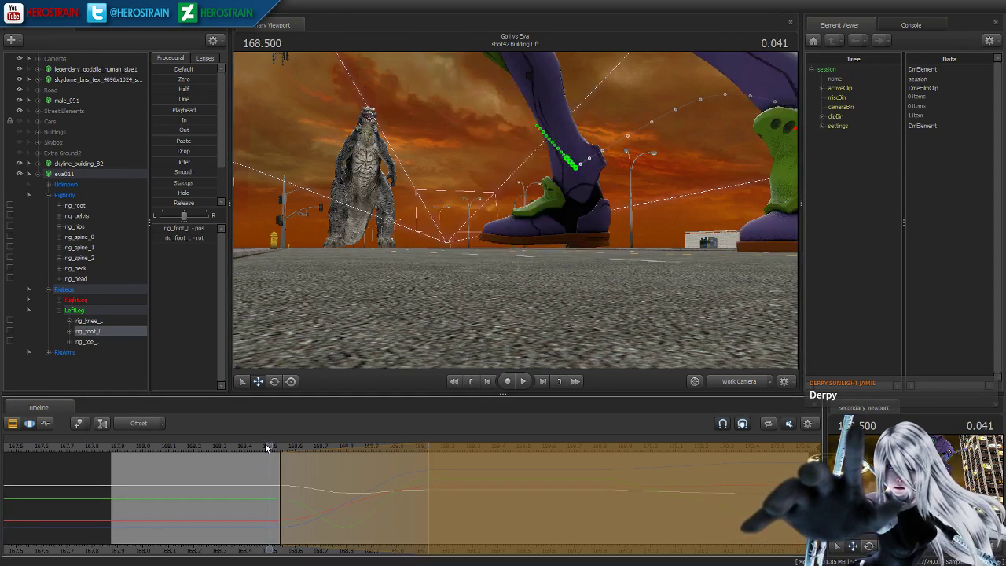
key(space)
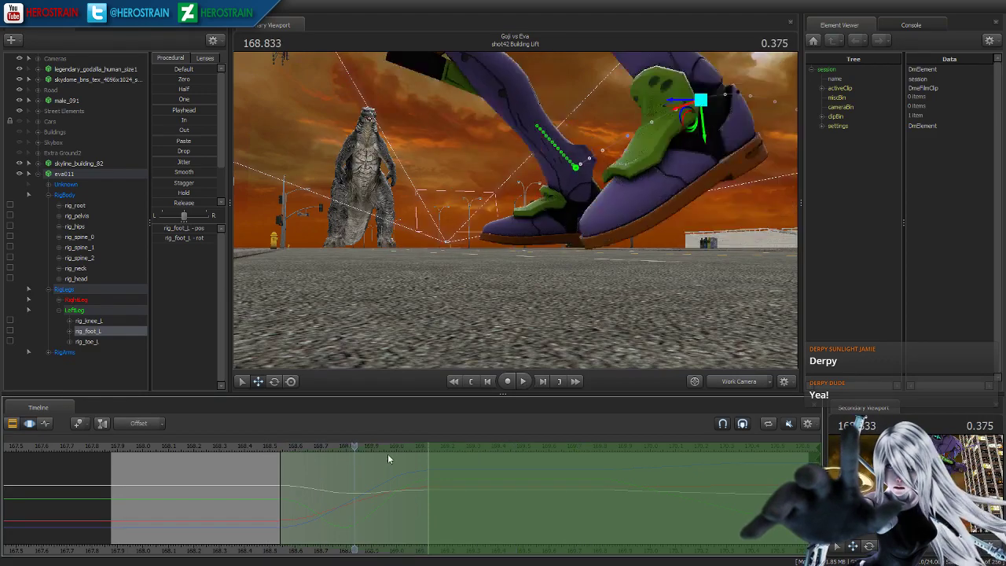
- Review the landing and select the time from about 169.625 to 169.83, with falloff from about 169.375 to 170.375
key(space)
drag(550, 315, 562, 287)
drag(437, 461, 522, 478)
drag(522, 315, 450, 256)
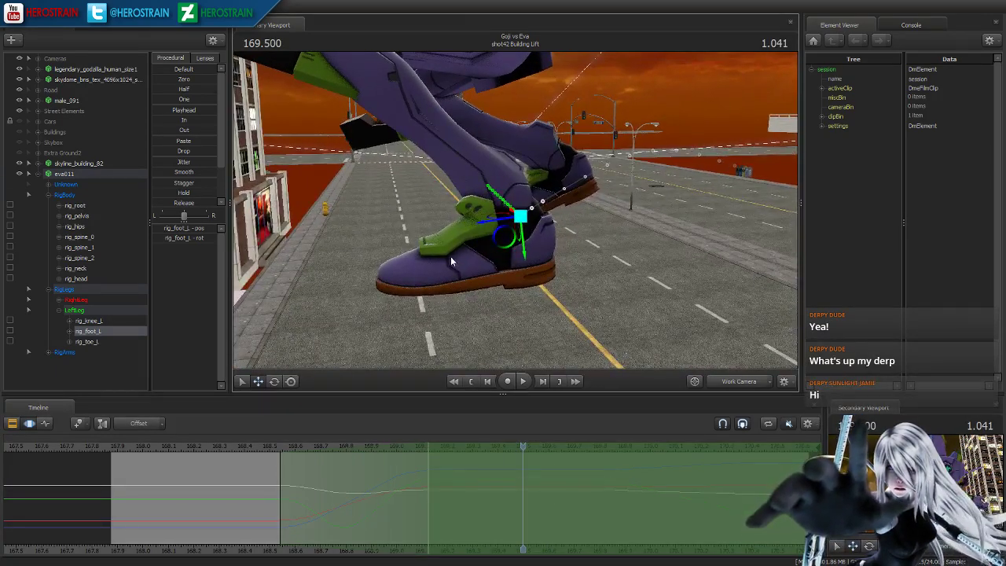
click(596, 497)
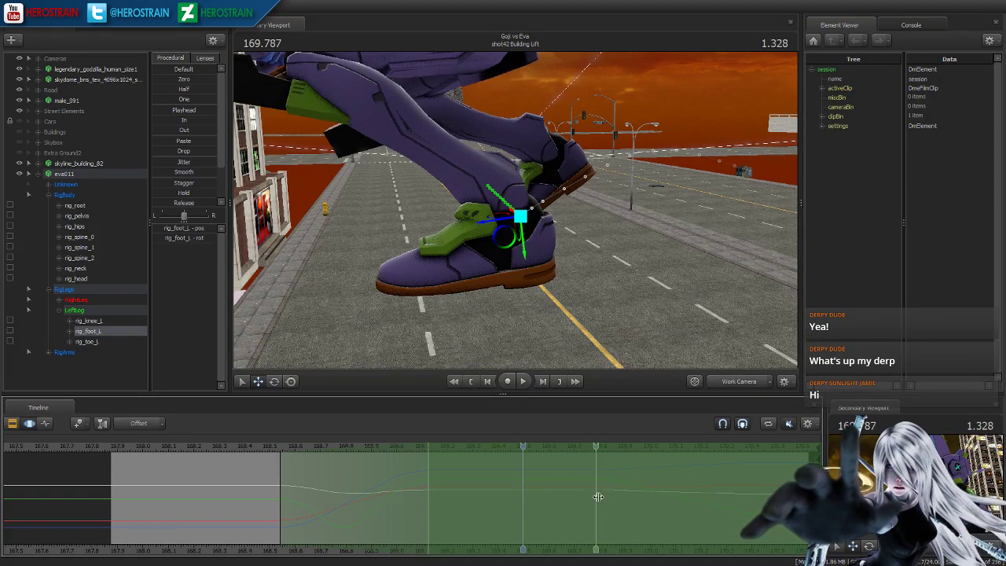
drag(606, 493, 523, 478)
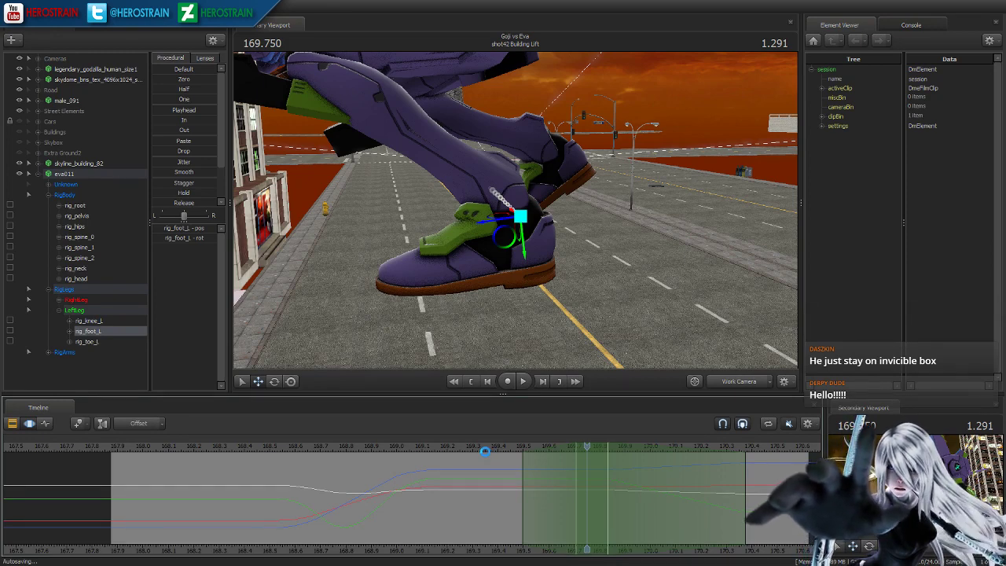
click(475, 448)
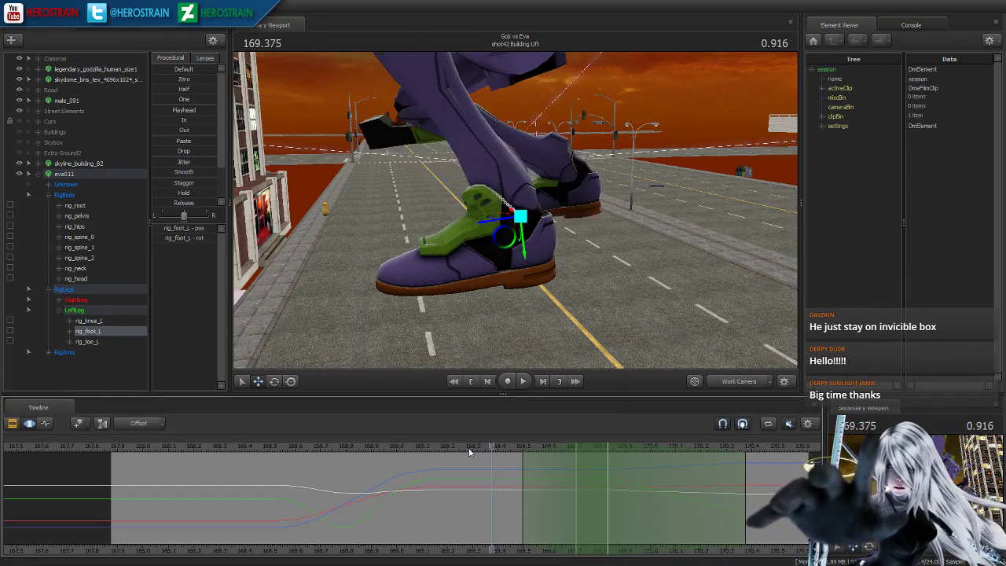
drag(446, 444, 576, 448)
- View the left foot up close at 169.666 and rotate rig_foot_L so the heel lifts and the toe points at the road
drag(495, 246, 480, 271)
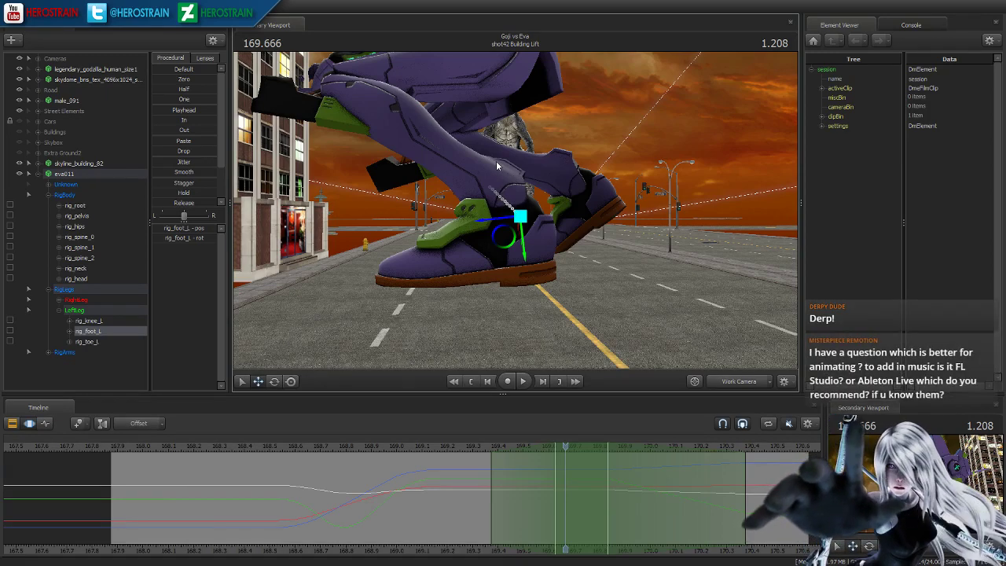
drag(419, 108, 453, 140)
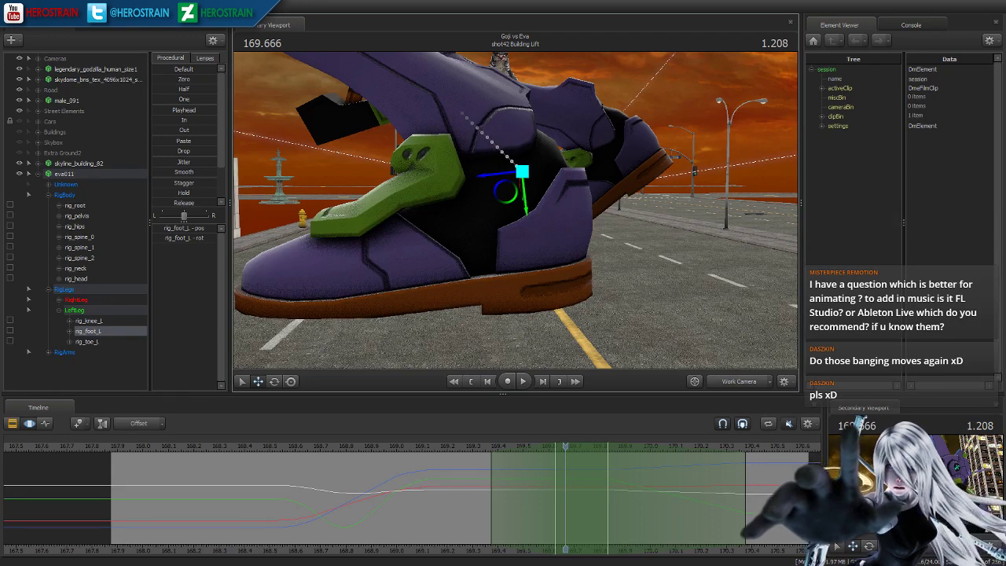
drag(495, 197, 515, 209)
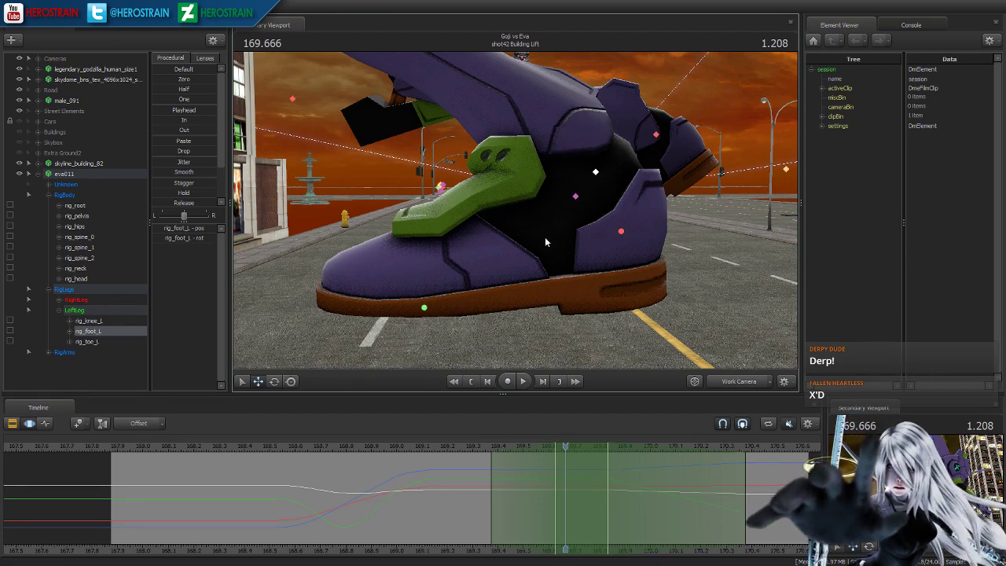
drag(474, 278, 512, 206)
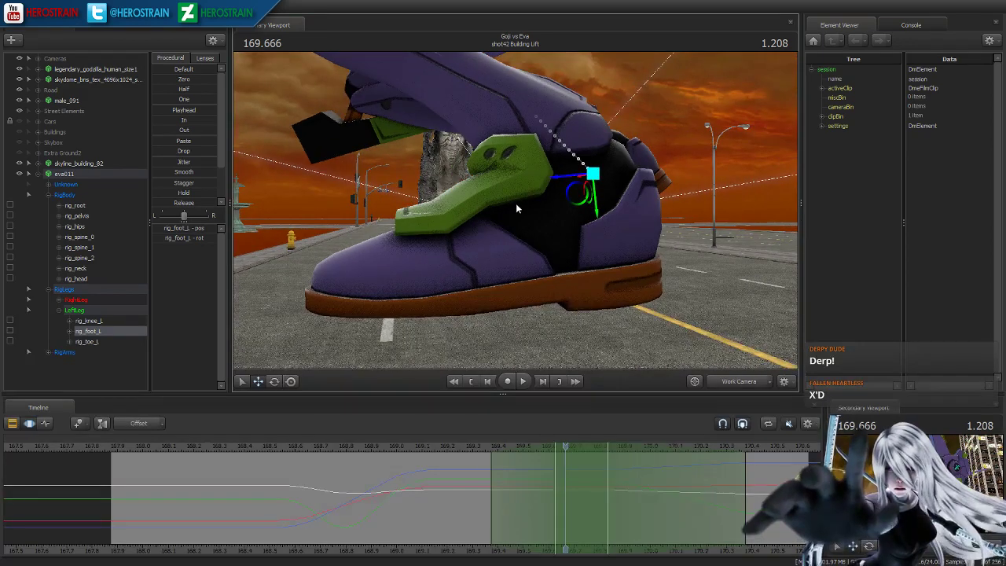
key(e)
ctrl+drag(592, 173, 422, 312)
drag(503, 236, 442, 301)
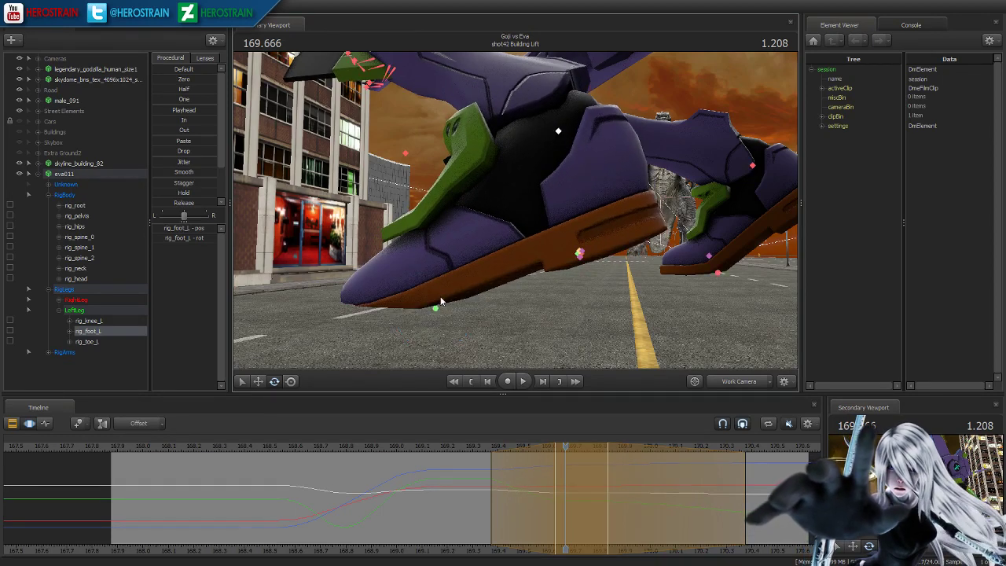
- Rotate rig_toe_L at 169.666 so the toe lies flat on the road, and scrub through the heel lift
click(435, 307)
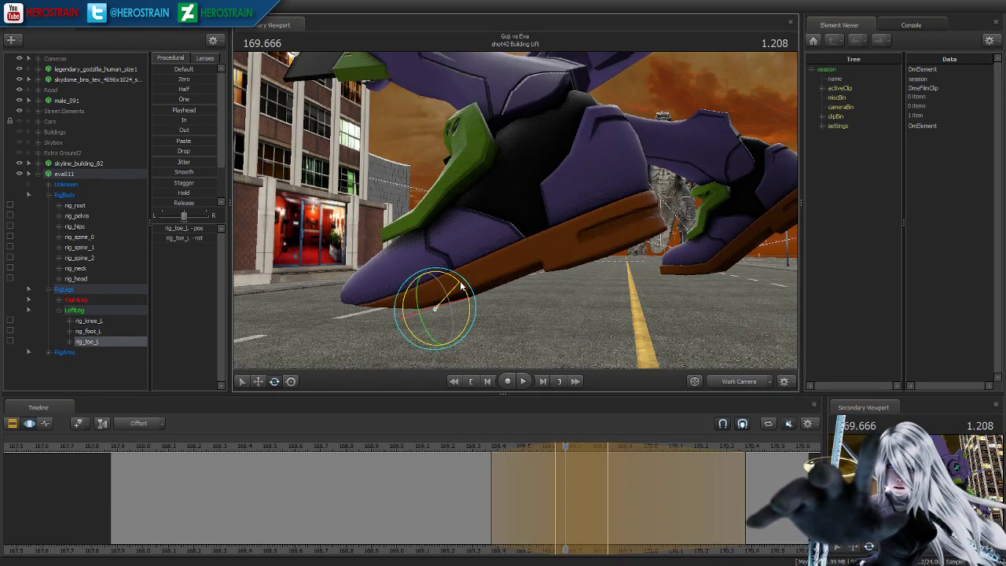
drag(465, 293, 467, 297)
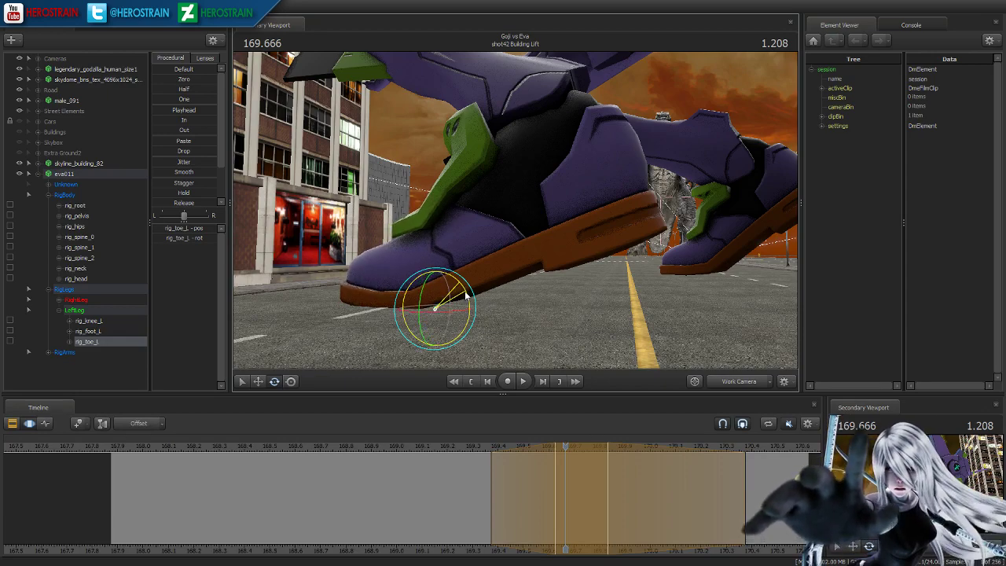
drag(467, 296, 464, 291)
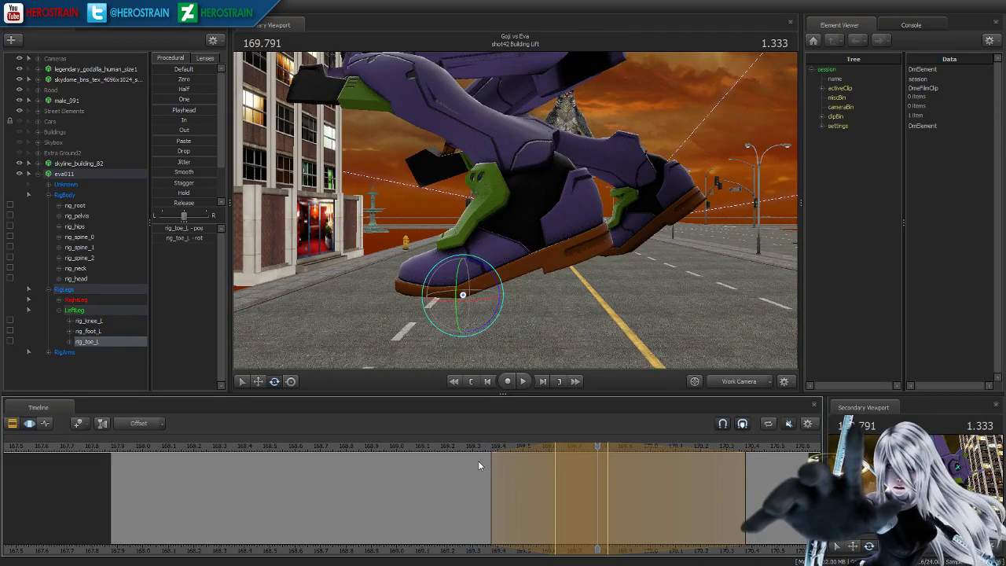
drag(470, 448, 565, 465)
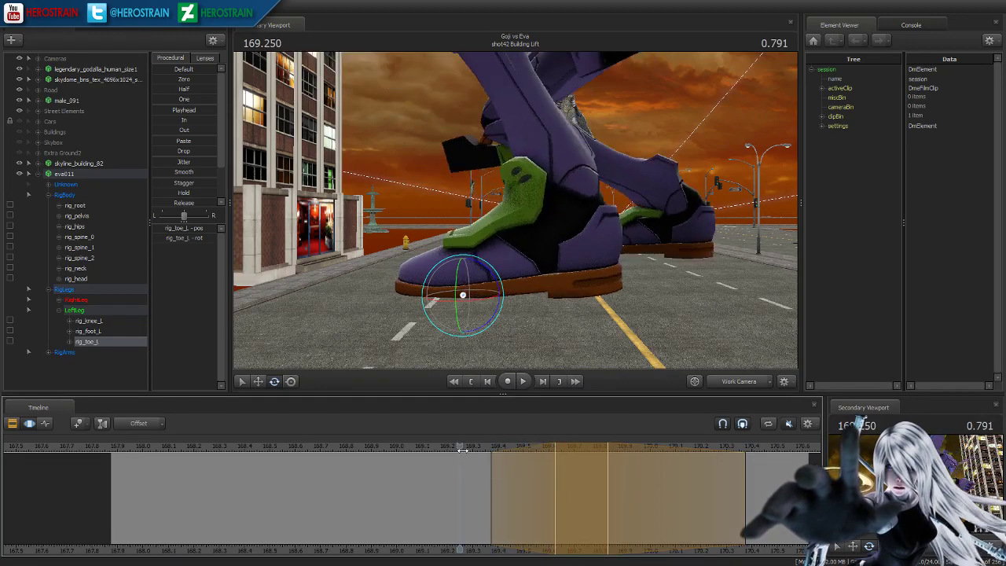
drag(524, 457, 563, 468)
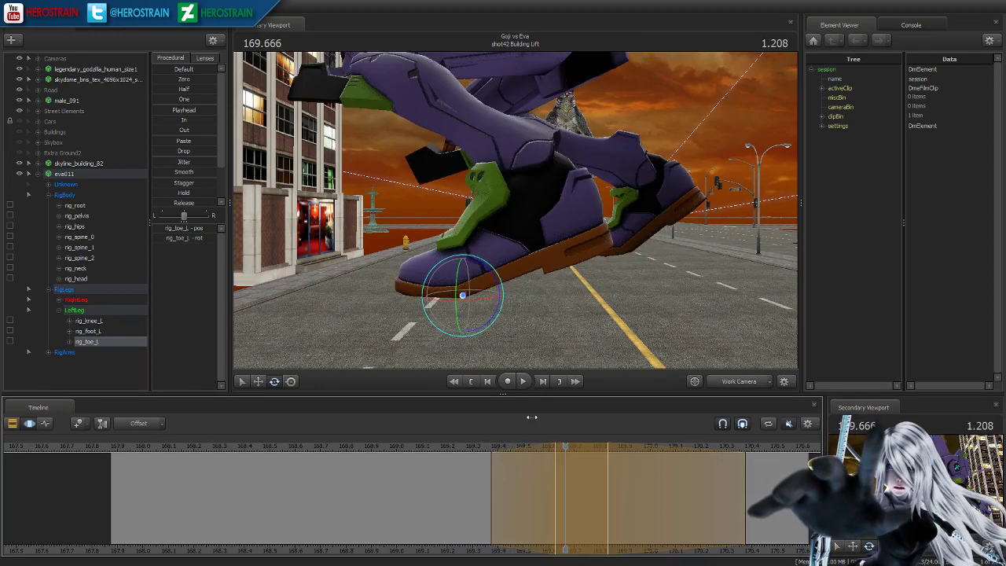
- Smooth rig_foot_L and rig_toe_L together from about 169.74 onward, with a falloff starting at about 169.61
ctrl+shift+click(548, 182)
shift+drag(482, 504, 631, 509)
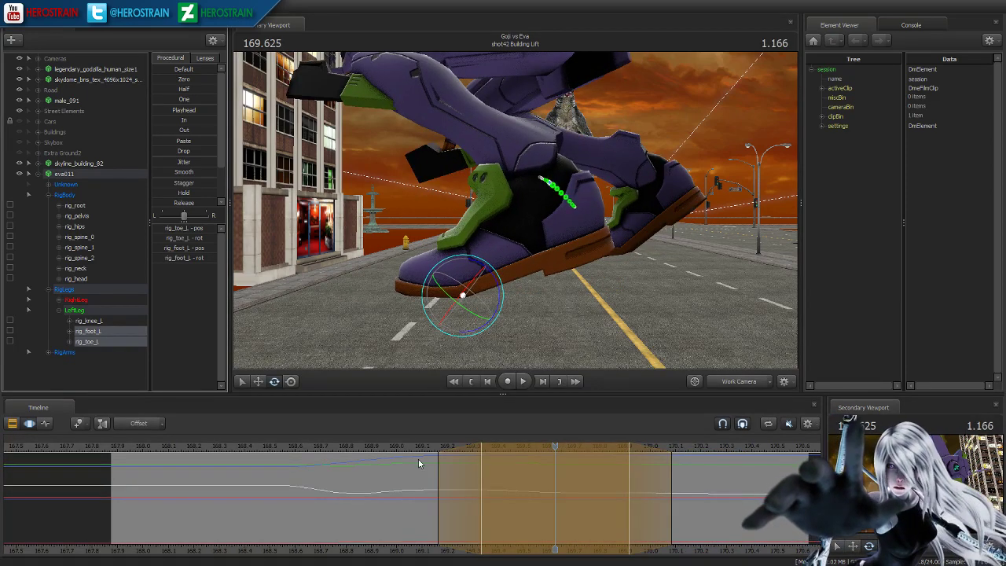
key(space)
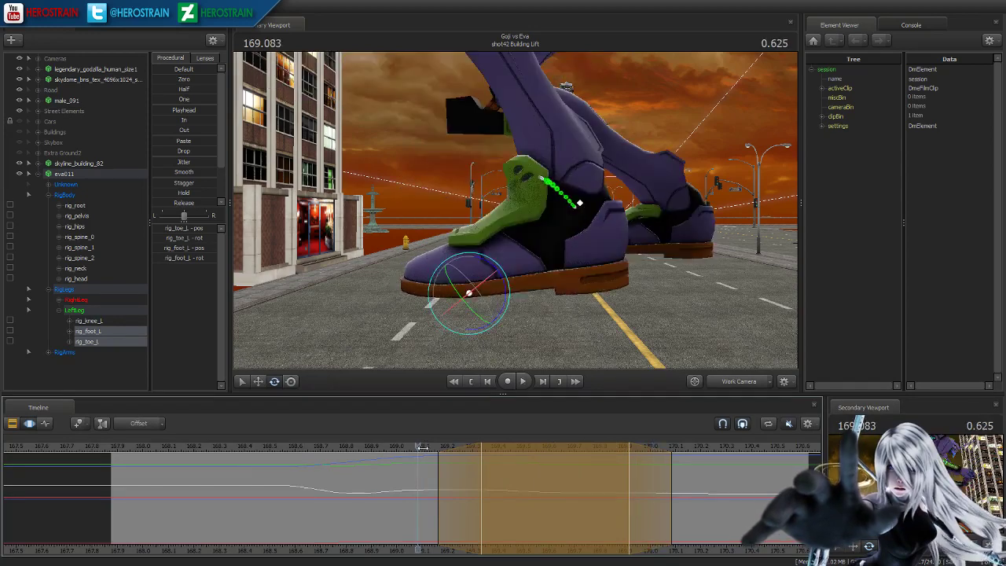
shift+drag(583, 509, 609, 500)
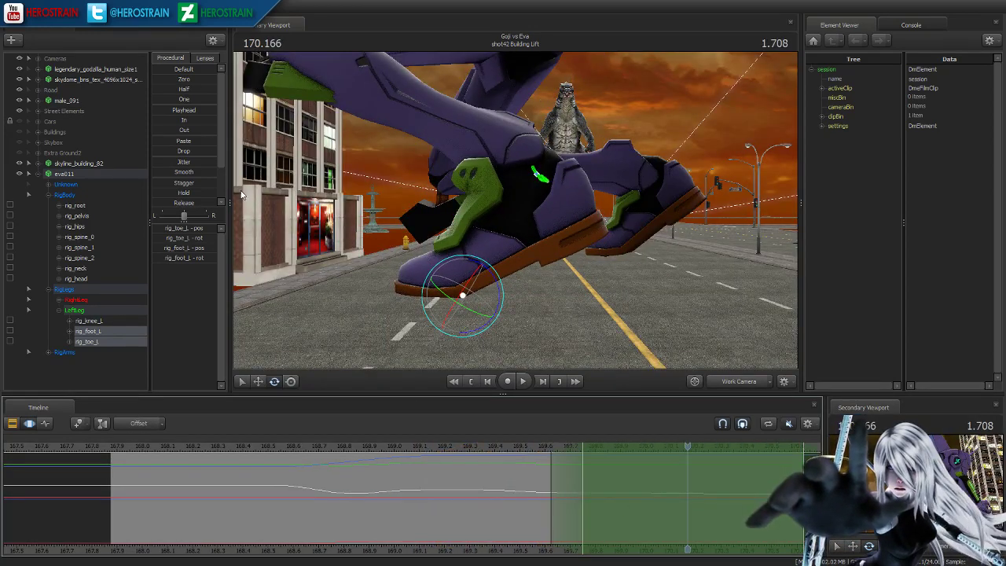
click(183, 172)
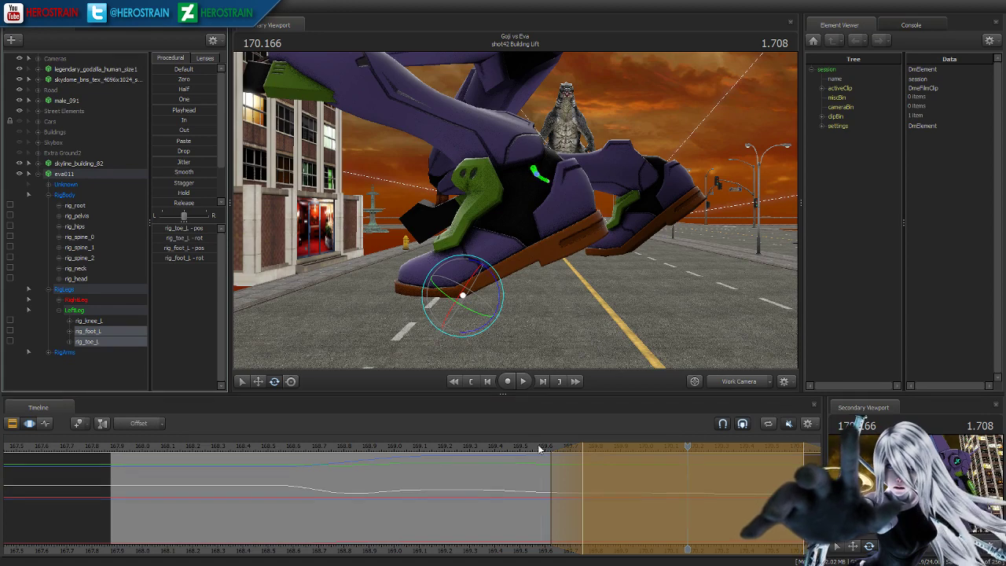
- Play and scrub the left foot and toe motion between the landing and 169.708 to check the heel lift
key(space)
drag(488, 445, 519, 453)
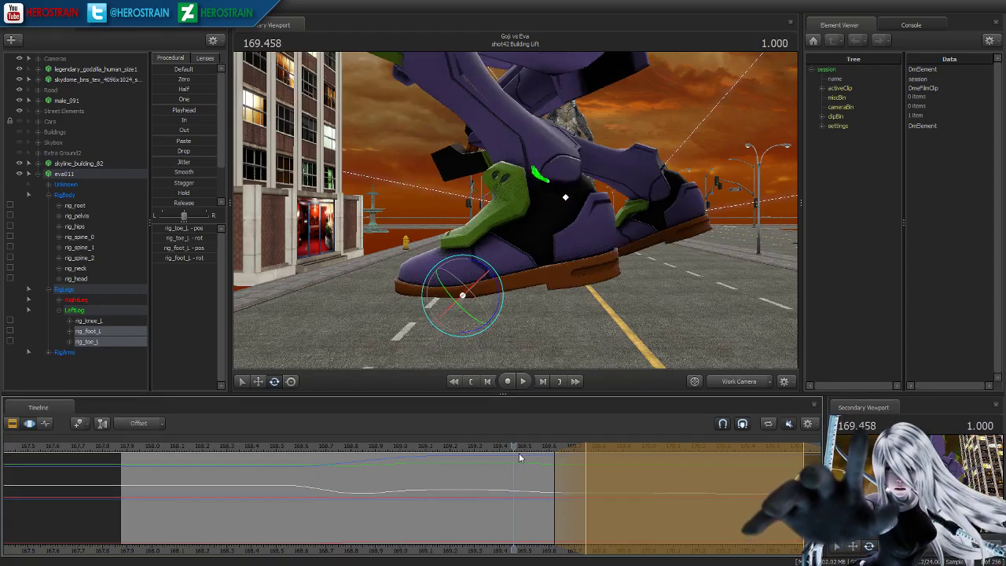
key(Return)
drag(500, 336, 454, 334)
drag(504, 450, 578, 461)
key(space)
key(space)
- Hide skyline_building_82 and view the whole robot from the front at 169.708
drag(580, 236, 409, 196)
drag(516, 211, 460, 217)
click(20, 164)
drag(374, 198, 517, 215)
key(ctrl)
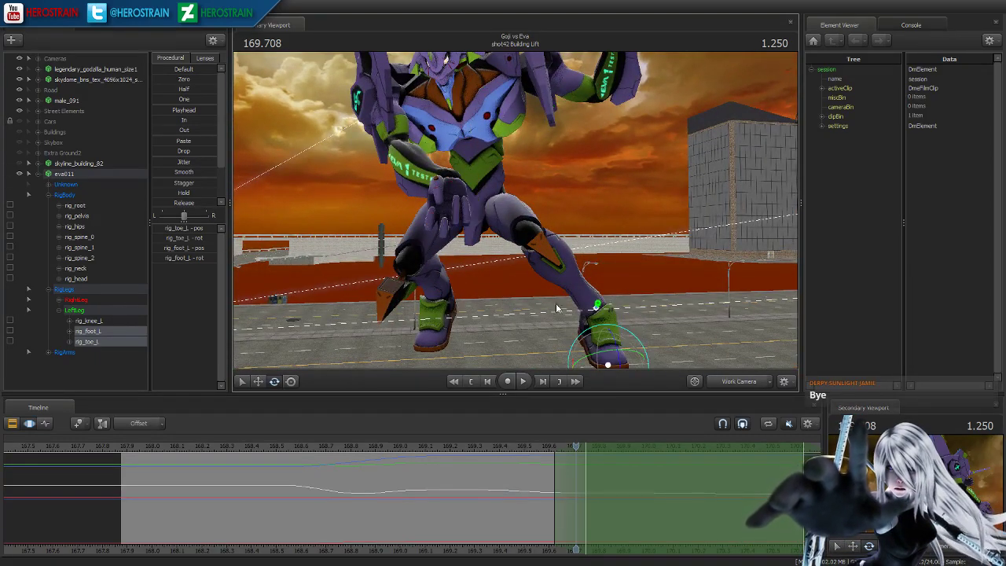
- For rig_knee_L, select the time from about 169.58 to 169.83, with falloff from about 169.33 to 170.37
click(623, 321)
drag(623, 321, 539, 463)
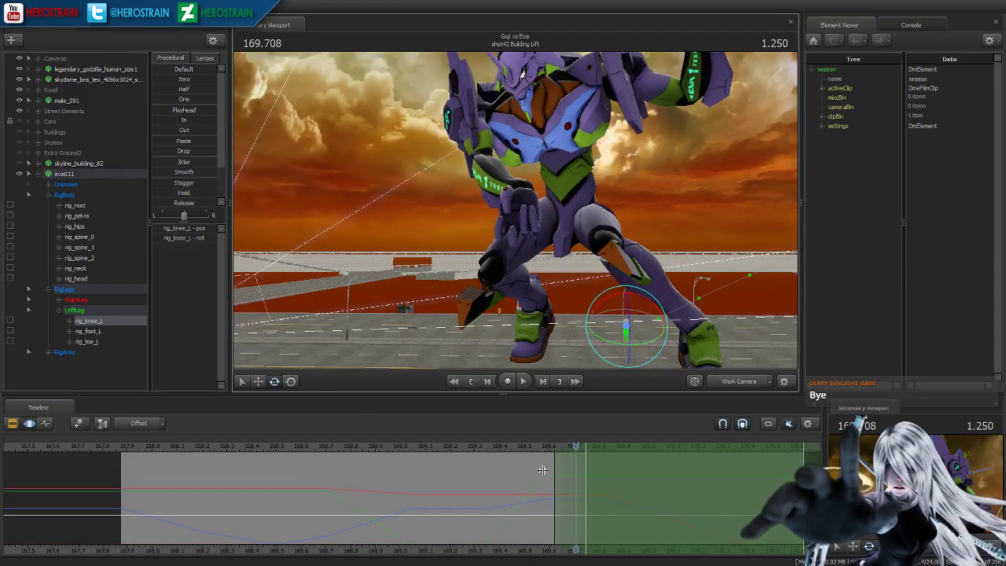
drag(576, 515, 606, 515)
scroll(605, 516, up, 1)
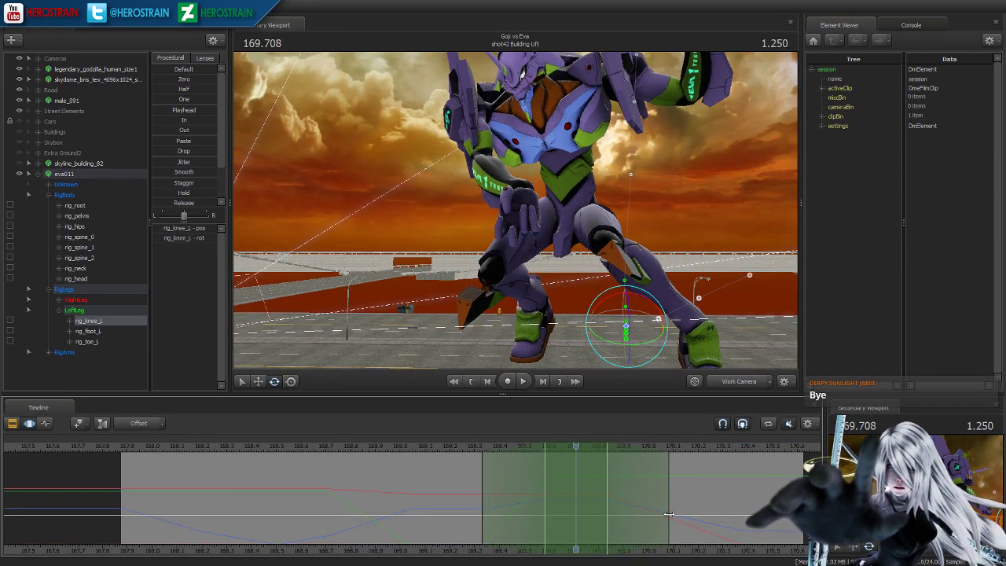
drag(669, 511, 741, 511)
- Move rig_knee_L at 169.708 to redirect the left knee, and play the motion
key(w)
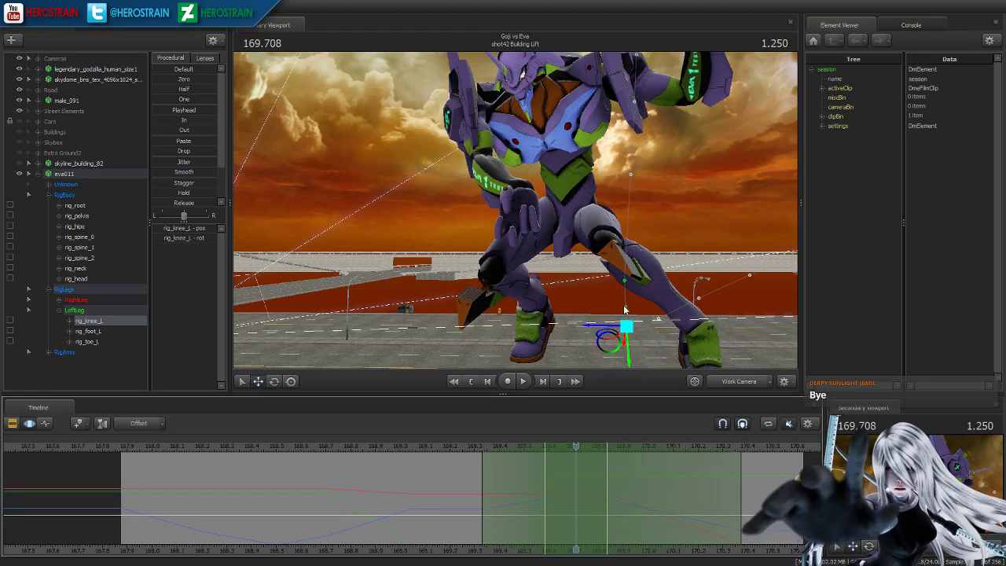
drag(593, 346, 422, 117)
drag(472, 228, 515, 209)
key(w)
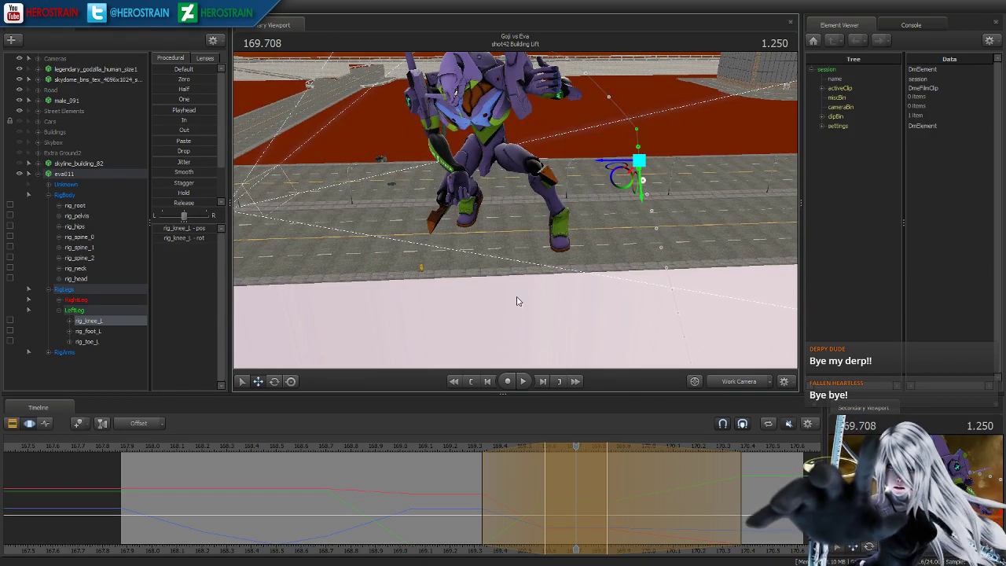
click(483, 448)
key(space)
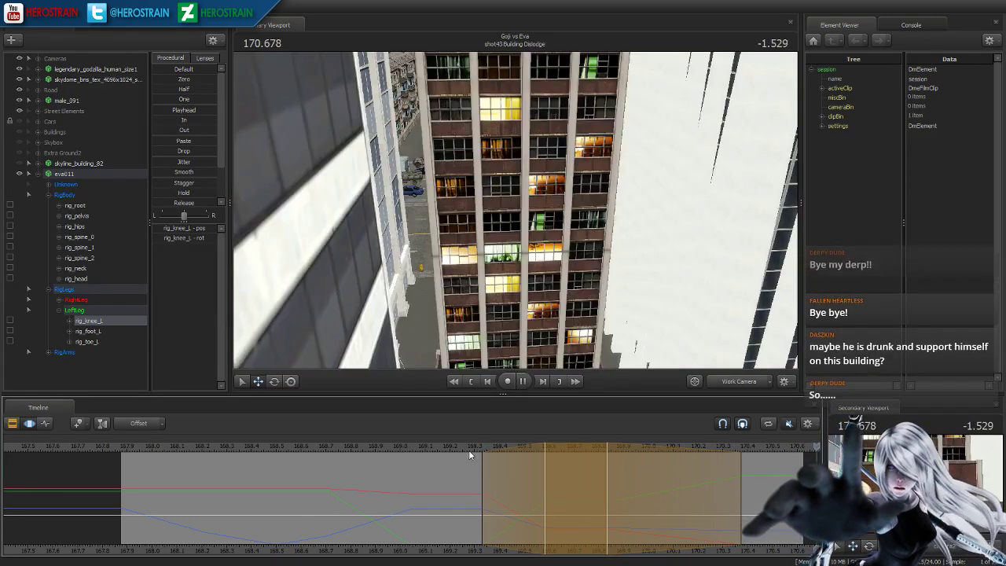
- Smooth the rig_knee_L motion in a narrow time range from about 169.29 to 169.63
click(470, 450)
drag(478, 501, 550, 515)
click(170, 173)
mouse_move(503, 211)
mouse_down()
mouse_move(516, 173)
mouse_move(511, 224)
mouse_up()
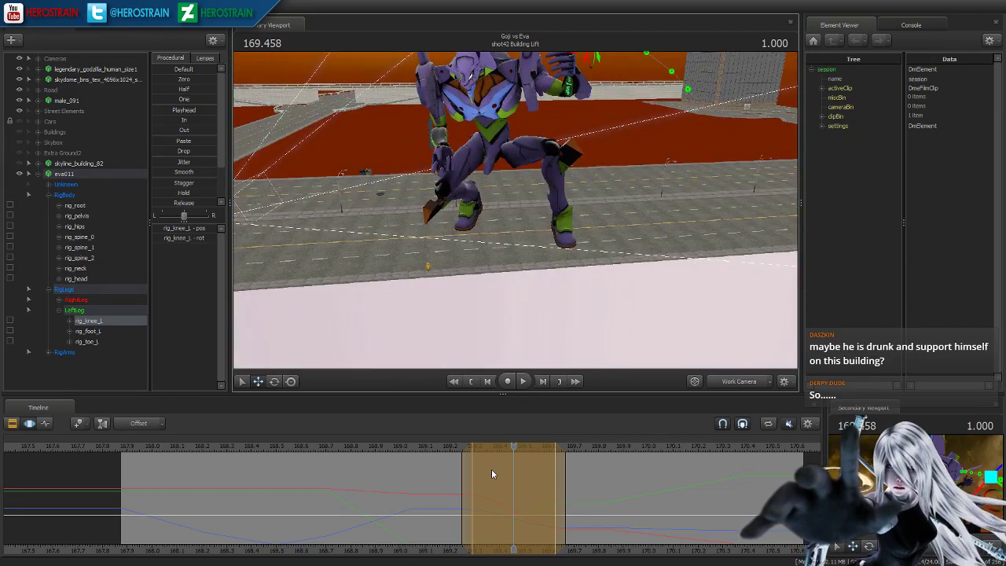
- Reselect the time around 169.708 with falloff from about 169.33 to 170.37, shift rig_knee_L sideways, and scrub the motion
click(492, 474)
drag(497, 532, 607, 526)
scroll(607, 526, up, 7)
scroll(608, 526, down, 2)
drag(709, 514, 781, 514)
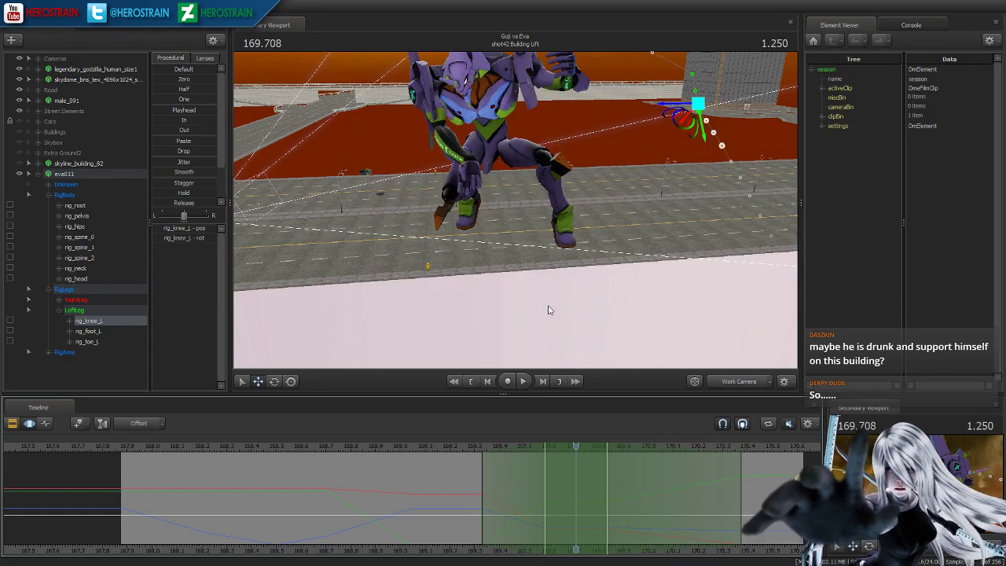
alt+drag(532, 283, 534, 200)
drag(629, 107, 517, 190)
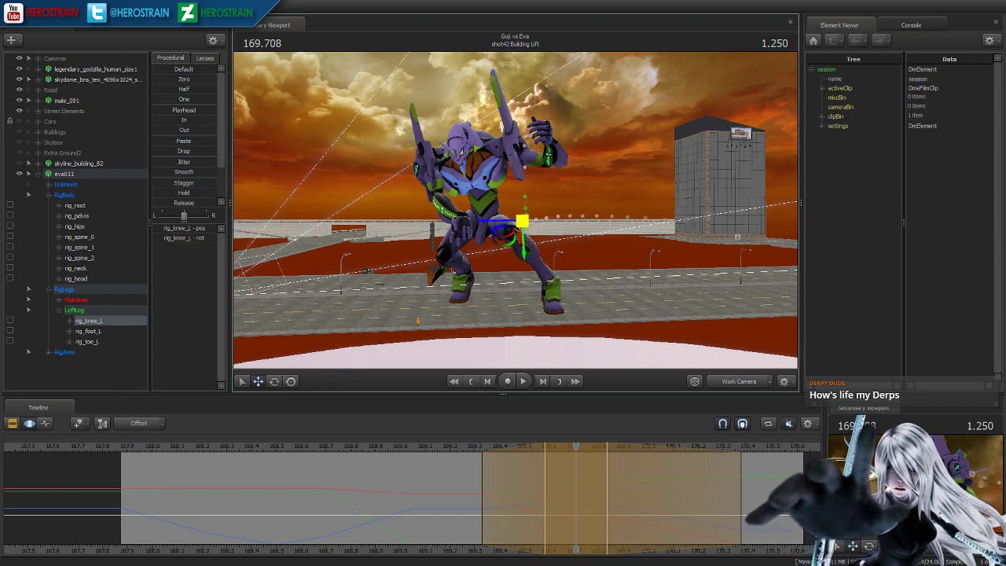
drag(499, 222, 362, 221)
drag(414, 459, 493, 461)
- Rotate rig_hips at 169.708 to turn the hips over the planted legs, checking the pose from above
drag(511, 228, 517, 177)
click(474, 168)
drag(481, 460, 574, 467)
drag(491, 191, 503, 184)
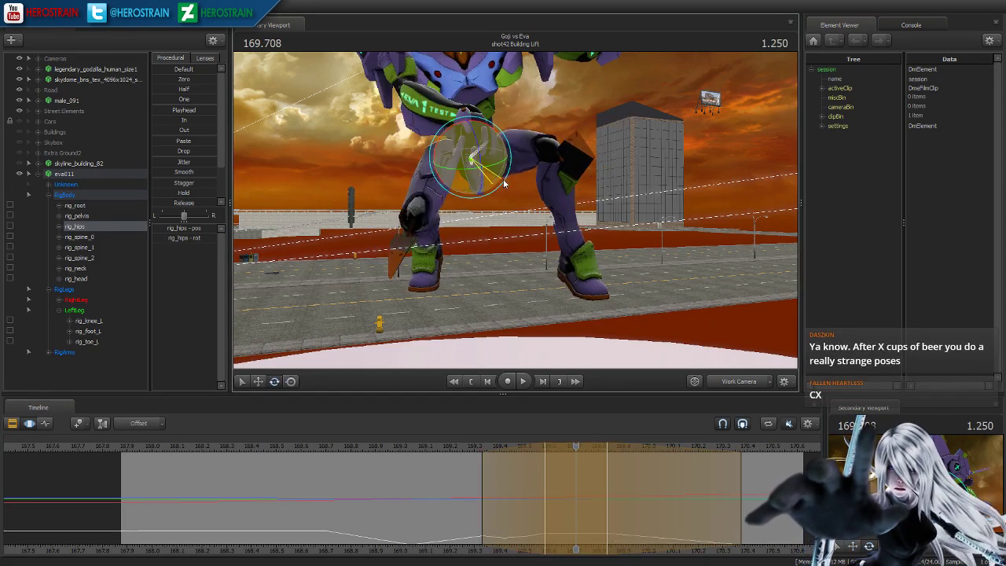
right_drag(497, 193, 542, 235)
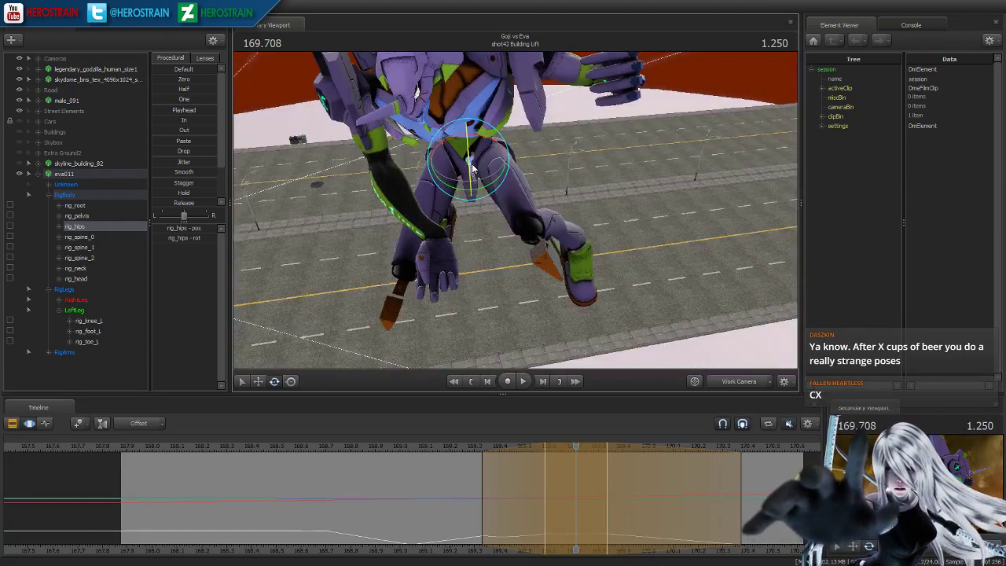
right_drag(472, 161, 538, 207)
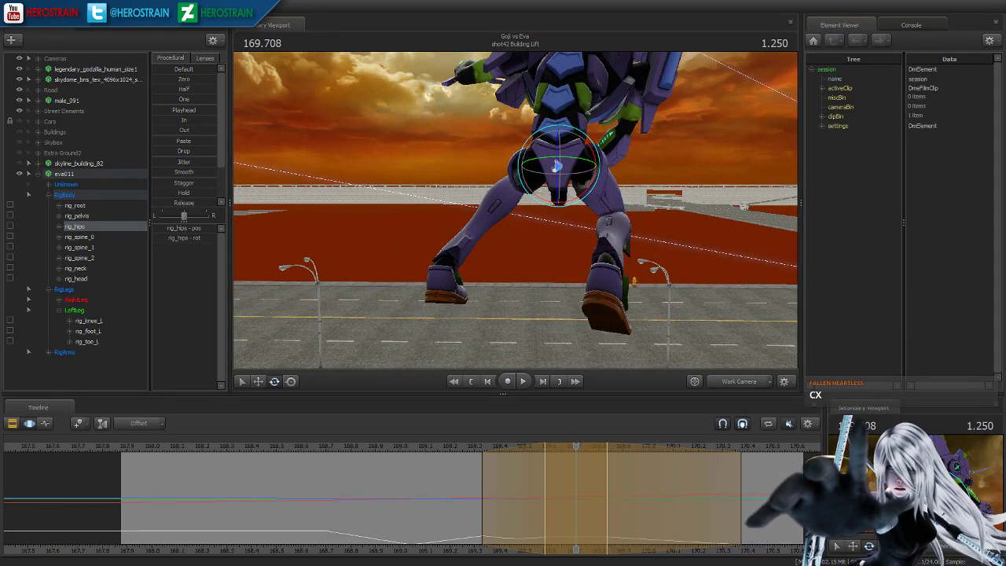
- Smooth the rig_hips motion over a time selection from about 169.29 to 169.88, and play and scrub the result
right_drag(684, 192, 778, 201)
alt+drag(515, 210, 699, 206)
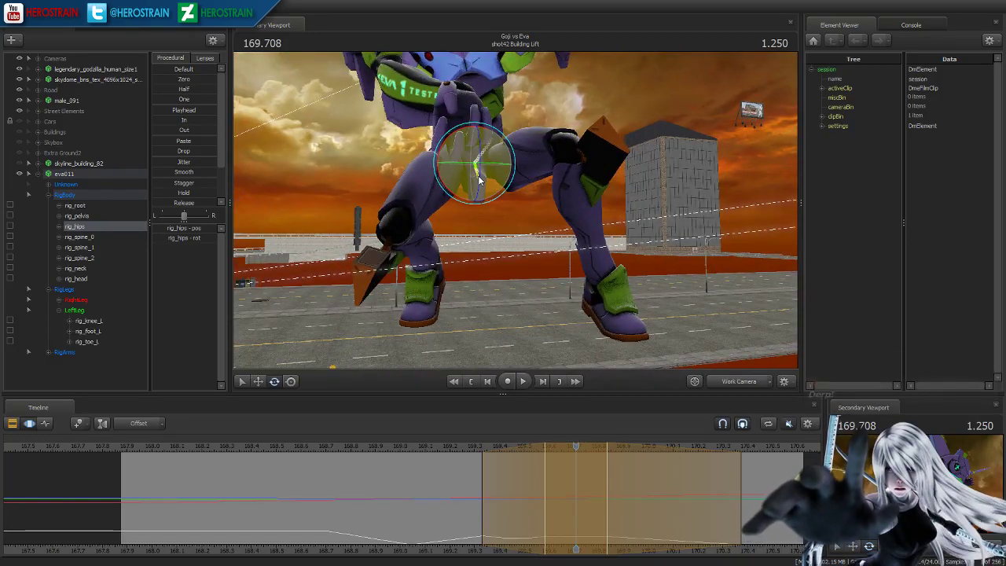
drag(480, 177, 517, 241)
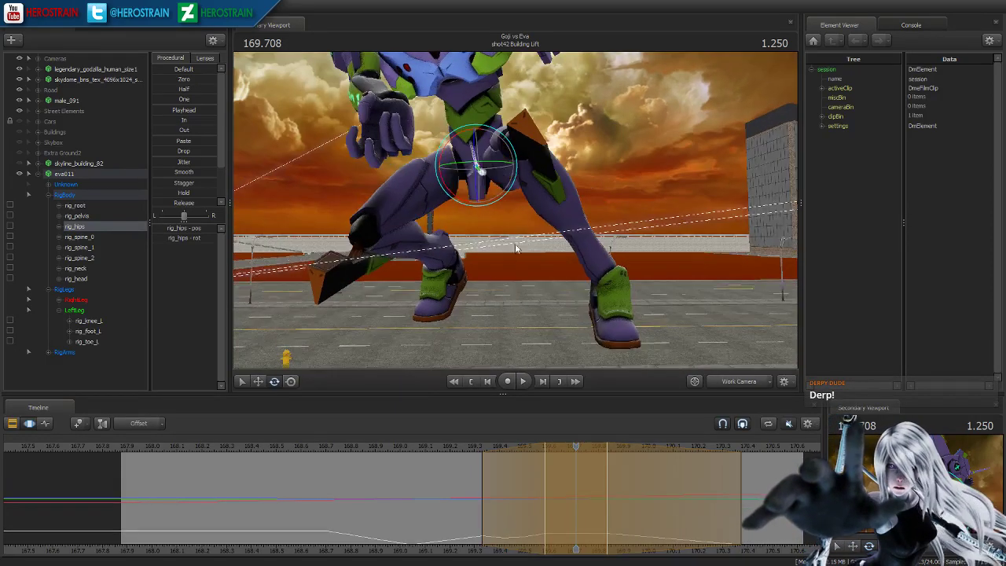
alt+drag(474, 163, 516, 214)
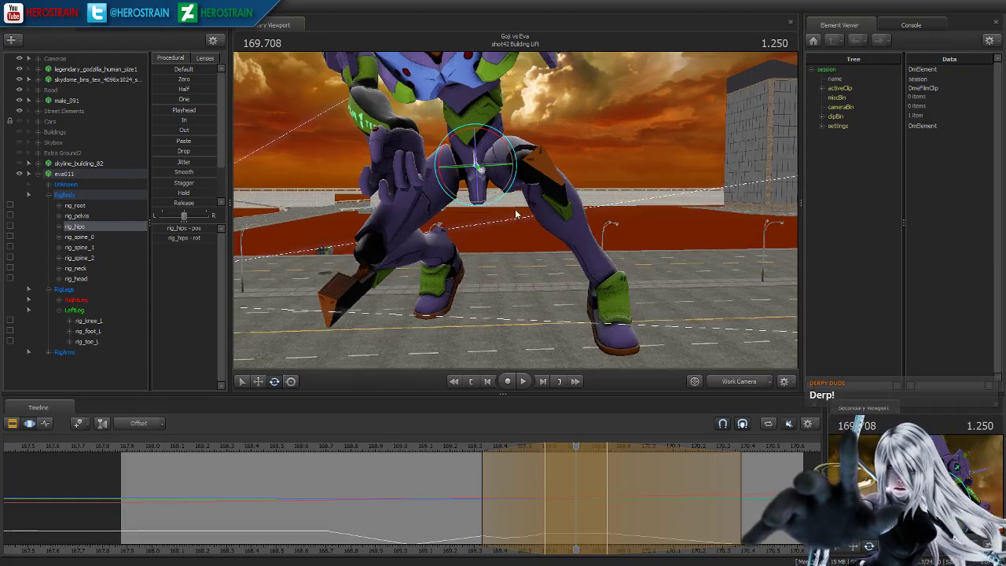
click(475, 163)
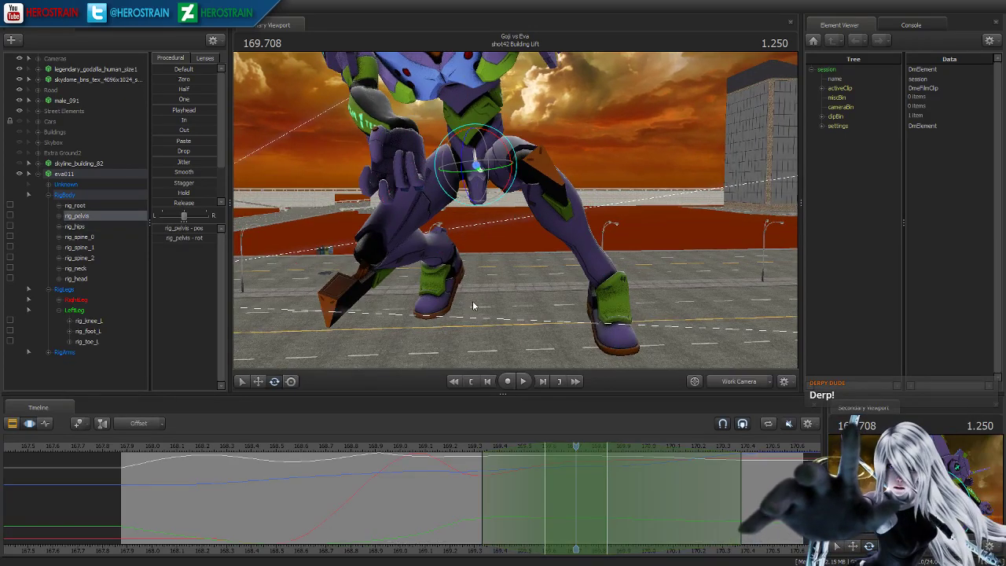
ctrl+click(478, 172)
shift+drag(472, 509, 617, 515)
scroll(617, 515, up, 1)
drag(186, 171, 205, 176)
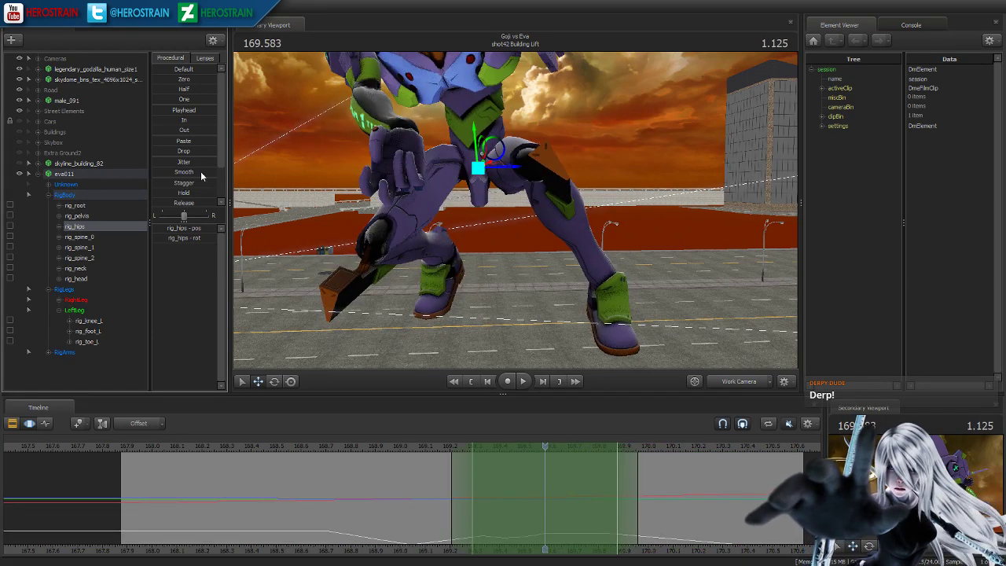
drag(275, 185, 295, 178)
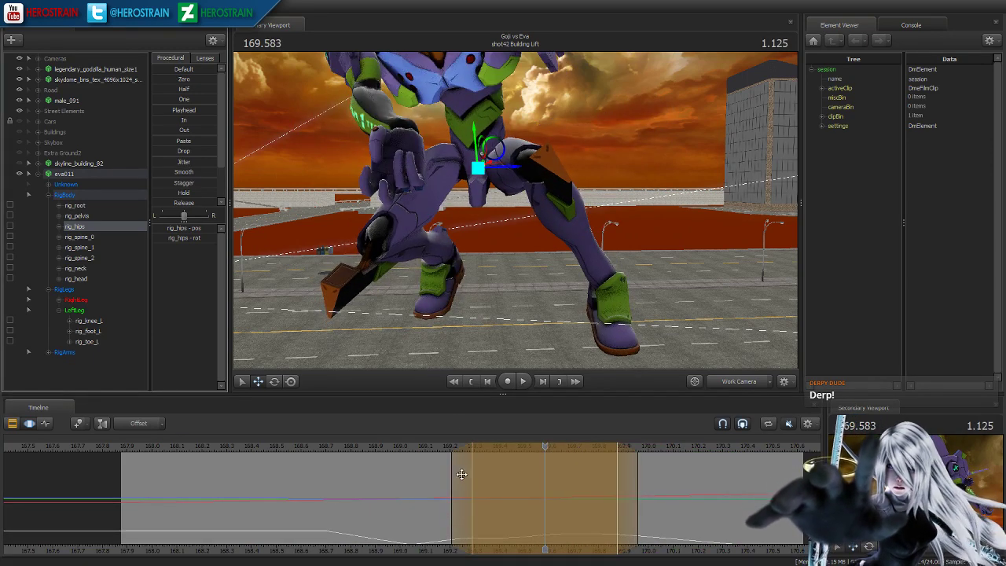
click(321, 448)
key(space)
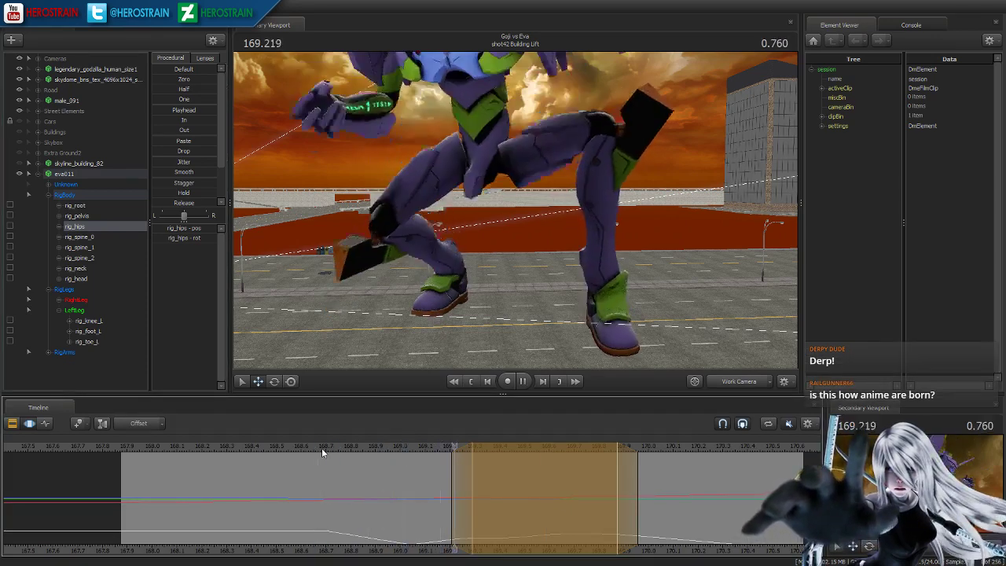
click(402, 446)
drag(402, 447, 454, 456)
- Select the time around 169.208 with falloff from about 168.71 to 169.58, and move rig_knee_L to adjust the left knee
mouse_move(518, 213)
mouse_down()
mouse_move(581, 201)
mouse_move(519, 213)
mouse_up()
key(s)
drag(533, 176, 542, 199)
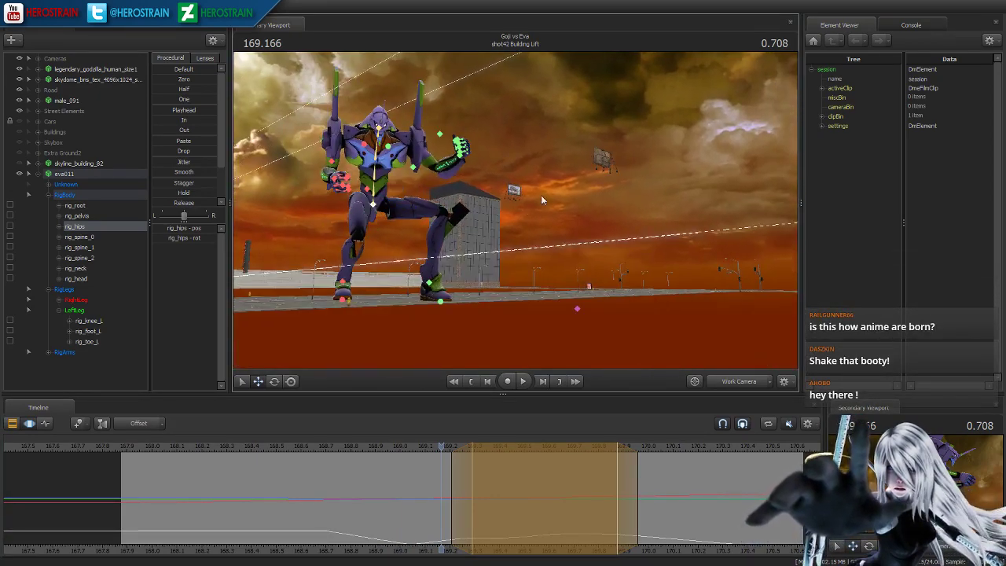
click(441, 135)
drag(442, 139, 461, 155)
key(w)
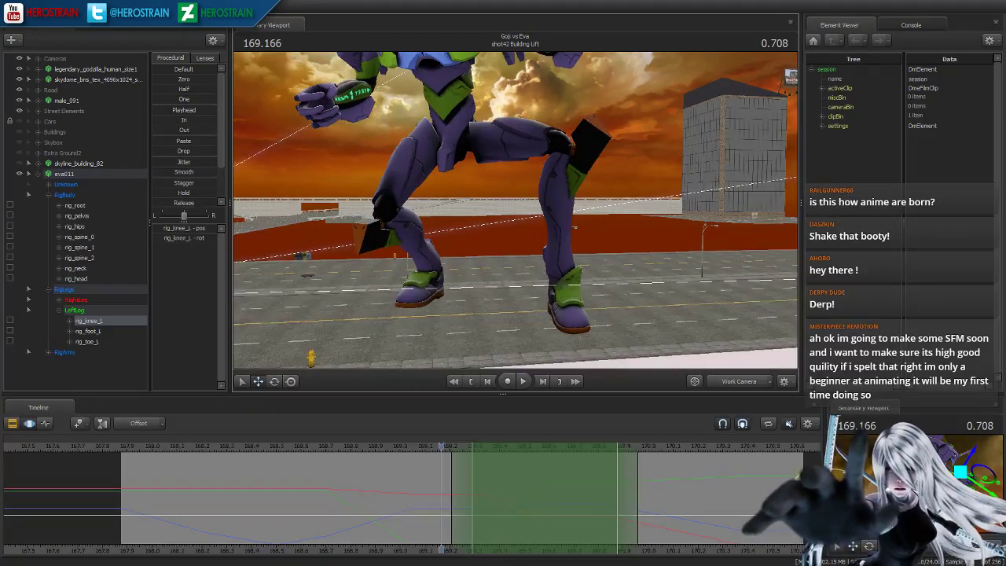
drag(383, 478, 478, 521)
scroll(478, 521, up, 1)
drag(559, 504, 547, 504)
drag(348, 498, 329, 492)
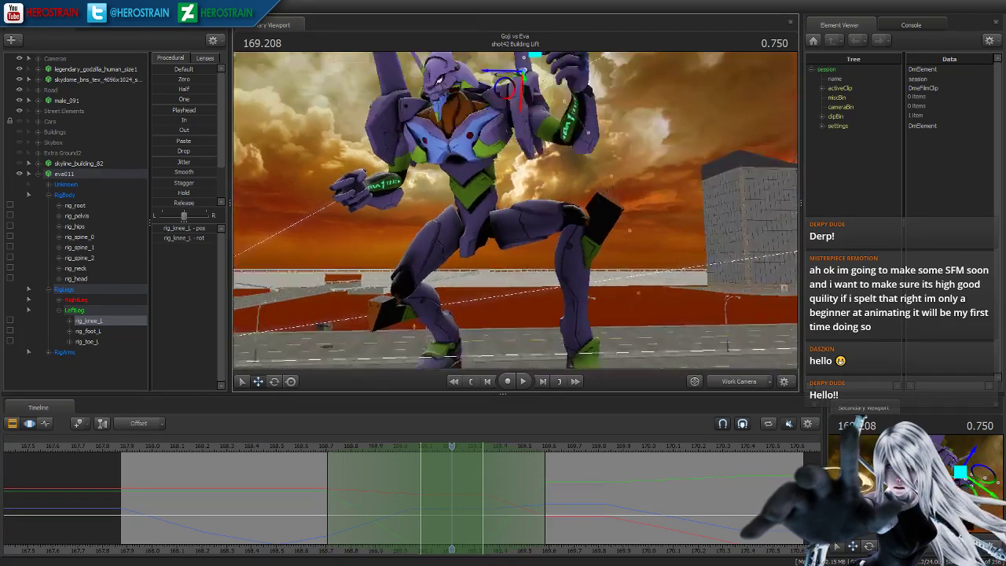
drag(516, 209, 553, 275)
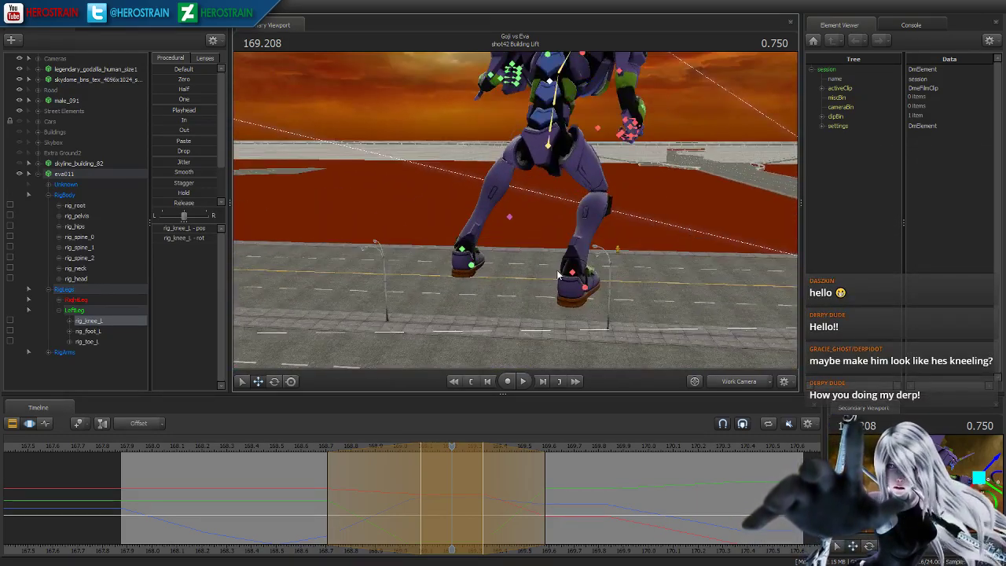
- Shift rig_foot_R sideways at 168.500, with the time selected from there onwards and falloff back to the shot start
click(570, 272)
mouse_move(483, 515)
middle_down()
mouse_move(544, 535)
mouse_move(428, 508)
middle_up()
shift+drag(276, 502, 492, 495)
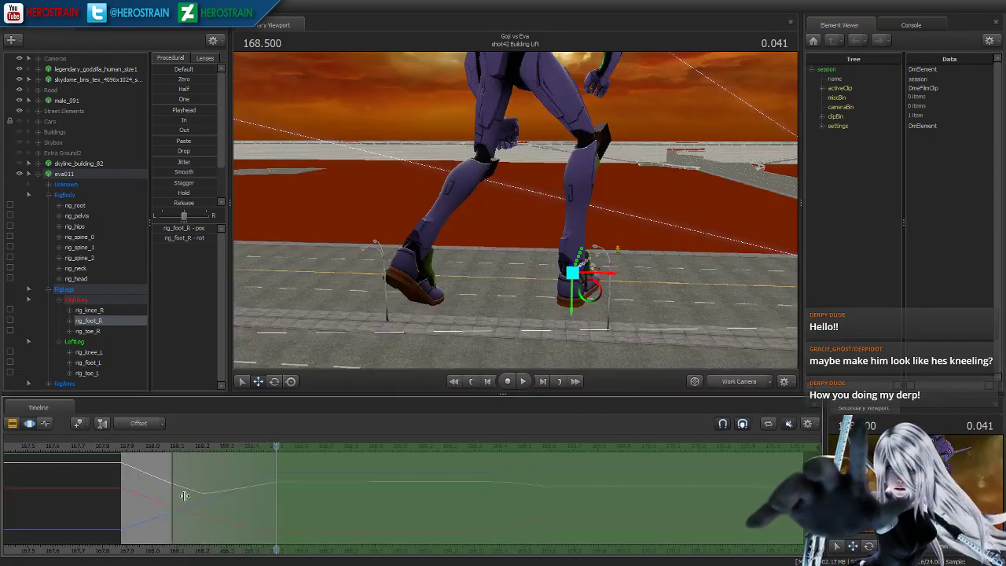
alt+drag(391, 365, 245, 342)
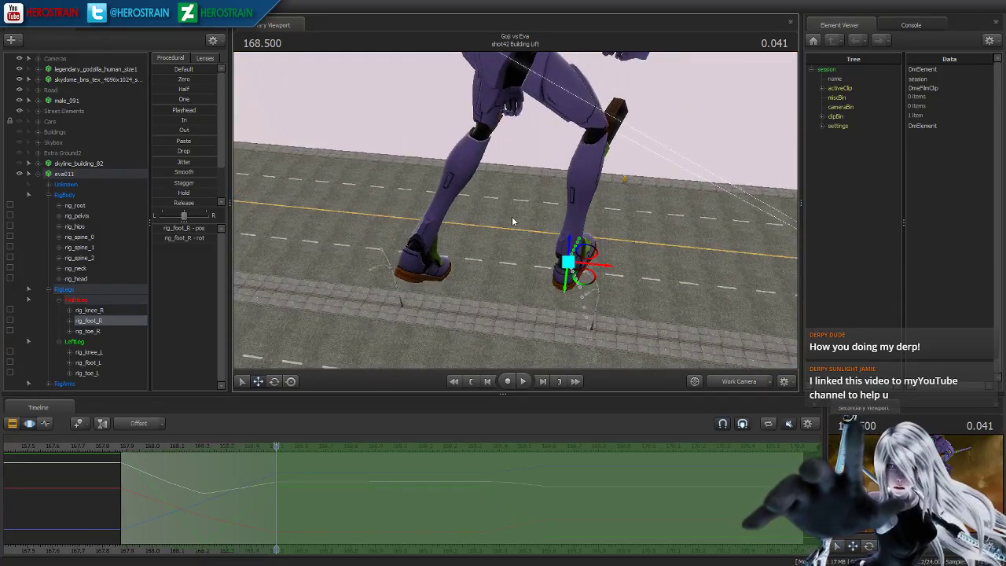
drag(596, 265, 640, 270)
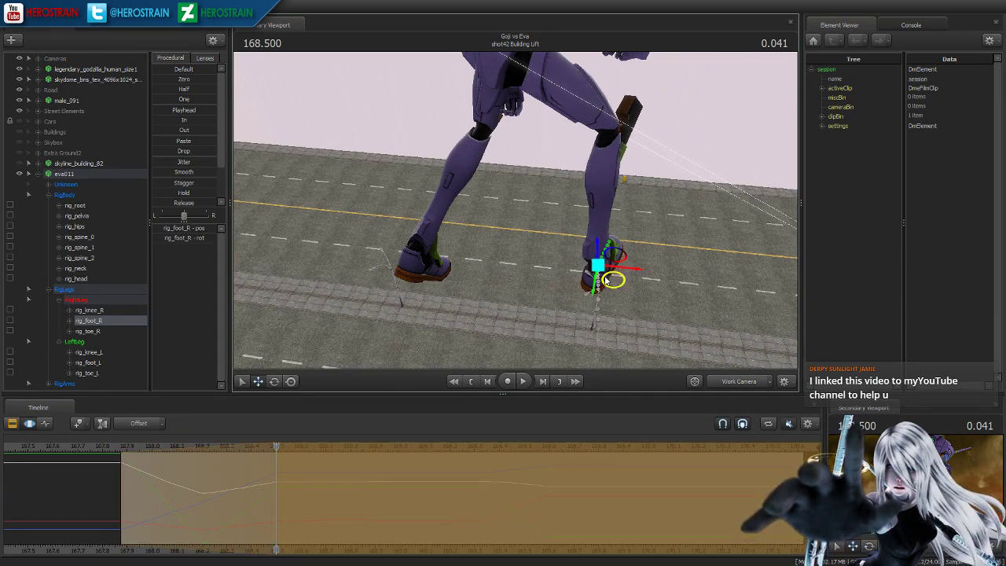
- Rotate rig_foot_R at 168.500 in Offset mode to turn the right foot, and play the motion from several angles
right_click(609, 275)
click(622, 282)
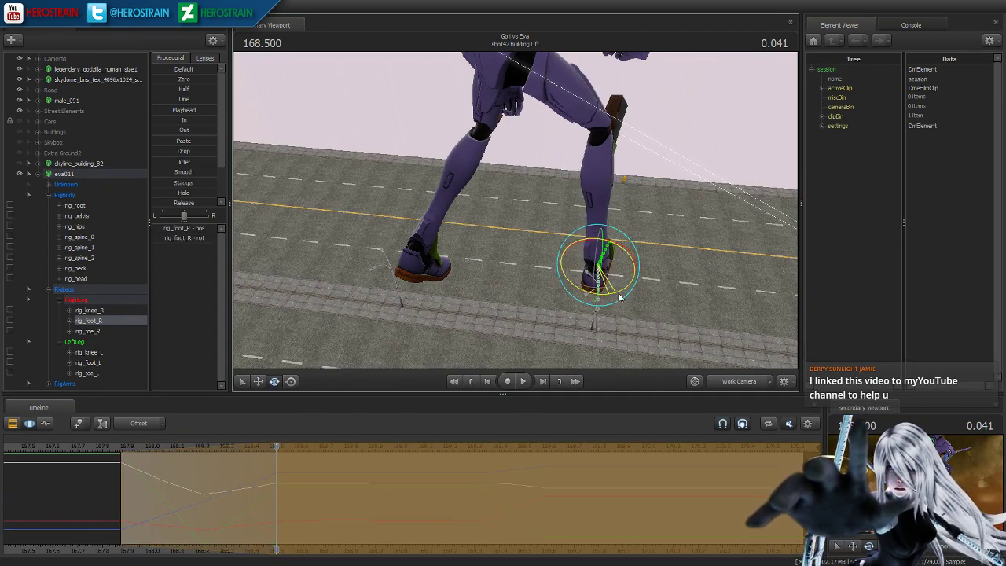
click(140, 423)
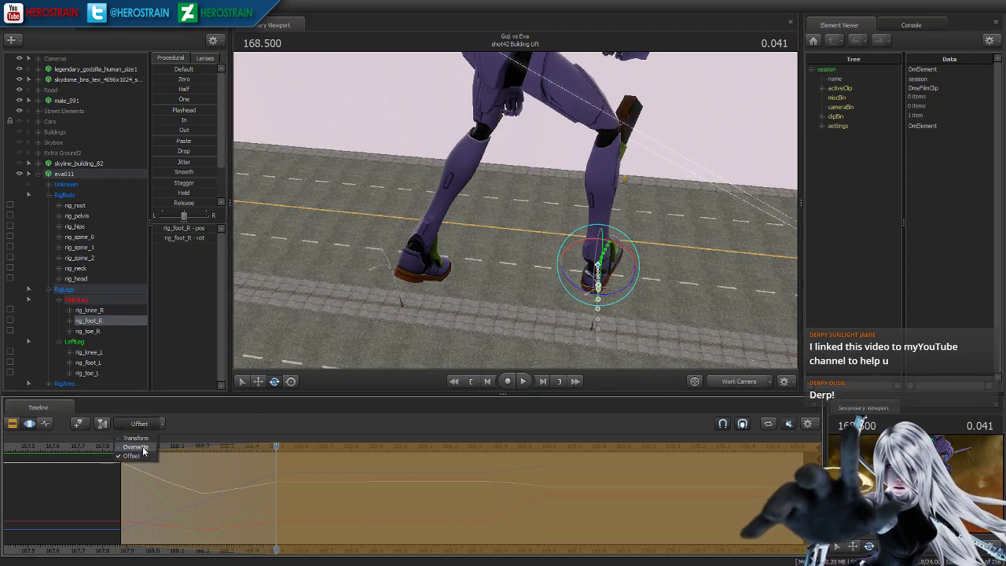
drag(613, 294, 463, 212)
scroll(519, 196, down, 3)
key(space)
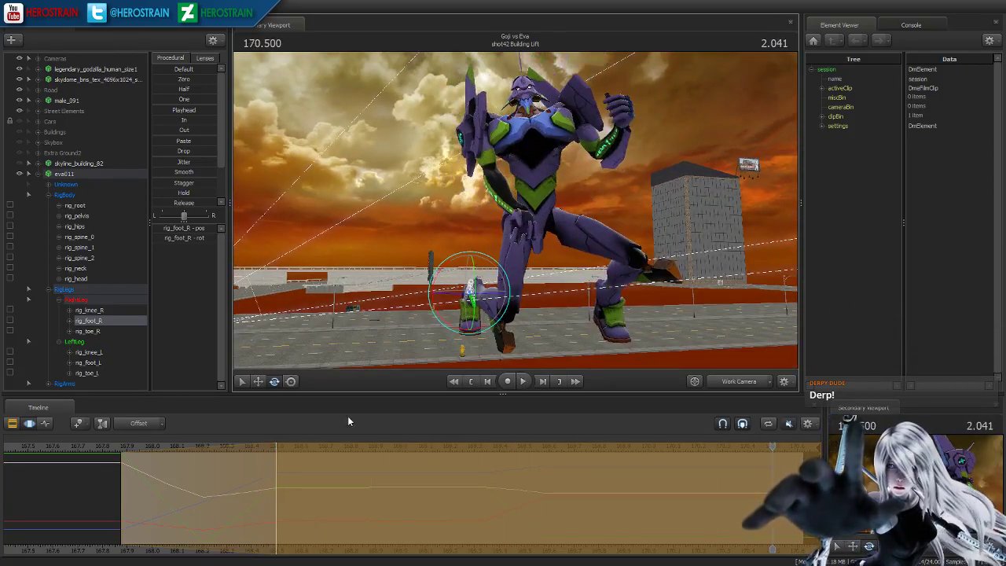
click(475, 379)
drag(481, 265, 594, 283)
key(space)
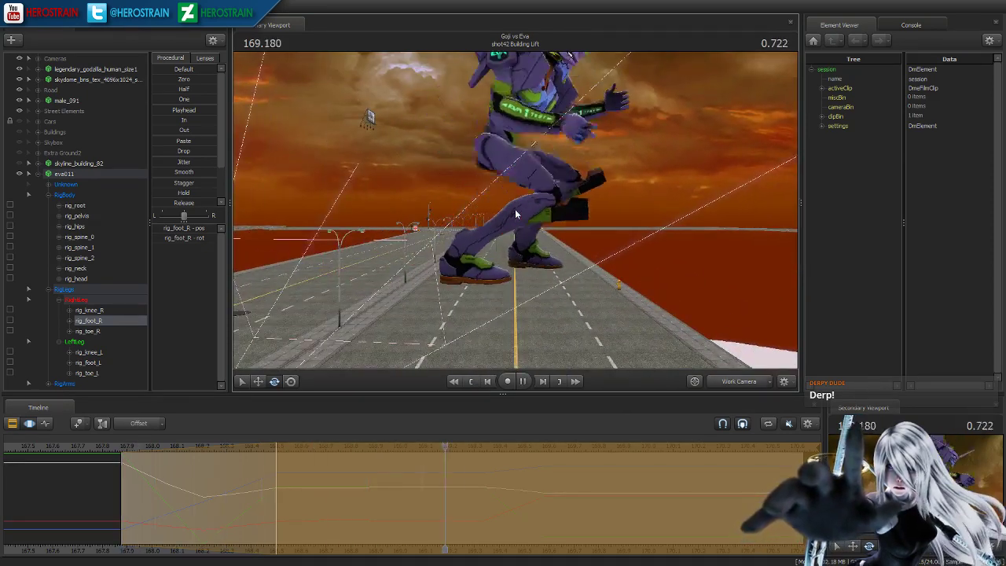
key(space)
- Hold rig_foot_R at its 169.250 pose from there onwards with the Playhead preset, using falloff from about 169.04
drag(466, 497, 560, 506)
alt+drag(542, 325, 512, 291)
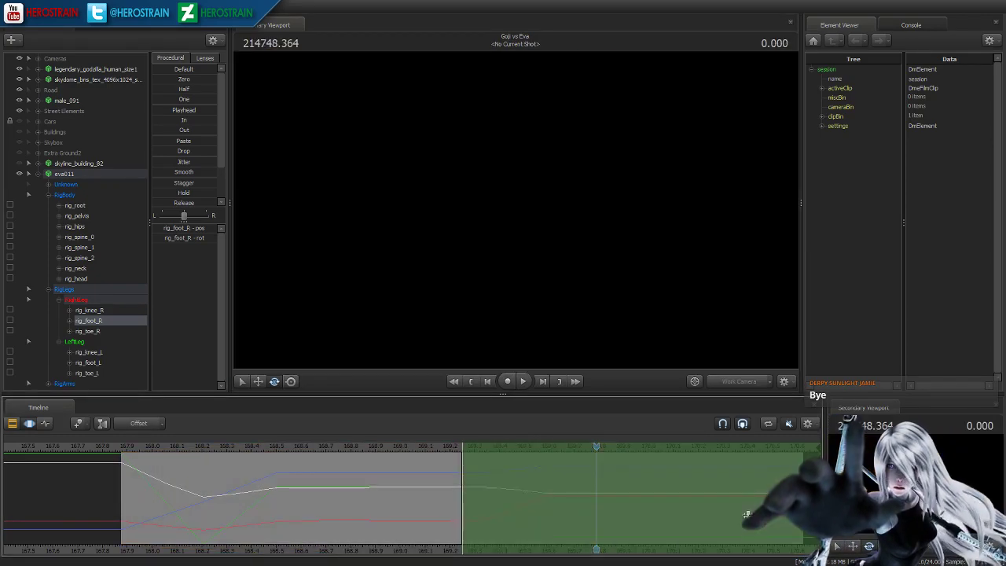
click(462, 476)
drag(503, 251, 516, 213)
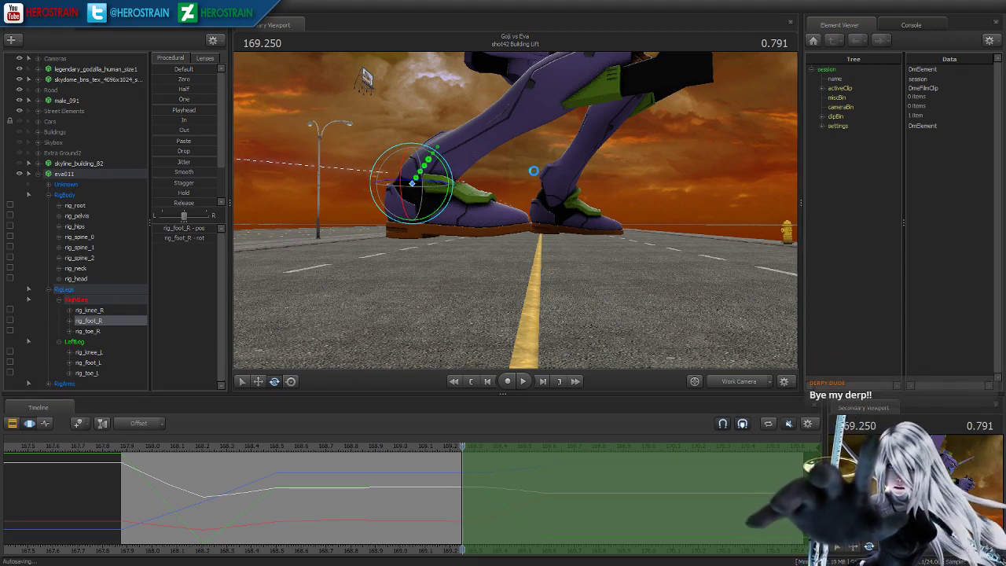
drag(532, 167, 516, 391)
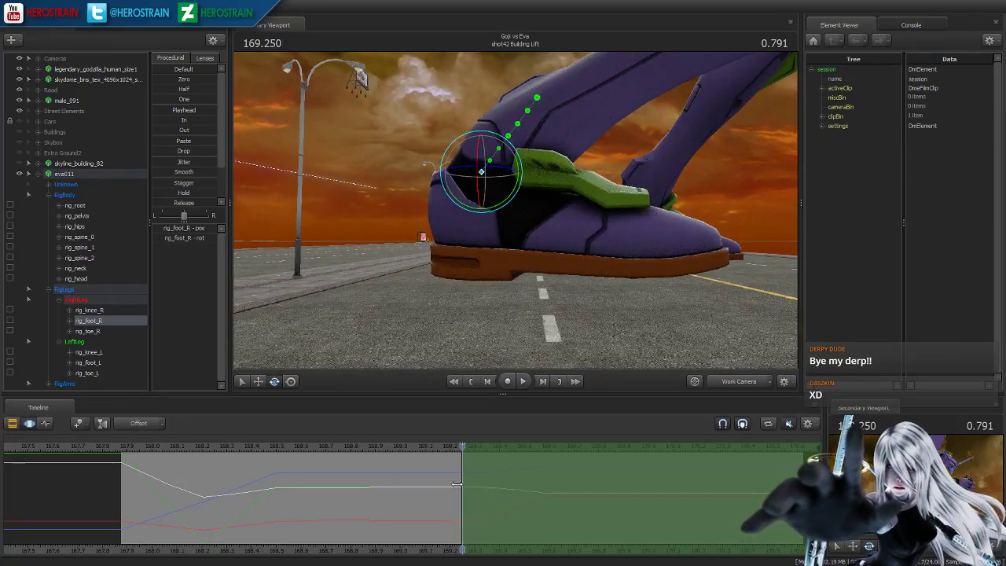
drag(456, 484, 457, 482)
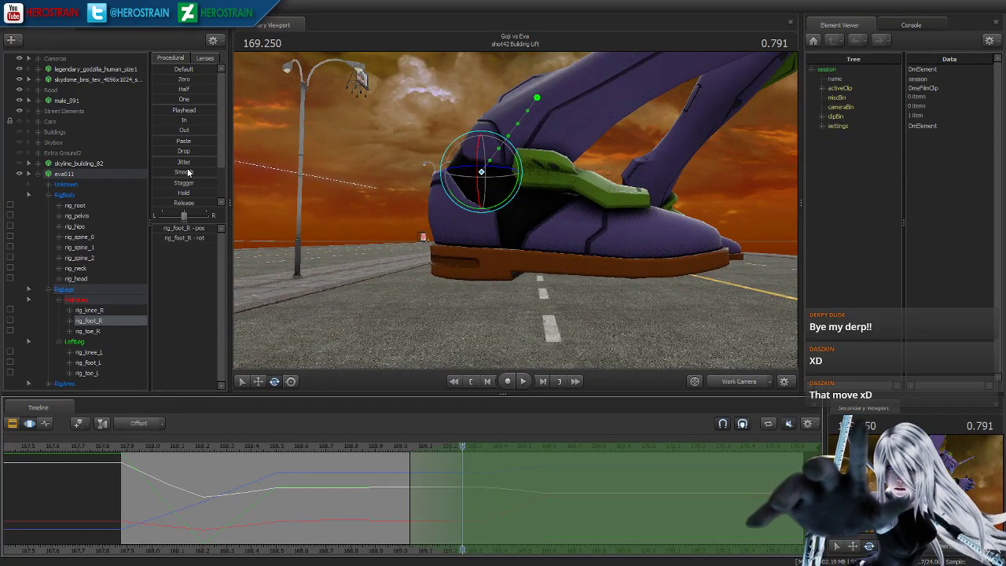
click(184, 110)
drag(464, 466, 493, 454)
- Try to hold rig_foot_L at its 169.250 pose with the Playhead preset, using falloff from about 169.16, and scrub back to 167.875
mouse_move(516, 228)
alt+mouse_down()
mouse_move(516, 189)
mouse_move(511, 216)
alt+mouse_up()
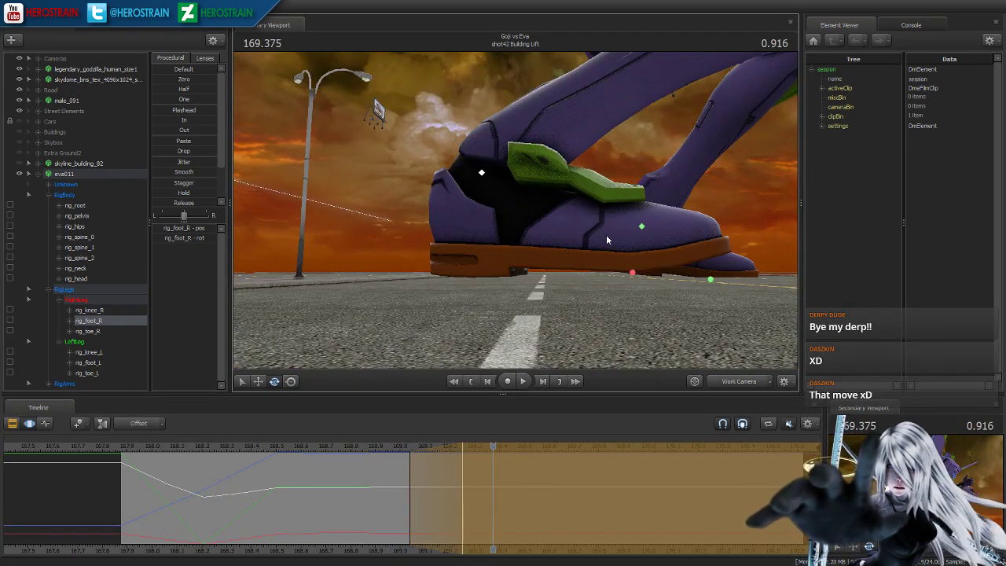
click(641, 228)
drag(428, 447, 463, 450)
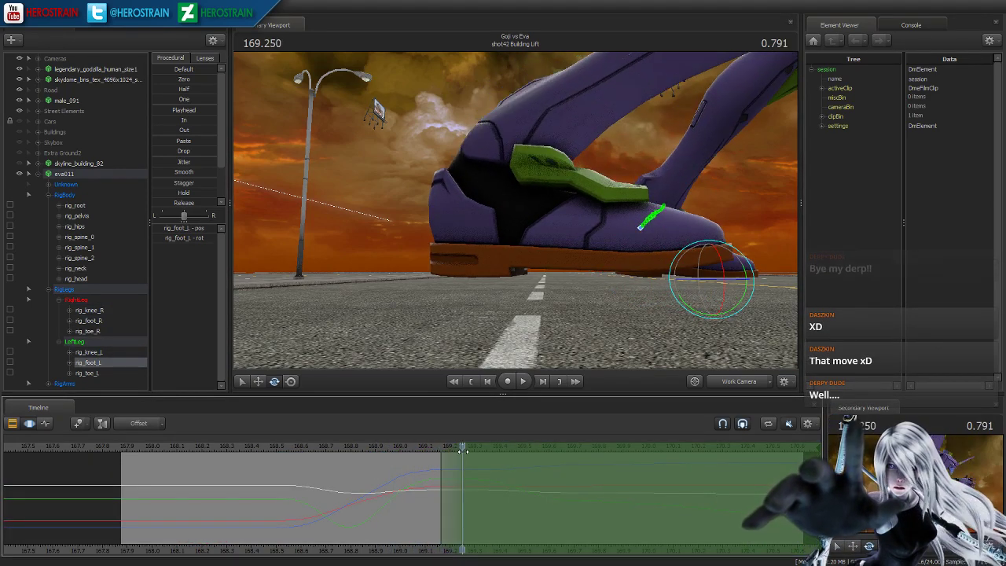
click(183, 114)
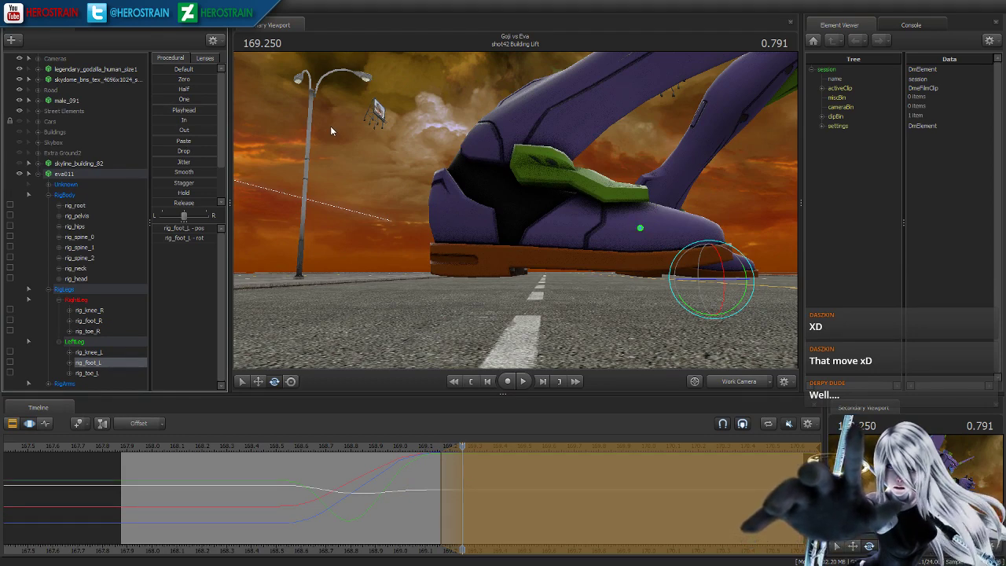
drag(267, 446, 120, 456)
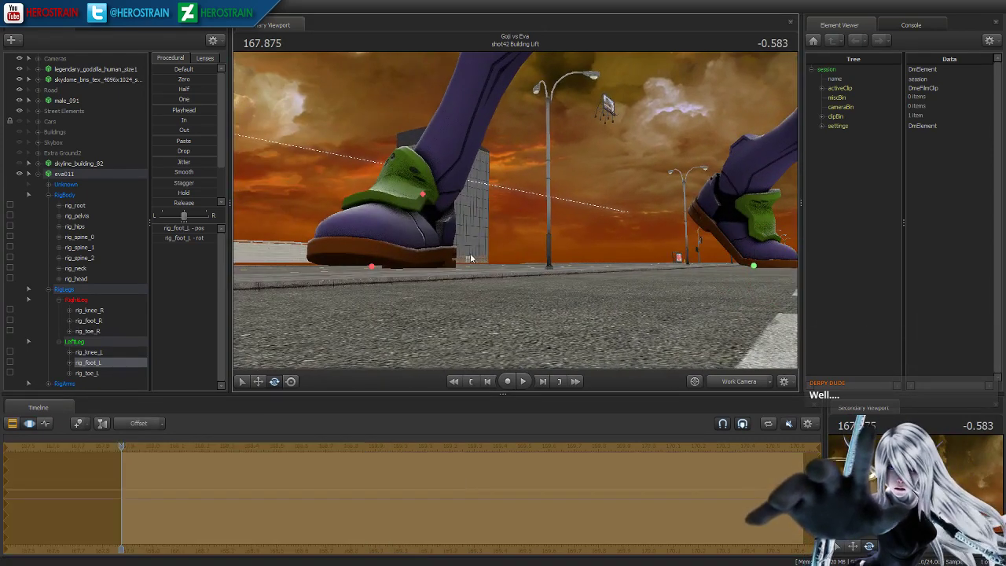
key(Return)
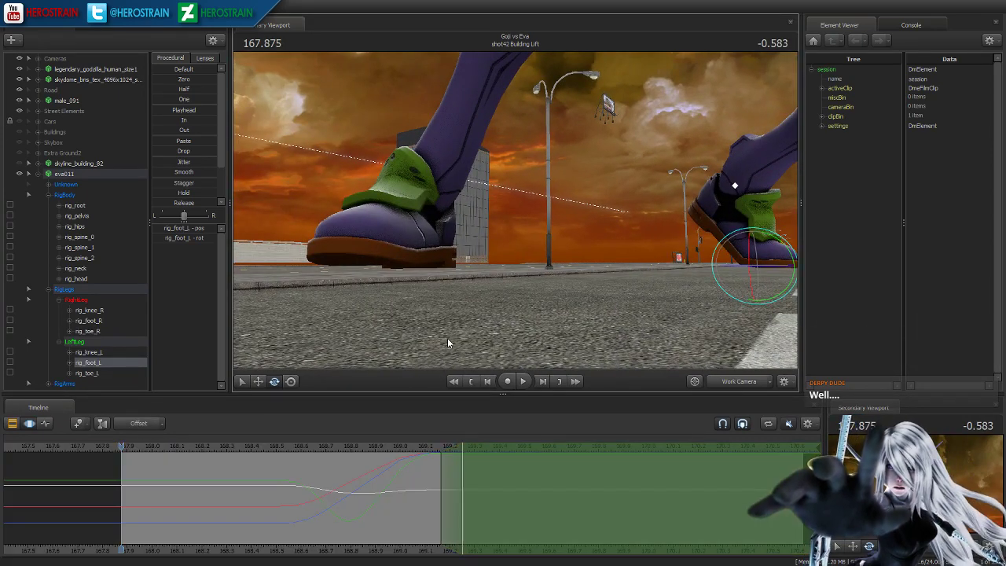
double_click(537, 495)
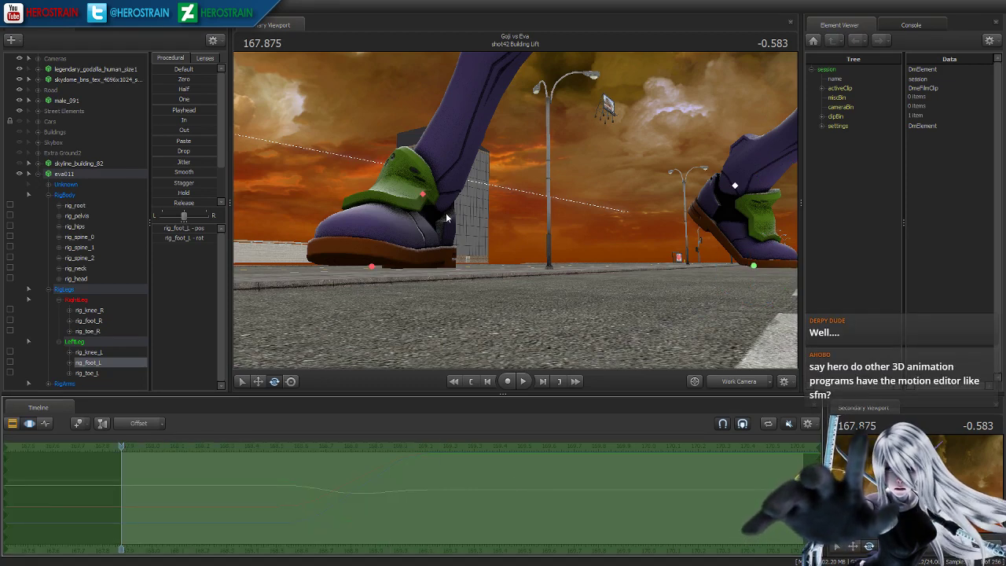
- Undo the rig_foot_L hold and its time selection changes
key(ctrl+z)
key(ctrl+z)
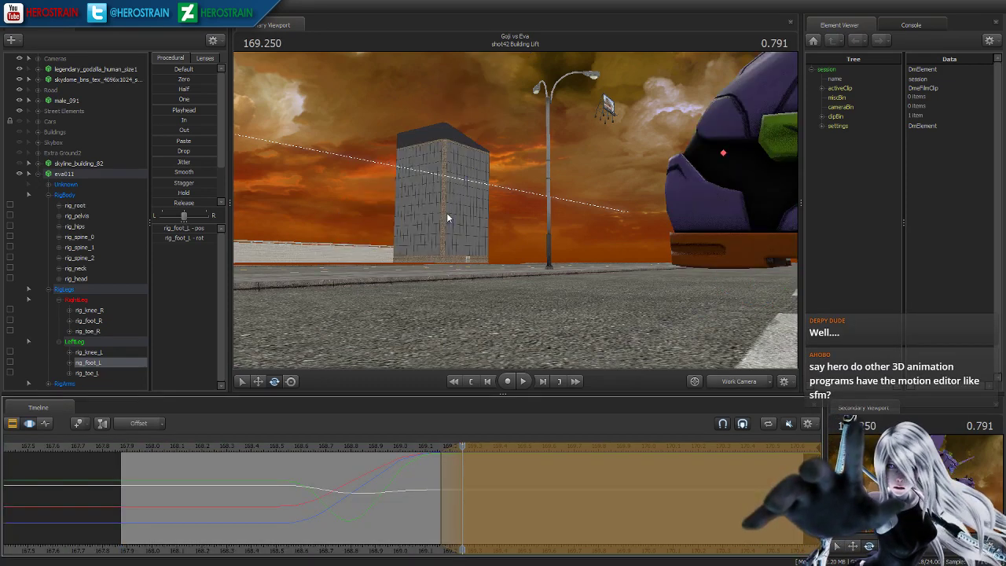
key(ctrl+z)
- Select rig_toe_R, then play and scrub the step to examine how the right foot meets the road
click(451, 220)
drag(609, 234, 707, 233)
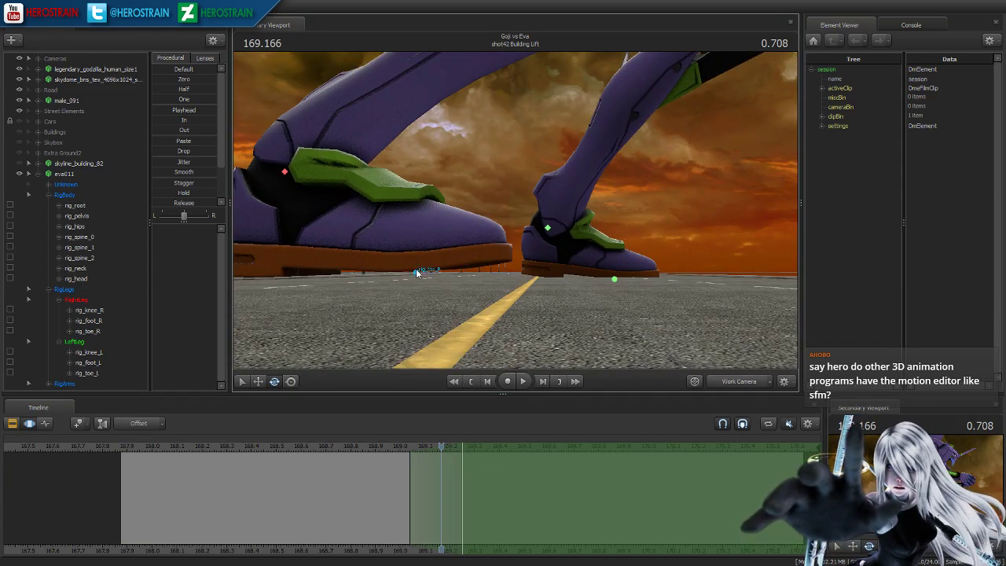
click(417, 272)
drag(406, 465, 462, 469)
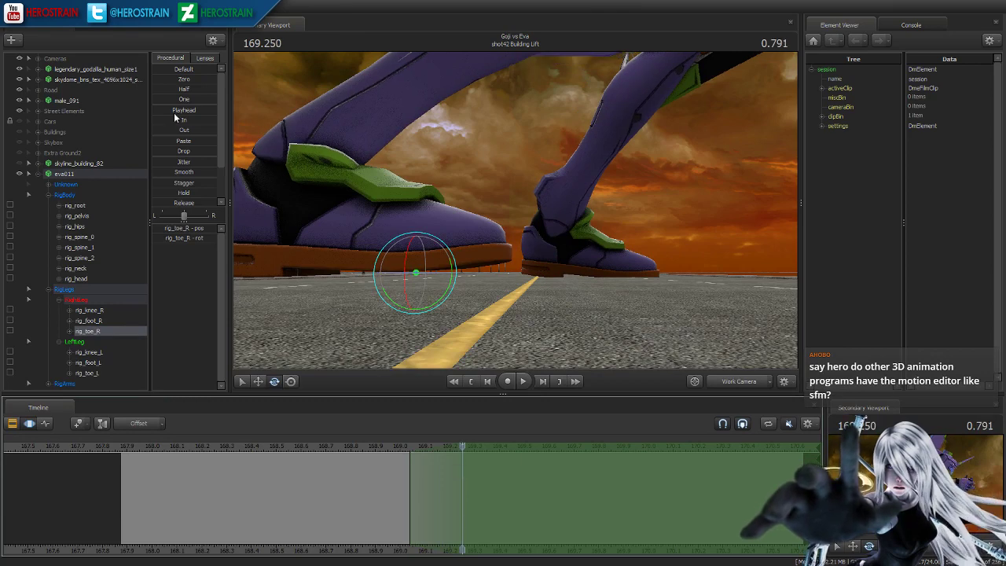
drag(355, 445, 154, 445)
key(space)
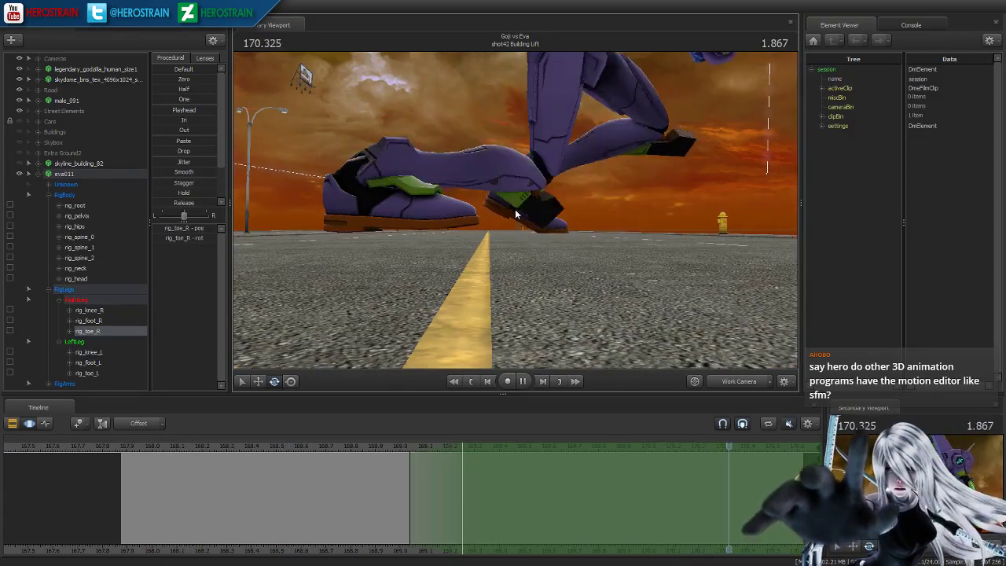
click(338, 452)
drag(339, 453, 441, 454)
- Lower rig_foot_R at 169.166 with the whole time range selected, and rotate it slightly to align the sole with the road
click(363, 202)
alt+drag(425, 338, 337, 393)
alt+drag(361, 338, 461, 406)
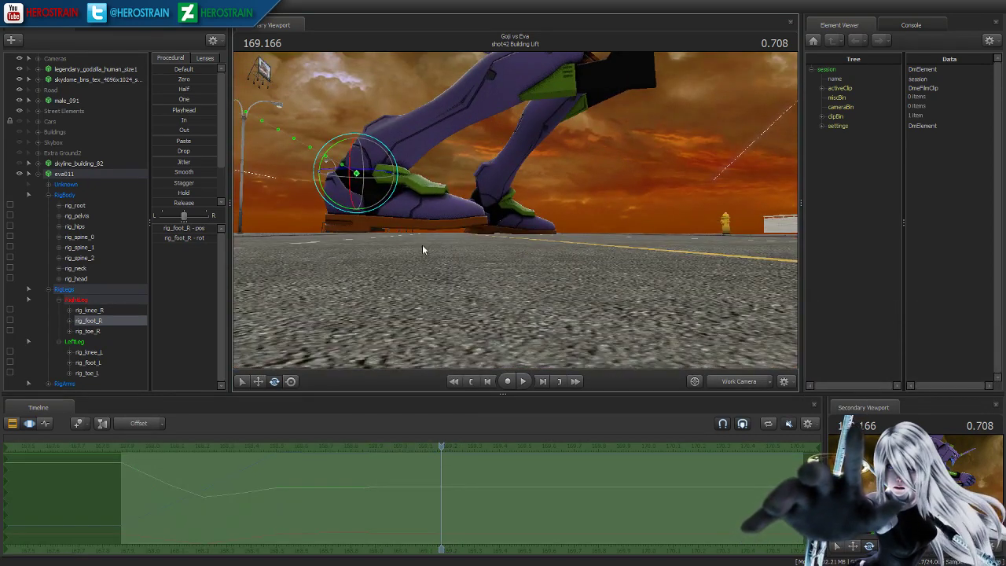
key(w)
right_click(355, 201)
click(368, 209)
drag(357, 141, 356, 149)
key(e)
drag(379, 213, 383, 215)
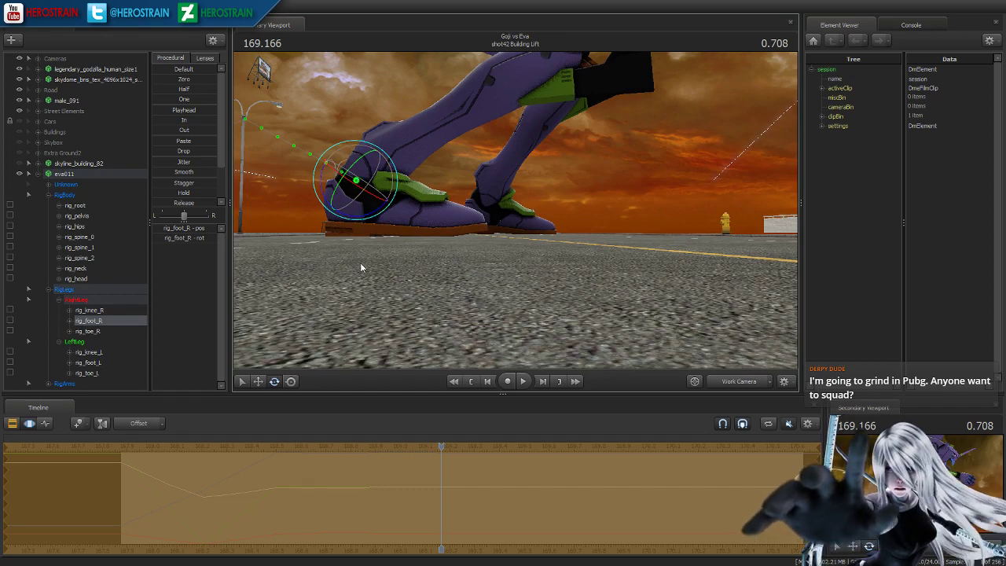
key(Return)
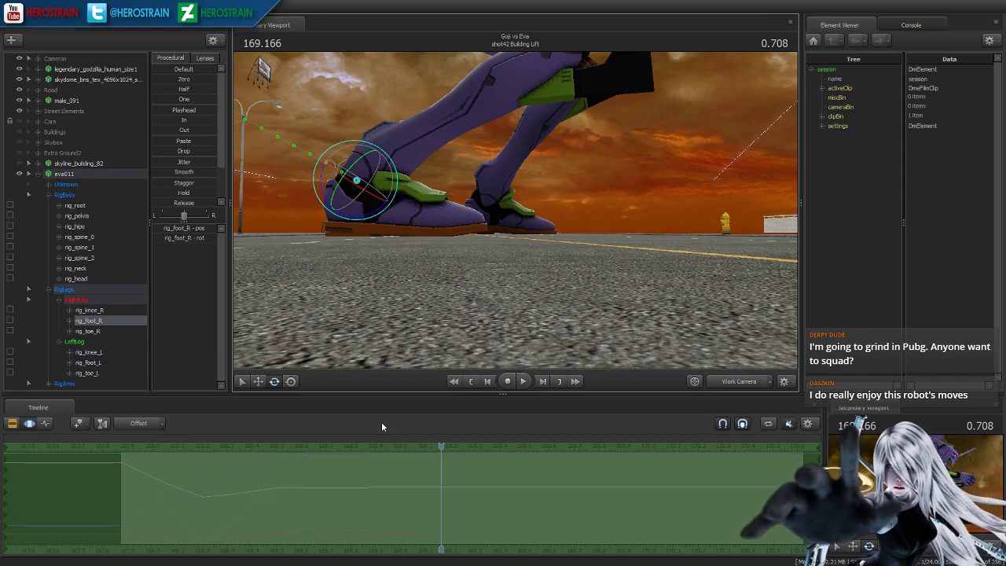
- Check rig_foot_R's curves in the Graph Editor, and smooth its motion in a short Motion Editor time selection around 168.500
click(471, 382)
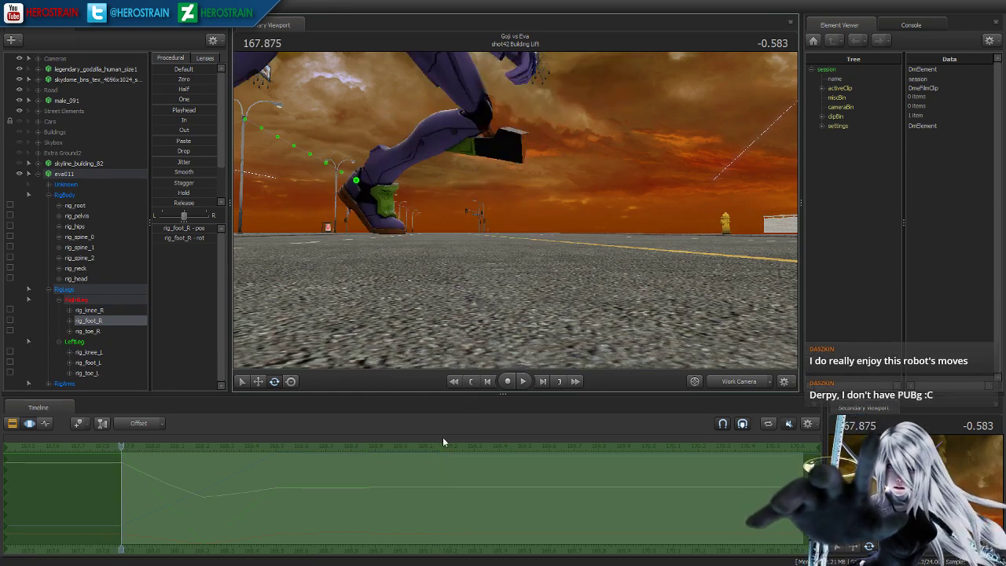
click(46, 425)
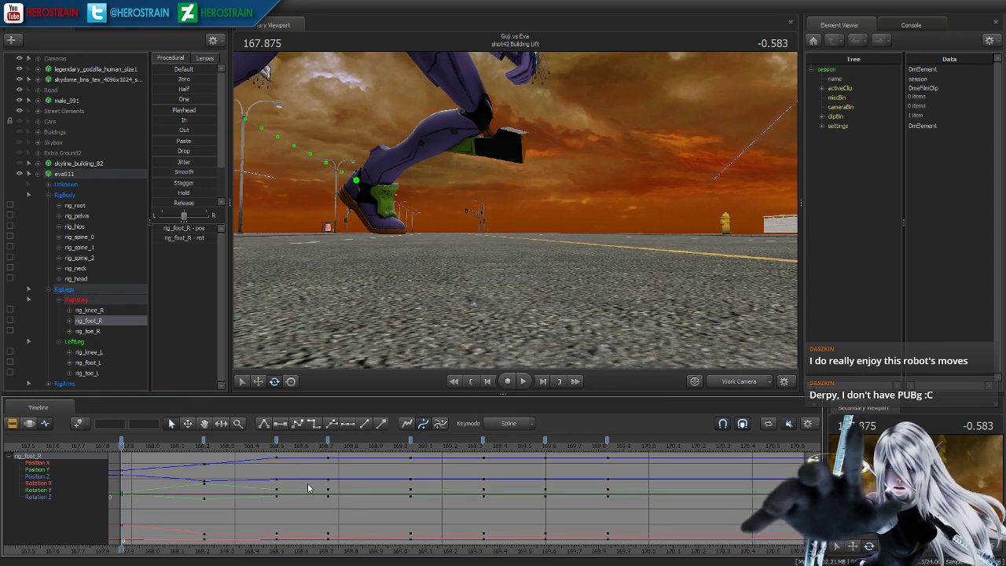
click(328, 444)
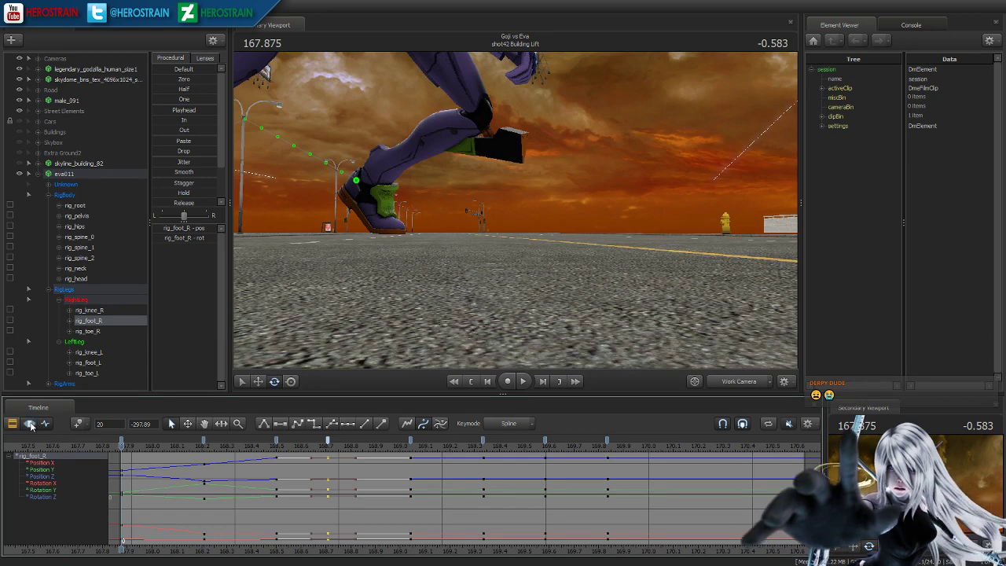
click(30, 423)
shift+drag(151, 504, 286, 476)
shift+scroll(220, 514, up, 3)
shift+scroll(286, 476, up, 3)
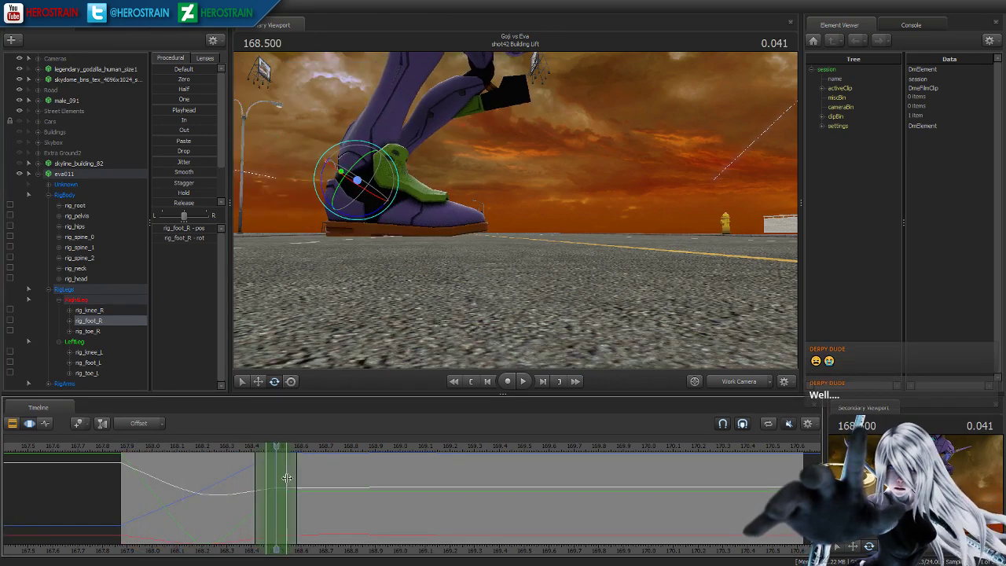
click(181, 172)
- Play the step from the shot's start and examine the planted right foot up close between 169.791 and 170.166
click(473, 383)
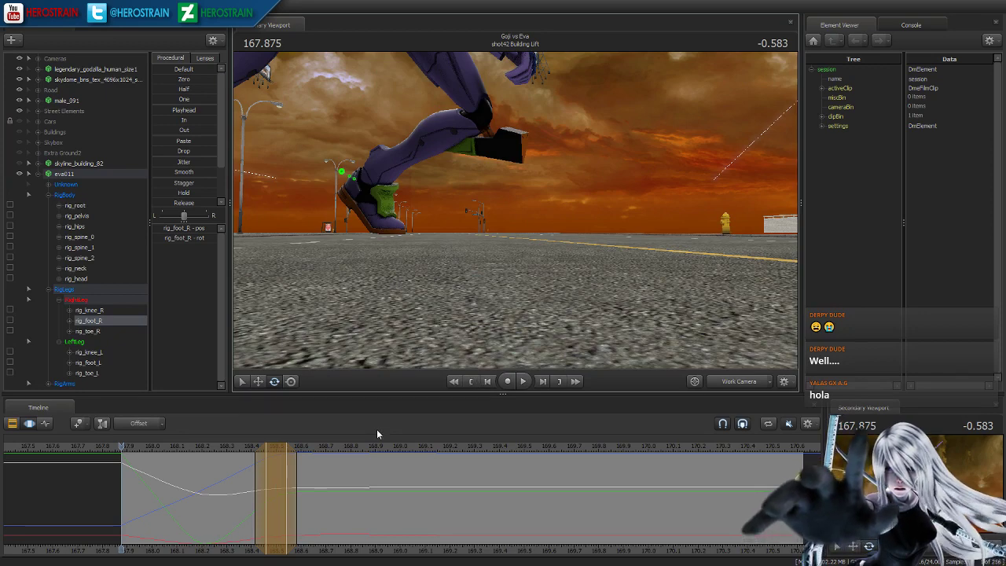
key(space)
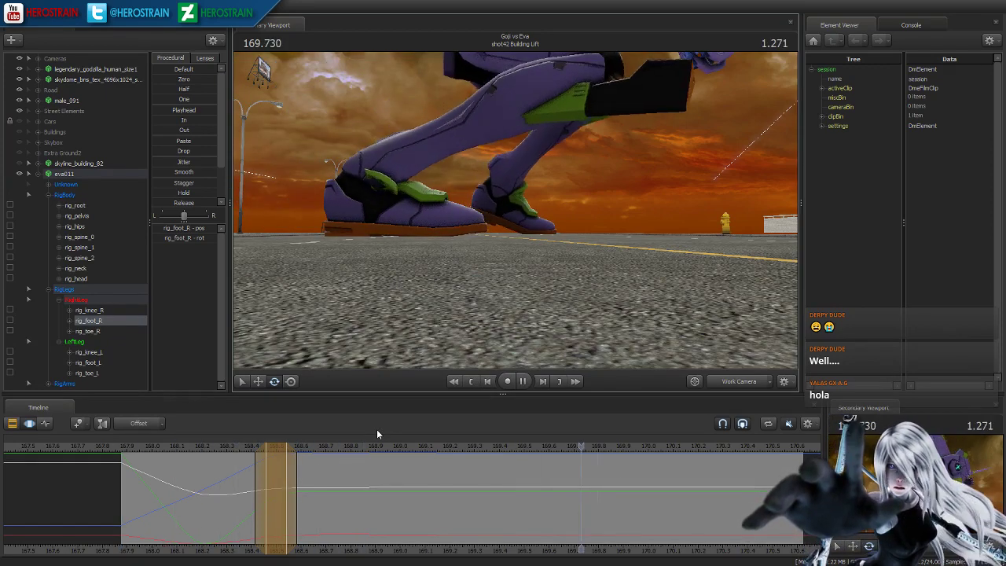
key(space)
drag(414, 268, 389, 244)
key(w)
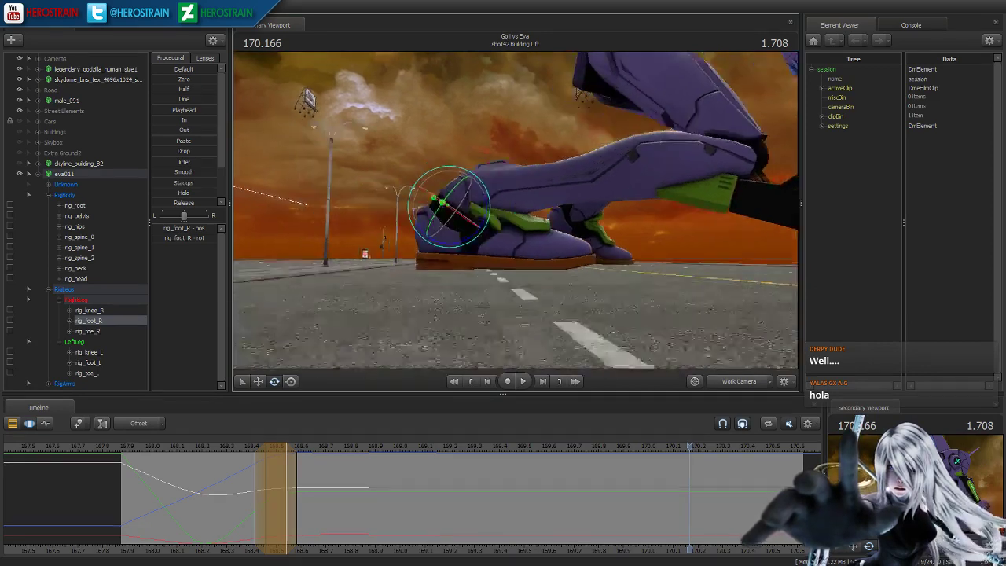
key(s)
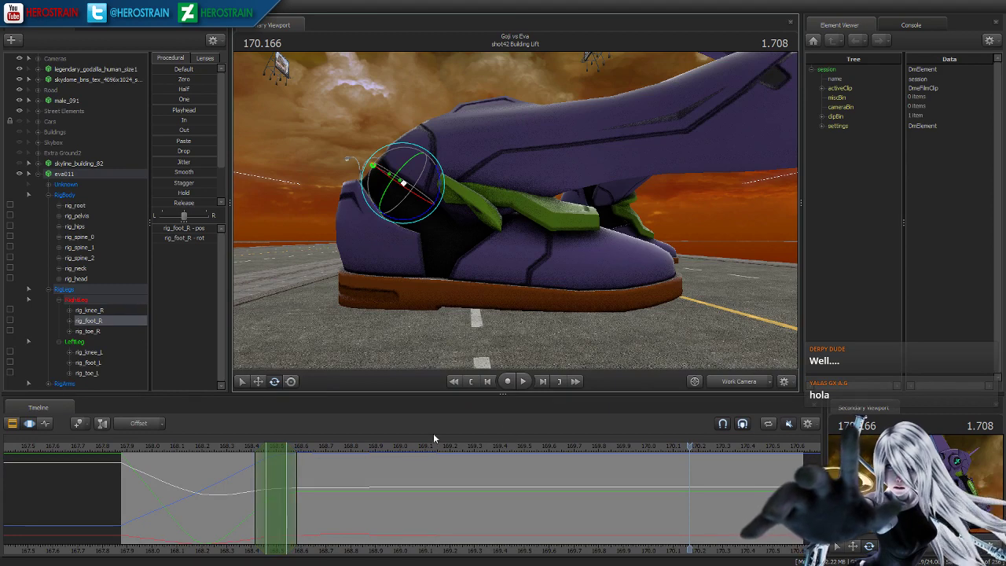
drag(377, 444, 596, 470)
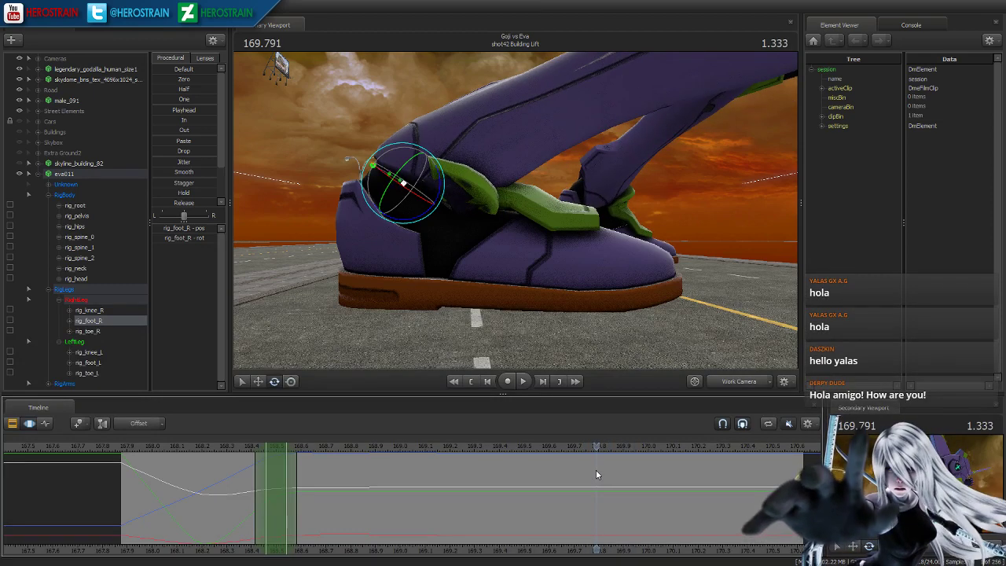
- Set the time selection to run from 169.208 through the shot's end, with falloff starting at about 168.83
drag(768, 476, 535, 477)
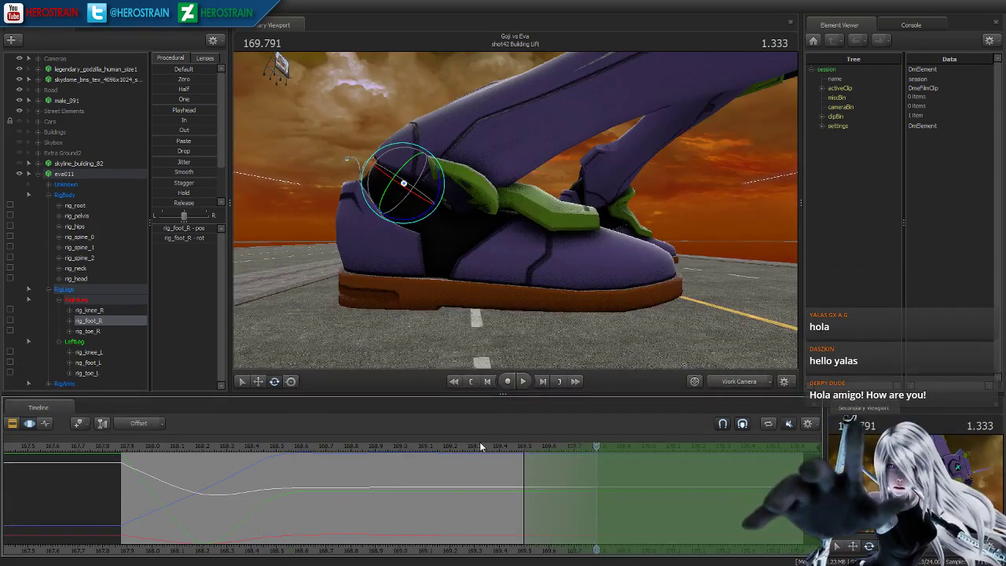
click(452, 445)
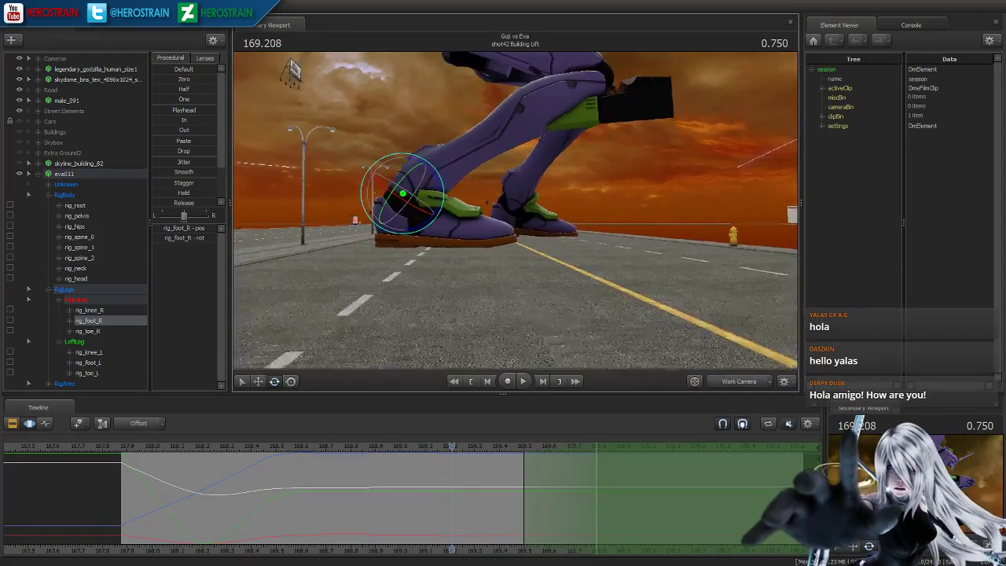
key(w)
drag(425, 447, 356, 445)
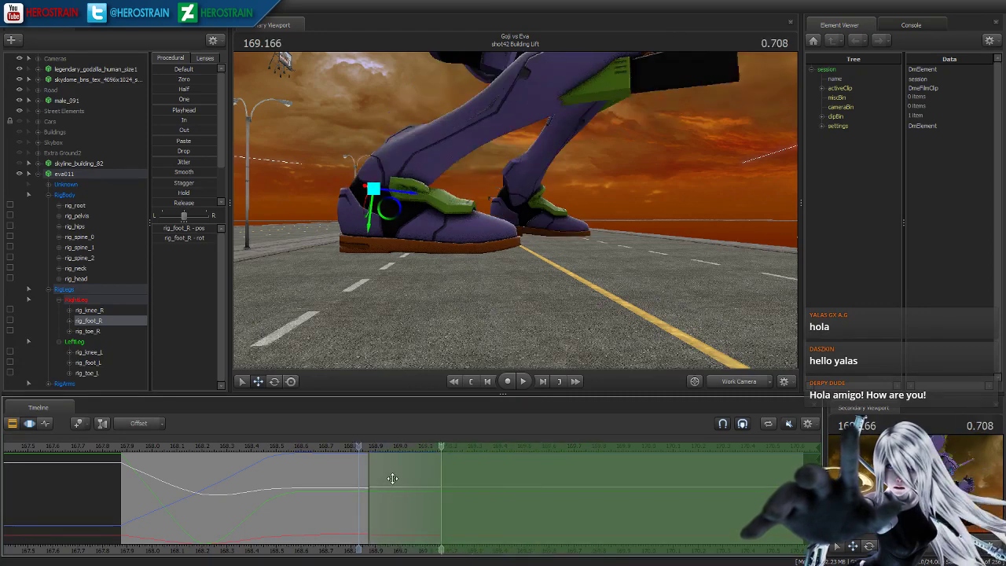
click(373, 447)
drag(374, 447, 452, 471)
- Lift the right heel at 169.208 by rotating rig_foot_R about the toe, adjust rig_toe_R to keep the toe grounded, and scrub to 168.750
mouse_move(517, 221)
mouse_down()
mouse_move(503, 235)
mouse_move(522, 240)
mouse_move(517, 221)
mouse_up()
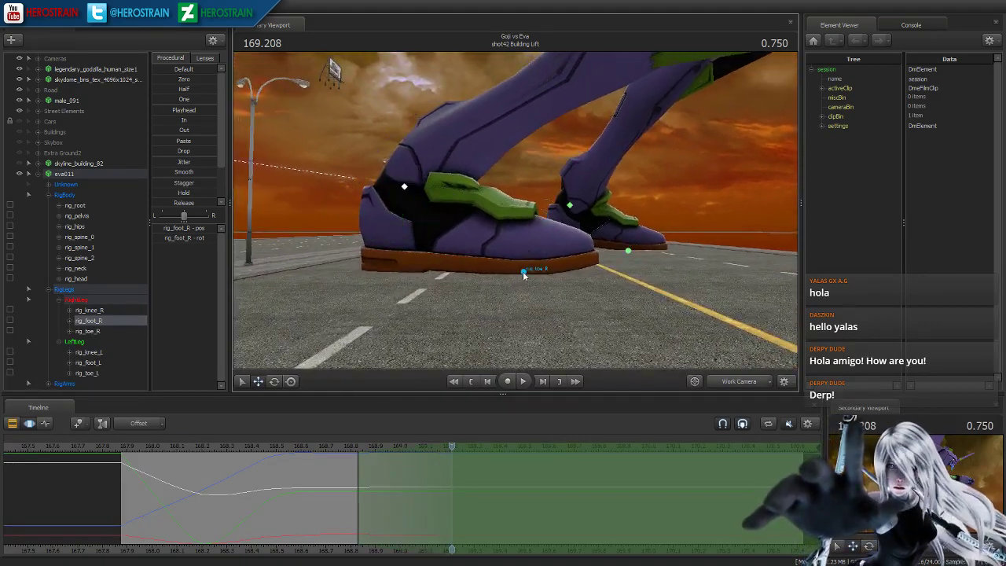
key(e)
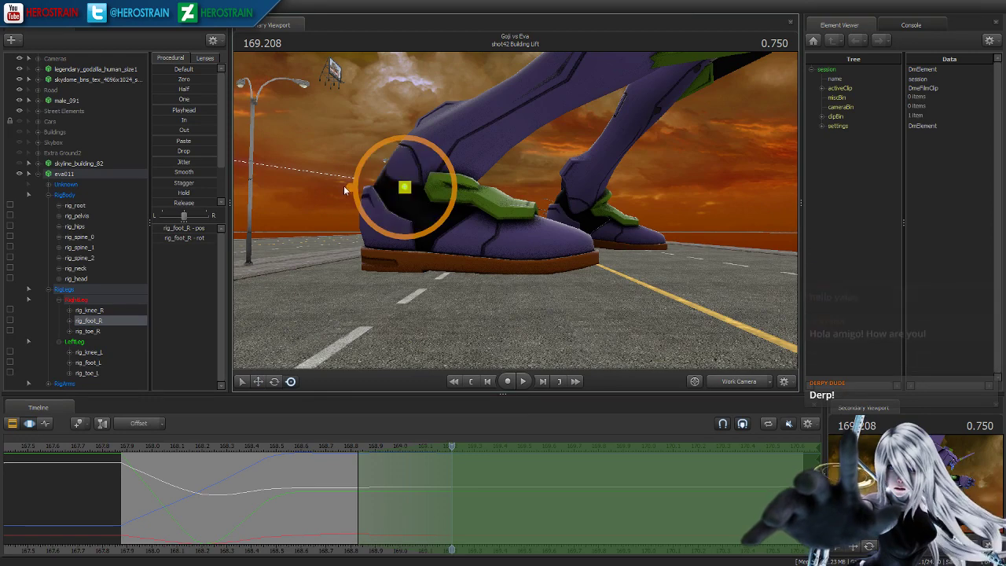
click(348, 192)
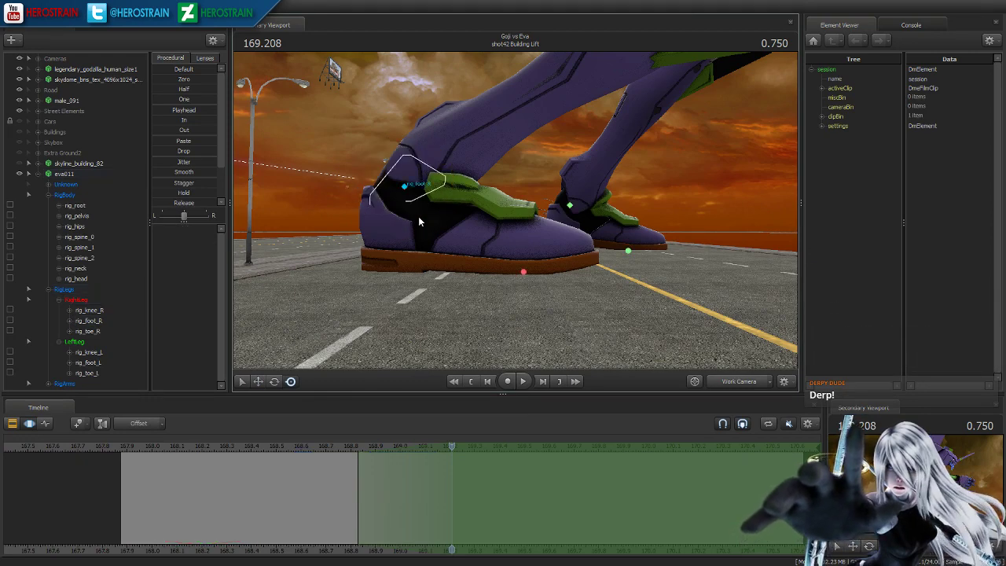
click(393, 191)
drag(518, 258, 473, 239)
key(e)
click(468, 239)
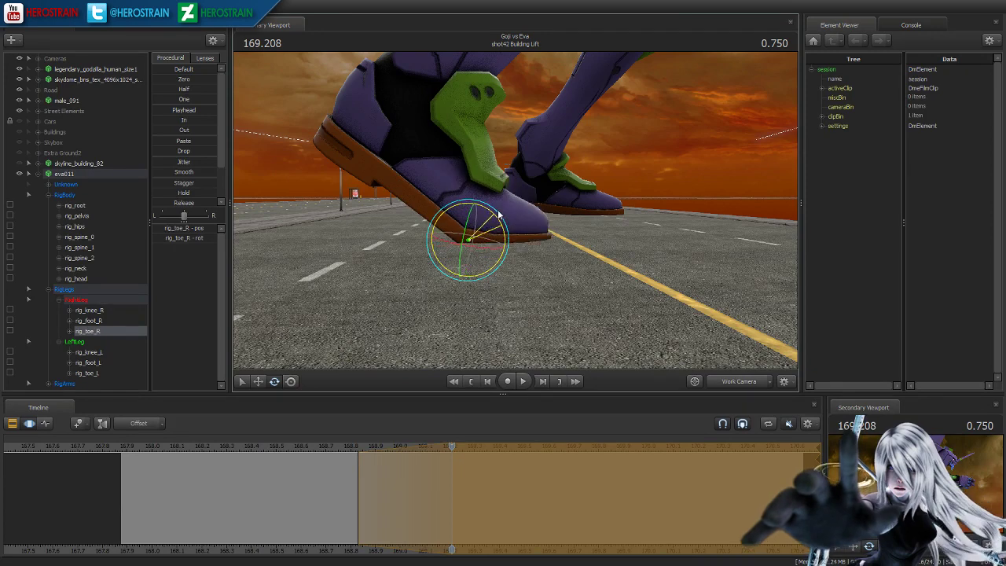
mouse_move(329, 448)
mouse_down()
mouse_move(471, 463)
mouse_move(340, 462)
mouse_move(344, 450)
mouse_up()
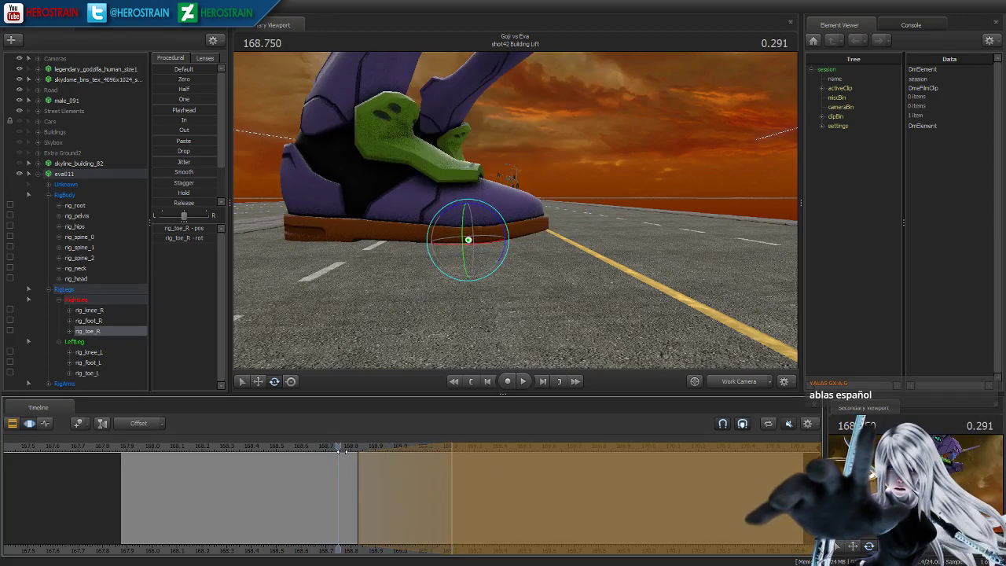
key(Return)
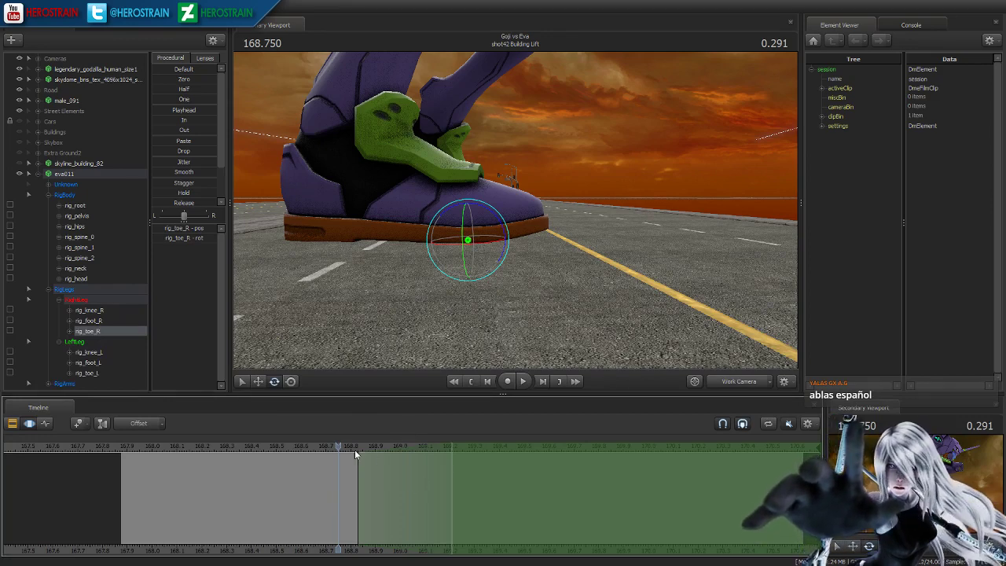
- Raise the right heel further at 169.750 by rotating rig_foot_R about the toe with falloff from 169.375, keeping the toe grounded
drag(380, 446, 495, 457)
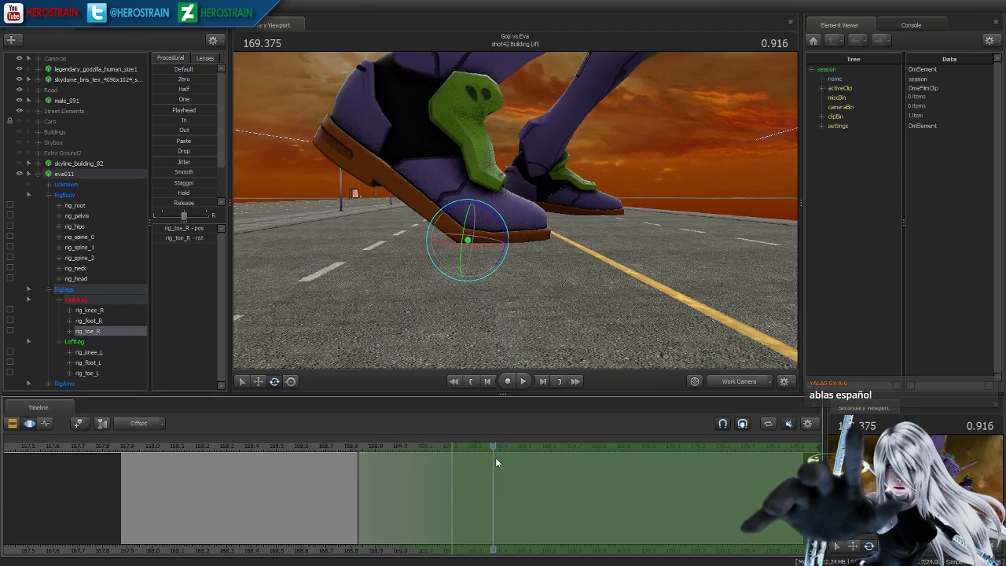
drag(368, 470, 493, 481)
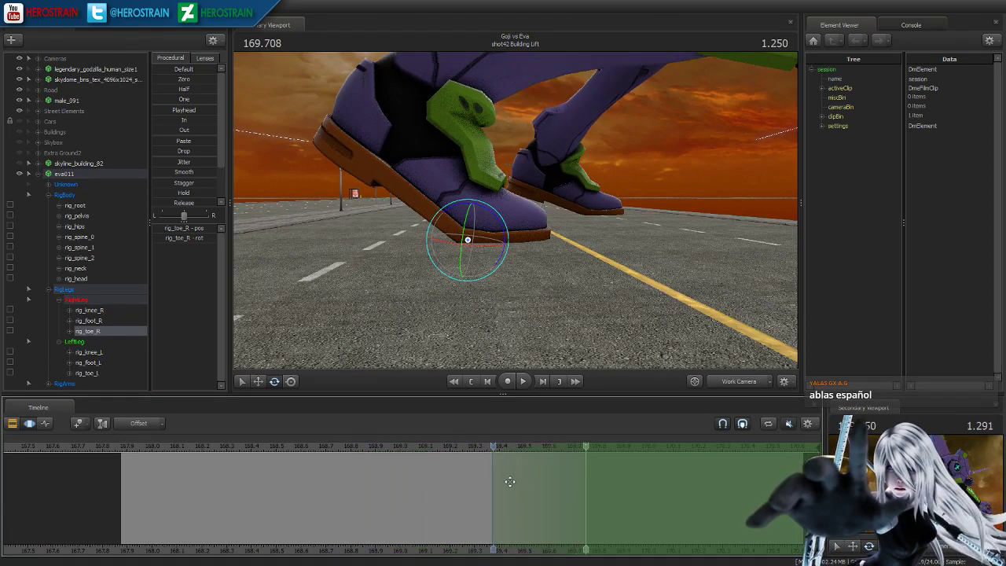
click(500, 443)
drag(492, 446, 494, 470)
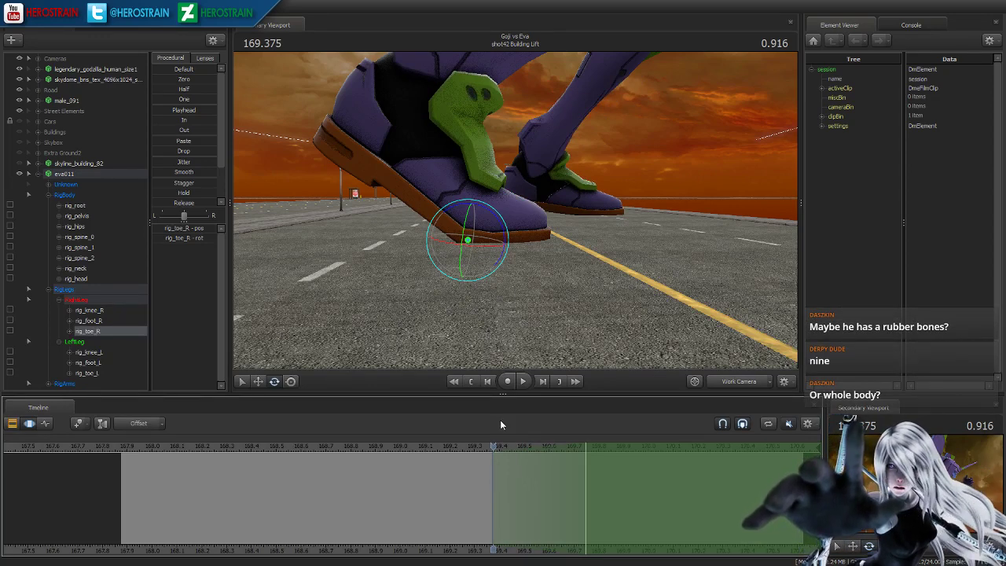
drag(489, 446, 589, 467)
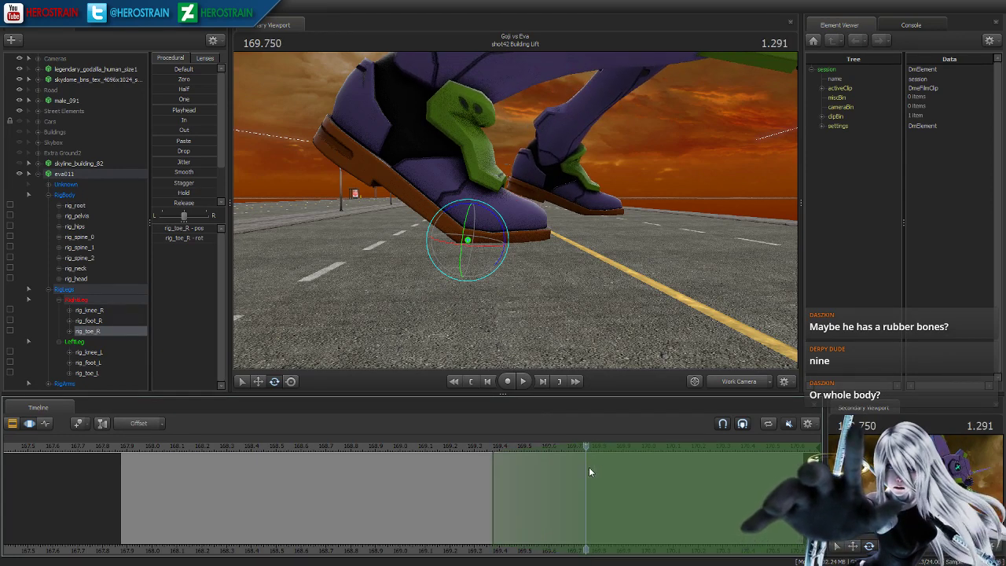
click(406, 85)
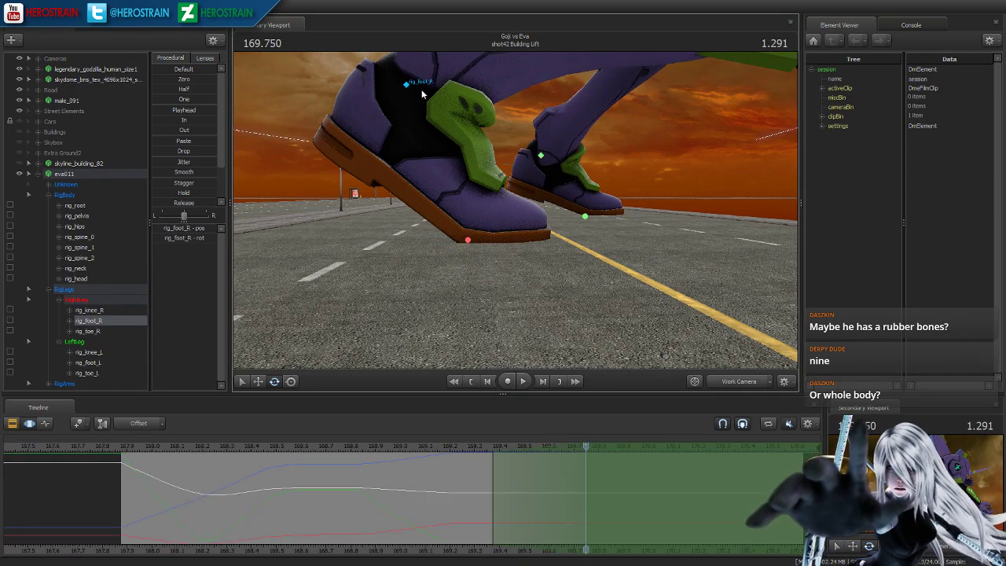
drag(494, 217, 467, 193)
click(485, 241)
ctrl+click(462, 189)
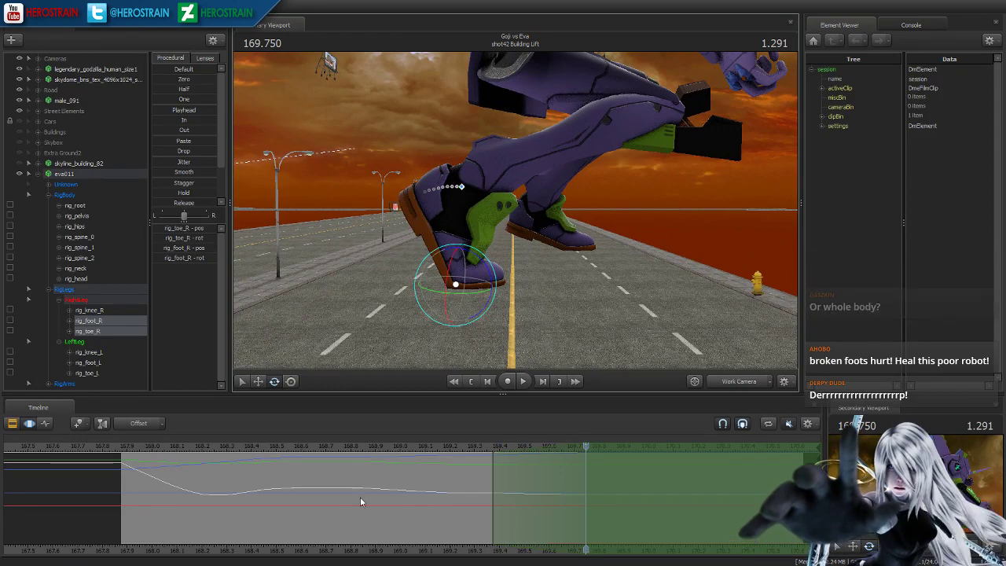
- Smooth rig_foot_R and rig_toe_R together from about 168.83 to 169.75, and play back the heel lift from 168.708
click(356, 497)
drag(357, 498, 584, 520)
click(179, 173)
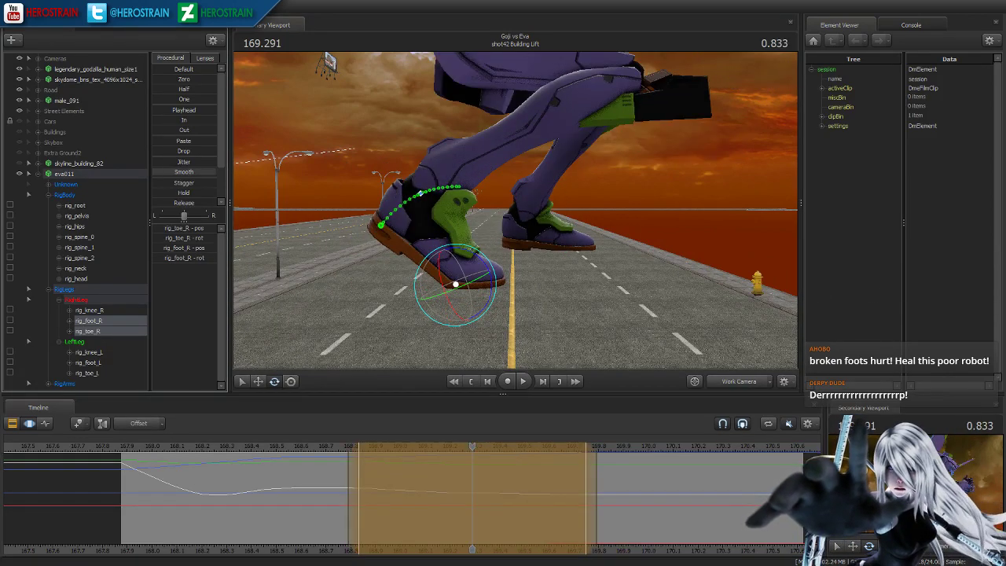
click(328, 447)
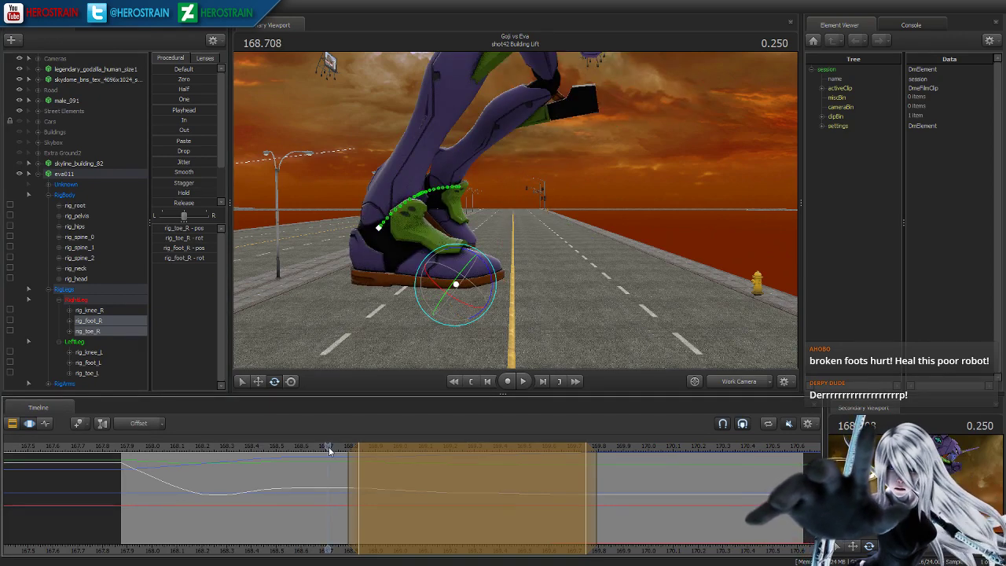
key(space)
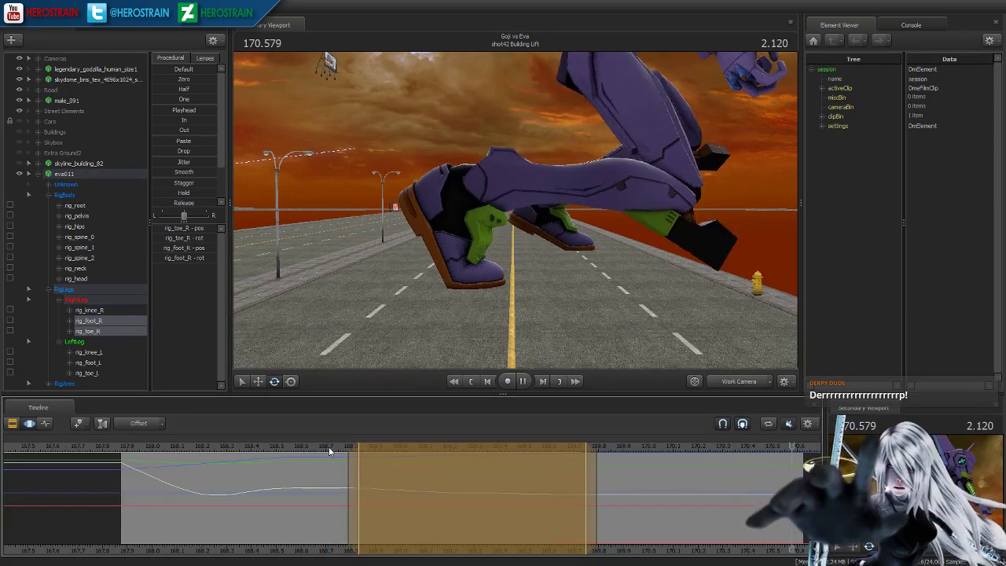
key(space)
drag(384, 458, 640, 491)
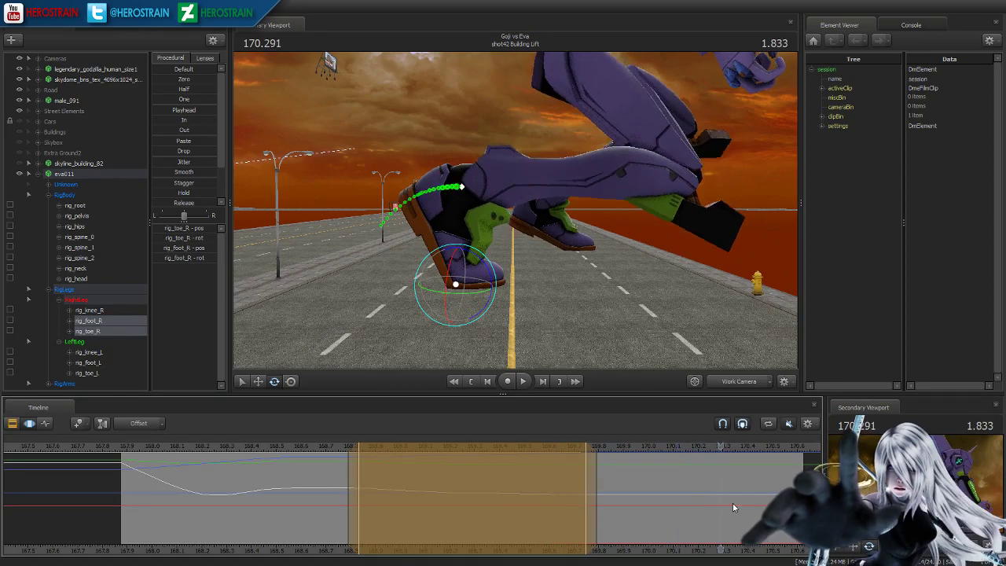
- Rotate rig_foot_R slightly further about the toe at 170.500 with falloff from about 170.04, and adjust rig_toe_R to match
shift+drag(772, 500, 720, 495)
mouse_move(670, 455)
mouse_down()
mouse_move(701, 459)
mouse_move(656, 461)
mouse_up()
drag(720, 476, 773, 460)
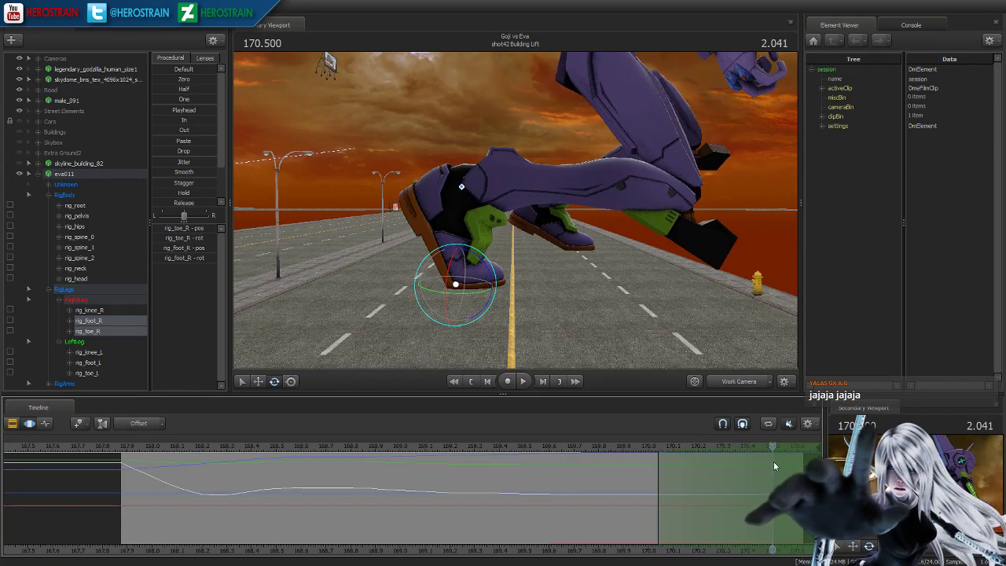
click(464, 188)
key(e)
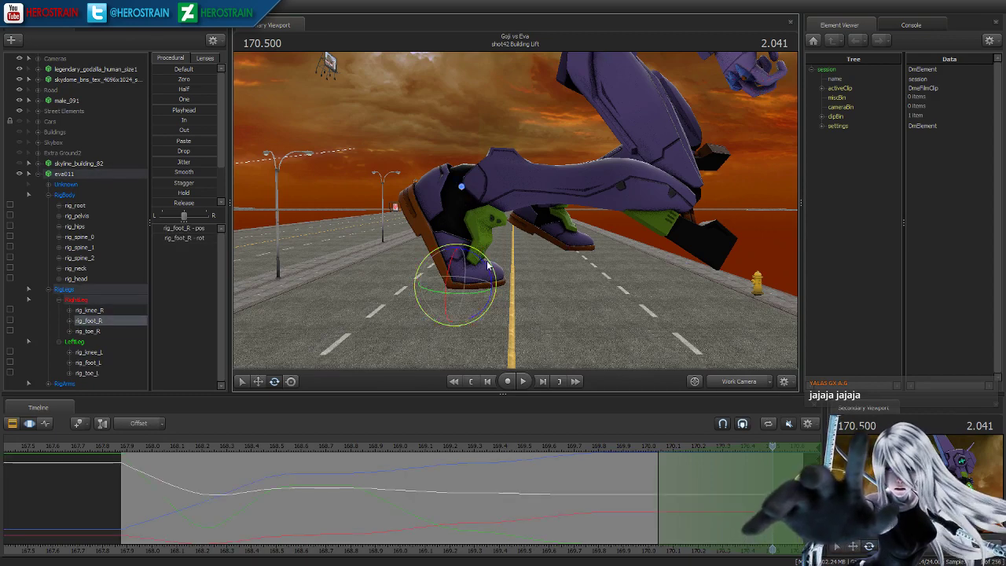
drag(480, 265, 489, 270)
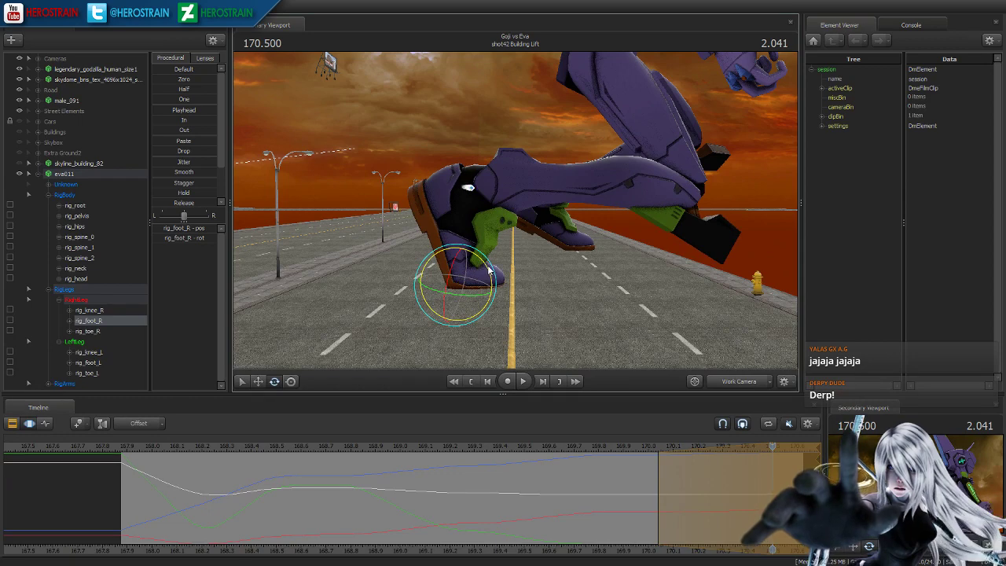
click(486, 268)
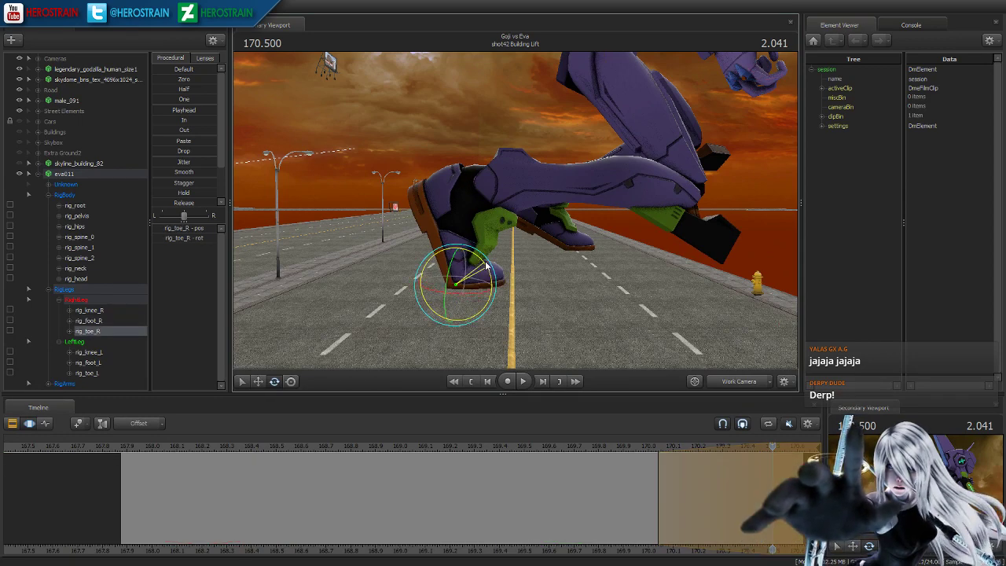
- Smooth rig_foot_R and rig_toe_R together over a time selection from about 169.96 to 170.58
ctrl+shift+click(475, 188)
shift+drag(638, 505, 711, 496)
shift+right_drag(711, 496, 769, 496)
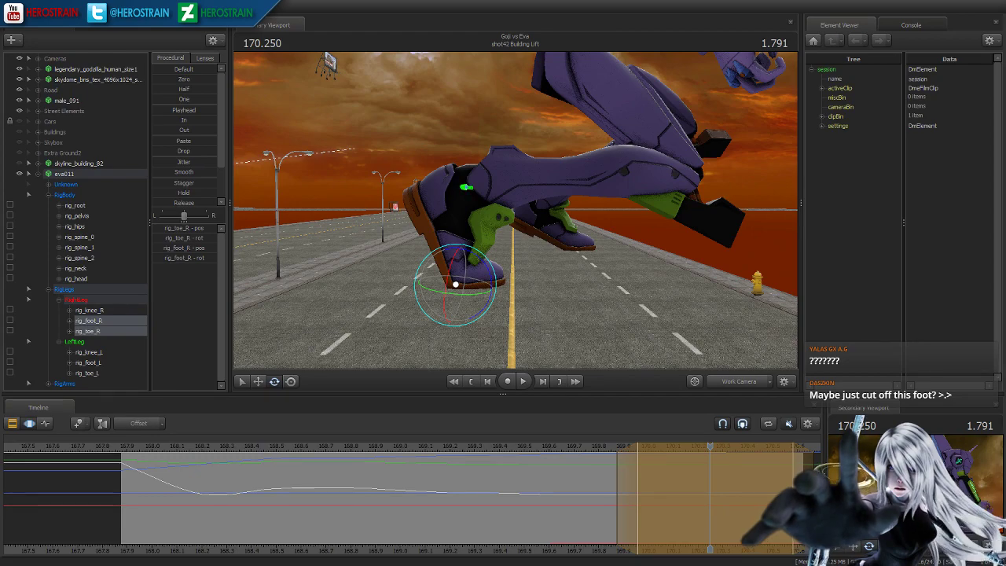
- Examine the feet and legs with the rig controls deselected, scrubbing eva011's landing between about 170.125 and 170.333
drag(702, 280, 516, 208)
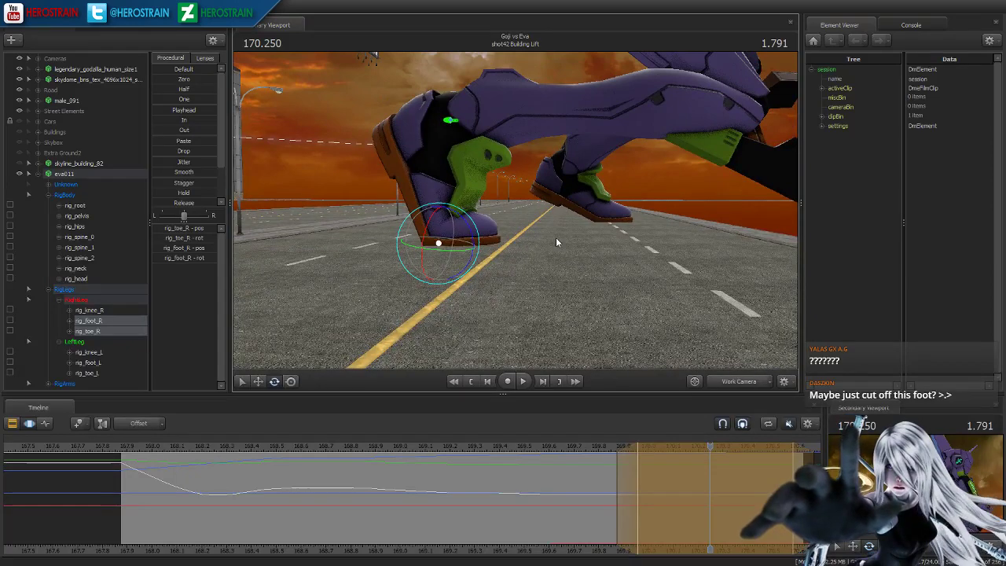
click(59, 60)
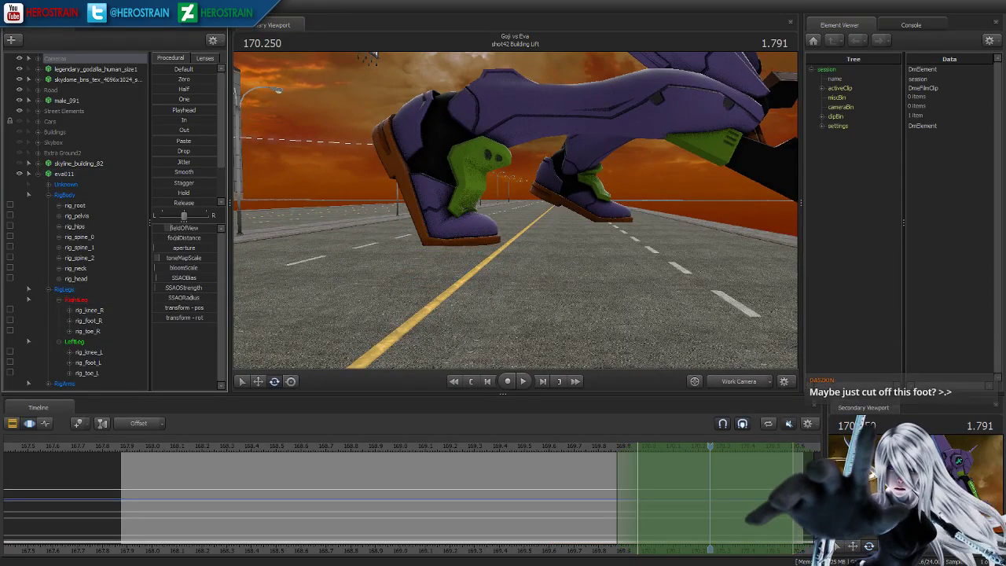
drag(604, 315, 629, 299)
drag(591, 447, 729, 506)
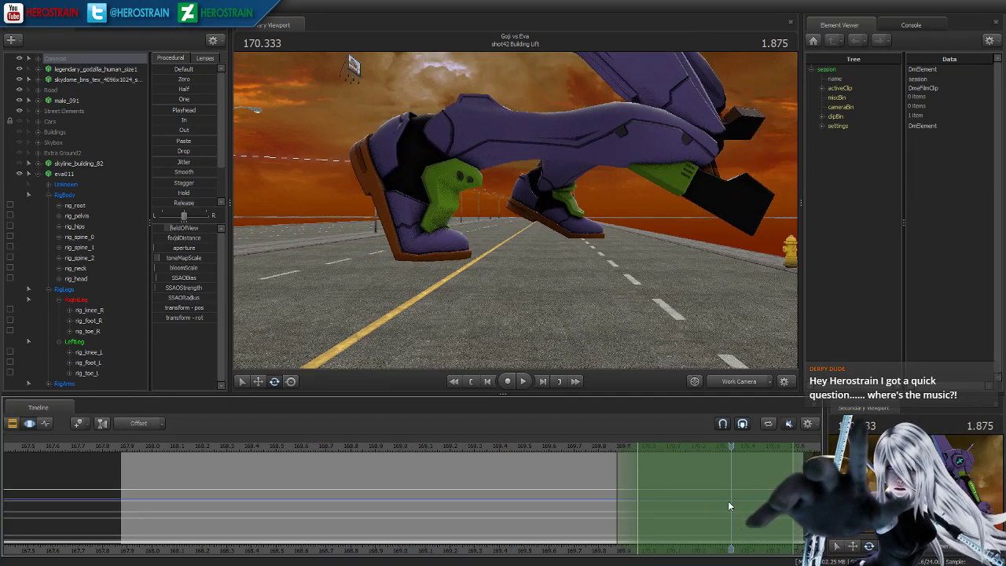
click(629, 452)
drag(630, 452, 679, 464)
drag(566, 299, 513, 205)
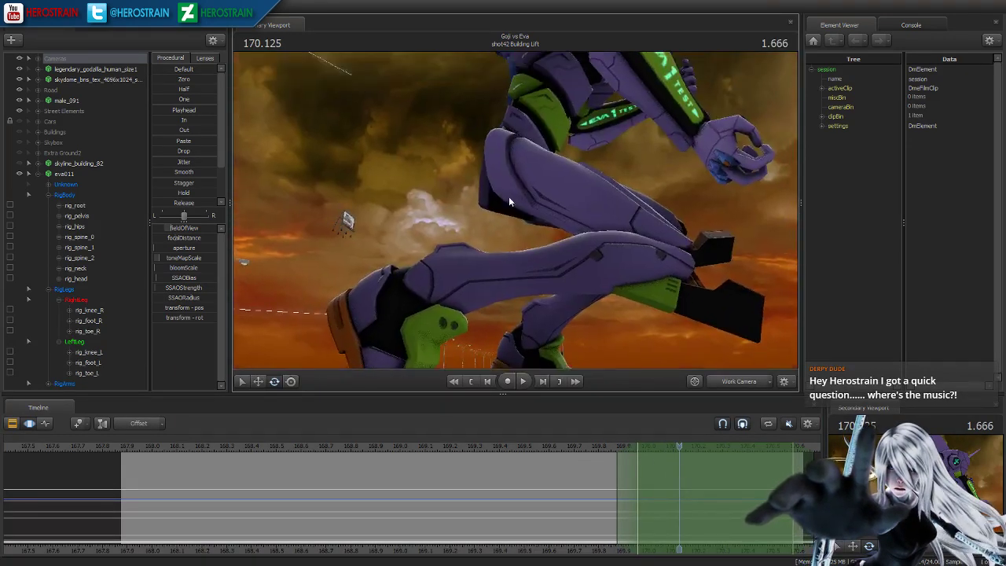
- Move rig_pelvis forward at 169.791, using a time selection from about 169.66 to 169.91 with falloff from 169.29 to 170.45
click(536, 178)
click(649, 501)
drag(649, 502, 570, 488)
shift+scroll(570, 488, up, 9)
drag(717, 494, 761, 494)
key(w)
drag(516, 208, 549, 204)
- Make skyline_building_82 visible beside eva011
alt+drag(398, 203, 416, 240)
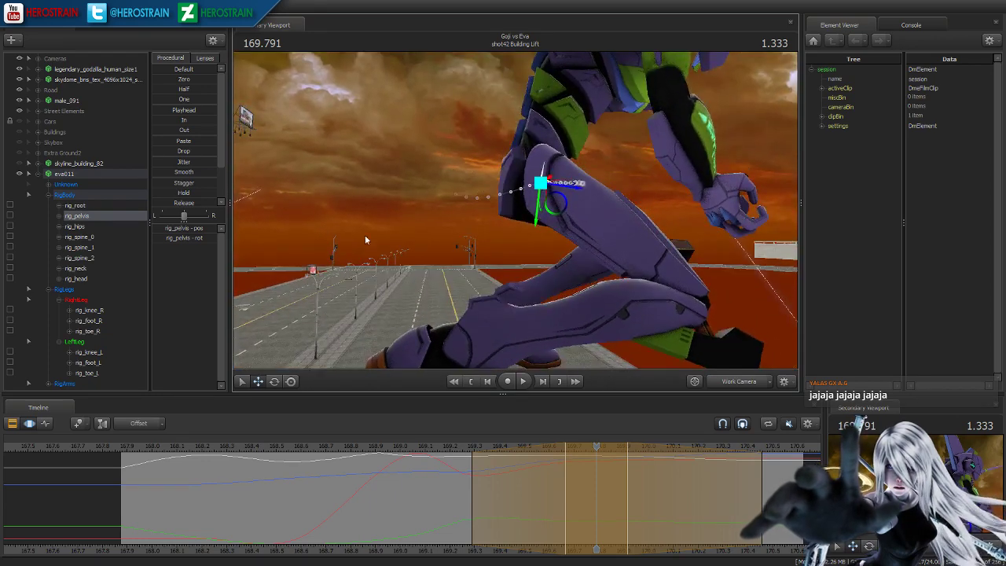
click(20, 163)
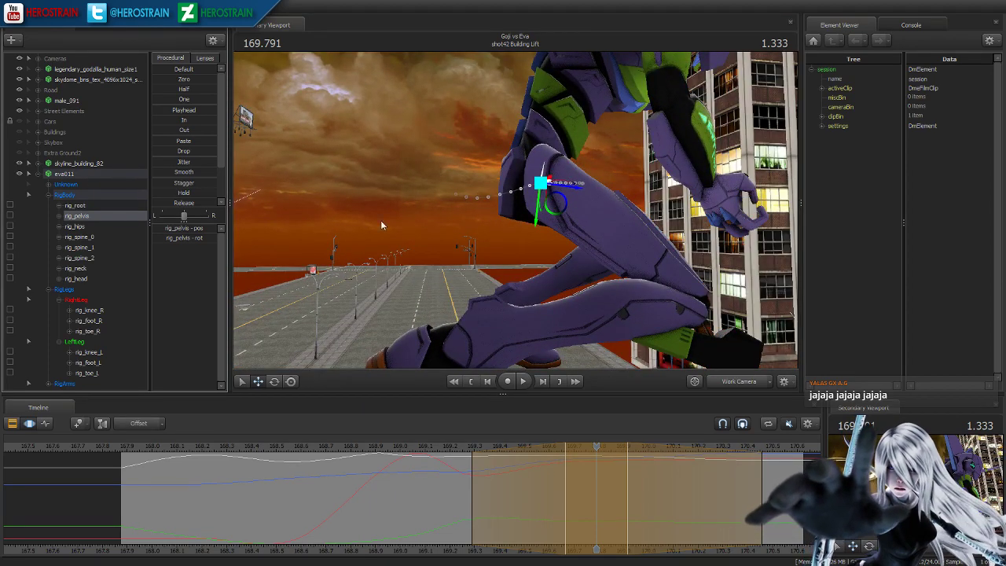
drag(450, 229, 579, 241)
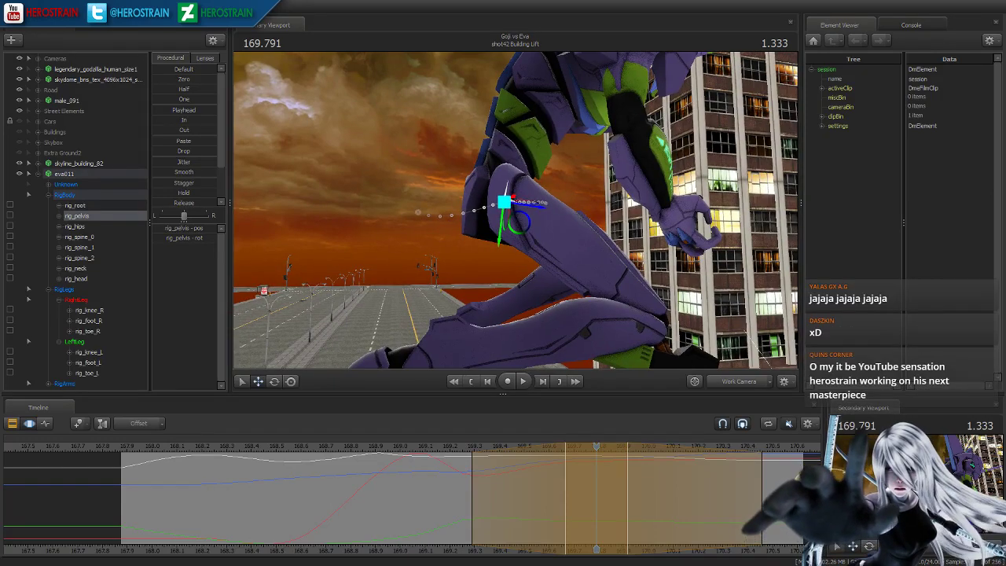
- Switch to the browser's YouTube page to look up the HDSounDI channel, and return to Source Filmmaker
key(alt+Tab)
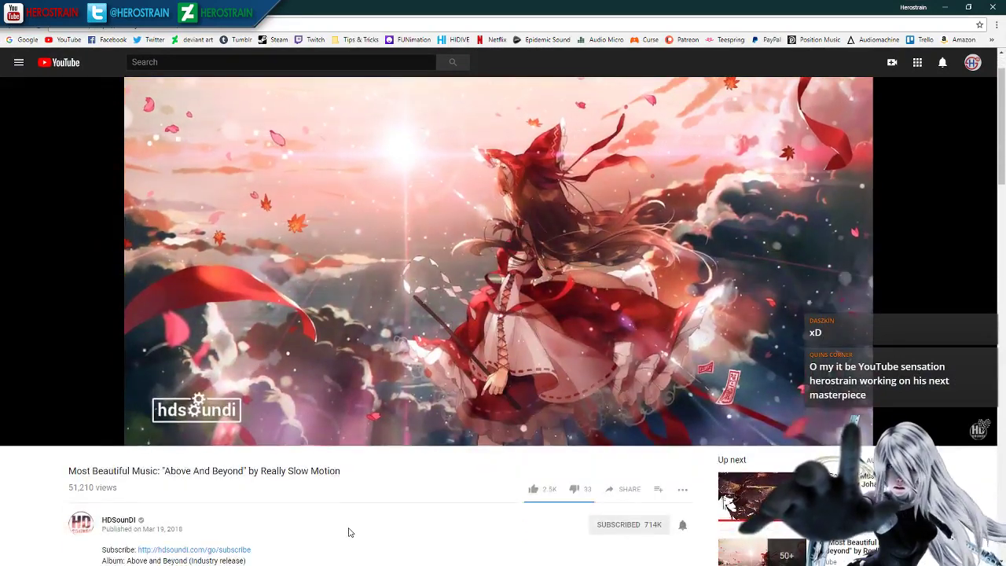
drag(98, 525, 145, 512)
key(alt+Tab)
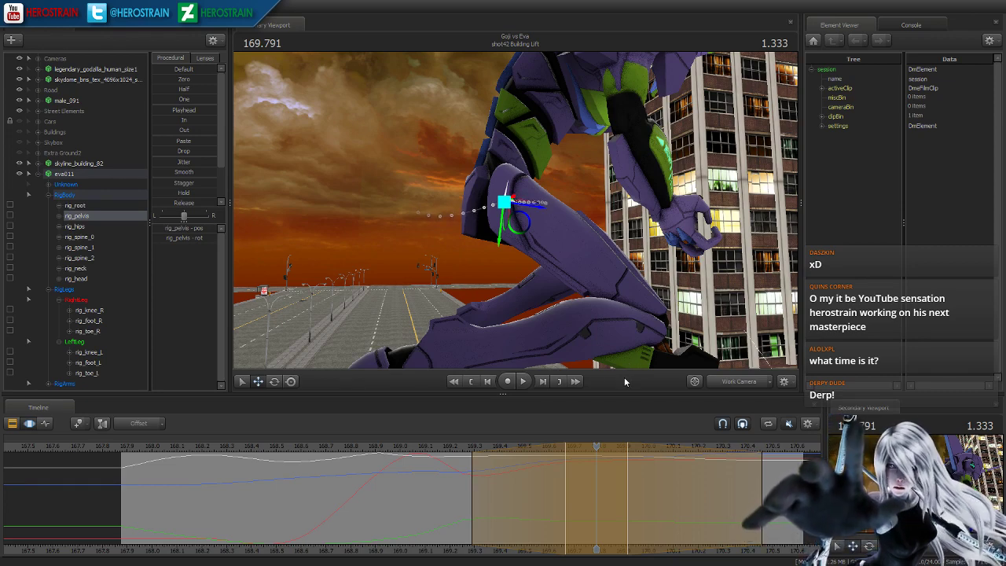
- Rotate rig_head upward at 170.375 with falloff starting at about 169.83, after checking the pose up to 170.500
drag(566, 298, 570, 346)
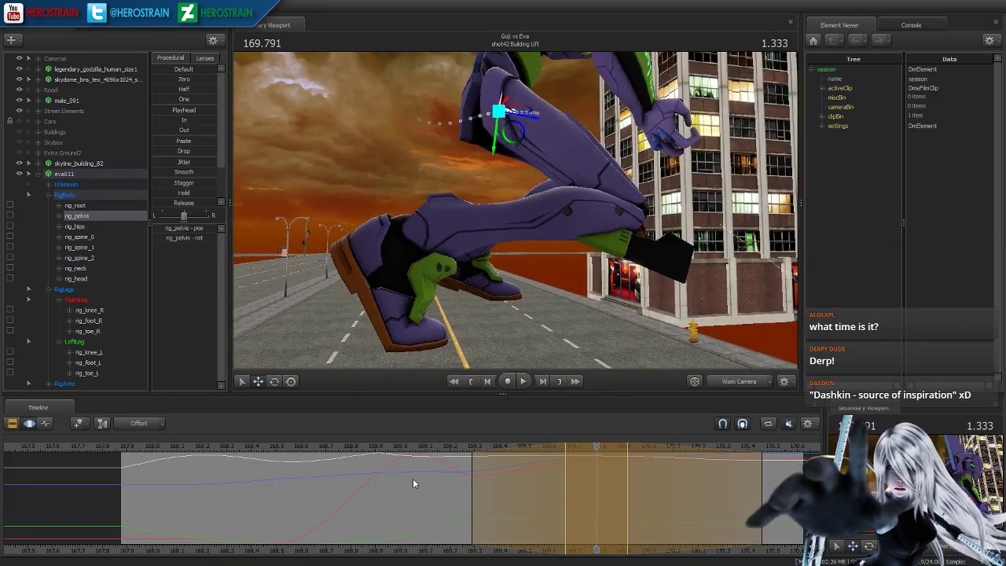
click(452, 446)
drag(515, 259, 511, 209)
drag(453, 449, 778, 462)
drag(522, 256, 314, 220)
drag(502, 192, 514, 209)
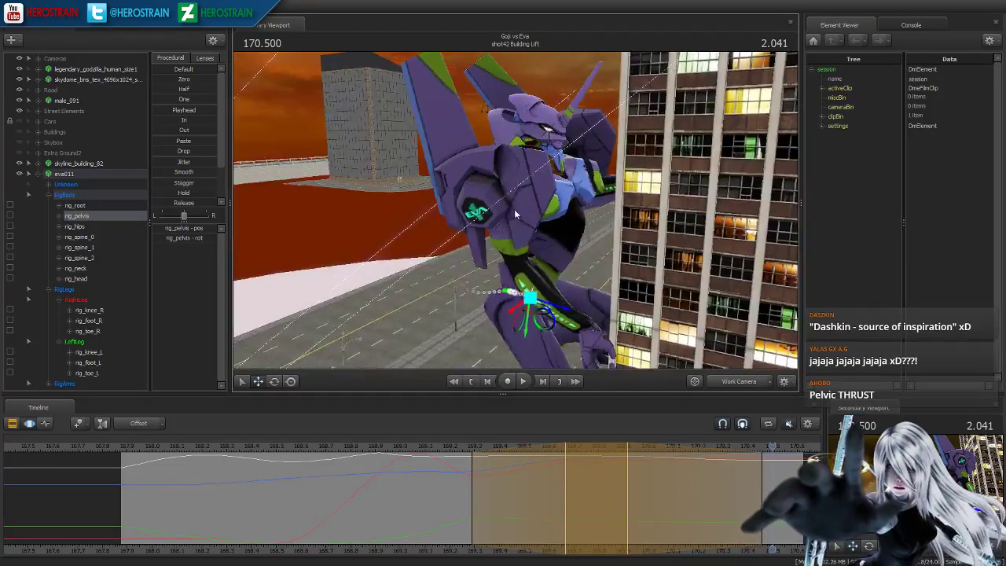
ctrl+click(530, 138)
drag(770, 507, 741, 509)
key(Escape)
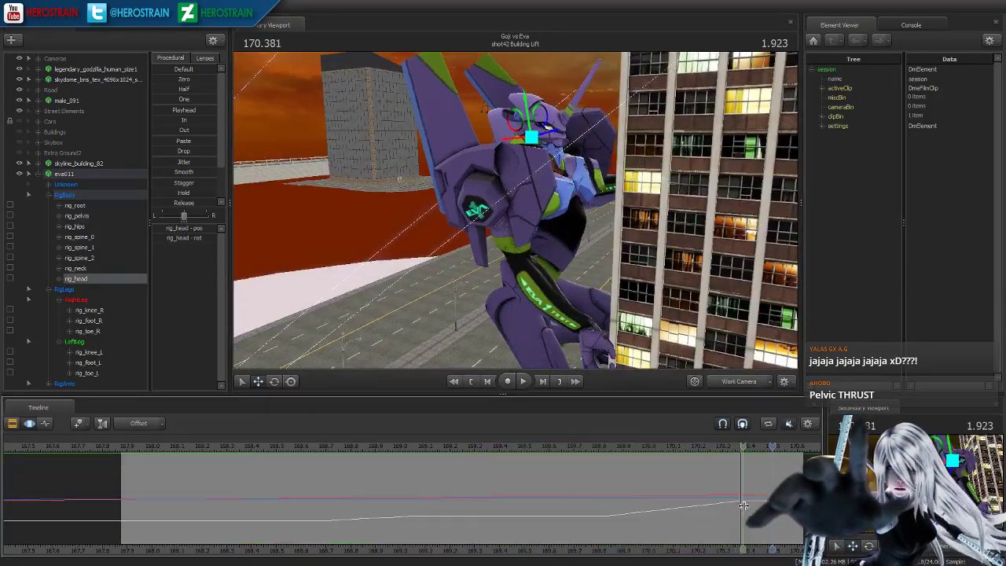
key(])
scroll(674, 527, up, 5)
key(e)
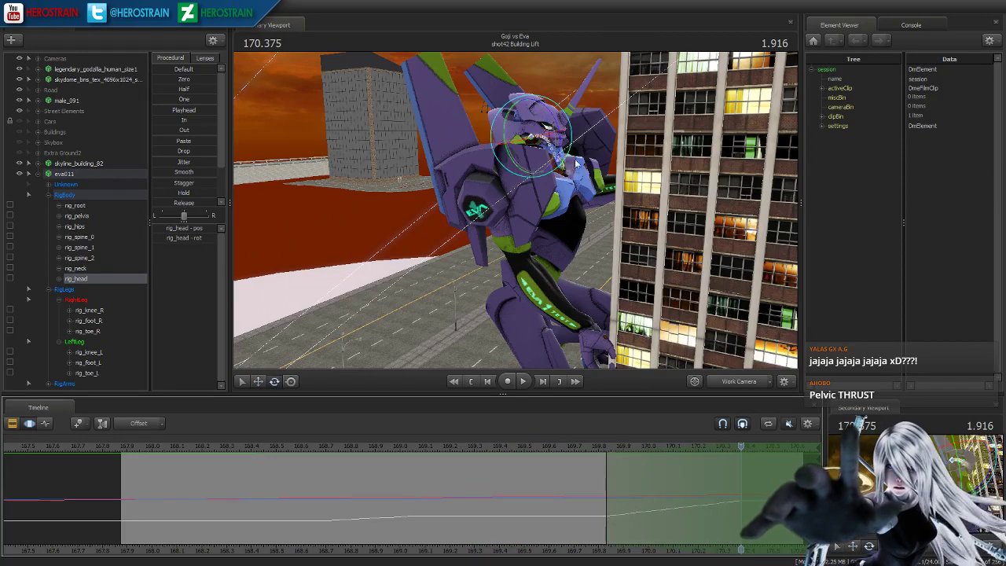
drag(564, 144, 617, 122)
- Smooth rig_head over a time selection from about 169.83 to 170.41
shift+drag(744, 514, 604, 515)
key(space)
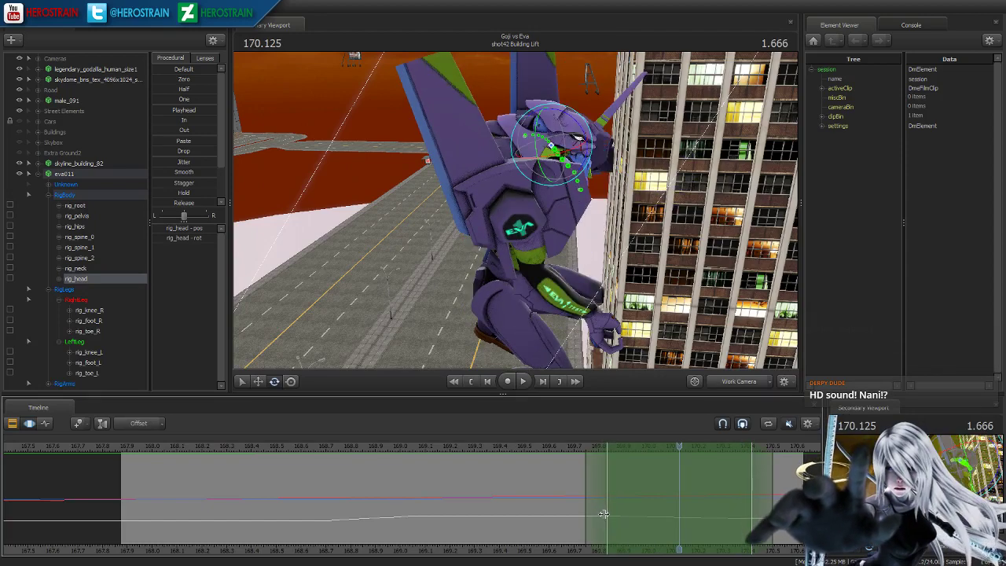
click(177, 164)
click(177, 174)
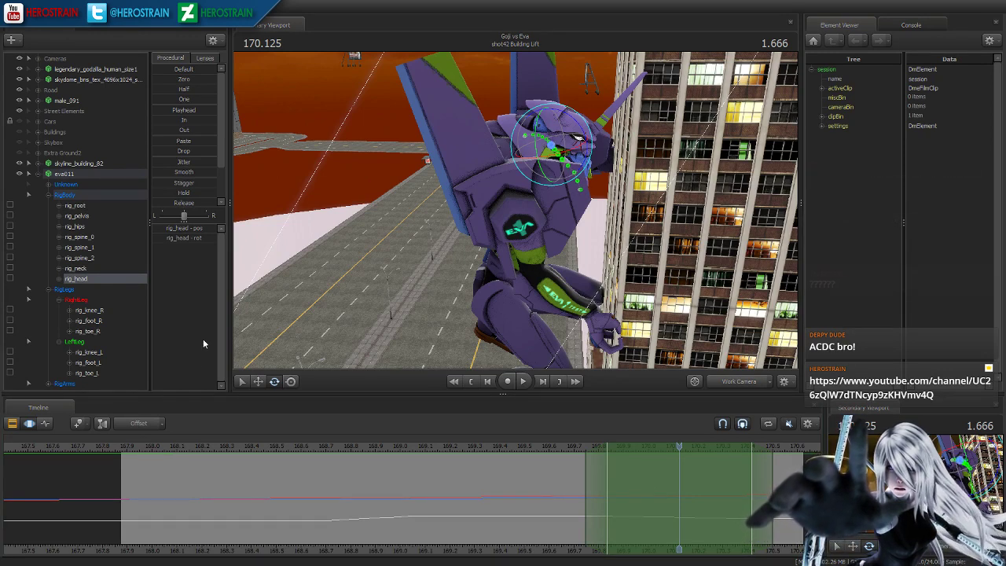
- Inspect the Music track's clip and its Add Clip to Track option in the clip editor, and return to the motion editor
click(11, 425)
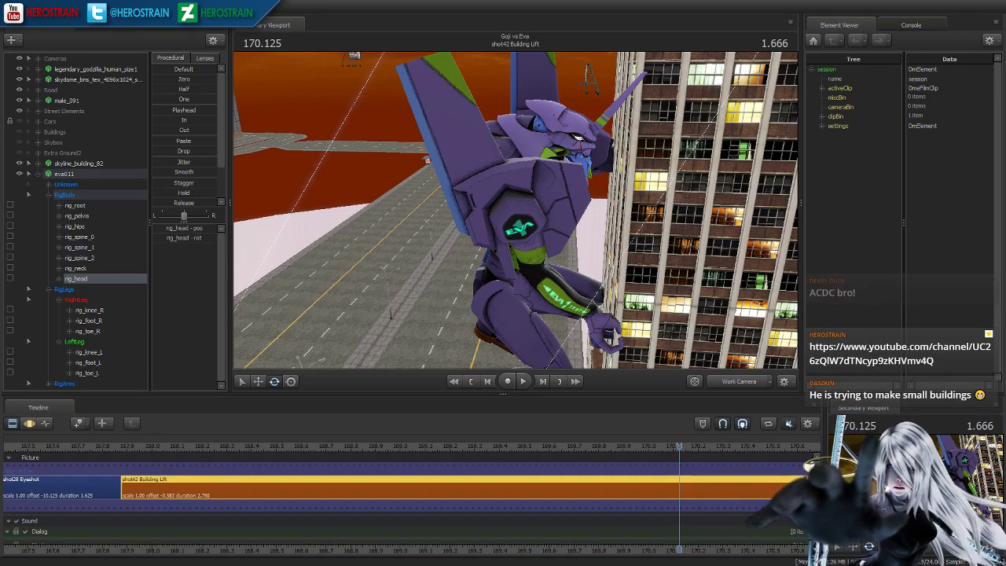
scroll(378, 495, down, 4)
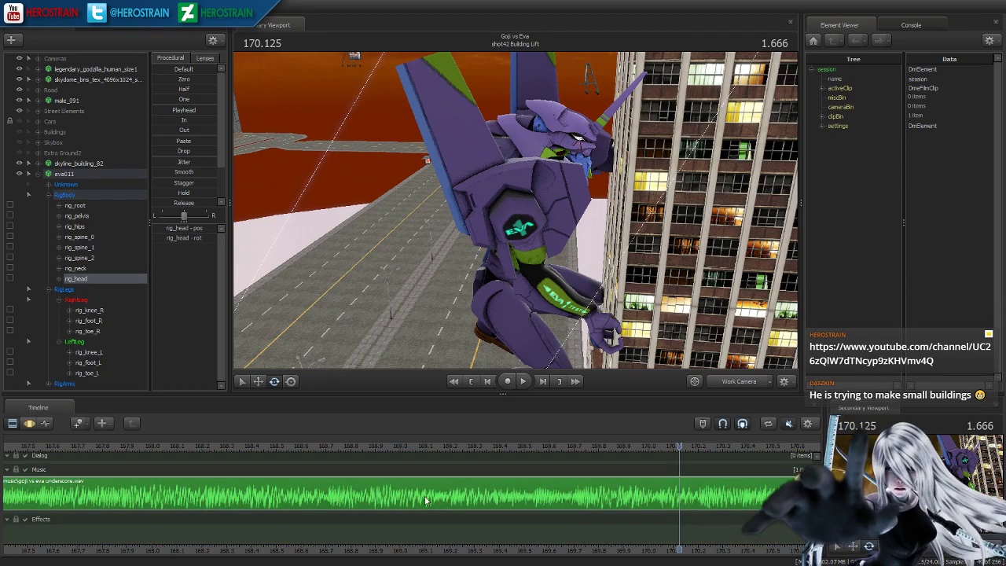
click(429, 498)
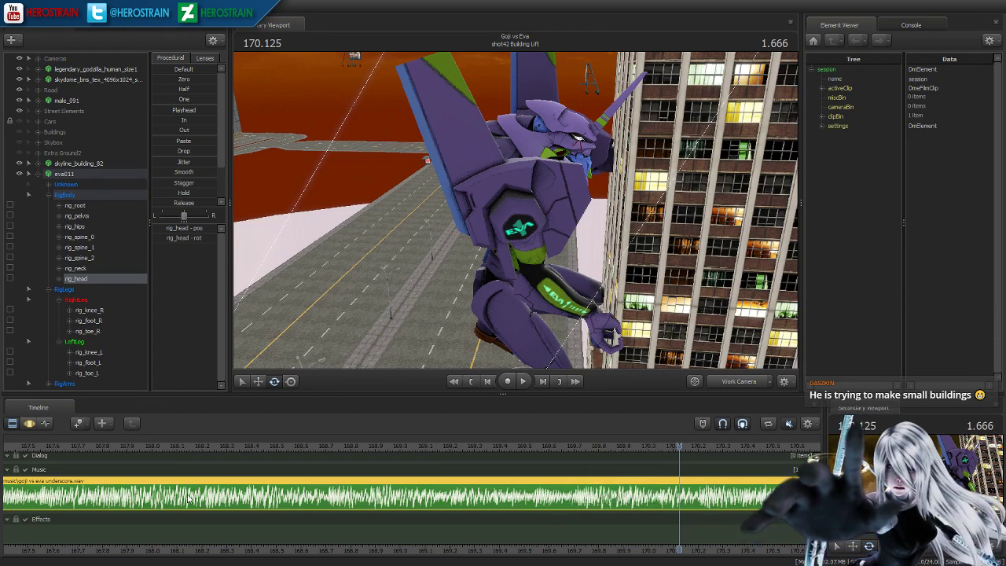
scroll(188, 499, down, 3)
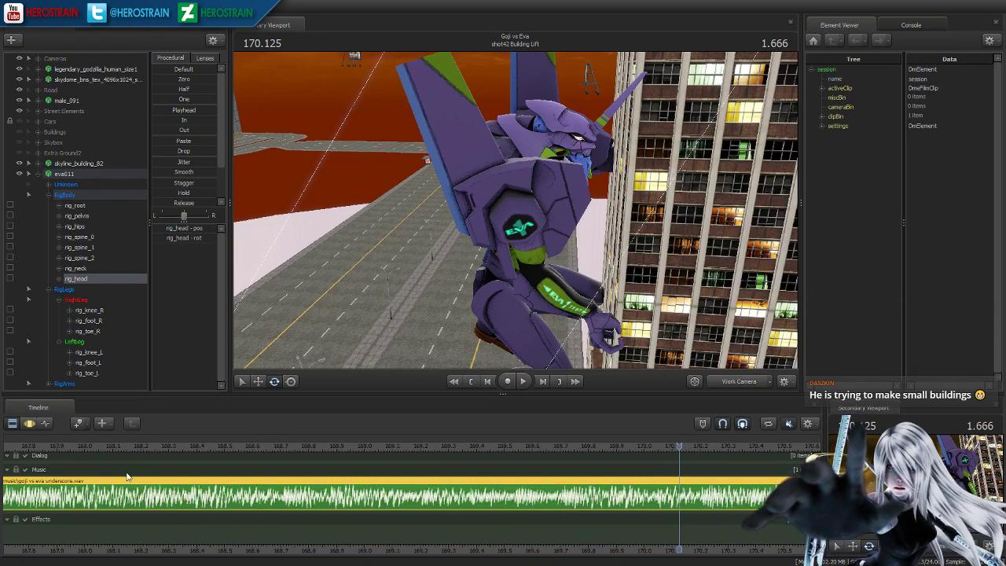
right_click(87, 473)
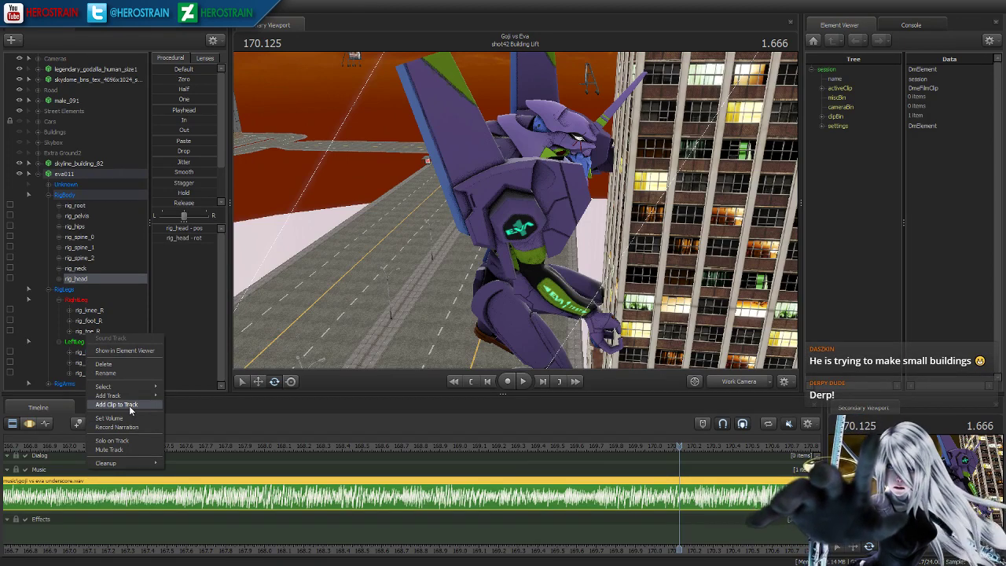
click(447, 411)
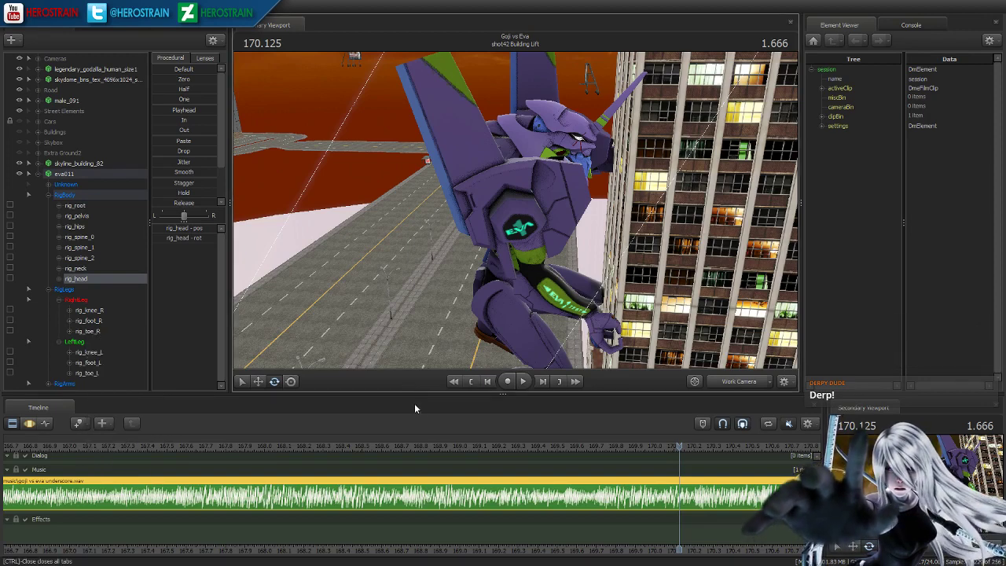
click(30, 422)
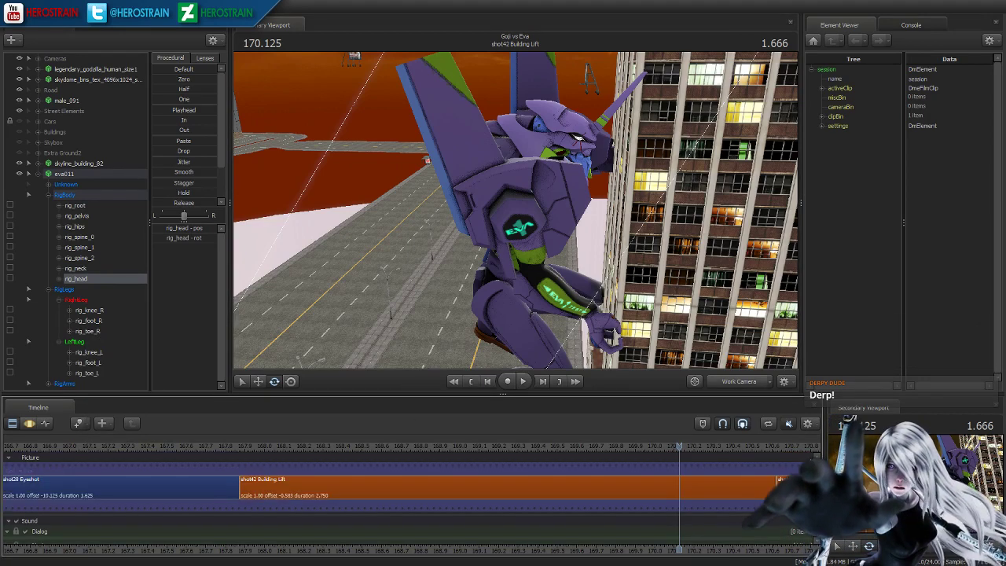
click(30, 424)
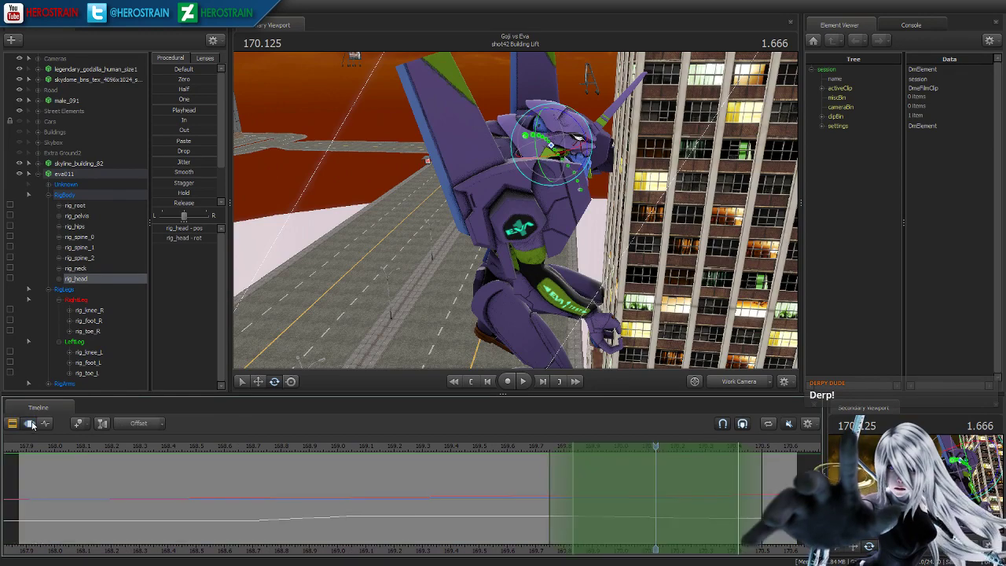
- Lower rig_pelvis at 169.416, using a time selection from about 169.04 to 169.83 with falloff from 168.70 to 170.33
drag(514, 448, 652, 442)
mouse_move(586, 299)
mouse_down()
mouse_move(581, 251)
mouse_move(586, 299)
mouse_up()
drag(502, 448, 651, 462)
drag(691, 464, 353, 478)
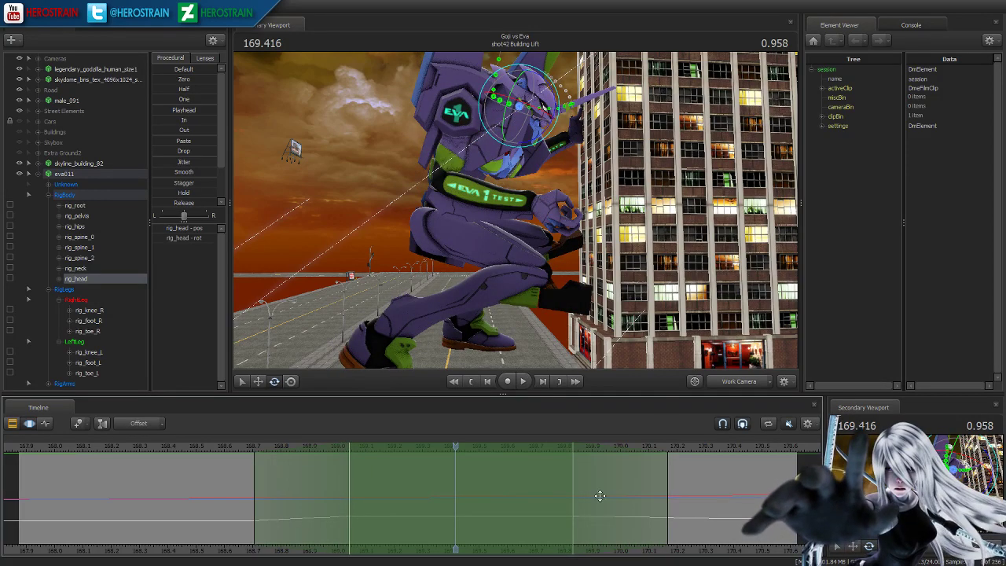
drag(670, 489, 714, 490)
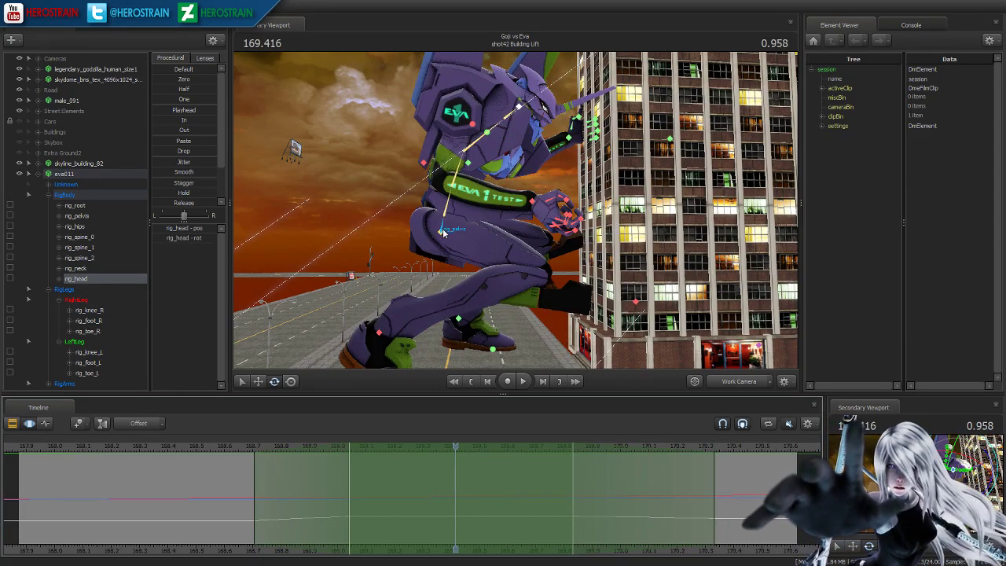
click(443, 232)
drag(455, 232, 458, 261)
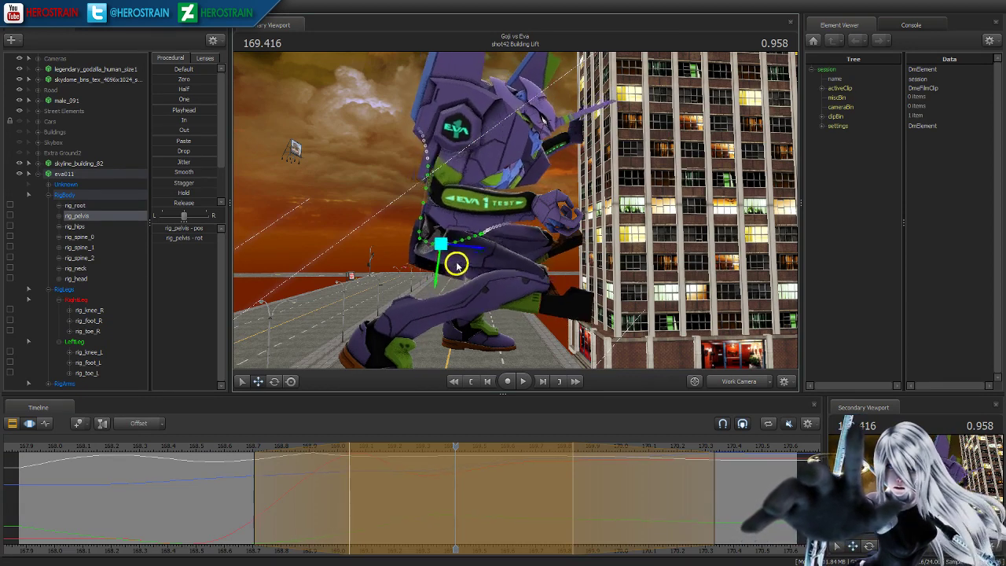
- Tilt rig_pelvis sideways at 169.833 with falloff from about 169.58 and the selection open to the end, and scrub to 170.416 to check it
drag(231, 451, 596, 494)
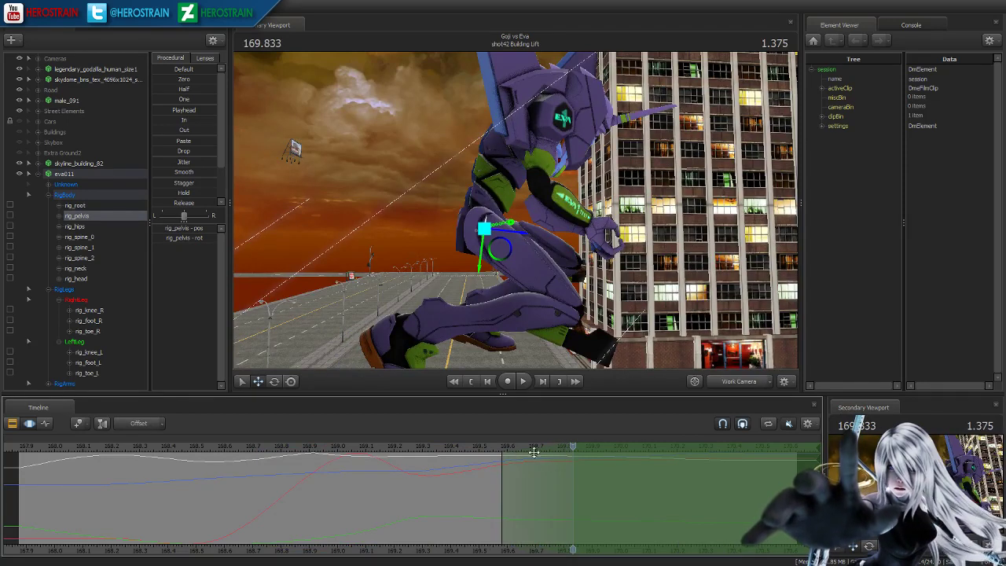
scroll(182, 191, down, 2)
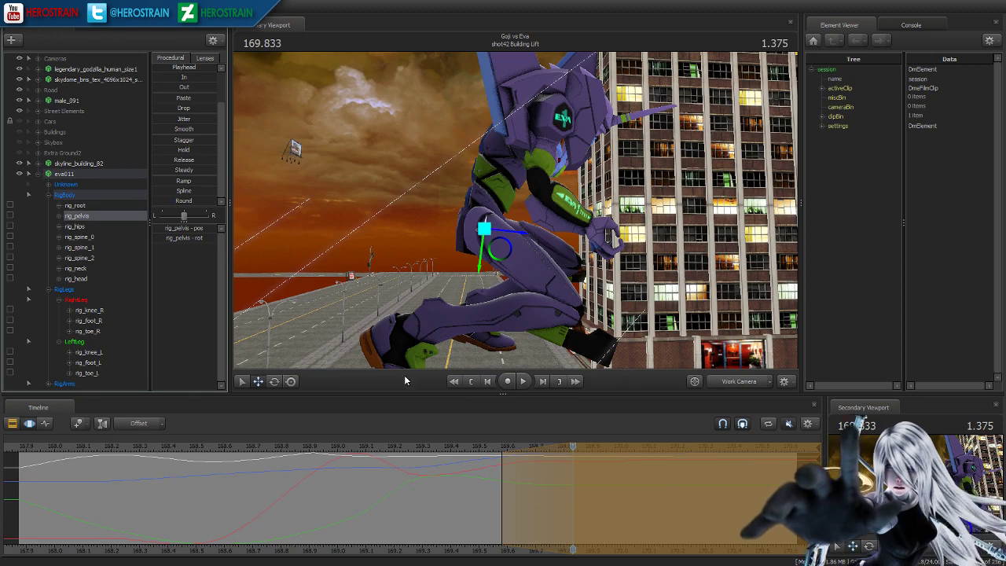
drag(491, 453, 723, 472)
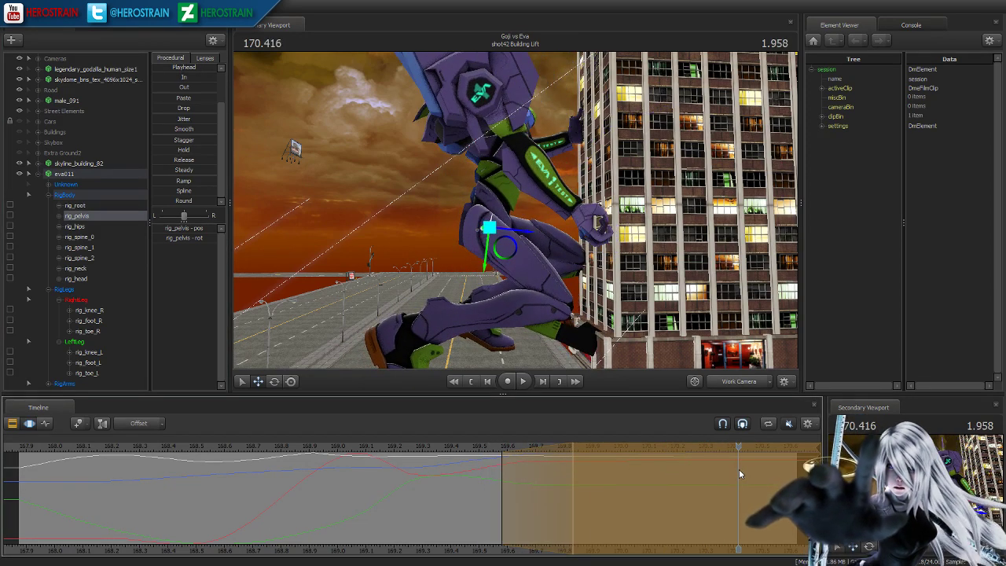
drag(597, 275, 498, 288)
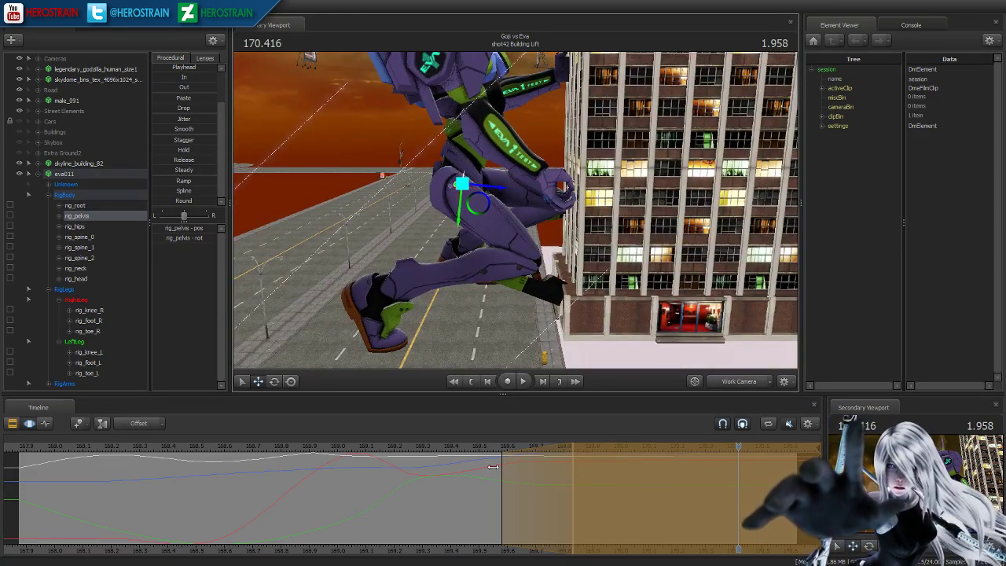
drag(477, 451, 573, 478)
drag(482, 191, 539, 188)
key(e)
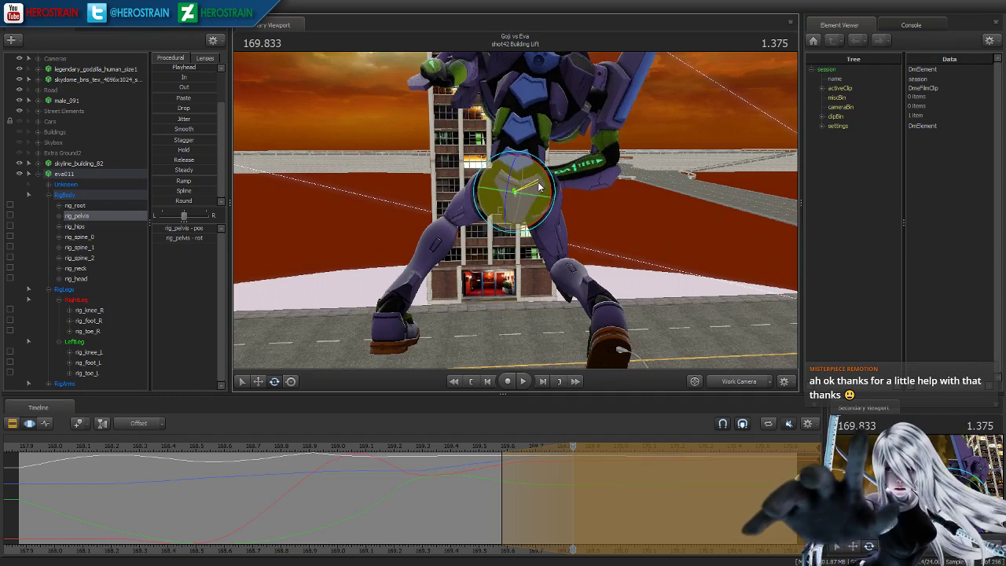
drag(468, 447, 584, 457)
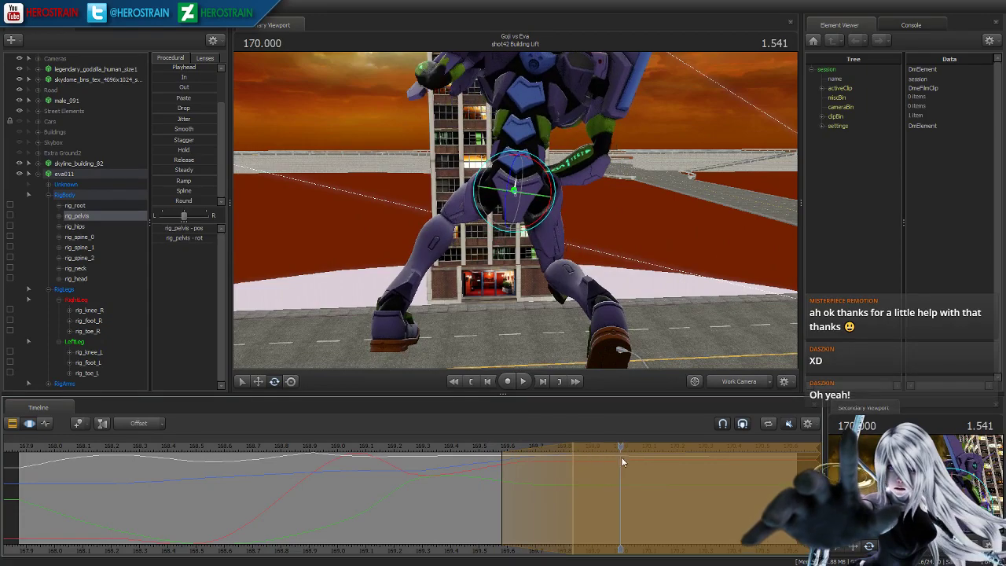
click(734, 474)
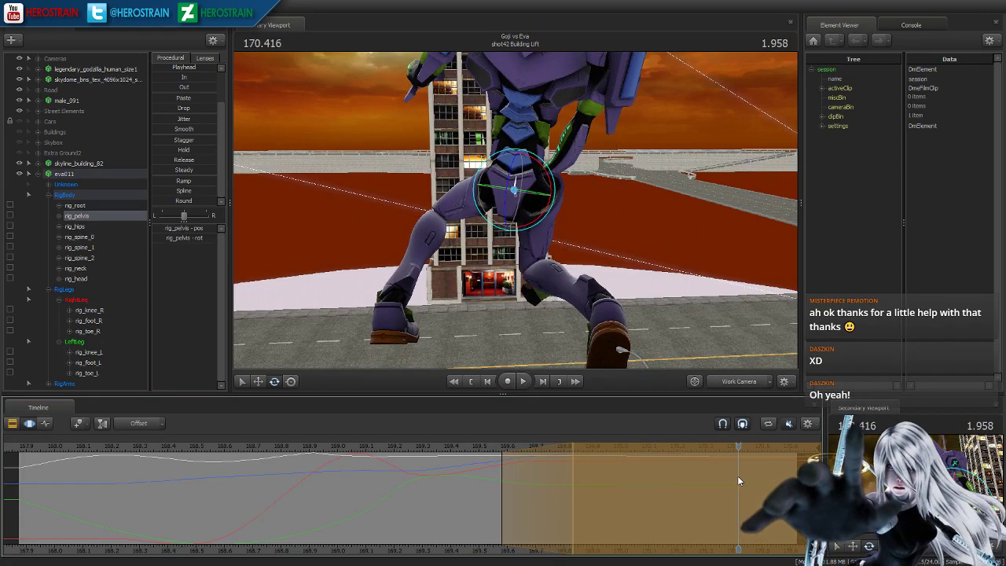
- Smooth rig_pelvis over a time selection from about 169.58 to 169.88
right_drag(655, 308, 655, 322)
mouse_move(655, 322)
mouse_down()
mouse_move(636, 334)
mouse_move(652, 324)
mouse_up()
shift+drag(505, 485, 587, 492)
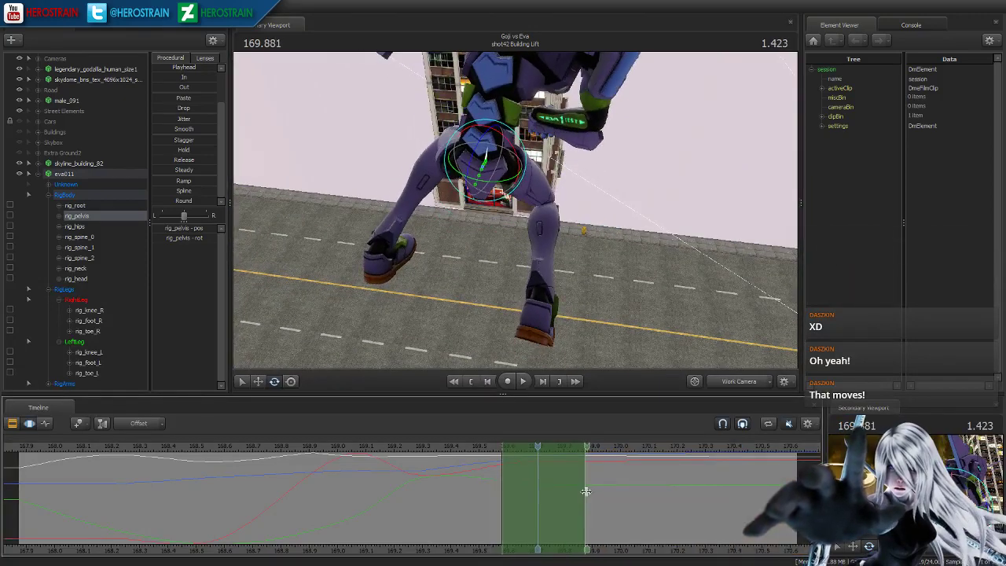
click(182, 132)
- Move rig_knee_R at 170.375 with falloff from about 169.83 and the time selection open to the end
click(559, 197)
shift+drag(725, 523, 793, 519)
drag(654, 499, 577, 484)
alt+drag(555, 264, 514, 209)
key(w)
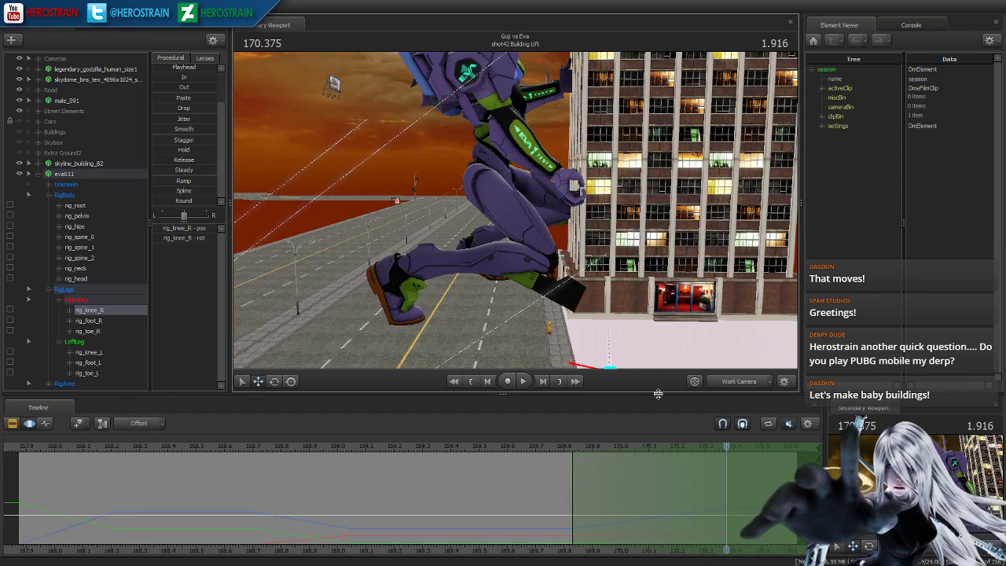
- Smooth rig_knee_R over time selections of about 169.79–170.42, 168.71–169.08 and 167.92–168.25, and play the shot to check it
drag(620, 507, 540, 501)
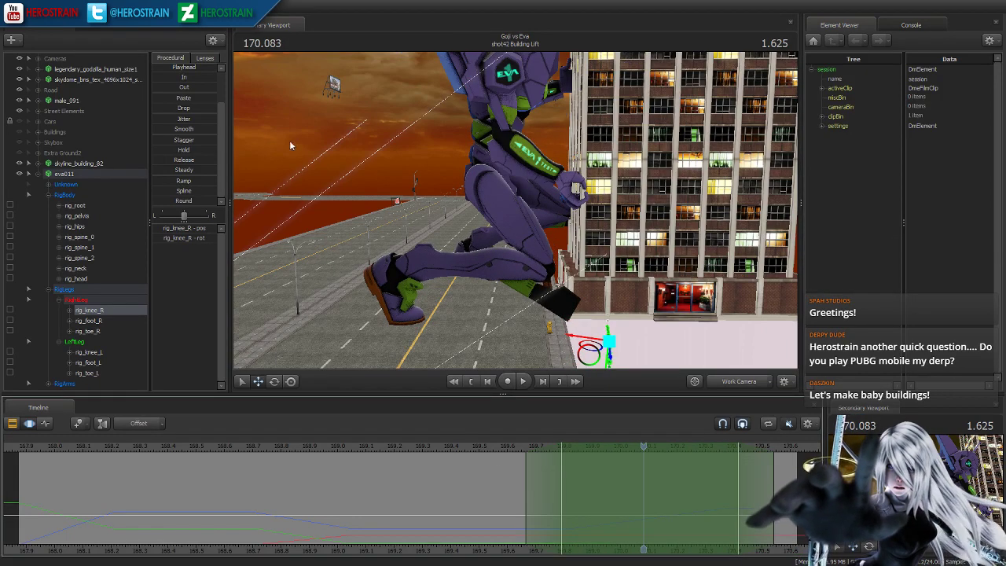
click(192, 173)
shift+drag(358, 541, 252, 530)
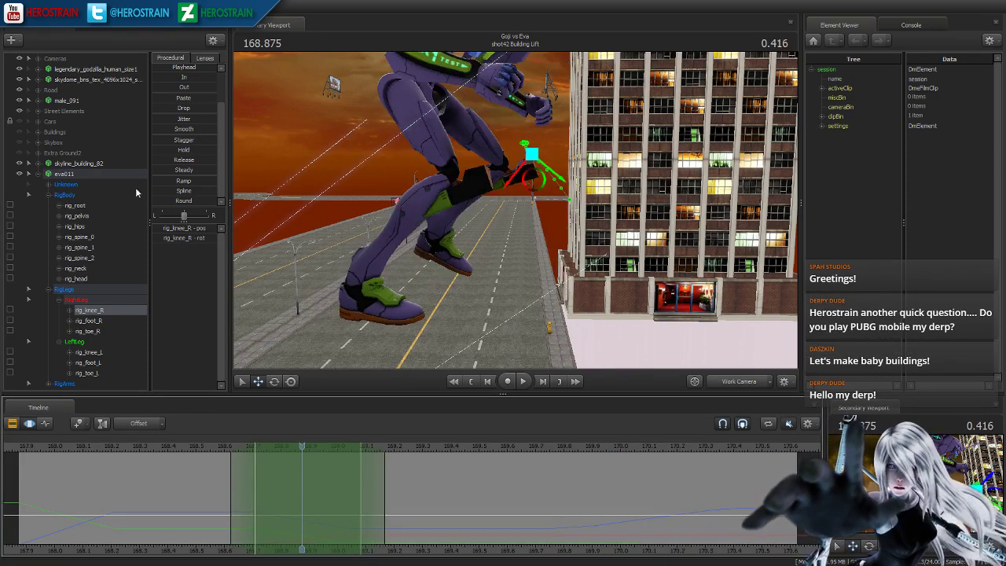
click(167, 130)
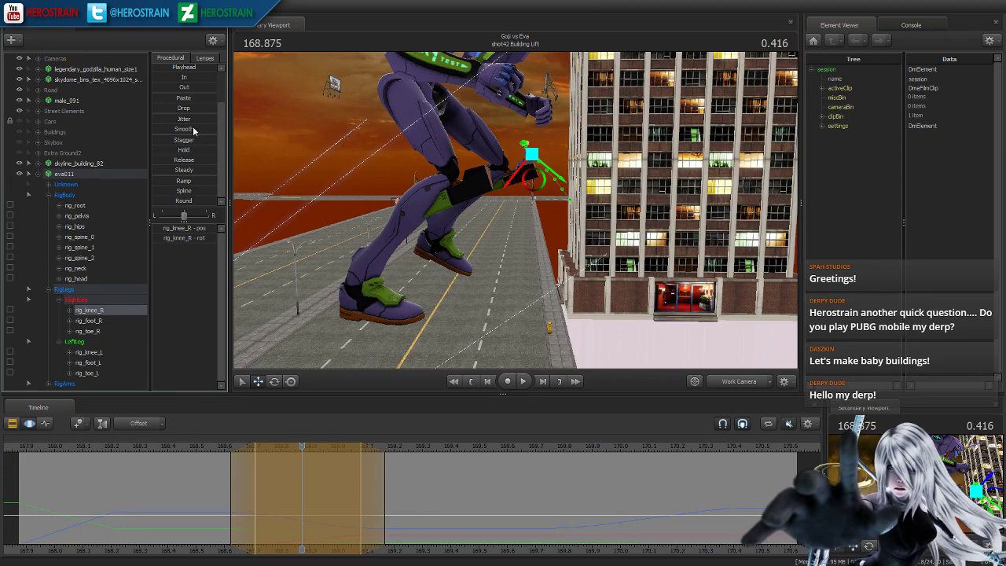
shift+drag(131, 552, 123, 518)
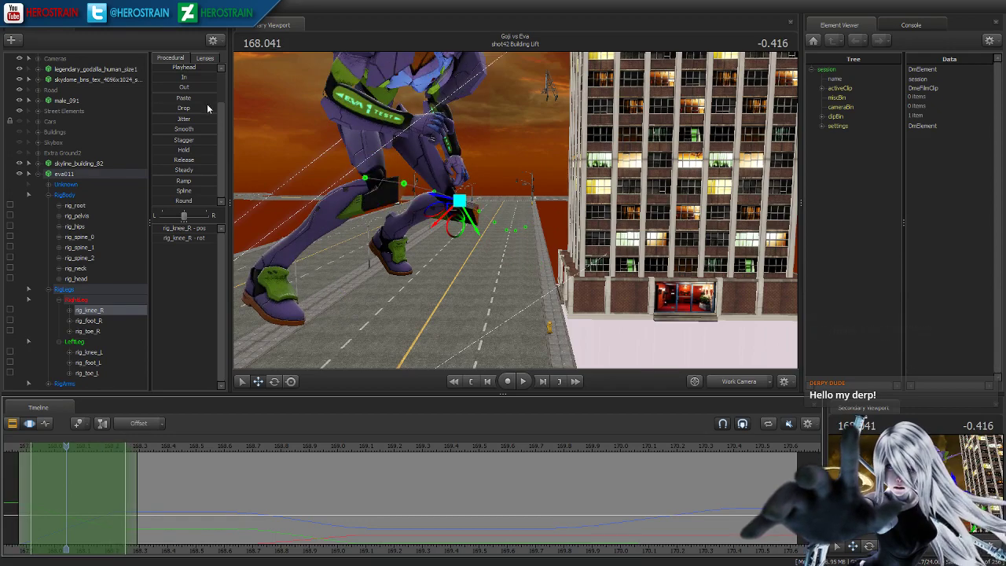
click(167, 129)
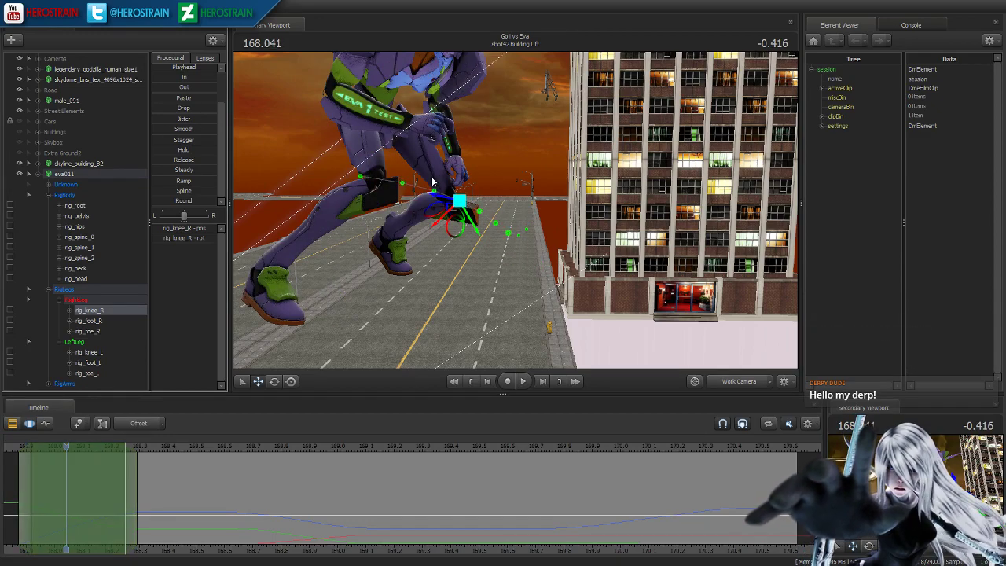
key(space)
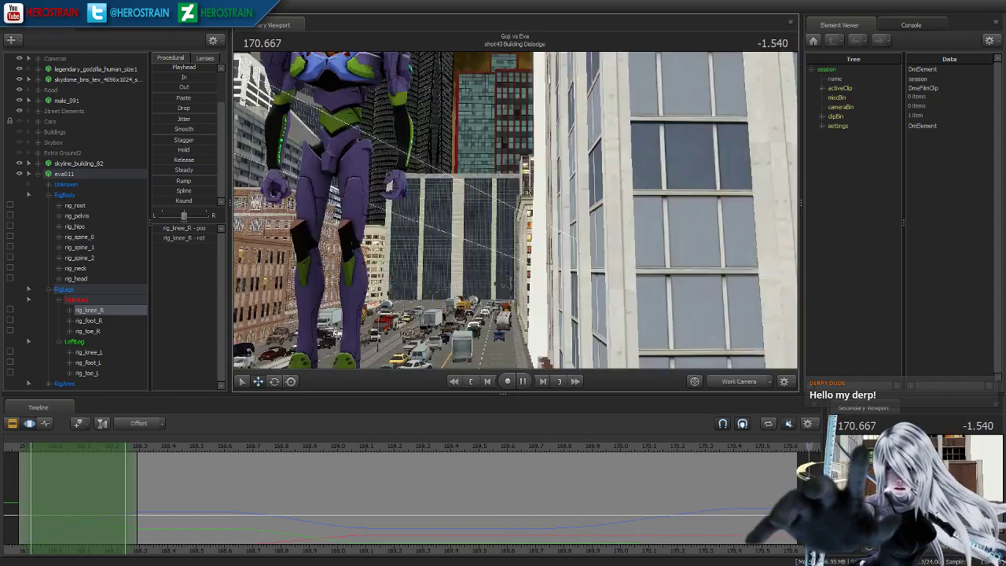
key(space)
- Blend rig_spine_0, rig_spine_1 and rig_spine_2 toward the In pose from 169.833 to the end, with falloff from about 169.71
drag(419, 440, 542, 453)
drag(515, 210, 525, 207)
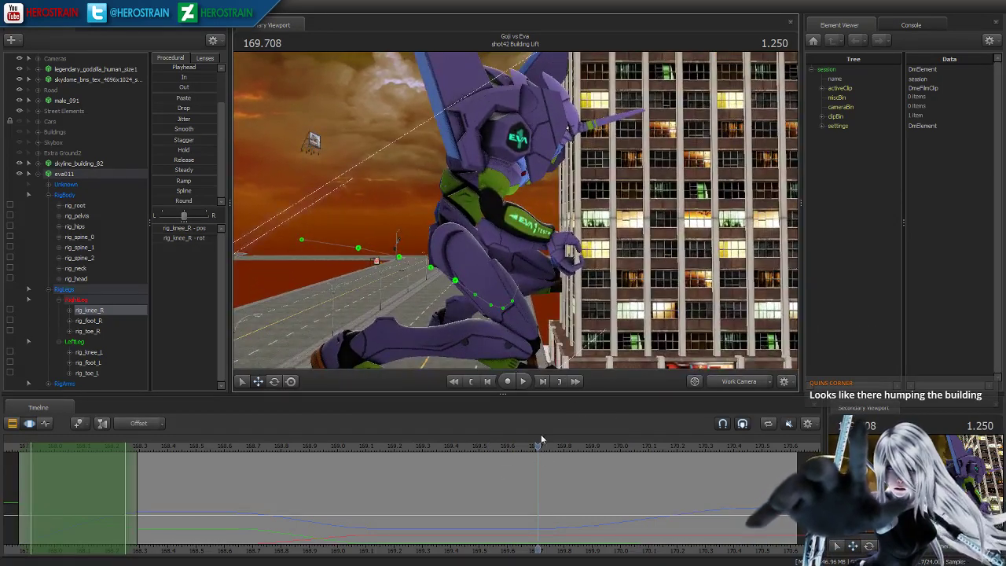
drag(598, 463, 625, 467)
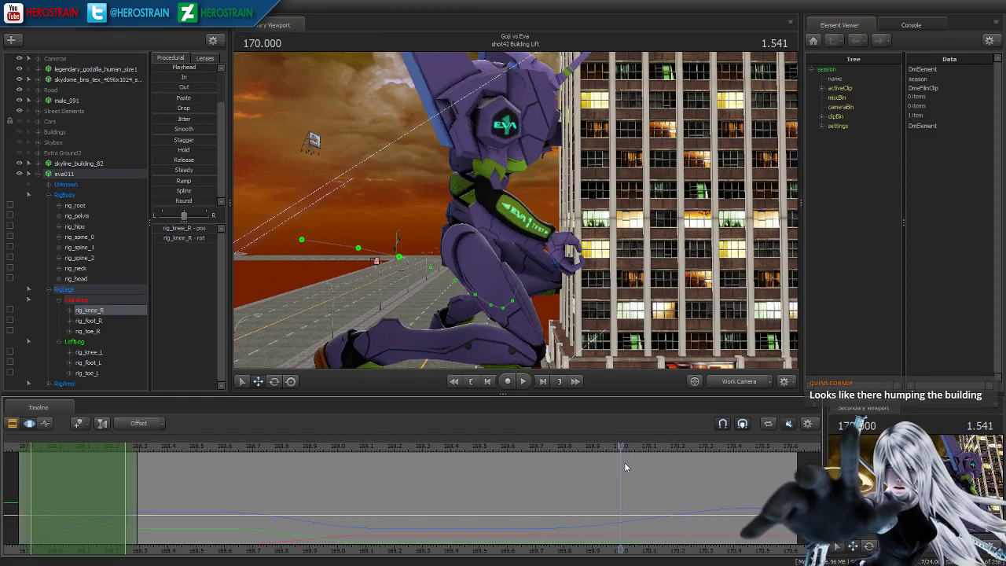
click(510, 111)
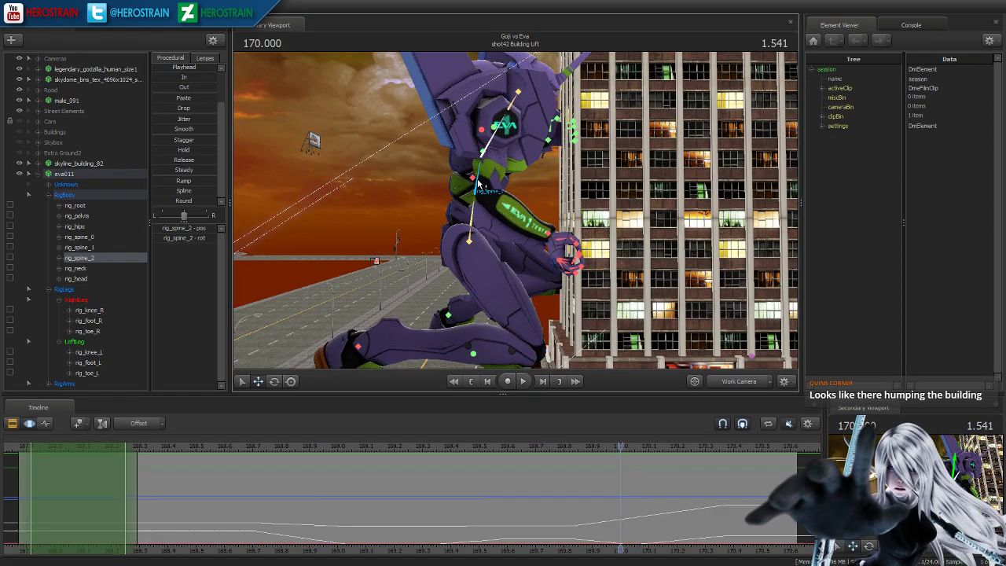
ctrl+click(465, 237)
drag(586, 513, 812, 511)
shift+scroll(625, 511, up, 2)
shift+scroll(624, 511, up, 1)
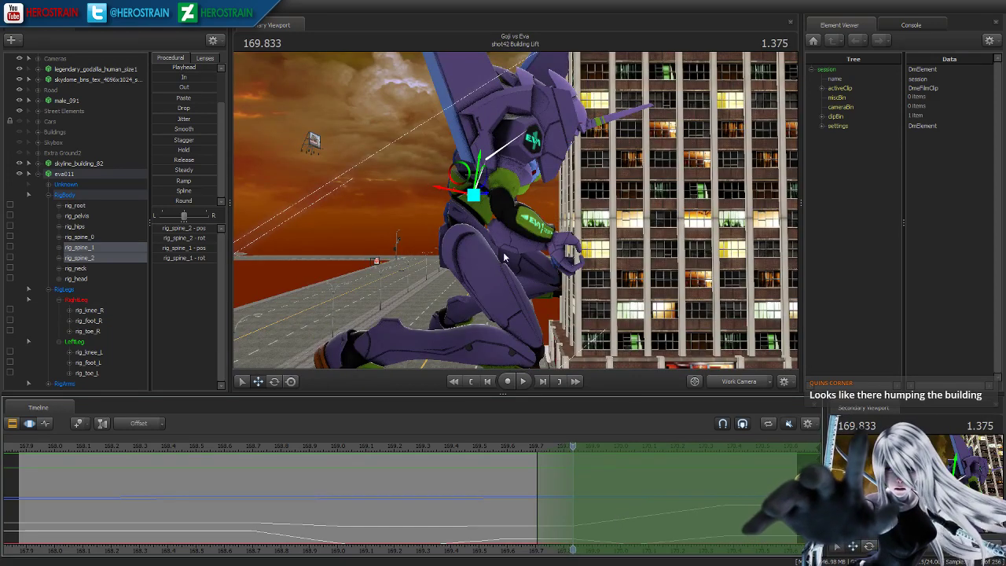
ctrl+click(79, 237)
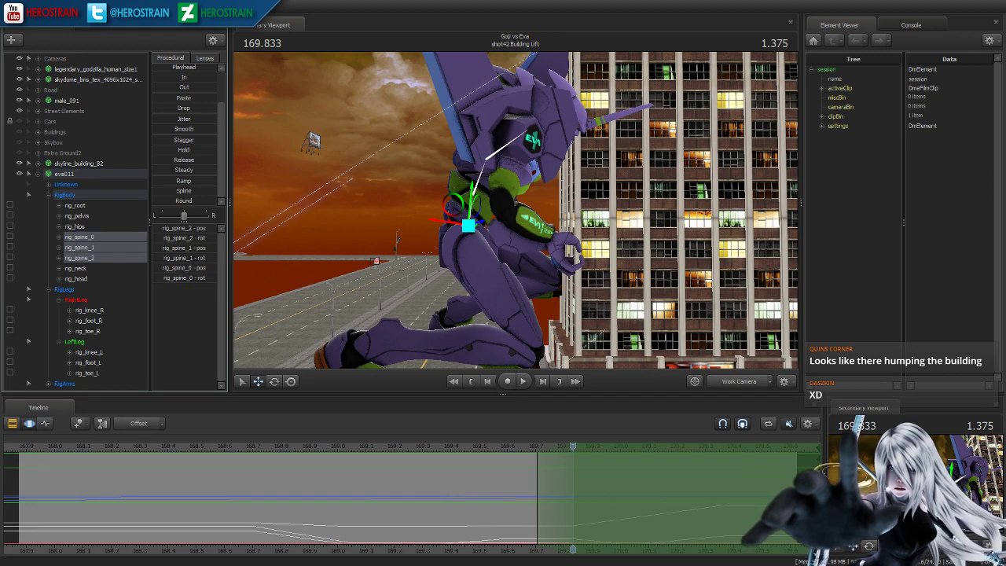
click(181, 202)
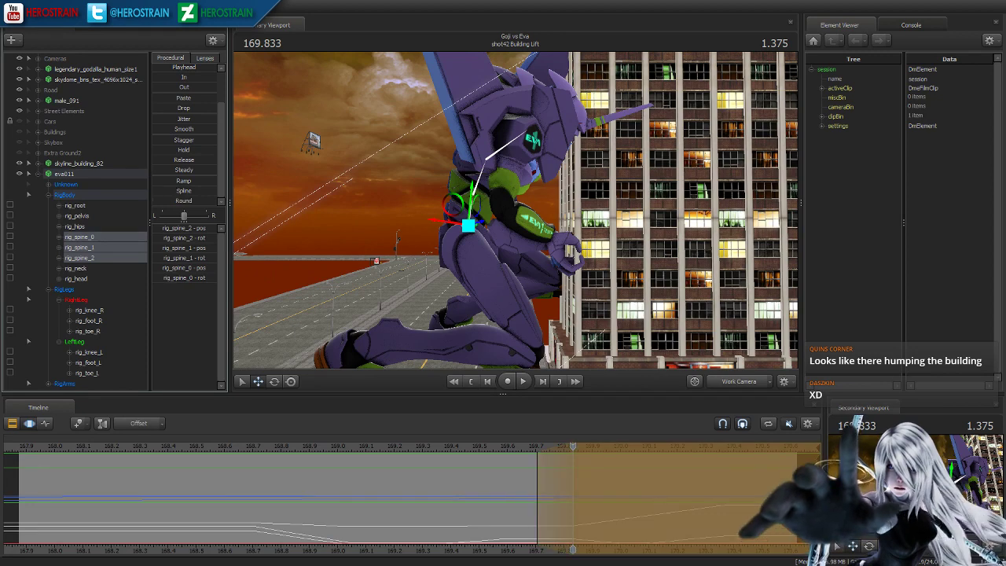
click(180, 77)
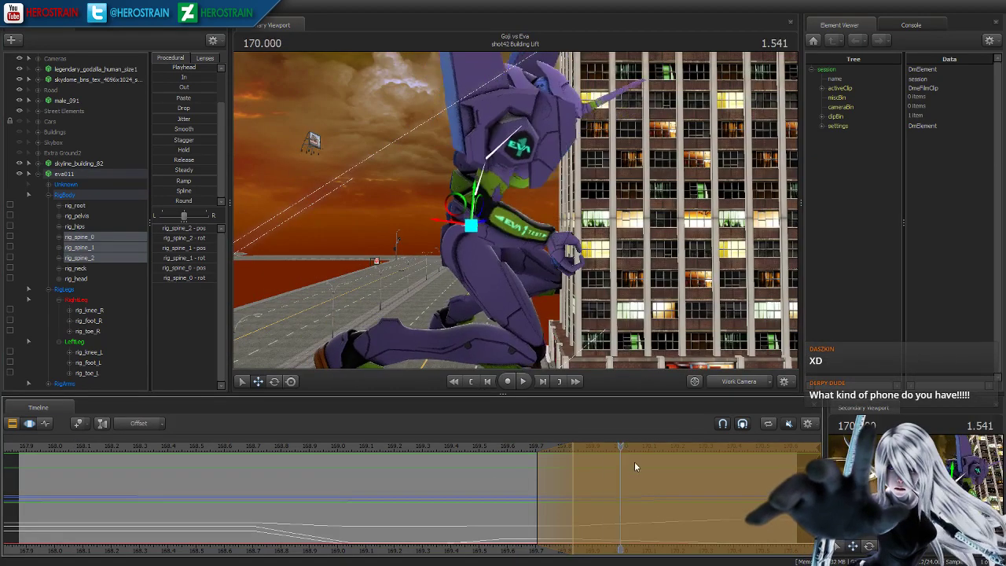
- Raise rig_pelvis at 170.416 with falloff from about 169.83 and the selection open to the end, and play the shot to check it
drag(627, 476, 564, 496)
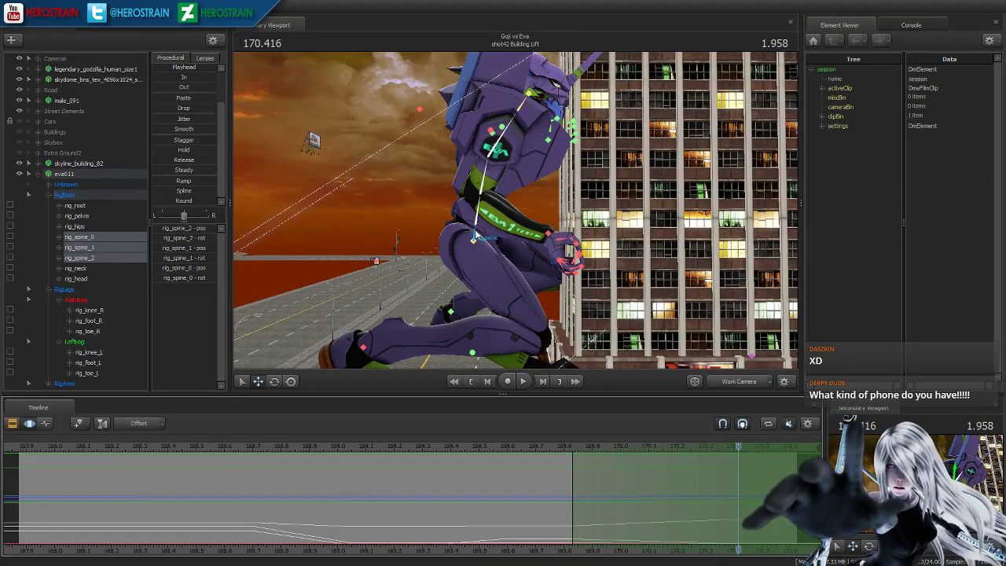
click(476, 235)
drag(470, 275, 473, 241)
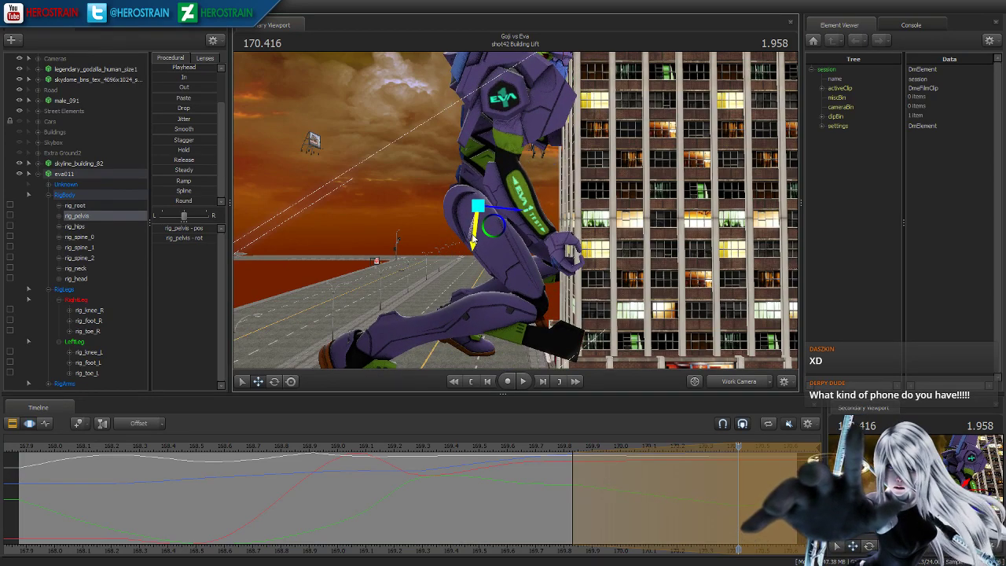
key(space)
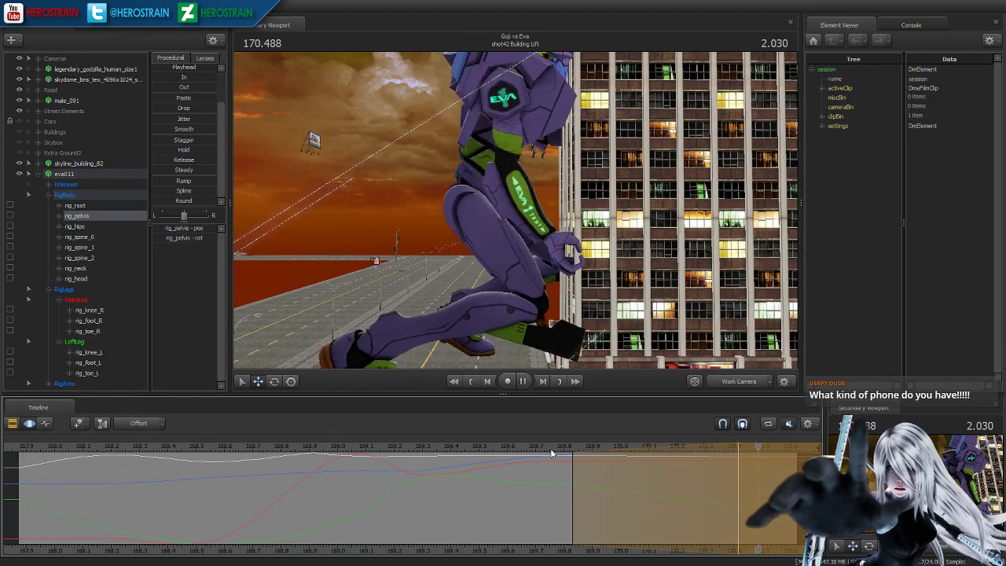
key(space)
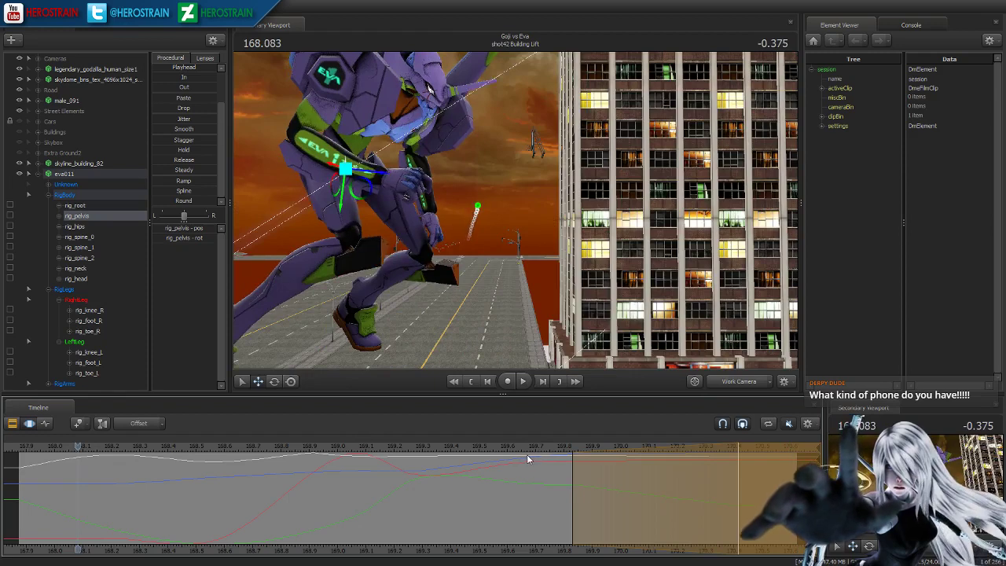
drag(527, 454, 591, 479)
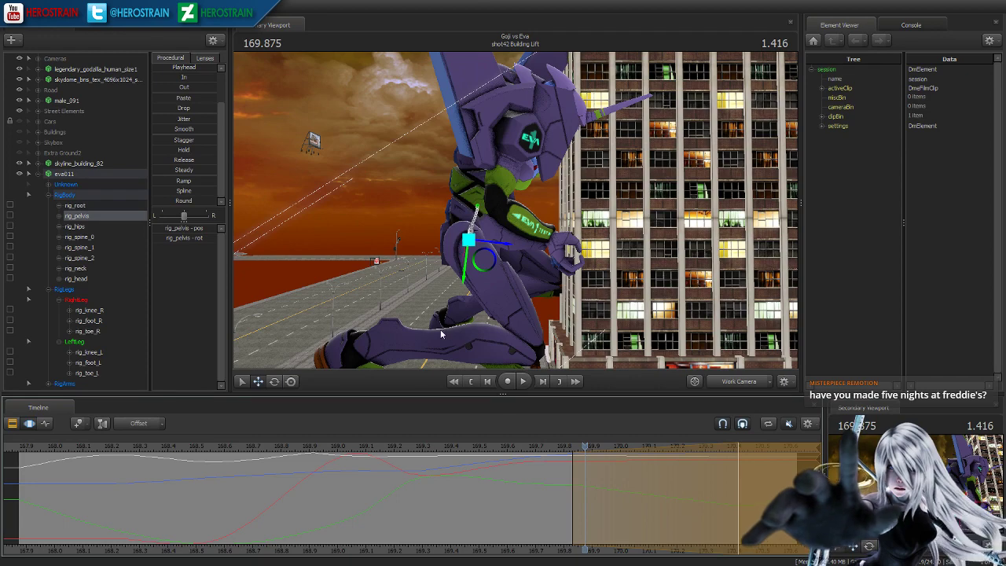
- Try moving rig_foot_R forward toward the building at 169.791 with falloff from about 169.46
drag(438, 288, 453, 343)
click(346, 290)
drag(512, 479, 541, 503)
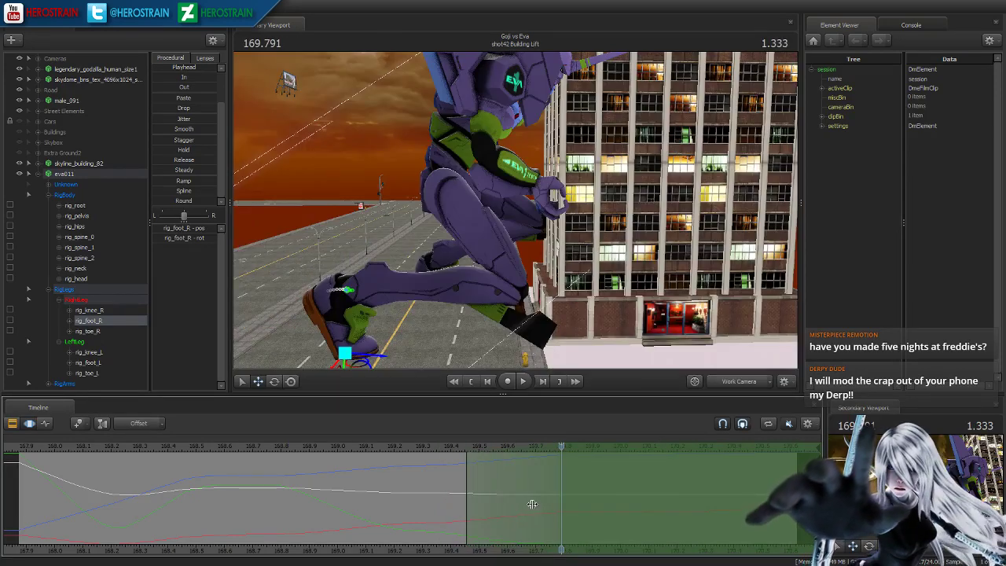
drag(379, 356, 492, 365)
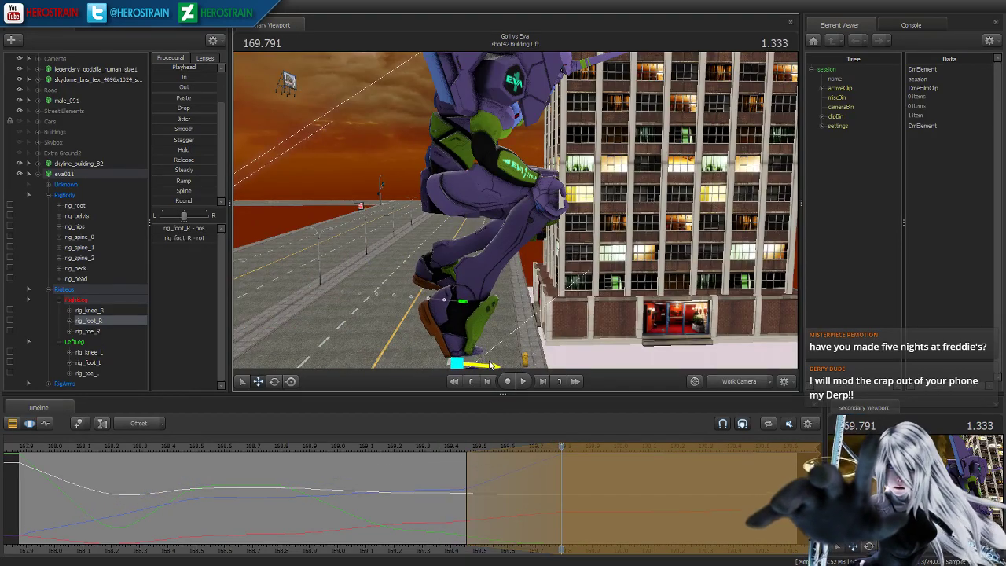
key(ctrl+z)
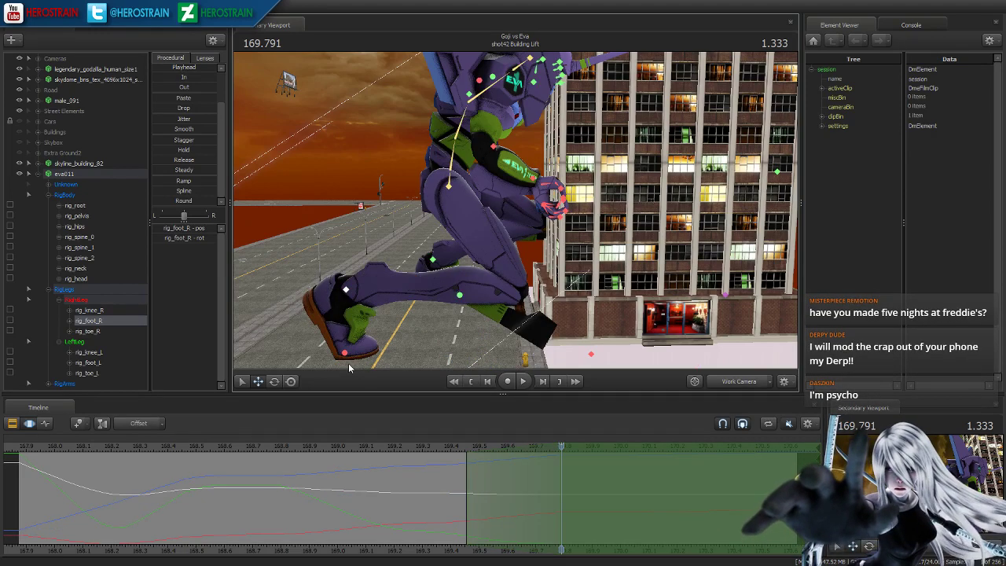
- Try placing rig_foot_R close to the building and raising rig_knee_R at 169.791, with falloff from about 169.46
right_click(351, 348)
click(367, 353)
drag(378, 352, 517, 214)
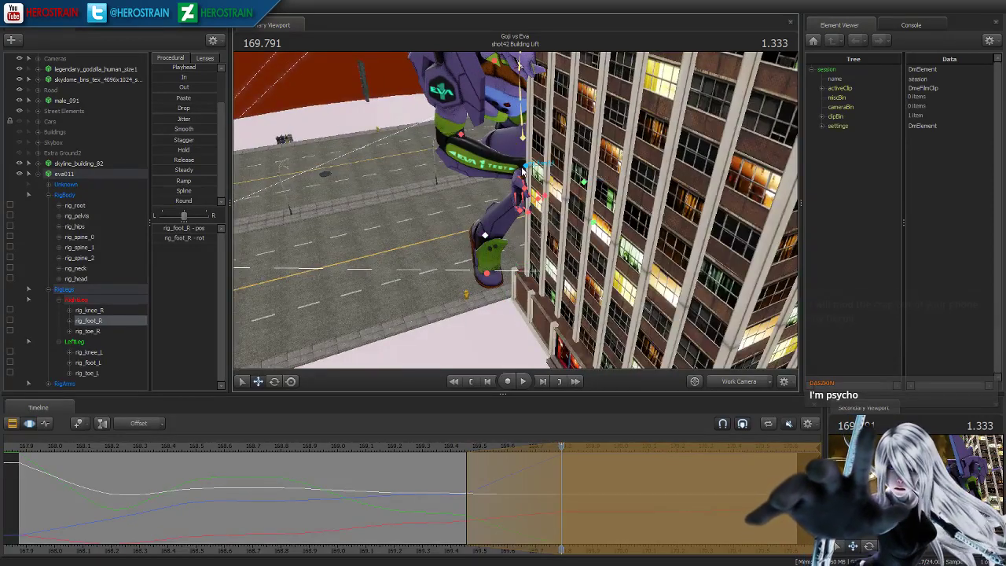
click(460, 135)
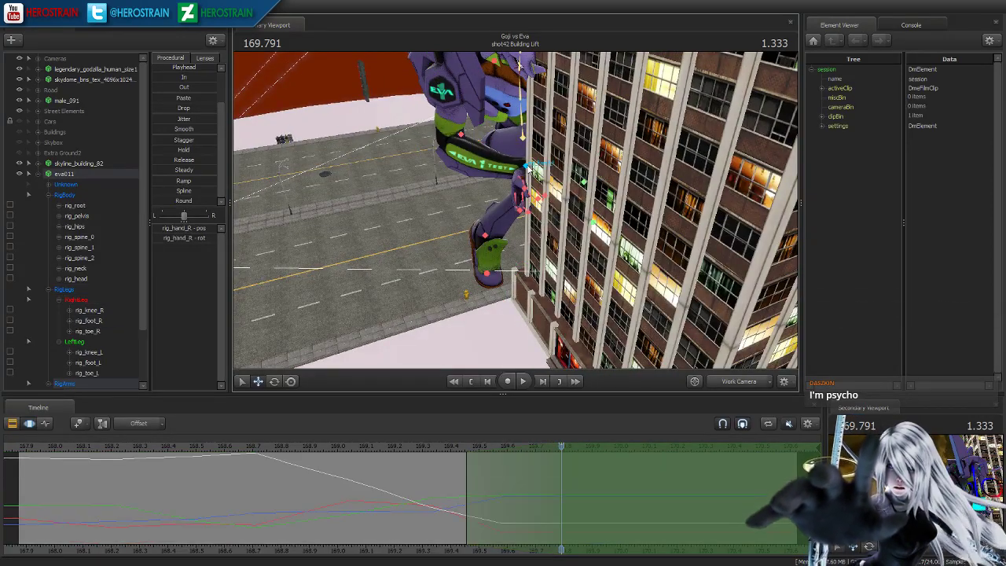
drag(566, 236, 533, 226)
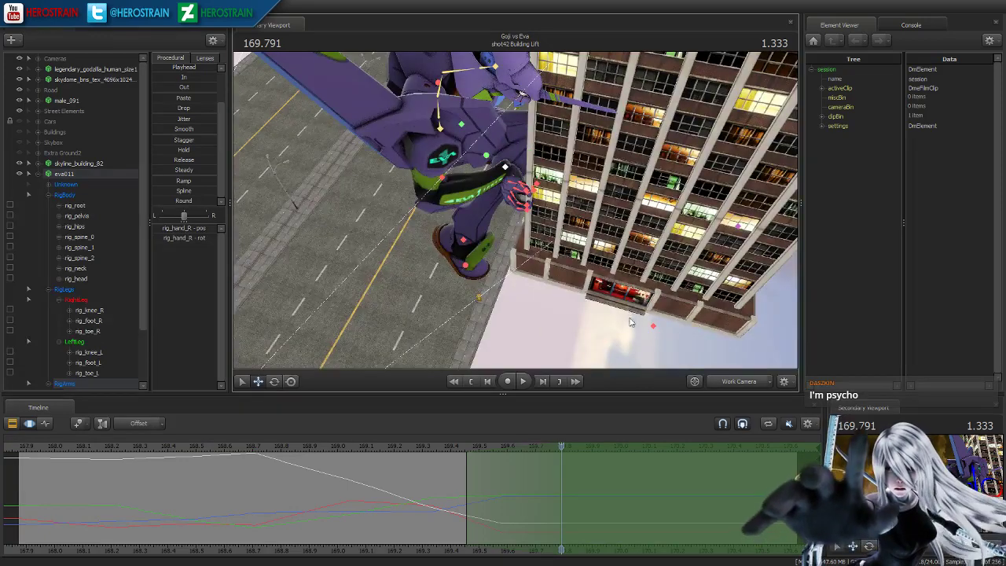
click(652, 326)
drag(651, 326, 511, 212)
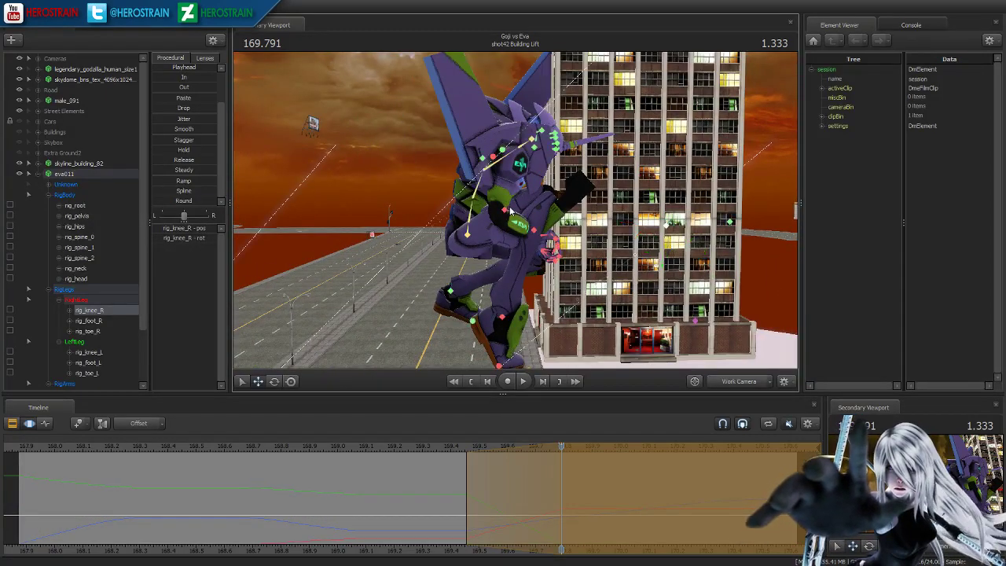
key(ctrl+z)
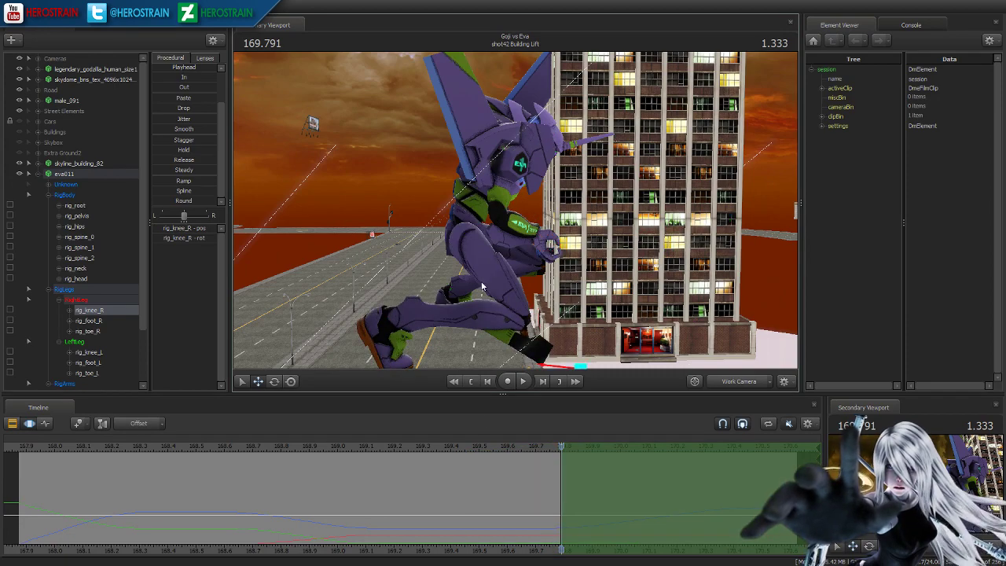
- Rotate rig_collar_R at 170.375 with falloff from about 169.83 and the time selection open to the end
click(433, 457)
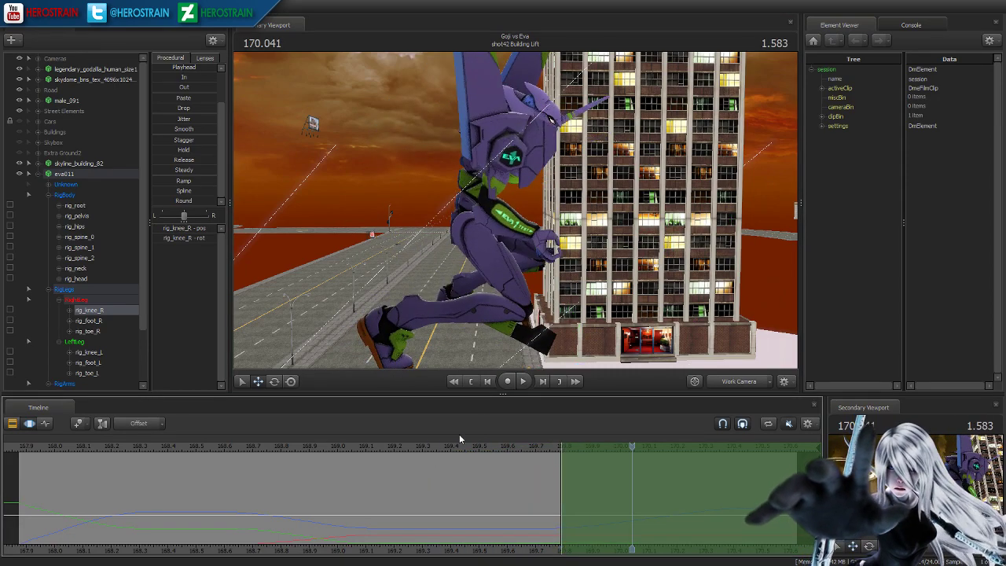
drag(577, 264, 550, 299)
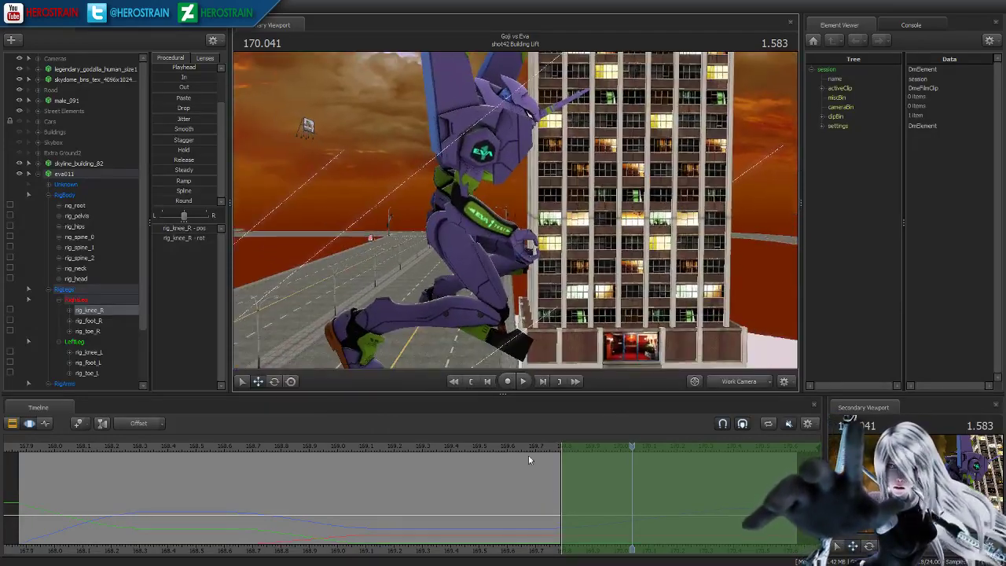
click(597, 448)
drag(680, 462, 752, 474)
drag(515, 213, 516, 214)
click(474, 195)
click(474, 195)
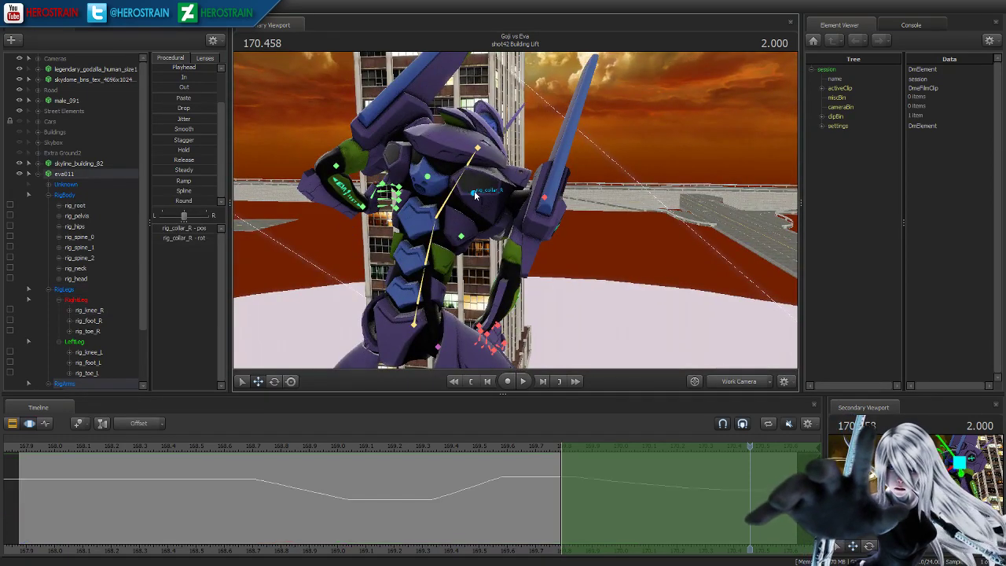
mouse_move(582, 489)
mouse_down()
mouse_move(564, 489)
mouse_move(751, 489)
mouse_move(564, 482)
mouse_up()
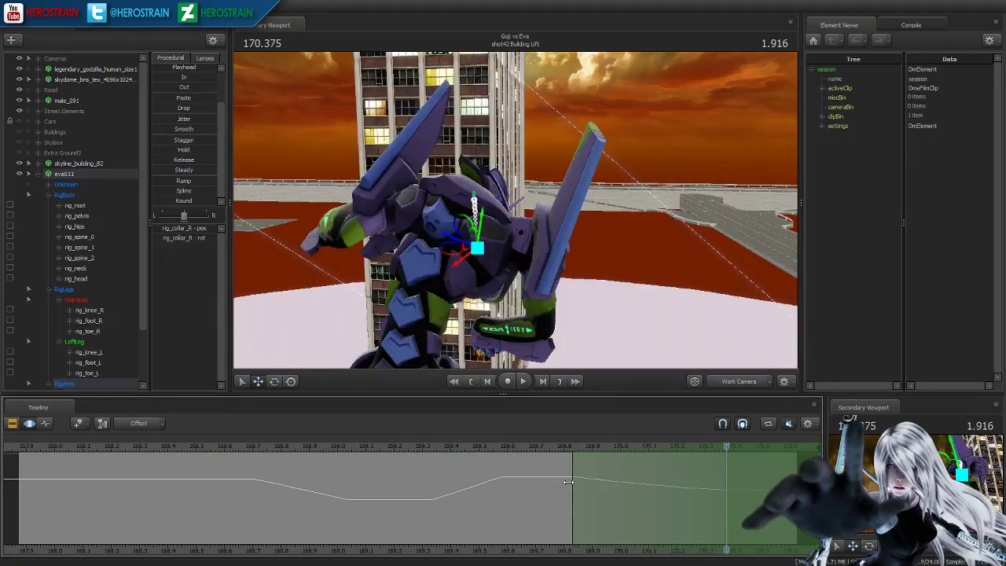
key(e)
drag(501, 220, 362, 245)
alt+drag(514, 226, 503, 184)
click(464, 239)
click(478, 254)
click(531, 191)
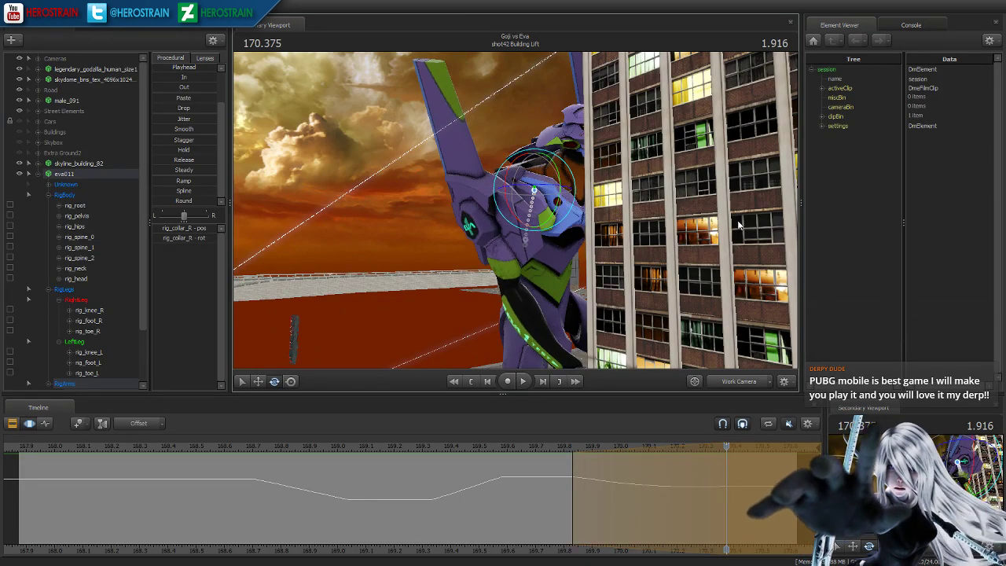
- Smooth rig_collar_R, rig_spine_0, rig_spine_1 and rig_spine_2 between about 169.79 and 170.42, with falloff to 169.67 and 170.54, and check the playback
click(71, 198)
scroll(90, 298, down, 2)
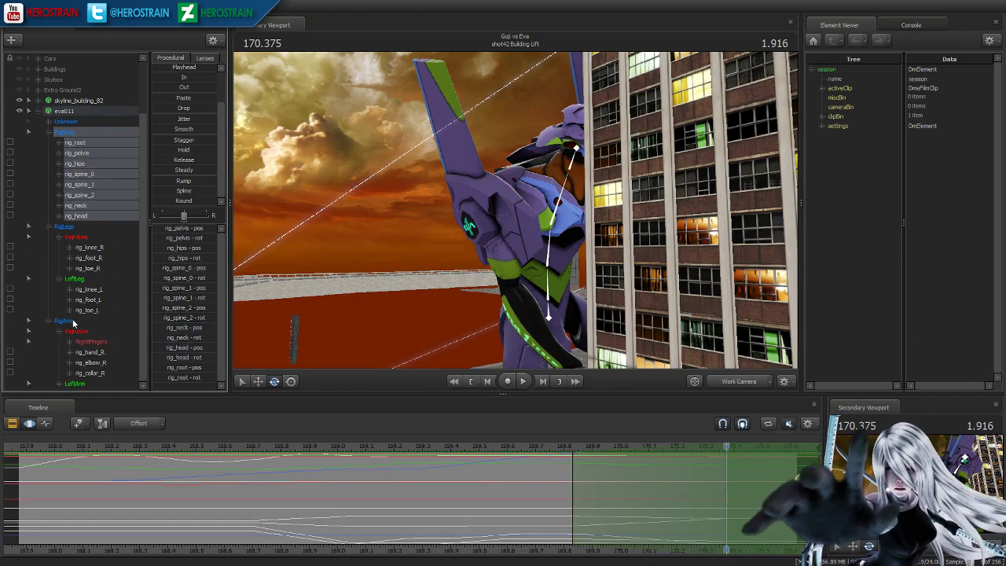
ctrl+click(69, 321)
drag(564, 510, 733, 511)
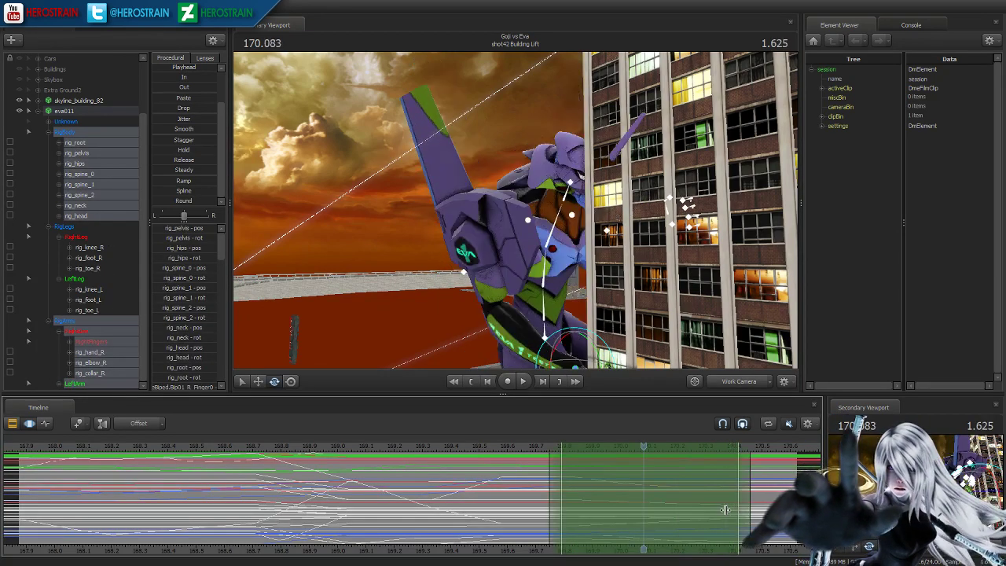
click(527, 224)
ctrl+click(85, 194)
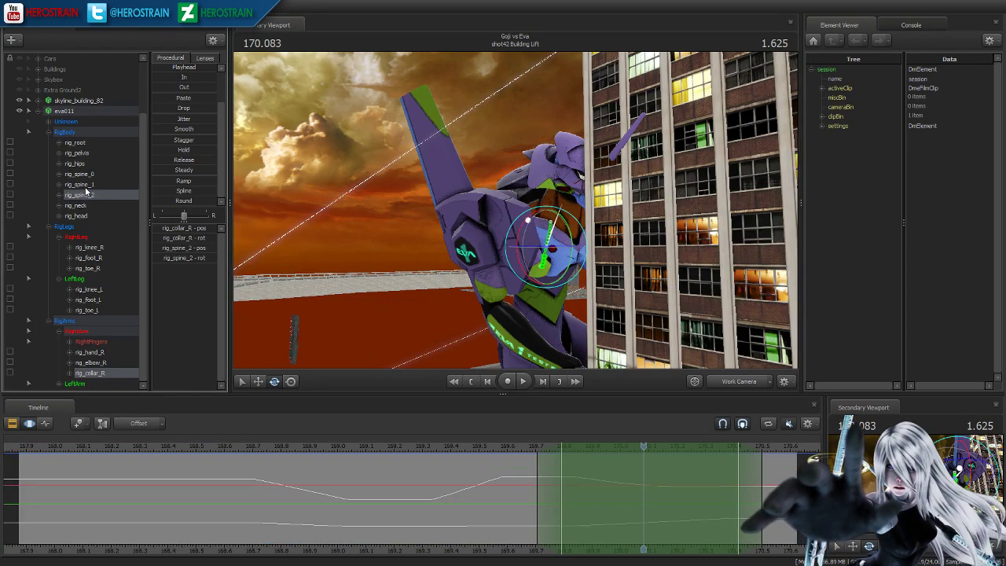
ctrl+click(86, 185)
ctrl+click(86, 176)
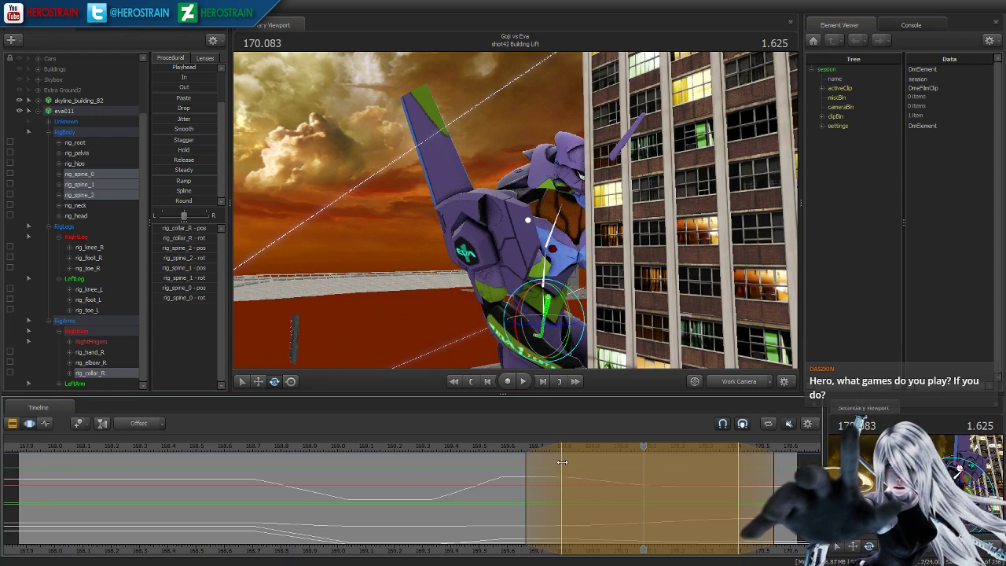
key(space)
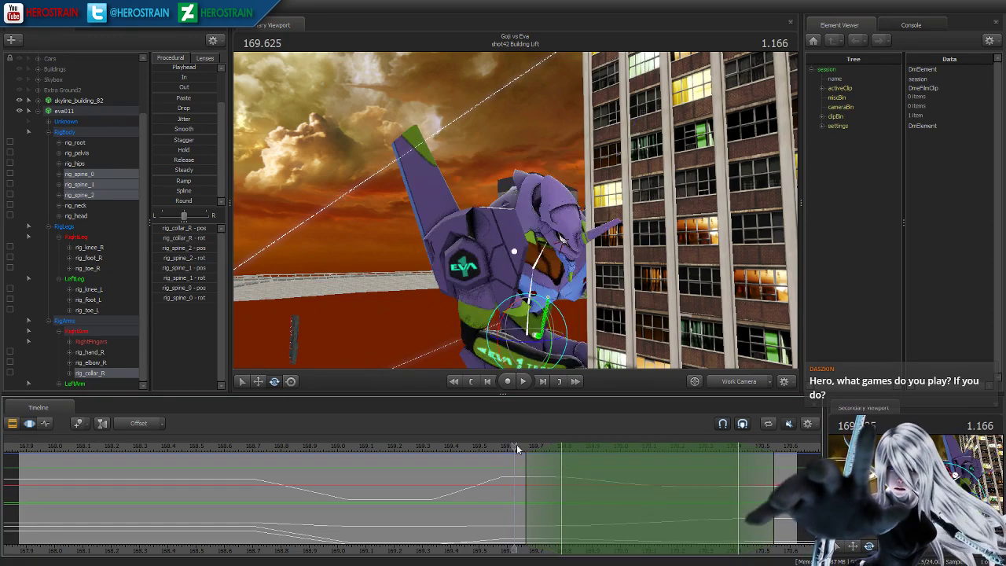
alt+drag(543, 344, 589, 363)
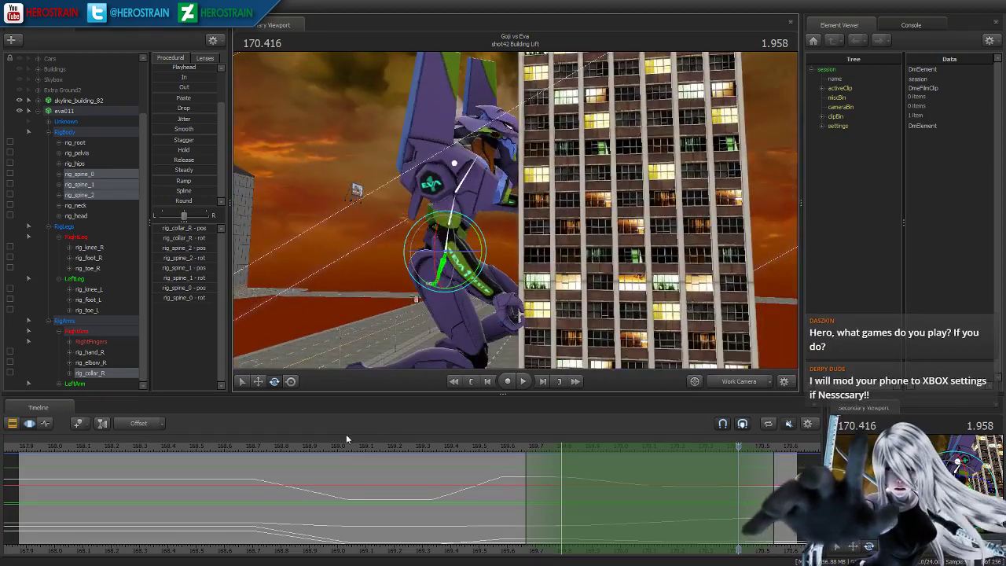
key(space)
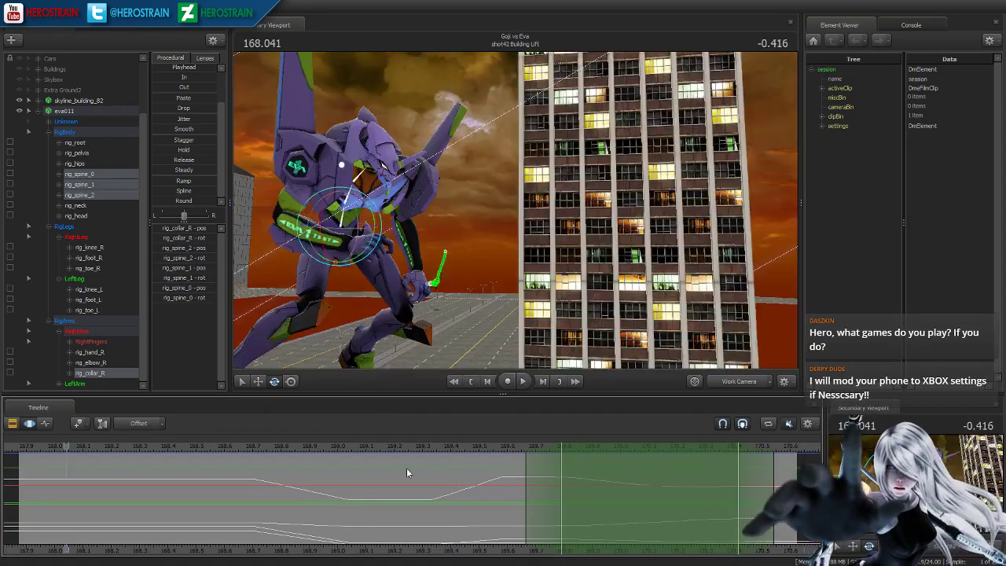
- Shift all of eva011's motion from 169.708 later in time, starting the held selection at about 169.92 with falloff from about 169.58
click(430, 446)
drag(431, 445, 535, 470)
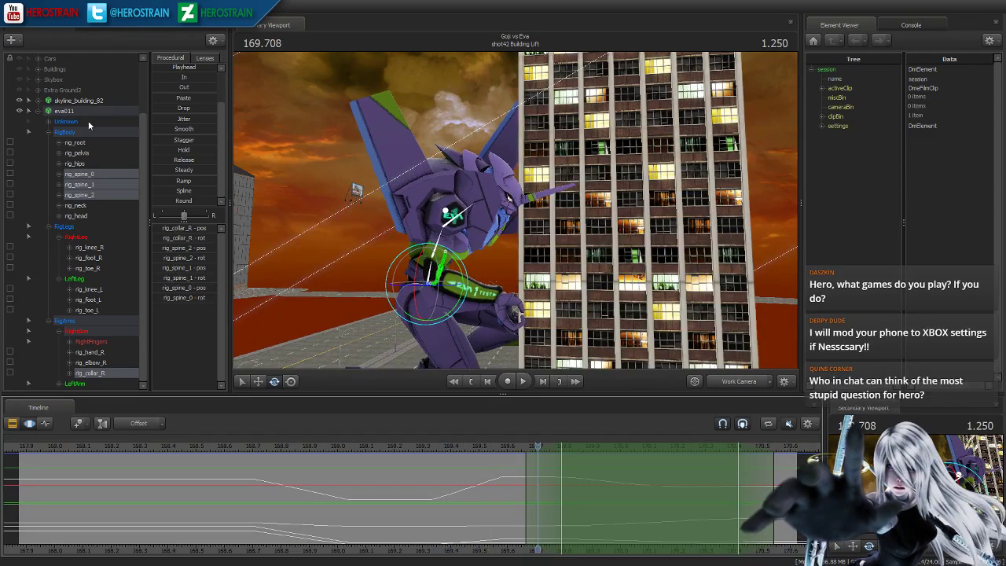
click(84, 115)
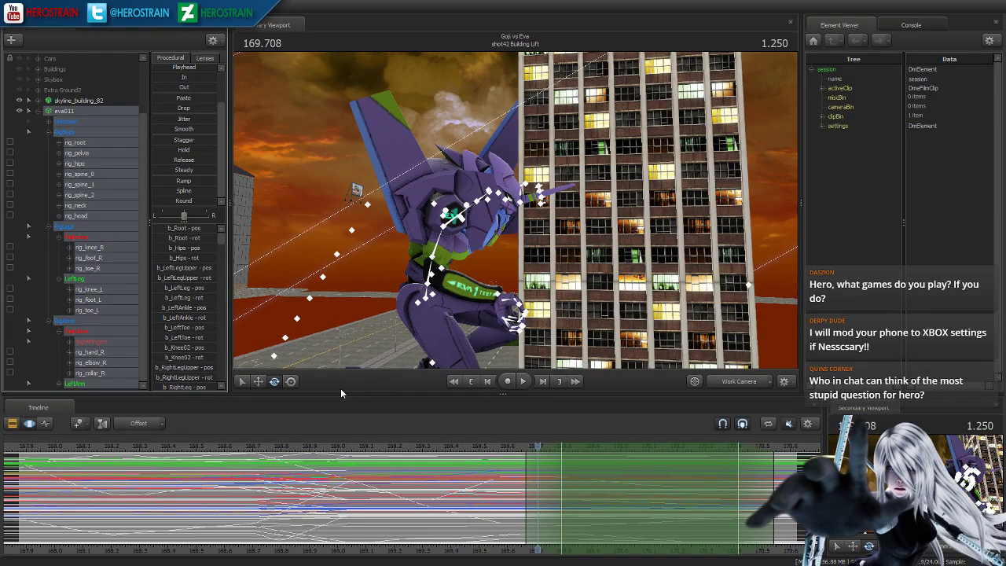
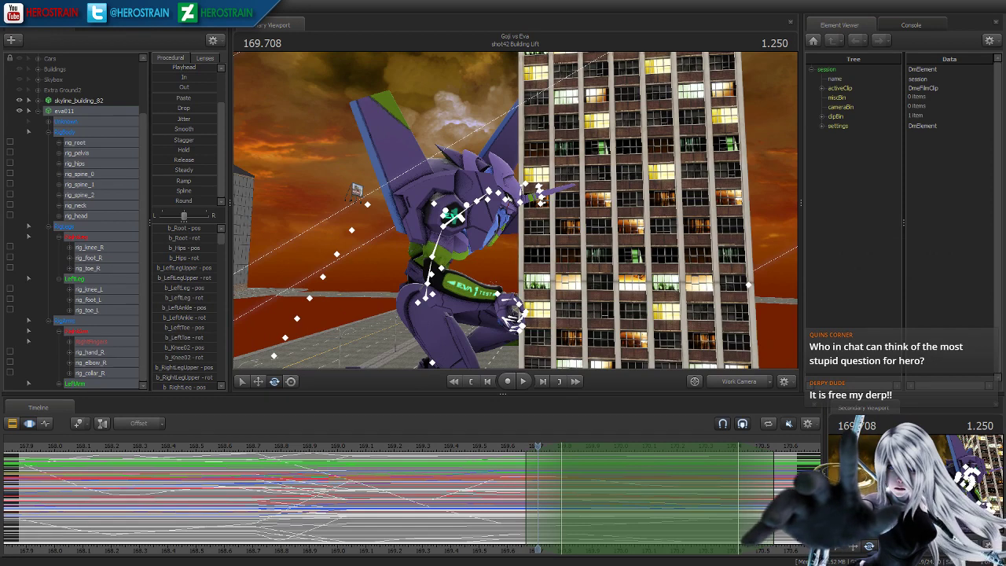
drag(535, 480, 760, 502)
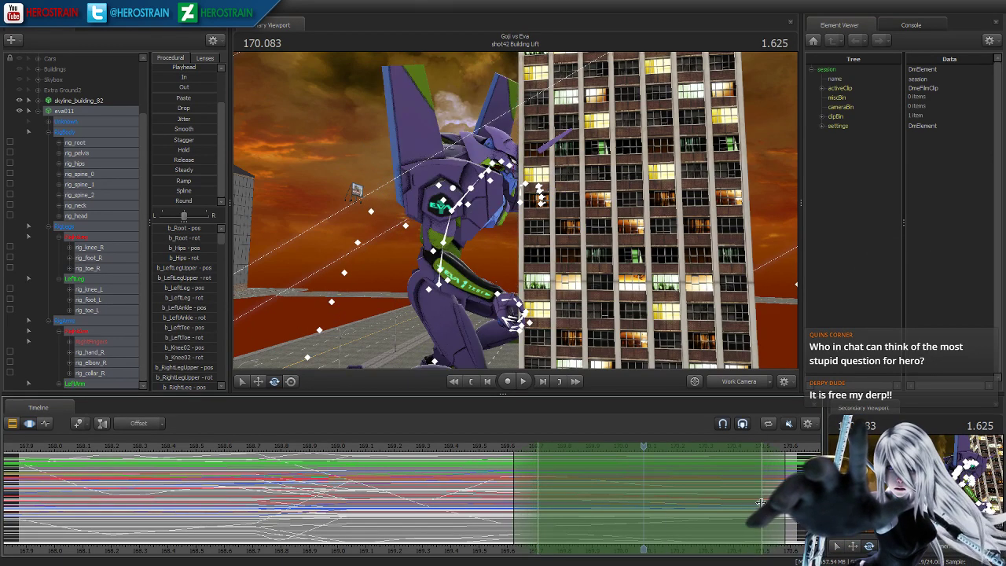
drag(537, 490, 561, 490)
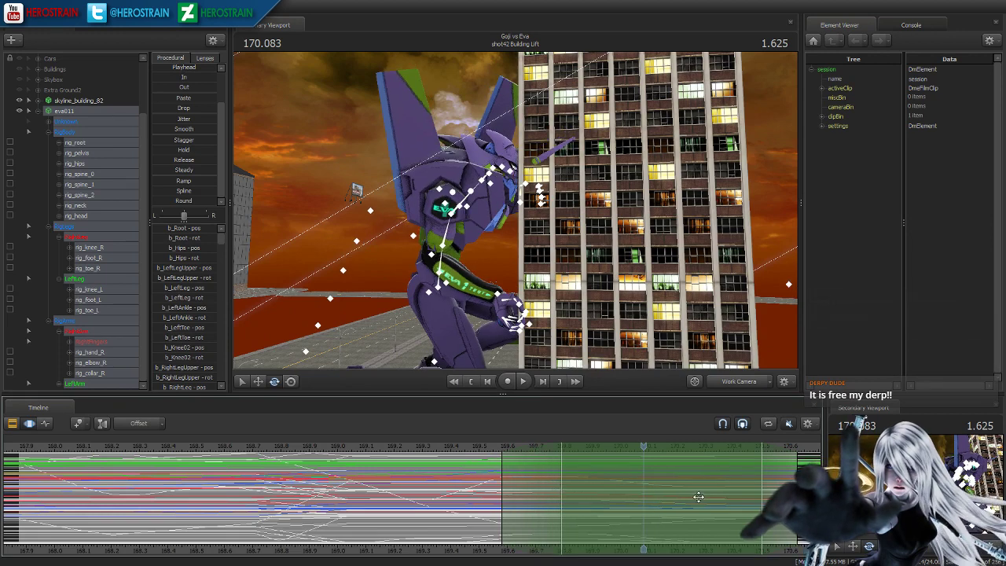
drag(694, 496, 711, 496)
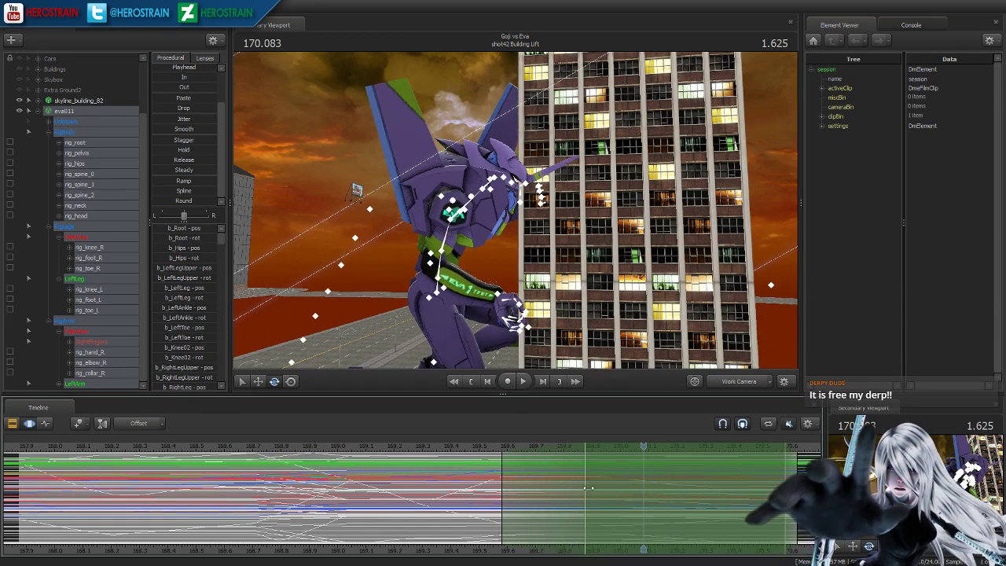
drag(594, 487, 595, 487)
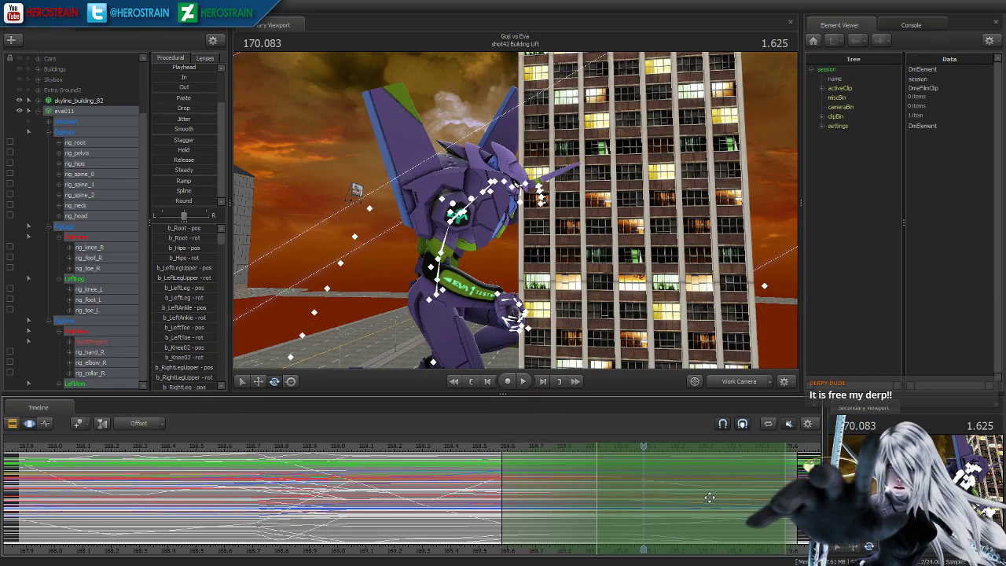
drag(708, 497, 713, 496)
- Smooth all eva011 controls between about 169.58 and 170.04, with falloff from 169.46 to 170.17, and play the shot to check it
drag(500, 490, 629, 492)
shift+scroll(618, 462, up, 2)
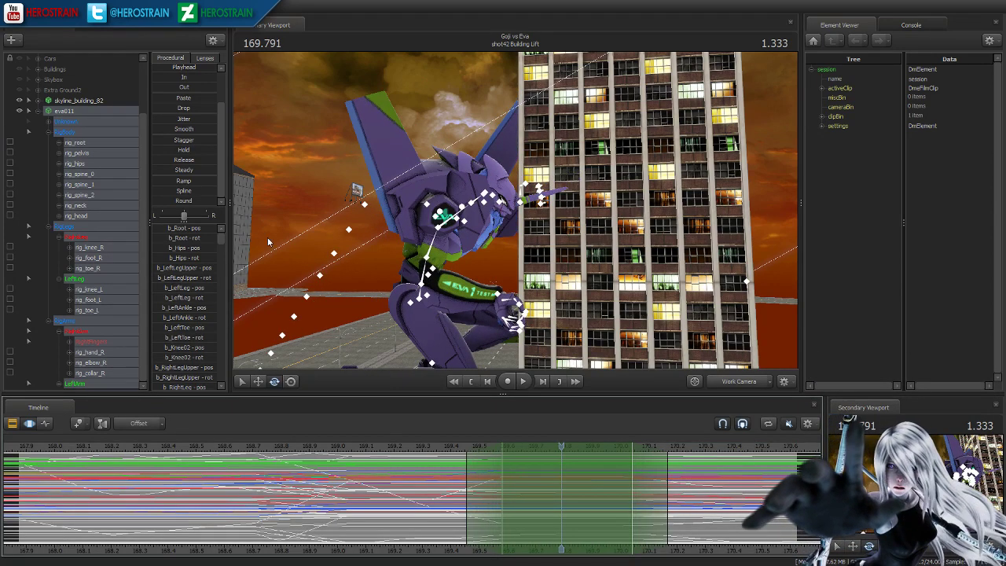
click(176, 134)
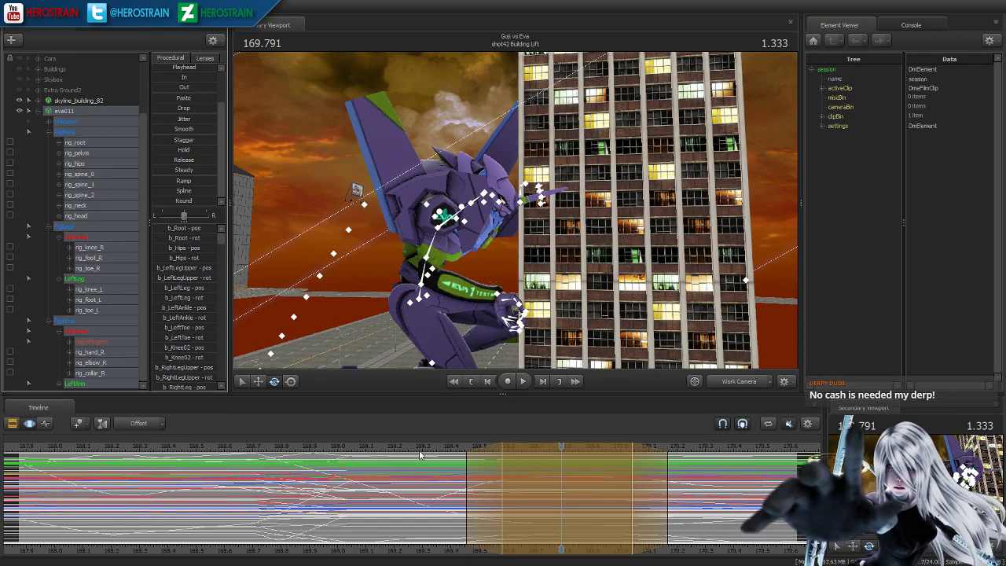
key(space)
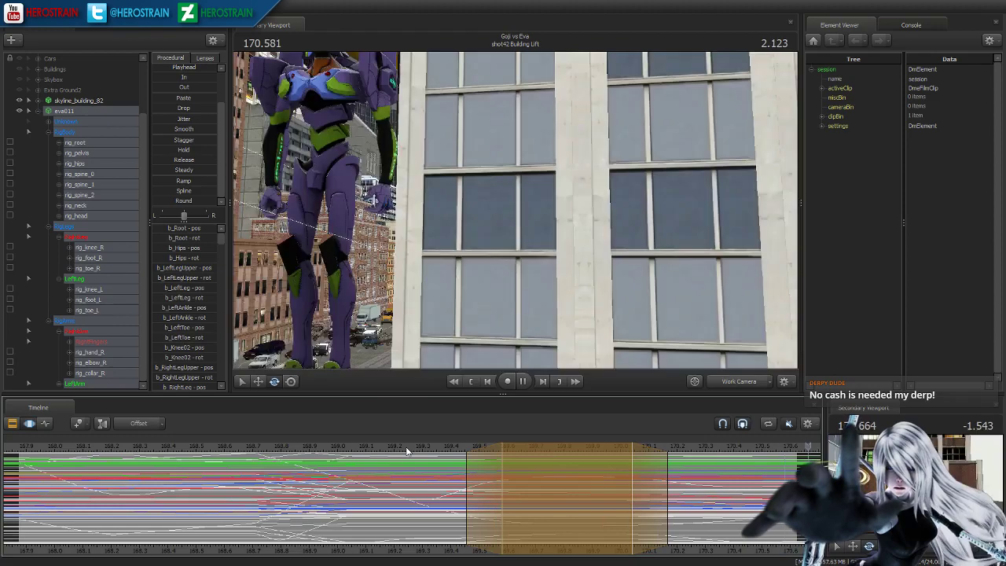
drag(407, 451, 232, 491)
drag(434, 312, 516, 211)
key(s)
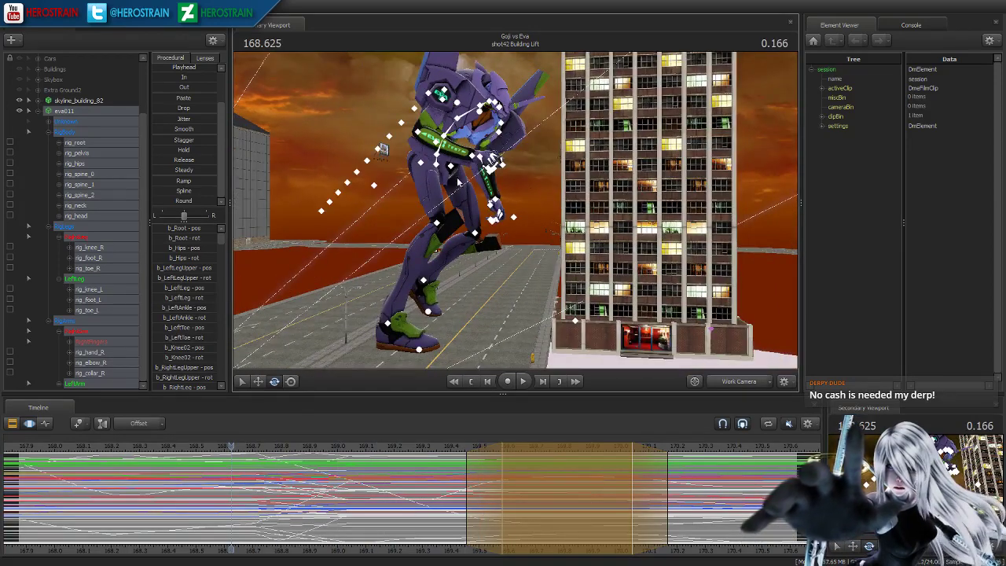
key(space)
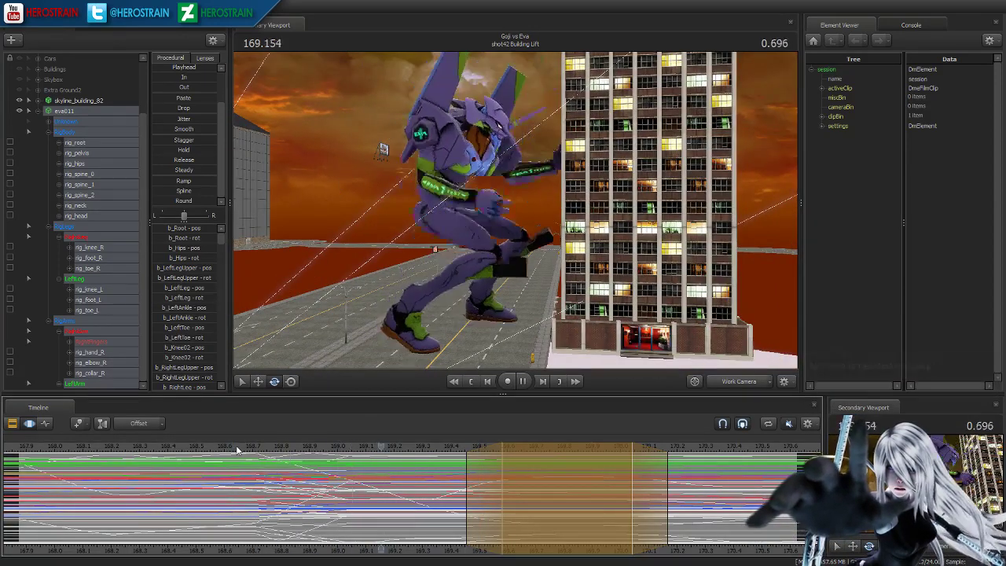
click(244, 448)
drag(253, 454, 515, 507)
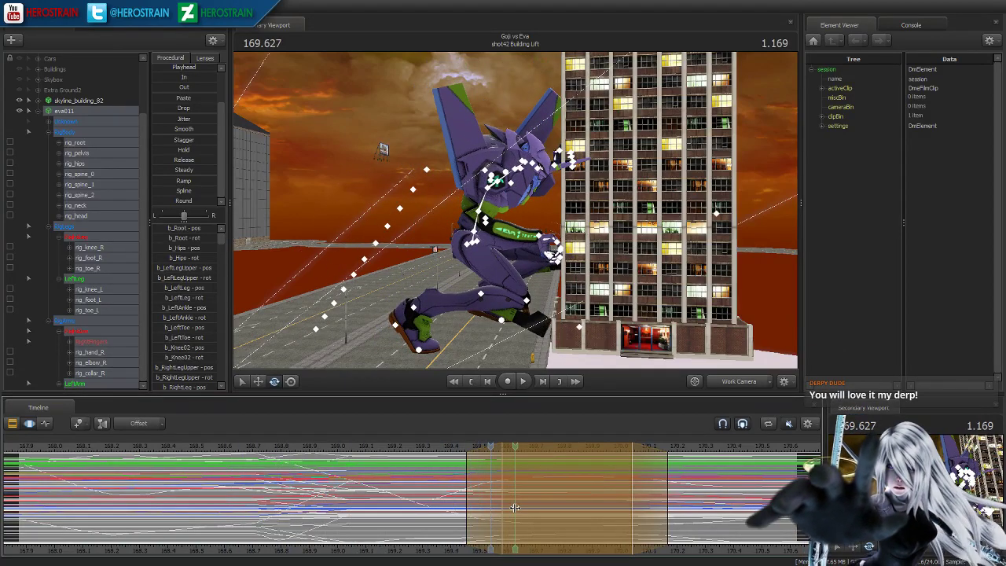
- Lower rig_hand_R at 169.375 with falloff from about 169.04 to 169.71
shift+drag(515, 508, 657, 515)
drag(450, 493, 408, 493)
drag(542, 224, 507, 203)
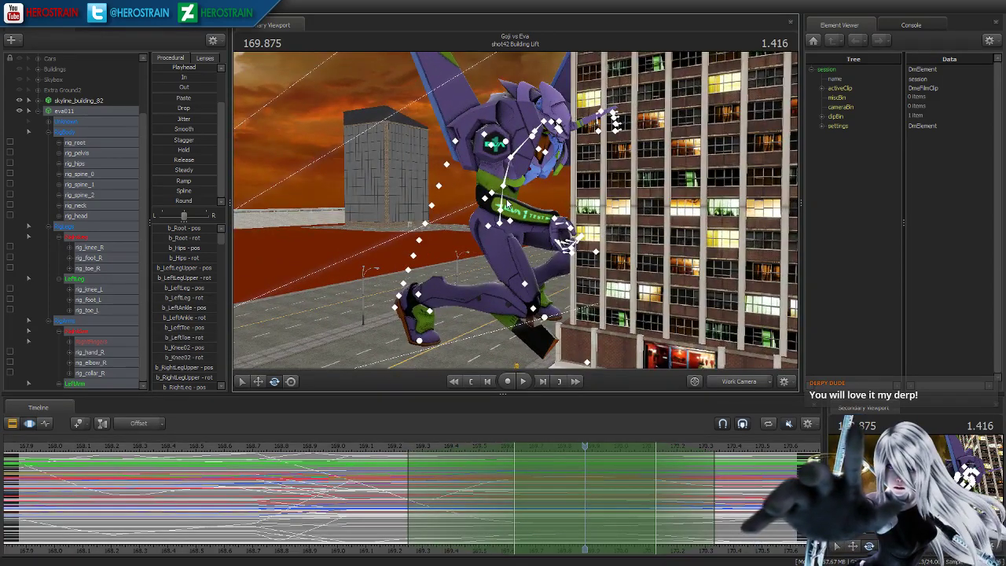
click(477, 212)
ctrl+click(554, 218)
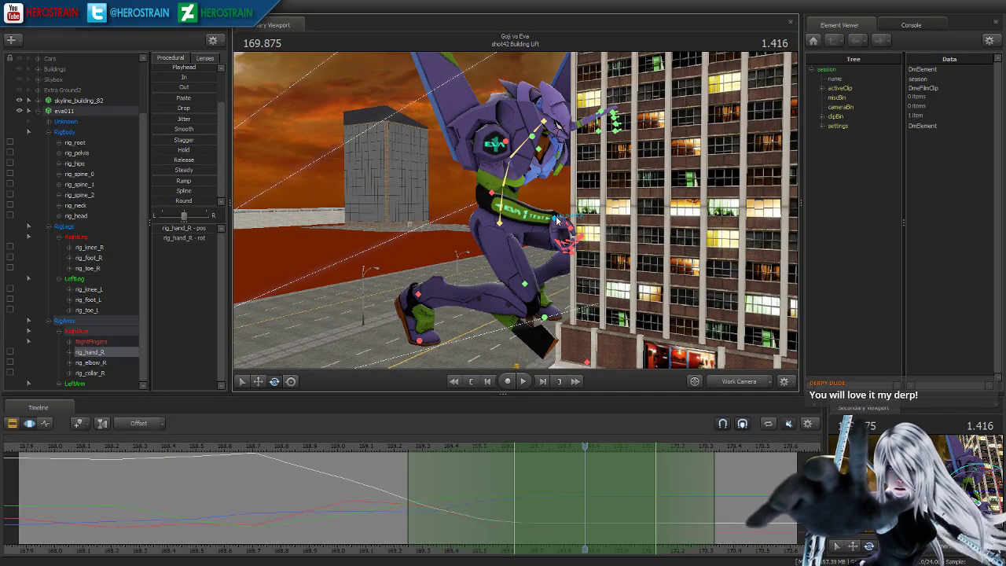
alt+drag(495, 226, 519, 208)
drag(333, 434, 441, 483)
ctrl+click(437, 195)
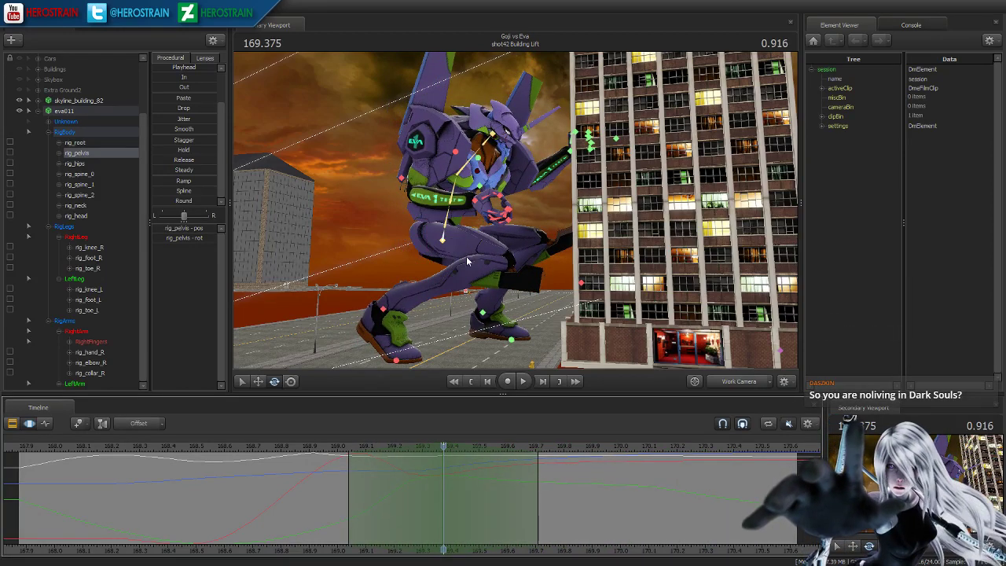
ctrl+click(473, 227)
drag(473, 237, 472, 250)
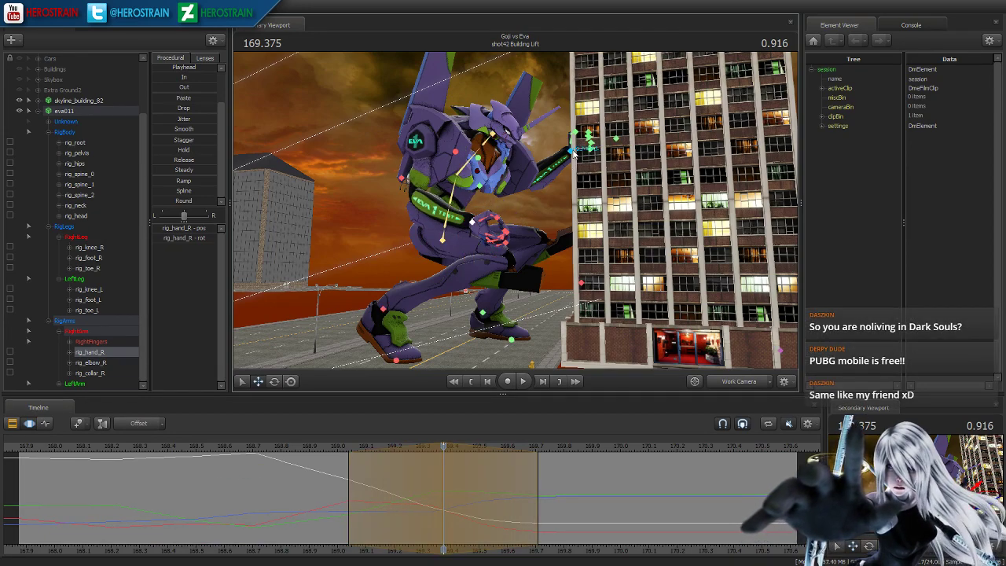
- Inspect the left hand and collars, rotate rig_spine_1 at 169.375 with falloff from about 169.04 to 169.71, and check the playback
ctrl+click(573, 153)
alt+drag(571, 154, 621, 174)
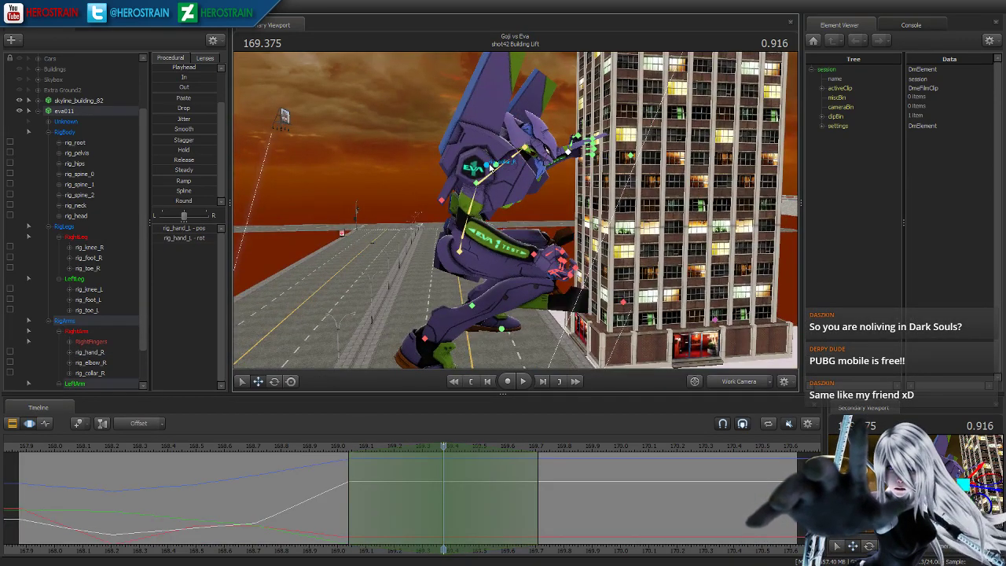
ctrl+click(491, 168)
alt+drag(491, 167, 562, 232)
ctrl+click(472, 178)
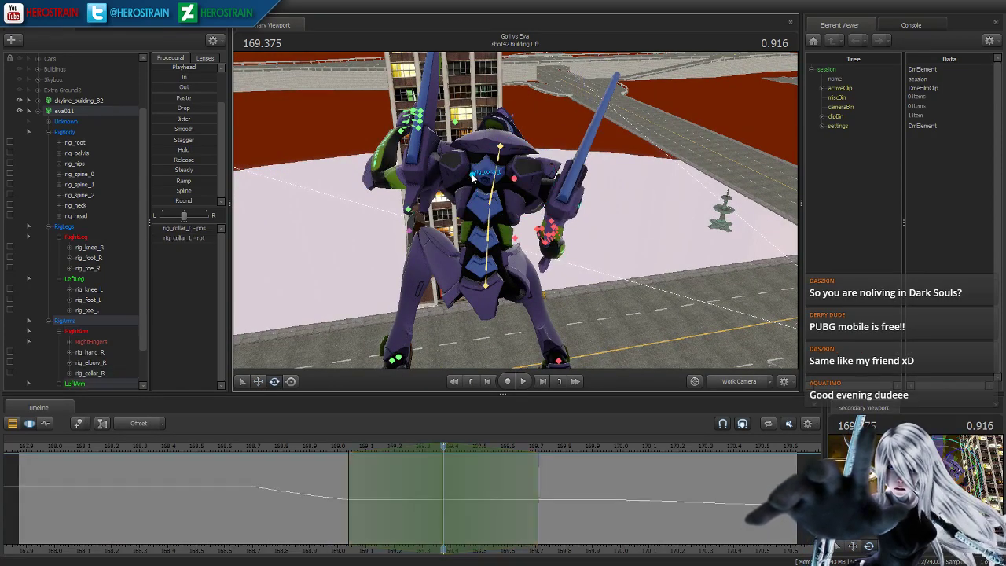
alt+drag(473, 177, 527, 213)
click(524, 213)
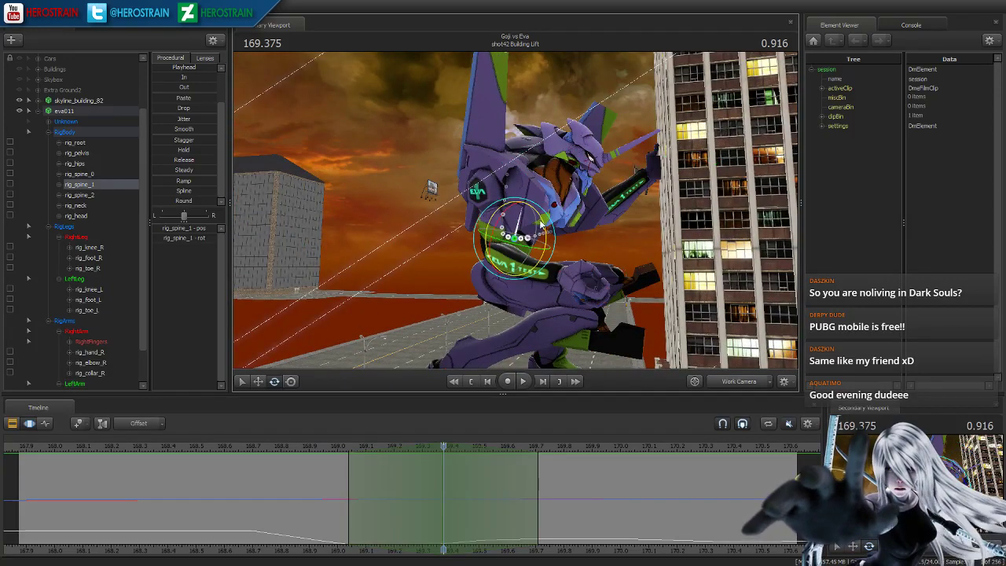
key(space)
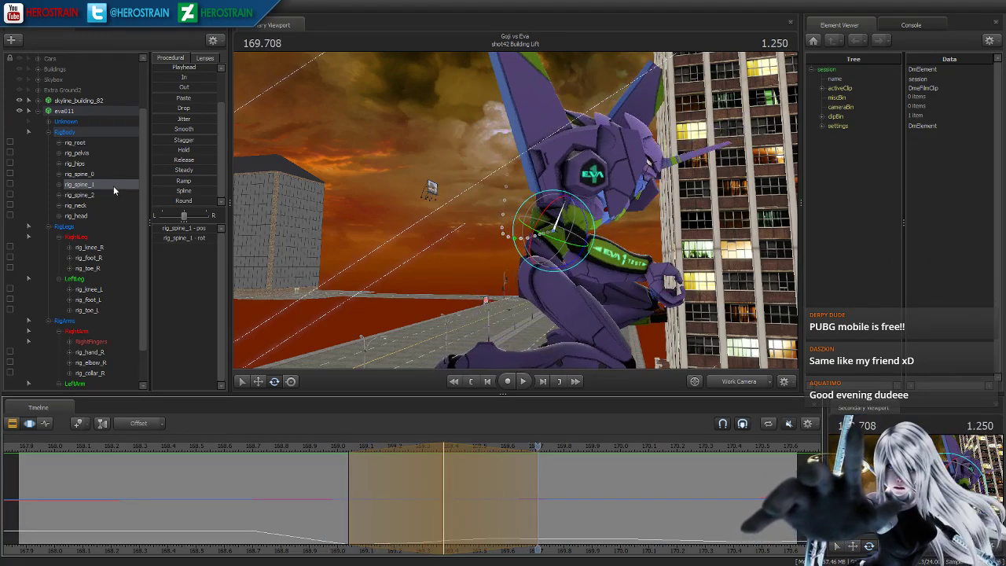
- Smooth RigBody, rig_collar_R and rig_collar_L between about 169.04 and 169.79, with falloff from about 168.96 to 169.88
click(94, 131)
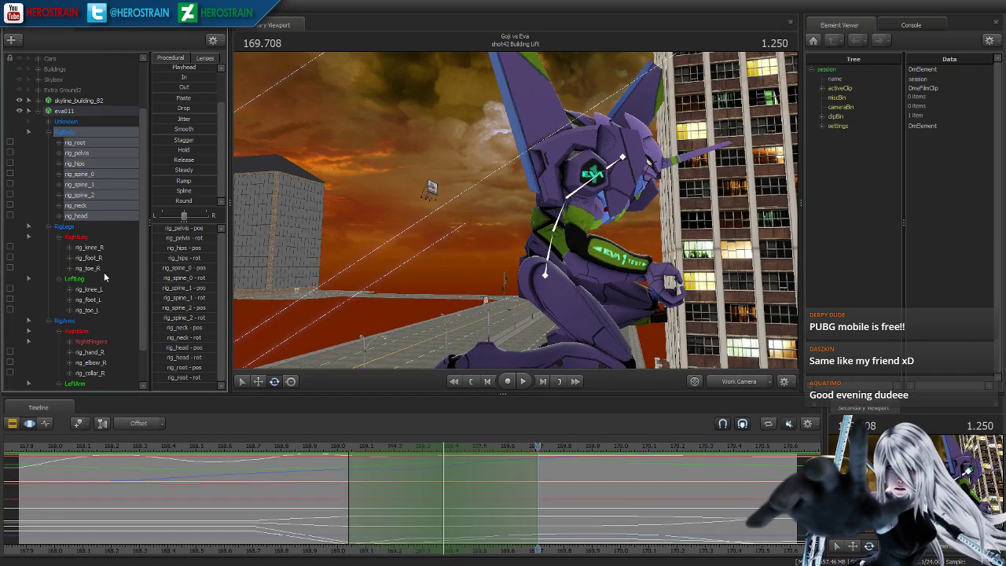
ctrl+click(94, 372)
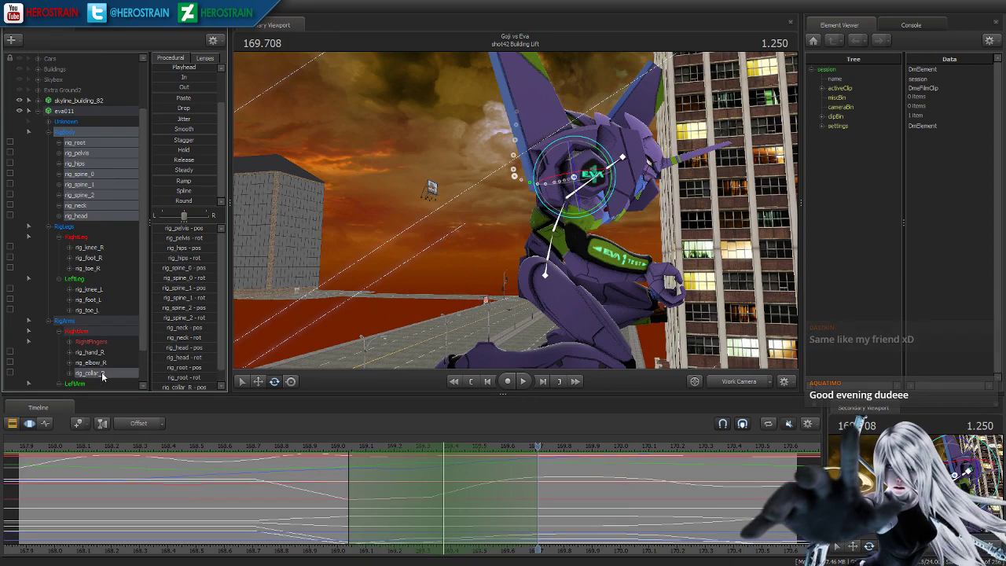
scroll(103, 378, down, 2)
ctrl+click(106, 384)
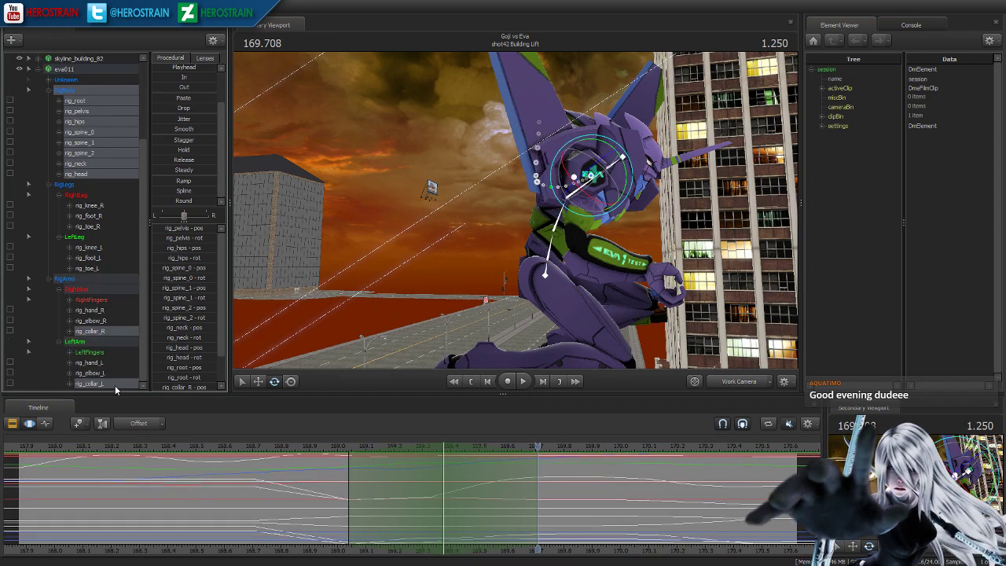
shift+drag(347, 501, 560, 512)
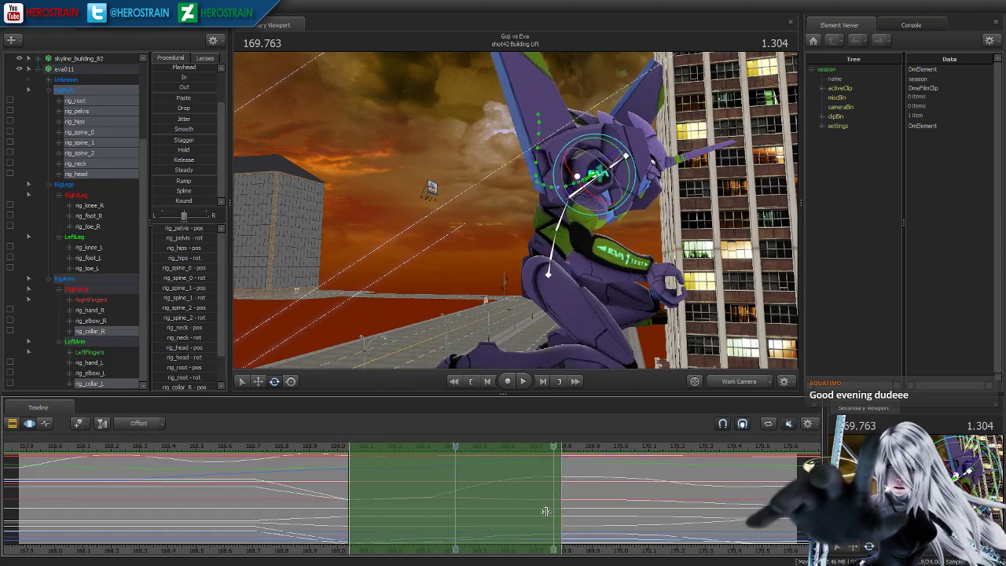
shift+scroll(546, 511, up, 2)
drag(192, 130, 466, 185)
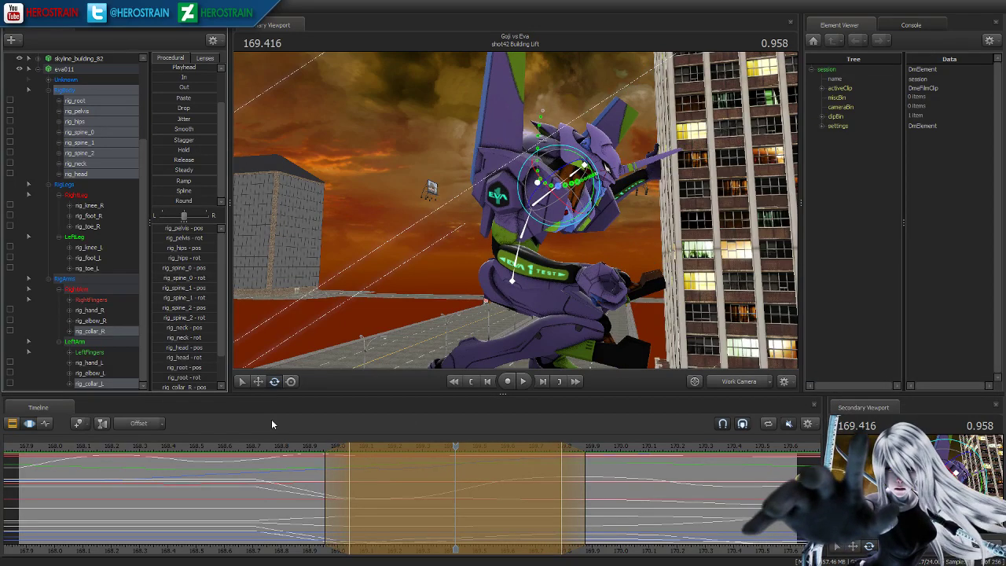
- Smooth RigBody and both collars between about 168.66 and 168.91, with falloff from 168.58 to 169.0, and play the shot from its start
drag(280, 510, 242, 510)
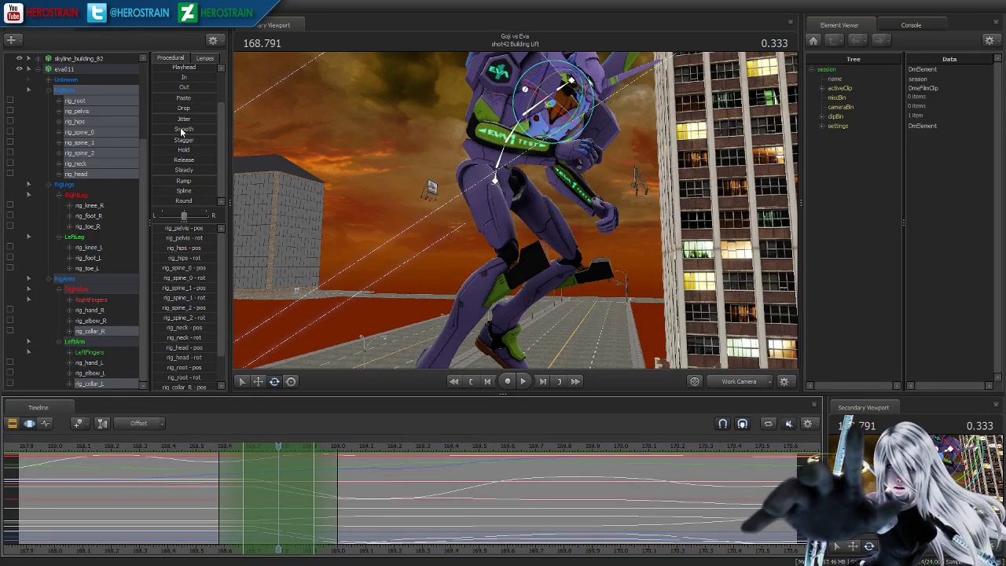
drag(182, 132, 336, 148)
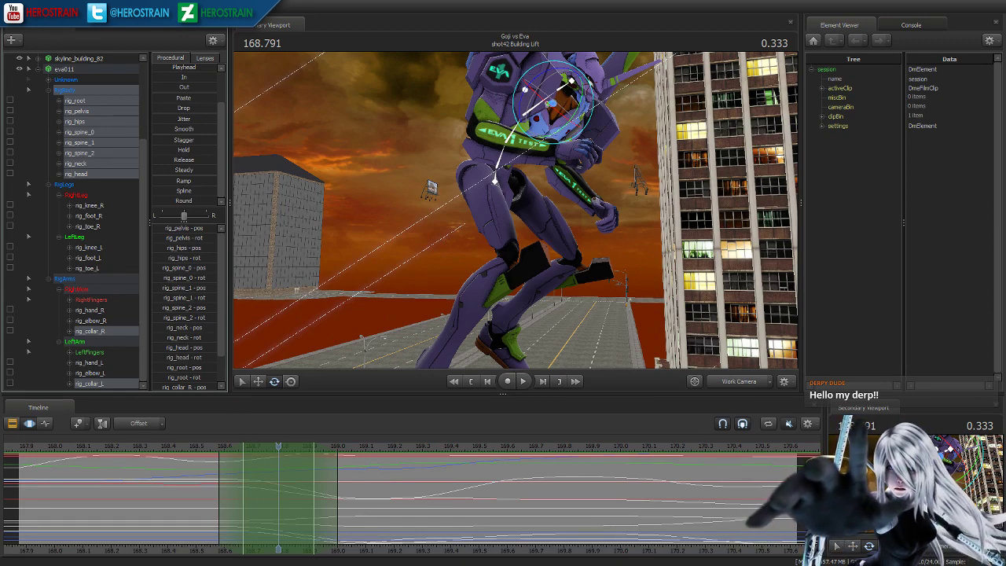
click(184, 448)
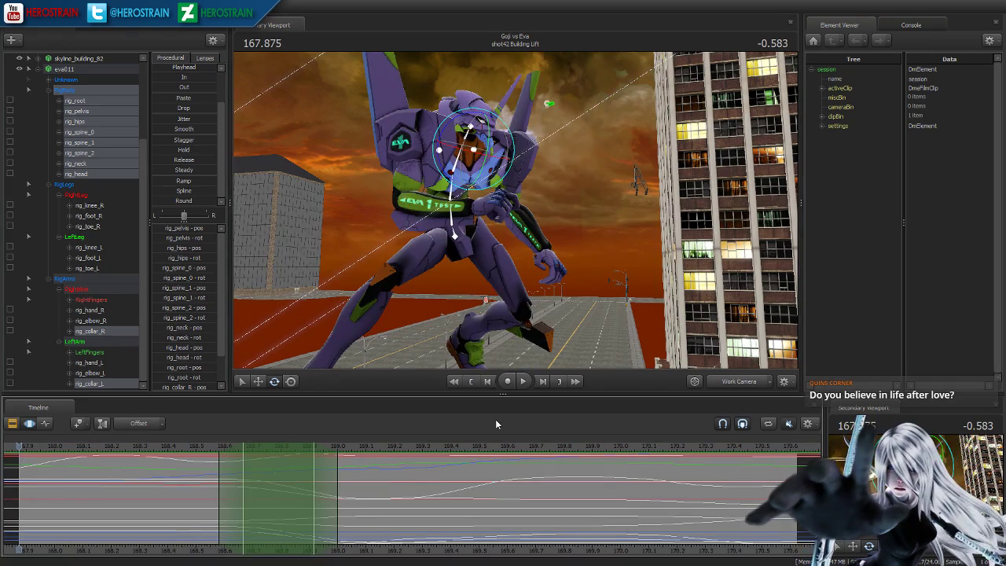
key(space)
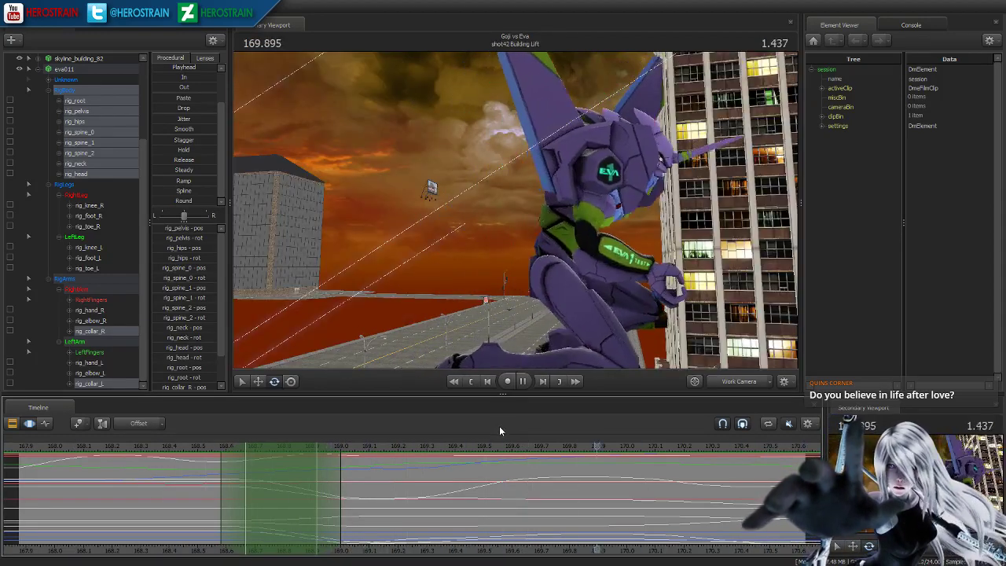
- Select rig_pelvis, set the time selection to about 169.25–170.0 with falloff on both ends, and return to the shot's start
key(space)
drag(353, 448, 511, 504)
click(560, 282)
drag(592, 503, 543, 503)
drag(403, 448, 795, 515)
drag(726, 516, 464, 477)
click(470, 381)
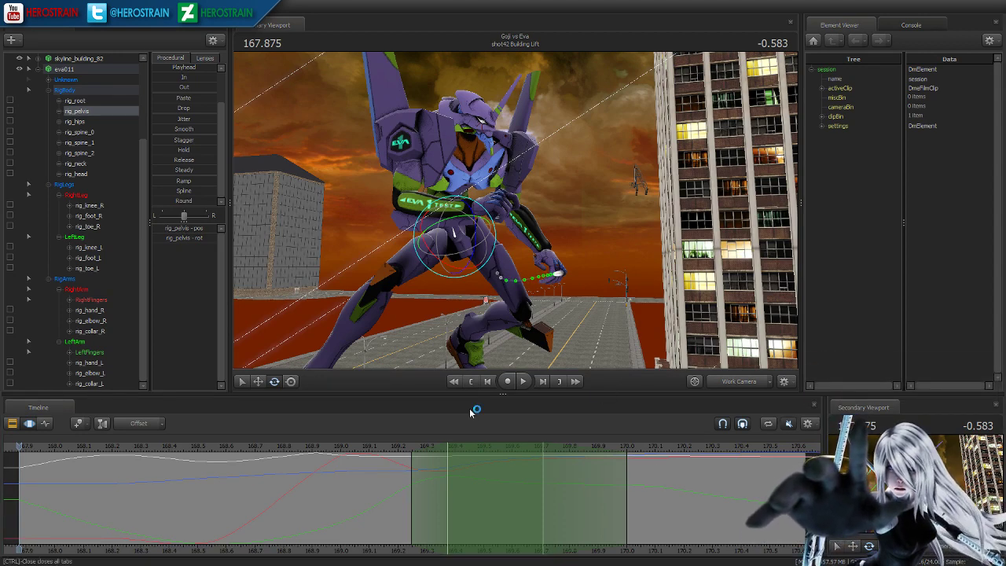
- Play the opening motion and set the time selection's hold to about 168.54–168.92 with widened falloff
key(space)
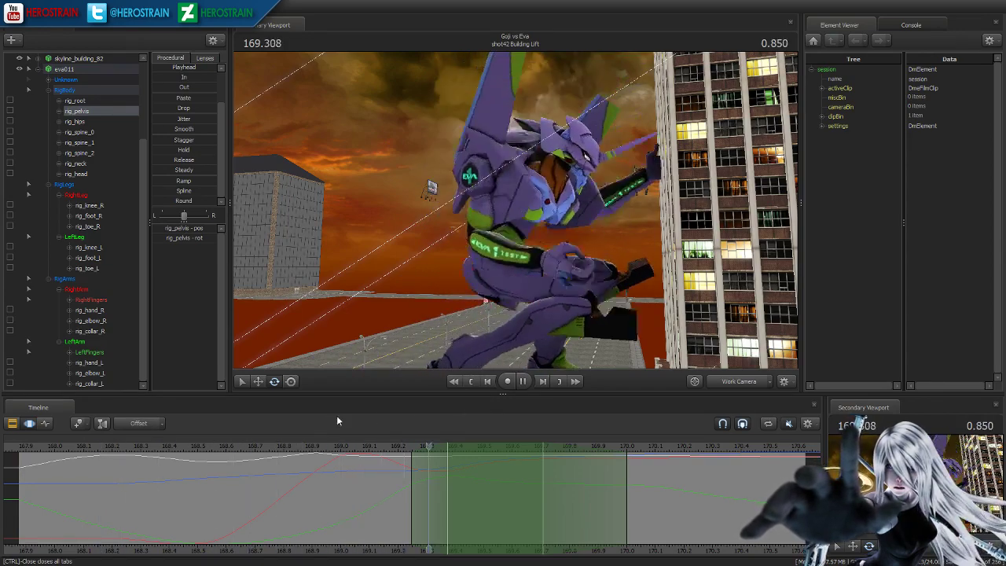
drag(88, 450, 269, 464)
shift+drag(210, 469, 316, 472)
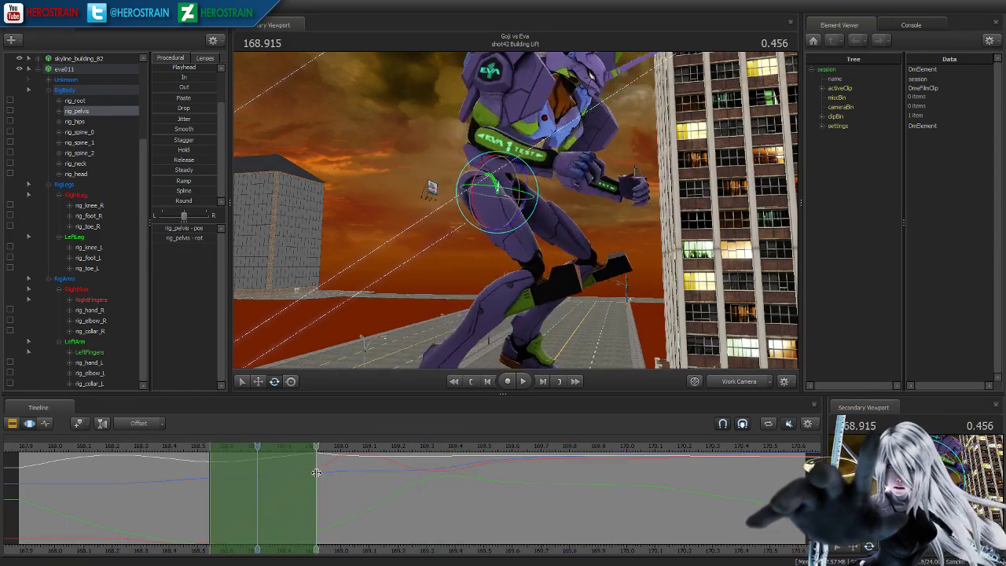
shift+scroll(317, 471, up, 6)
- Select rig_spine_0, rig_spine_1 and rig_spine_2, set the rotation mode to Local, and rotate the spine over the time selection
ctrl+click(510, 131)
ctrl+drag(511, 130, 496, 154)
ctrl+click(496, 154)
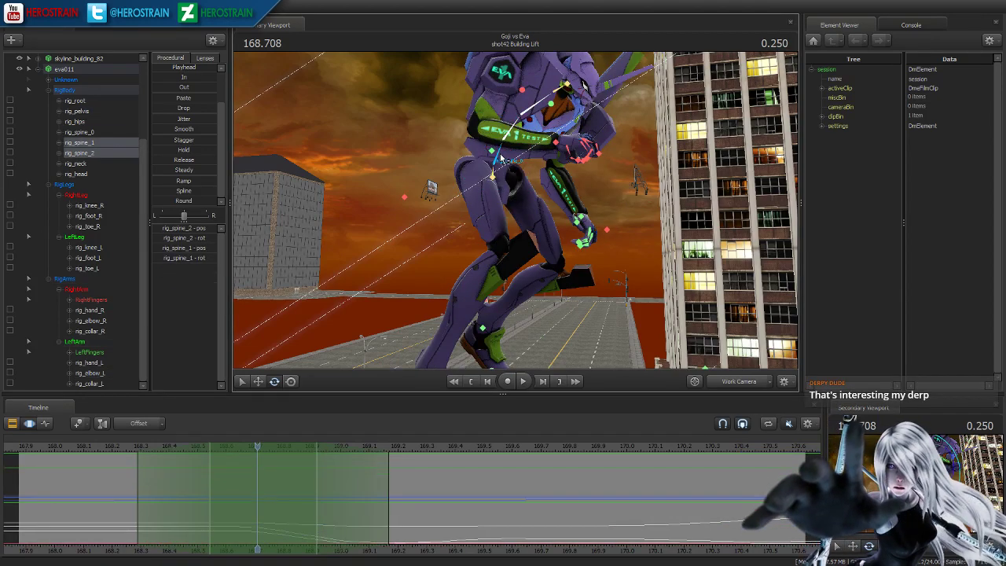
ctrl+click(494, 166)
right_click(510, 180)
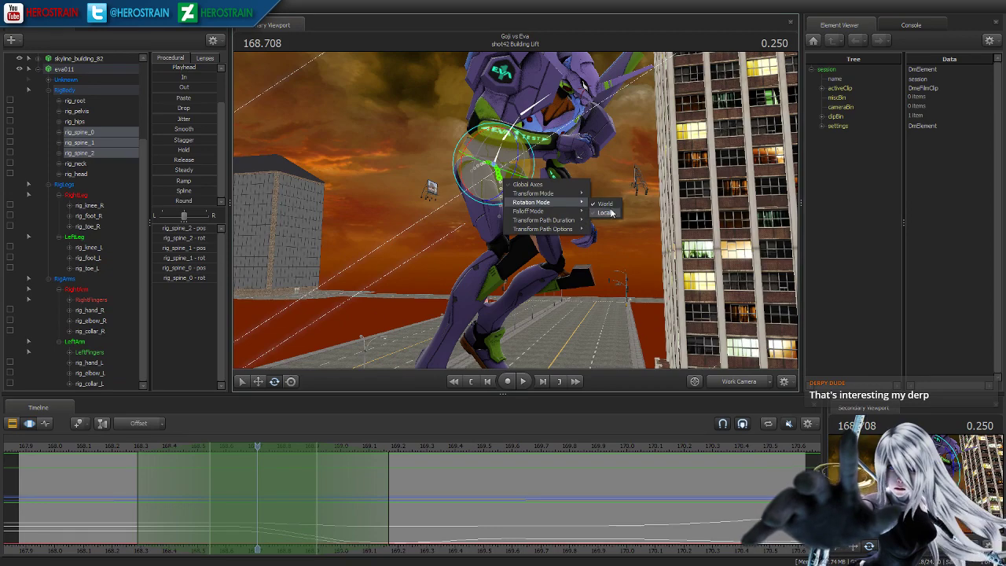
click(605, 213)
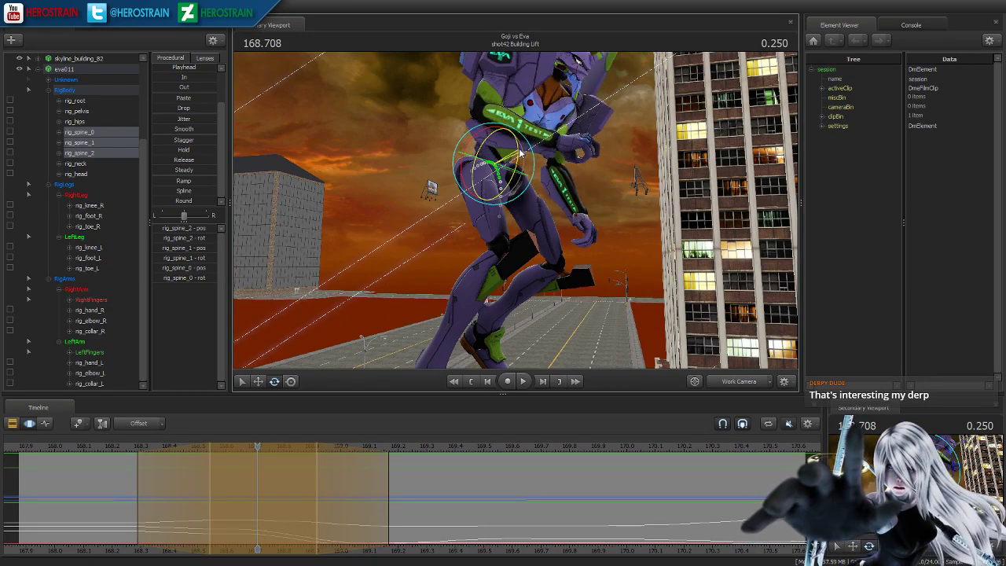
alt+drag(519, 153, 519, 211)
drag(539, 165, 692, 154)
- Extend the spine edit's hold to about 169.17 with its falloff ending near 169.33, and play back the motion
click(123, 448)
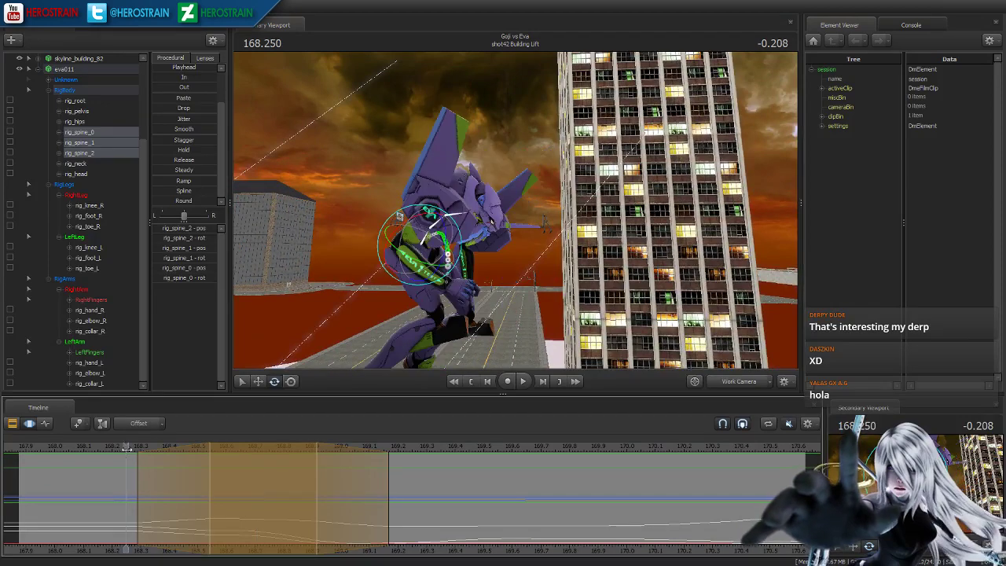
drag(178, 449, 409, 499)
key(space)
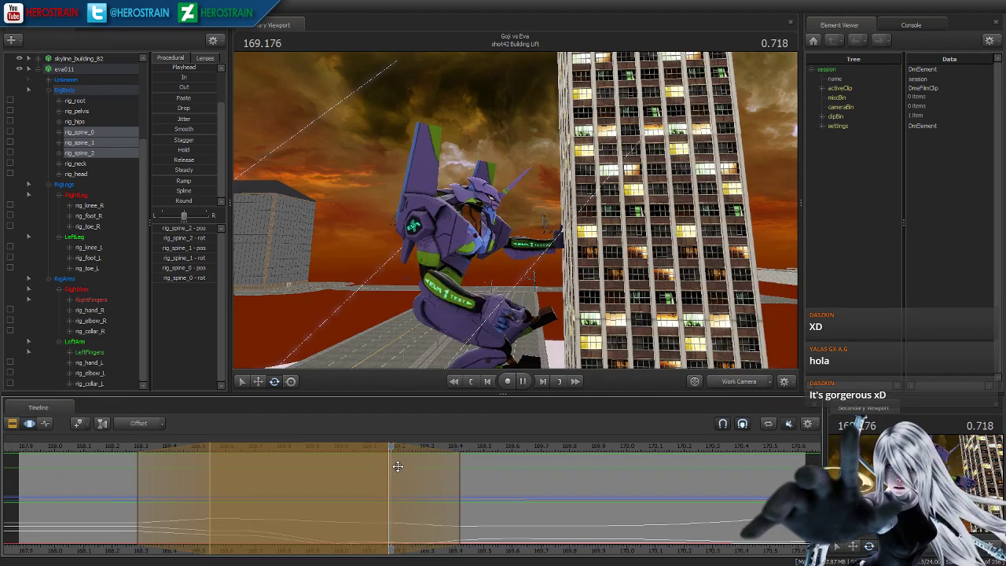
drag(463, 455, 384, 485)
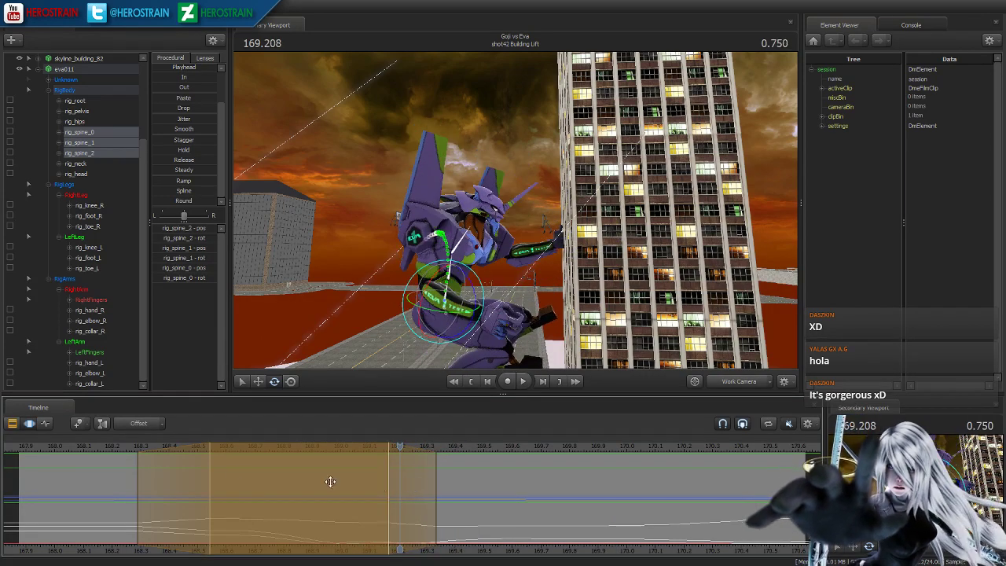
key(space)
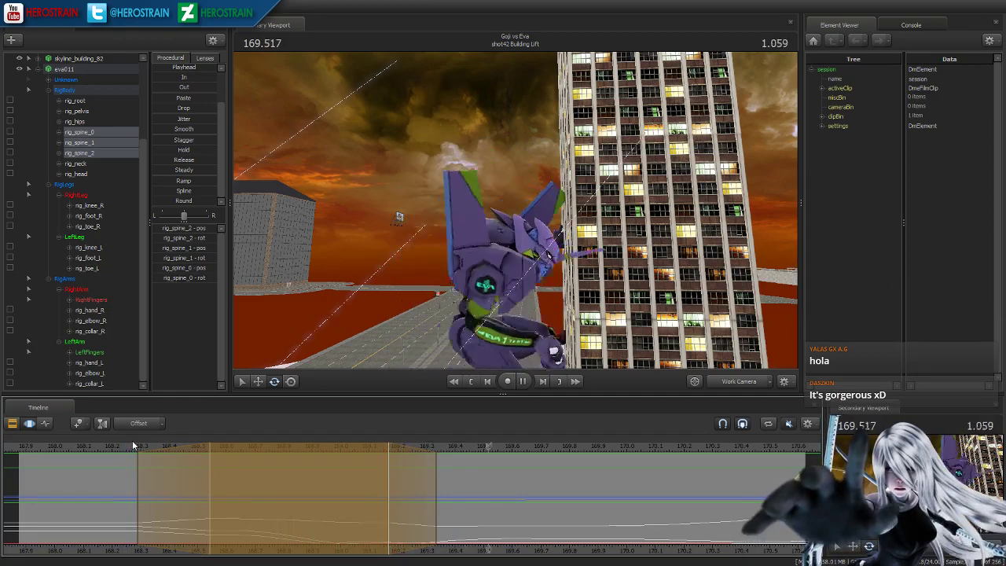
- Smooth the three spine bones' motion over a time selection held from about 168.3 to 169.4
shift+drag(137, 483, 460, 519)
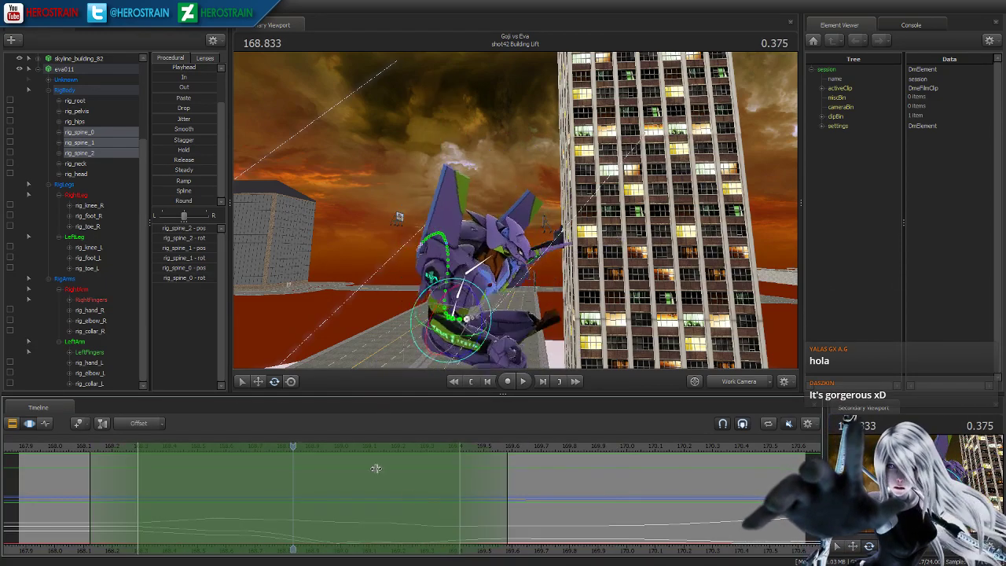
click(188, 170)
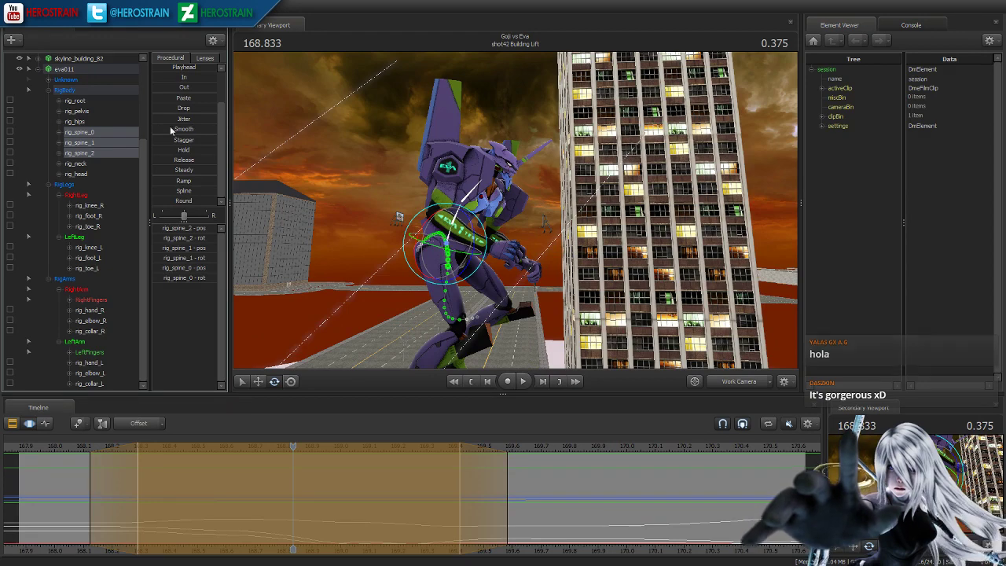
key(Escape)
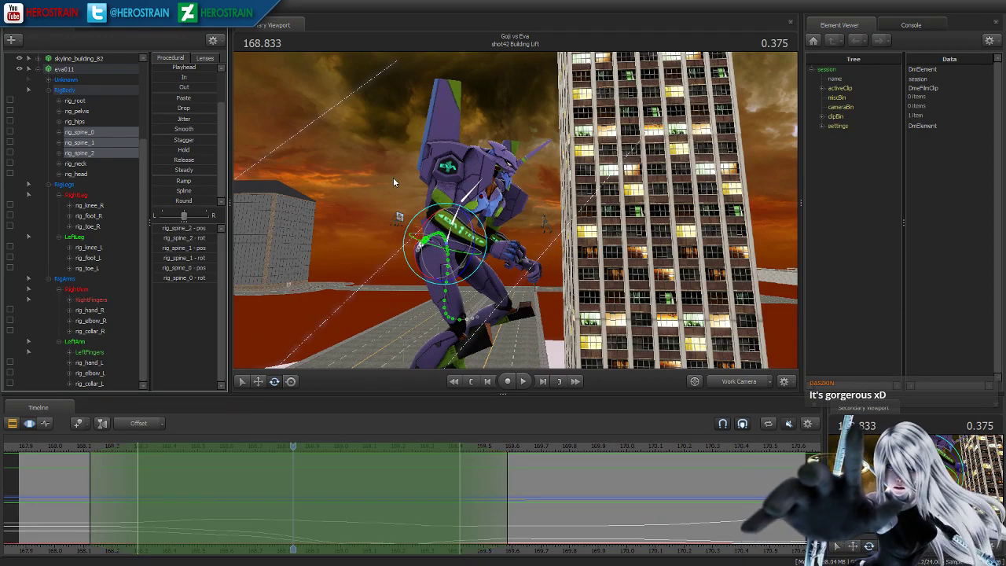
click(393, 183)
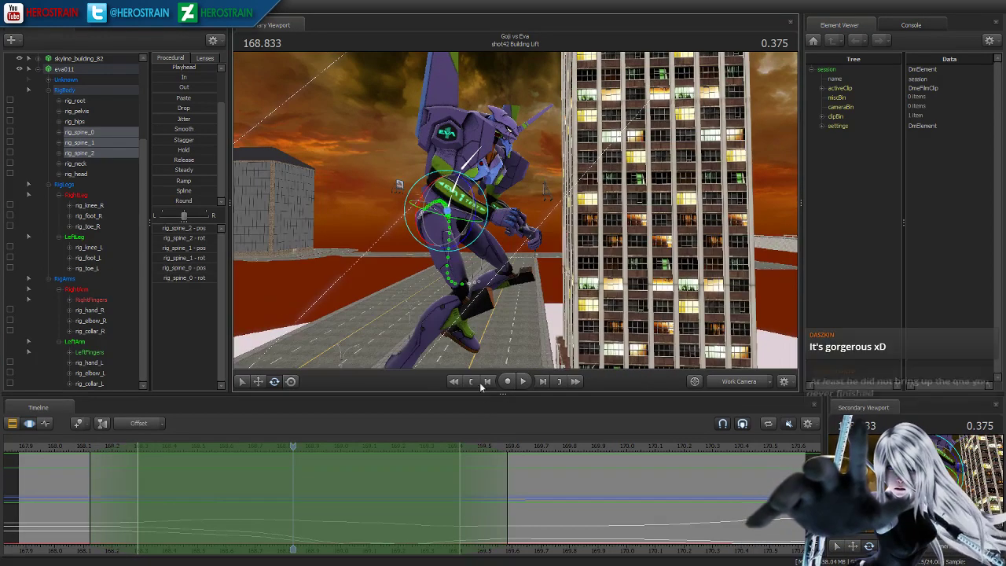
- Return to the shot's start, close the YouTube browser window, and play the shot to review the spine motion
click(472, 381)
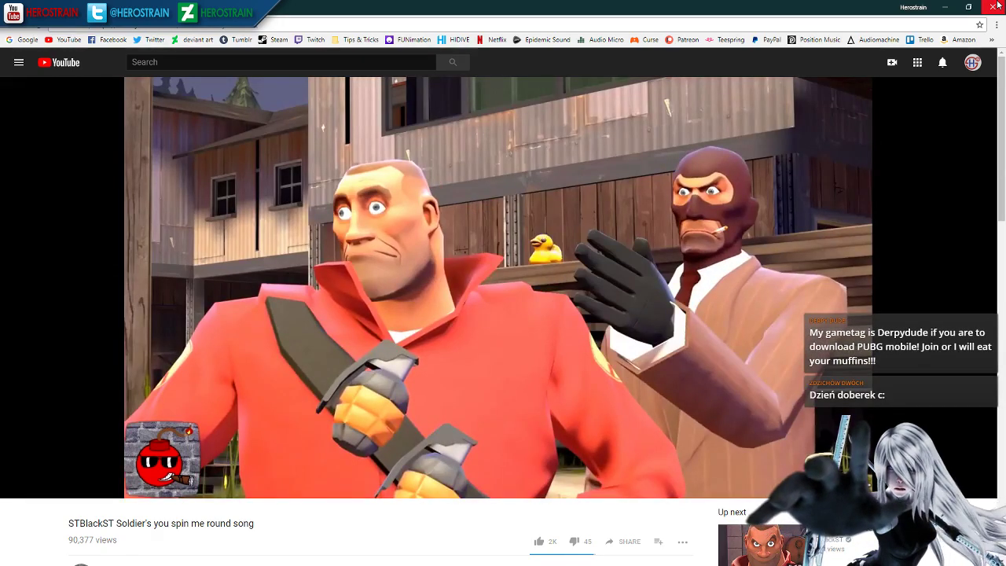
click(997, 7)
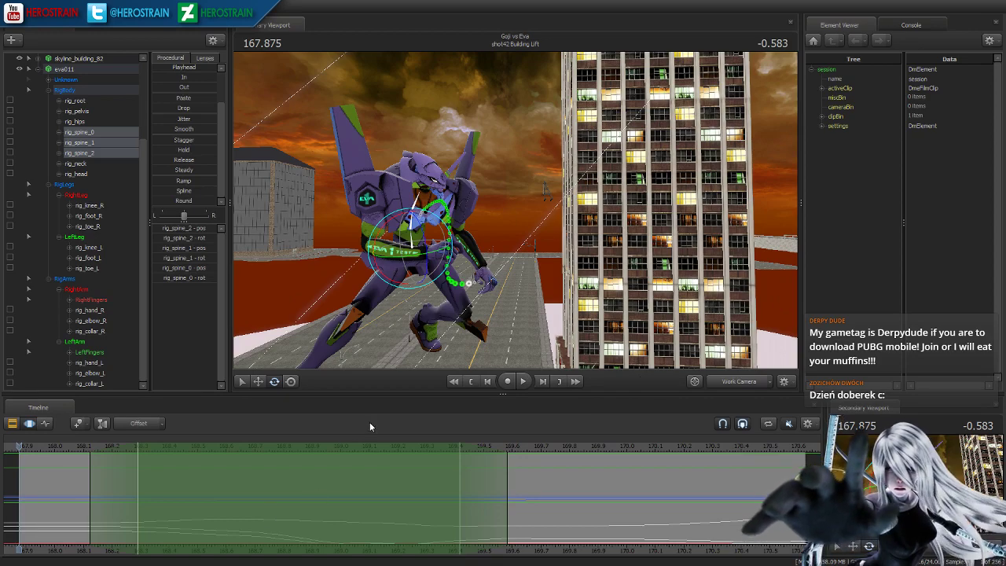
key(space)
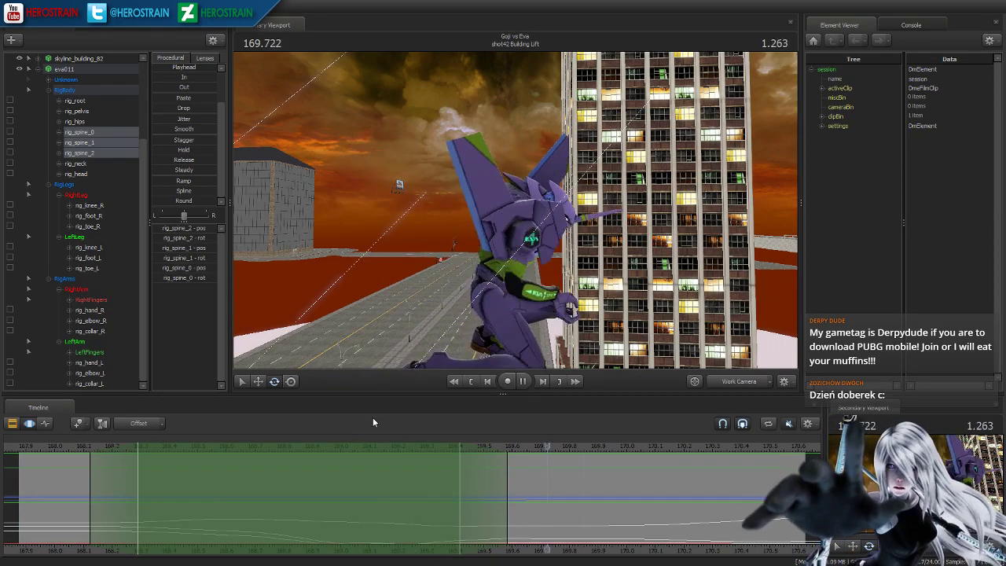
- Select rig_collar_R and rotate it around 169.83, with the time selection held about 169.67–169.96 and wide falloff on both sides
drag(516, 454, 601, 452)
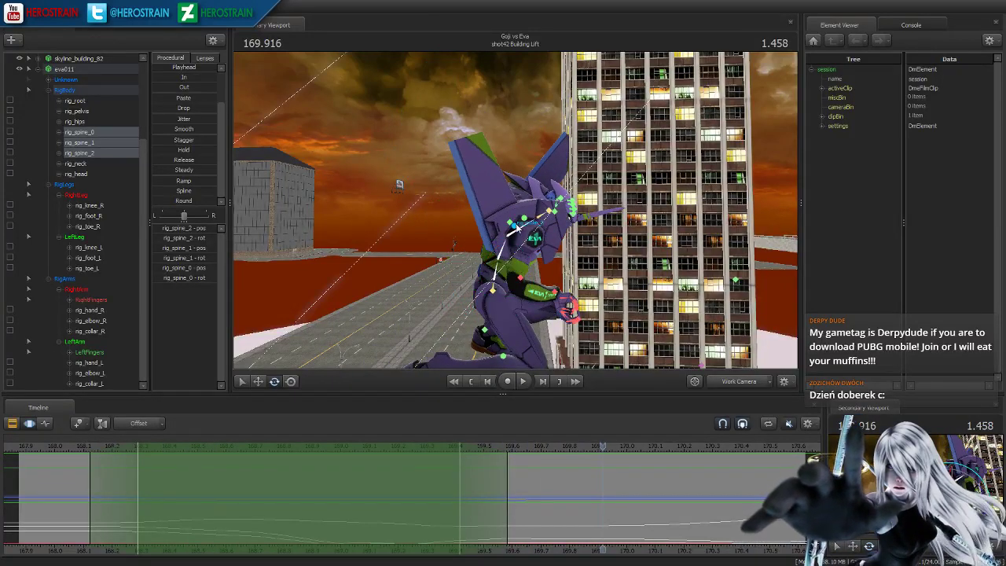
ctrl+click(516, 226)
shift+drag(547, 484, 622, 494)
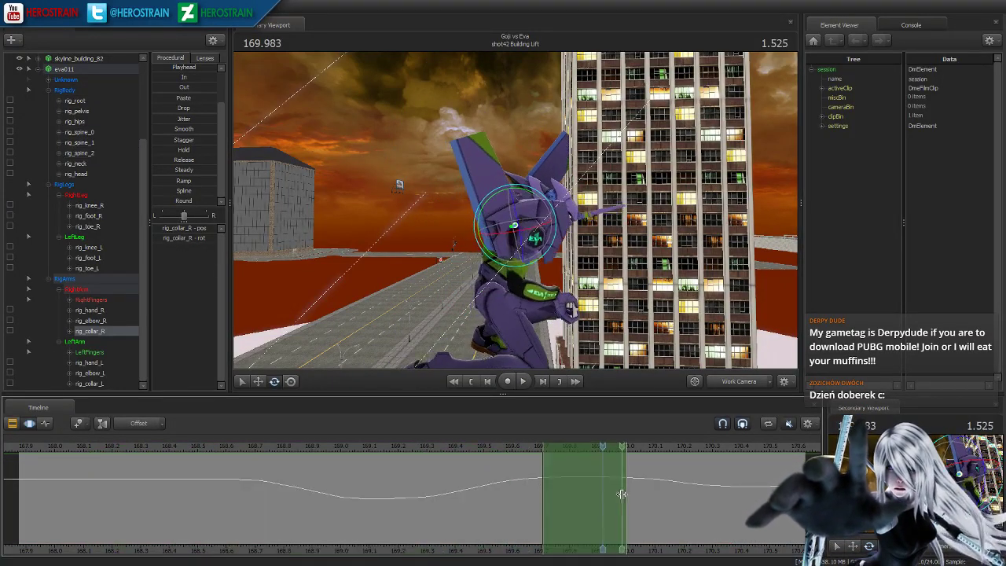
drag(550, 485, 537, 486)
scroll(543, 487, up, 5)
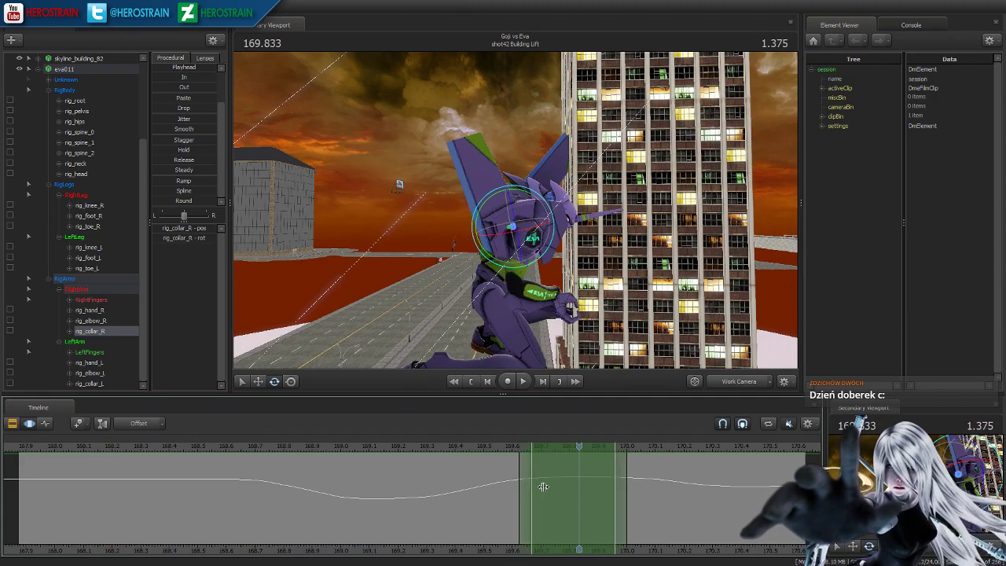
drag(404, 488, 387, 488)
alt+drag(515, 228, 397, 179)
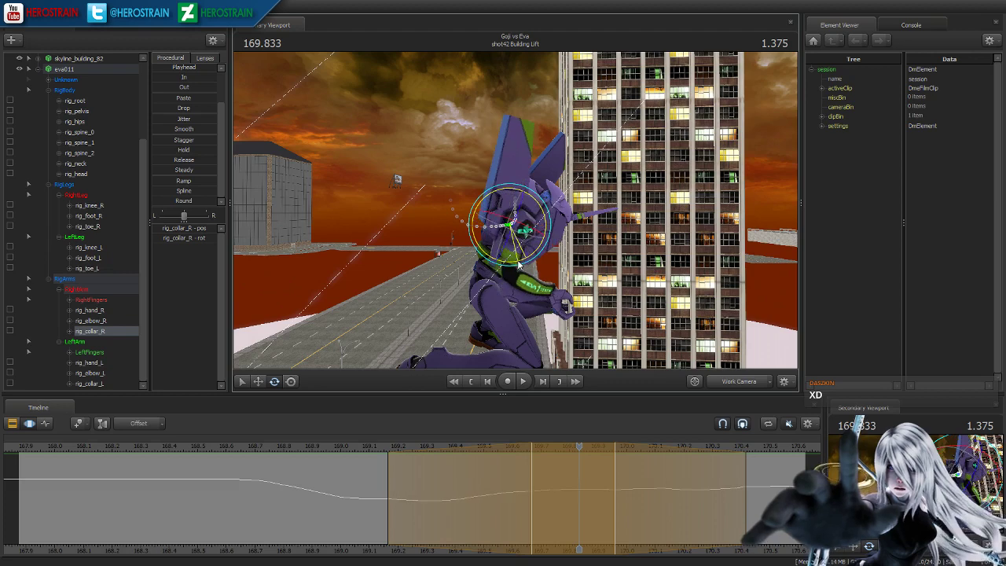
- Widen the time selection's hold to about 169.17–170.42, smooth the right collar's motion, and play it back
drag(717, 480, 745, 487)
drag(532, 487, 352, 487)
click(176, 131)
key(space)
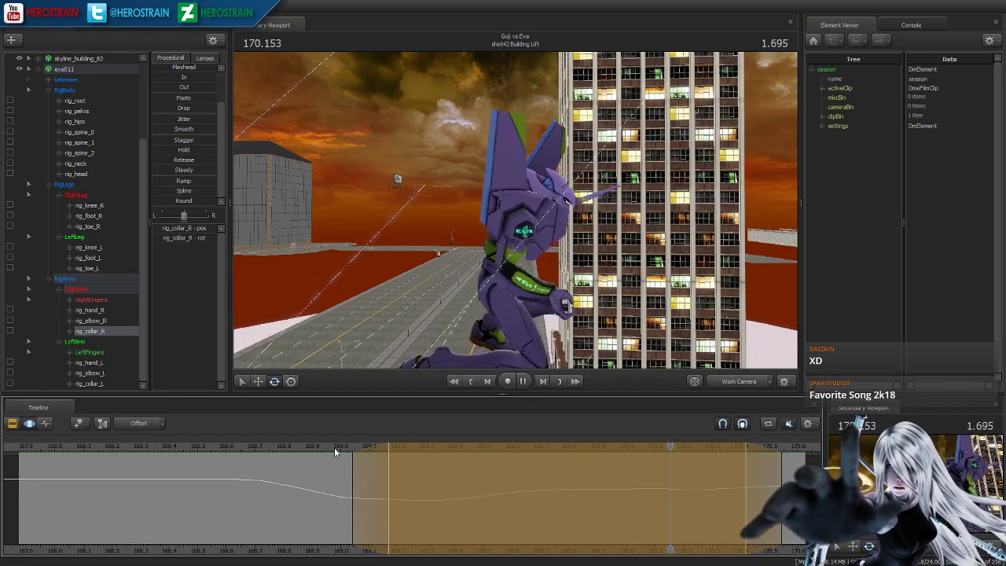
- Rotate rig_collar_R over the end of the shot from about 170.17, with a short falloff before it, and smooth the change
click(733, 512)
mouse_move(733, 512)
mouse_down()
mouse_move(783, 511)
mouse_move(678, 503)
mouse_up()
drag(535, 151, 524, 144)
drag(654, 451, 666, 489)
click(183, 128)
right_drag(378, 142, 377, 142)
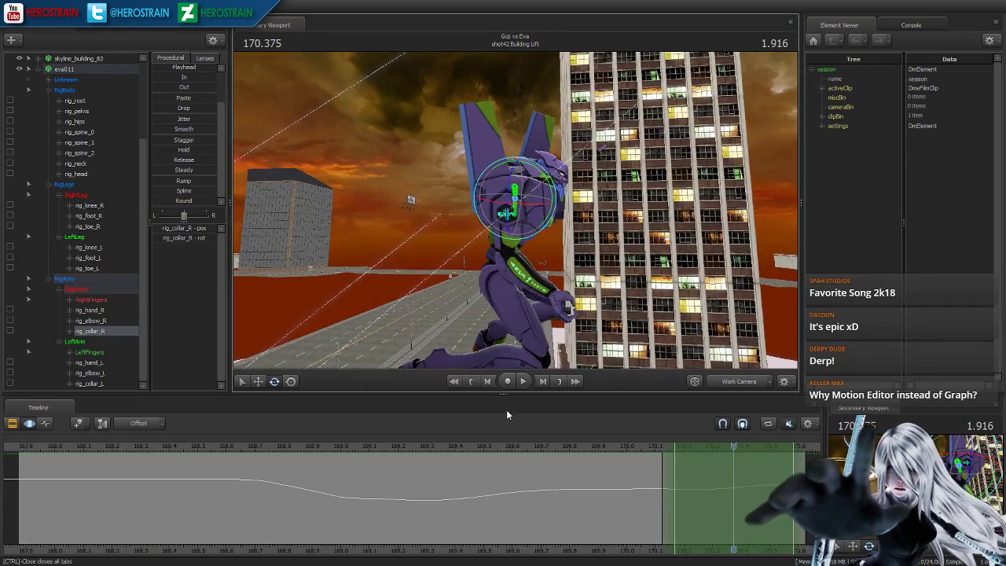
- Play the shot from its start and scrub to about 168.75 to examine the right arm's motion
click(474, 382)
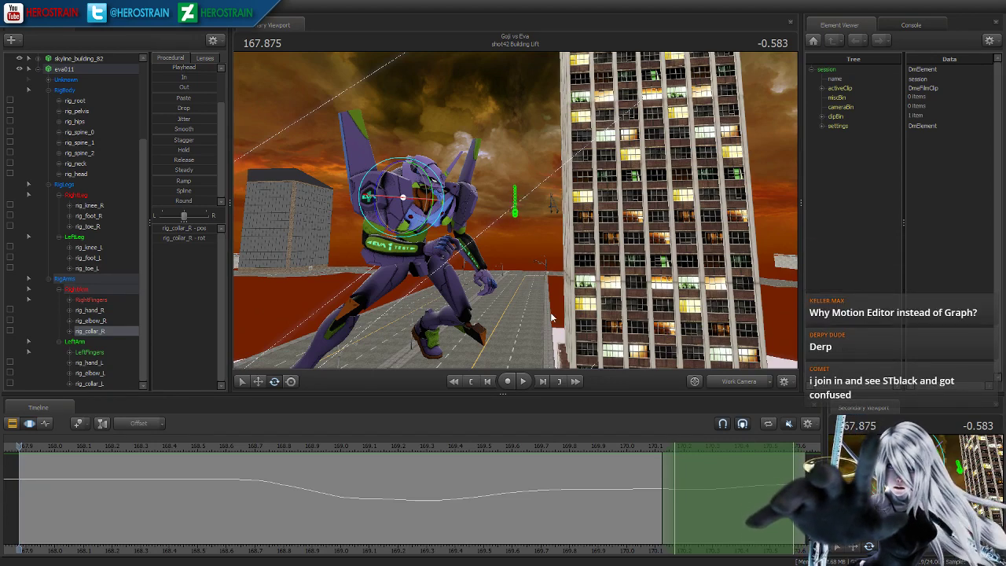
key(ctrl)
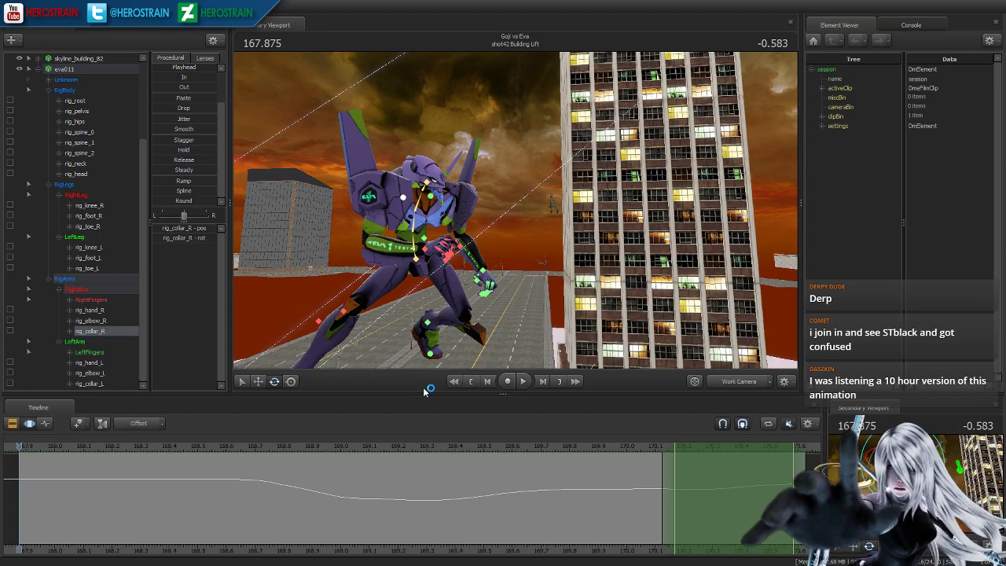
key(space)
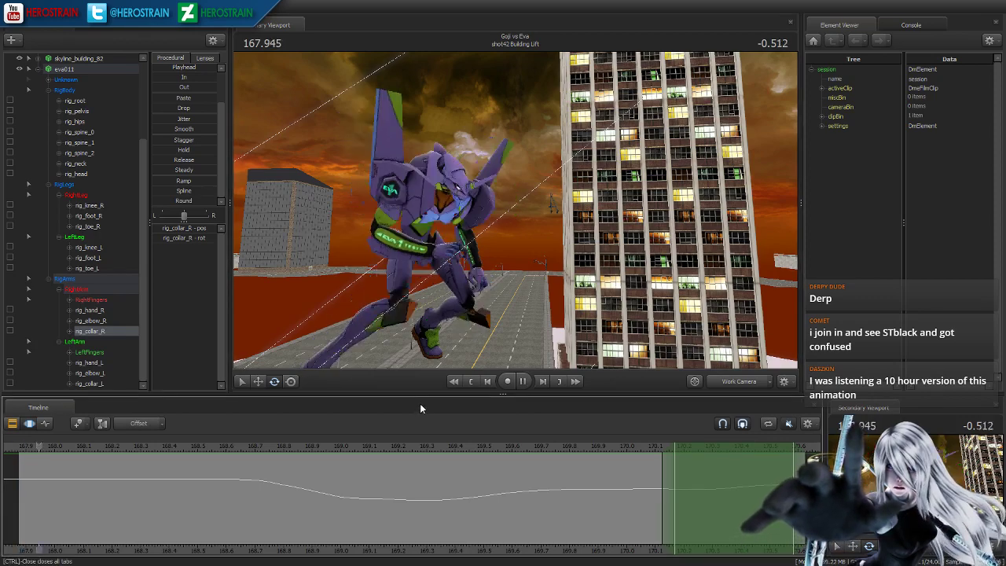
click(90, 447)
drag(91, 447, 269, 447)
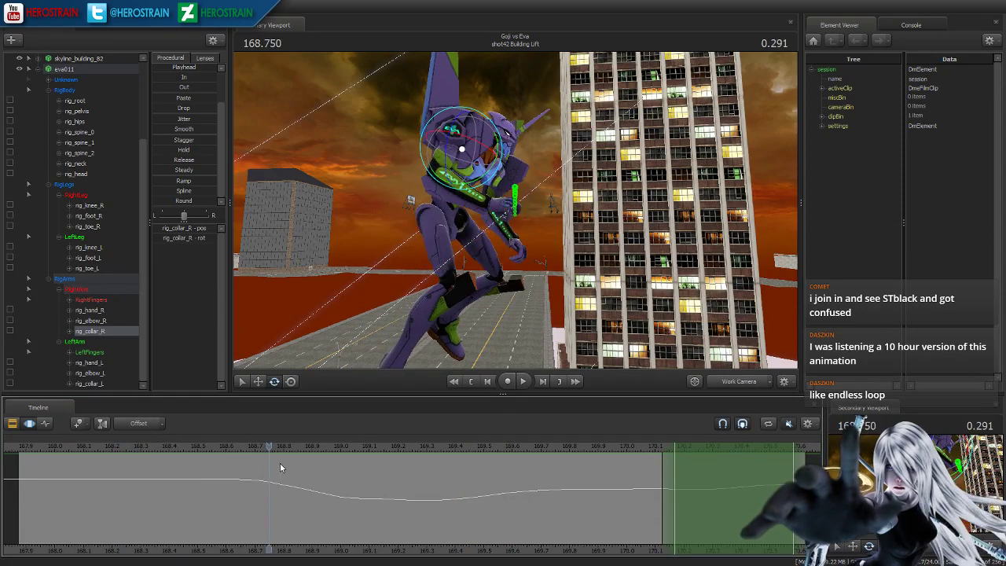
- Select rig_hand_R and smooth its motion over a hold of about 168.2–168.75 with wide falloff
click(500, 206)
drag(114, 503, 269, 517)
shift+scroll(270, 516, up, 4)
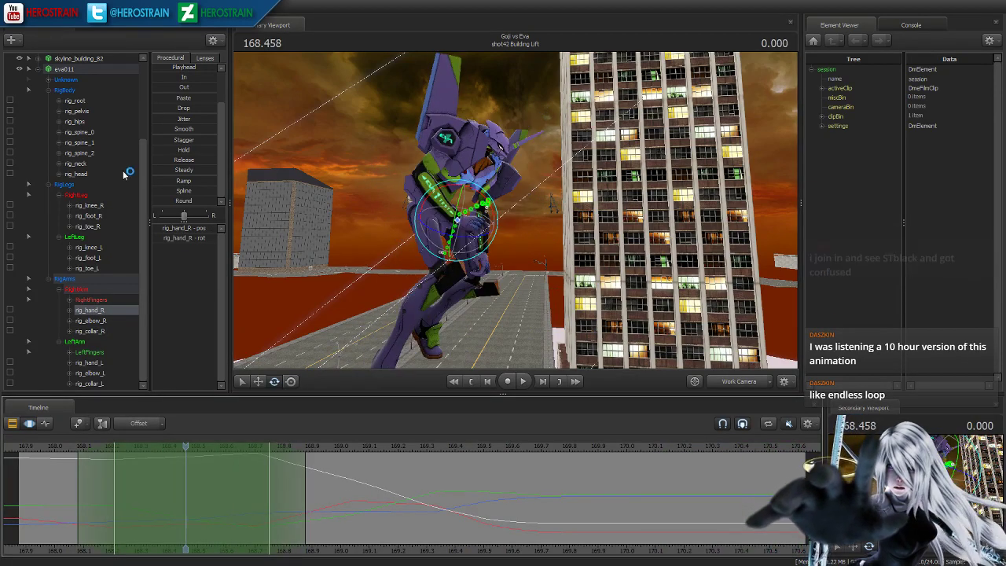
shift+scroll(171, 512, up, 2)
mouse_move(168, 129)
mouse_down()
mouse_move(212, 142)
mouse_move(187, 130)
mouse_up()
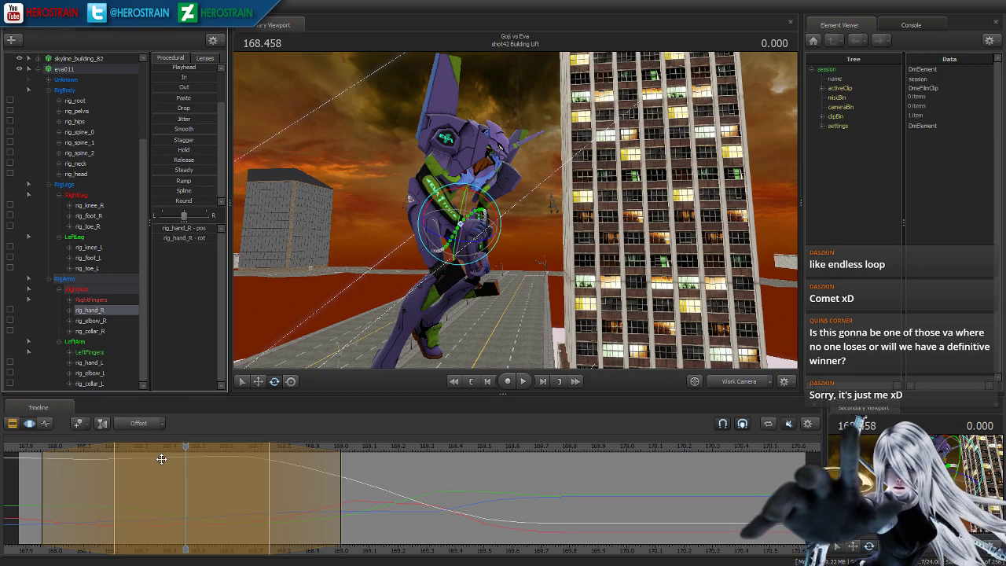
- Smooth rig_hand_R over a hold of about 169.33–169.62 with falloff, and play the shot from its start
drag(328, 519, 460, 519)
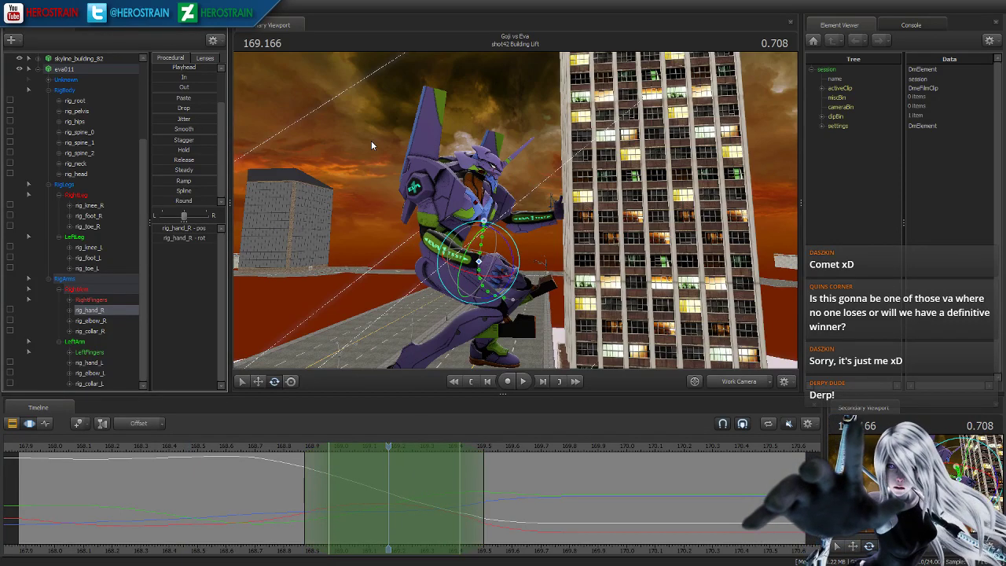
drag(427, 143, 517, 214)
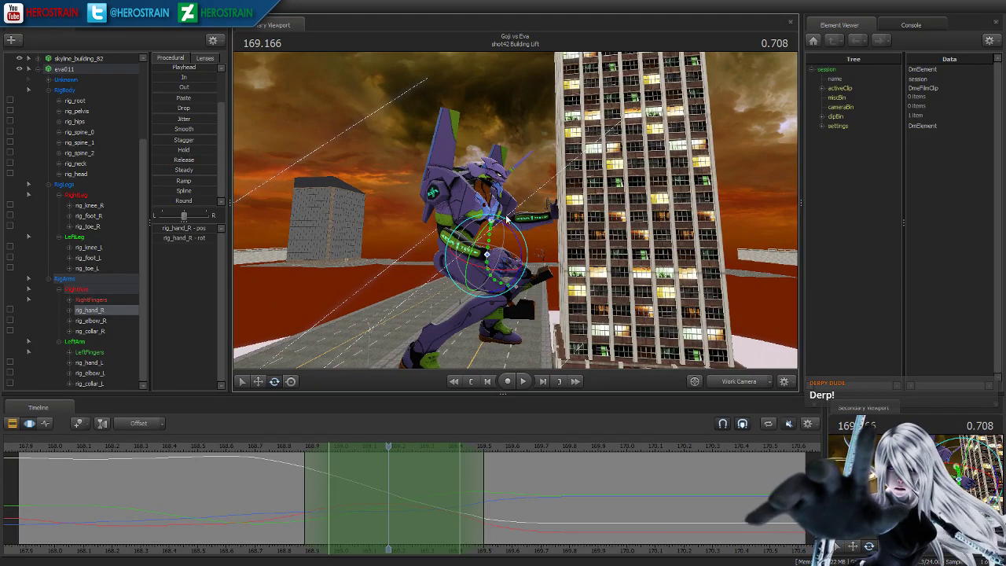
drag(447, 502, 468, 473)
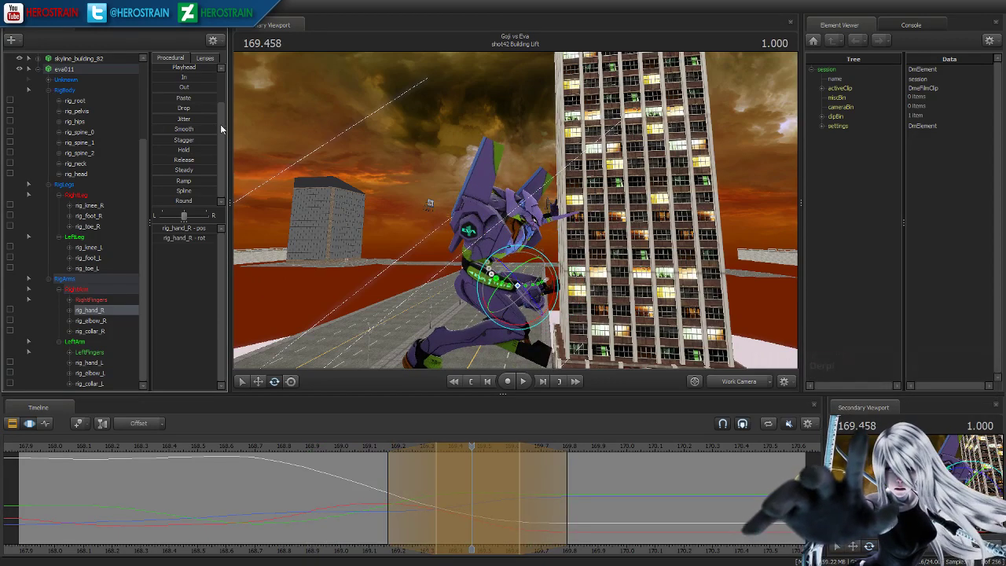
key(Return)
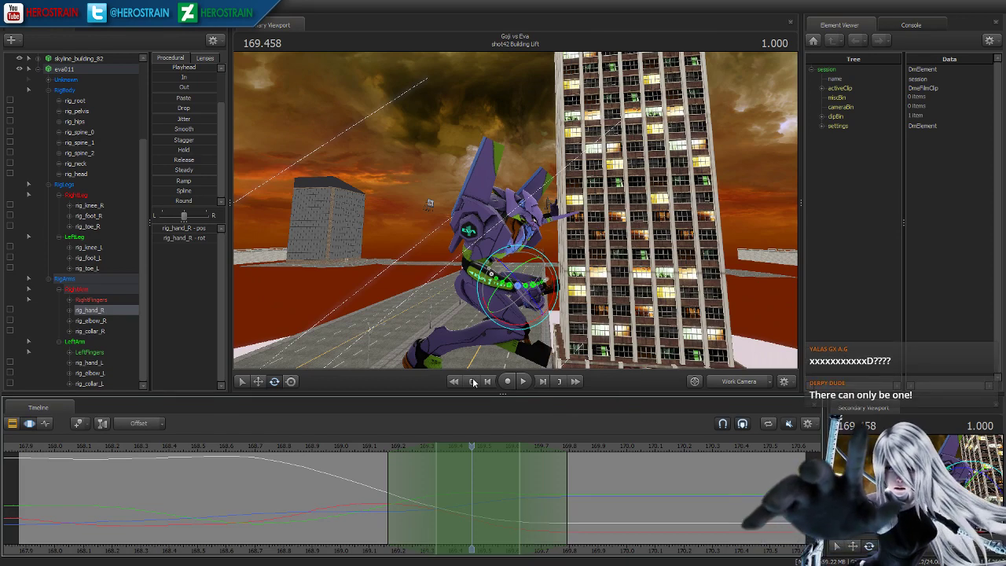
click(473, 381)
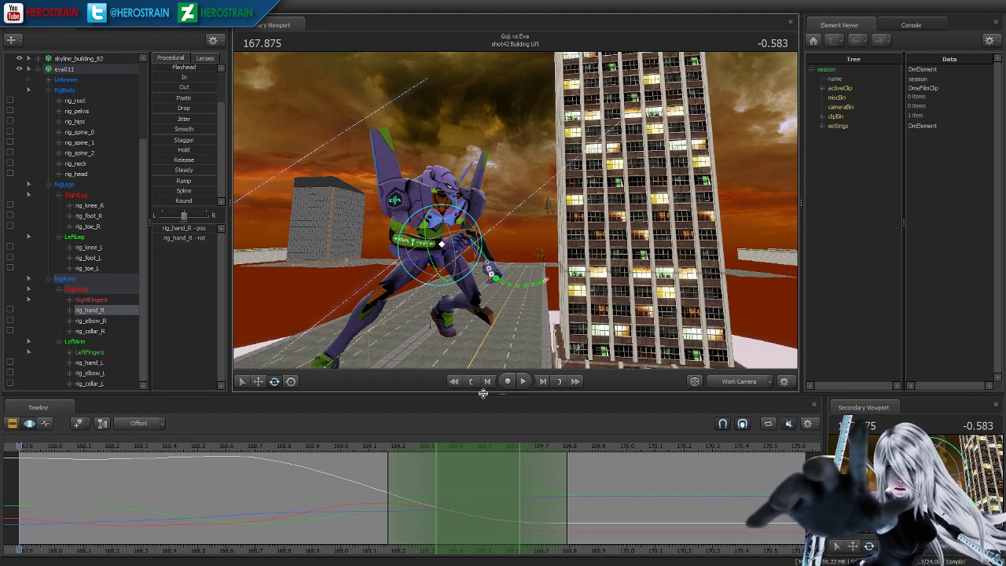
click(523, 381)
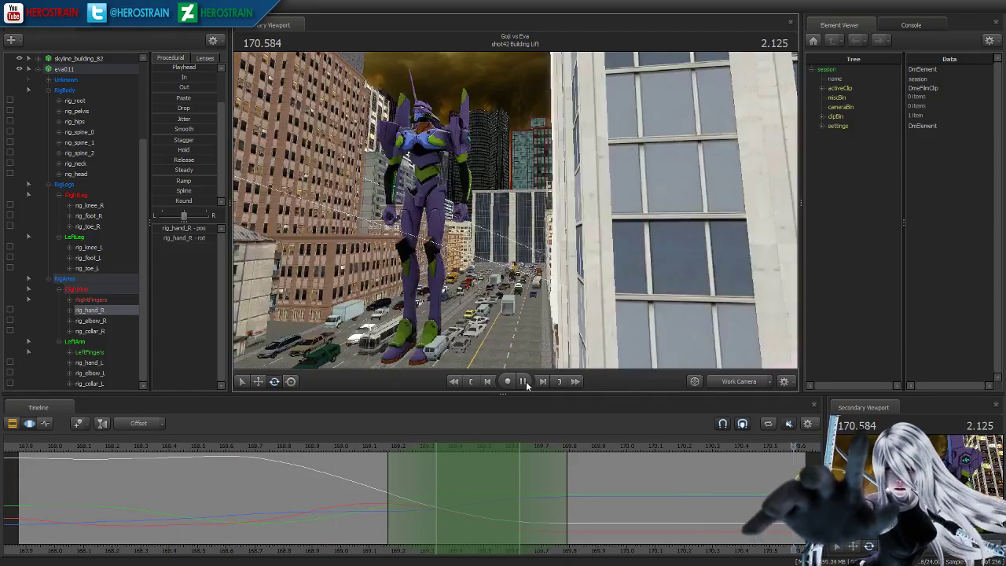
- Replay the shot and examine the right arm's motion
click(524, 382)
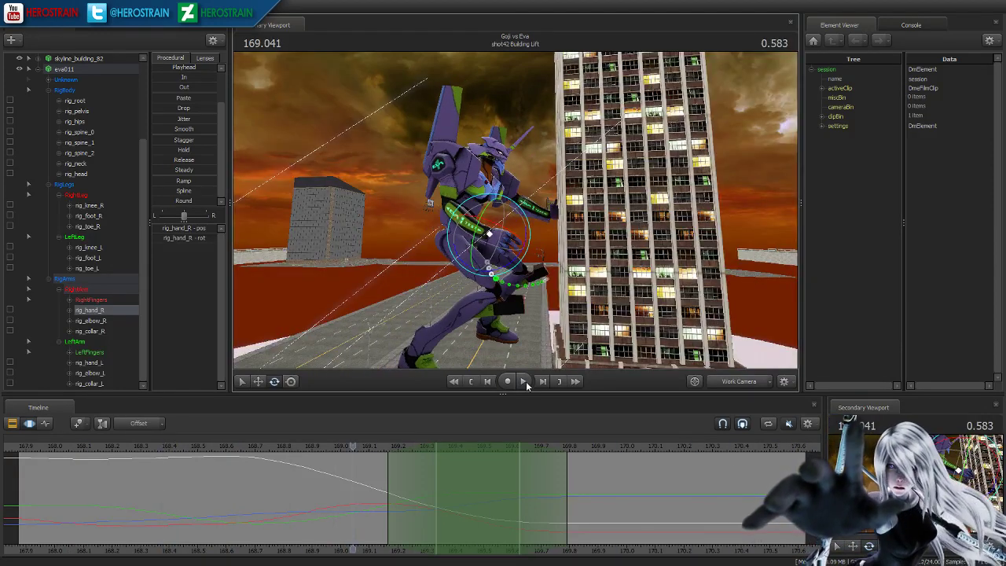
click(526, 381)
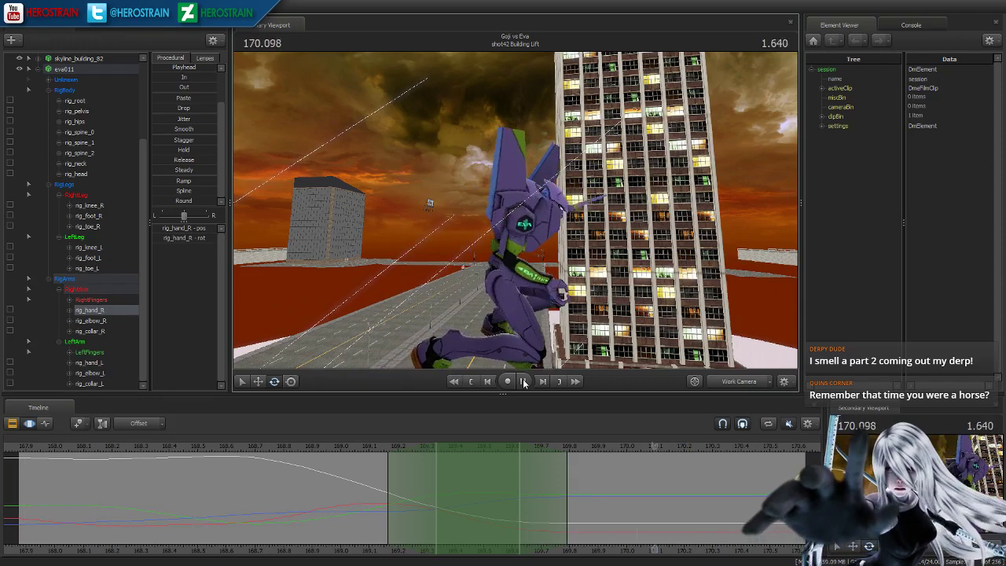
key(space)
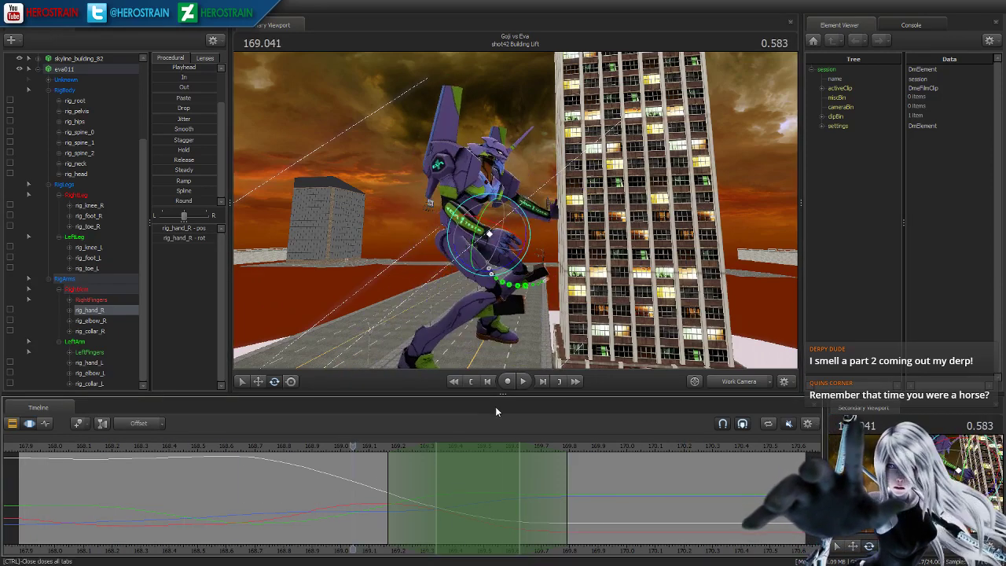
- Select rig_foot_L and hold the time selection from about 169.125 through the shot's end, with falloff starting at about 168.54
ctrl+click(497, 327)
drag(455, 493, 817, 499)
shift+scroll(393, 503, up, 8)
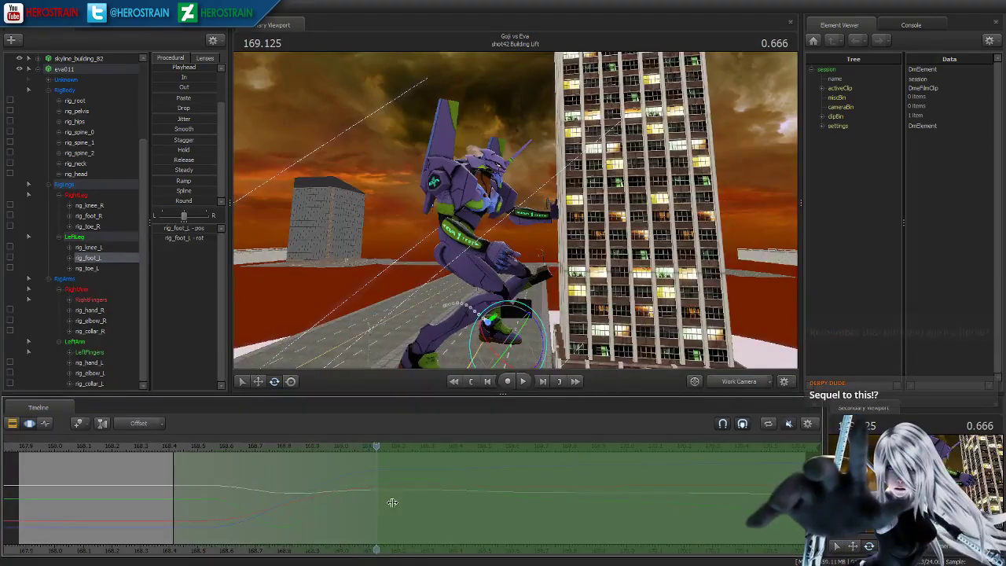
drag(173, 481, 209, 479)
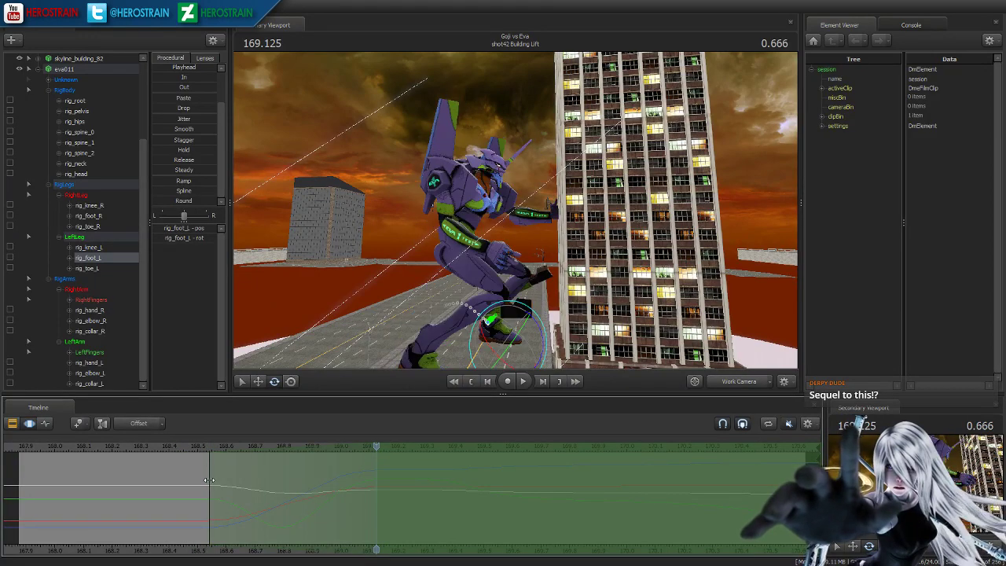
- Move rig_foot_L toward the building along the global axes and play the result
alt+drag(430, 309, 412, 239)
alt+middle_drag(412, 239, 414, 221)
drag(515, 212, 516, 214)
key(w)
key(w)
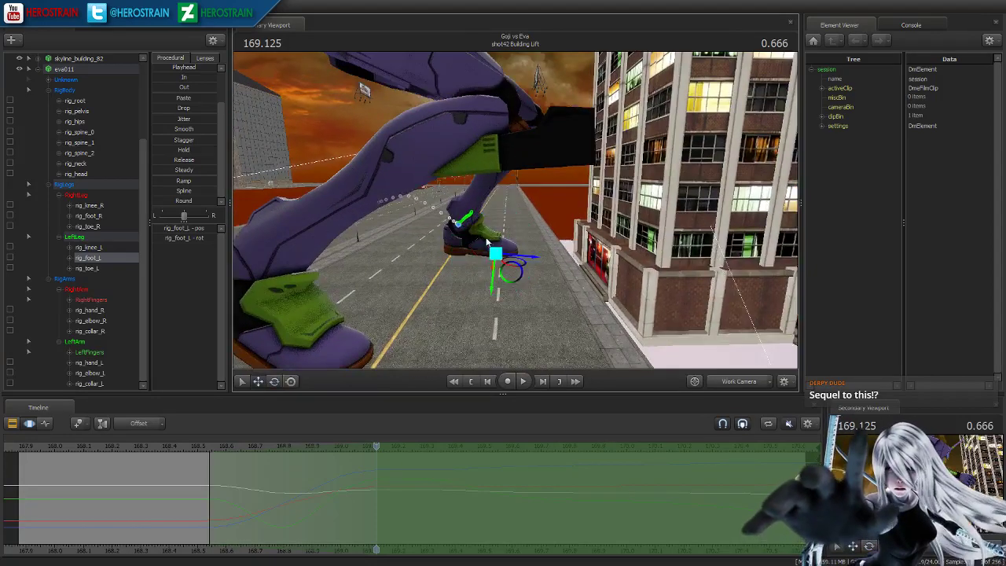
right_click(526, 259)
click(539, 266)
drag(533, 254, 612, 258)
key(space)
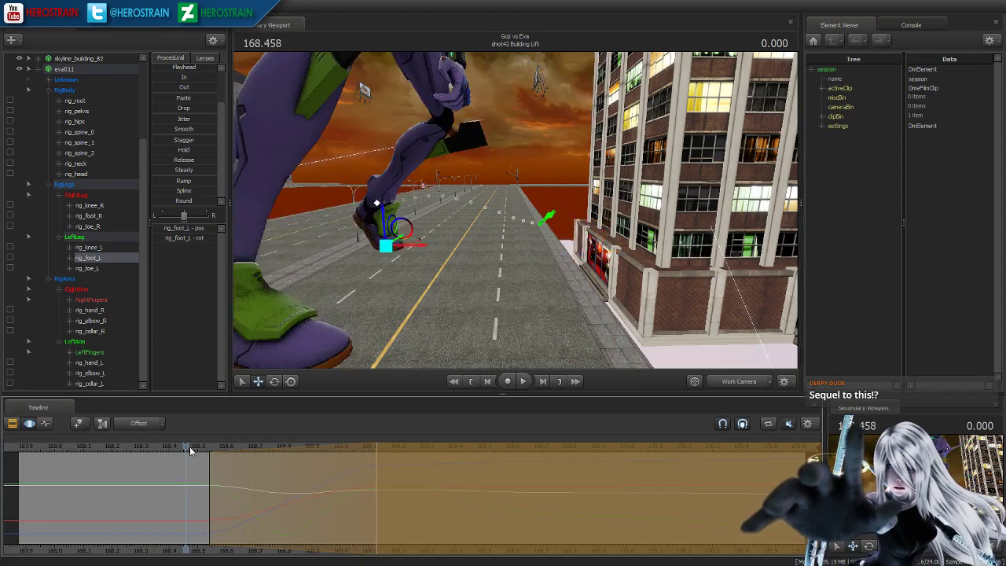
key(space)
- Move rig_knee_L outward from the body from about 169.04 through the shot's end, with falloff starting at about 168.71
mouse_move(503, 230)
mouse_down()
mouse_move(503, 207)
mouse_move(485, 236)
mouse_up()
click(512, 174)
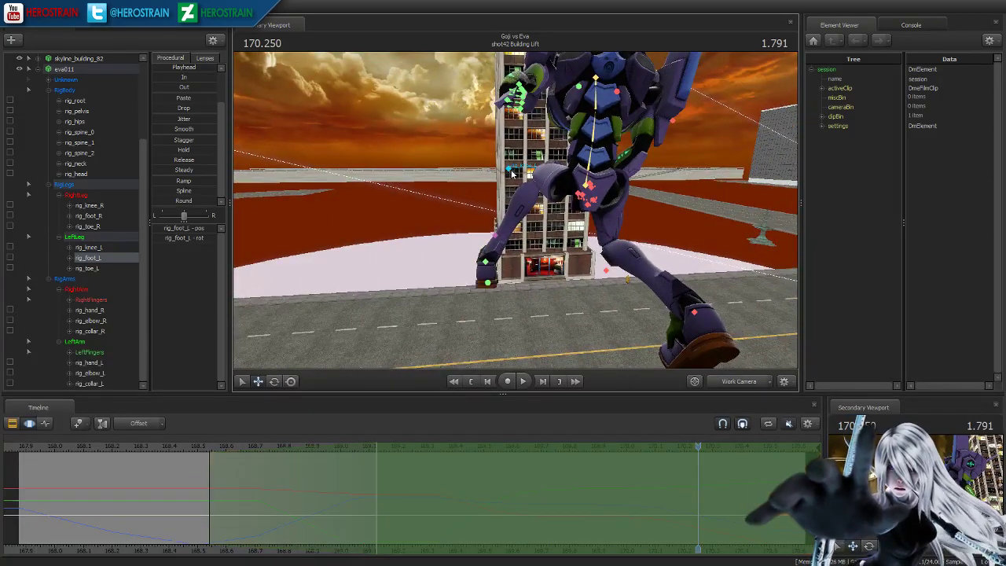
drag(344, 476, 355, 498)
key(Up)
drag(481, 151, 411, 135)
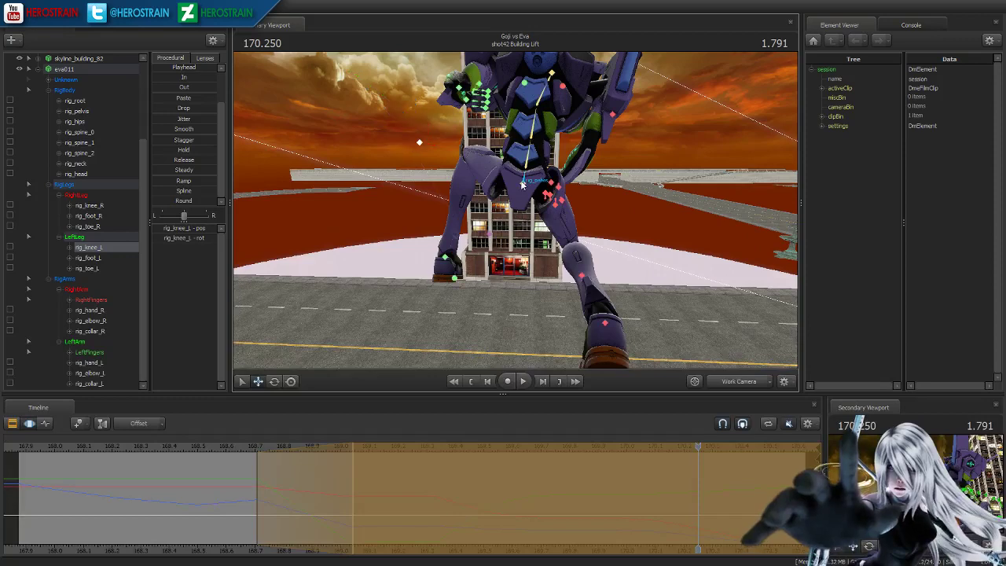
- Move rig_pelvis over a hold from about 169.37 through the shot's end, with falloff starting at about 168.71, and play the motion
click(522, 183)
drag(356, 507, 449, 507)
drag(485, 186, 516, 213)
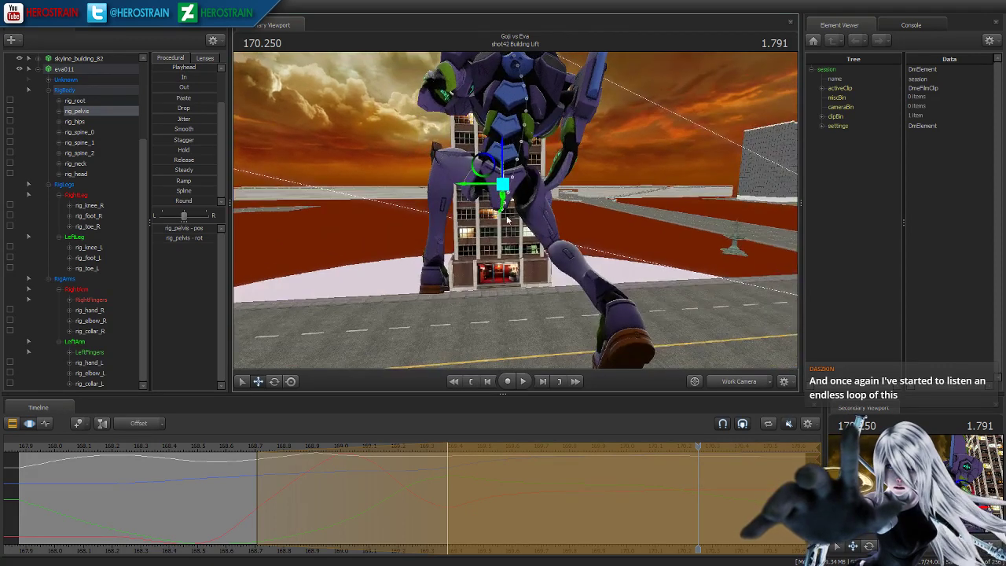
click(220, 447)
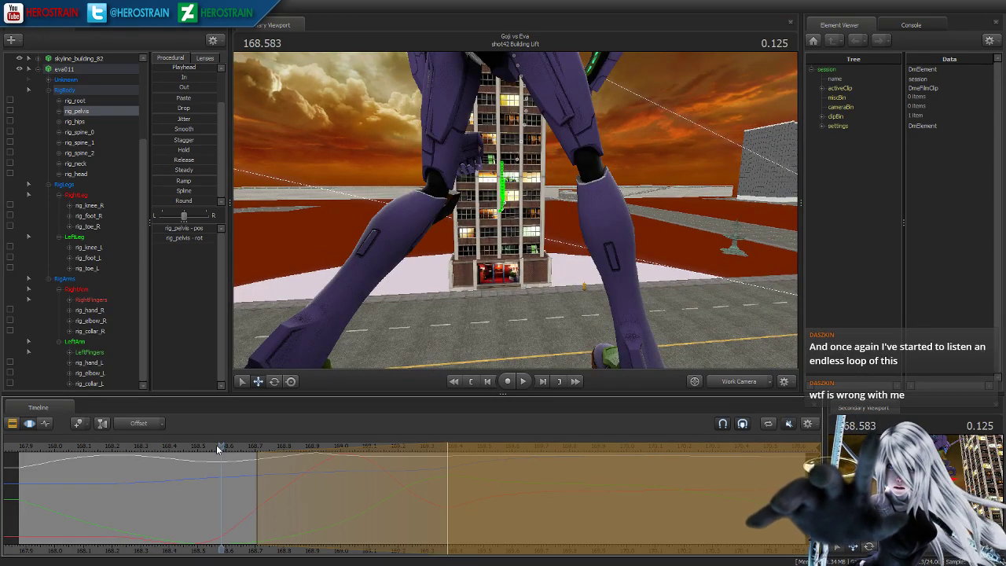
key(space)
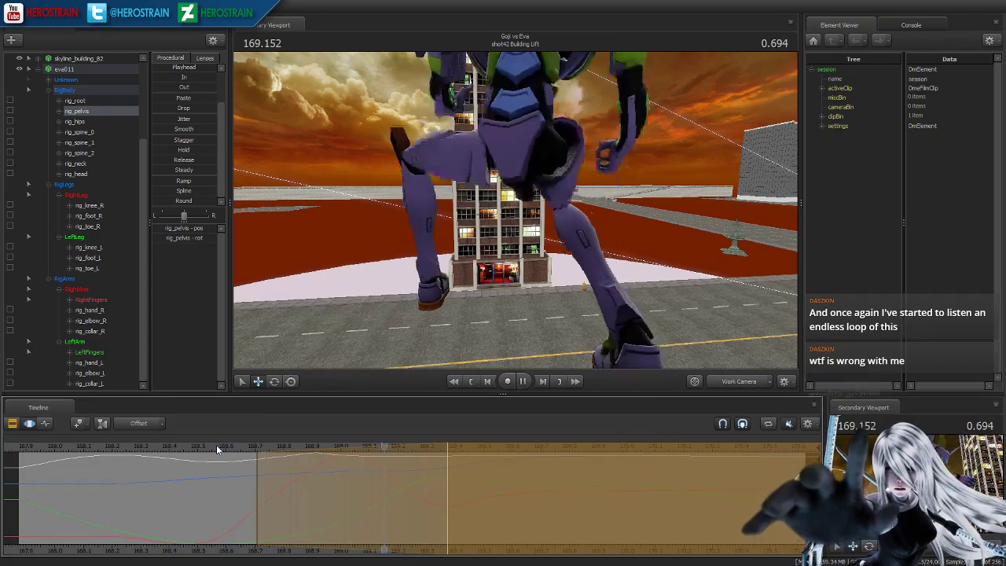
key(space)
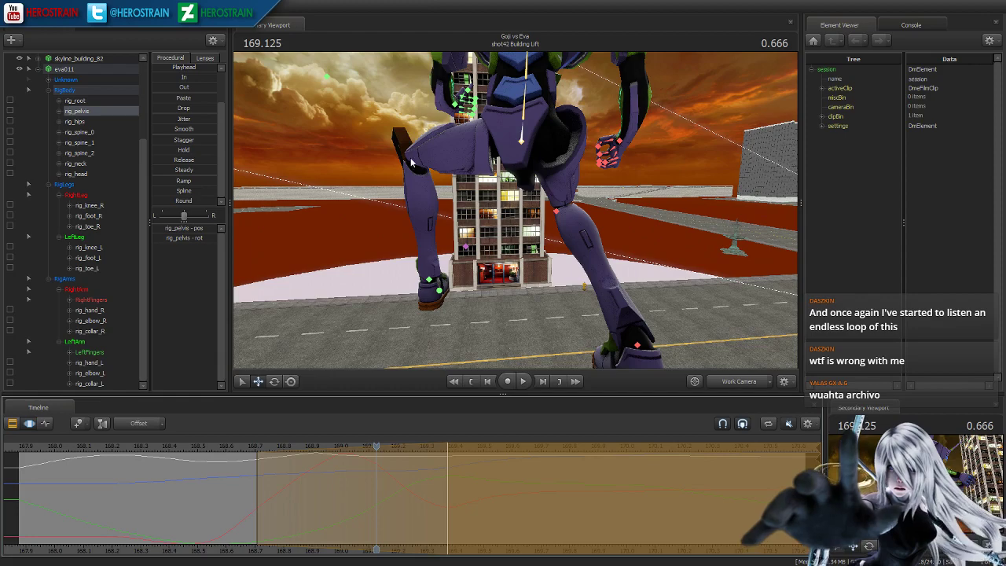
- Reposition rig_knee_L around 169.04, with falloff reaching back to about 168.71 and forward to about 169.33
drag(447, 172, 452, 348)
click(541, 132)
mouse_move(340, 513)
mouse_down()
mouse_move(373, 516)
mouse_move(350, 516)
mouse_up()
click(350, 515)
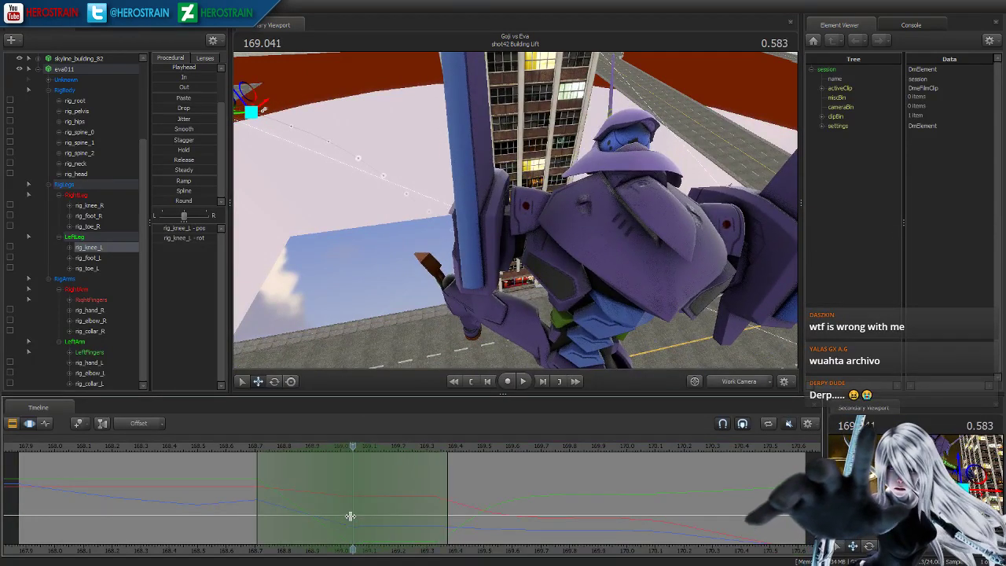
drag(452, 511, 437, 511)
drag(441, 335, 294, 112)
drag(503, 189, 628, 163)
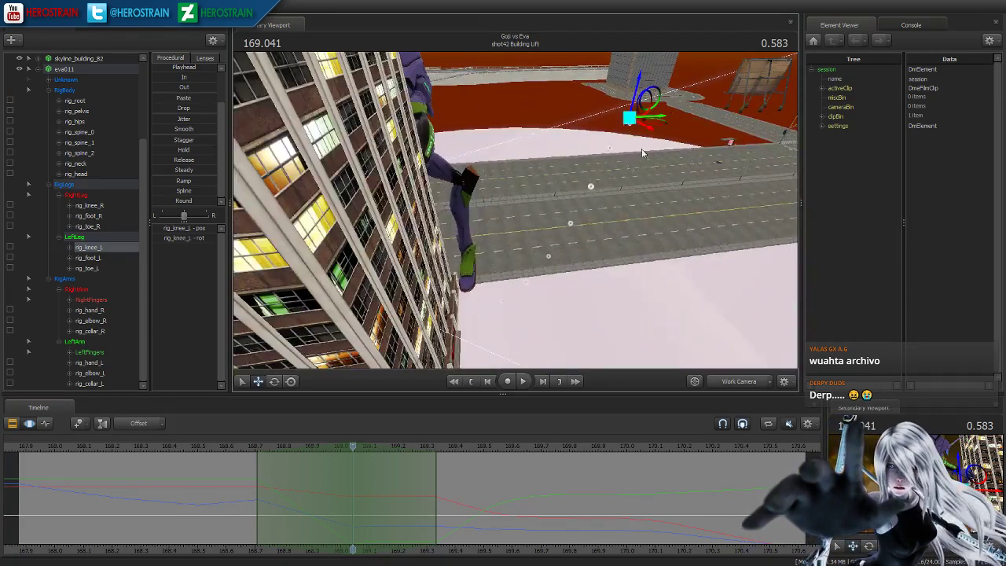
drag(665, 123, 508, 229)
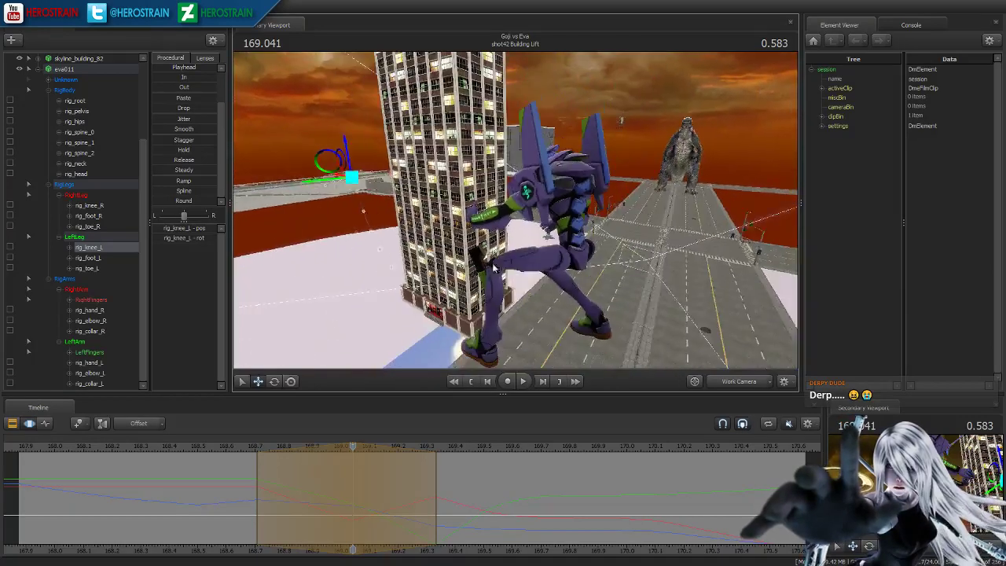
- Smooth rig_knee_L over a hold of about 168.71–169.33 with short falloff on both sides
shift+drag(256, 489, 437, 525)
shift+scroll(437, 525, up, 1)
drag(181, 132, 196, 136)
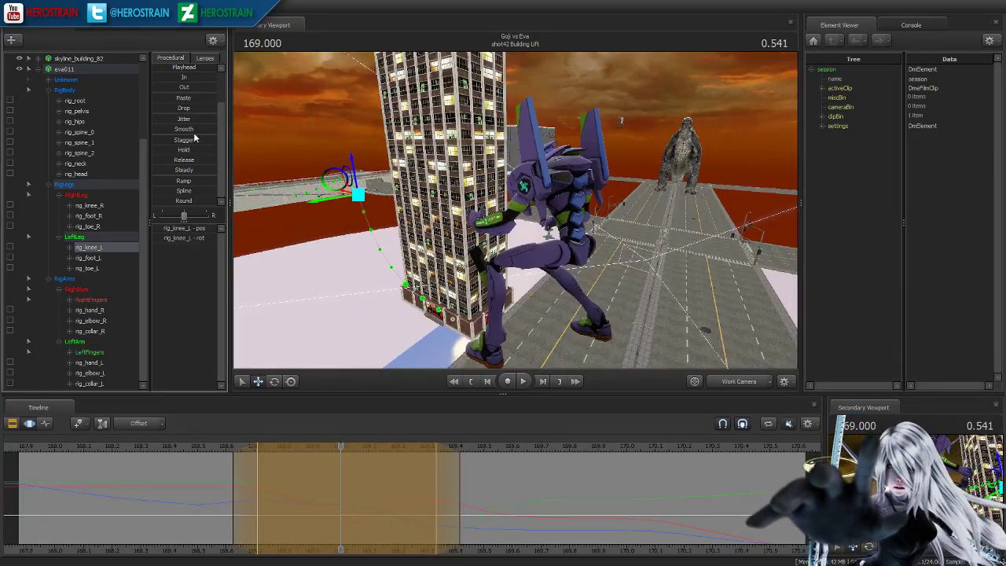
- Smooth rig_knee_L over a hold of about 168.33–168.62 with falloff from about 168.2 to 168.75, and apply the change
shift+drag(150, 518, 245, 517)
shift+scroll(245, 517, up, 1)
shift+scroll(245, 517, up, 2)
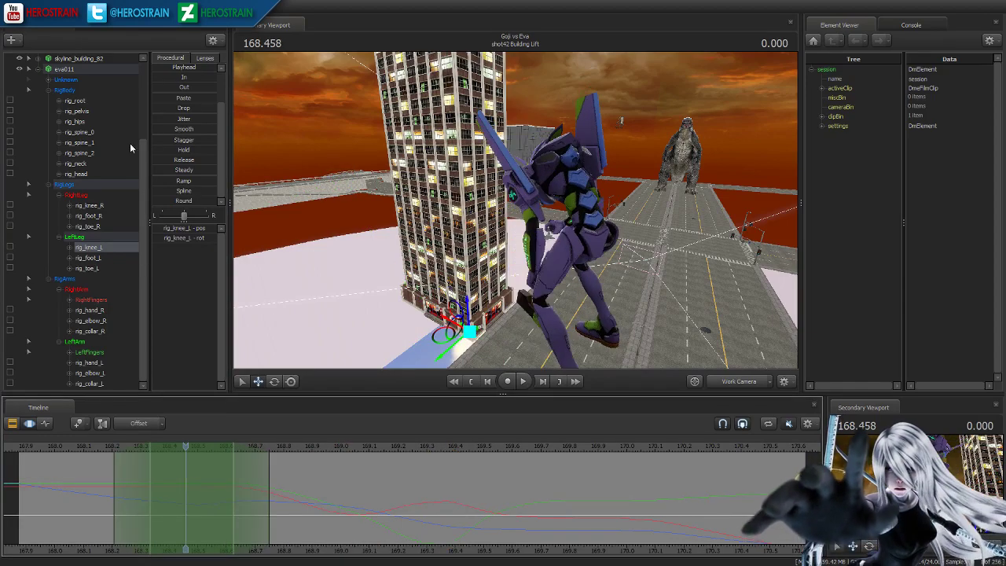
drag(180, 131, 450, 191)
drag(519, 259, 515, 214)
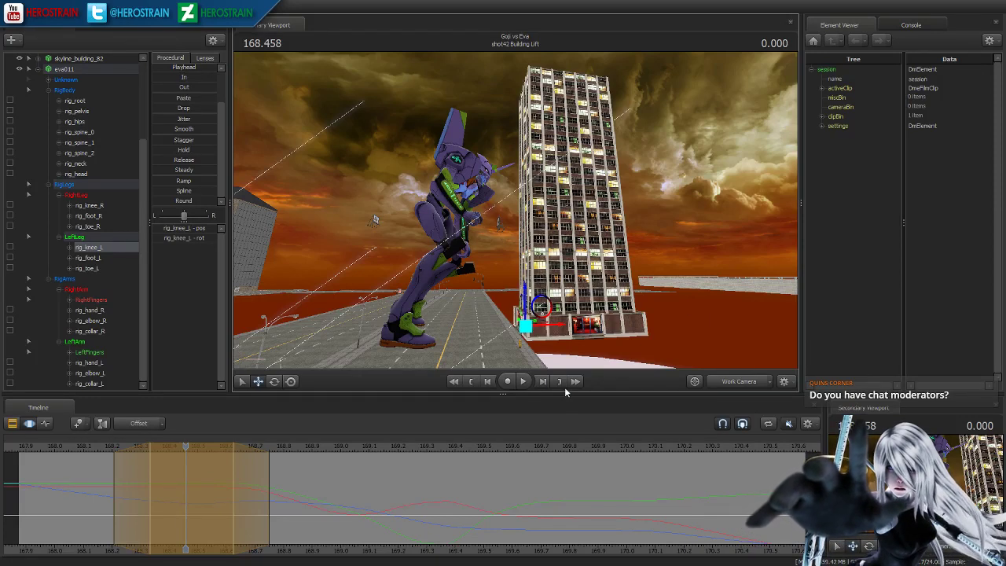
key(Return)
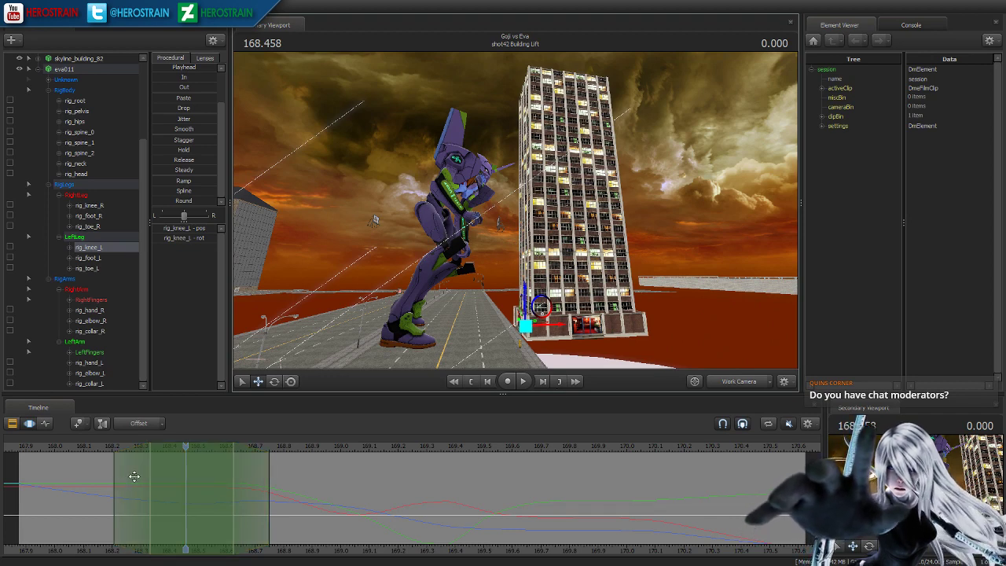
- Play the shot from its start and examine Eva's pose at about 169.33
click(467, 385)
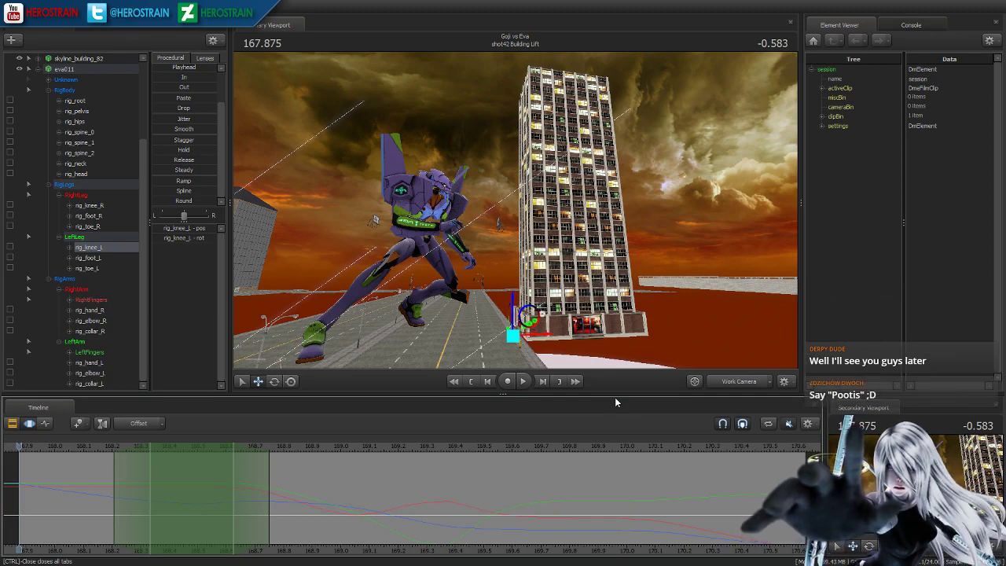
key(space)
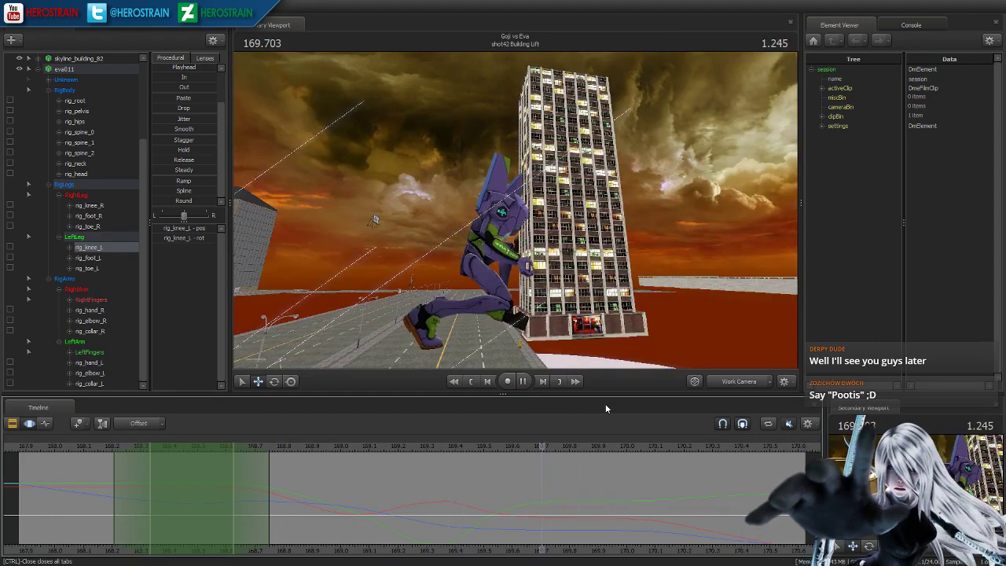
key(space)
click(425, 446)
drag(433, 445, 437, 445)
drag(455, 303, 516, 214)
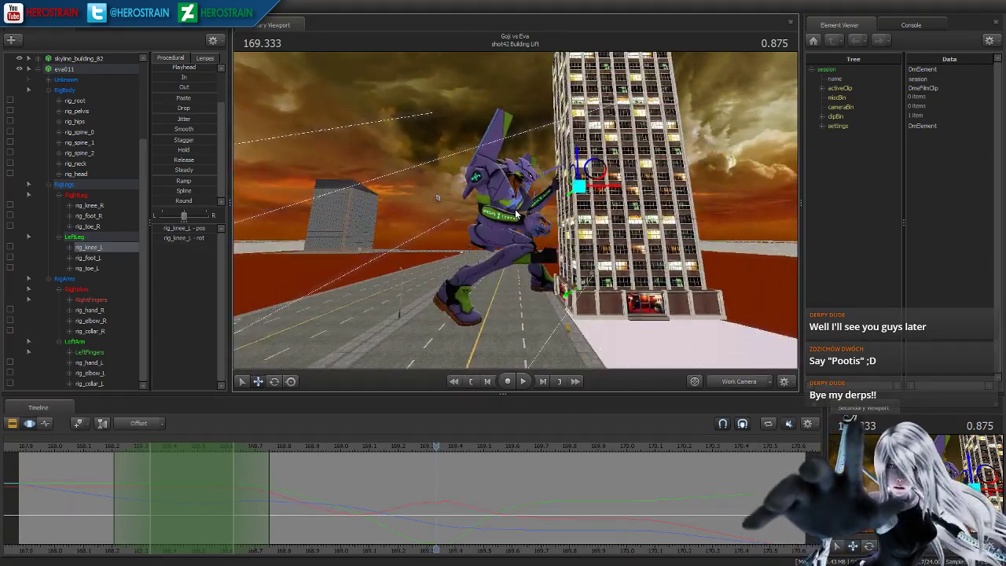
click(471, 381)
key(space)
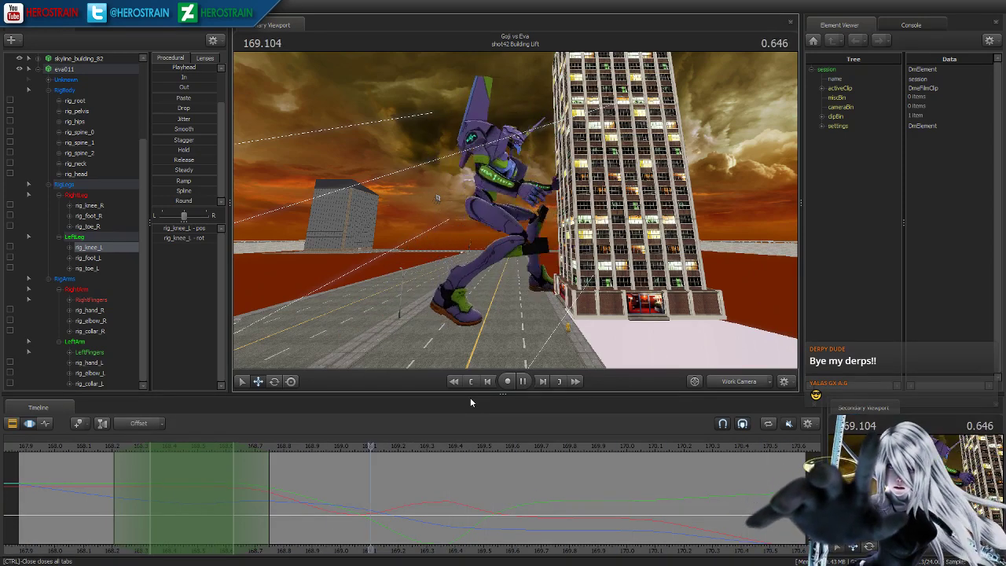
key(space)
- Scrub to about 168.75, examine the left foot up close, and return to the shot's start
drag(135, 464, 269, 463)
key(w)
mouse_move(528, 218)
mouse_down()
mouse_move(578, 236)
mouse_move(528, 217)
mouse_up()
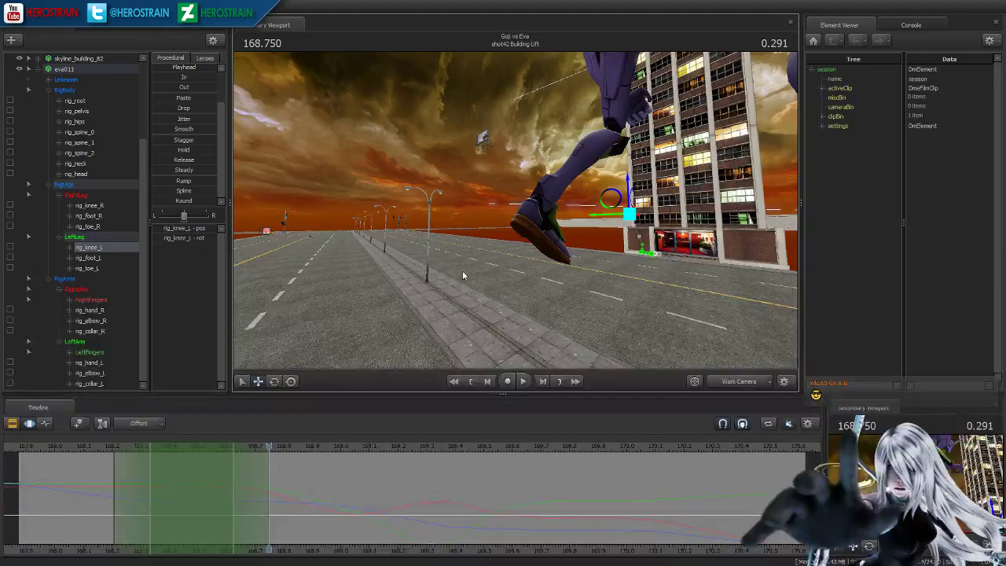
key(space)
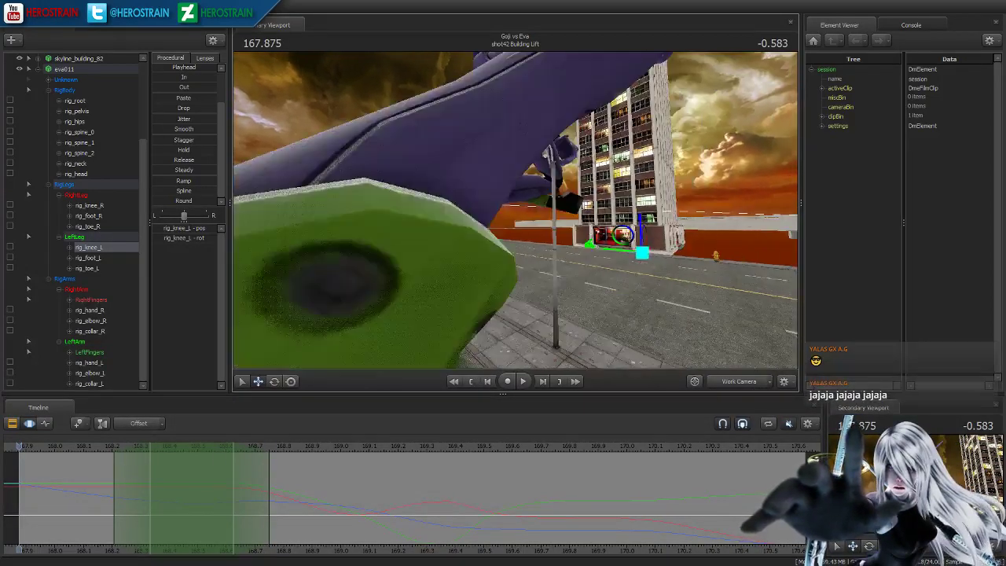
key(space)
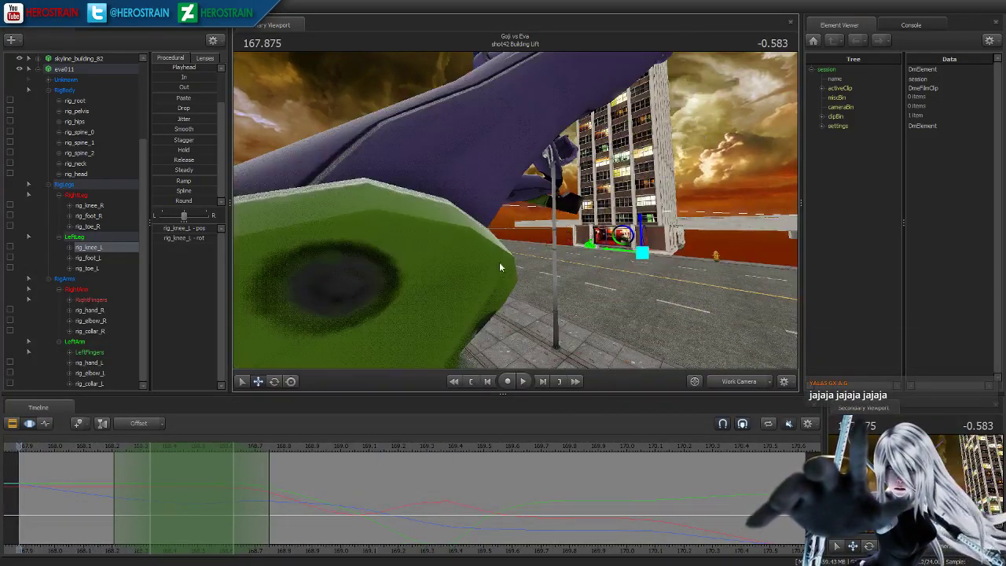
click(455, 381)
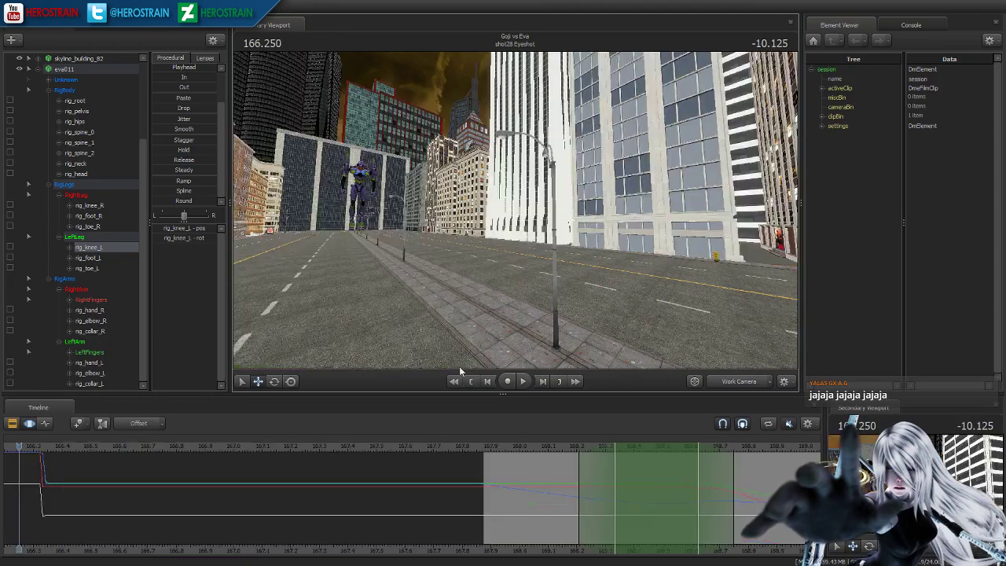
click(558, 383)
- Select rig_foot_L for rotation and hold the time selection from the shot's start to about 168.54, with falloff to about 169.12
drag(449, 235, 469, 249)
ctrl+click(461, 263)
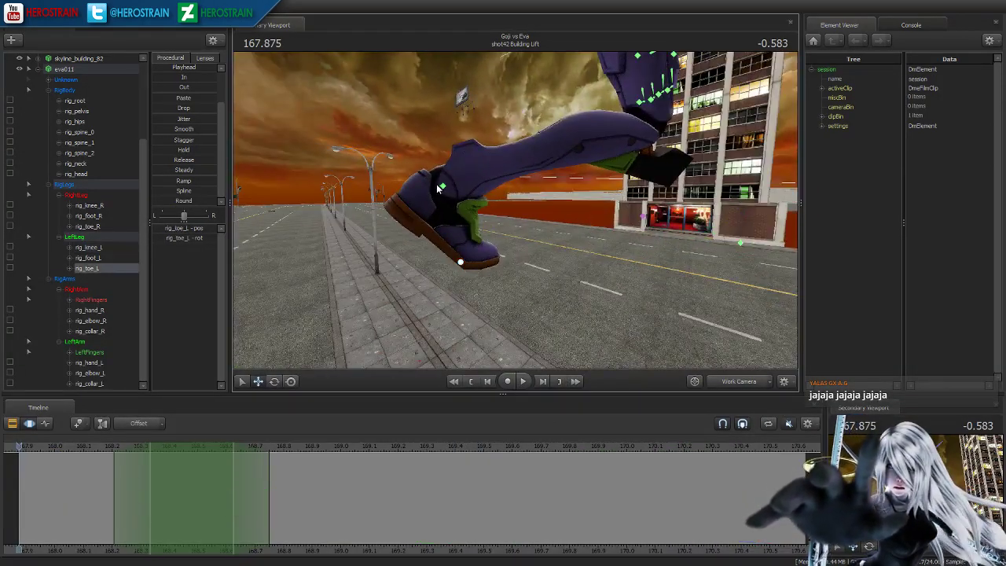
ctrl+click(440, 186)
key(e)
alt+drag(502, 179, 495, 172)
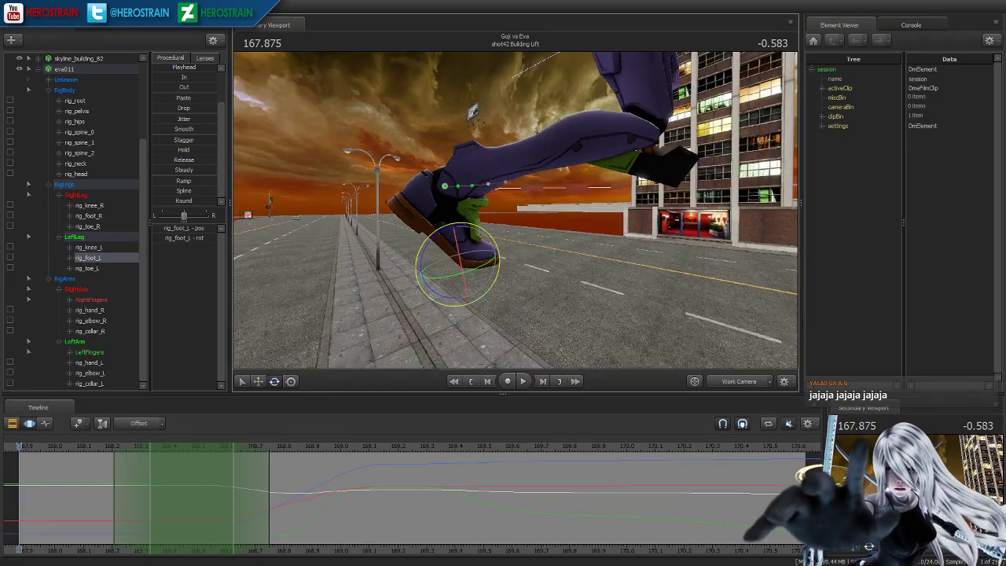
click(211, 494)
shift+drag(211, 493, 289, 510)
shift+scroll(289, 510, up, 3)
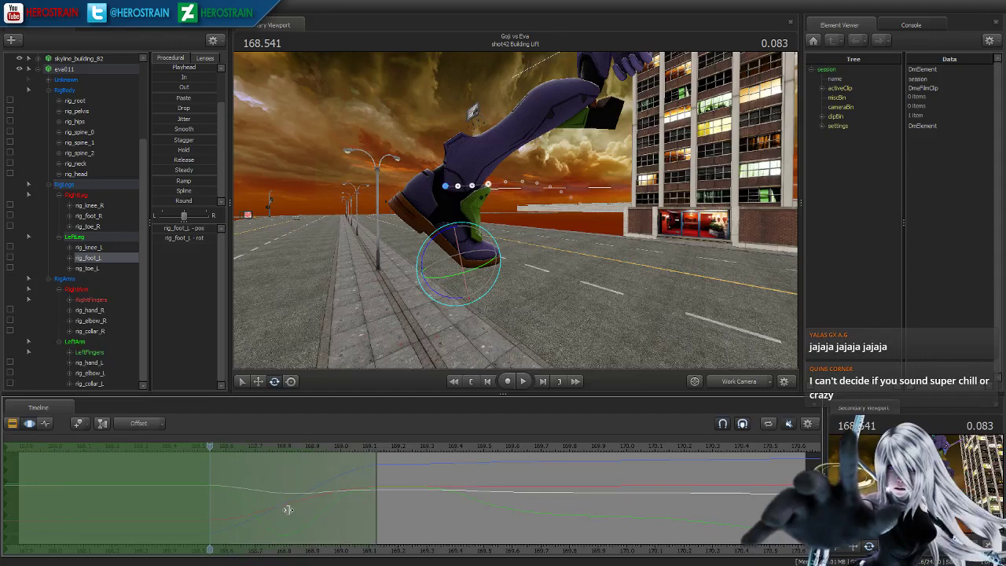
- Set the rotation mode to World and rotate rig_foot_L until the sole is level with the ground
key(d)
drag(564, 211, 476, 267)
right_click(477, 269)
mouse_move(522, 292)
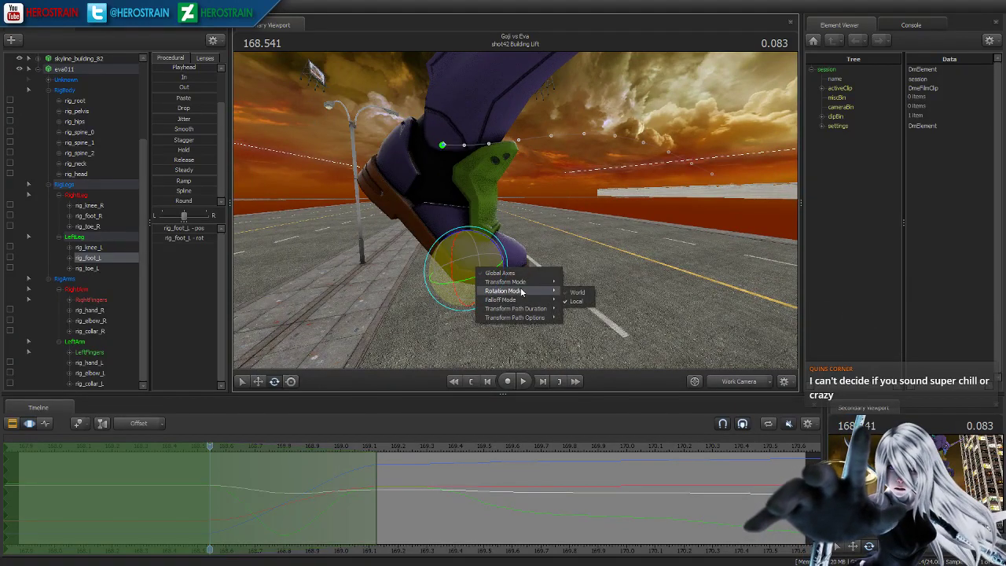
click(576, 292)
mouse_move(474, 233)
mouse_down()
mouse_move(467, 244)
mouse_move(498, 261)
mouse_move(464, 227)
mouse_up()
- Play the motion and scrub to about 169.08 to examine the left foot and toe against the ground
click(469, 264)
key(space)
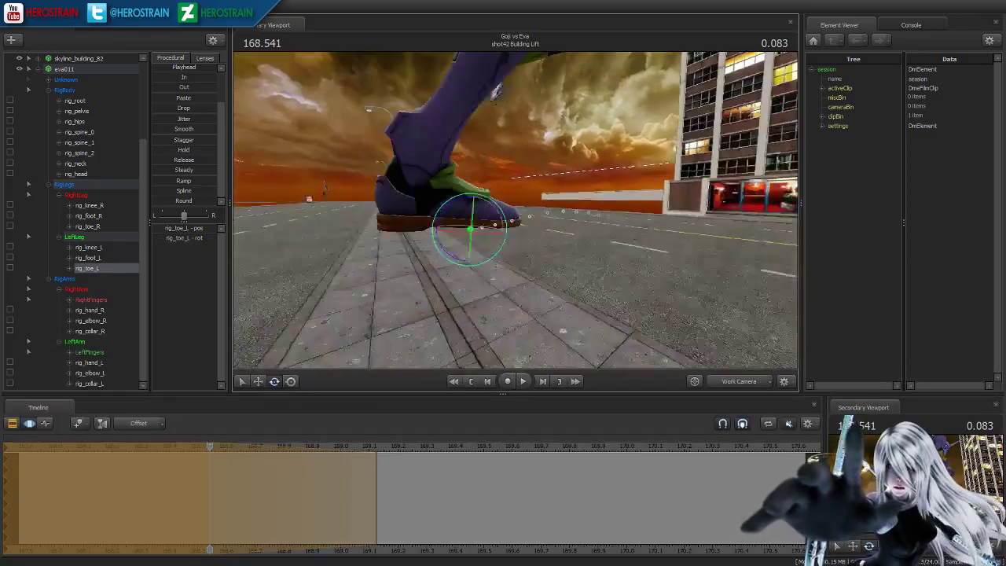
drag(271, 454, 225, 456)
drag(558, 218, 517, 210)
key(w)
key(s)
key(space)
key(space)
key(d)
drag(497, 249, 488, 240)
drag(292, 444, 363, 445)
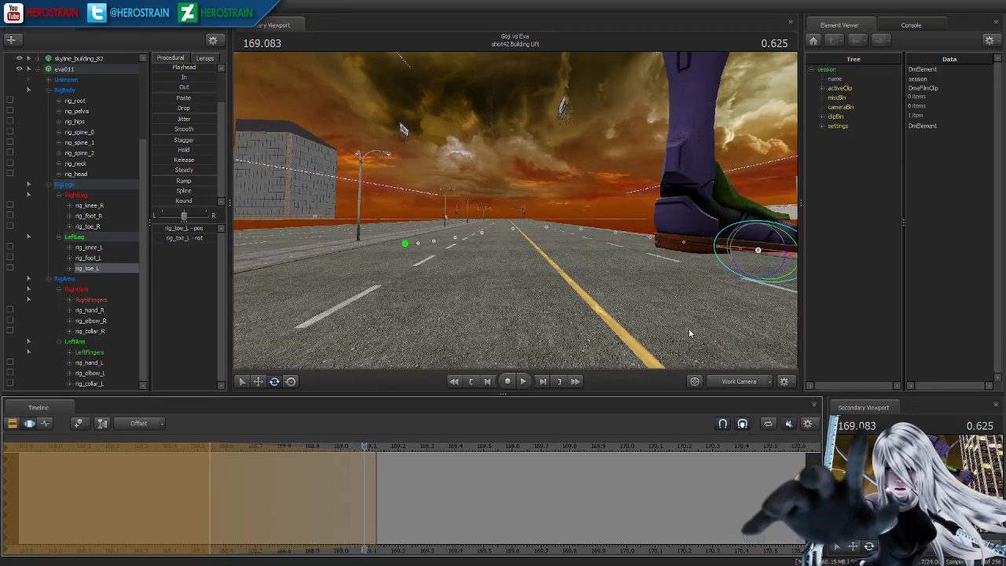
- Apply the Playhead preset at 168.25 to rig_toe_L from the shot's start to about 169.17, with falloff to about 169.33
ctrl+click(760, 253)
shift+drag(383, 498, 15, 487)
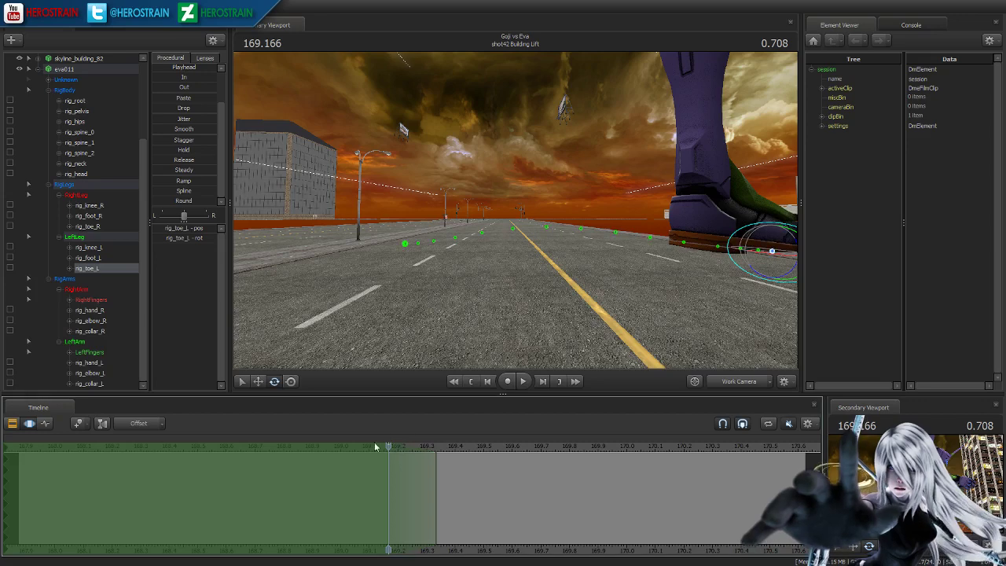
drag(385, 445, 126, 425)
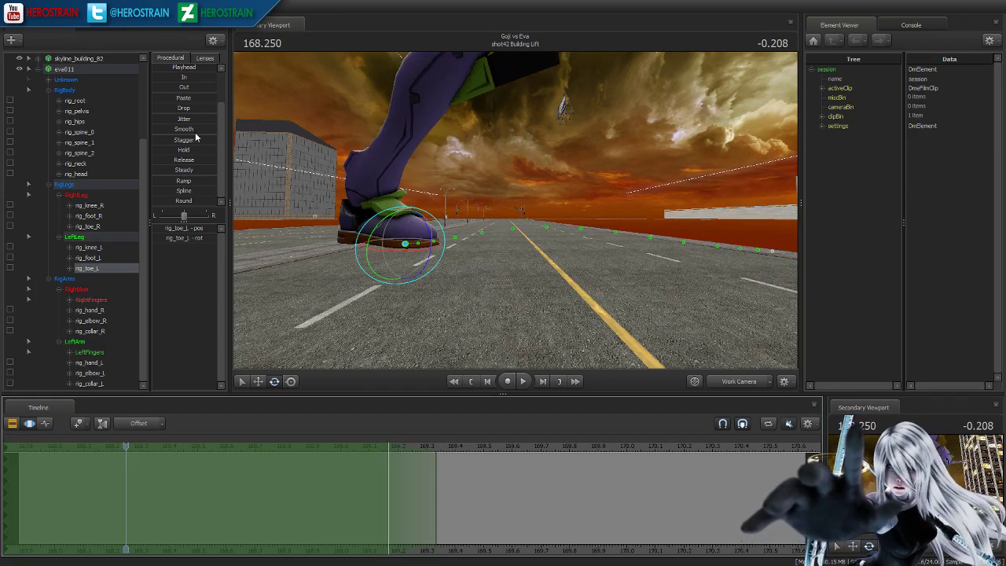
scroll(183, 77, up, 3)
drag(174, 109, 179, 109)
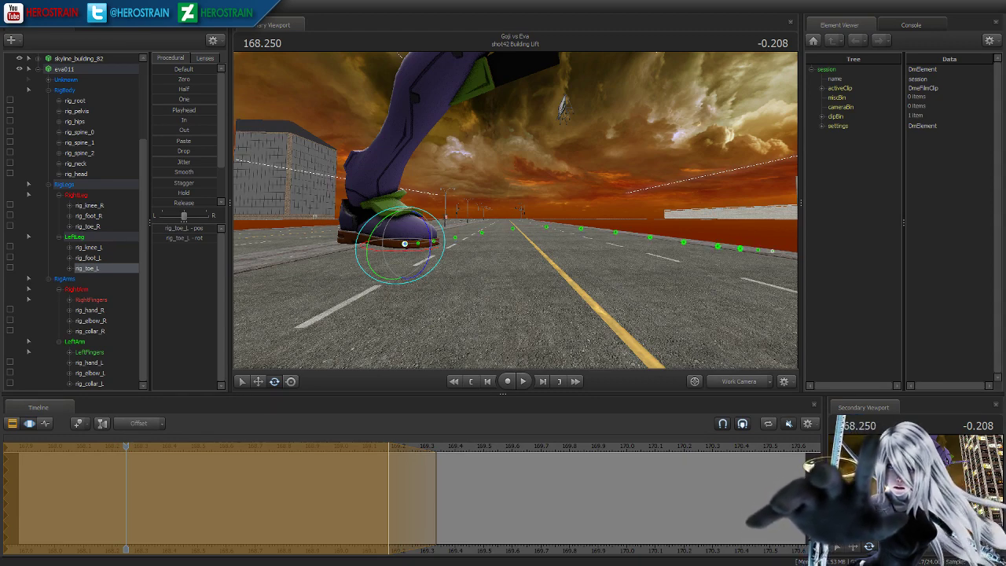
- Play the motion from the shot's start and examine the left foot and whole body from several angles
key(d)
drag(554, 209, 516, 214)
click(470, 383)
key(s)
key(space)
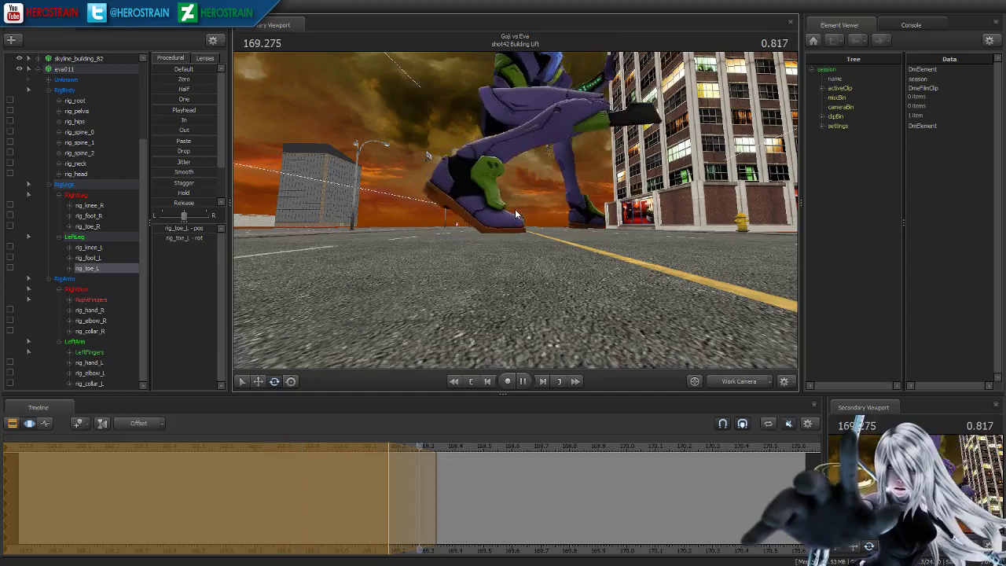
key(space)
click(470, 383)
mouse_move(512, 224)
mouse_down()
mouse_move(524, 208)
mouse_move(515, 209)
mouse_up()
key(d)
key(s)
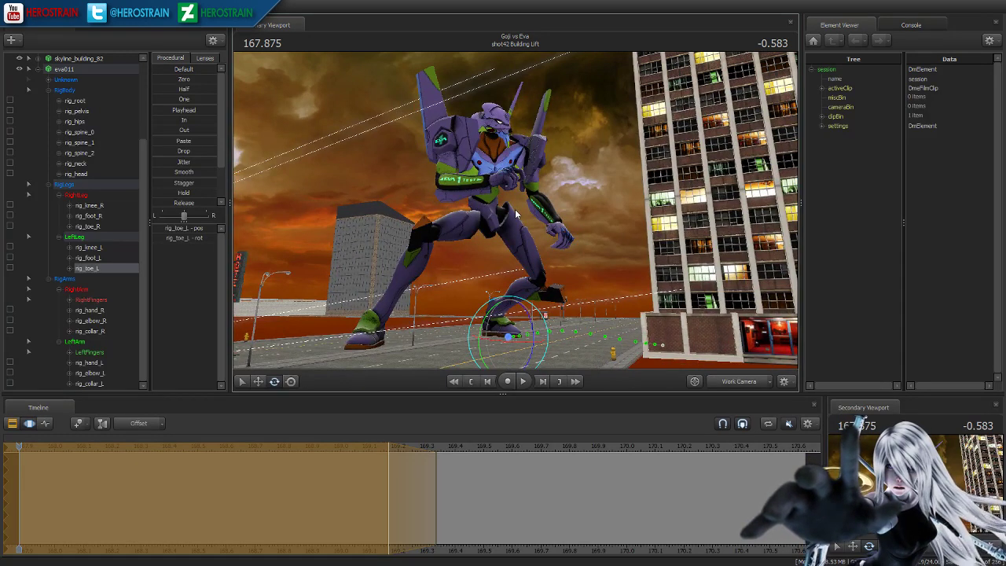
key(Escape)
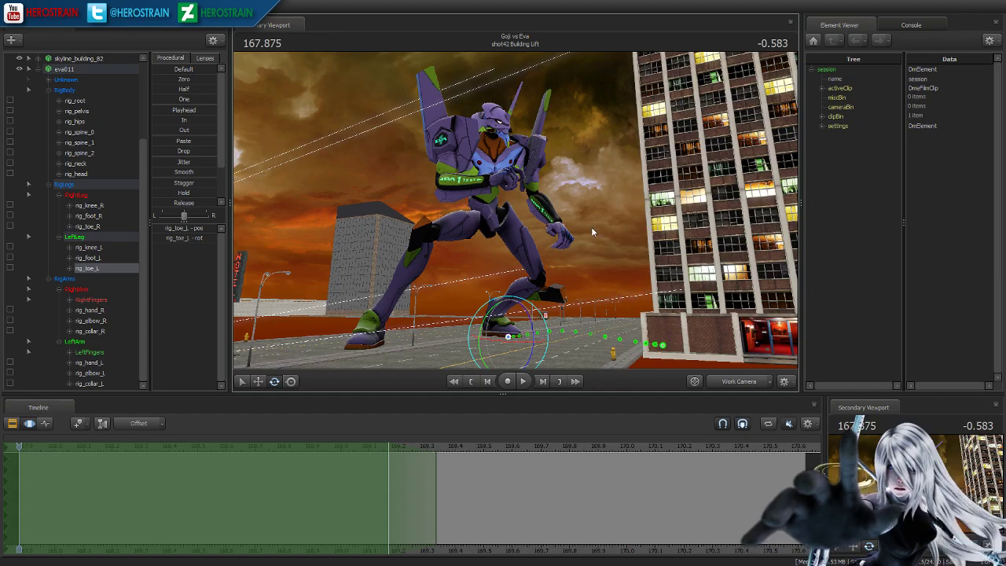
drag(516, 210, 571, 227)
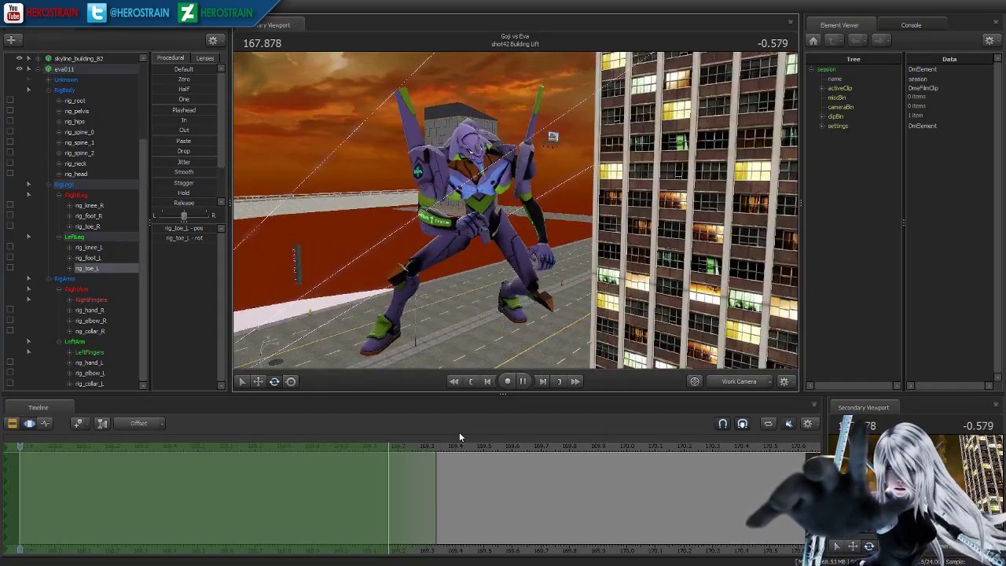
key(space)
key(space)
click(471, 381)
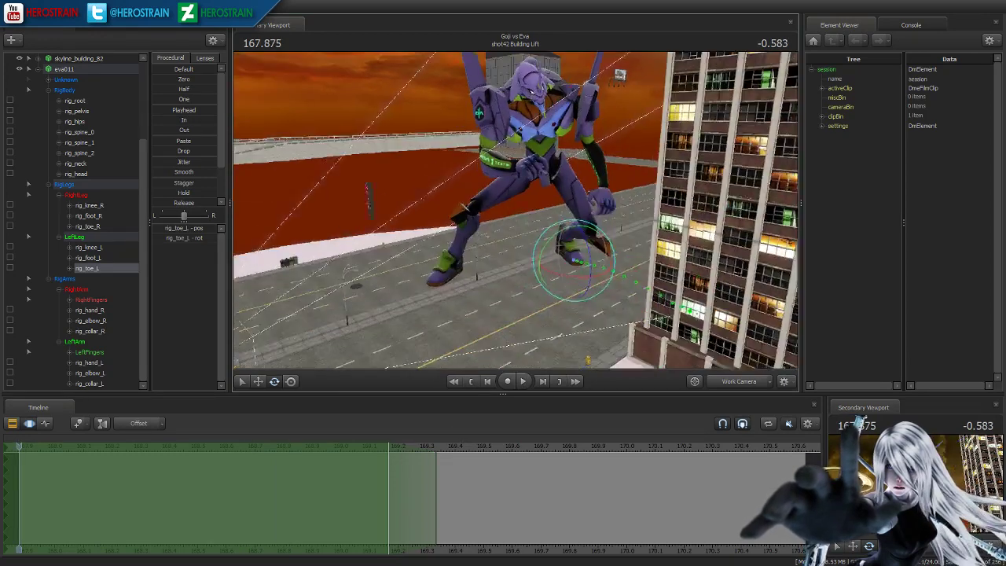
- Select rig_foot_R and hold the time selection to about 167.92 with falloff to about 168.21, working at the shot's start
click(460, 261)
drag(56, 492, 31, 480)
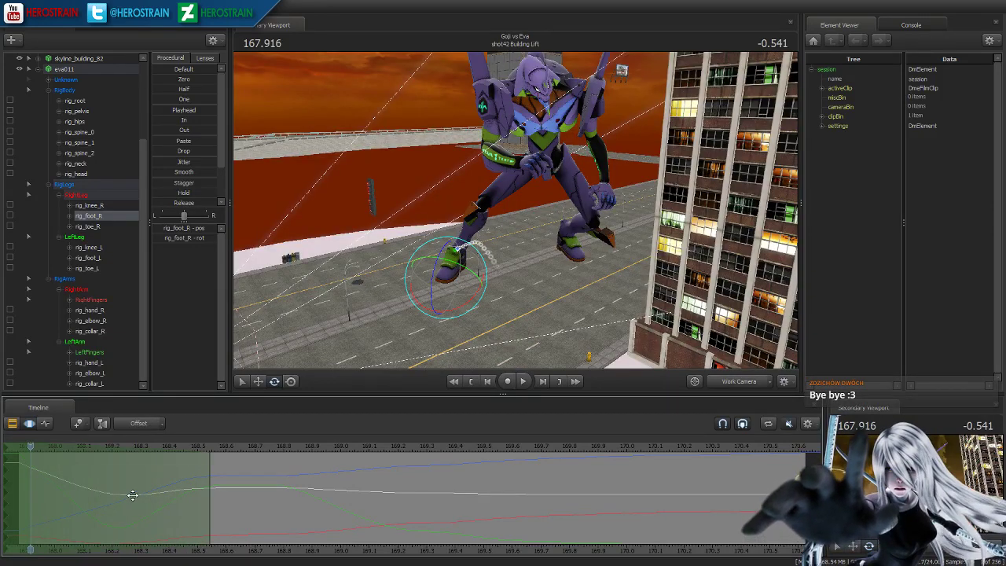
drag(211, 484, 56, 468)
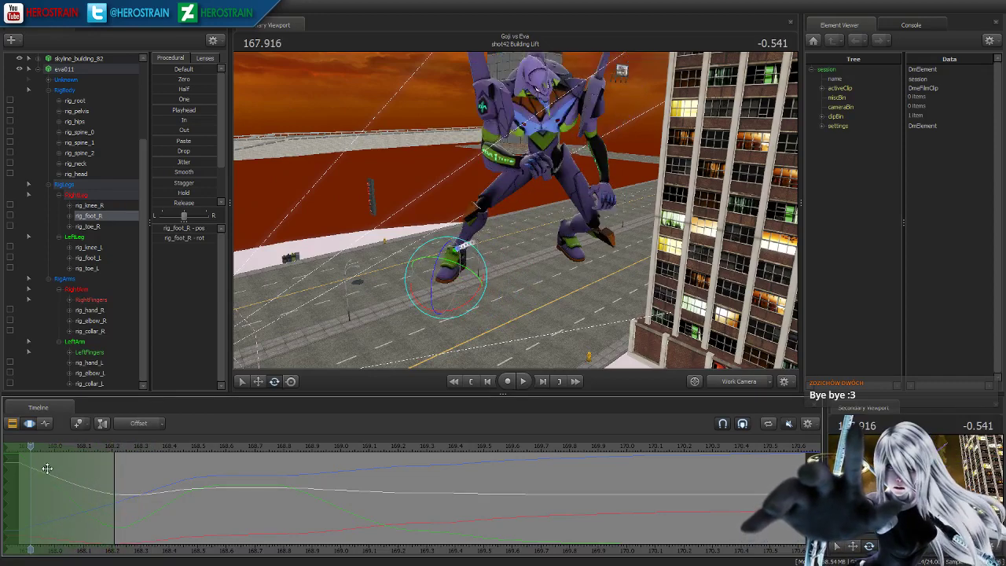
click(471, 381)
- Try repositioning rig_foot_R at the shot's start and check the resulting motion in playback
right_click(460, 292)
click(448, 295)
drag(447, 295, 503, 301)
key(w)
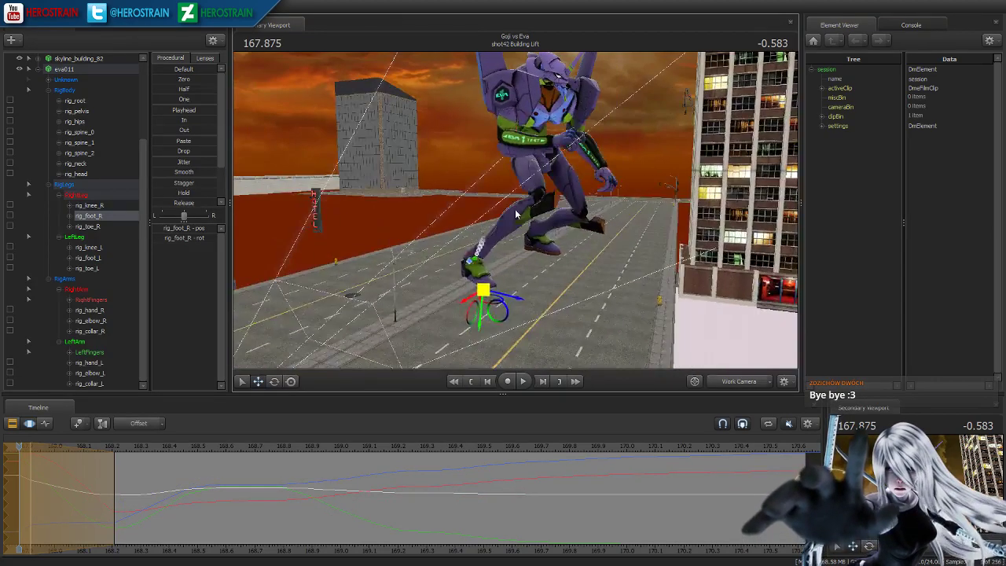
key(space)
key(space)
drag(185, 447, 26, 470)
drag(6, 472, 25, 472)
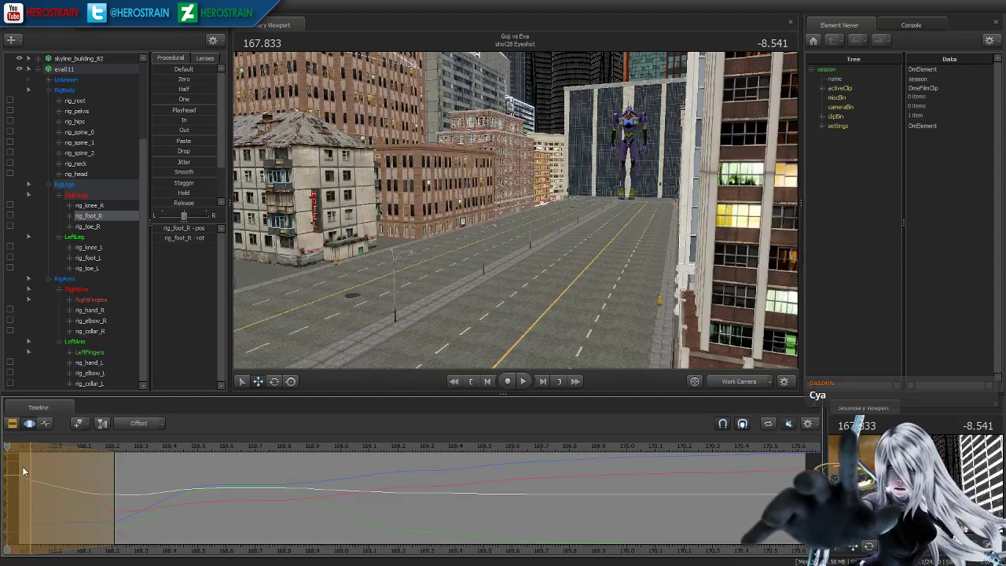
- Try moving rig_foot_R at the shot's start in a close-up view after changing the manipulator mode
drag(503, 213, 456, 299)
key(w)
drag(523, 314, 531, 275)
right_click(537, 267)
click(537, 271)
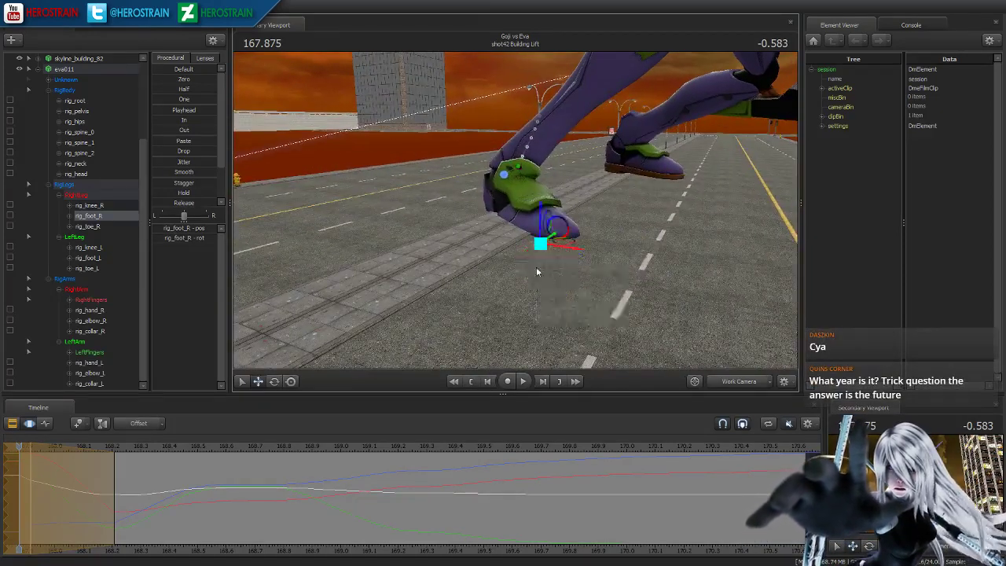
drag(548, 223, 448, 208)
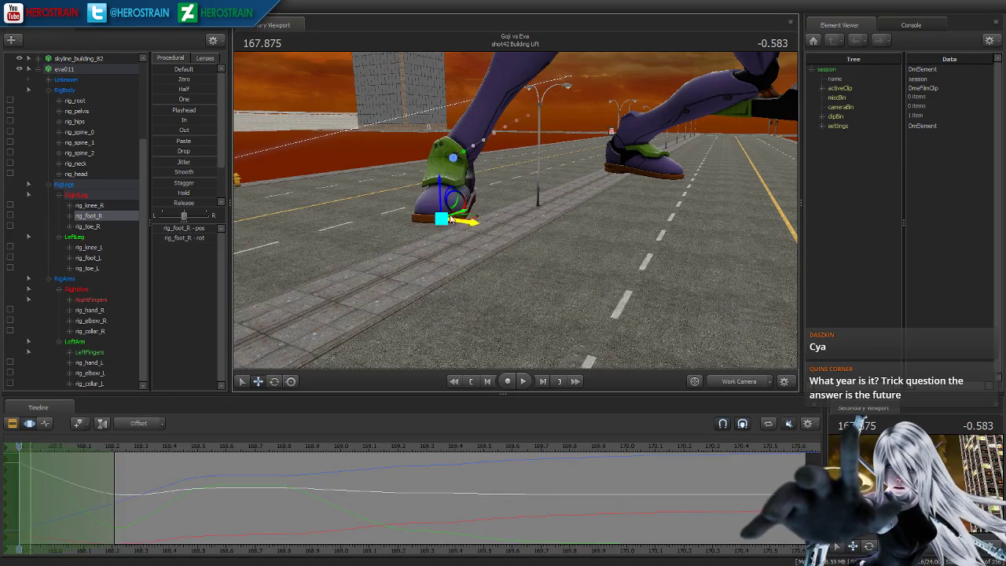
- Rotate and move rig_foot_R at the shot's start so that the sole rests on the ground
key(t)
key(e)
right_click(453, 162)
click(472, 171)
alt+drag(467, 168, 660, 138)
key(w)
right_click(480, 191)
right_click(467, 175)
click(472, 182)
key(s)
alt+drag(459, 225, 464, 203)
- Extend the time selection falloff to about 168.46 and adjust the rotation of rig_pelvis and rig_hips at the shot's start
click(550, 211)
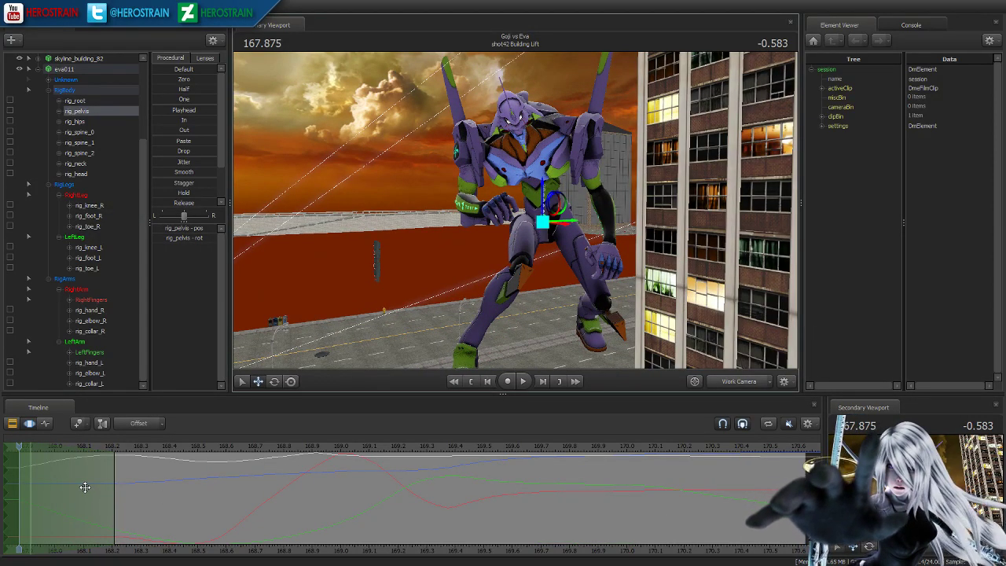
drag(112, 485, 192, 494)
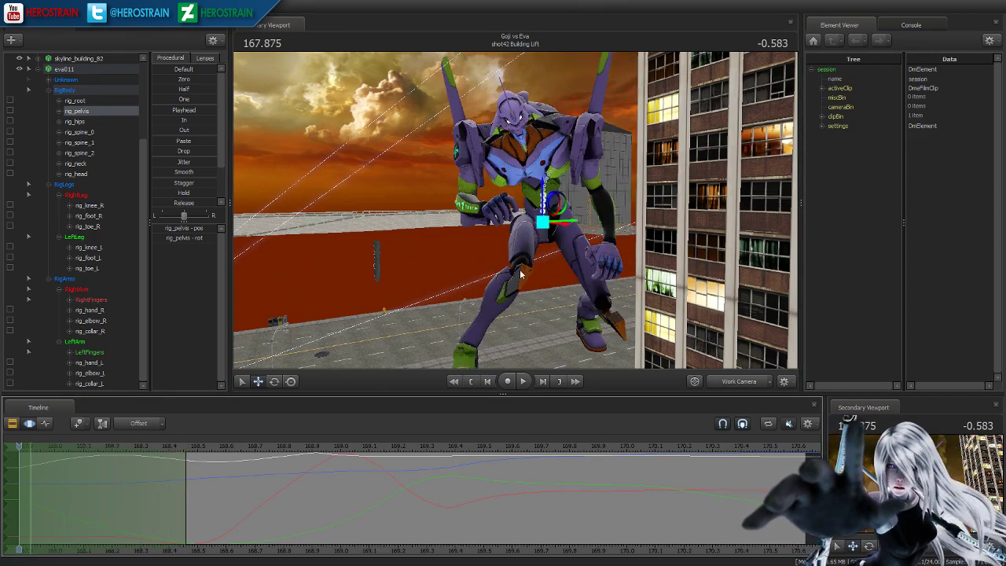
key(e)
drag(565, 221, 723, 188)
alt+drag(472, 243, 500, 226)
ctrl+click(490, 227)
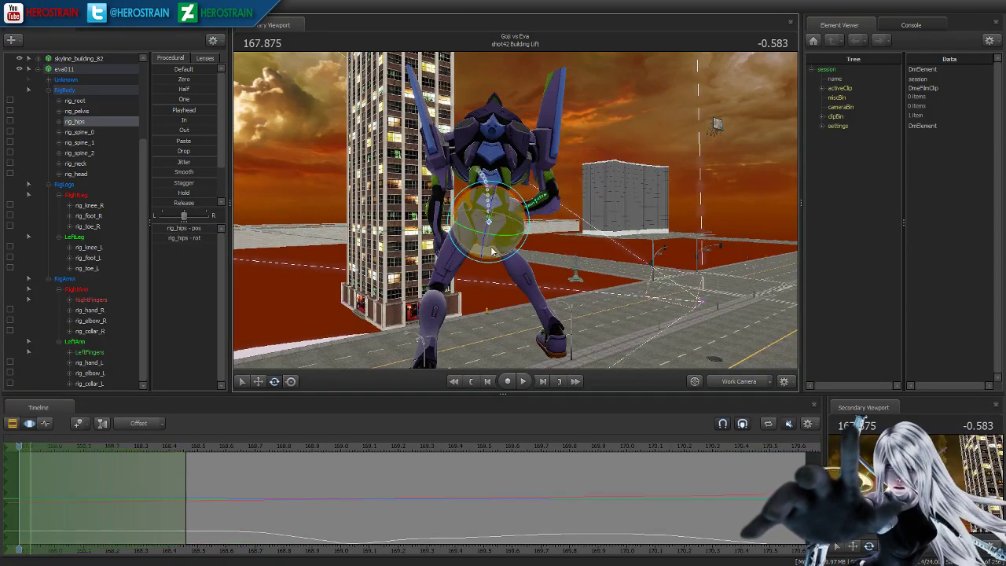
alt+drag(508, 240, 664, 208)
- Smooth rig_pelvis and rig_hips together between about 168.29 and 168.54, with falloffs from about 168.21 and to 168.62
ctrl+shift+click(541, 221)
shift+drag(212, 512, 143, 511)
click(178, 157)
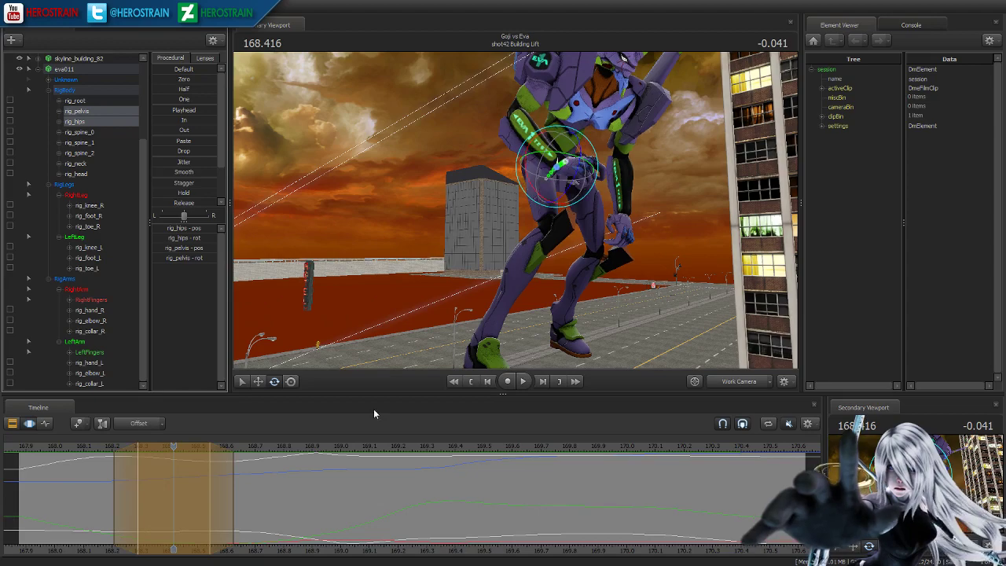
- Play the motion from the shot's start and examine the pelvis, hips and legs from the side
click(470, 382)
key(s)
mouse_move(516, 210)
mouse_down()
mouse_move(578, 208)
mouse_move(516, 207)
mouse_up()
key(space)
key(space)
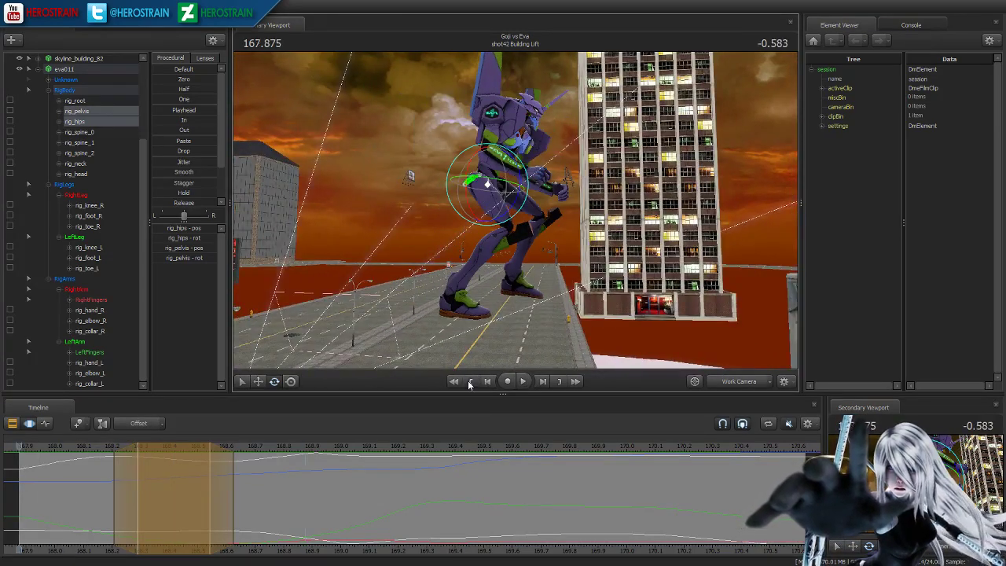
click(469, 383)
key(space)
key(space)
- Move rig_foot_R along X at about 168.54, with the time selection running onward from there and blending in from about 168.17
ctrl+click(435, 288)
drag(496, 272, 503, 240)
key(w)
key(space)
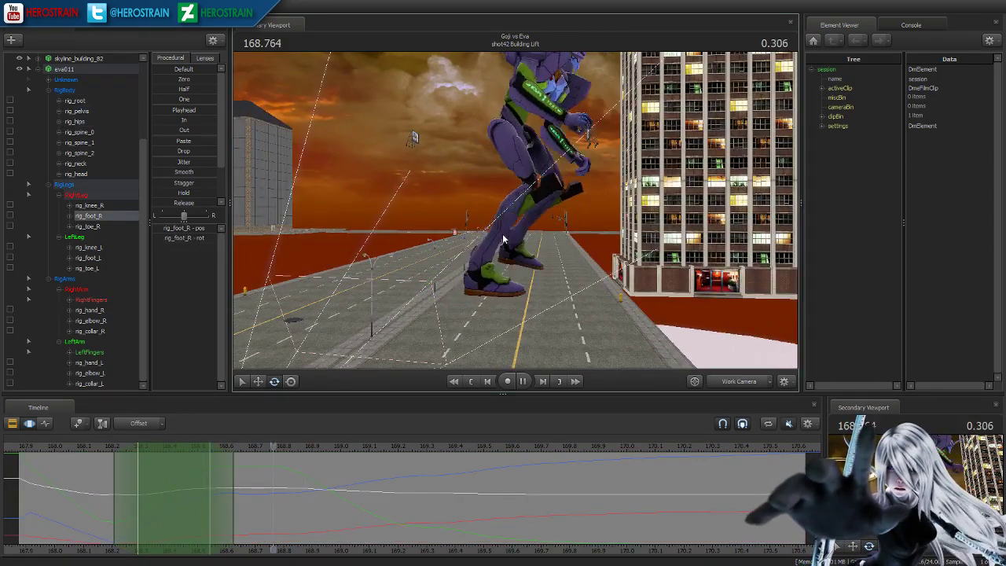
drag(47, 499, 822, 500)
scroll(282, 500, up, 2)
scroll(281, 500, down, 1)
drag(76, 450, 184, 461)
click(508, 278)
right_click(499, 278)
click(525, 293)
drag(509, 274, 511, 275)
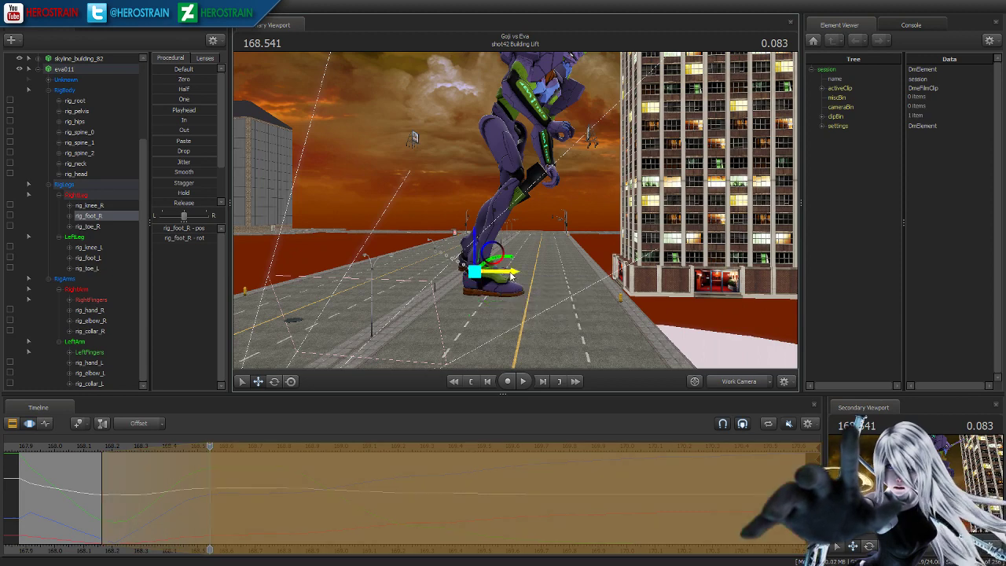
- Extend the blend-in of rig_foot_R's time selection back to the shot's start and check the motion in playback
click(470, 384)
key(space)
key(space)
drag(99, 475, 11, 469)
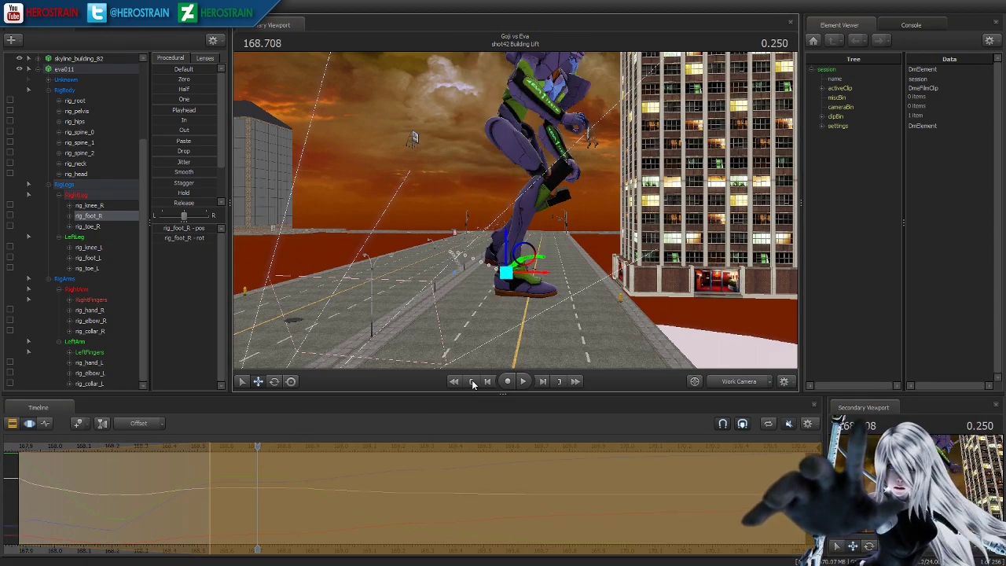
click(471, 382)
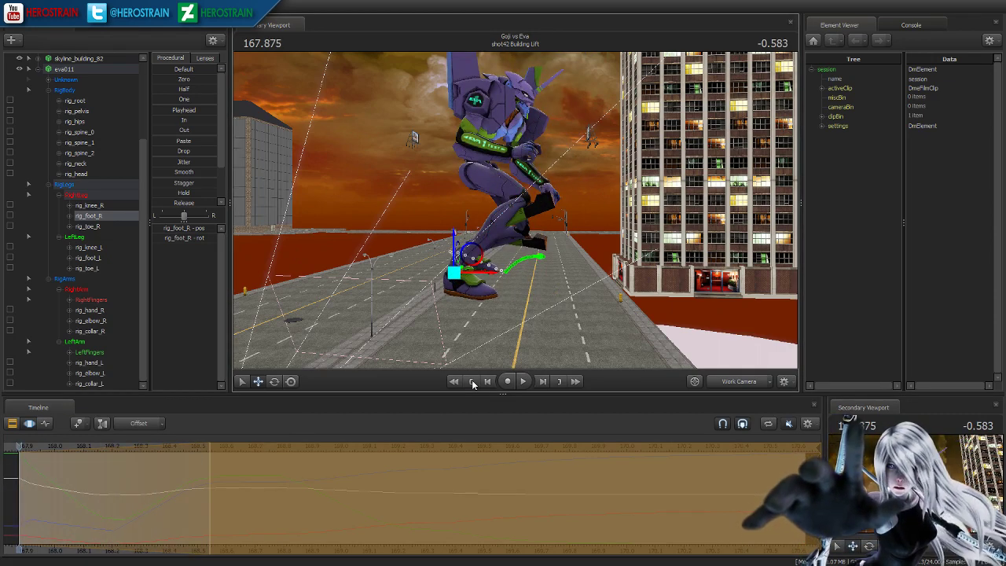
key(space)
key(space)
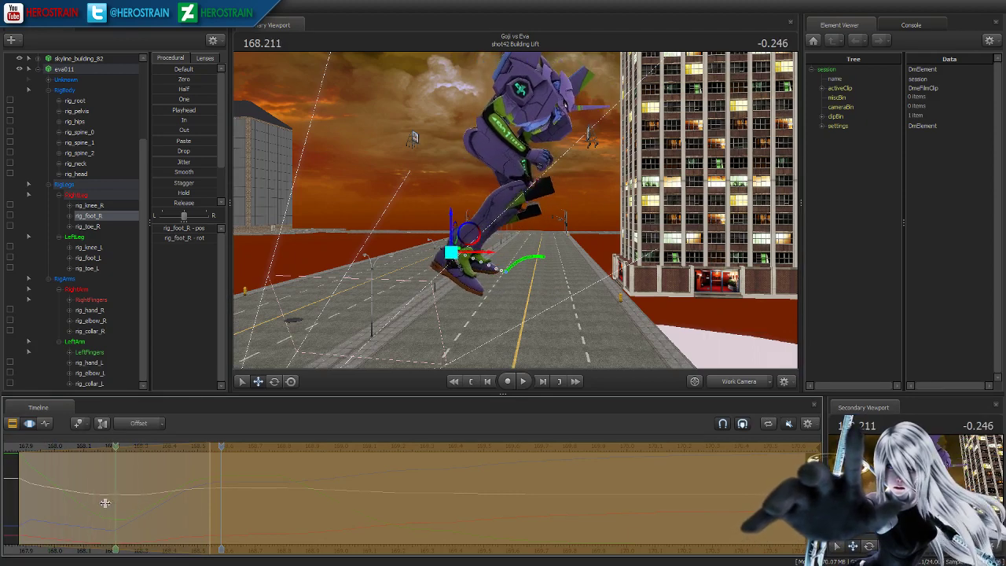
- Smooth out rig_foot_R's path over a hold of about 167.96 to 168.33, with falloffs from the shot's start to about 168.58
shift+drag(91, 503, 149, 509)
shift+scroll(148, 508, up, 3)
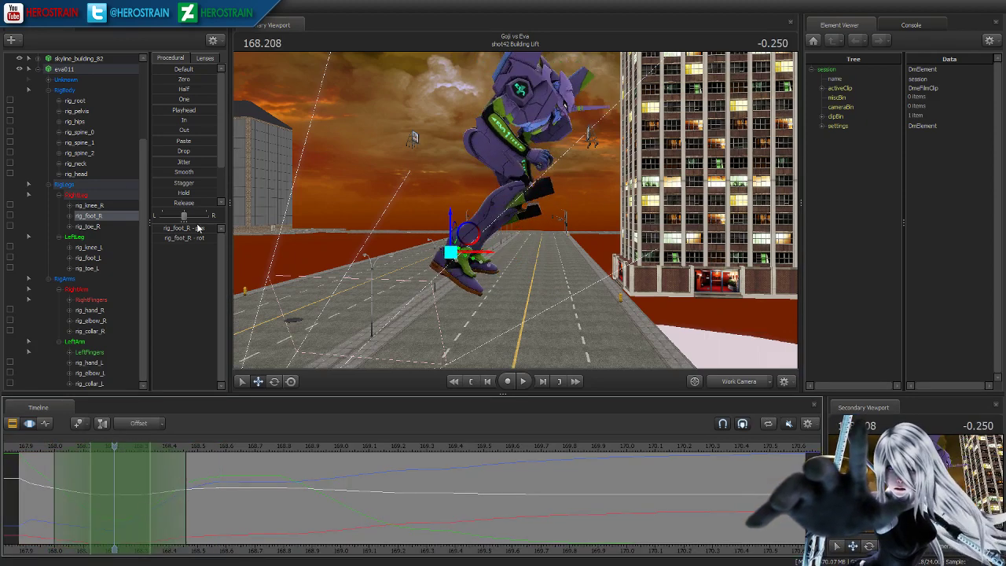
scroll(204, 236, down, 2)
shift+scroll(60, 511, up, 3)
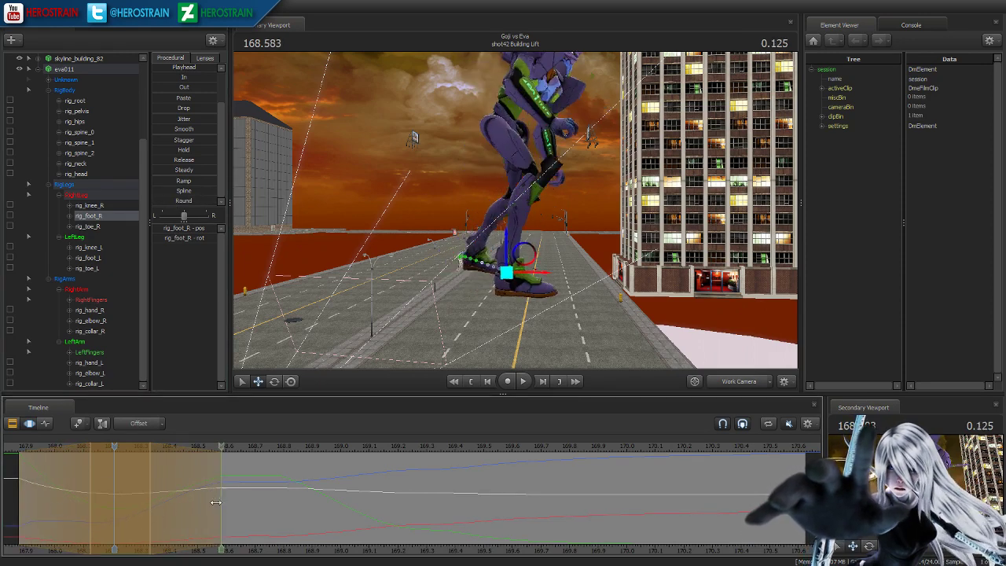
click(471, 382)
key(space)
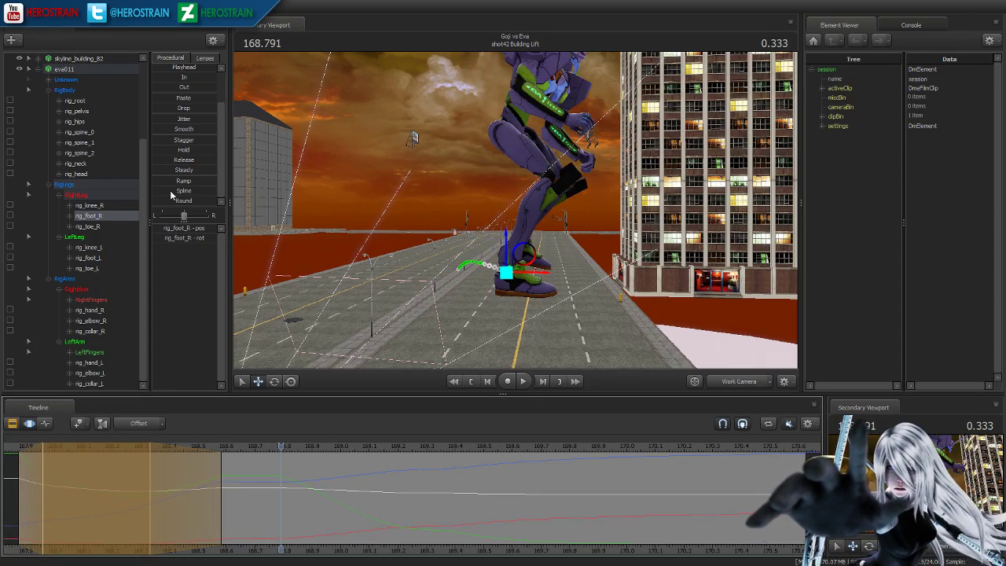
click(472, 382)
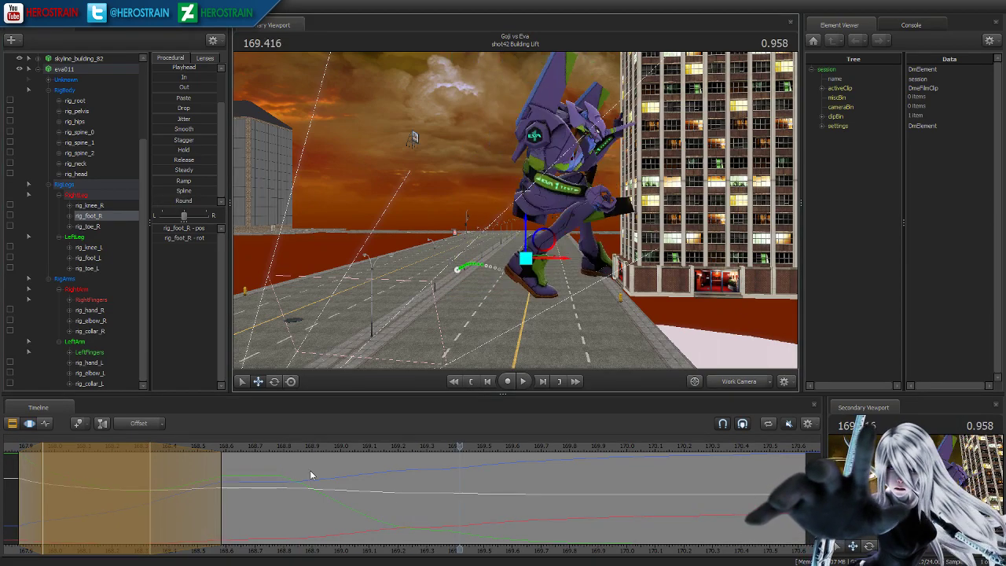
- Apply Smooth to rig_foot_R over a hold of about 167.96 to 168.46, with short falloffs from about 167.92 and to 168.5
shift+drag(221, 496, 18, 500)
shift+scroll(126, 516, up, 3)
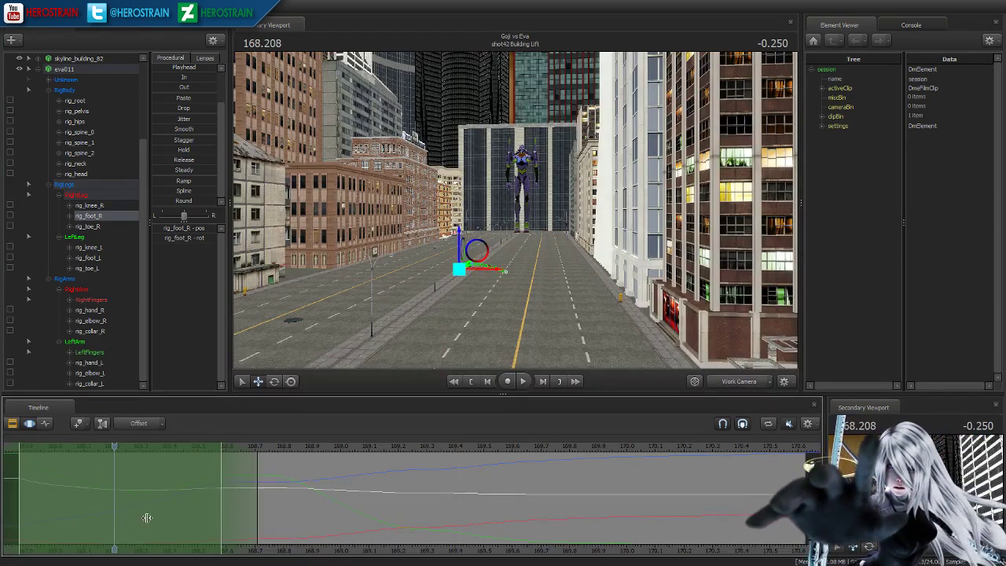
shift+scroll(131, 517, up, 1)
drag(219, 504, 154, 504)
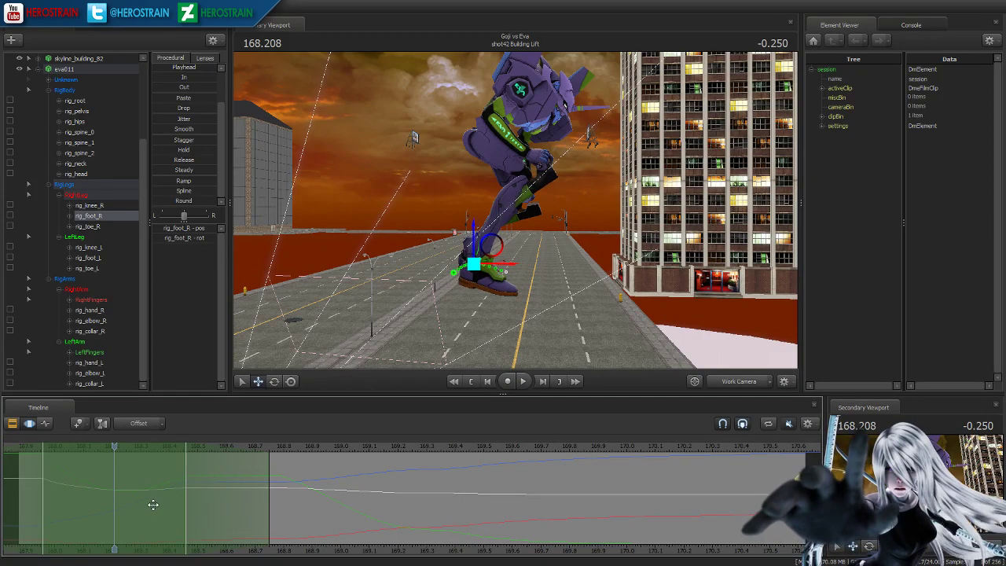
click(472, 386)
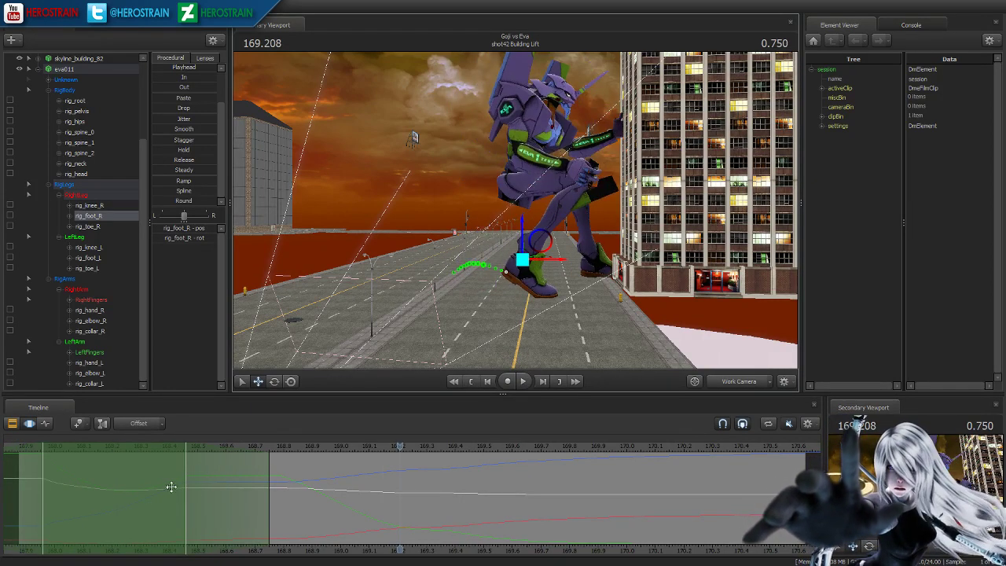
shift+scroll(151, 494, down, 3)
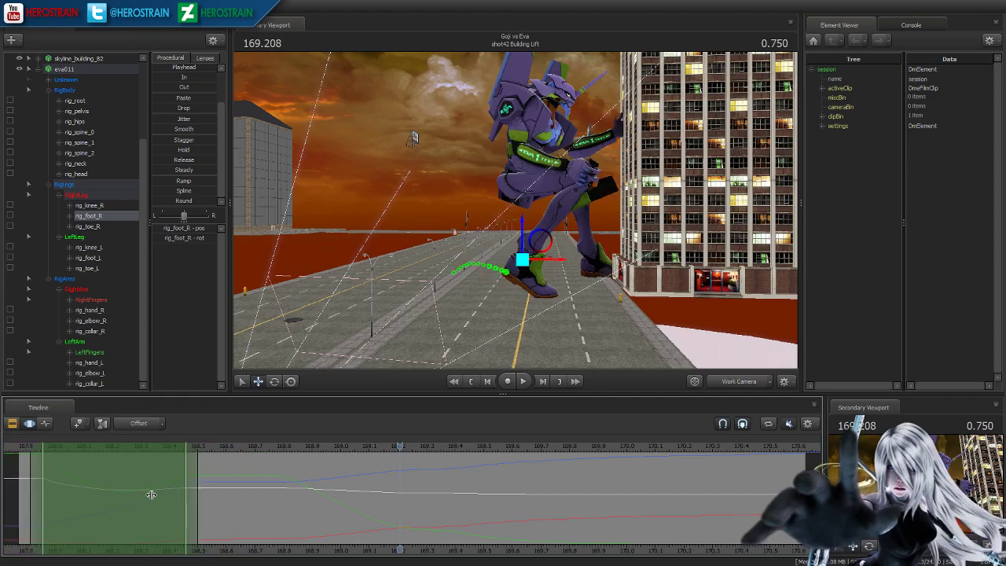
drag(177, 131, 439, 207)
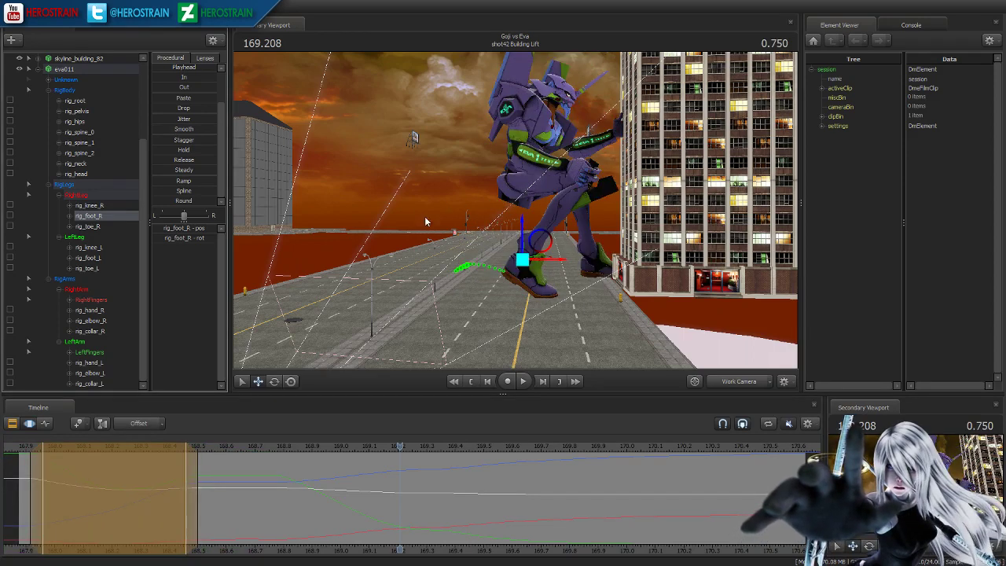
- Play the motion and scrub to 169.25 to examine the right foot's step
key(space)
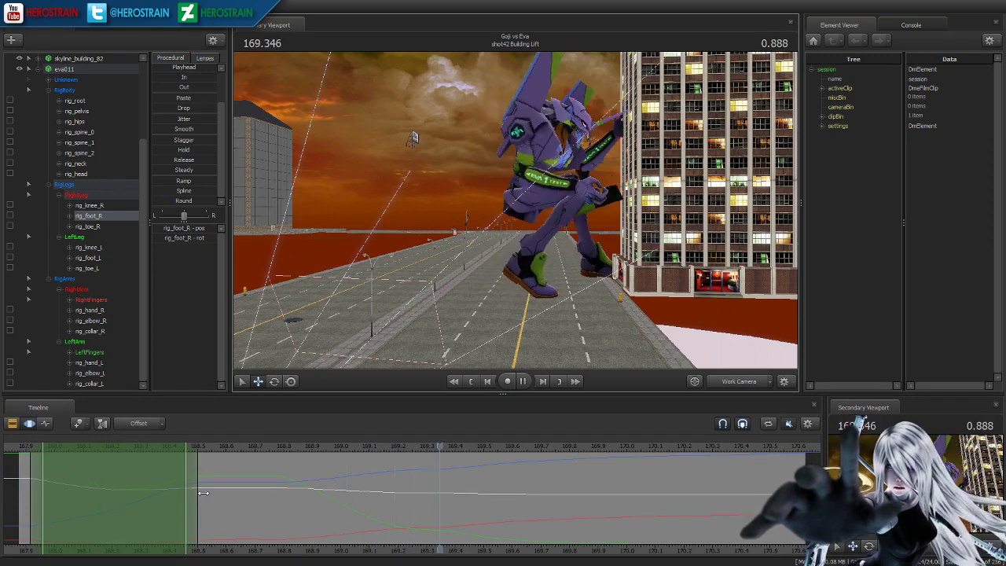
key(space)
drag(247, 453, 417, 467)
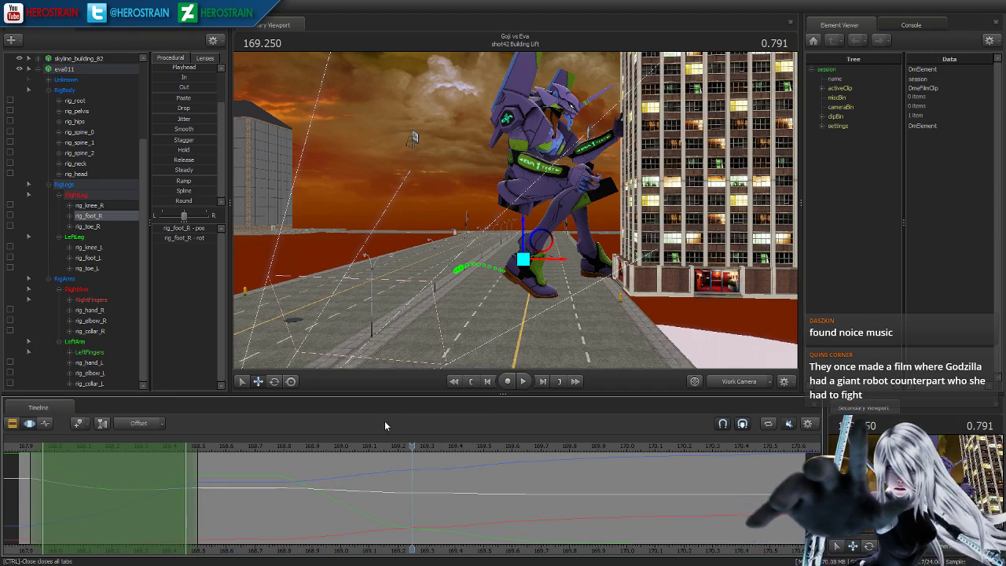
- Shift rig_foot_R away from the building with the whole shot selected in time, and check the motion in playback
key(ctrl+a)
drag(370, 479, 568, 512)
drag(564, 261, 540, 270)
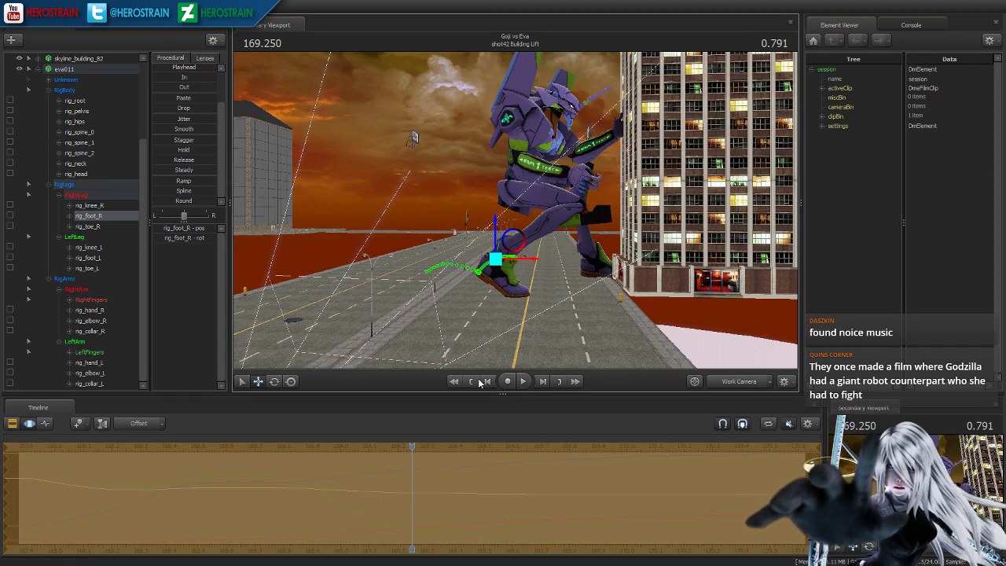
key(space)
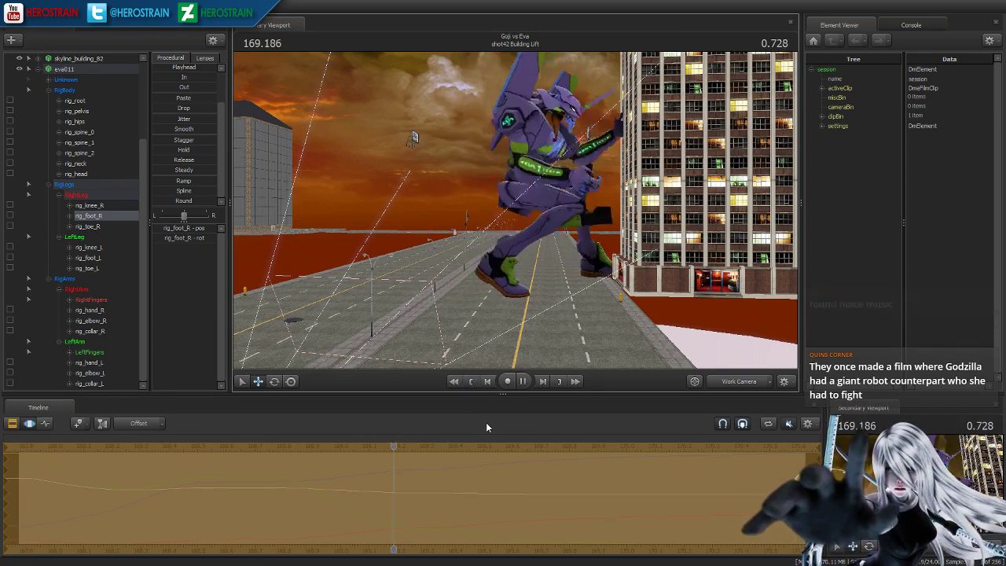
key(space)
- Nudge rig_foot_R slightly farther from the building over the whole shot and replay the shot from its start in a wider view
drag(545, 261, 531, 260)
key(space)
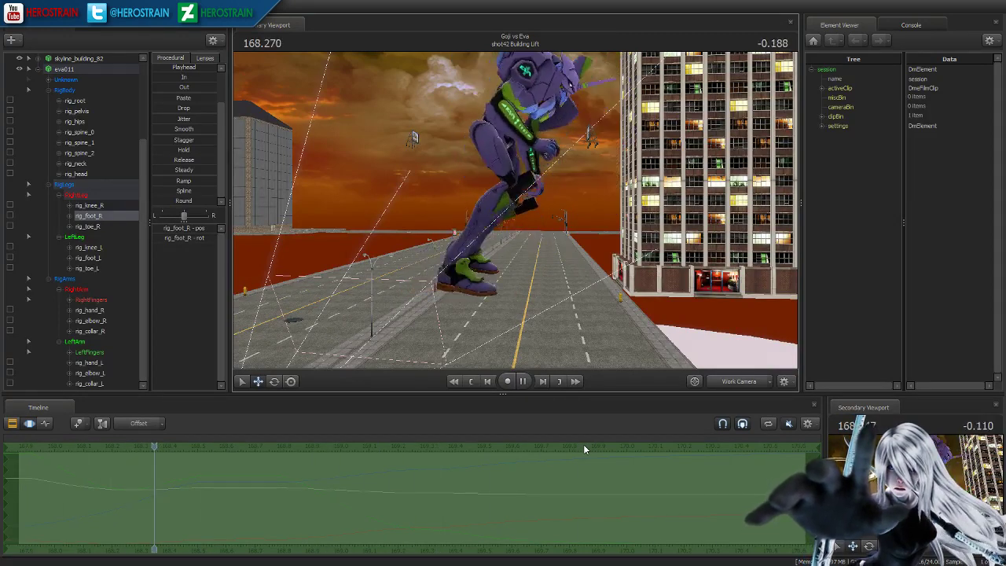
key(space)
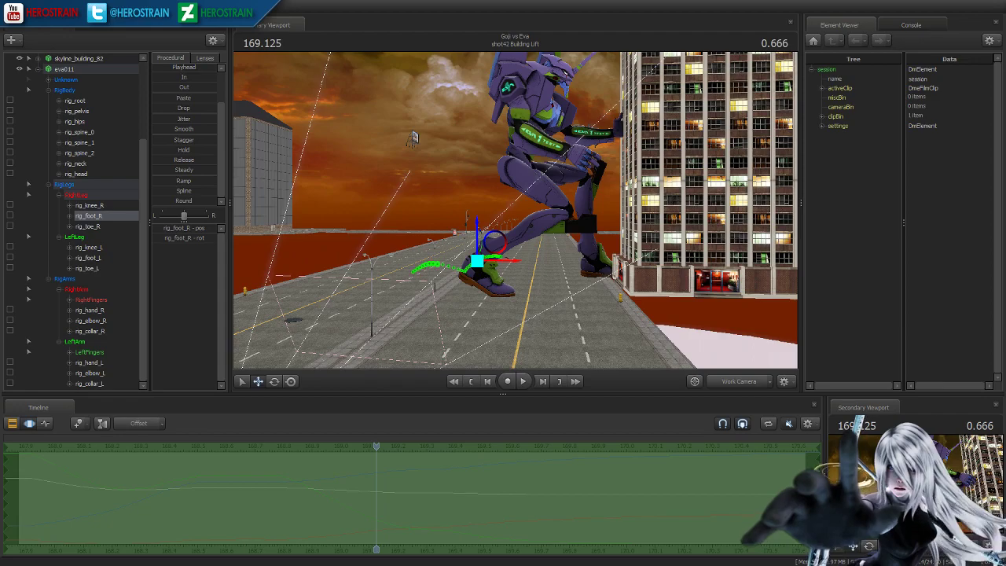
drag(402, 260, 401, 230)
click(470, 382)
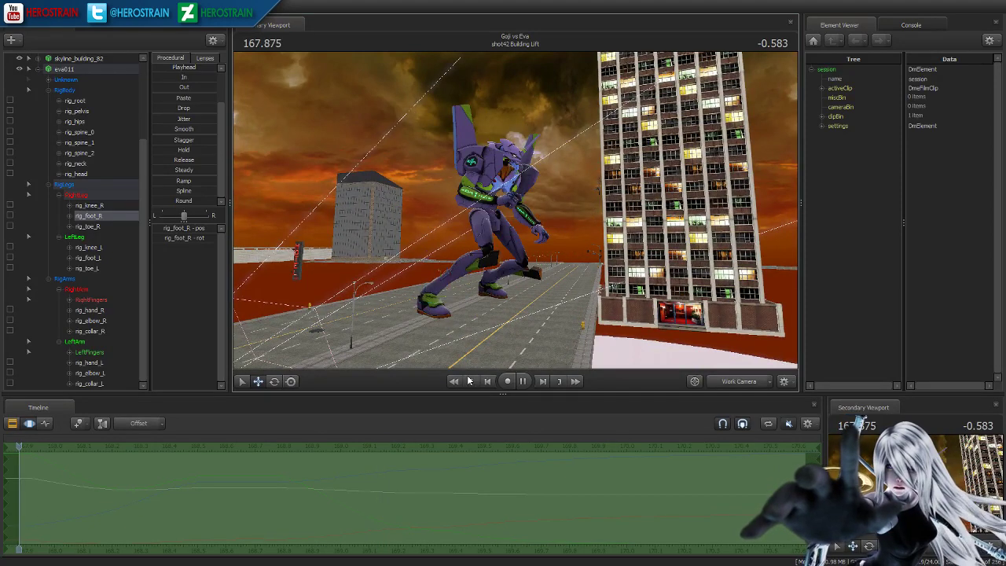
key(space)
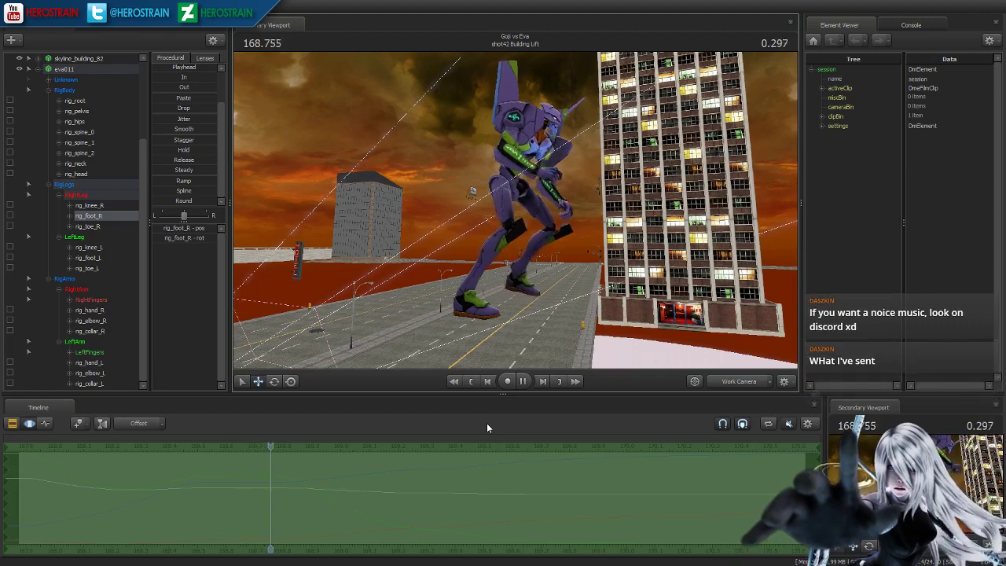
key(space)
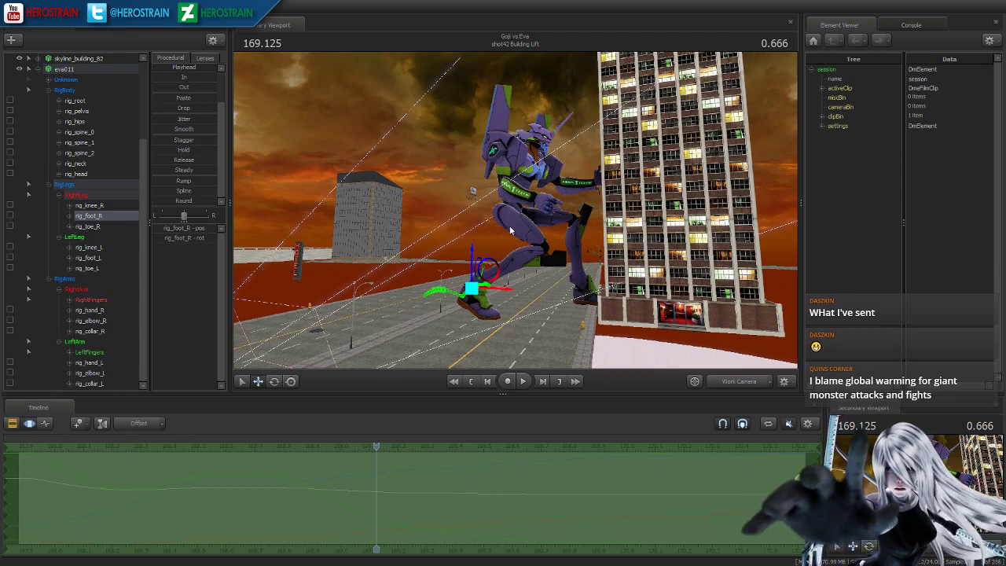
- Move rig_pelvis along its vertical axis over a time selection from about 170.08 to the shot's end, and play it back
click(76, 111)
drag(385, 507, 651, 508)
key(ctrl+z)
drag(604, 369, 550, 361)
drag(551, 235, 485, 334)
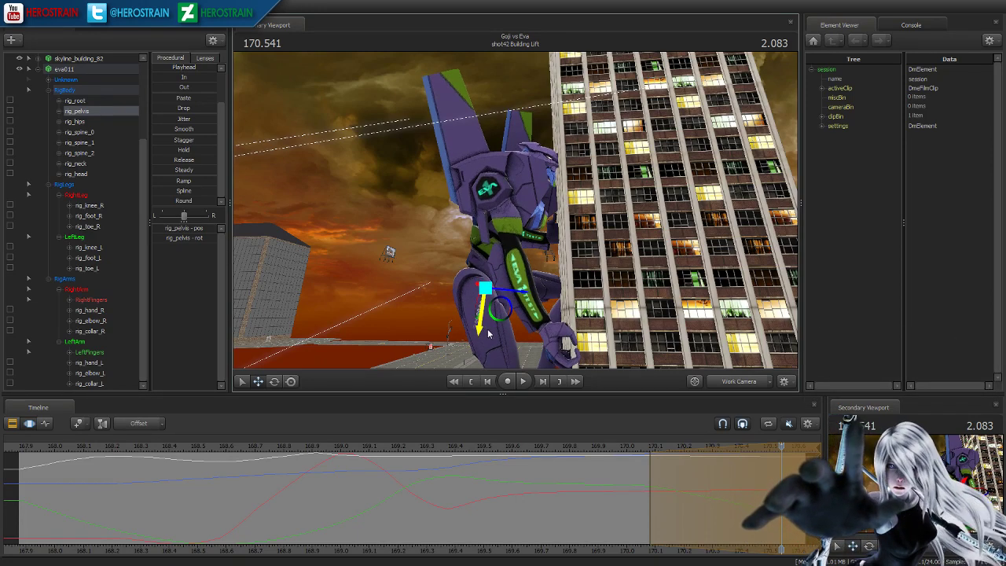
click(631, 448)
key(space)
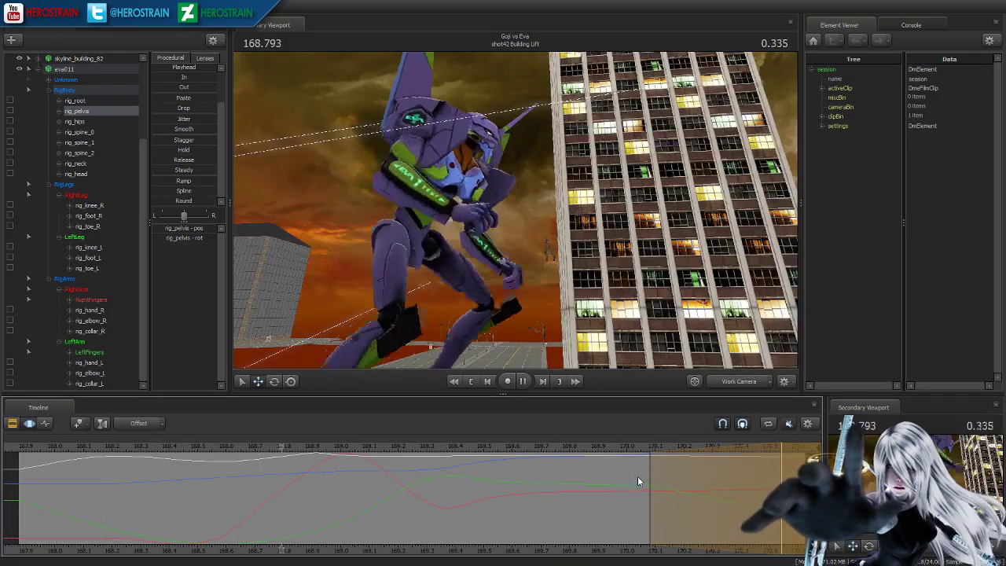
- Apply Smooth to rig_pelvis over a hold from about 170.04 to the shot's end, with a falloff starting at about 169.92
drag(797, 528, 732, 495)
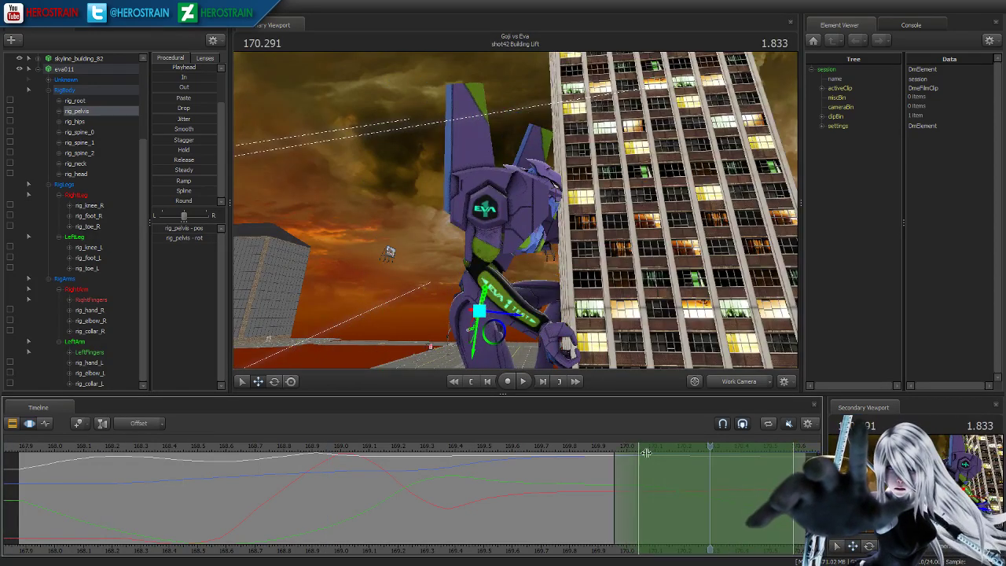
drag(172, 132, 221, 131)
drag(793, 479, 806, 479)
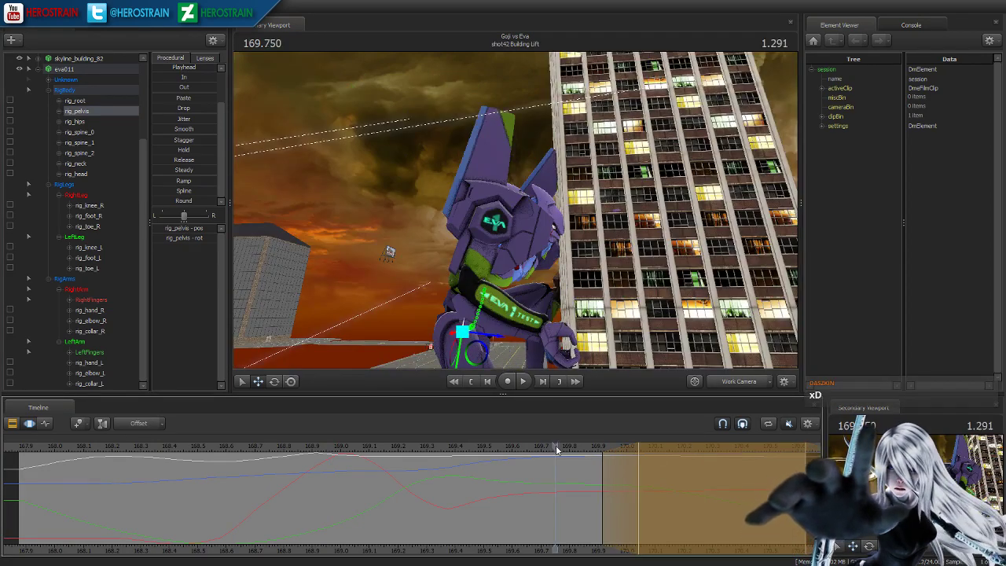
key(space)
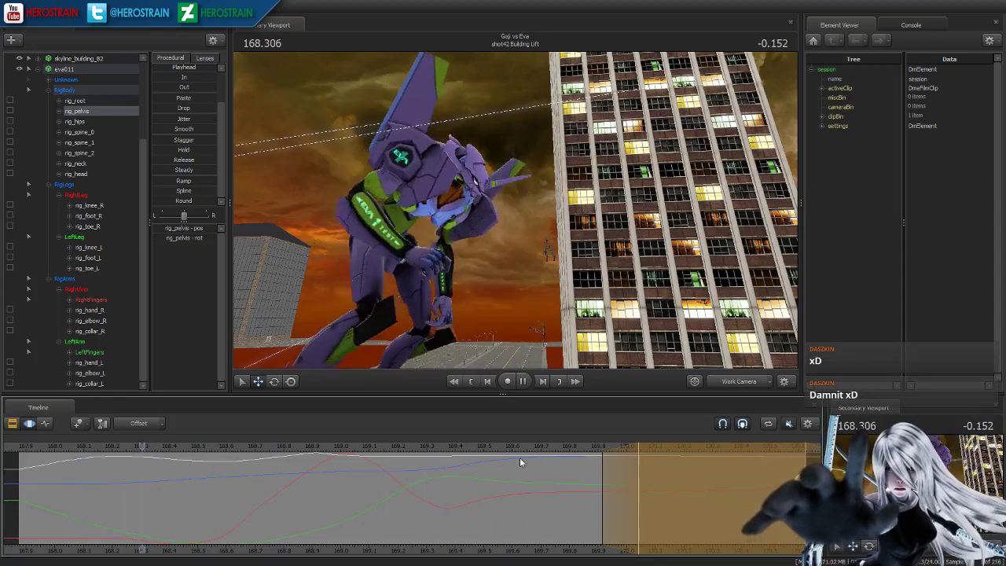
- Rotate rig_head at about 169.88, holding from about 169.79 to the shot's end with a falloff from about 169.41
click(622, 459)
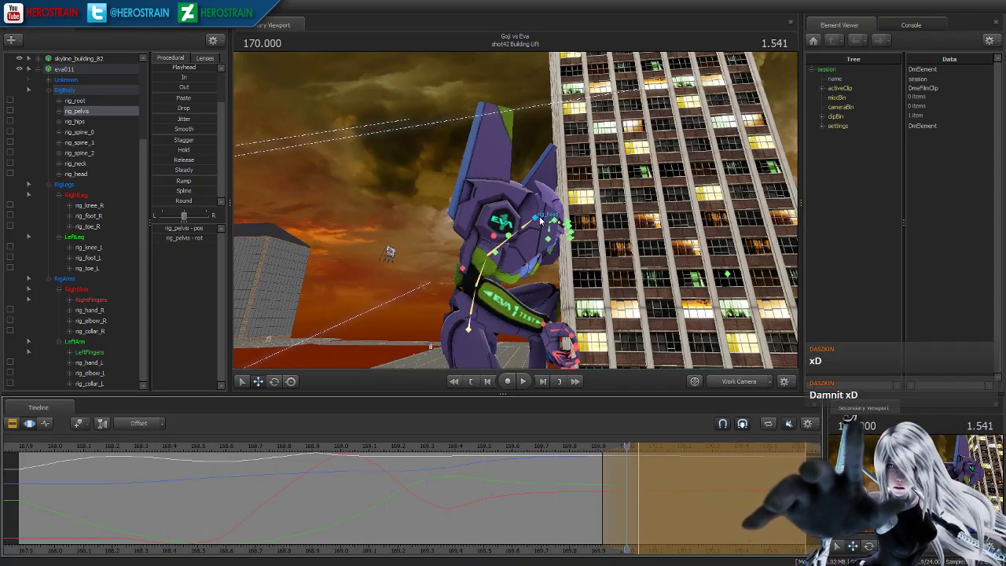
ctrl+click(540, 221)
alt+drag(540, 221, 574, 468)
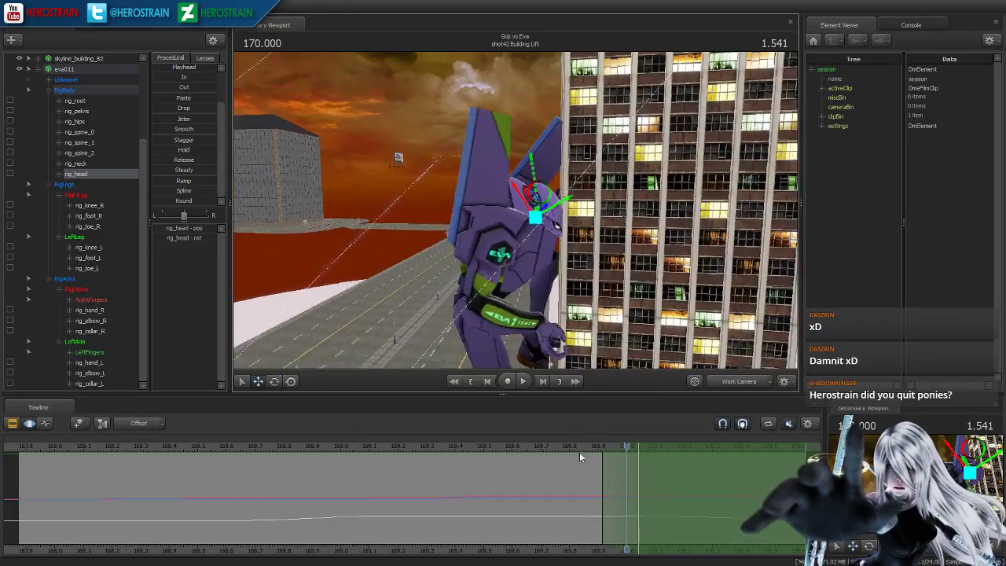
drag(525, 488, 591, 471)
mouse_move(544, 222)
mouse_down()
mouse_move(532, 221)
mouse_move(556, 227)
mouse_up()
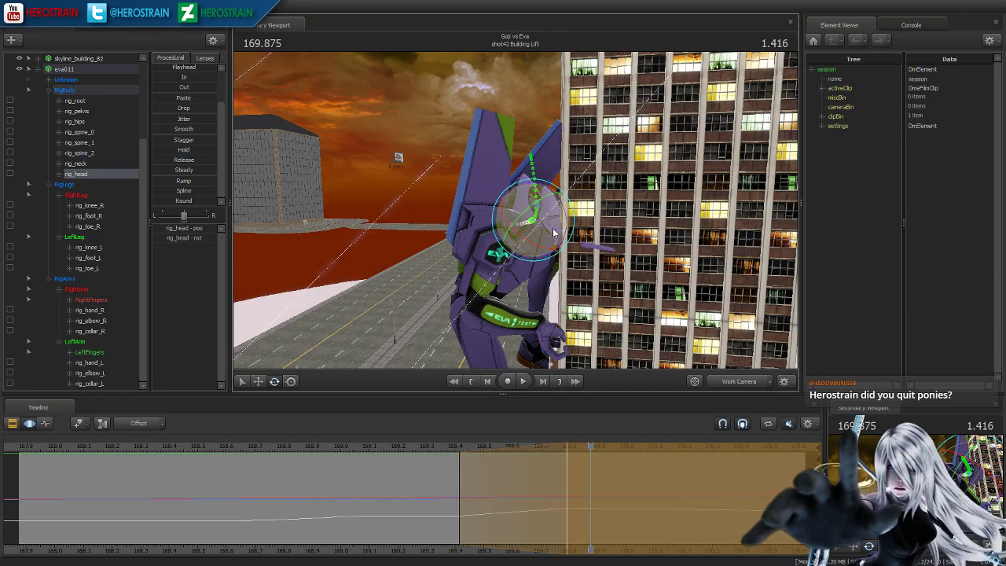
key(space)
- Shift rig_head's time selection earlier, with the falloff starting at about 169.37 and the hold at about 169.67
click(556, 488)
drag(441, 450, 487, 454)
drag(516, 489, 510, 486)
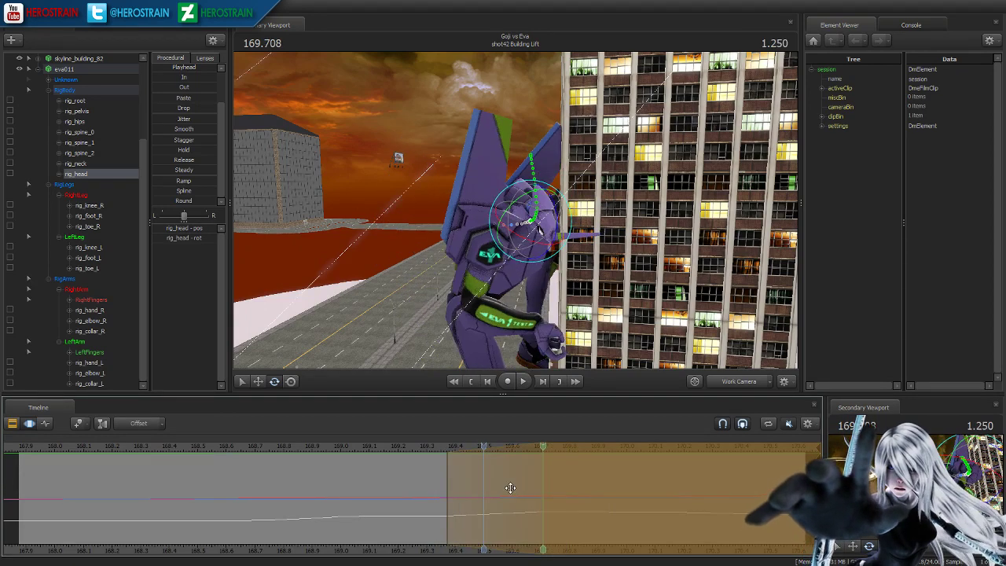
drag(431, 449, 532, 468)
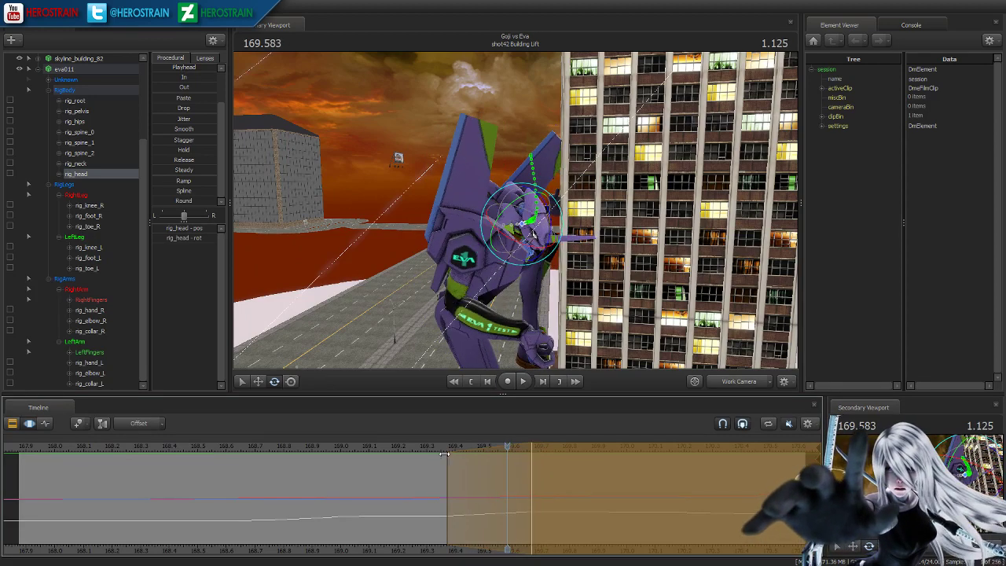
- Rotate rig_head slightly around 169.5 with falloffs from about 169.37 to 169.67, and check the result in playback
click(431, 448)
mouse_move(438, 449)
mouse_down()
mouse_move(550, 457)
mouse_move(431, 461)
mouse_move(488, 463)
mouse_move(448, 466)
mouse_up()
drag(521, 249, 522, 249)
middle_drag(518, 247, 526, 188)
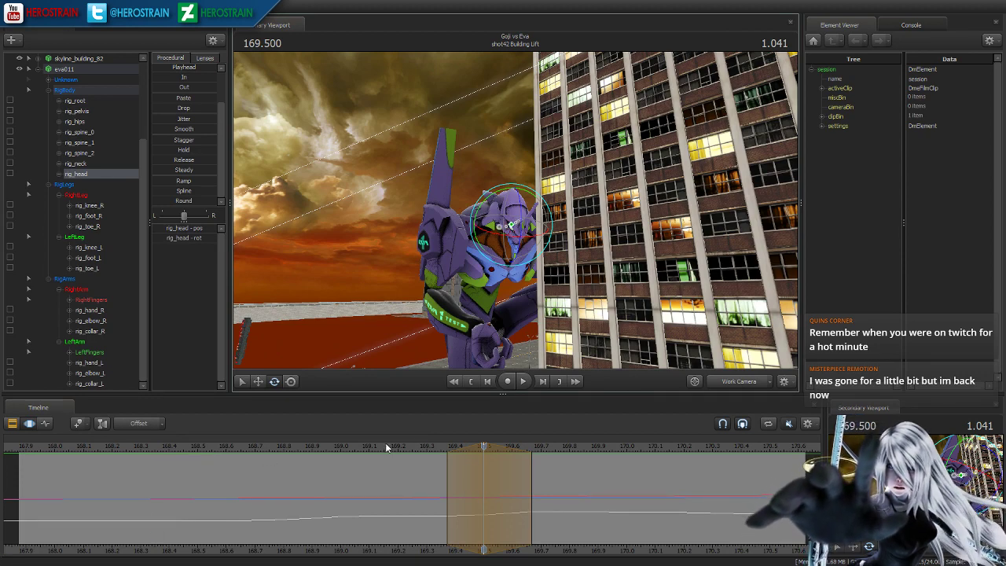
click(426, 447)
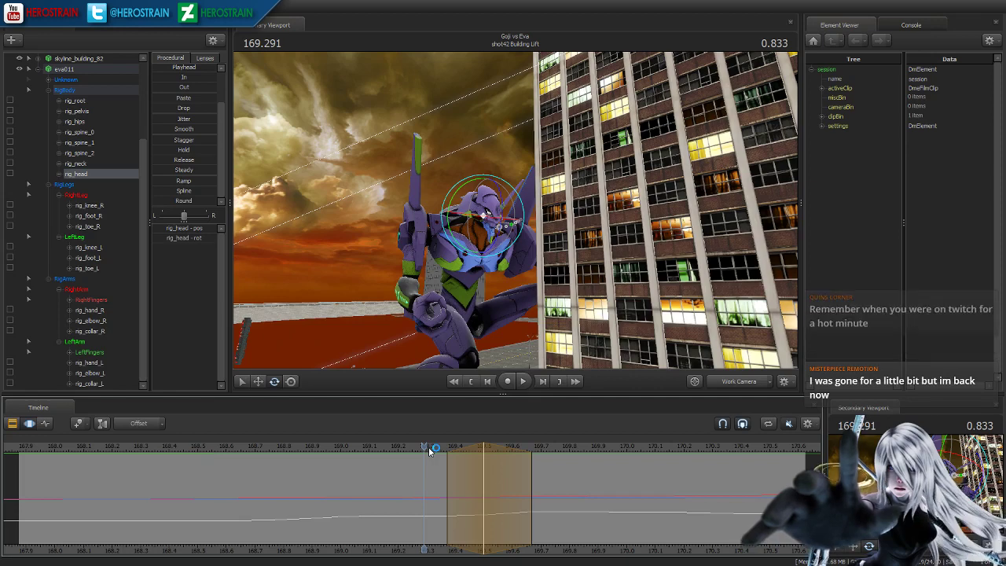
key(space)
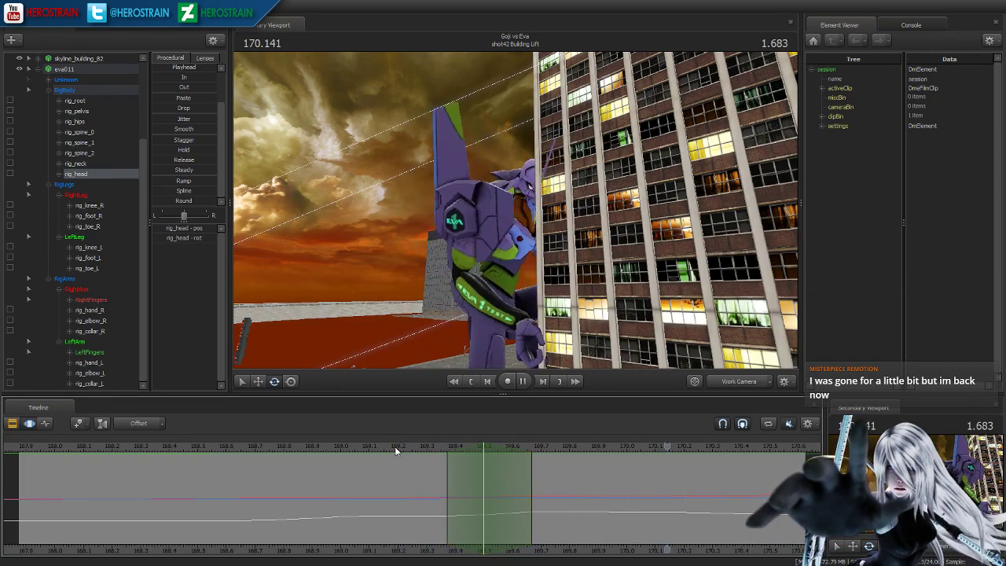
- Examine the head turn up close and set rig_head's time selection to hold about 169.37 to 169.71, with falloffs from 169.29 to 169.79
drag(440, 450, 615, 461)
drag(476, 235, 476, 235)
key(w)
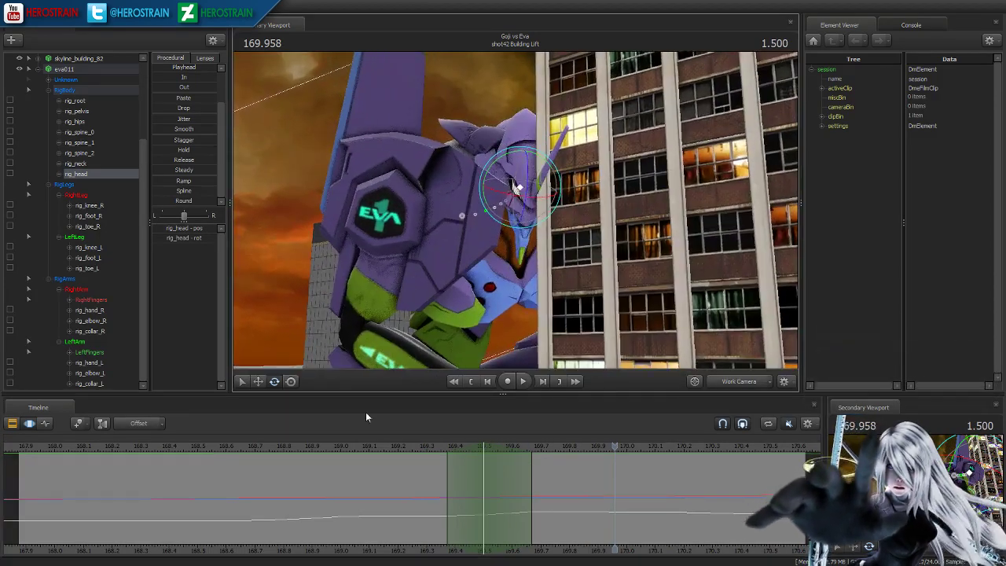
key(space)
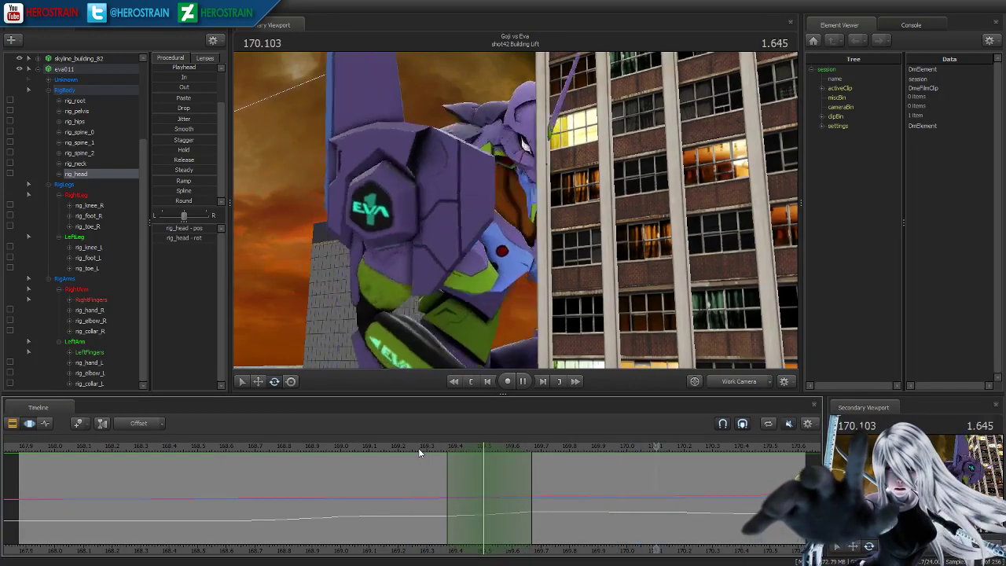
key(space)
key(Right)
key(Right)
shift+drag(541, 500, 444, 495)
key(space)
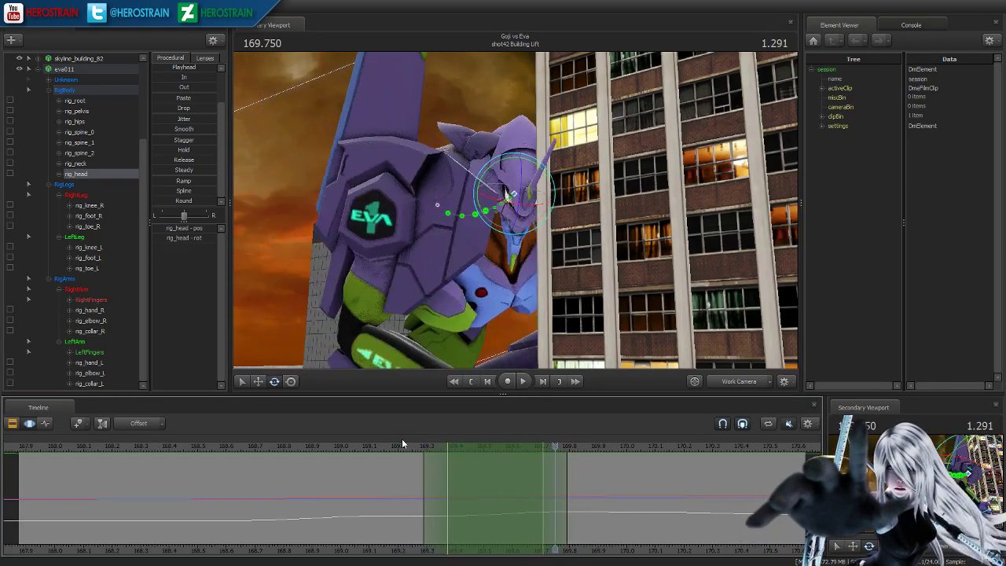
- Rotate rig_head at 170.541 over a time selection from about 169.92 to the shot's end
key(space)
drag(650, 454, 770, 462)
drag(613, 259, 636, 274)
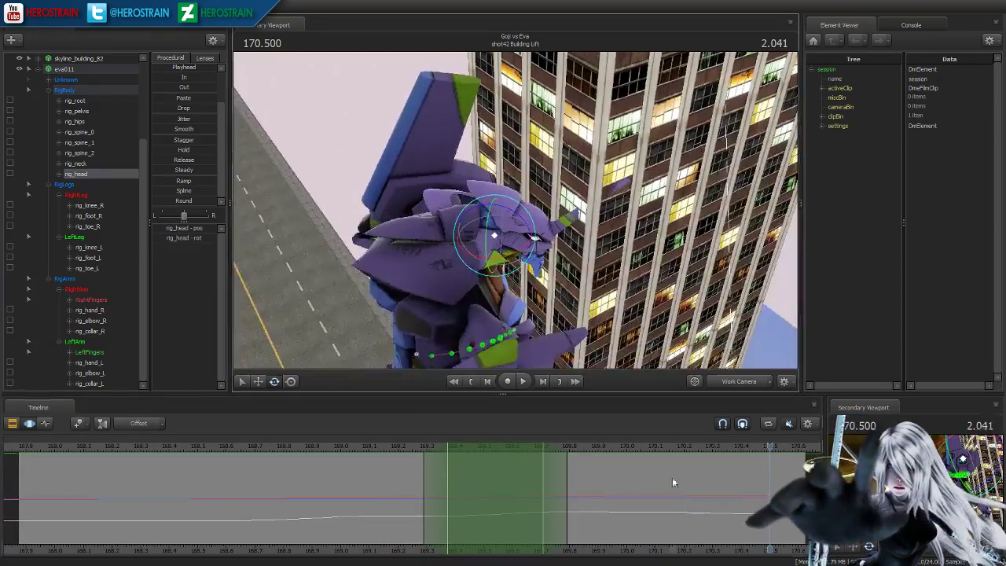
shift+drag(781, 487, 818, 491)
shift+drag(728, 502, 602, 503)
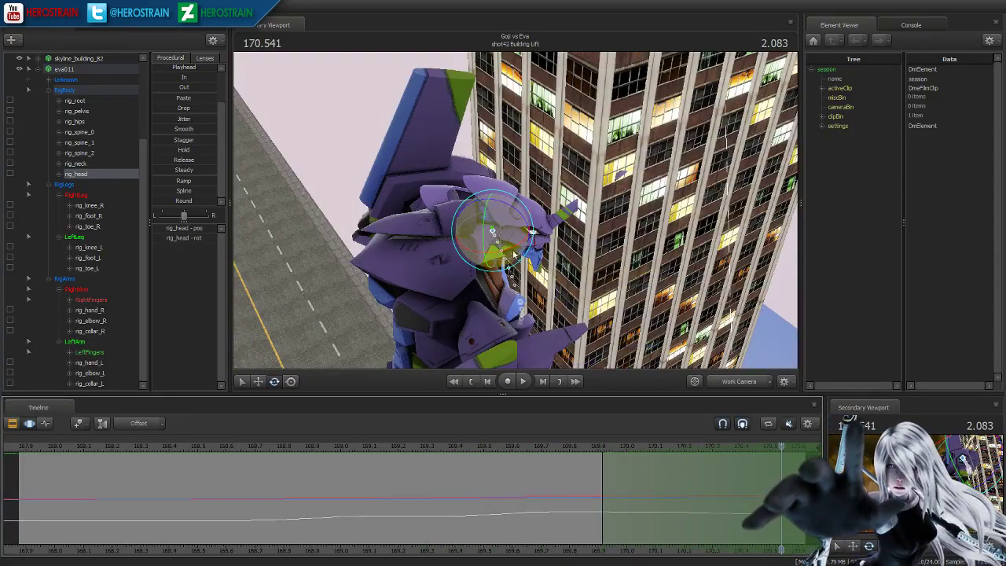
drag(497, 271, 506, 265)
alt+drag(535, 311, 539, 317)
- Rotate rig_head at about 170.17, and widen its time selection to a hold of about 169.83 to 170.58 with a falloff from 169.75
drag(580, 445, 676, 478)
click(678, 479)
drag(507, 341, 509, 334)
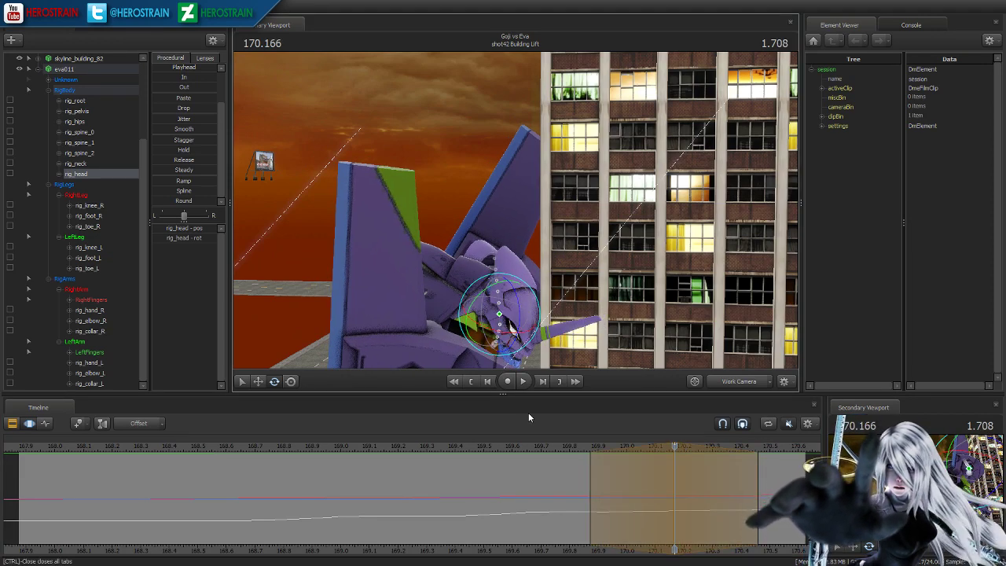
click(579, 452)
drag(579, 450, 519, 503)
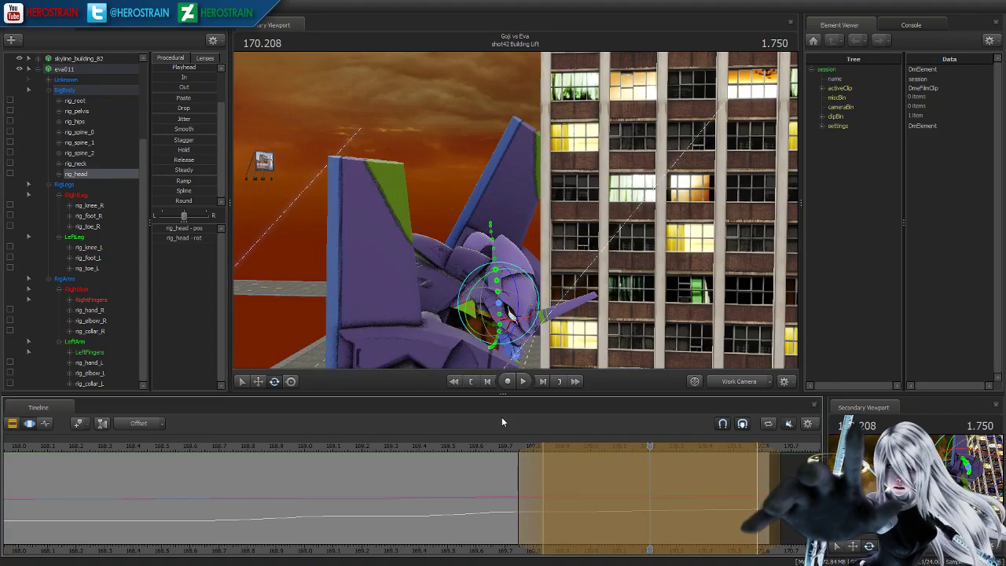
- Play the shot from its start through camera2 and examine Eva's motion and the cut from shot28 Eyeshot
key(Home)
scroll(480, 463, down, 2)
scroll(432, 440, up, 3)
right_drag(700, 312, 575, 285)
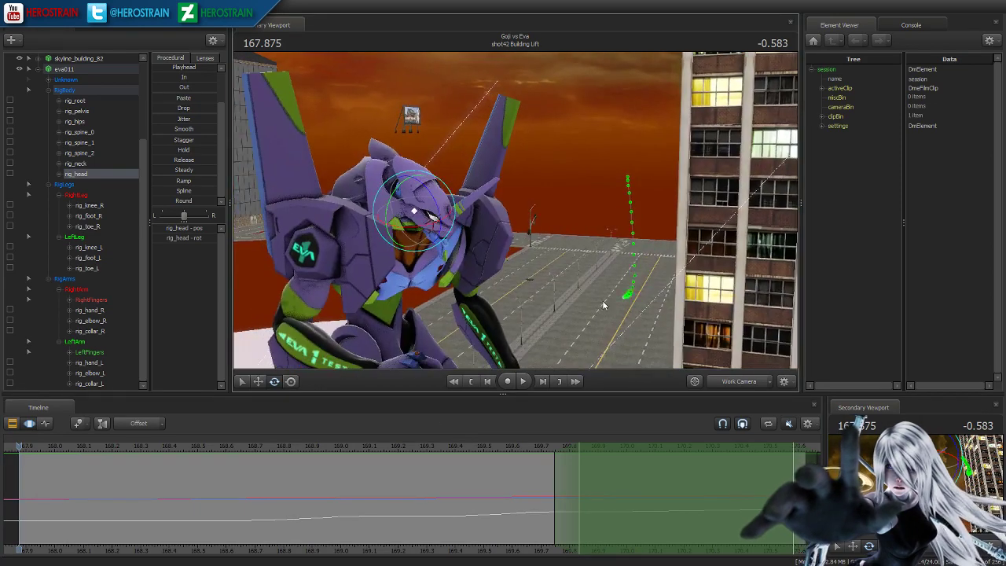
key(space)
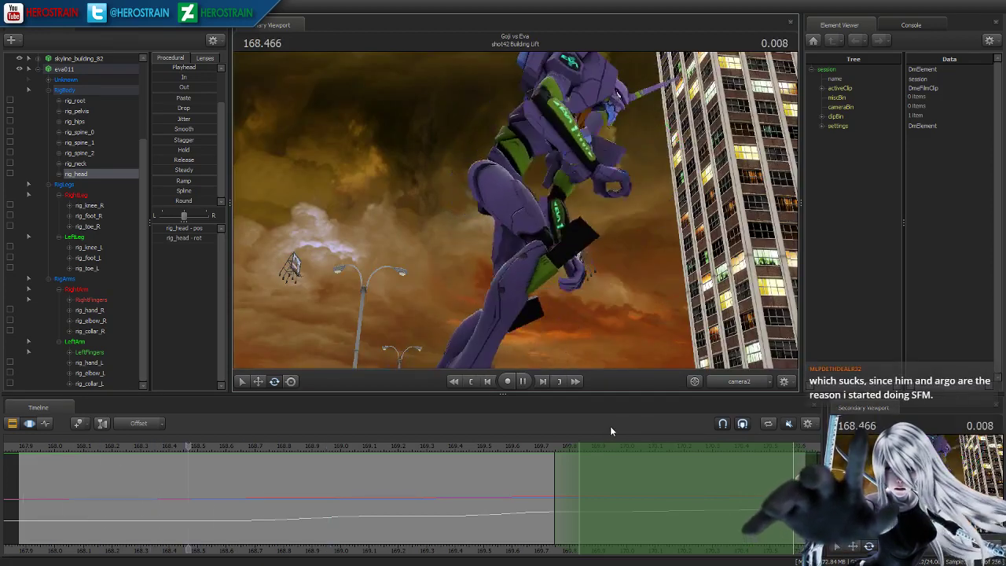
key(space)
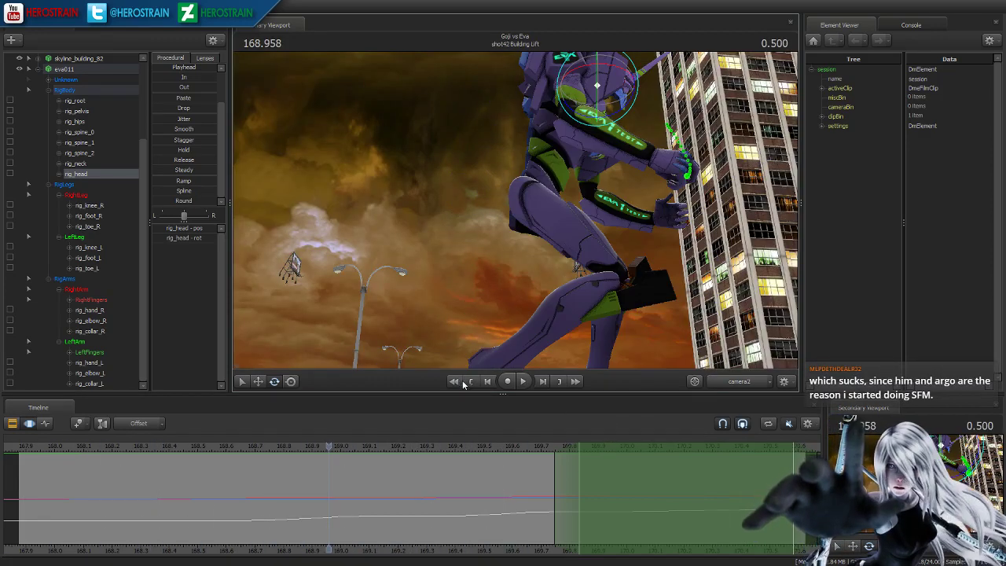
click(460, 382)
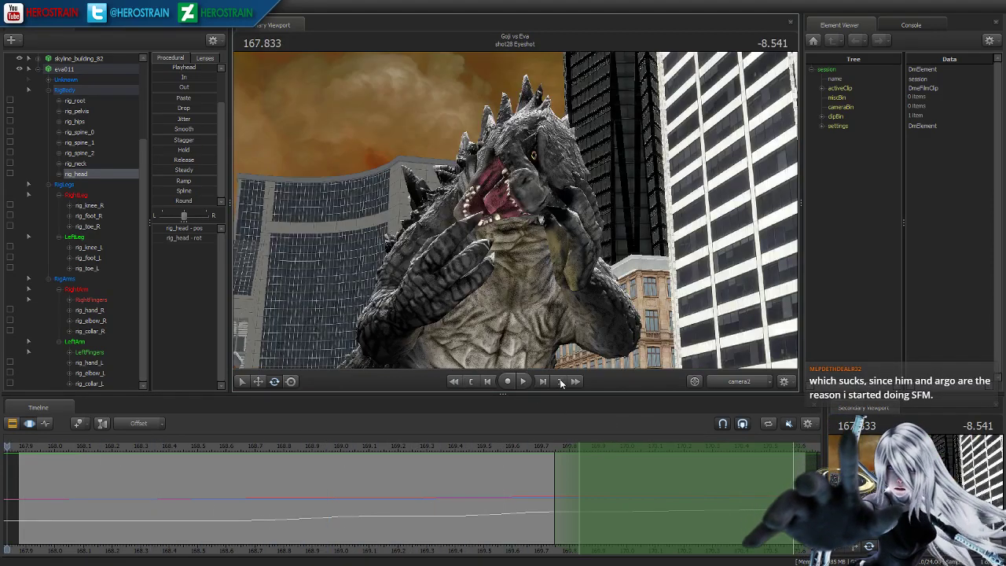
click(560, 381)
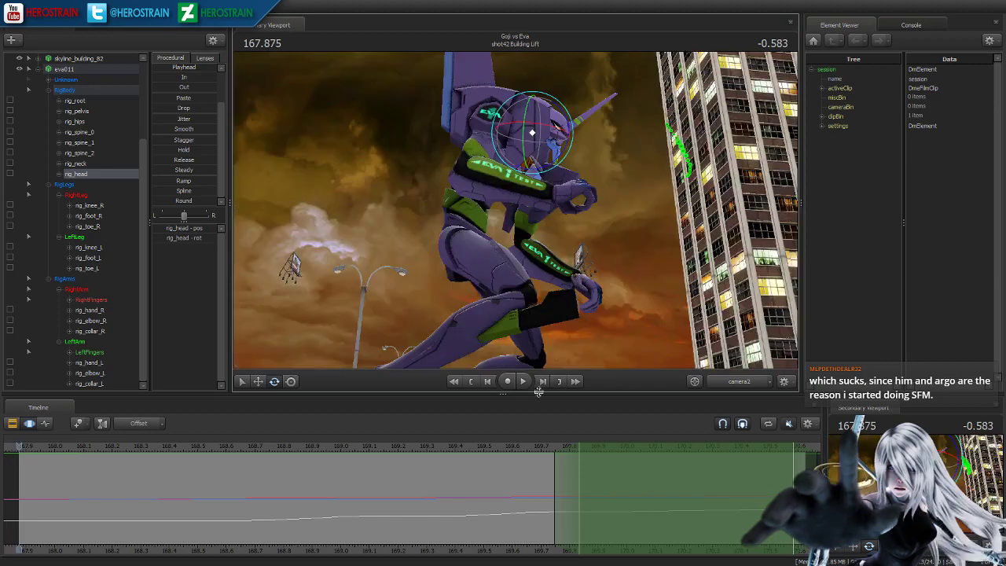
click(487, 382)
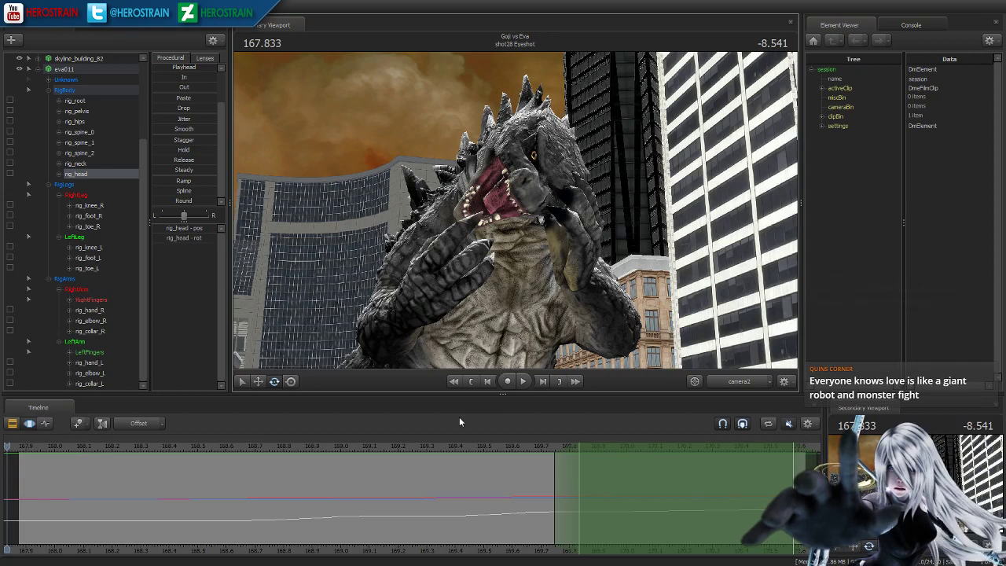
key(Right)
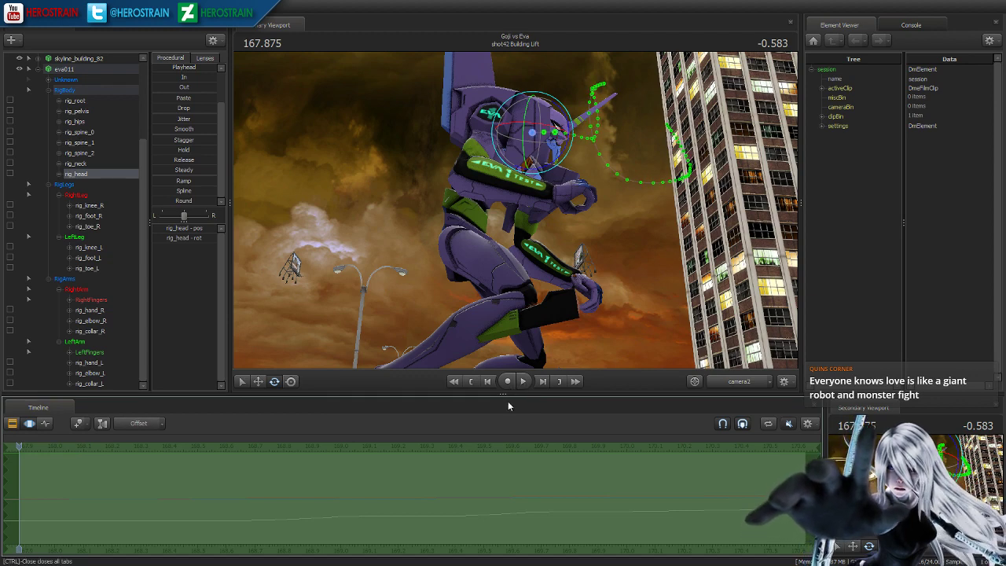
key(space)
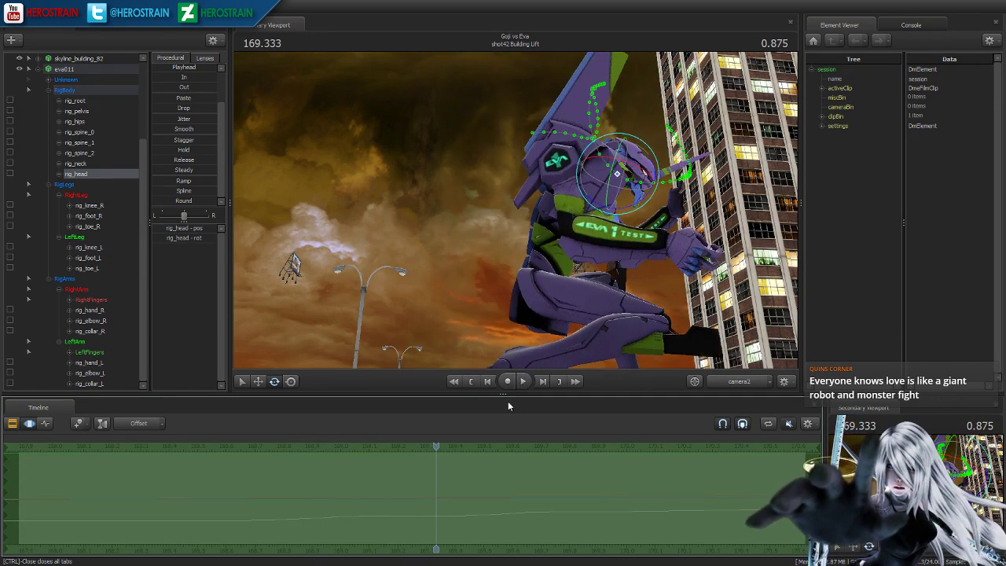
- Replay shot42 Building Lift from its start through camera2 and review Eva's head and body motion, stepping back across the neighbouring shot
key(space)
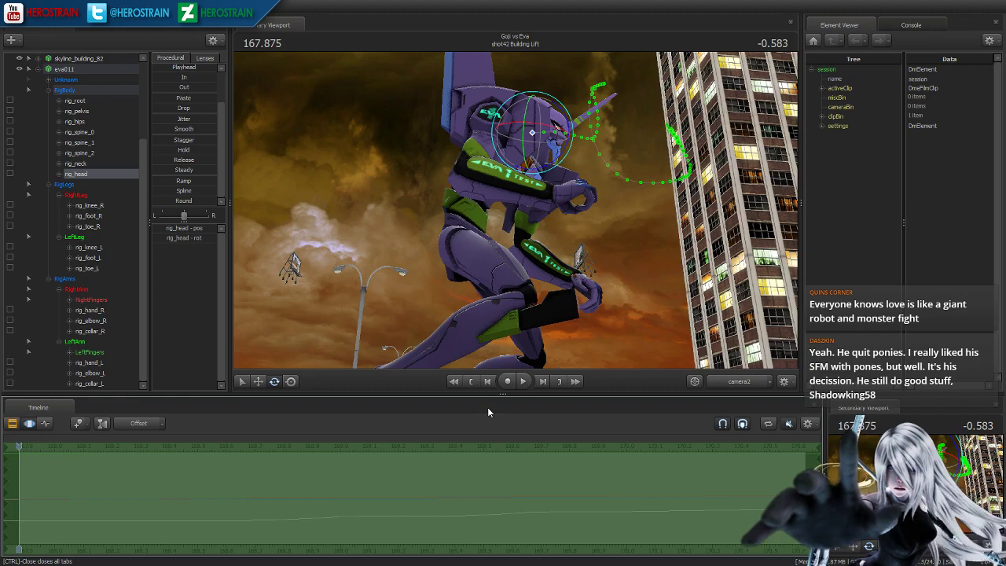
key(space)
key(space)
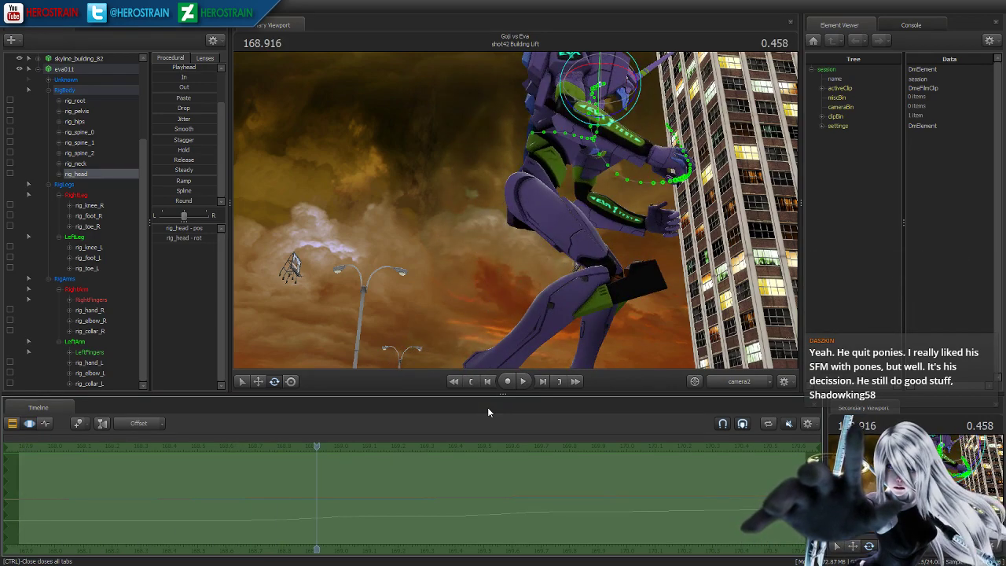
key(space)
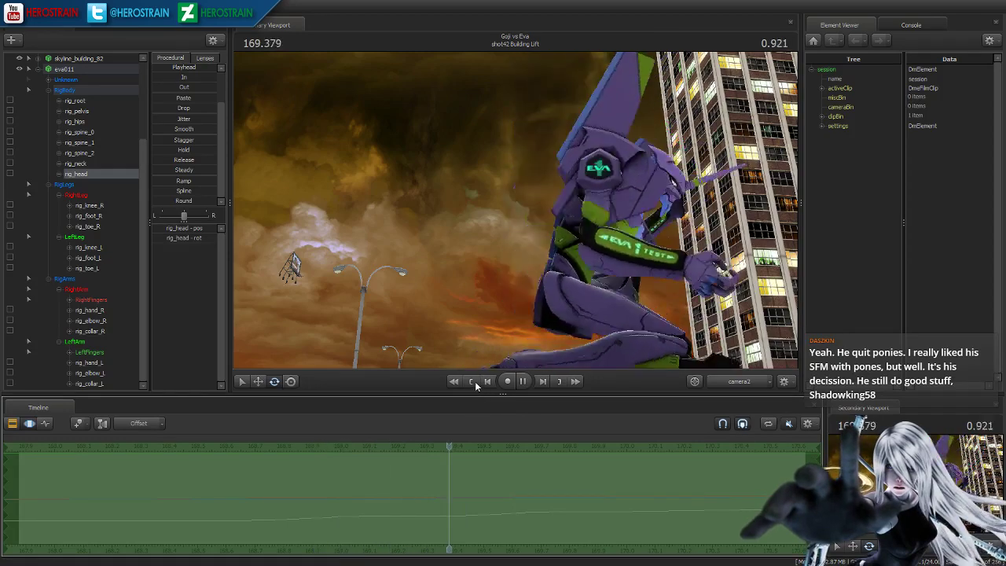
click(472, 382)
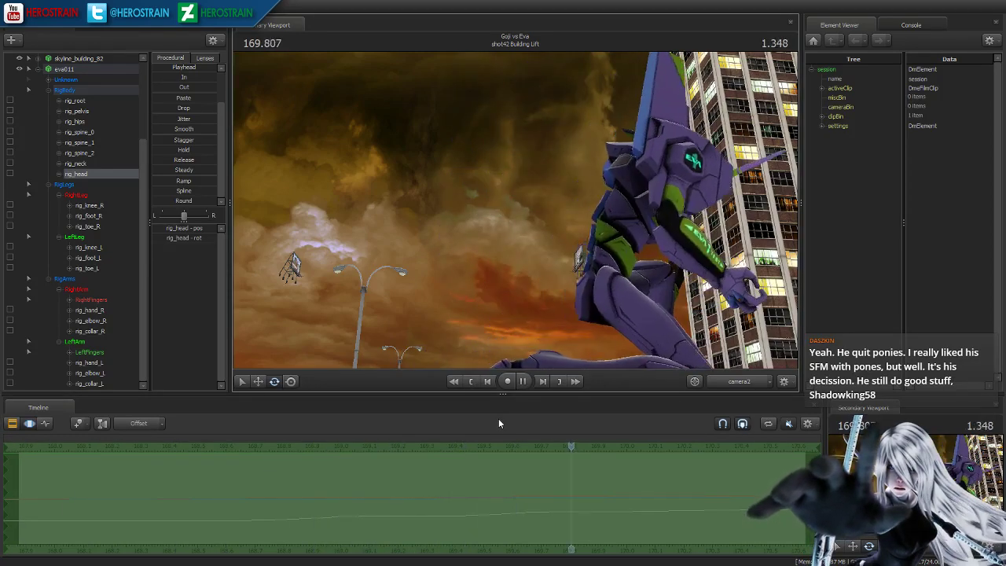
click(472, 382)
click(472, 382)
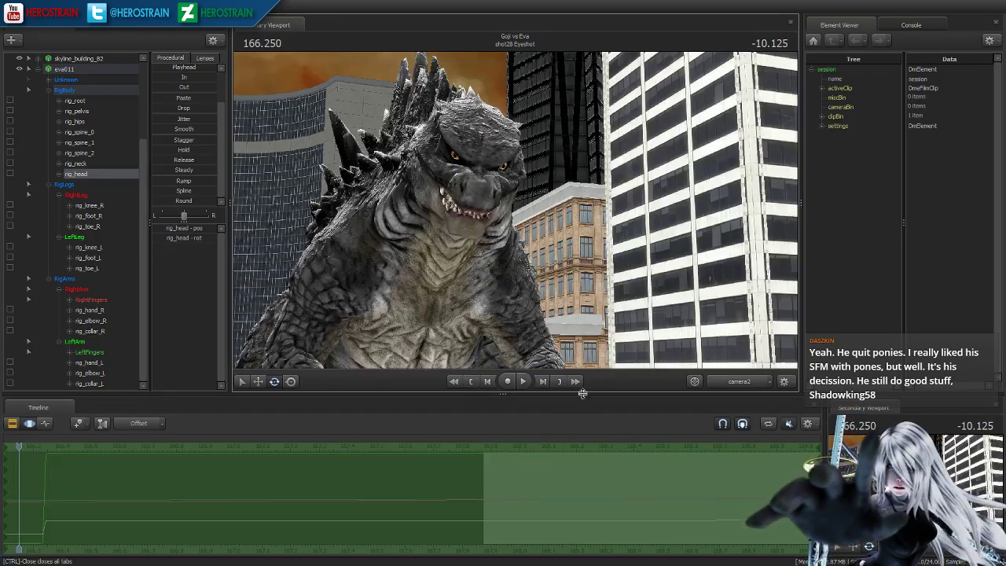
click(558, 381)
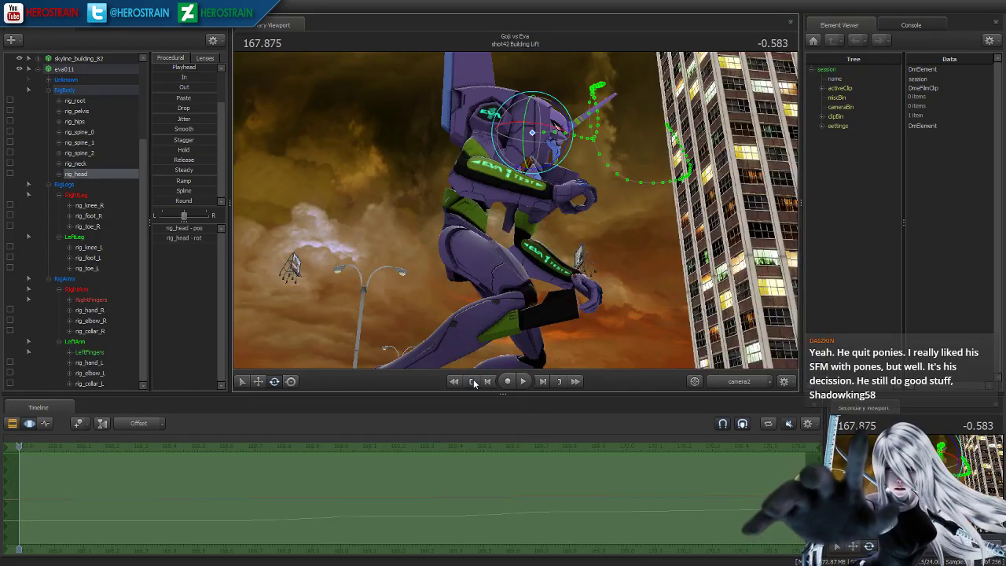
- Examine Godzilla's eyes up close at the start of shot28 Eyeshot through the Work Camera
click(472, 382)
click(727, 383)
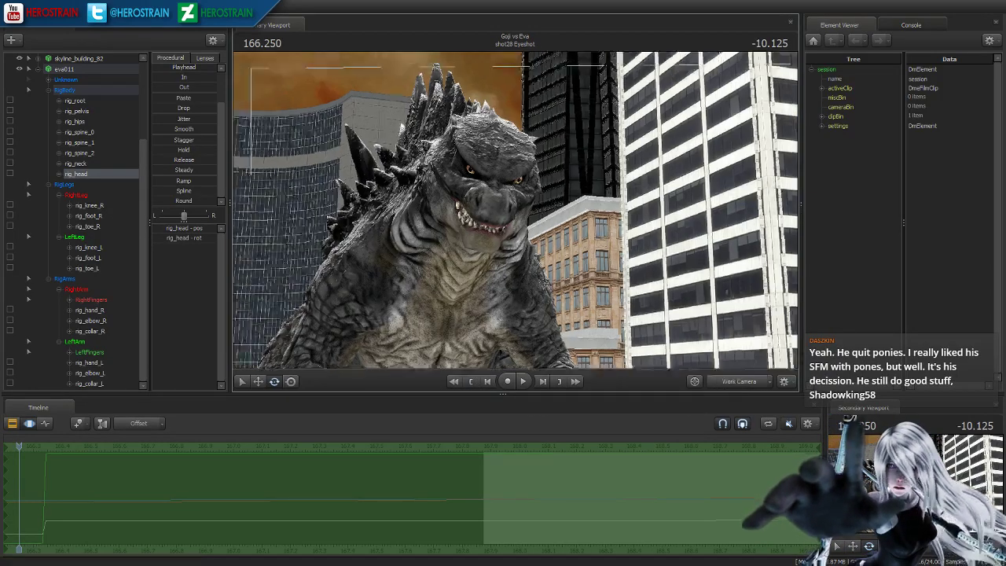
drag(515, 209, 559, 165)
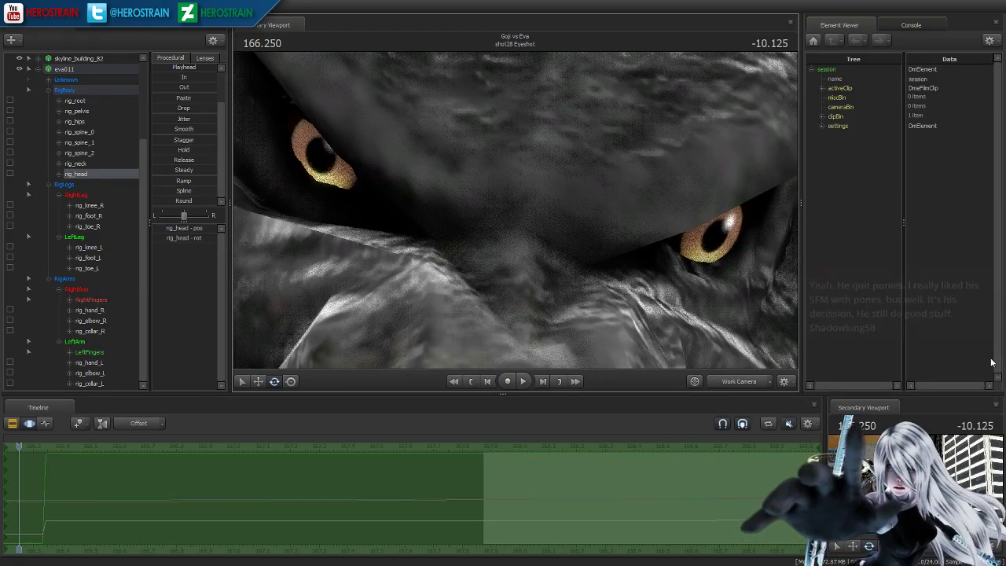
key(s)
drag(590, 205, 583, 400)
- Frame Eva and the building through the Work Camera at the start of shot42 and play the lift
click(556, 384)
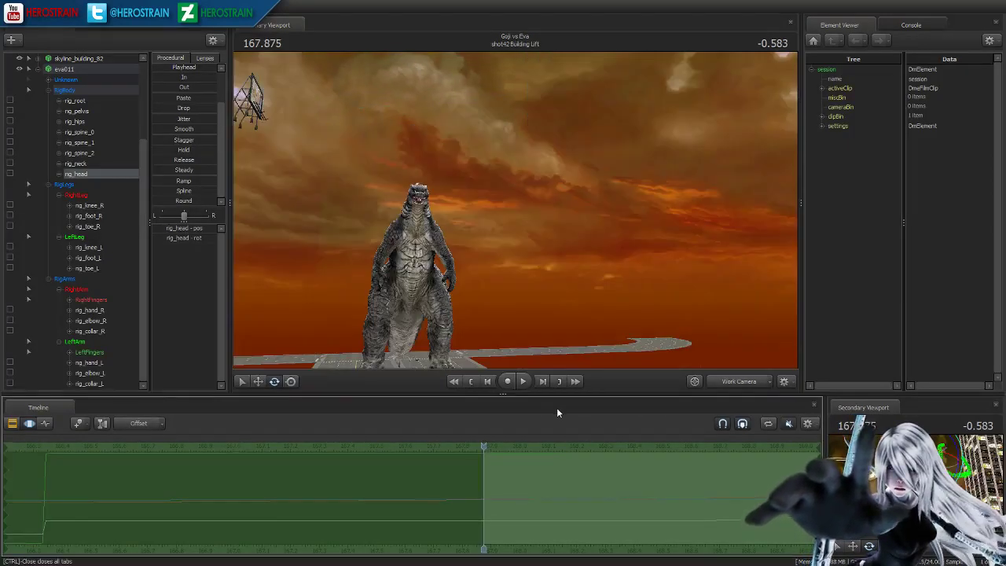
click(742, 382)
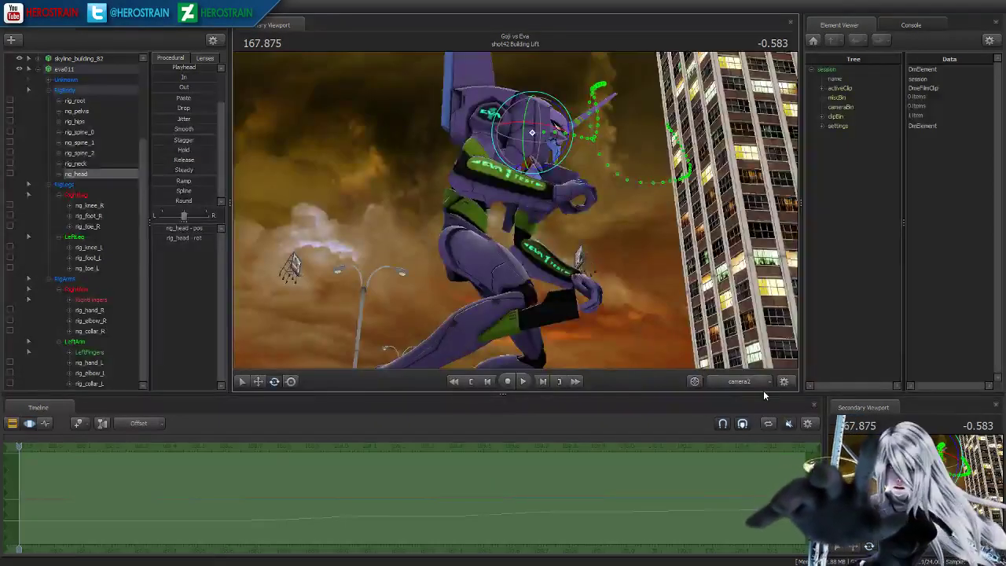
click(743, 382)
drag(494, 287, 357, 428)
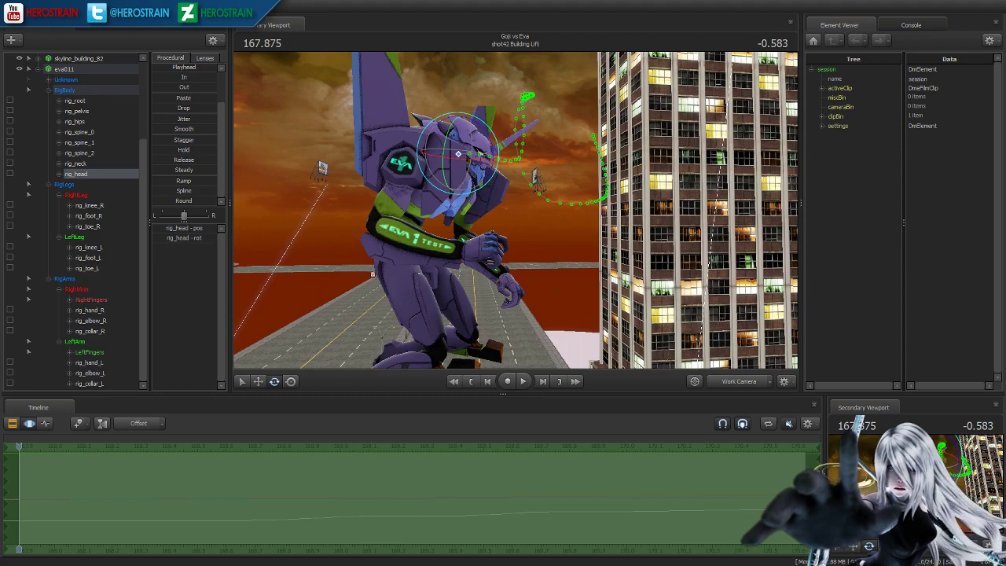
key(space)
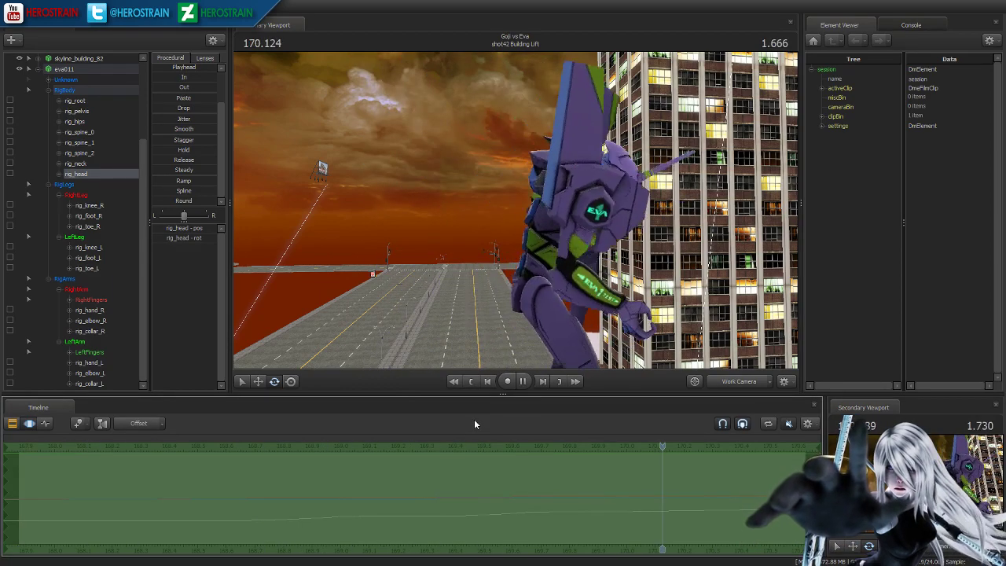
key(space)
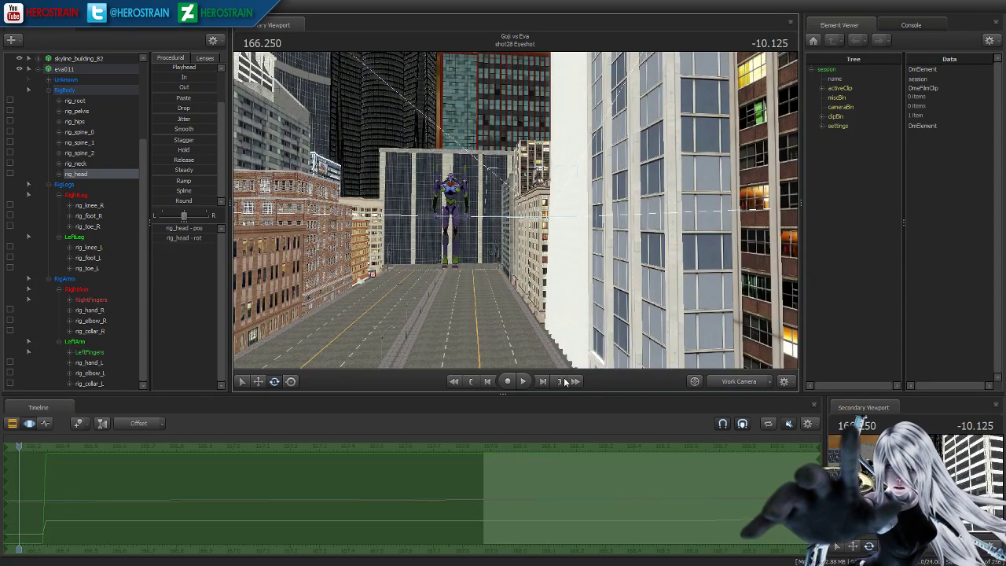
click(575, 381)
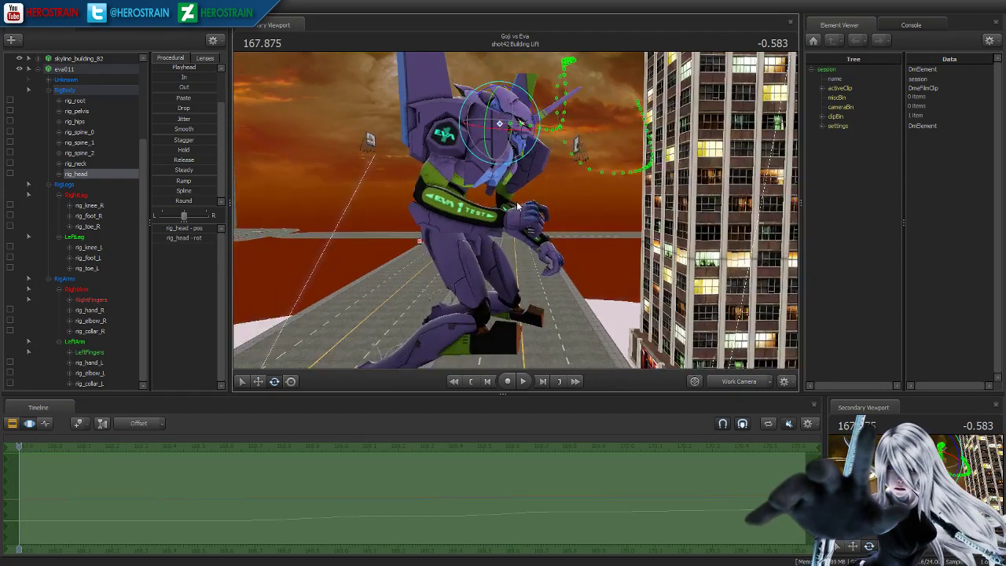
- Copy the kf2_deagle1 animation set from shot41 Breath Impact
click(12, 424)
scroll(141, 505, down, 10)
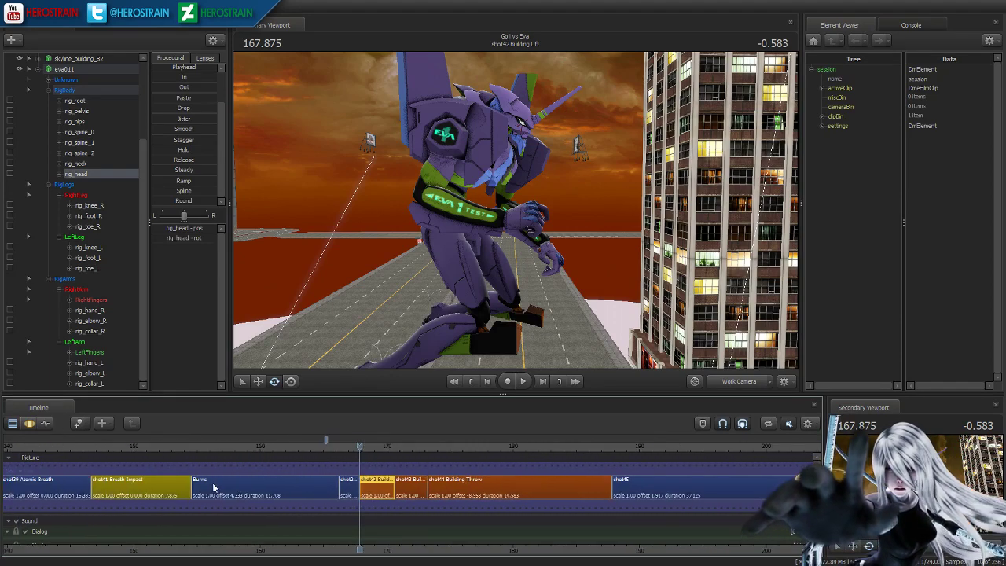
click(238, 494)
drag(158, 550, 271, 553)
click(260, 495)
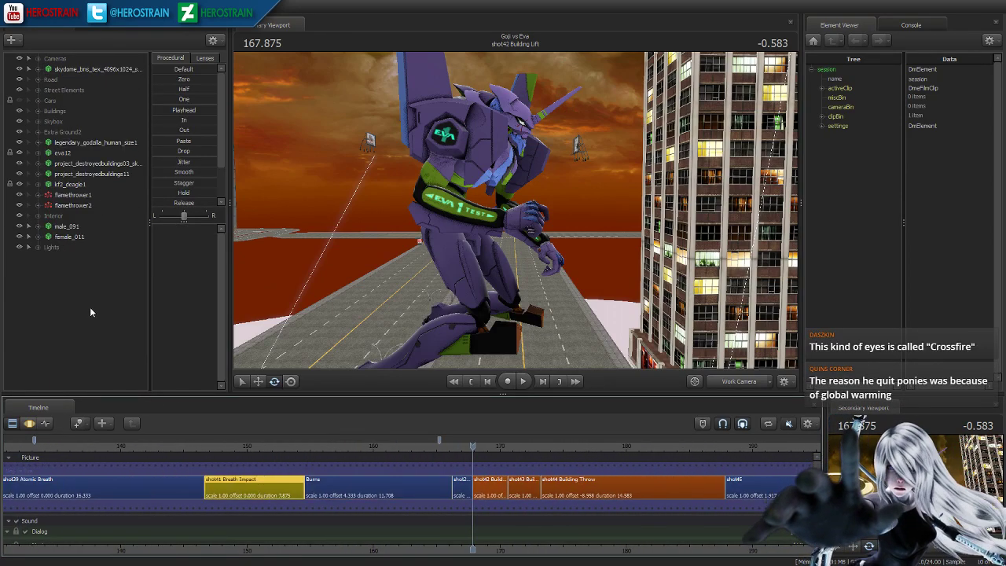
right_click(76, 185)
click(110, 197)
click(464, 292)
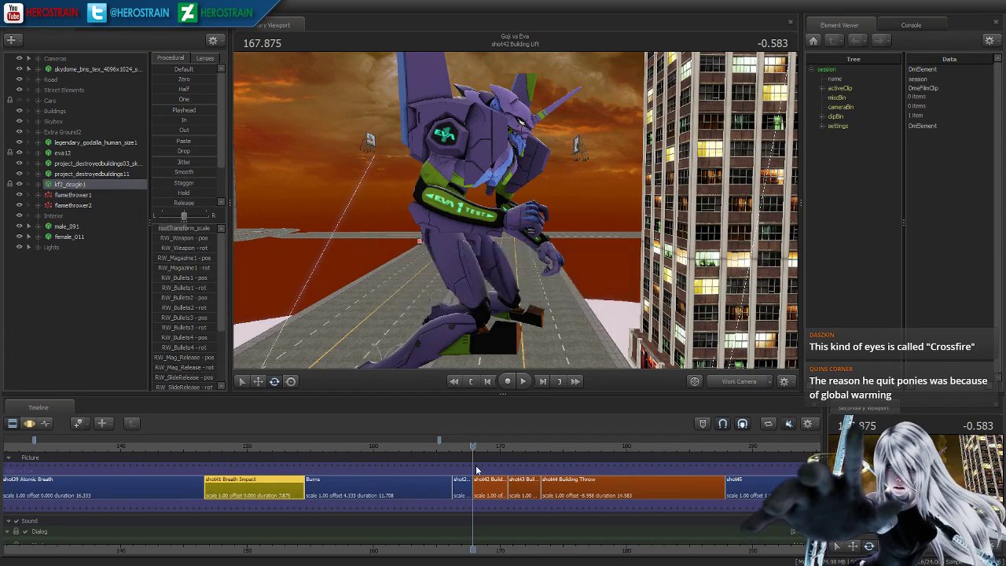
- Paste the kf2_deagle1 animation set into shot42 Building Lift, select it and frame the pistol beside Eva
click(481, 492)
right_click(67, 272)
click(122, 329)
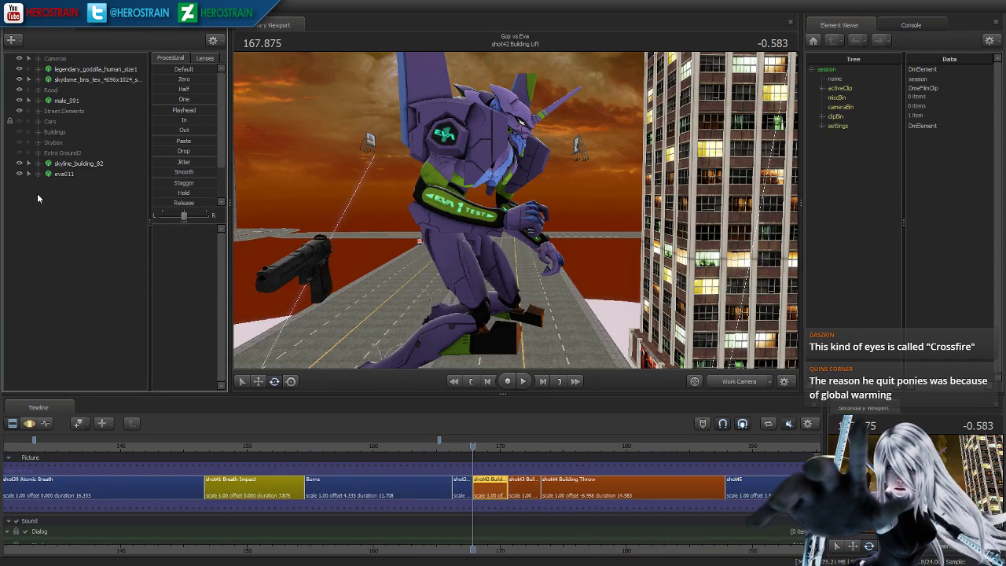
click(58, 183)
double_click(486, 493)
mouse_move(516, 212)
mouse_down()
mouse_move(479, 224)
mouse_move(515, 210)
mouse_up()
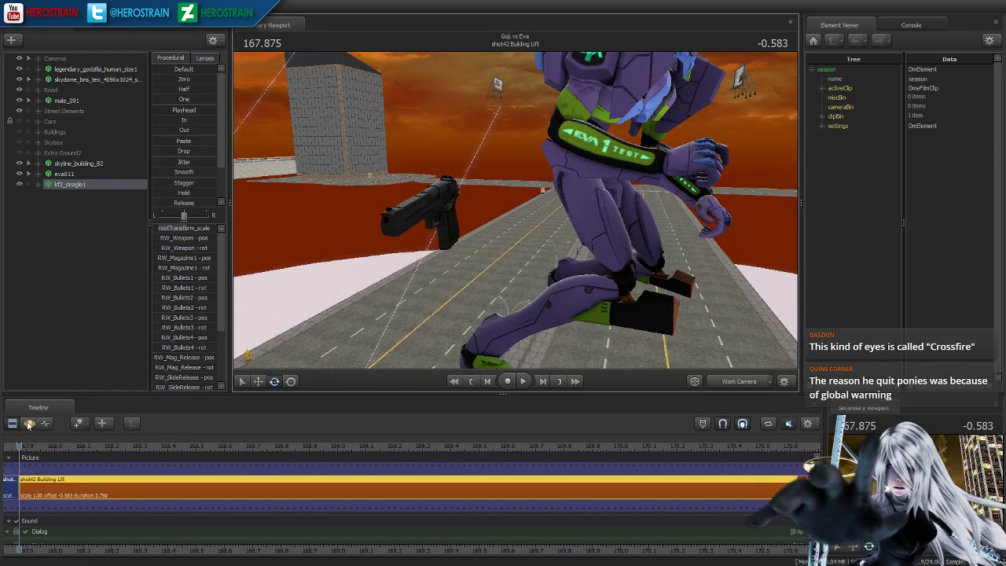
- Copy the motion samples of eva12's RightFingers across shot41 Breath Impact
scroll(95, 542, down, 10)
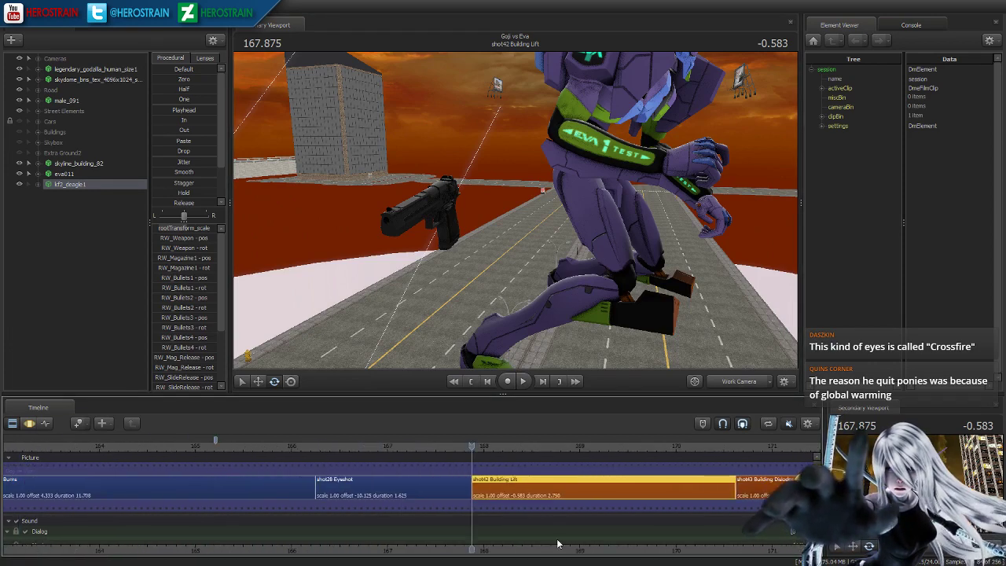
scroll(409, 538, down, 6)
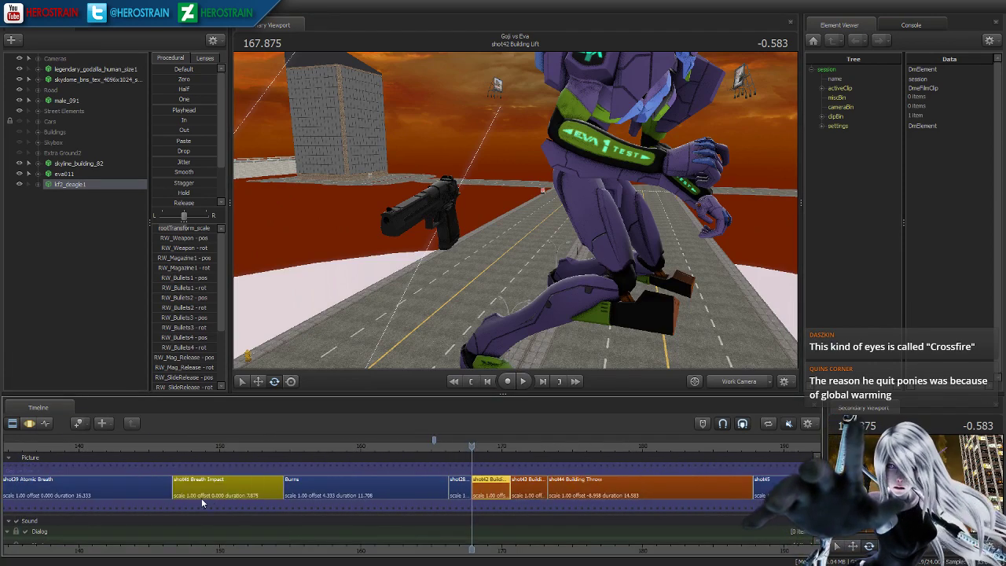
click(215, 497)
click(29, 424)
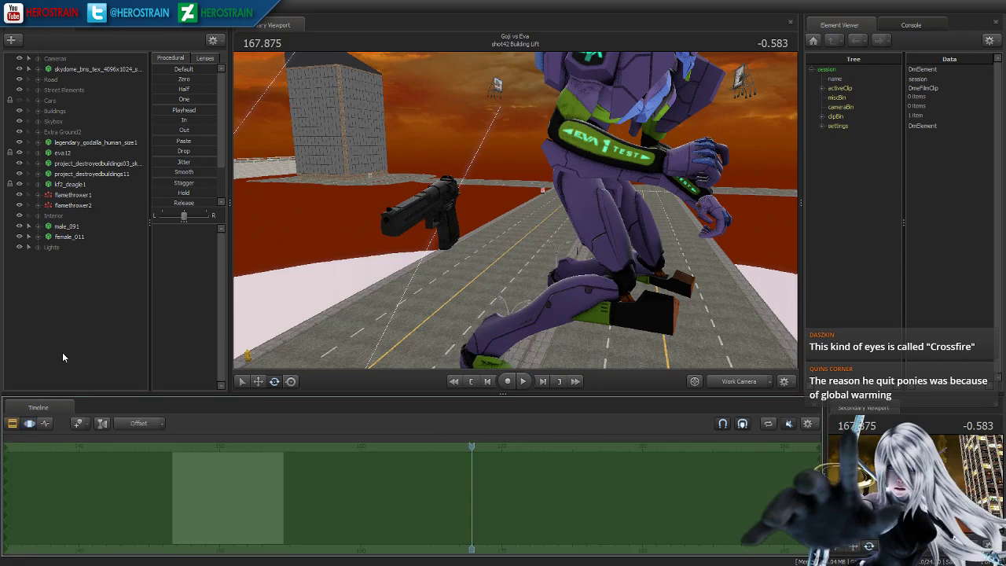
click(41, 153)
click(59, 154)
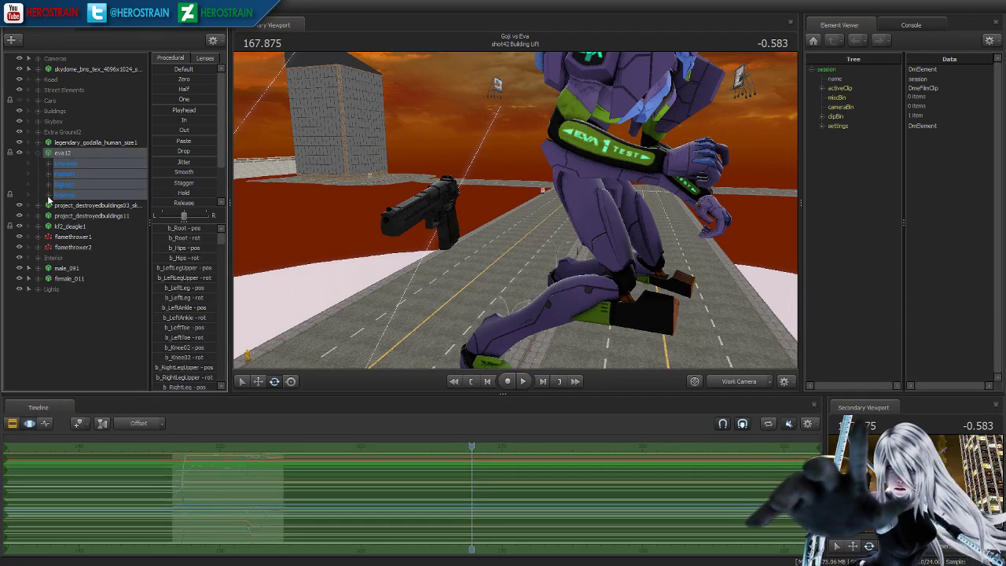
click(49, 195)
click(66, 216)
click(59, 206)
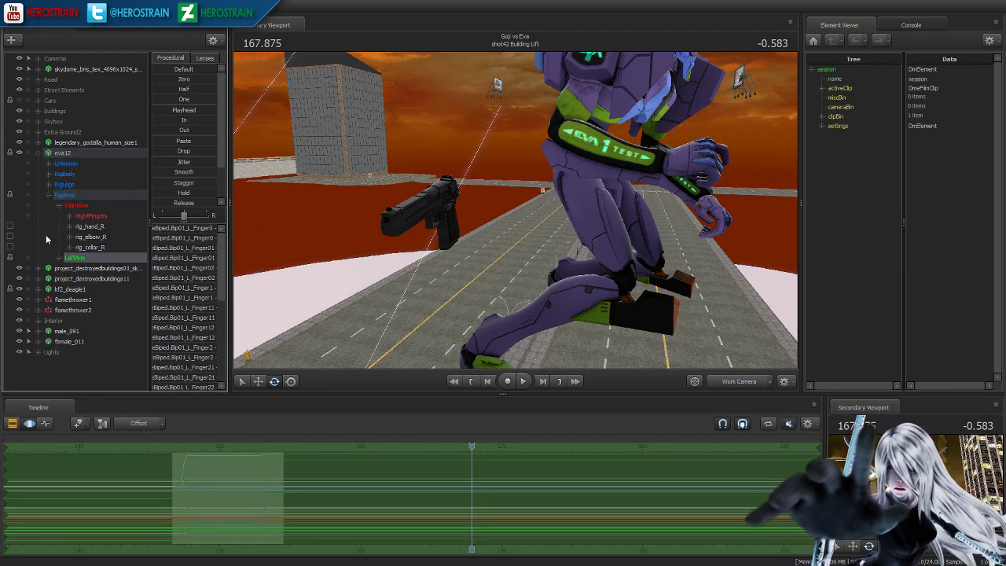
click(88, 218)
right_click(224, 525)
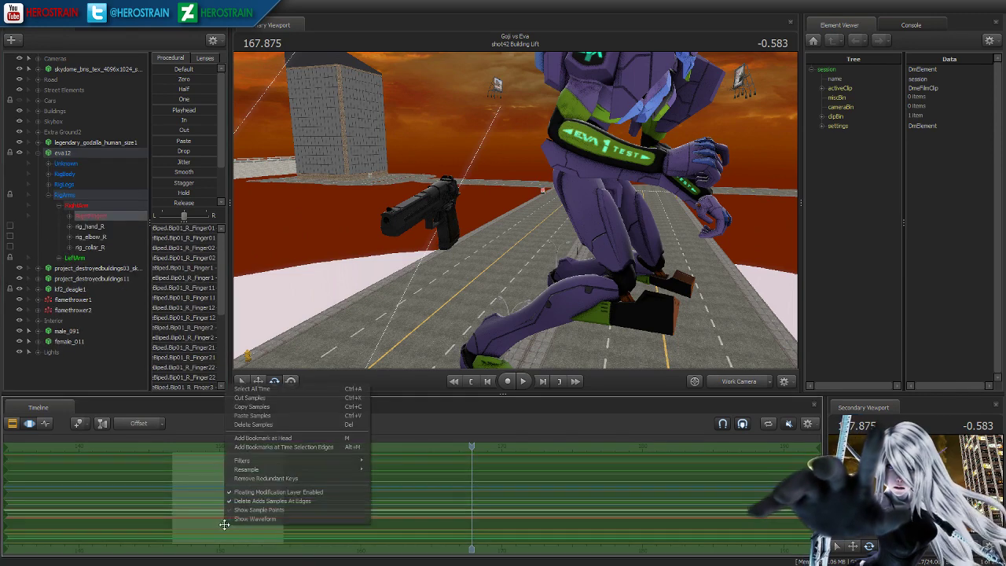
click(268, 409)
- Paste the copied finger samples onto eva011 over shot42's time selection
click(12, 422)
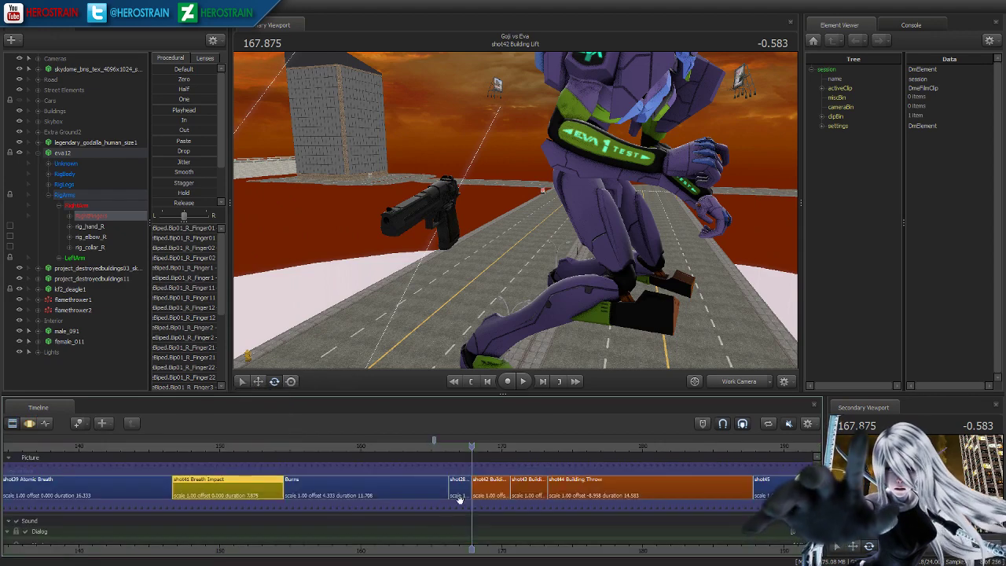
click(30, 423)
right_click(55, 265)
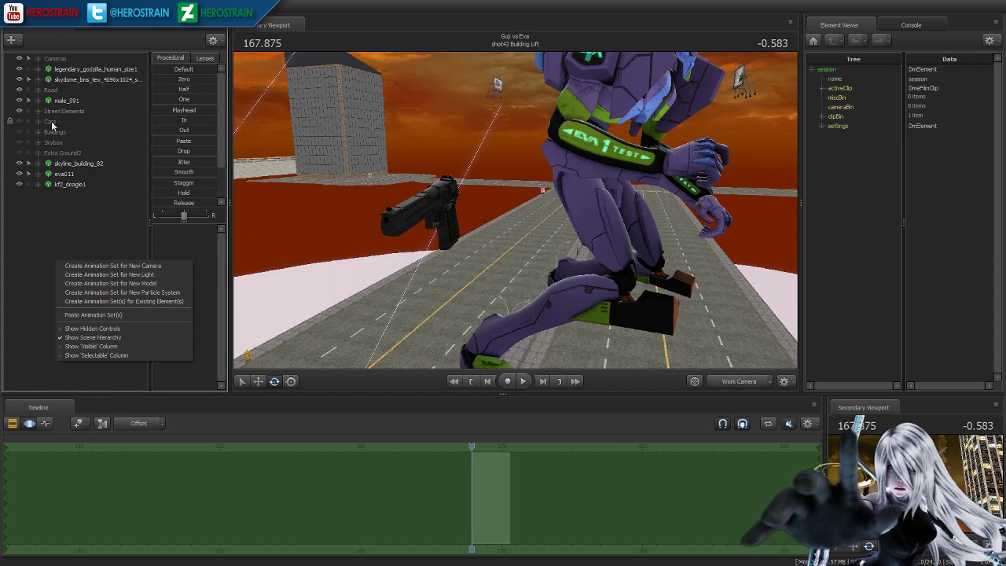
click(70, 178)
click(58, 174)
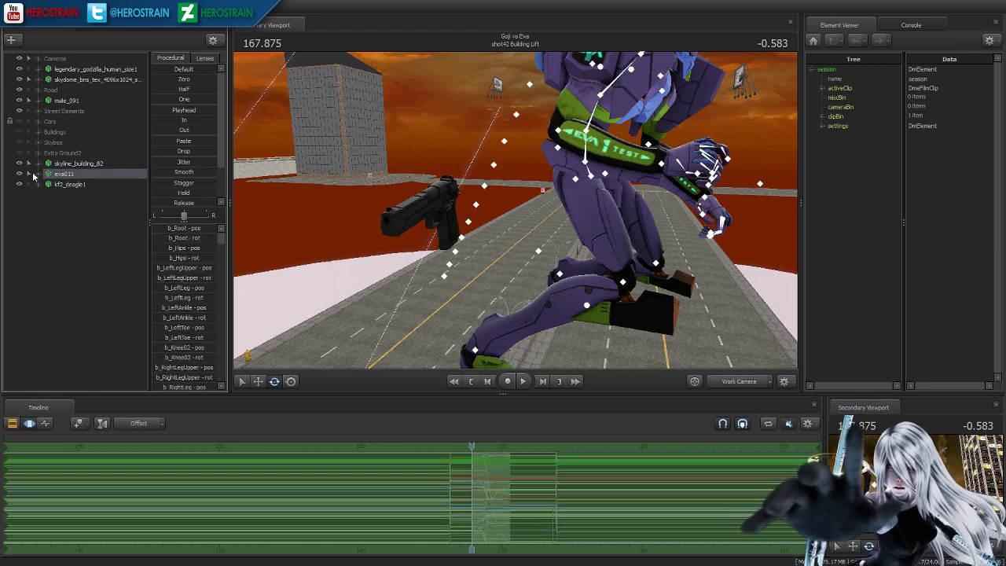
right_click(61, 173)
mouse_move(107, 284)
click(185, 285)
right_click(505, 498)
click(530, 398)
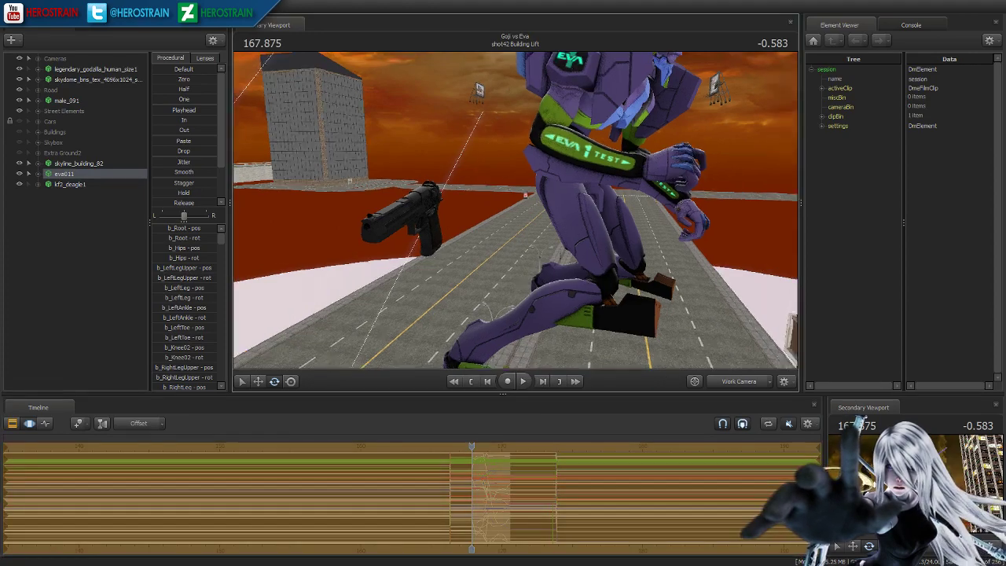
- Inspect Eva's curled fingers up close, select kf2_deagle1 and play the shot to review the pistol's motion
key(w)
drag(515, 210, 606, 294)
click(82, 185)
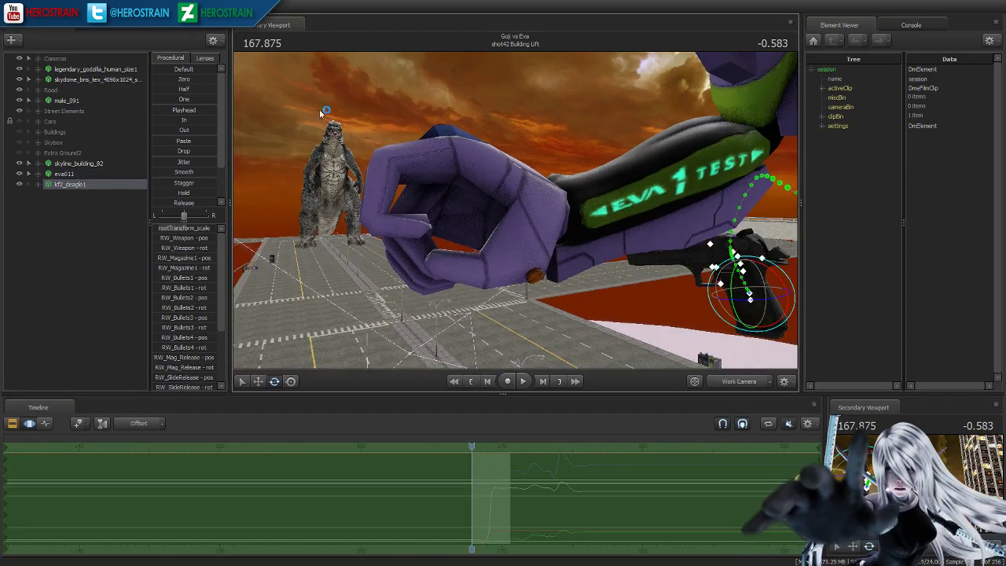
drag(480, 214, 516, 213)
key(space)
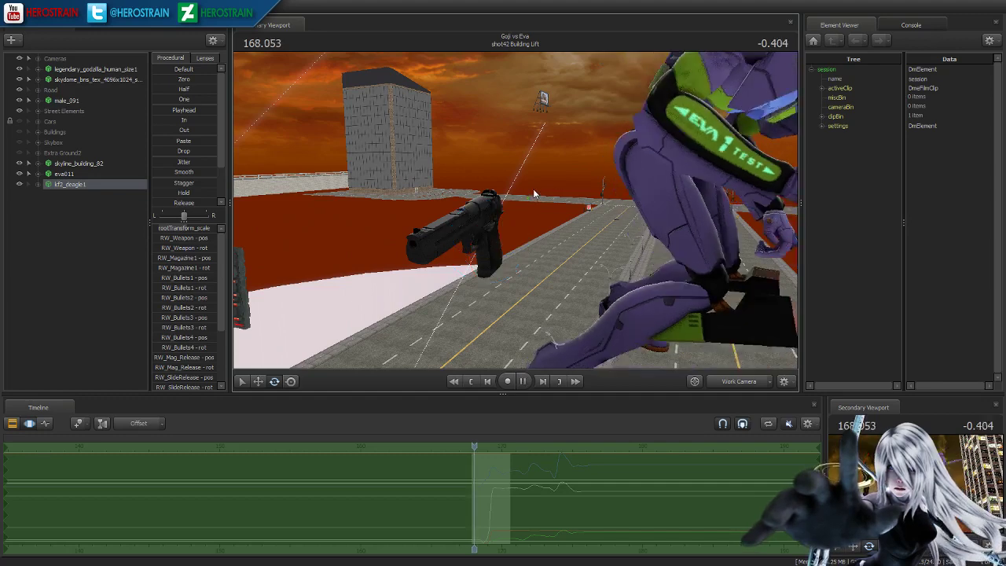
key(space)
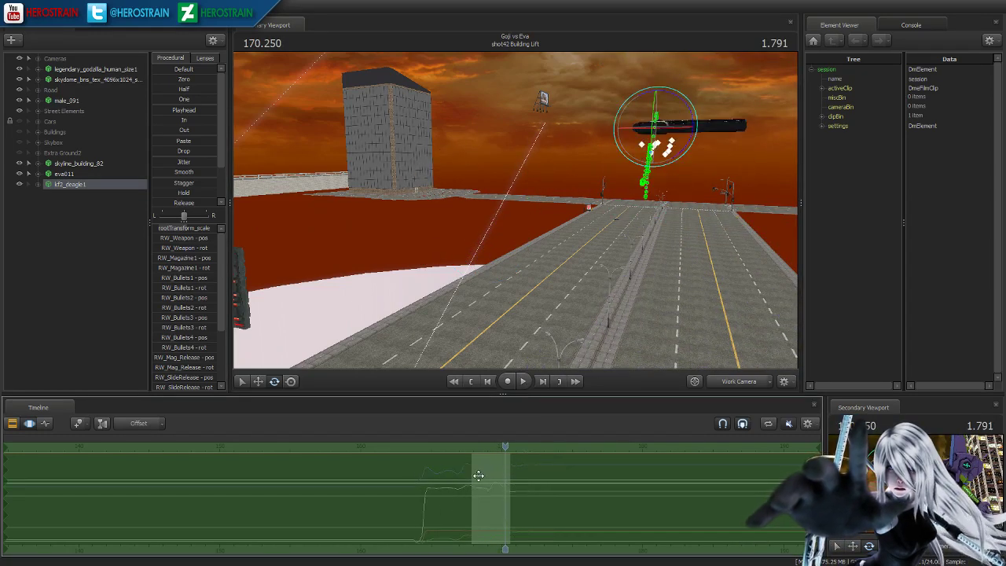
- Flatten kf2_deagle1's motion across the shot to its pose at 170.541 with the Playhead procedural, and return to the shot's start
key(space)
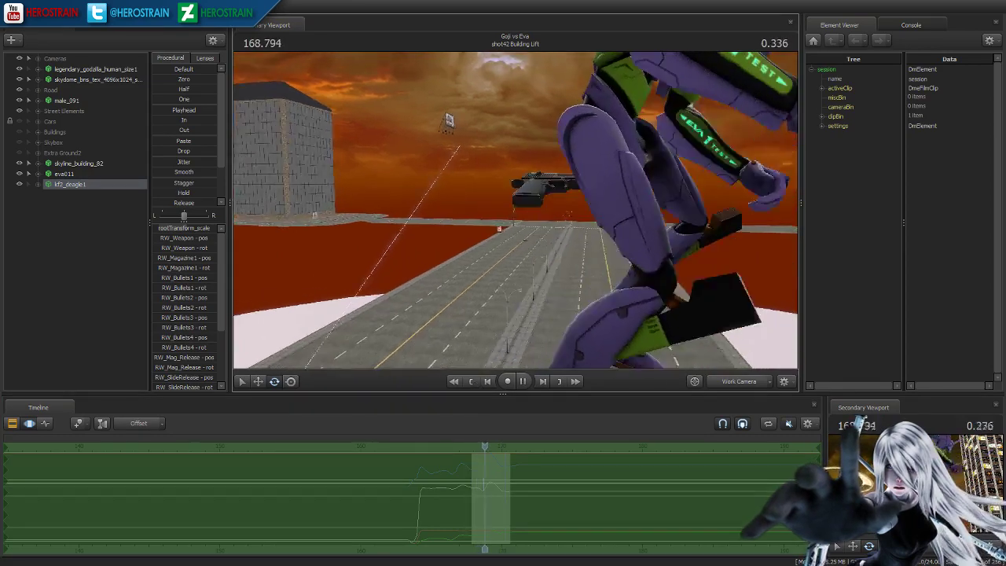
key(space)
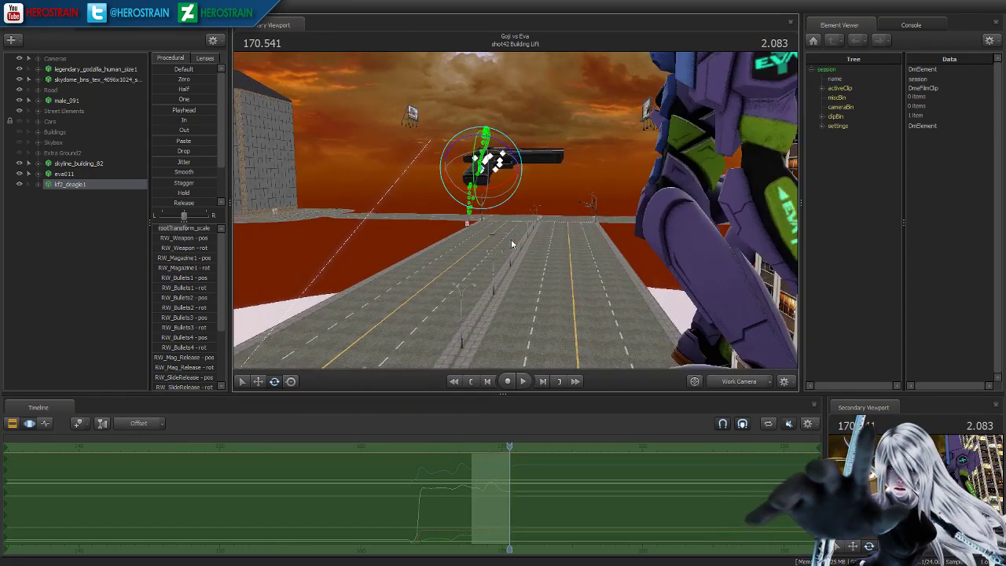
click(190, 112)
click(470, 382)
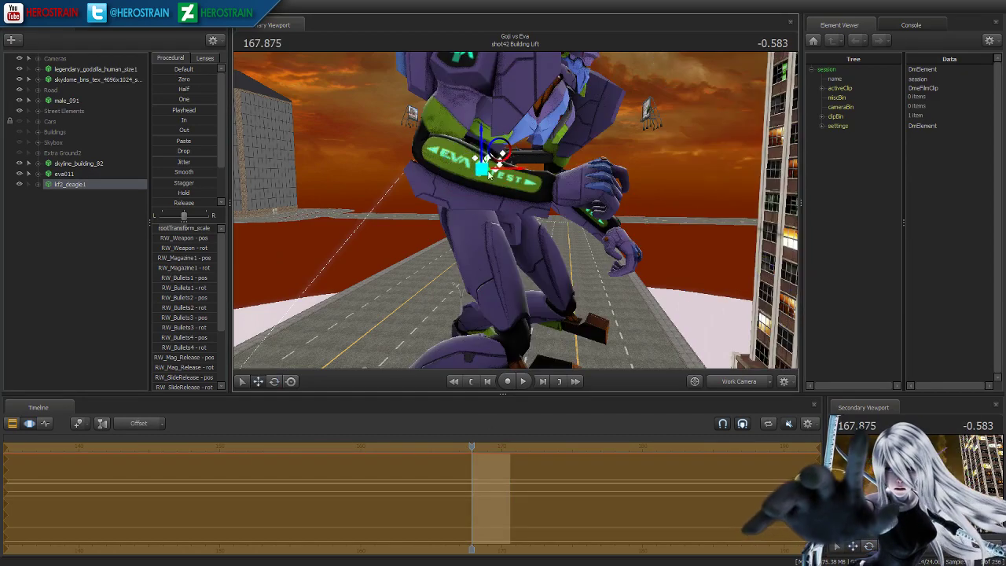
- Lock kf2_deagle1's rootTransform to eva011's rig_hand_R with the time selection covering the whole shot
mouse_move(506, 204)
mouse_down()
mouse_move(487, 224)
mouse_move(451, 198)
mouse_move(519, 206)
mouse_move(509, 238)
mouse_move(528, 242)
mouse_move(520, 249)
mouse_move(534, 236)
mouse_move(518, 186)
mouse_move(484, 171)
mouse_move(465, 184)
mouse_move(468, 220)
mouse_move(517, 214)
mouse_up()
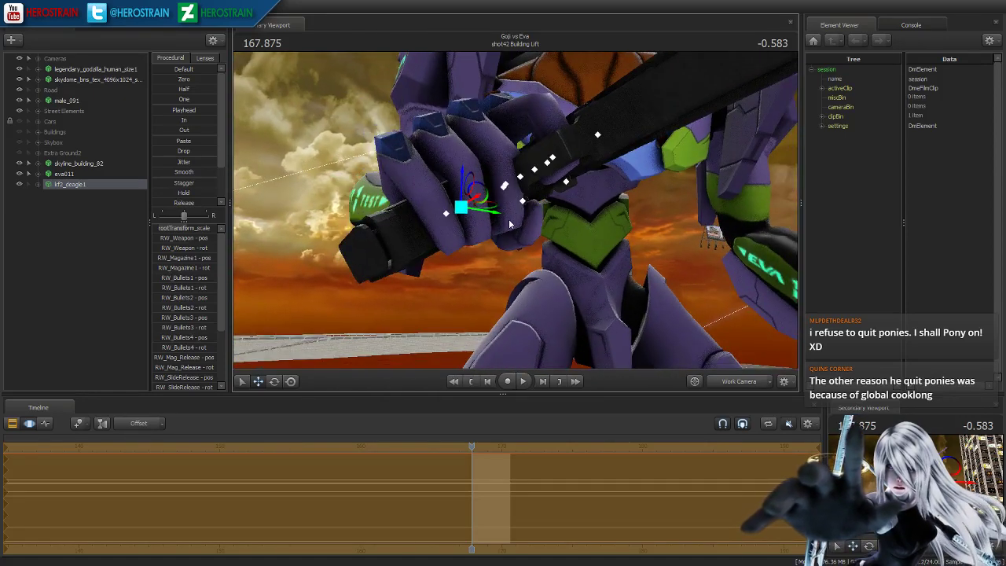
scroll(542, 523, up, 3)
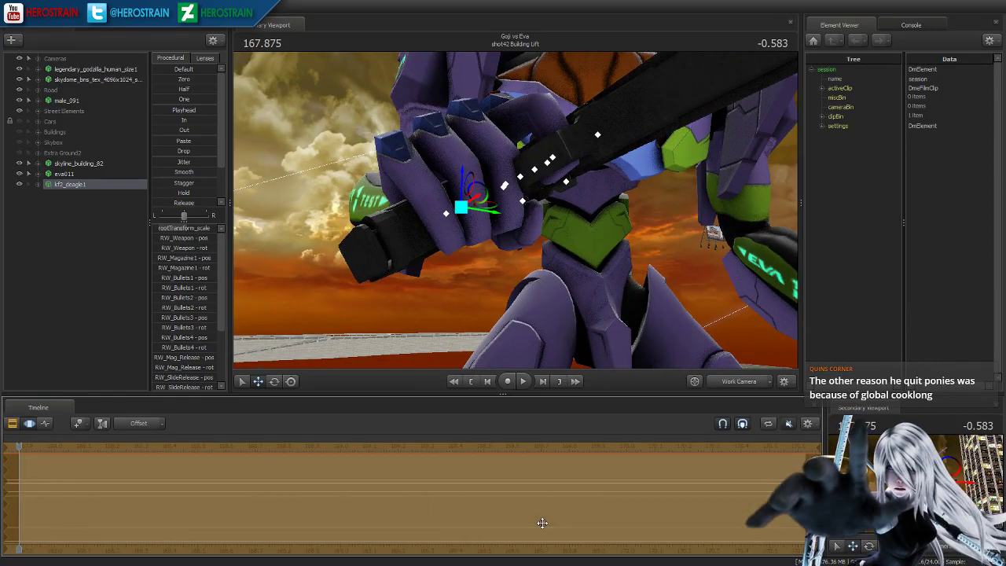
scroll(542, 522, up, 2)
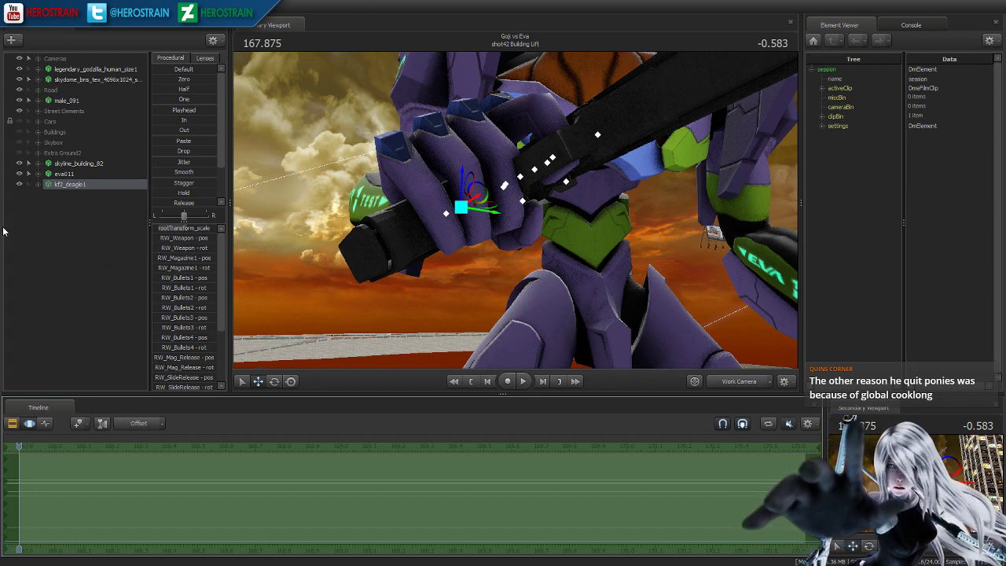
click(30, 184)
click(47, 195)
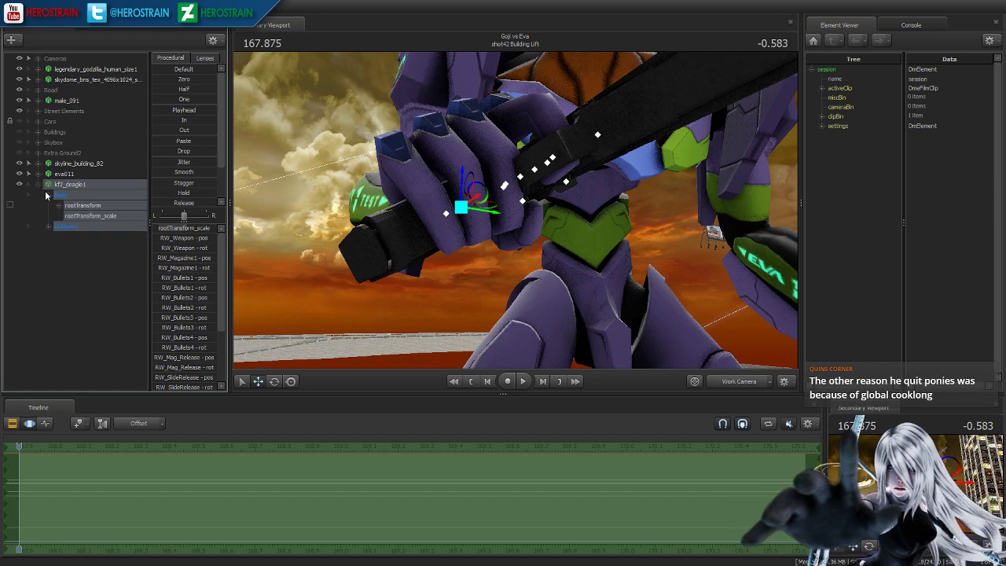
click(86, 206)
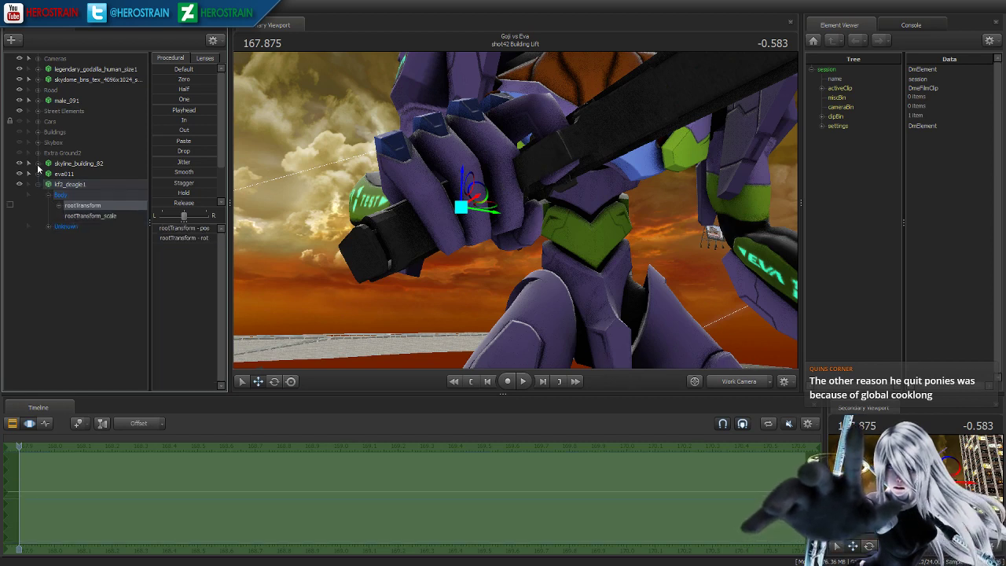
click(29, 173)
click(430, 221)
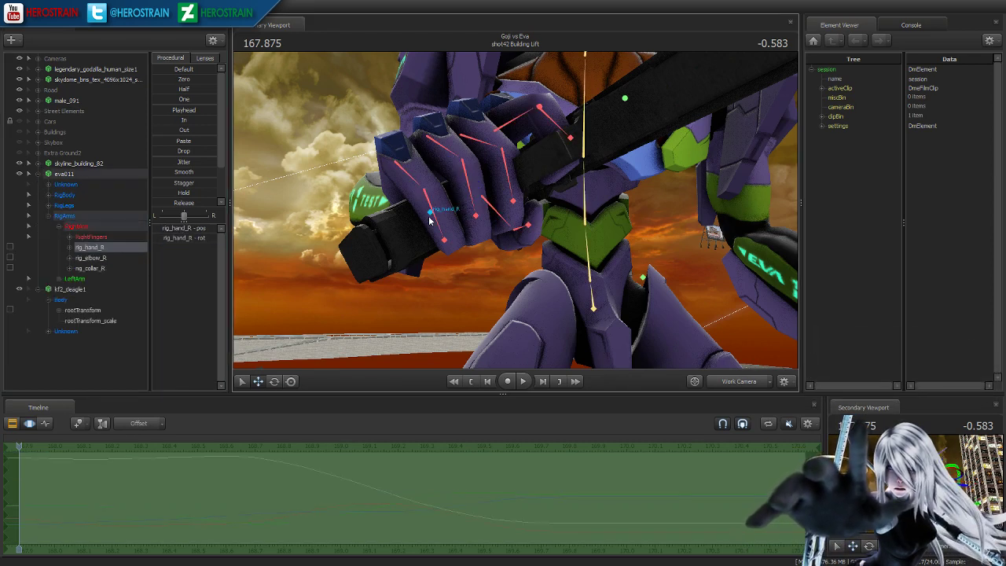
click(86, 310)
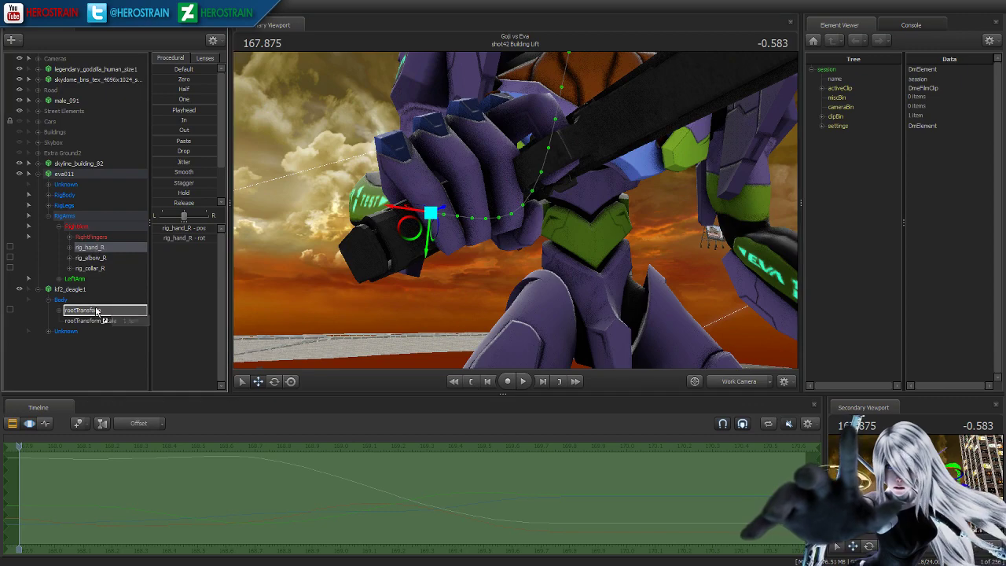
- Flatten the pistol's rootTransform across the shot with the Playhead procedural, play the result and return to the shot's start
click(179, 113)
mouse_move(320, 205)
mouse_down()
mouse_move(353, 204)
mouse_move(320, 208)
mouse_up()
key(space)
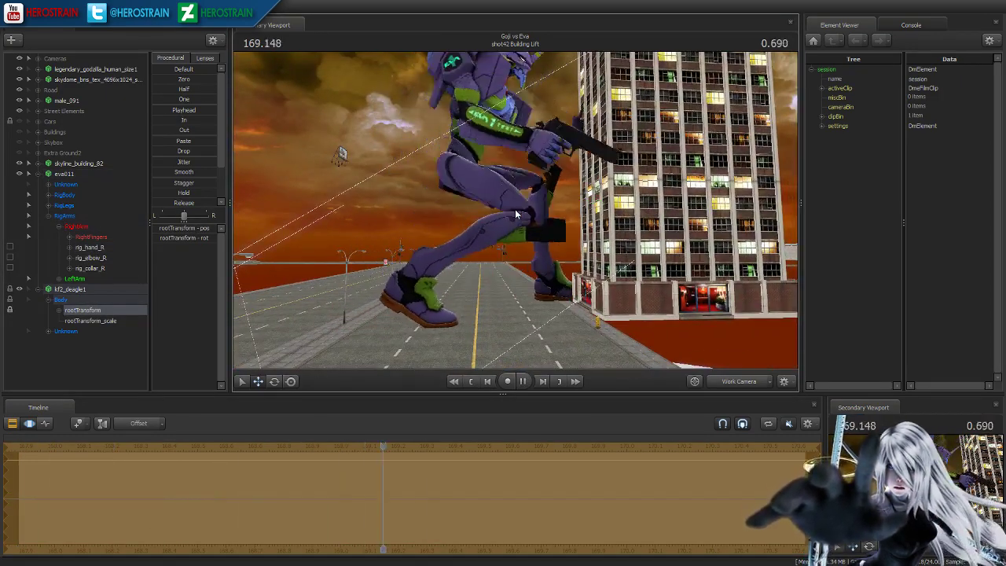
click(471, 381)
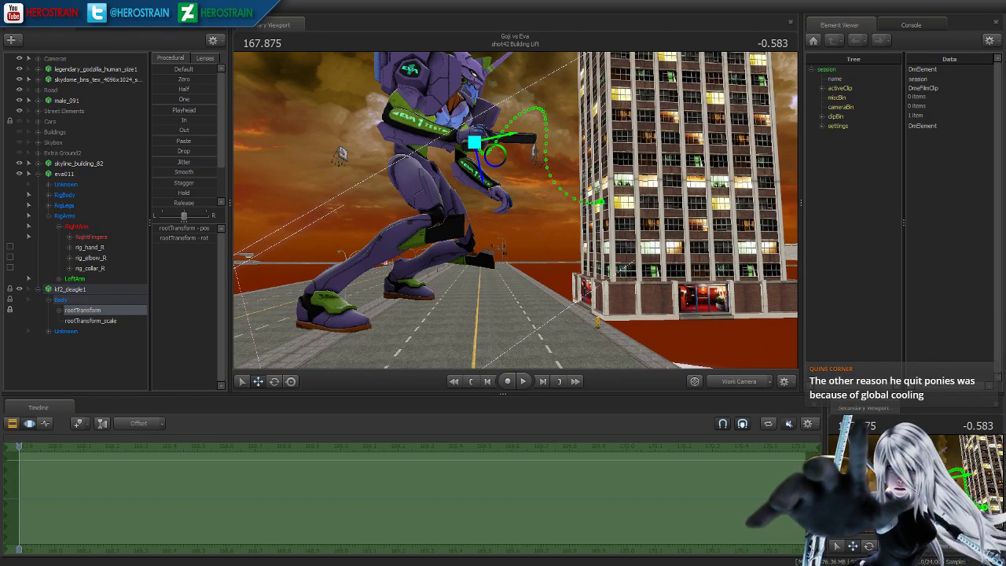
- Examine Eva's stance and how the pistol follows her right hand, playing the opening of the shot briefly
drag(465, 273, 393, 265)
key(w)
drag(516, 191, 517, 214)
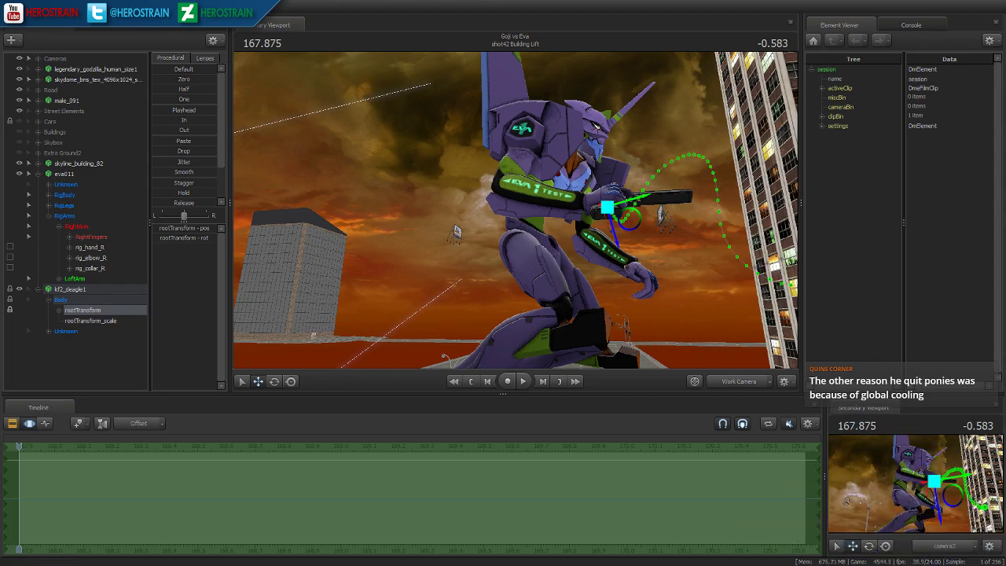
right_drag(660, 219, 718, 330)
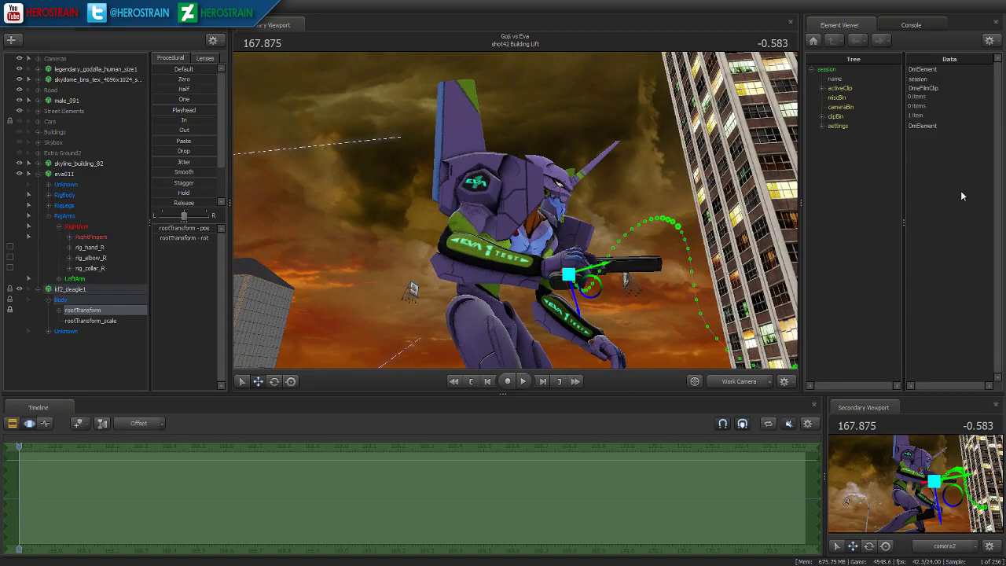
right_drag(644, 288, 498, 402)
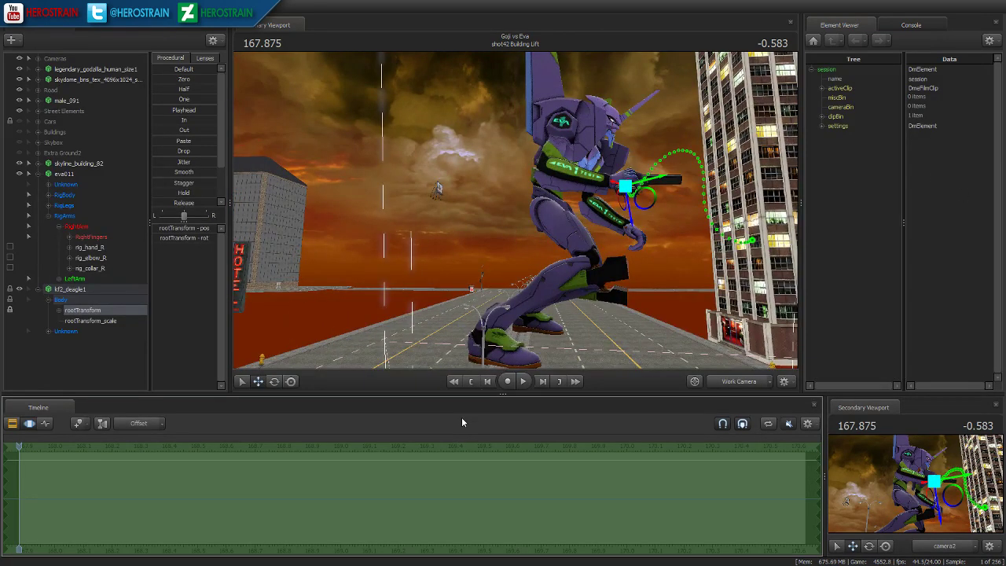
key(space)
key(space)
- Set a time selection around 168.291, holding from about 168.25 to 168.45 and falling off to about 168.75
mouse_move(92, 471)
mouse_down()
mouse_move(152, 475)
mouse_move(20, 478)
mouse_move(250, 481)
mouse_up()
shift+scroll(142, 482, up, 2)
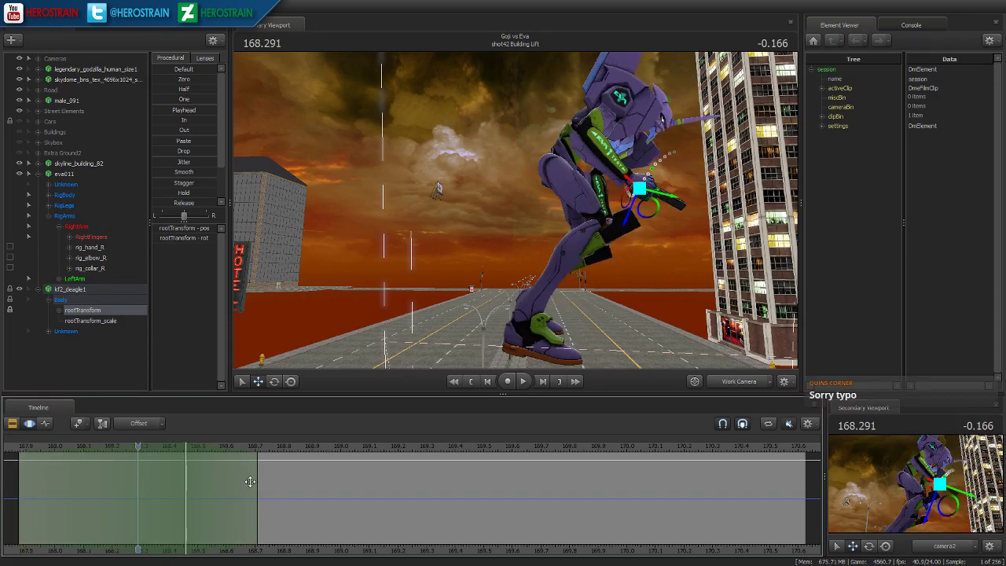
click(179, 480)
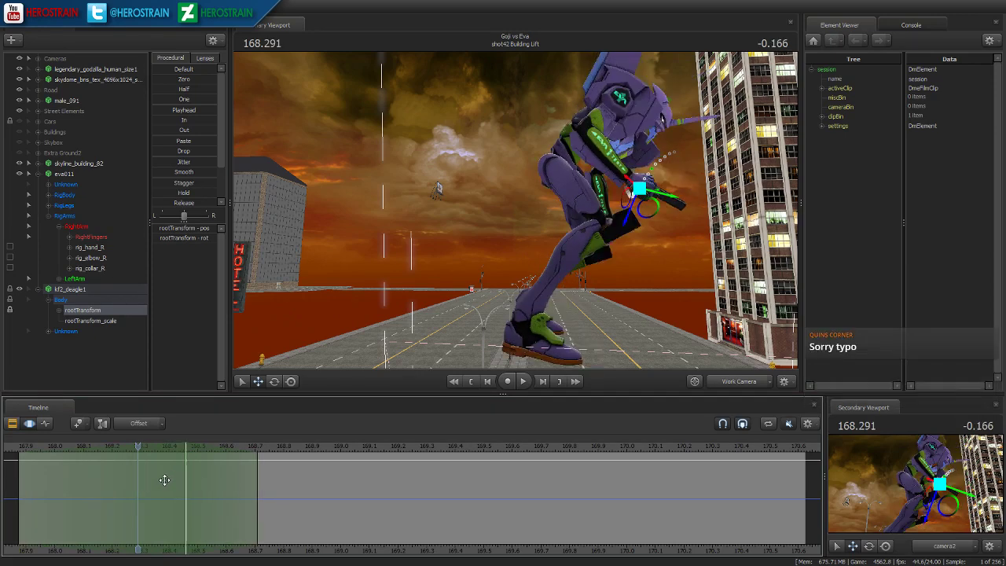
drag(181, 476, 122, 478)
drag(259, 484, 269, 482)
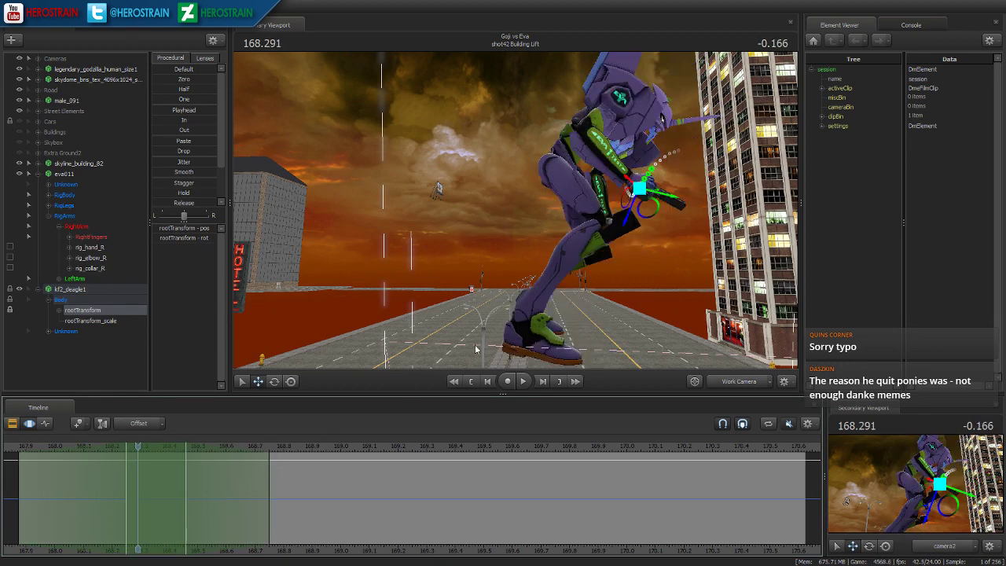
- Select eva011's rig_hand_R, adjust the right hand's pose within the time selection and play the change
alt+drag(651, 169, 500, 269)
right_click(600, 240)
click(617, 251)
drag(604, 250, 500, 218)
click(576, 229)
key(e)
key(space)
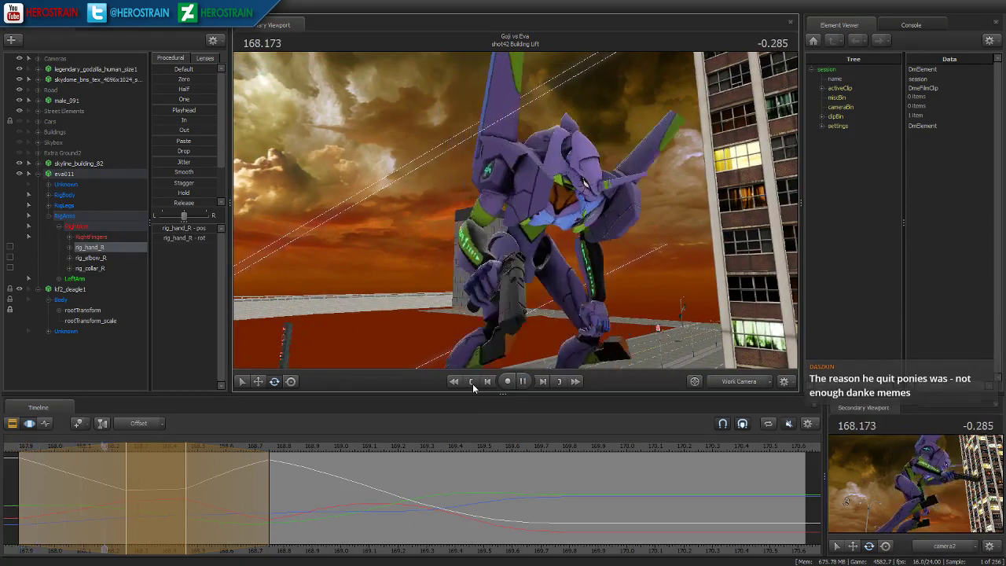
- Extend the hand adjustment's hold to about 168.67 and its falloff to about 169.25, and replay the shot
key(space)
drag(223, 513, 289, 510)
drag(381, 505, 467, 506)
click(473, 381)
key(space)
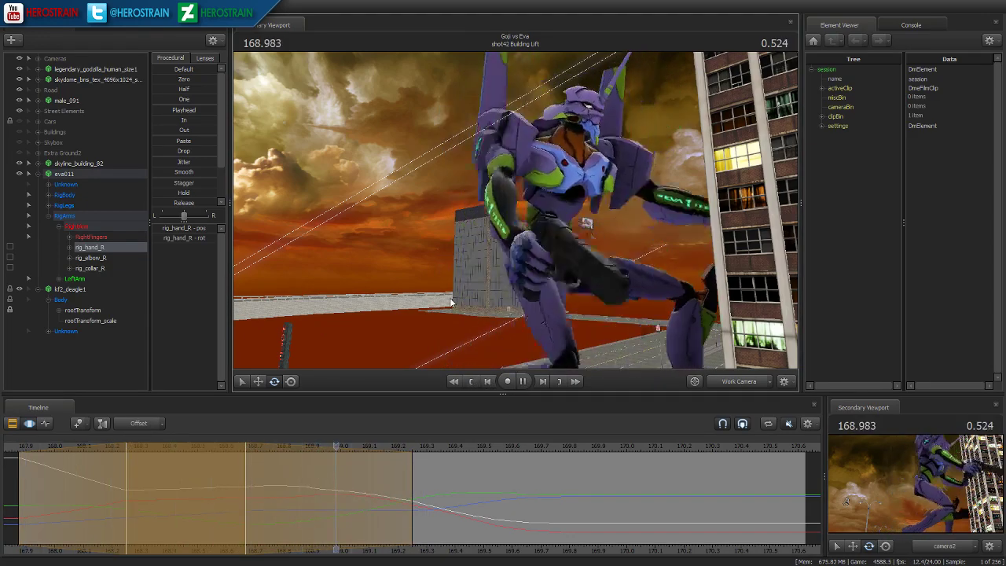
key(space)
drag(169, 488, 247, 490)
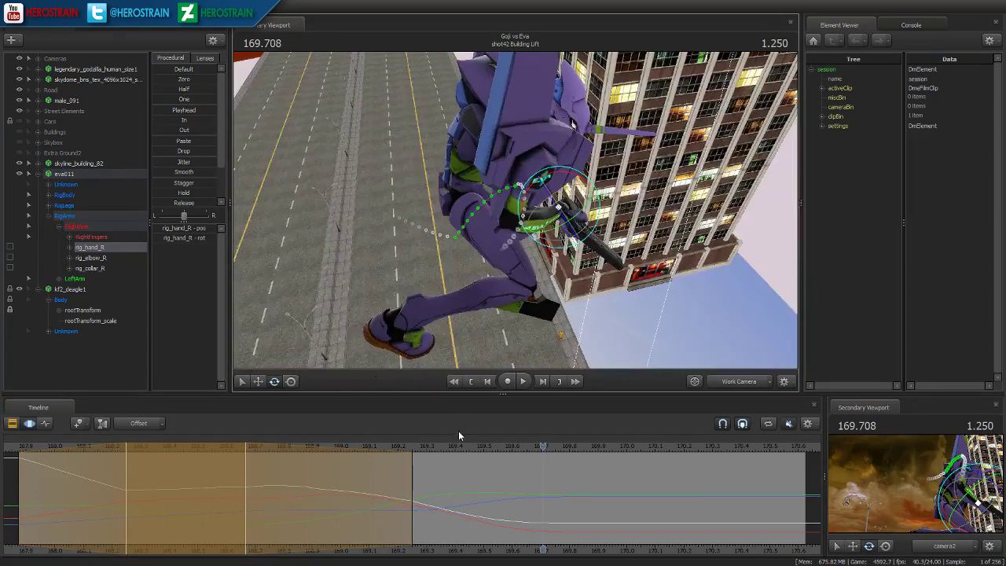
- Move and rotate rig_hand_R at 168.625 to re-aim the lowered pistol, and replay the shot from its start
click(255, 459)
click(233, 460)
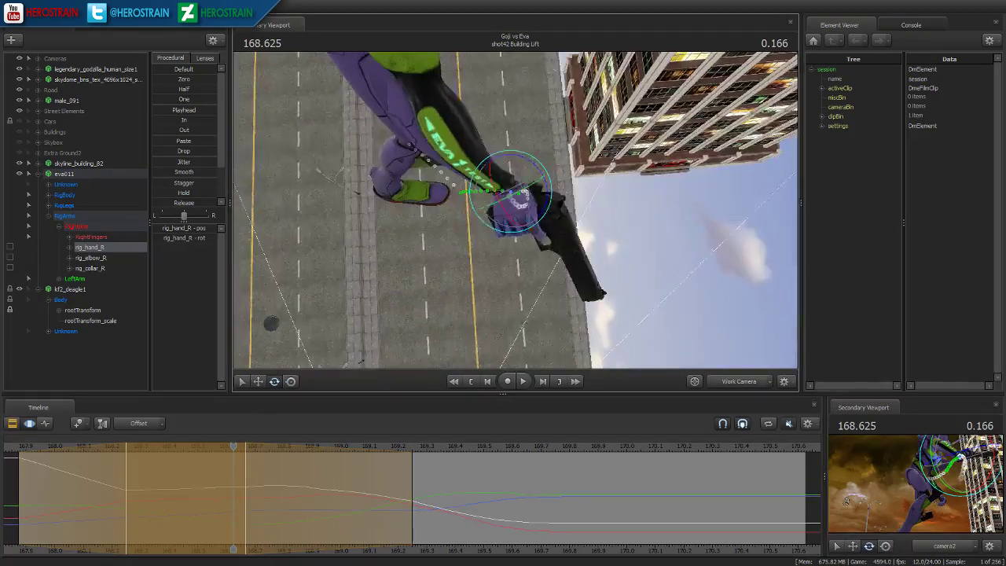
key(w)
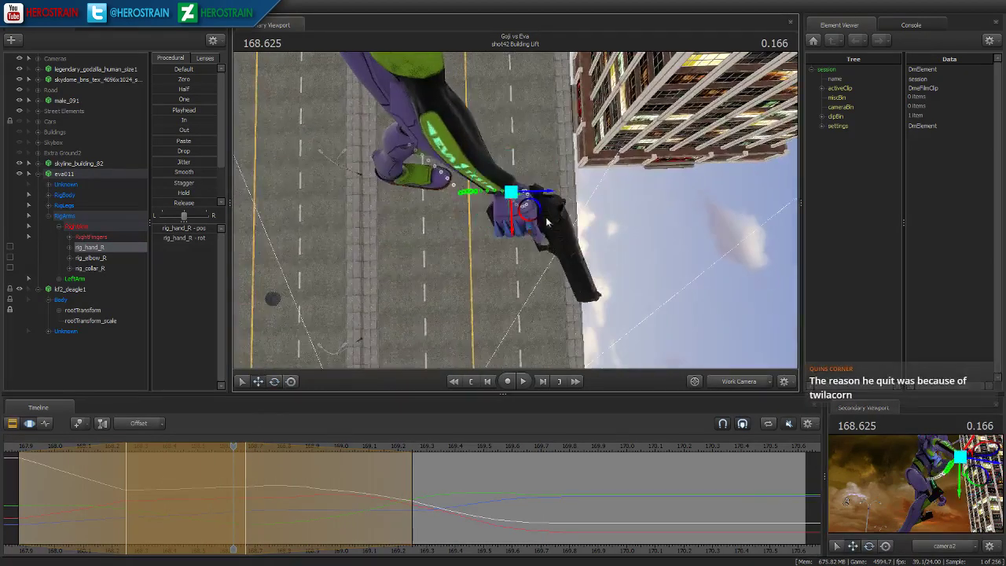
drag(531, 210, 490, 169)
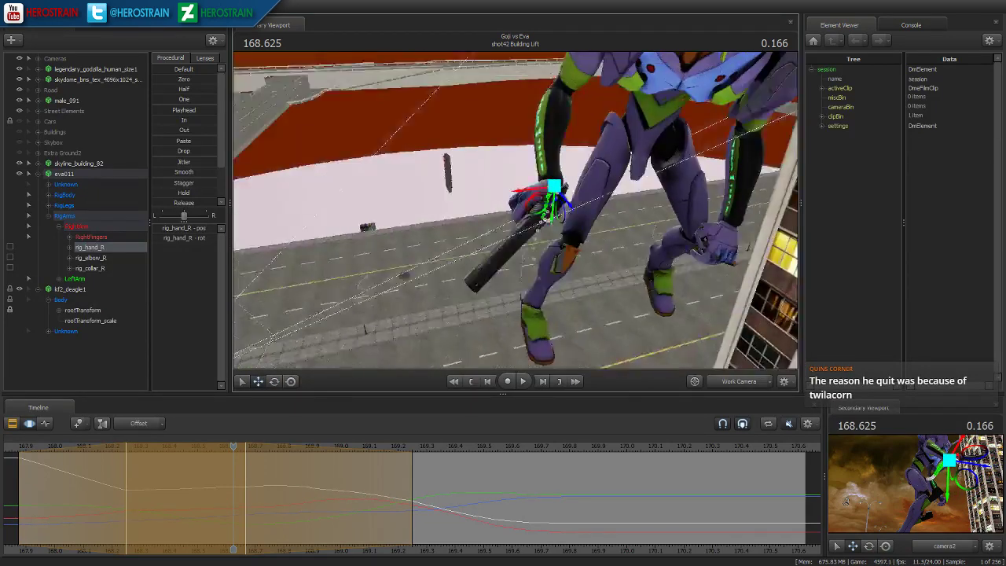
drag(515, 210, 495, 189)
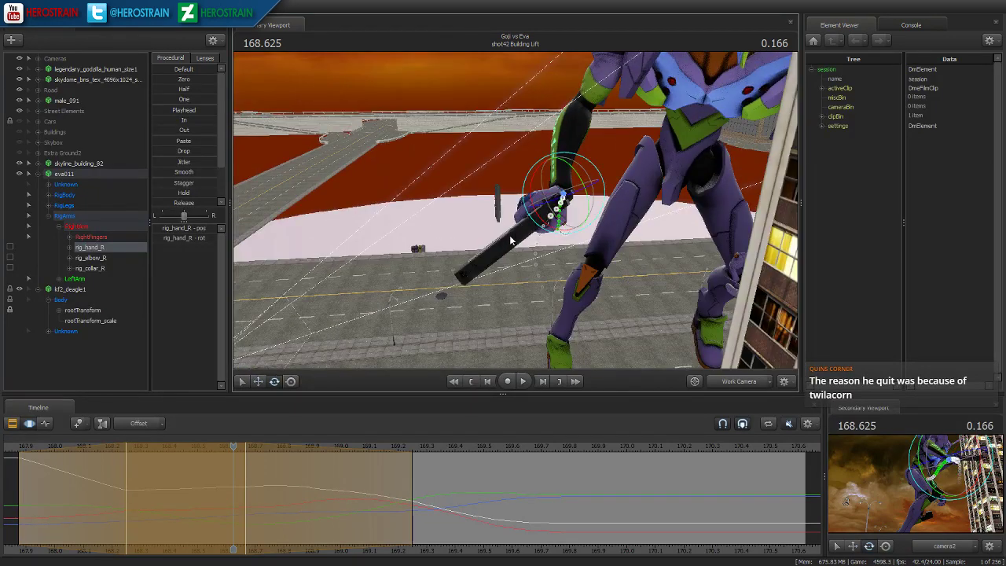
drag(561, 206, 565, 205)
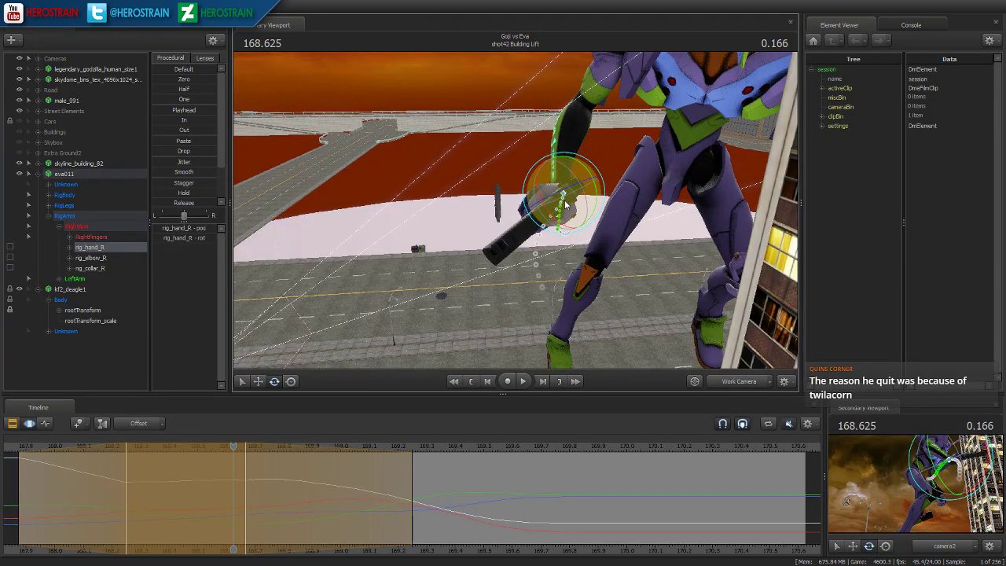
click(464, 382)
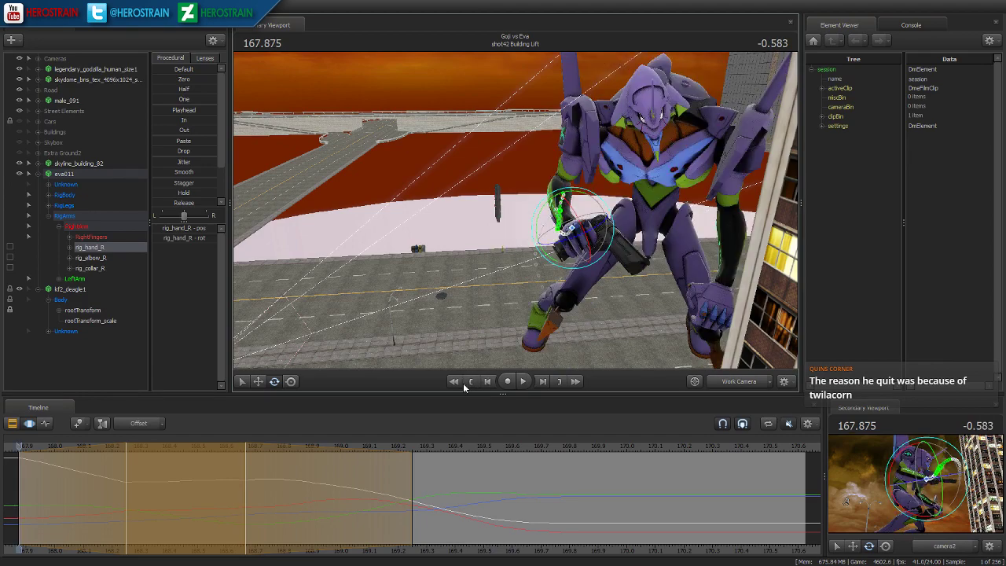
key(space)
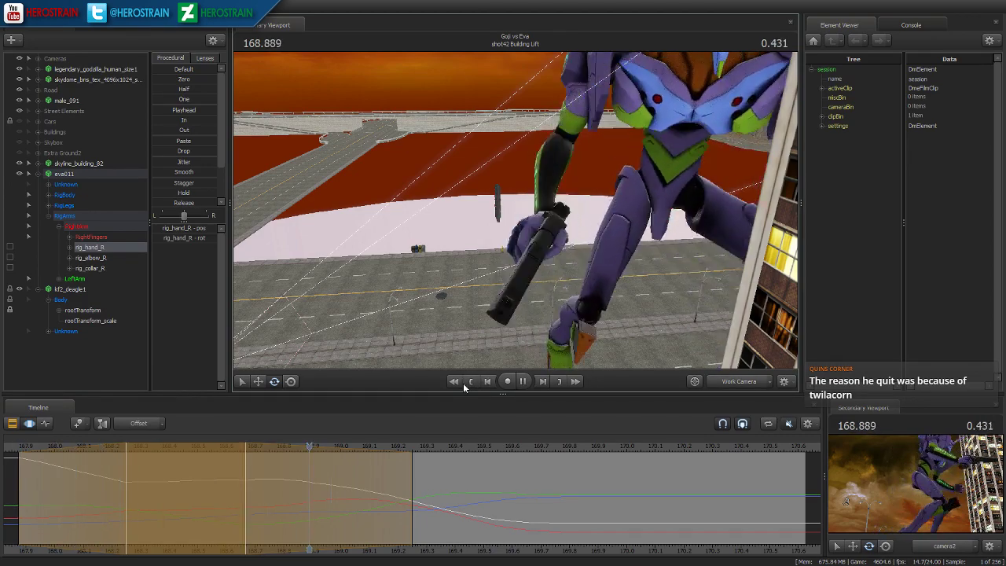
key(space)
- Limit the time selection to the shot's opening up to about 168.25, reposition and rotate rig_hand_R at 167.875, and replay
mouse_move(81, 496)
mouse_down()
mouse_move(27, 492)
mouse_move(62, 498)
mouse_up()
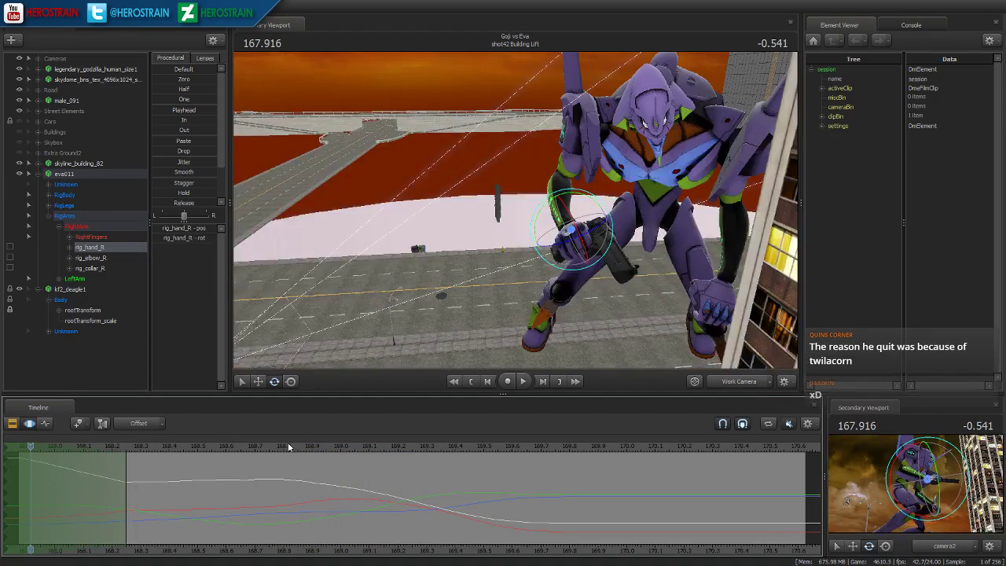
key(Left)
key(w)
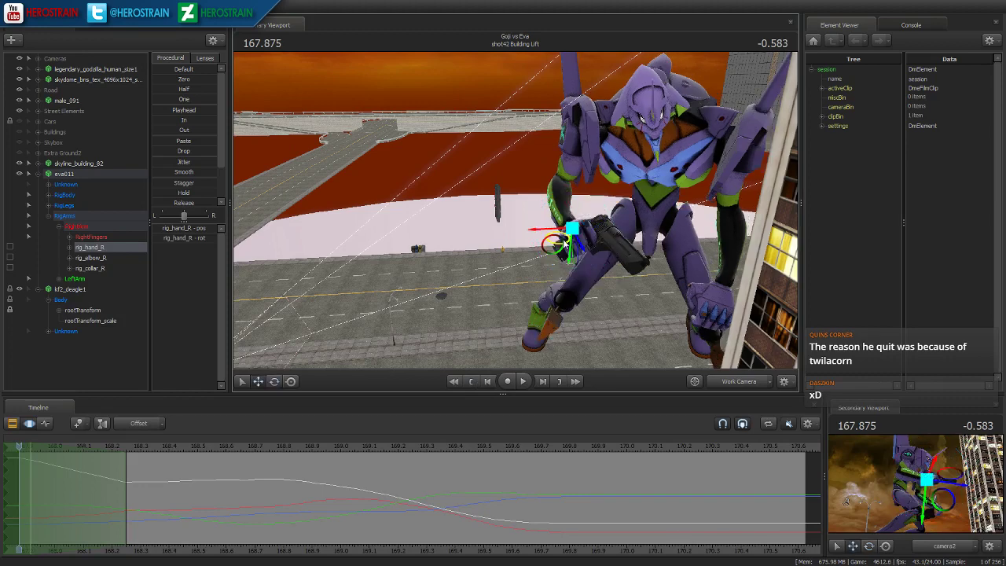
key(e)
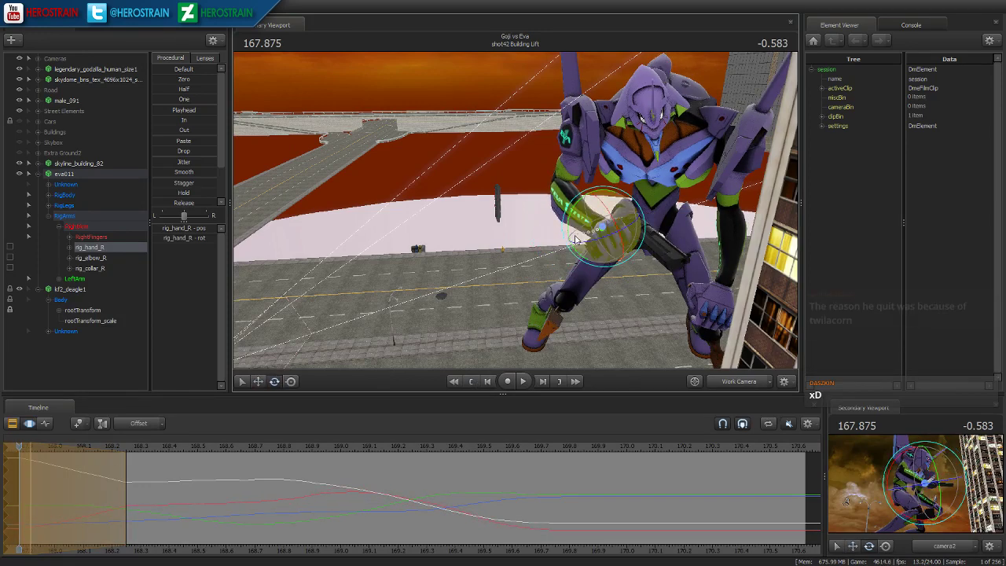
drag(610, 262, 513, 209)
key(space)
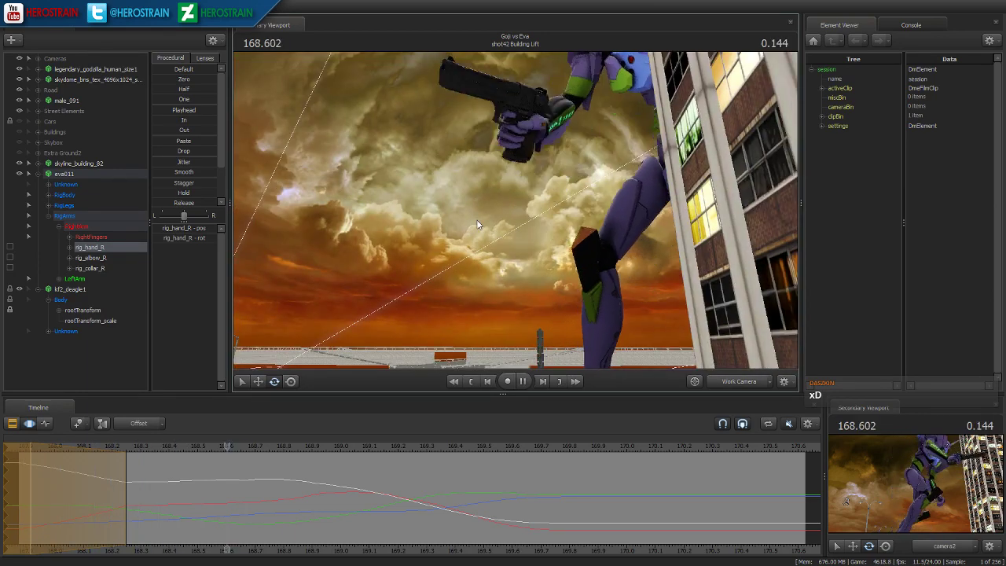
key(space)
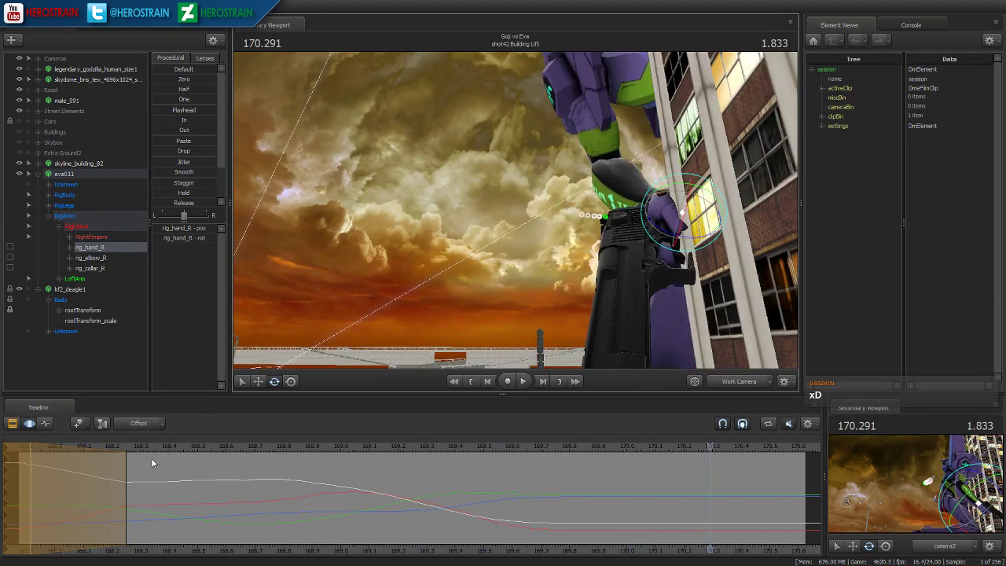
- Extend the time selection's hold to about 168.92 with falloff to about 169.08, smooth rig_hand_R's motion, and return to the shot's start
shift+drag(31, 484, 364, 507)
click(182, 173)
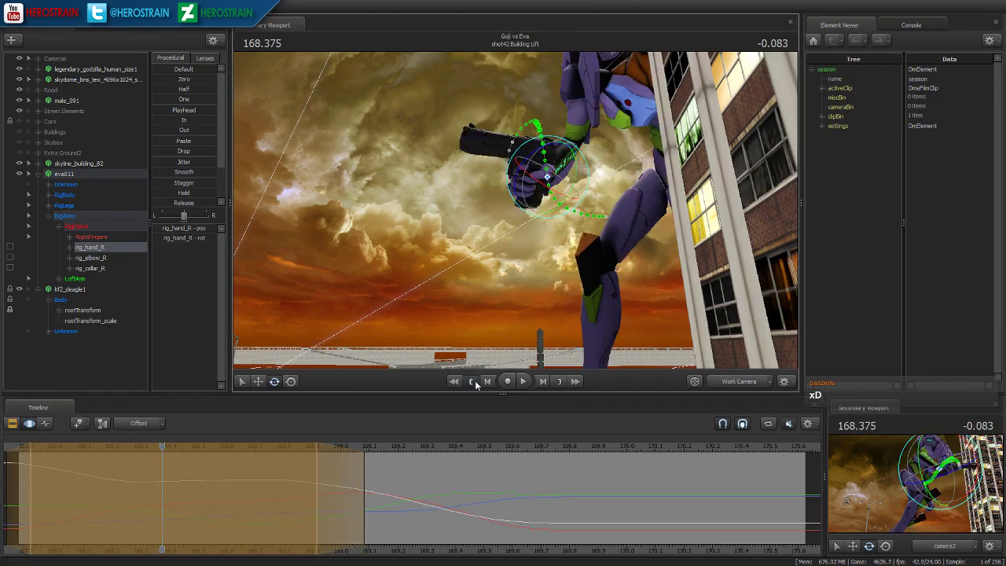
click(476, 384)
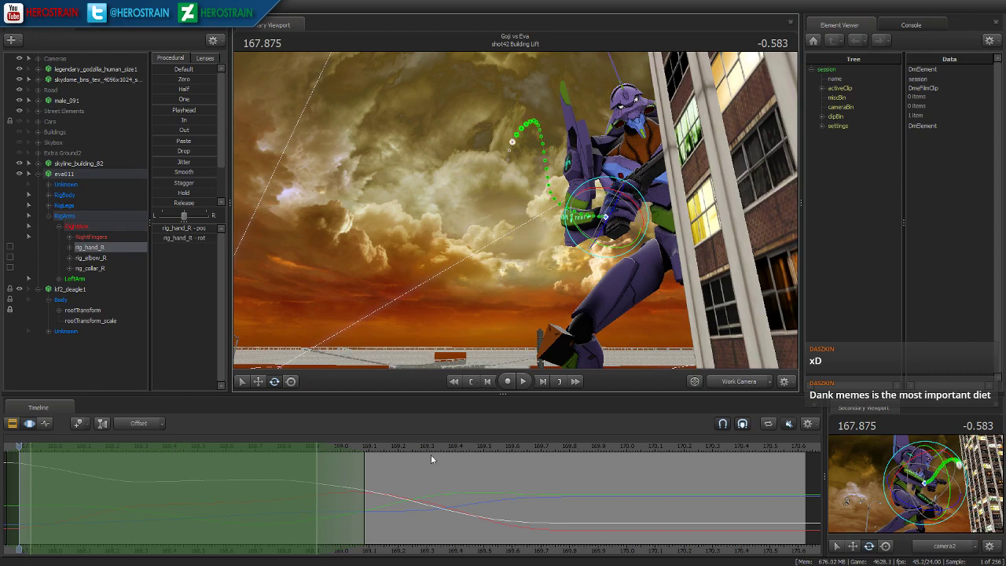
drag(397, 251, 469, 227)
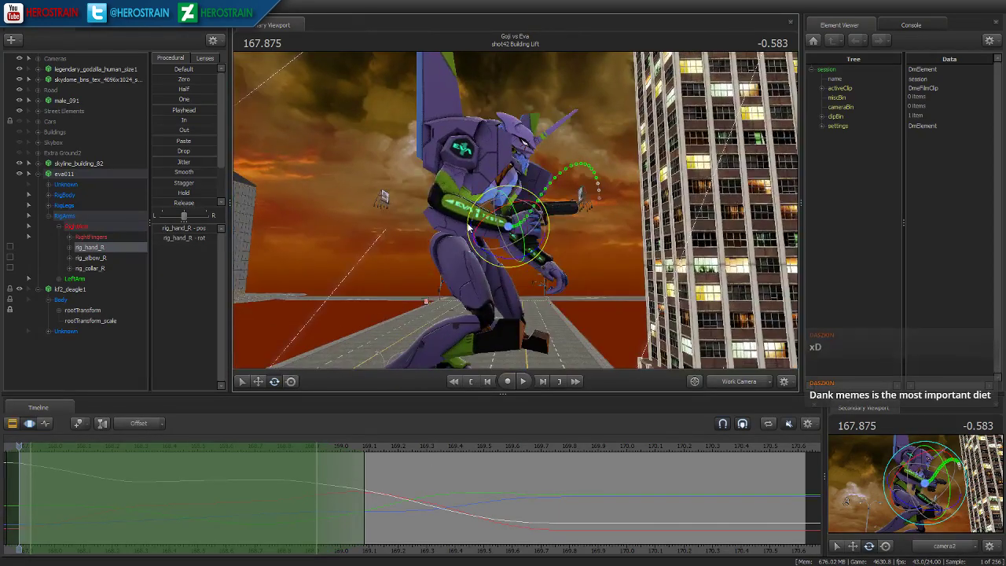
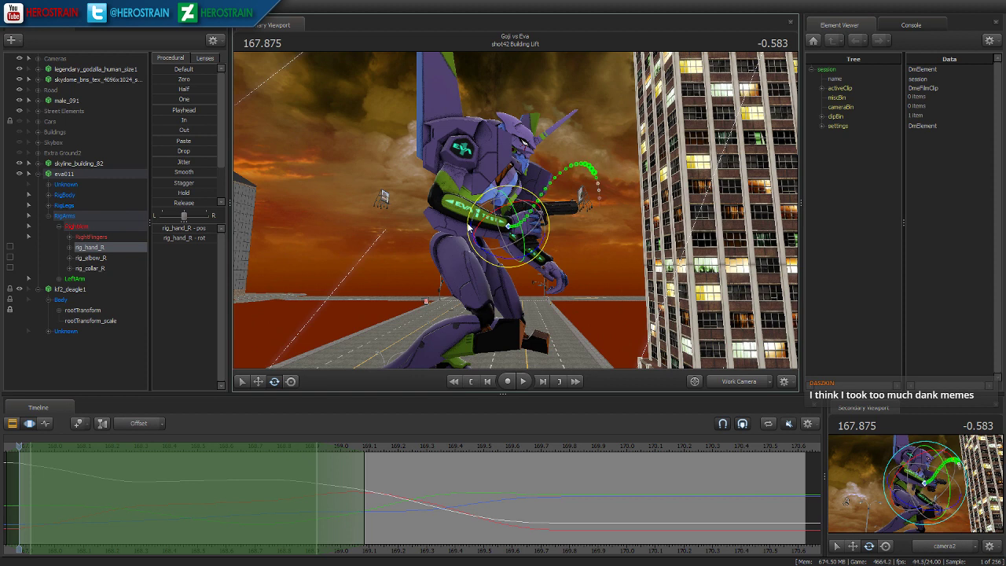
drag(723, 250, 667, 242)
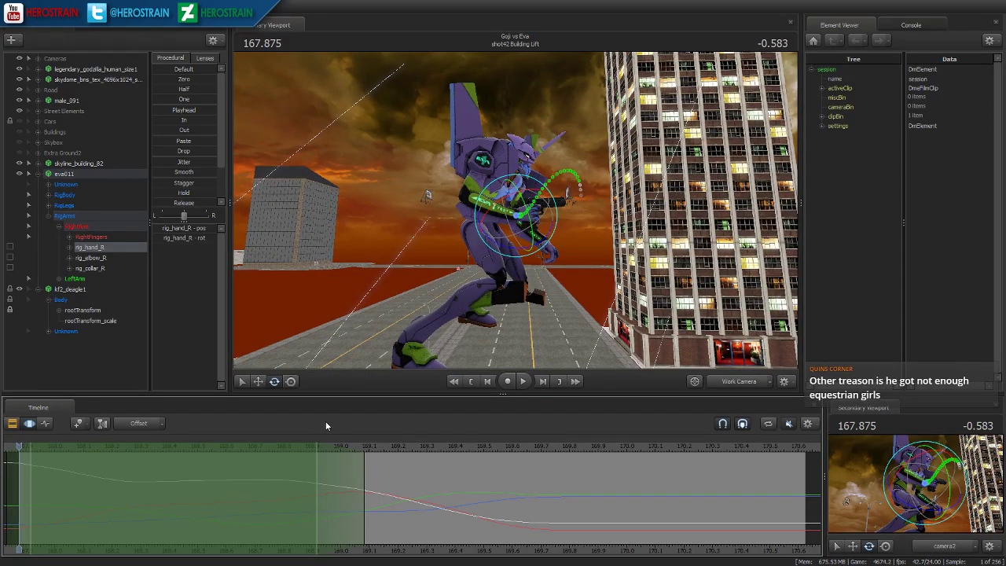
- Replay the shot, return to its start, and unlock the transforms of kf2_deagle1's rootTransform
key(space)
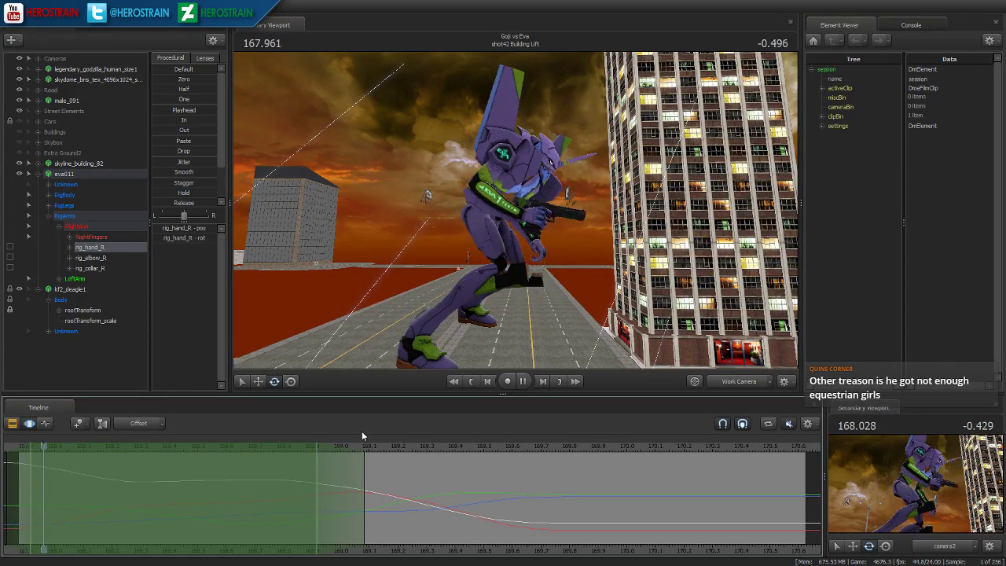
key(space)
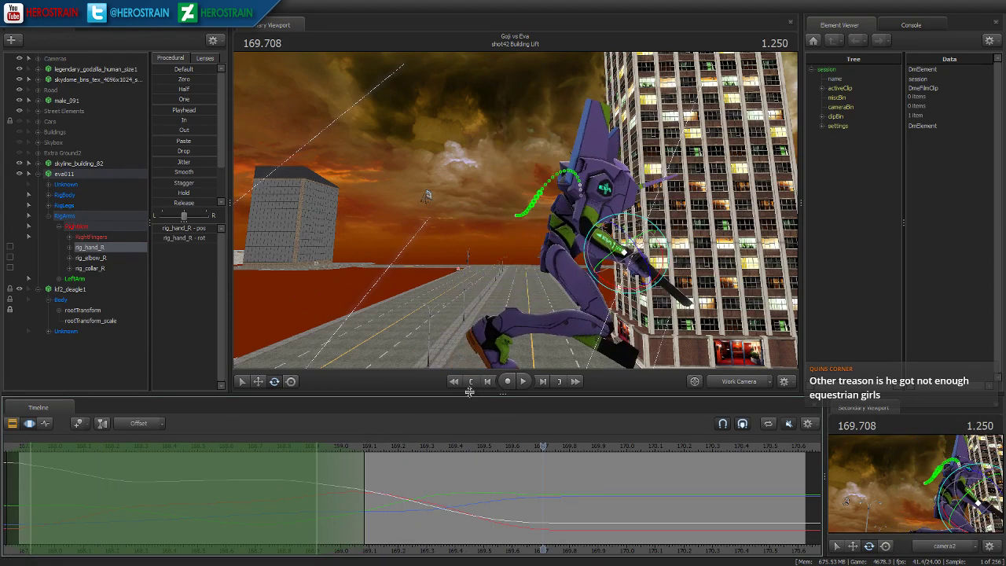
click(471, 382)
alt+drag(487, 299, 534, 314)
alt+drag(527, 224, 515, 240)
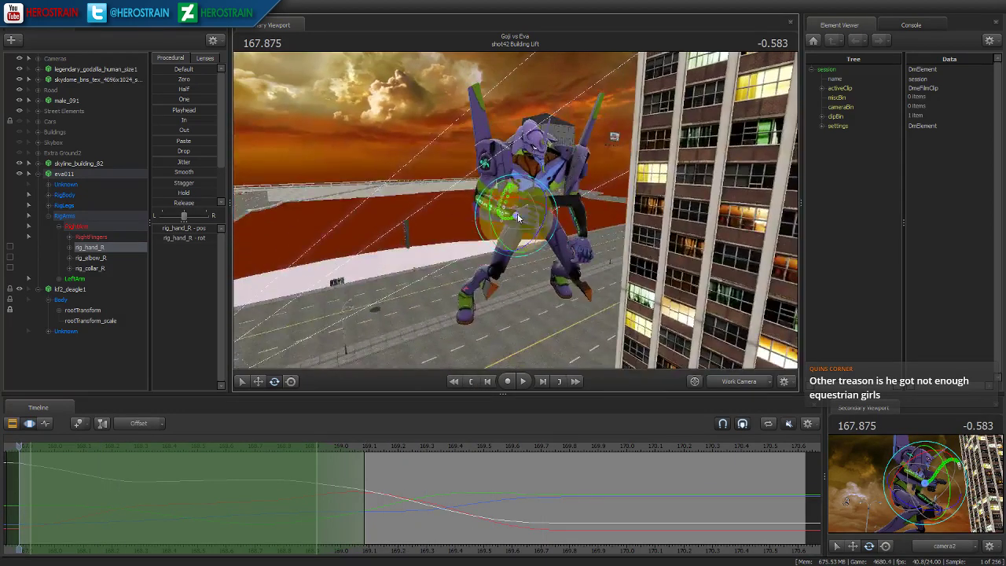
right_click(87, 314)
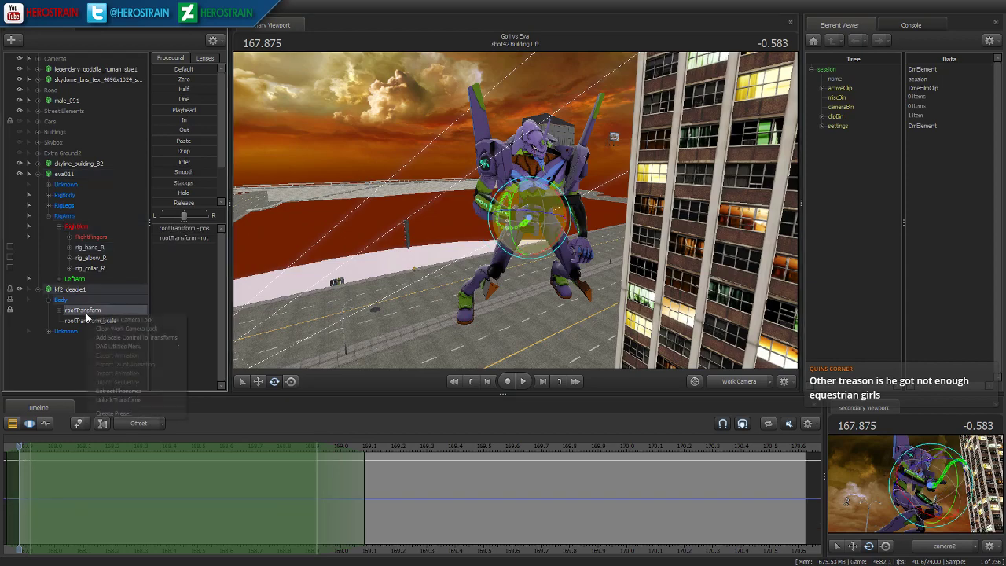
click(122, 400)
- Apply the Playhead preset to the pistol's rootTransform at 168.291 from about 168.25 onward, and set the selection's falloff to about 168.75
drag(132, 495, 678, 500)
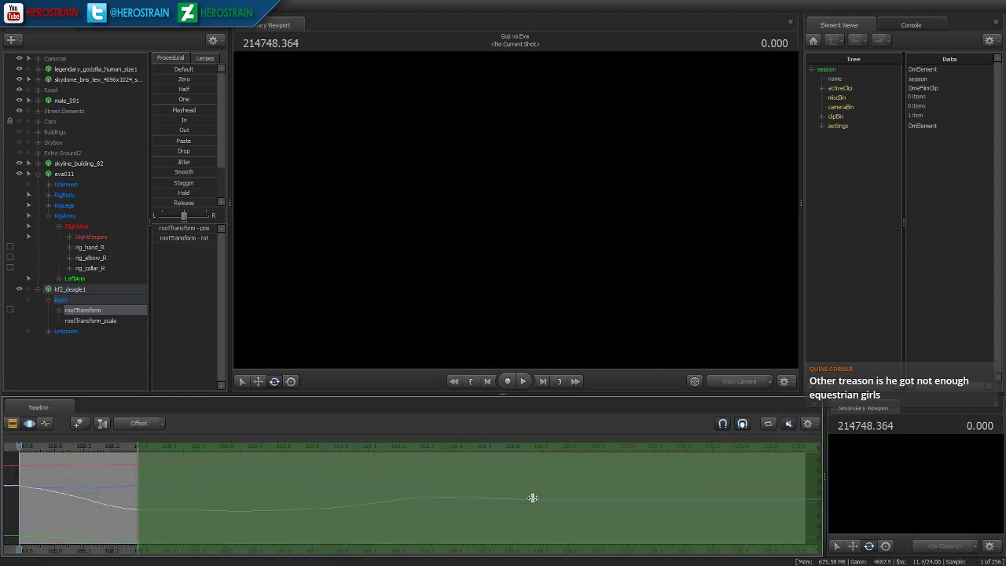
key(shift)
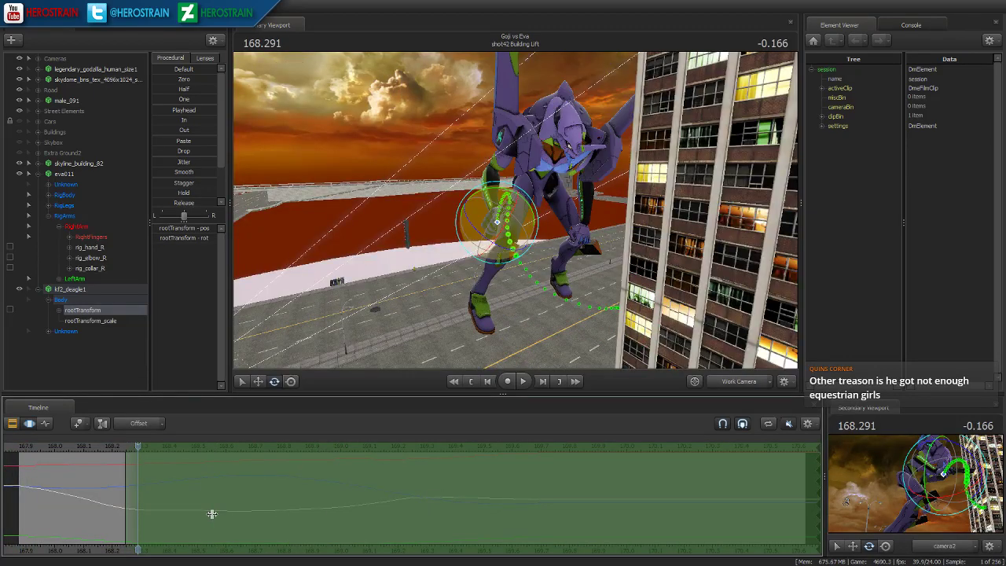
scroll(175, 200, down, 3)
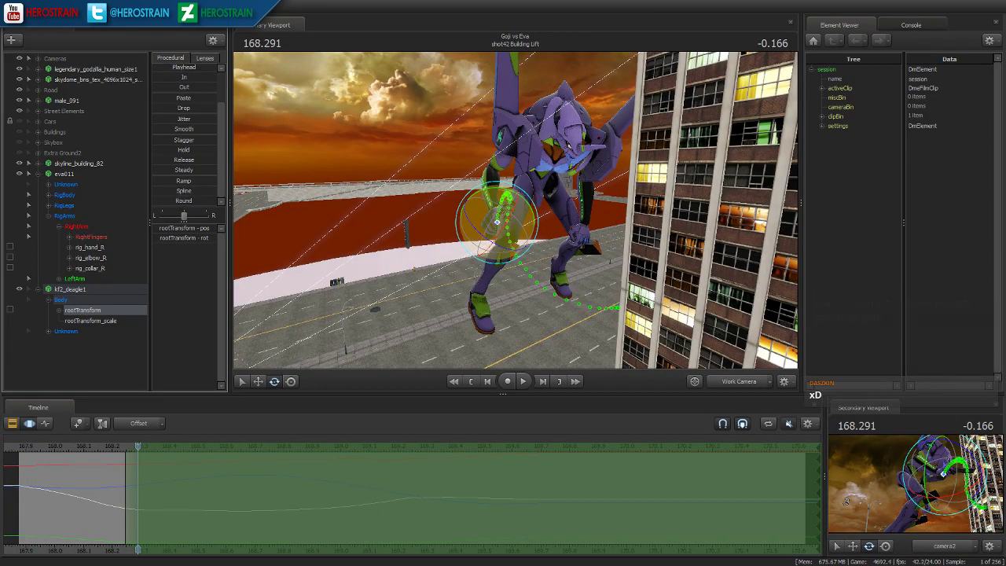
click(178, 68)
drag(184, 490, 270, 492)
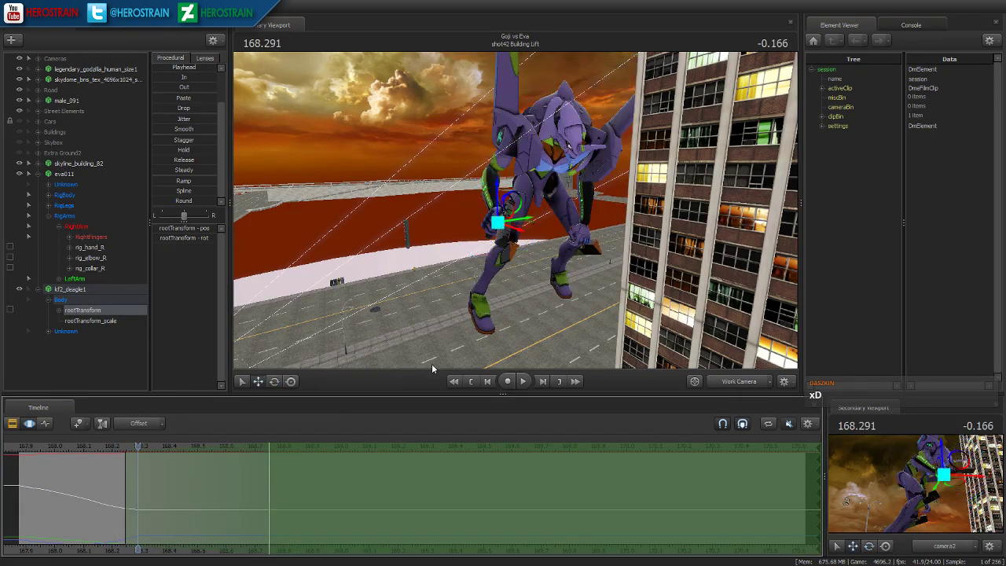
- Move the pistol's rootTransform at 168.833 out of Eva's hand and down toward the street
drag(503, 235, 535, 245)
alt+drag(534, 245, 390, 391)
drag(270, 464, 289, 468)
right_drag(515, 214, 516, 214)
drag(491, 118, 447, 268)
- Try rotating the dropped pistol at 168.833 using Transform manipulation mode instead of Overwrite, and return to Offset mode
click(138, 422)
click(135, 445)
key(e)
click(124, 424)
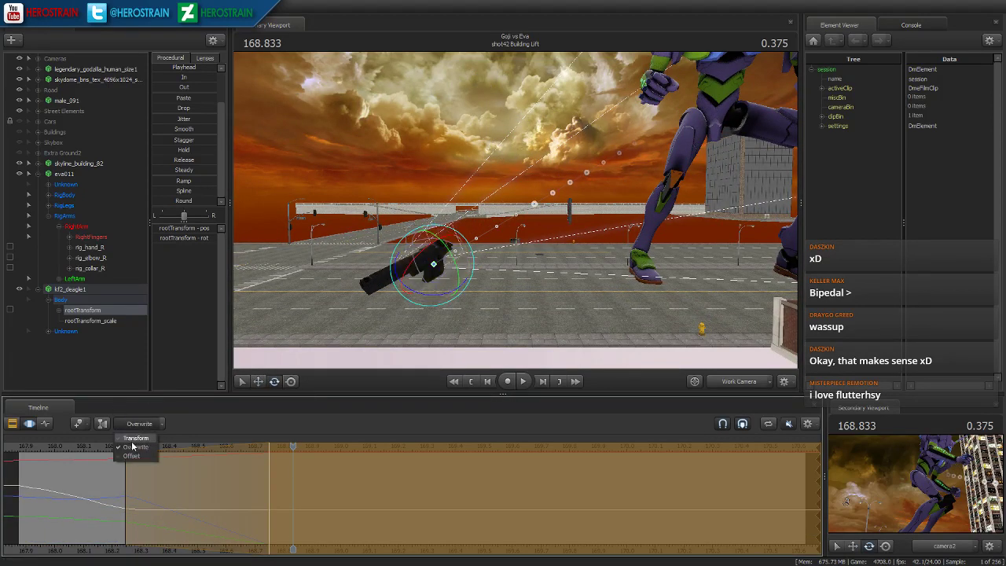
click(136, 437)
drag(440, 312, 354, 311)
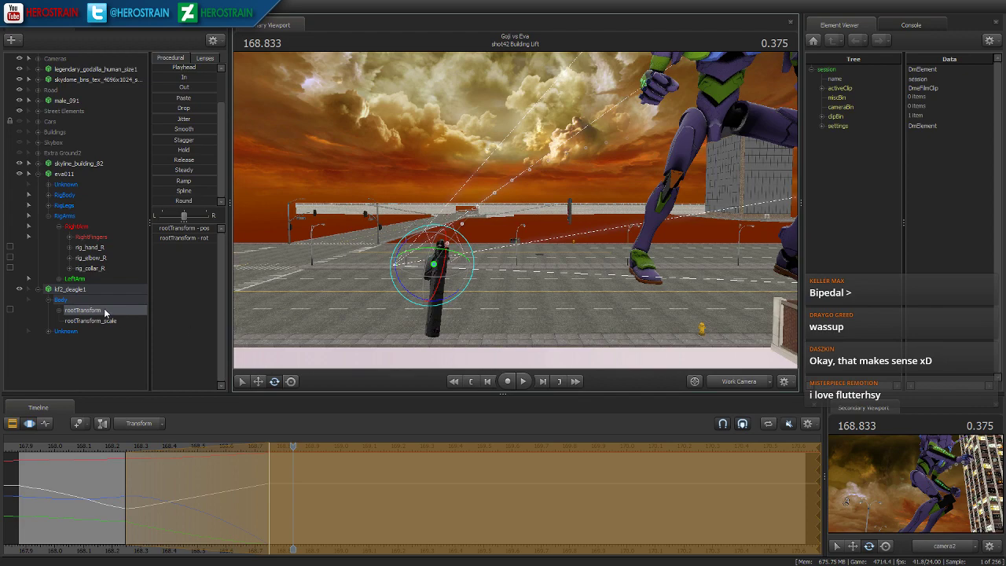
click(138, 422)
click(138, 416)
- Reposition the dropped pistol at 168.833 in Offset mode, and review its fall through camera2 before returning to the work camera
drag(410, 298, 553, 222)
key(w)
drag(508, 265, 559, 266)
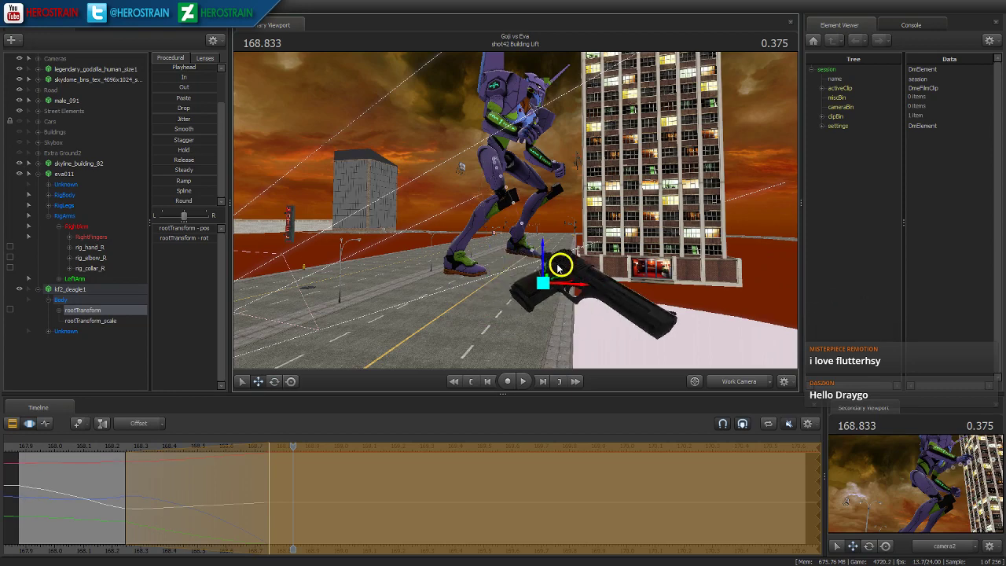
drag(114, 453, 271, 466)
drag(567, 271, 525, 285)
click(744, 384)
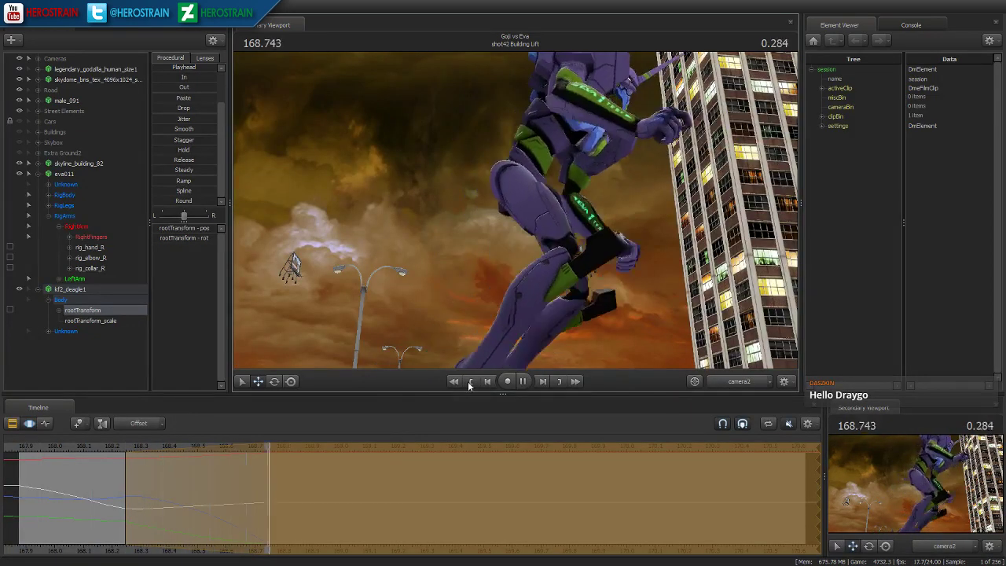
drag(95, 446, 306, 483)
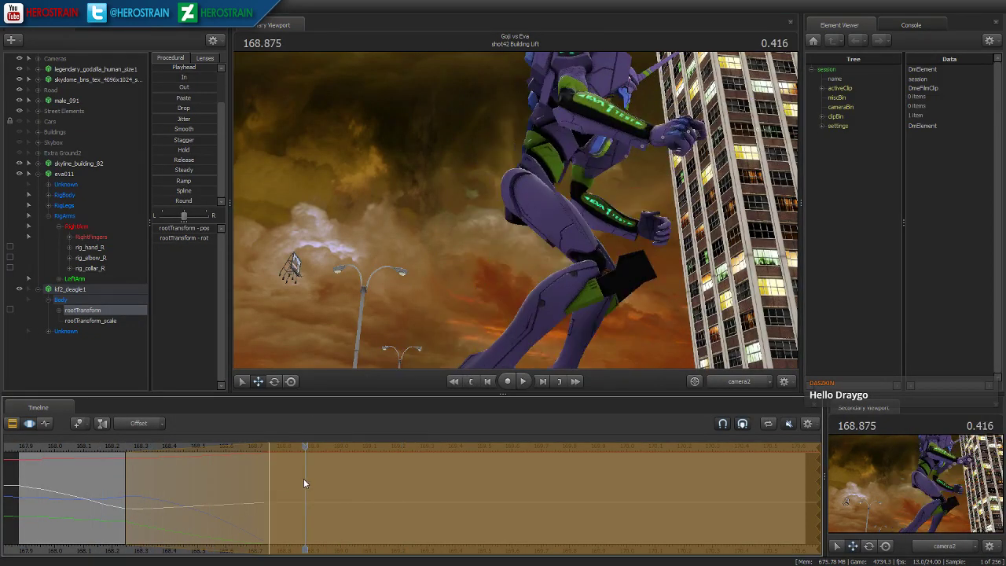
click(738, 381)
- Lengthen the pistol's falloff so the hold starts at about 169.33, and play and scrub through the fall
drag(676, 347, 474, 257)
drag(129, 446, 102, 447)
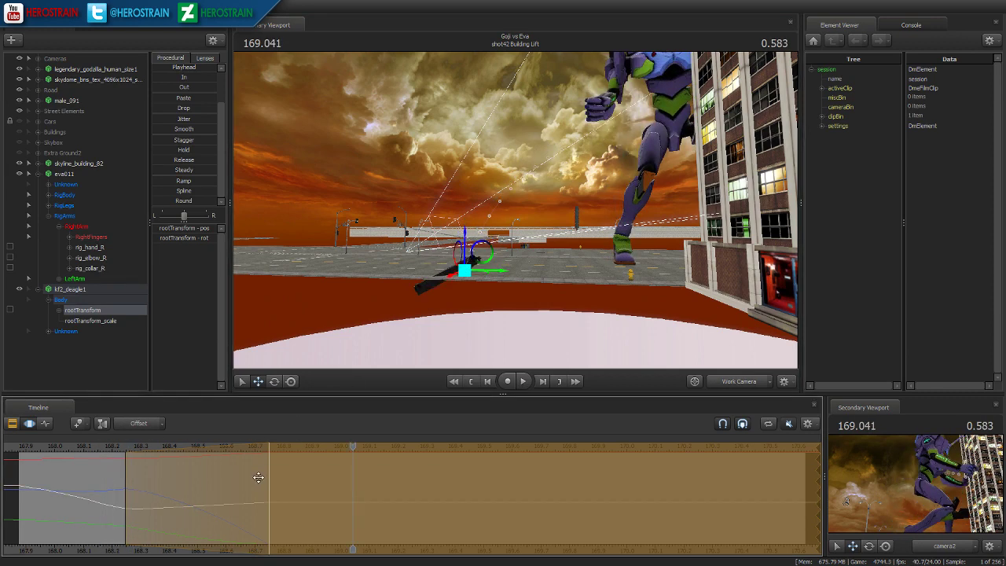
drag(269, 477, 436, 477)
key(space)
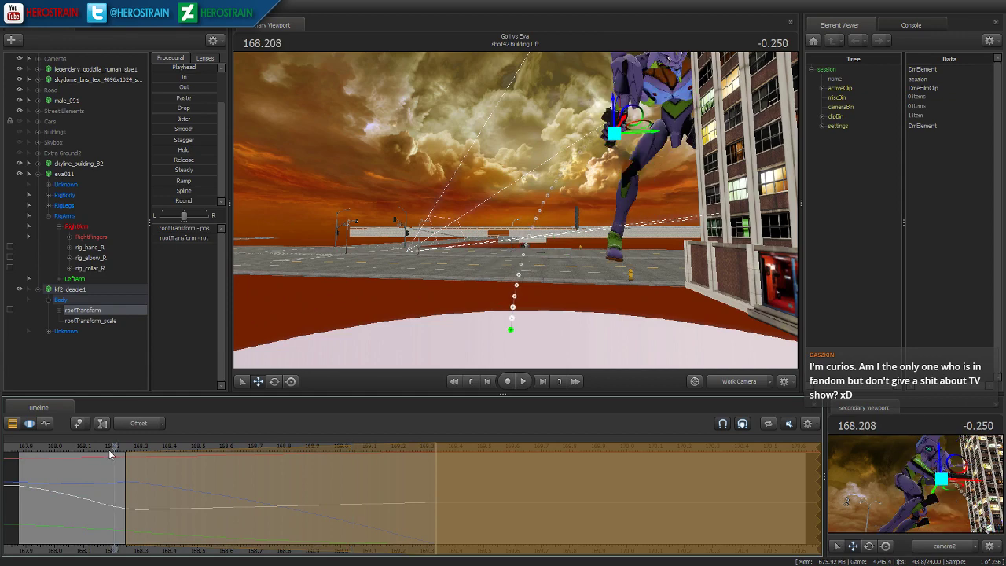
key(space)
drag(116, 448, 412, 477)
- Raise the pistol's rootTransform at 169.375 toward street level, and replay its fall
drag(111, 450, 443, 485)
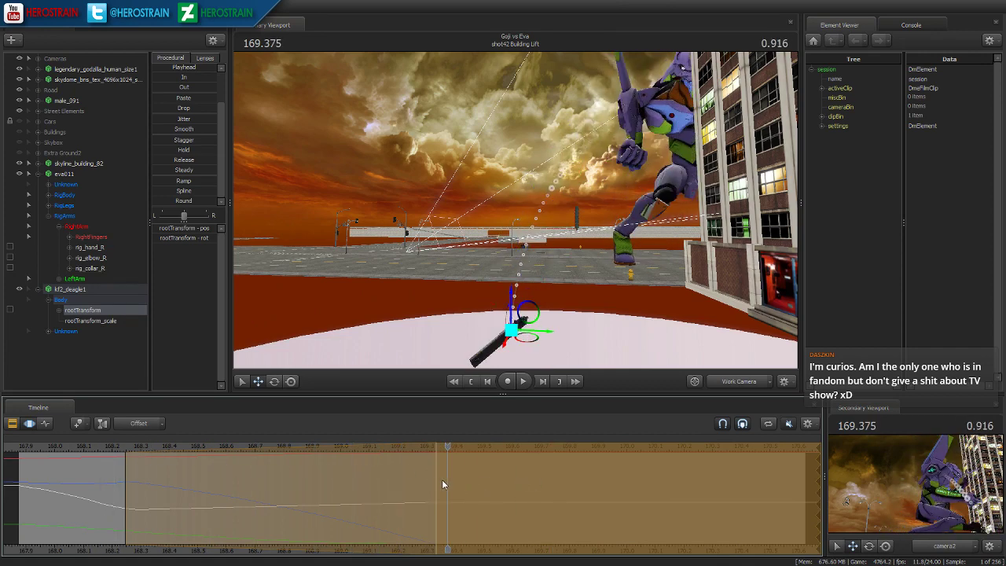
drag(528, 312, 529, 250)
alt+drag(529, 250, 512, 238)
key(w)
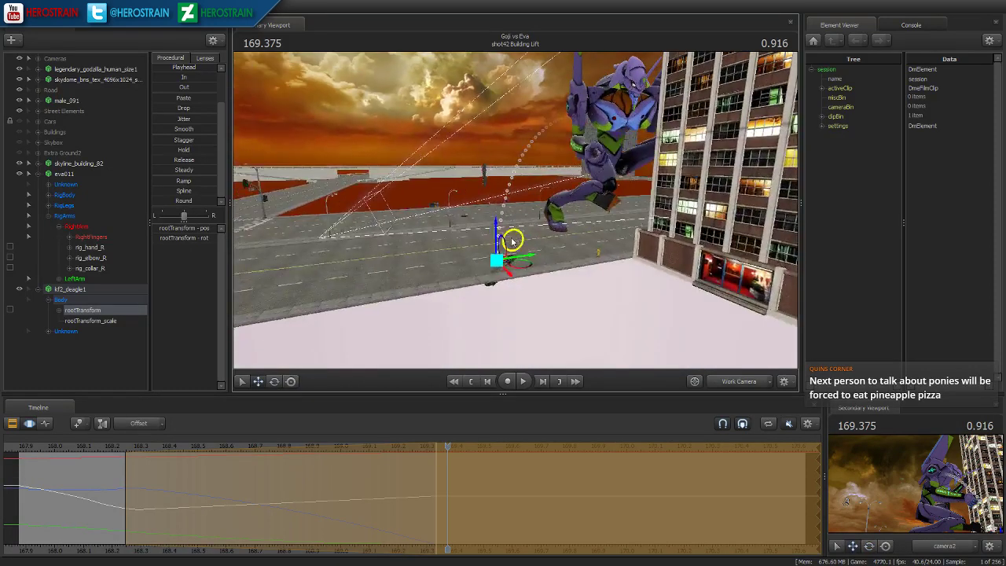
click(105, 447)
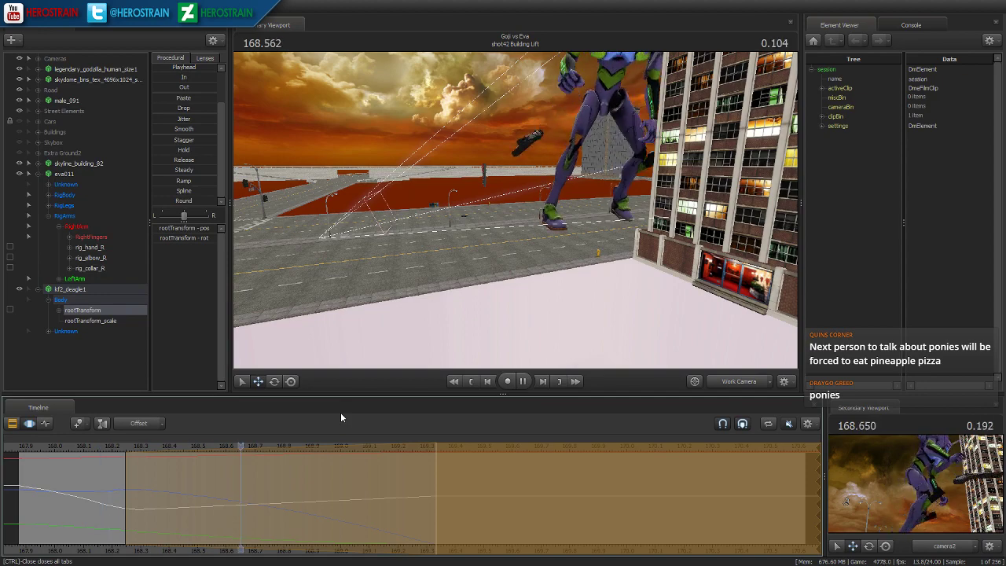
key(space)
- Preview the fall through camera2, shorten it to end at about 169.04, and limit the time selection to the opening up to about 168.29
drag(88, 449, 79, 449)
click(736, 382)
key(space)
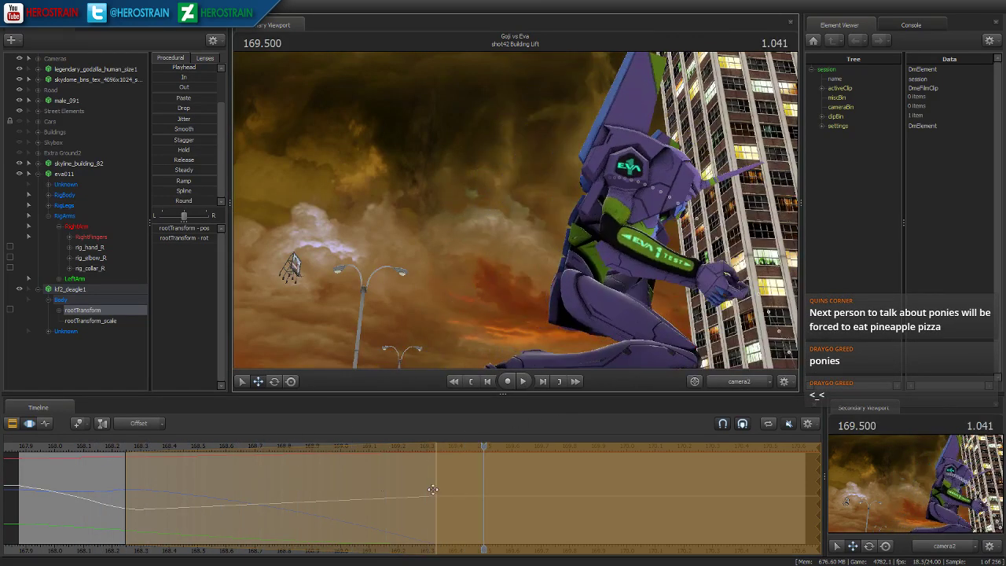
drag(440, 447, 78, 477)
key(space)
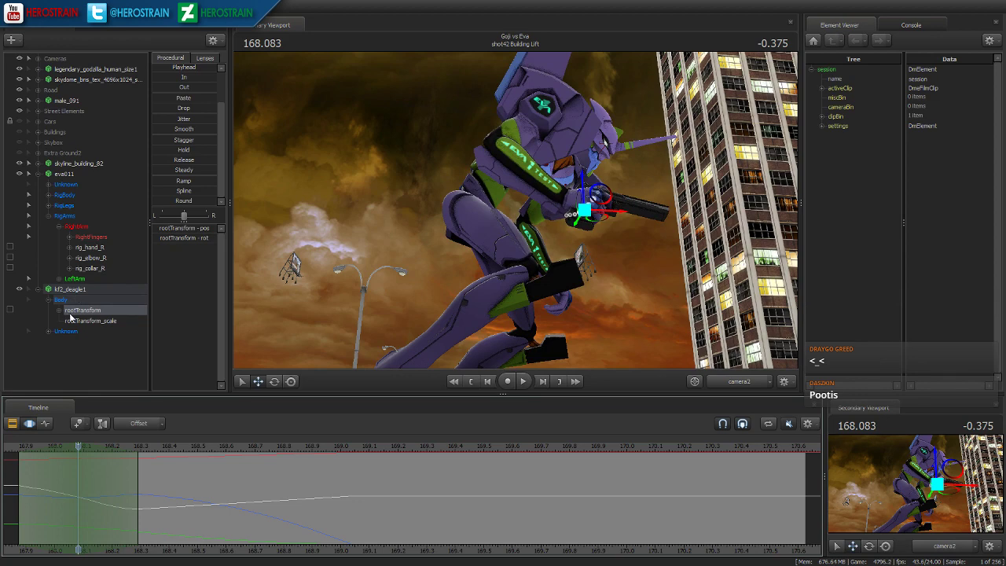
- Lock kf2_deagle1's rootTransform to rig_hand_R, rotate the hand at 168.083 to re-aim the pistol, and replay the shot
click(87, 311)
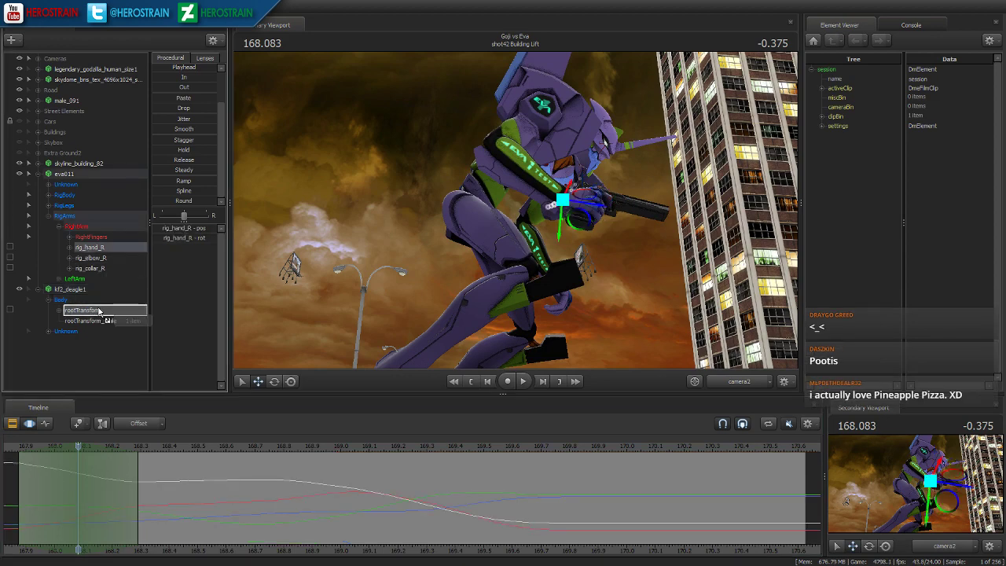
key(e)
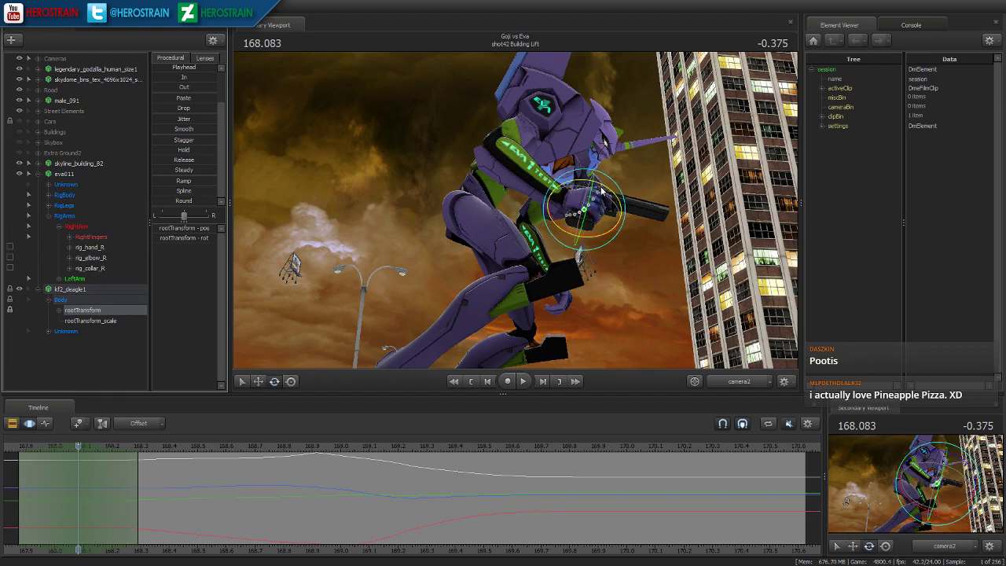
click(561, 202)
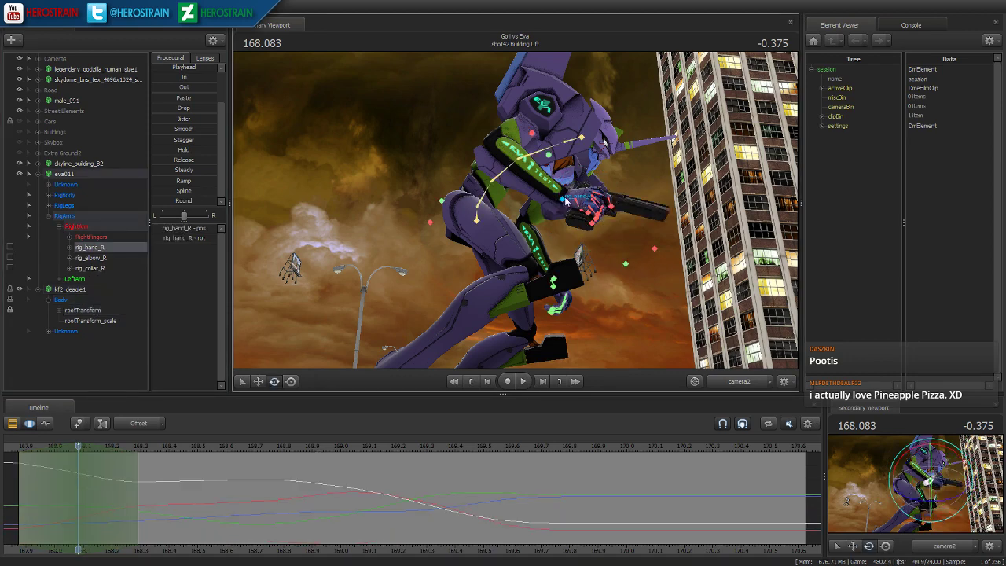
drag(589, 177, 612, 209)
key(space)
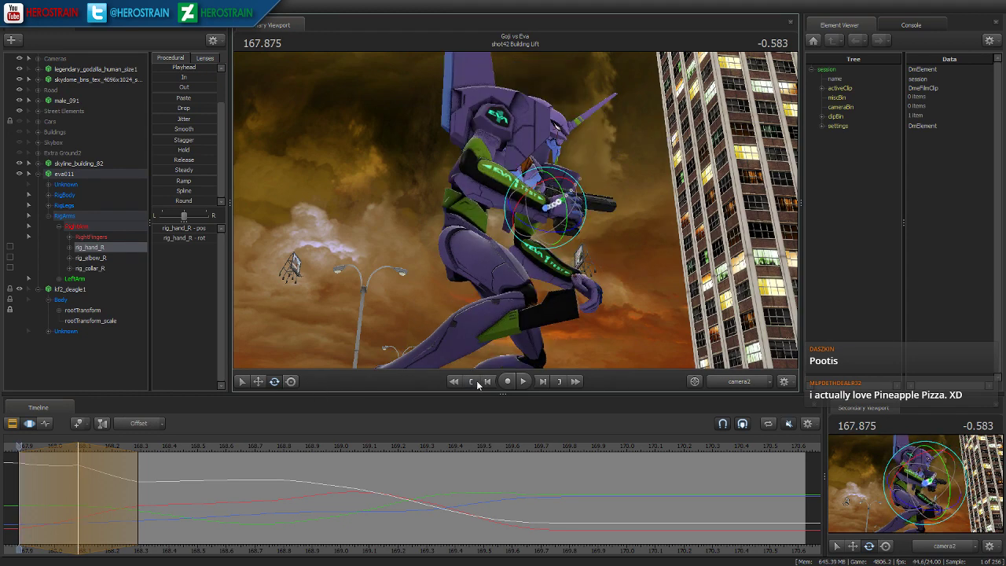
key(space)
- Set the time selection to about 168.29–168.75 around 168.541, unlock the pistol's rootTransform, and reselect rig_hand_R
drag(83, 514, 211, 497)
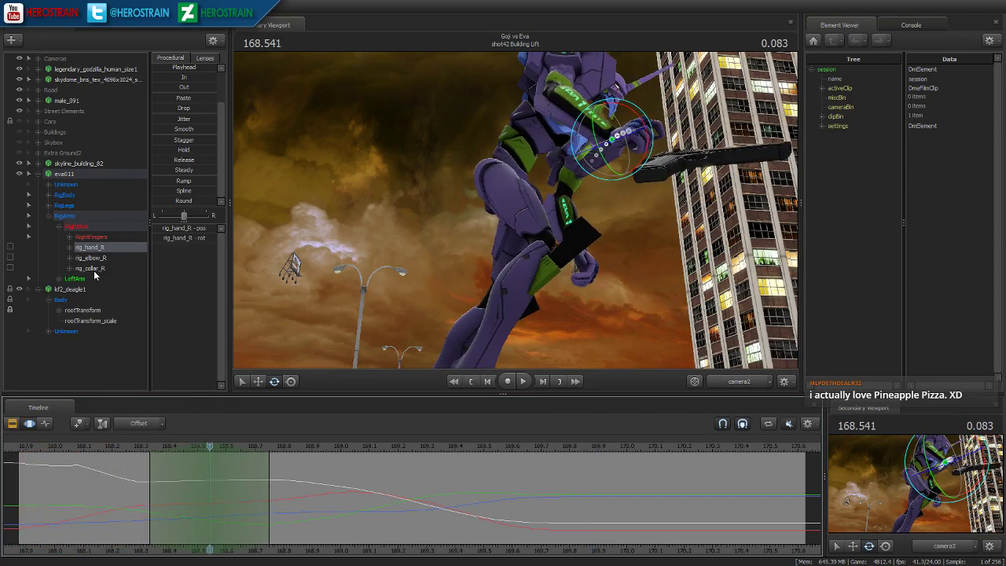
click(88, 312)
right_click(88, 312)
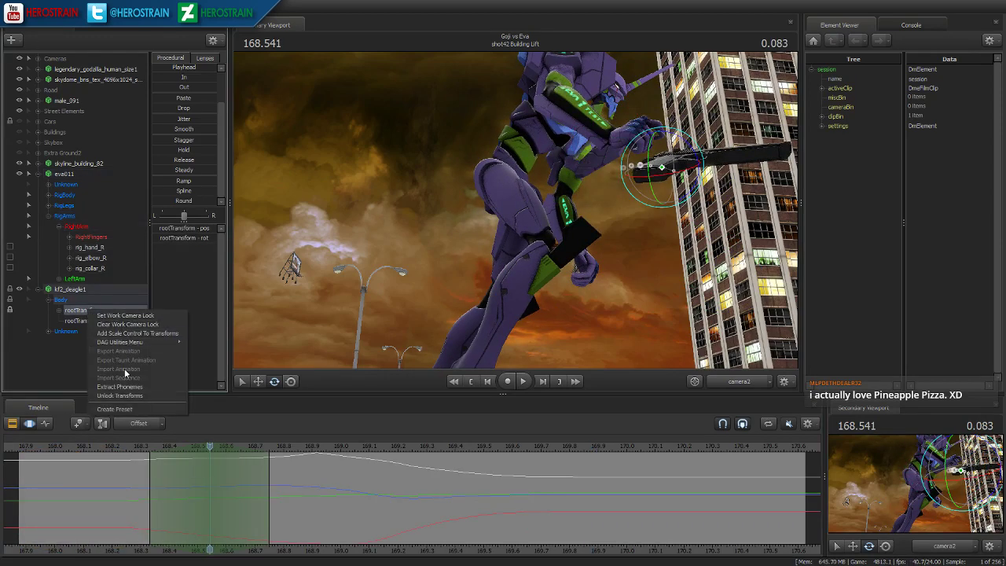
click(122, 396)
click(94, 249)
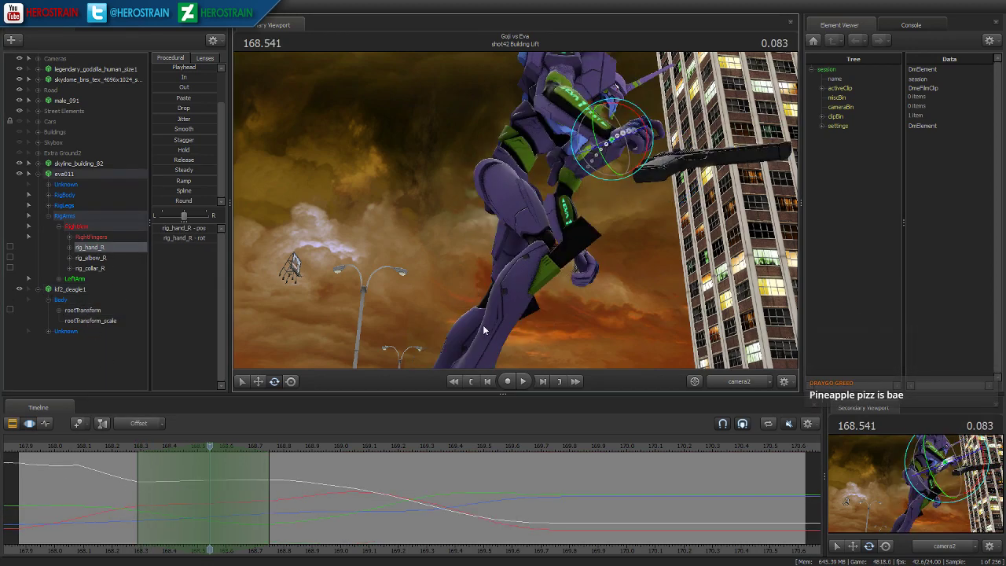
- Move and rotate rig_hand_R at 168.541 in the work camera to raise the hand after the release, and replay the shot
click(738, 381)
drag(629, 314, 515, 214)
key(w)
drag(496, 314, 515, 213)
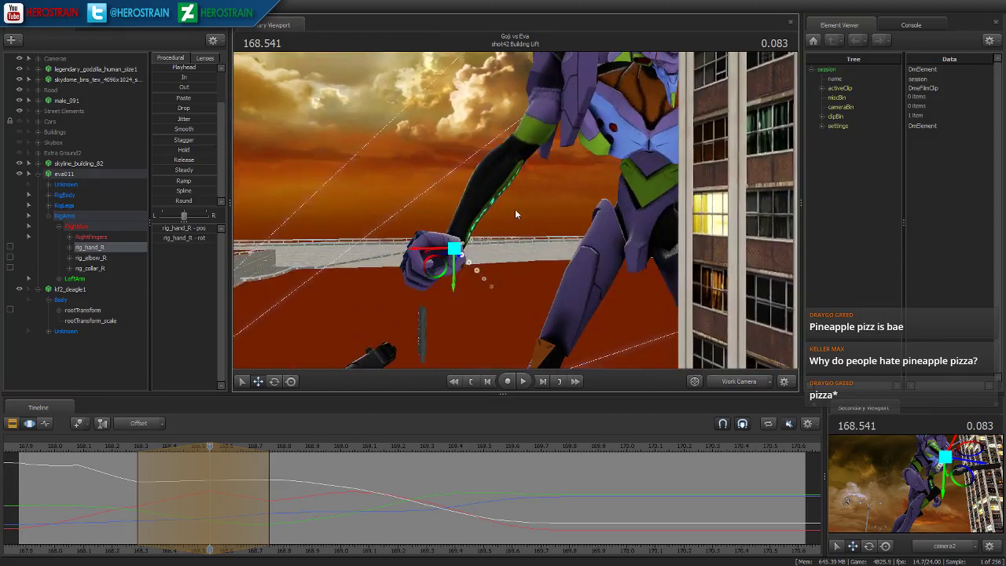
mouse_move(447, 264)
mouse_down()
mouse_move(455, 252)
mouse_move(440, 247)
mouse_up()
key(e)
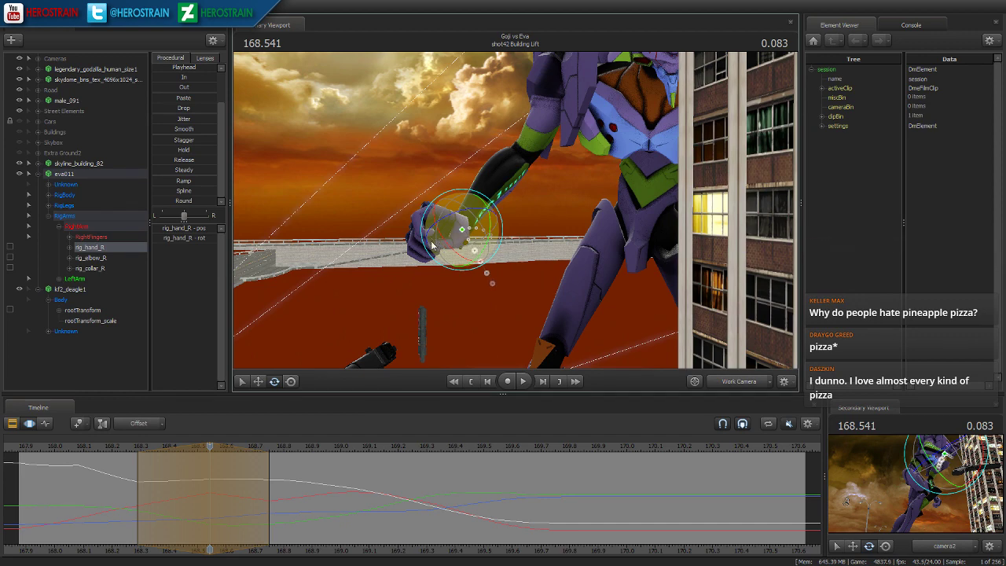
key(space)
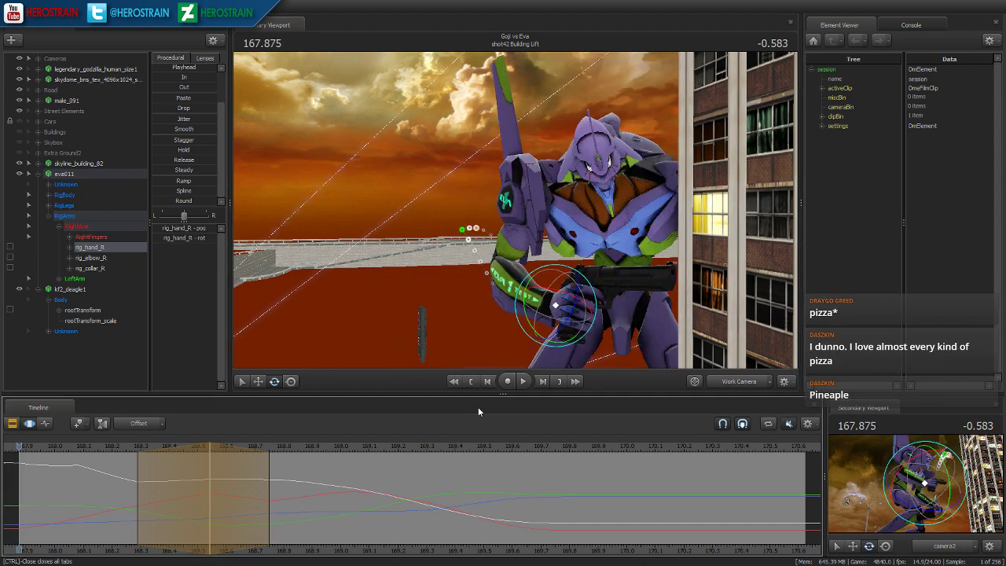
key(space)
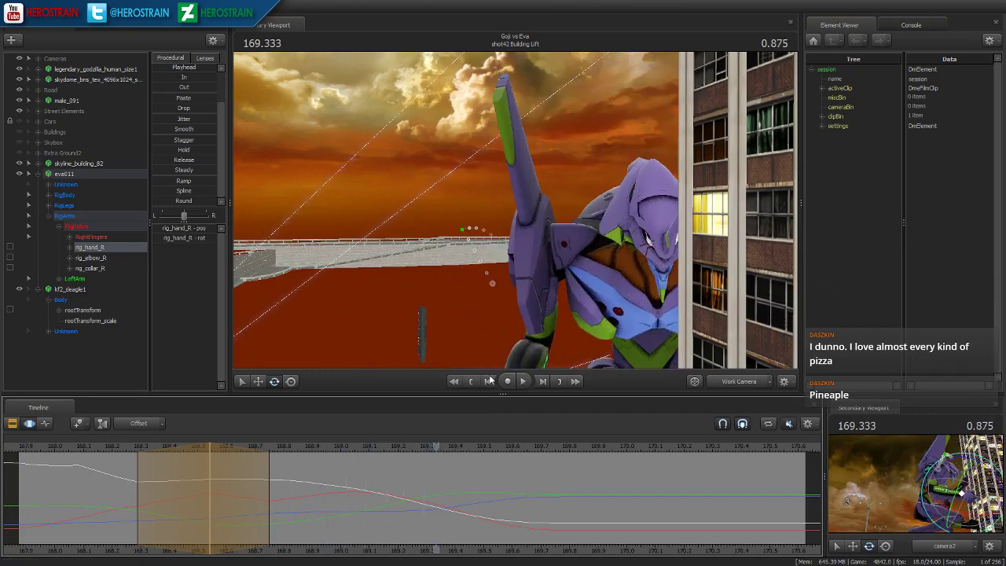
click(466, 378)
key(space)
- Smooth rig_hand_R's motion over about 167.96–168.88 with the pistol temporarily locked to the hand, unlock rootTransform, and replay the shot
drag(151, 477, 62, 488)
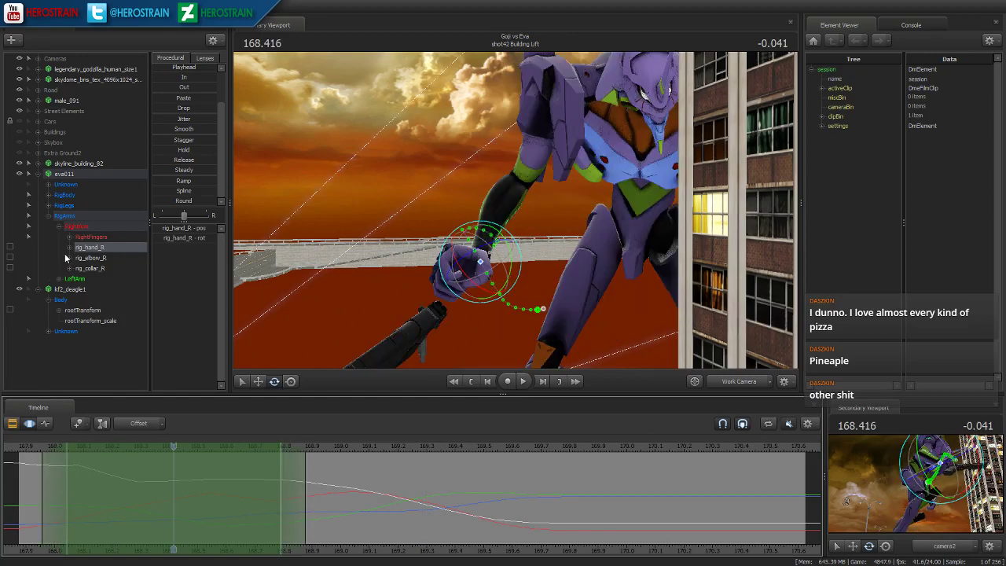
drag(88, 320, 79, 312)
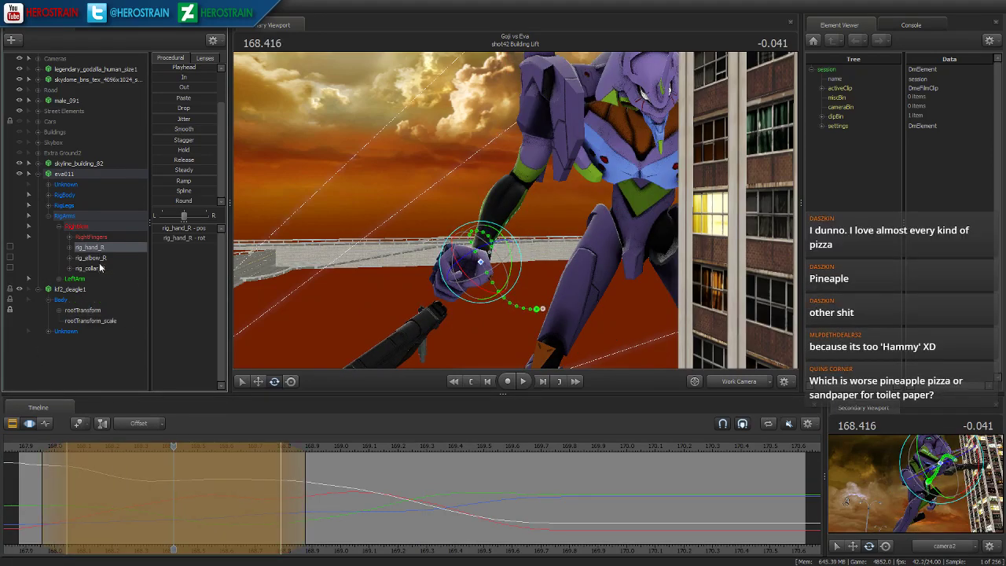
click(81, 310)
right_click(80, 308)
click(105, 389)
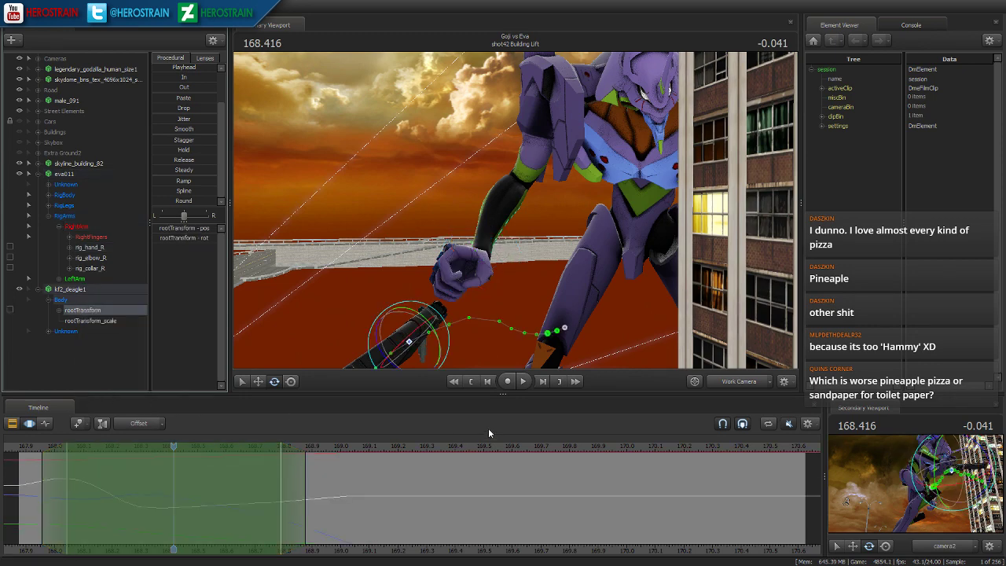
click(473, 385)
key(space)
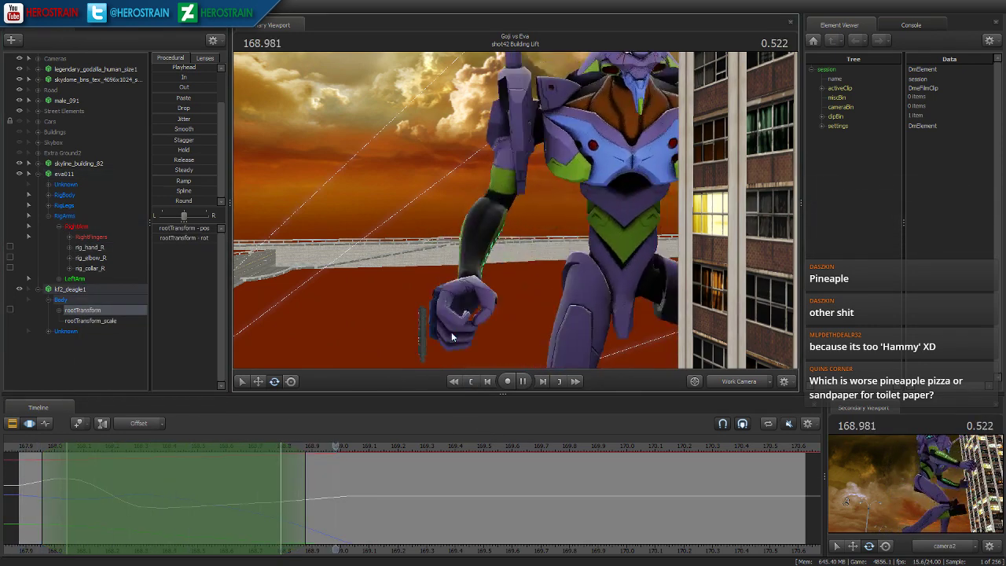
- Replay the shot from its start through camera2 to check Eva's smoothed hand motion and the pistol release
key(space)
click(469, 381)
click(736, 381)
key(space)
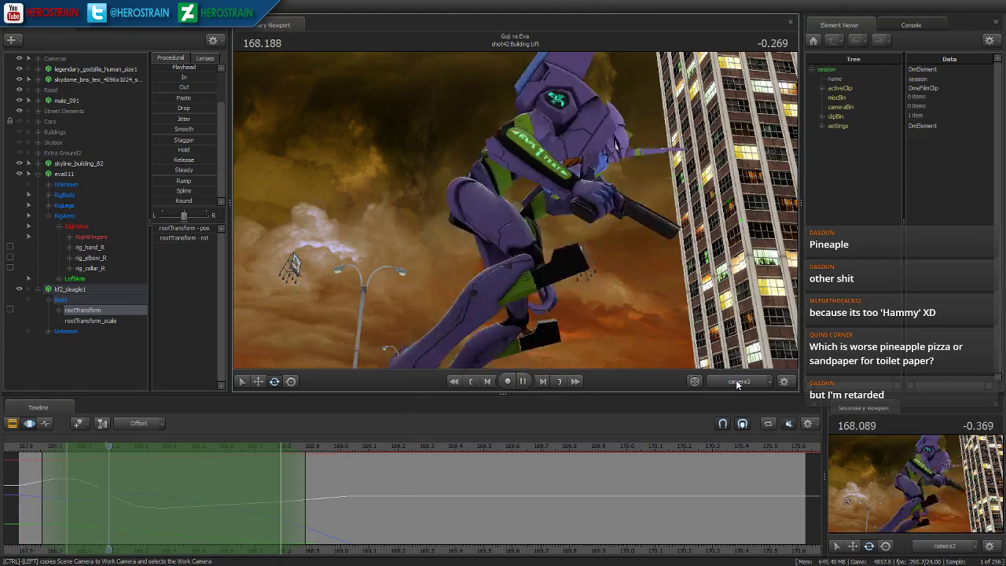
key(space)
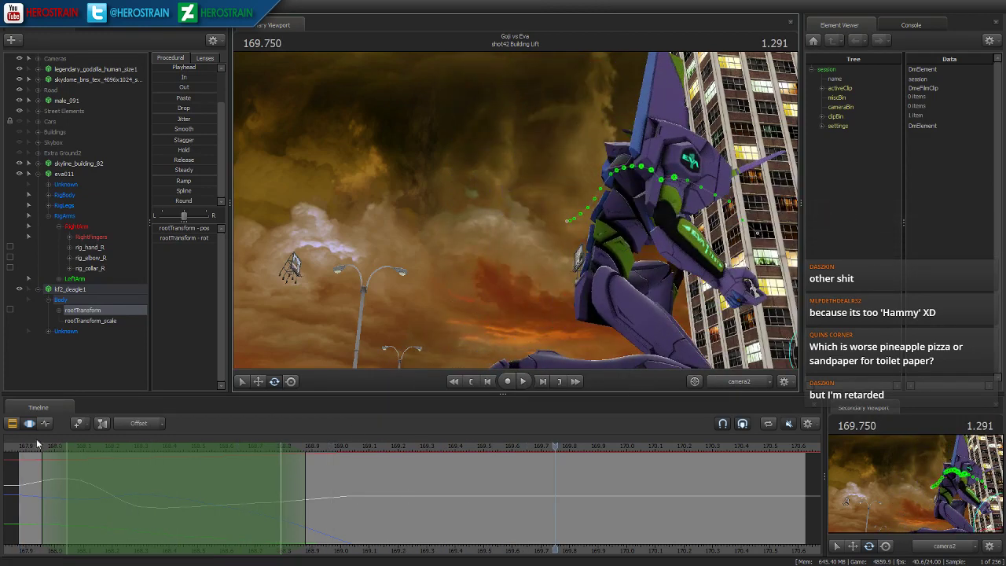
click(23, 448)
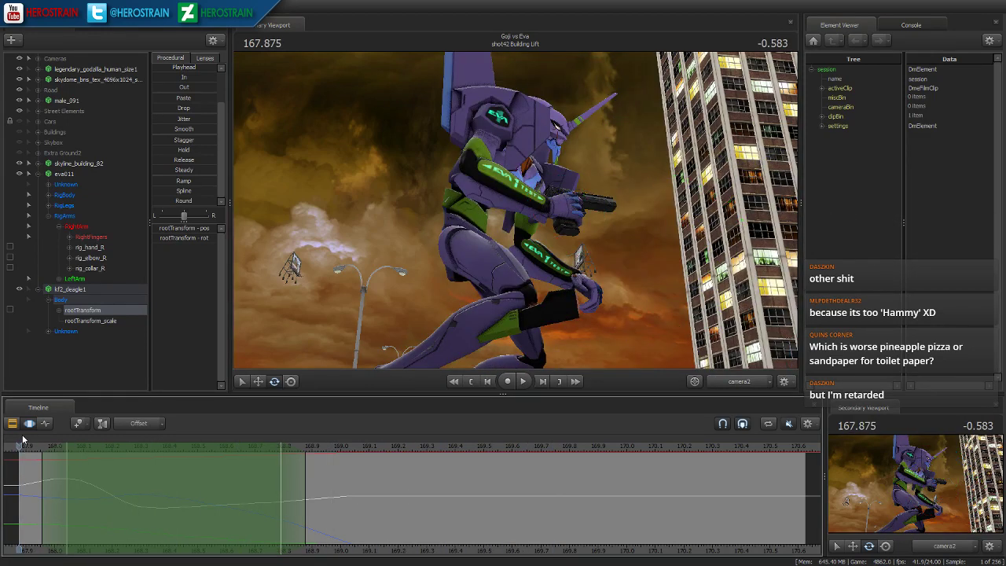
key(space)
- Select about 168.54–168.92 with falloffs out to about 168.41 and 169.04, and apply the Round preset to kf2_deagle1's rootTransform
drag(30, 446, 293, 499)
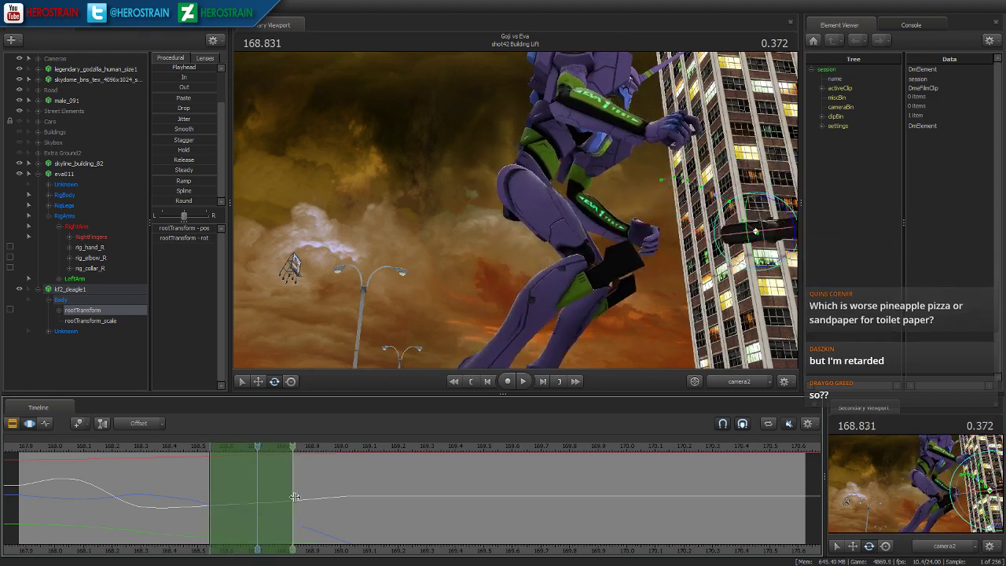
shift+scroll(296, 495, up, 4)
mouse_move(164, 452)
mouse_down()
mouse_move(348, 479)
mouse_move(334, 485)
mouse_up()
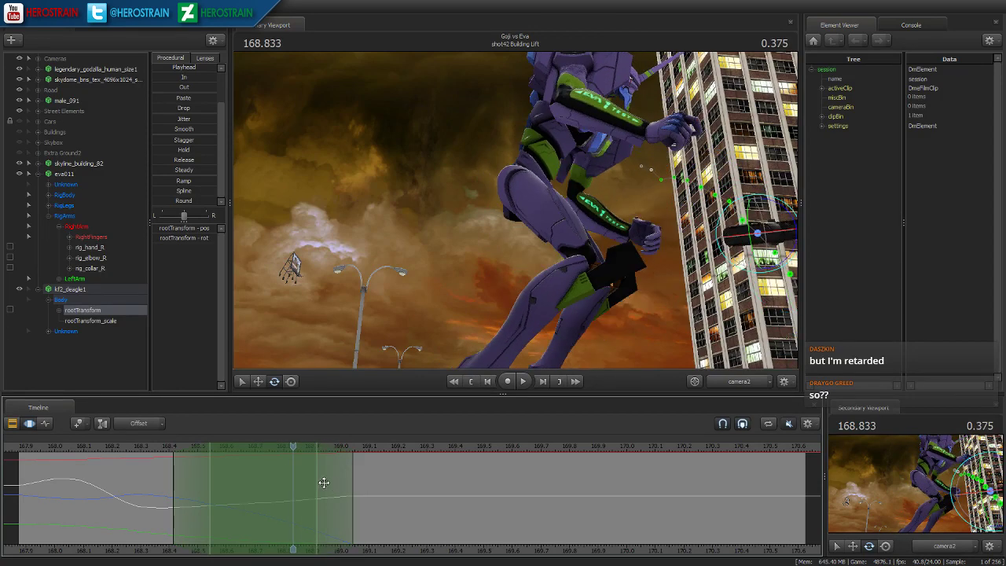
click(177, 201)
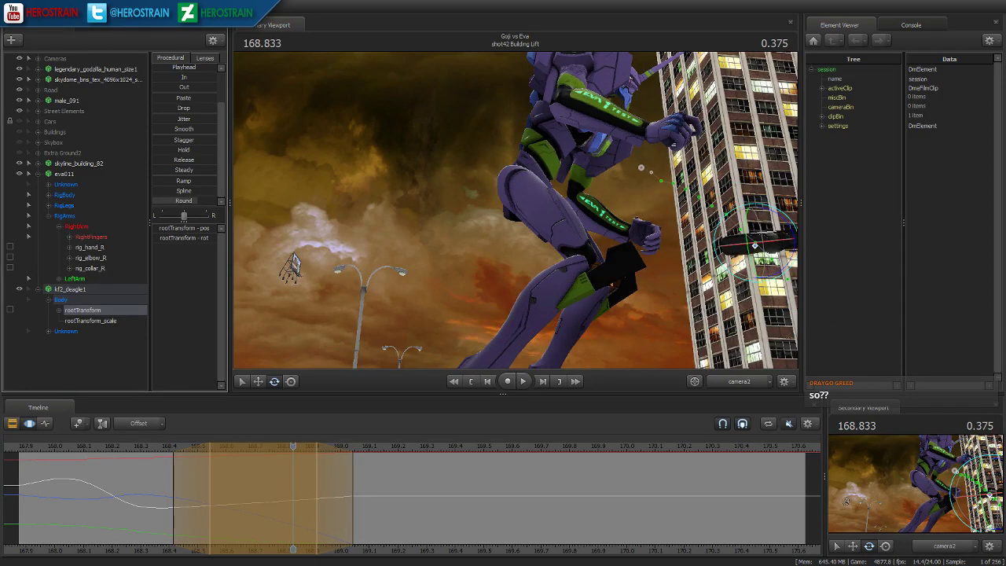
- Move kf2_deagle1 at 168.708 in the work camera and smooth its motion over about 168.41–169.04
drag(255, 550, 260, 512)
drag(340, 508, 352, 508)
click(719, 377)
drag(494, 285, 515, 212)
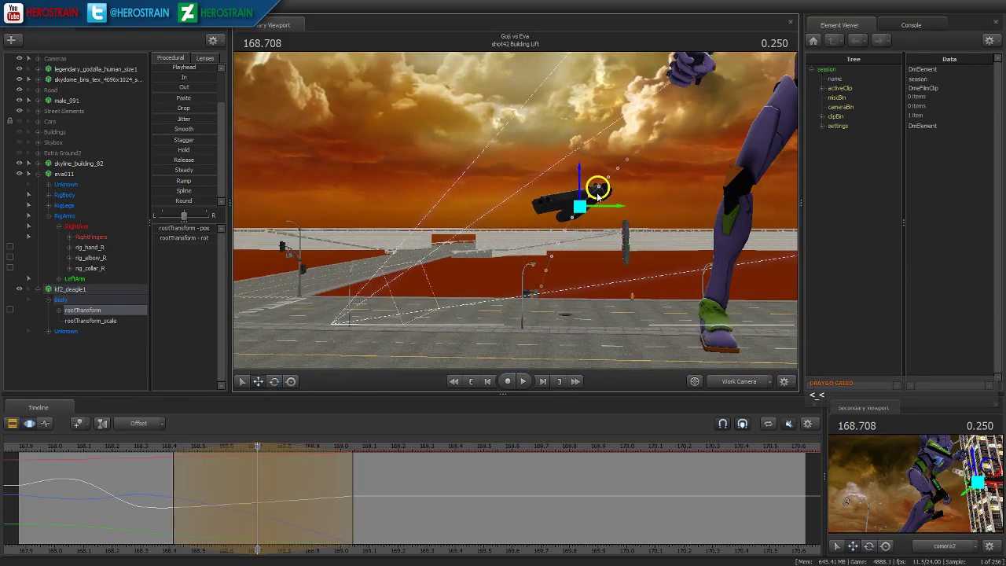
shift+drag(174, 507, 353, 509)
click(184, 129)
- Replay the shot repeatedly through camera2 to review the pistol's smoothed fall and its timing
click(471, 381)
click(472, 381)
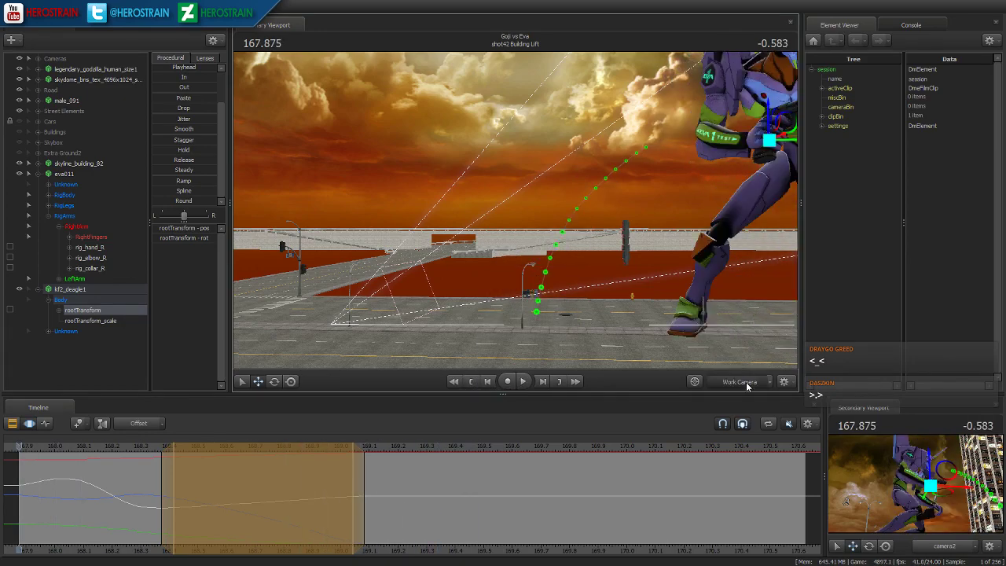
click(743, 382)
key(space)
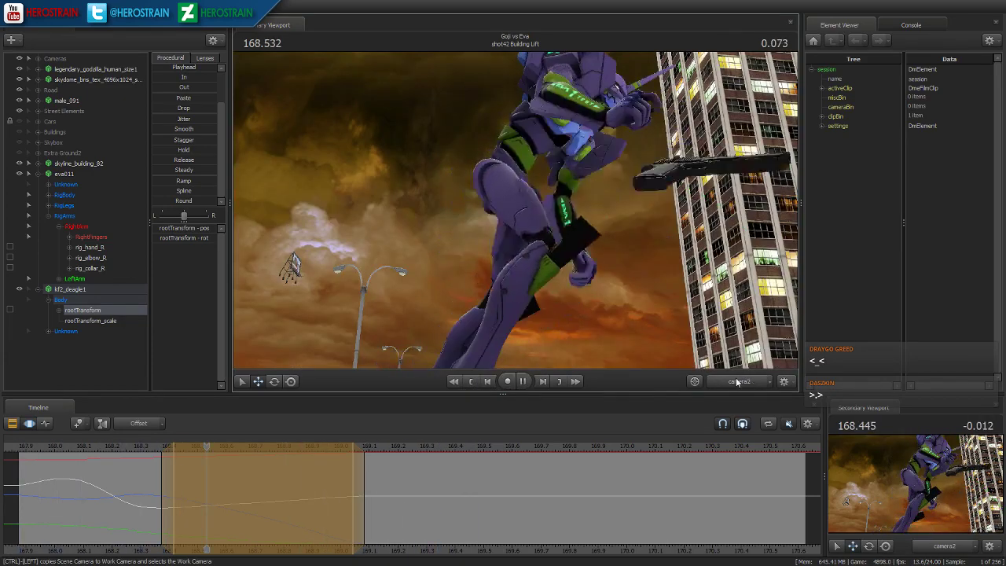
key(space)
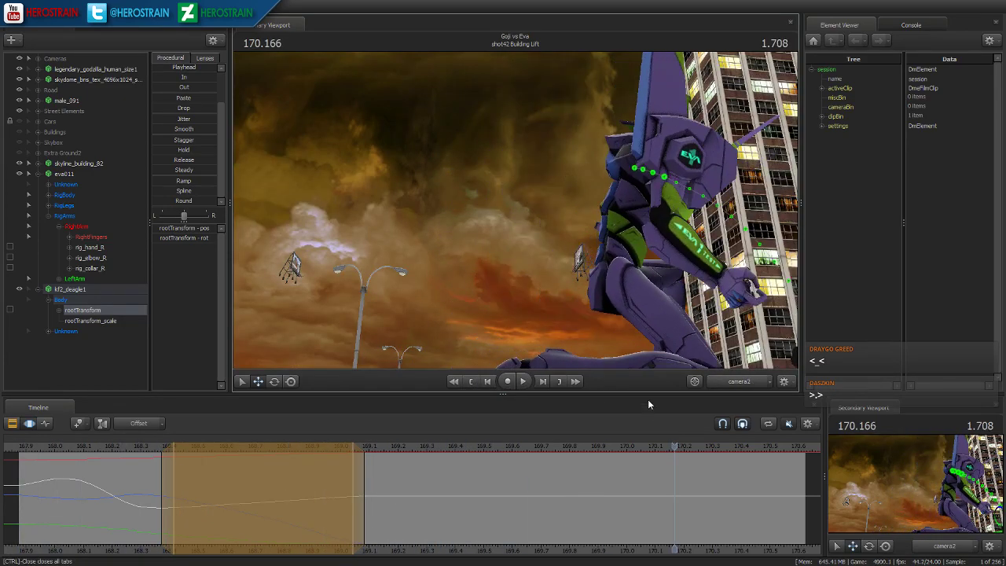
click(469, 382)
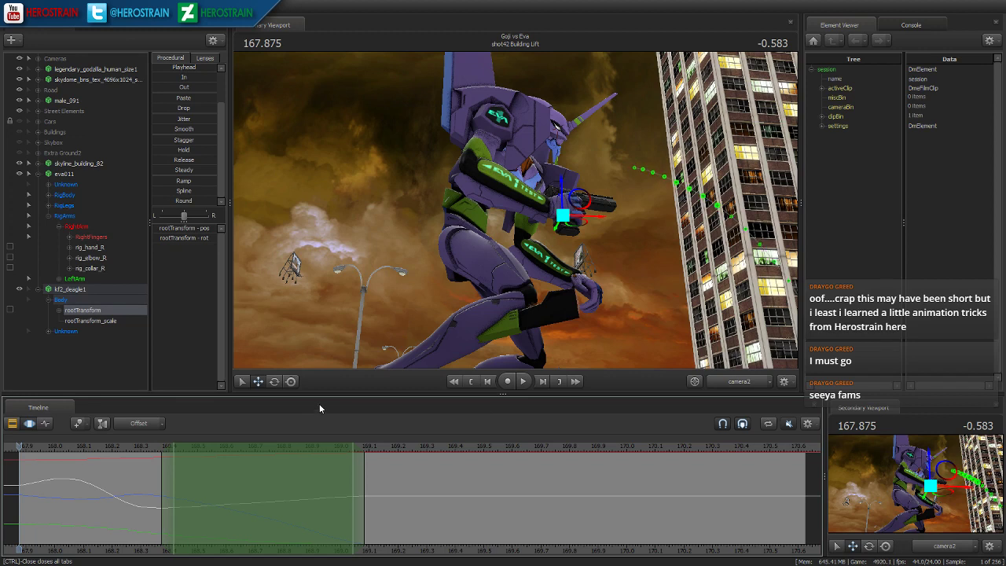
key(space)
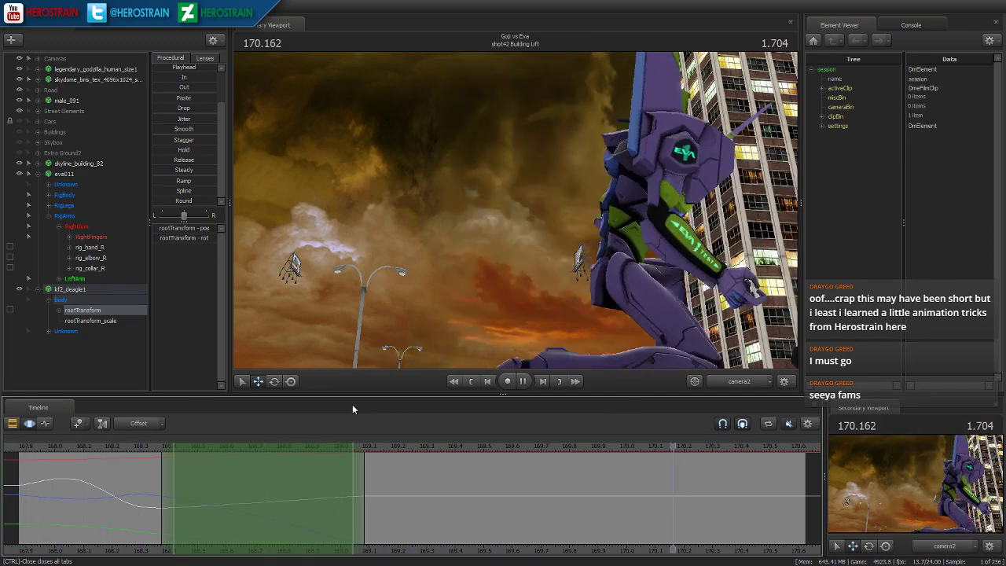
key(space)
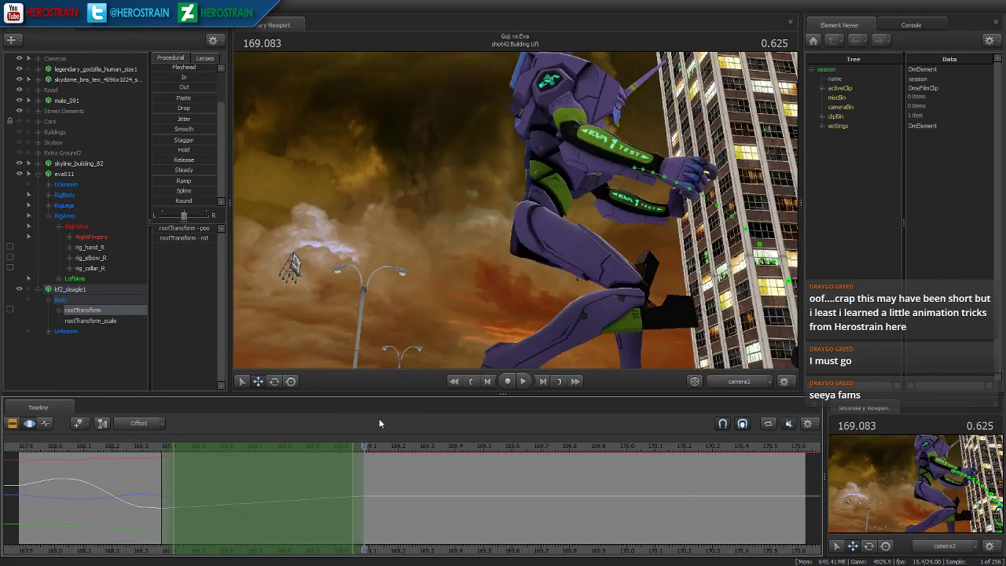
key(space)
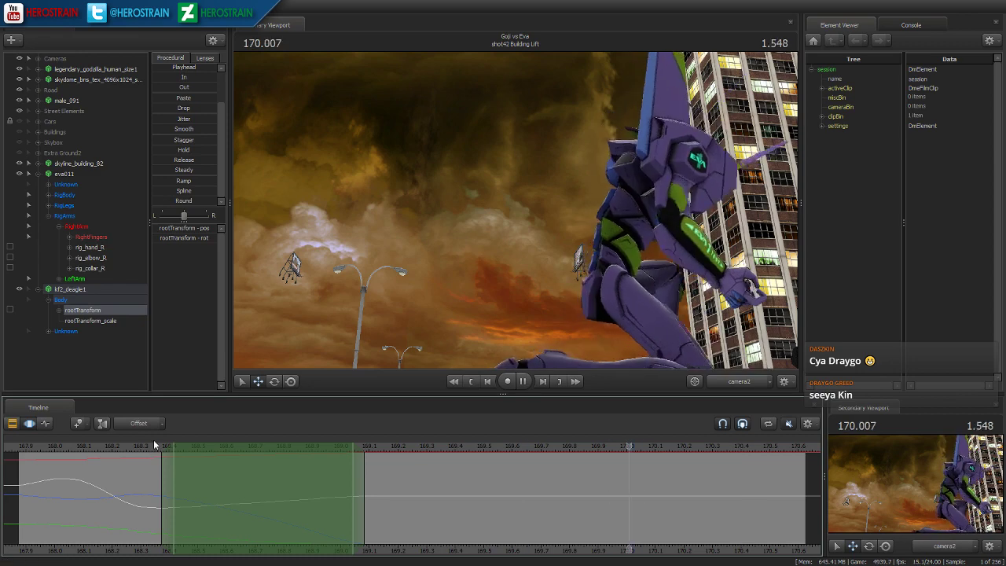
key(space)
key(space)
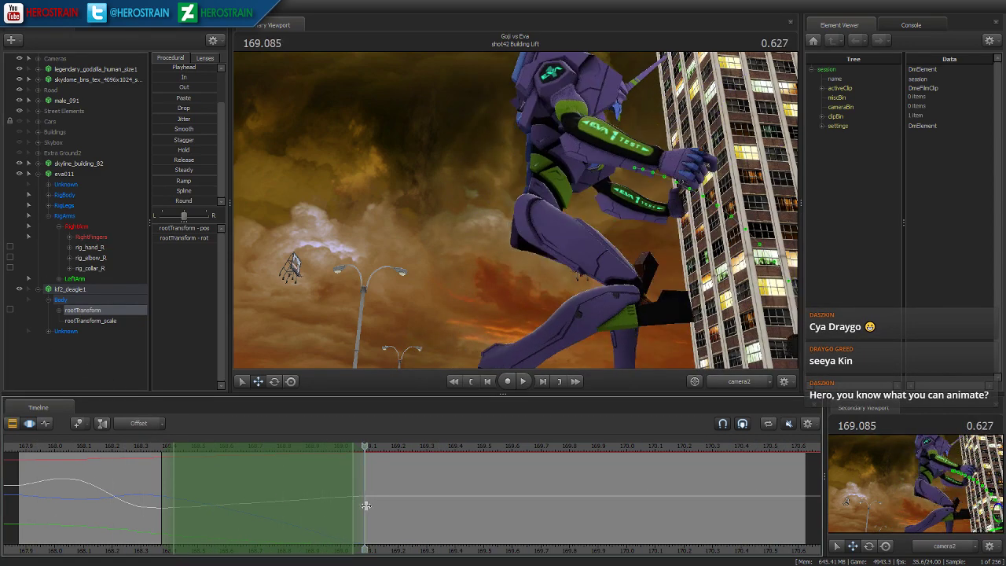
- Retime kf2_deagle1's fall with an open-ended selection fading in from about 168.29, ending it at about 168.88, and replay the shot
key(space)
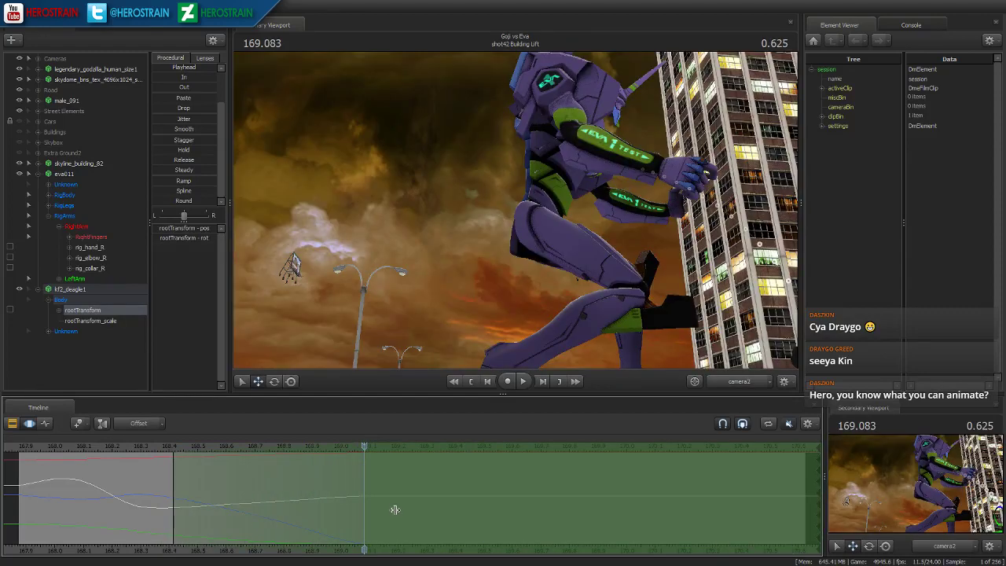
drag(120, 446, 365, 465)
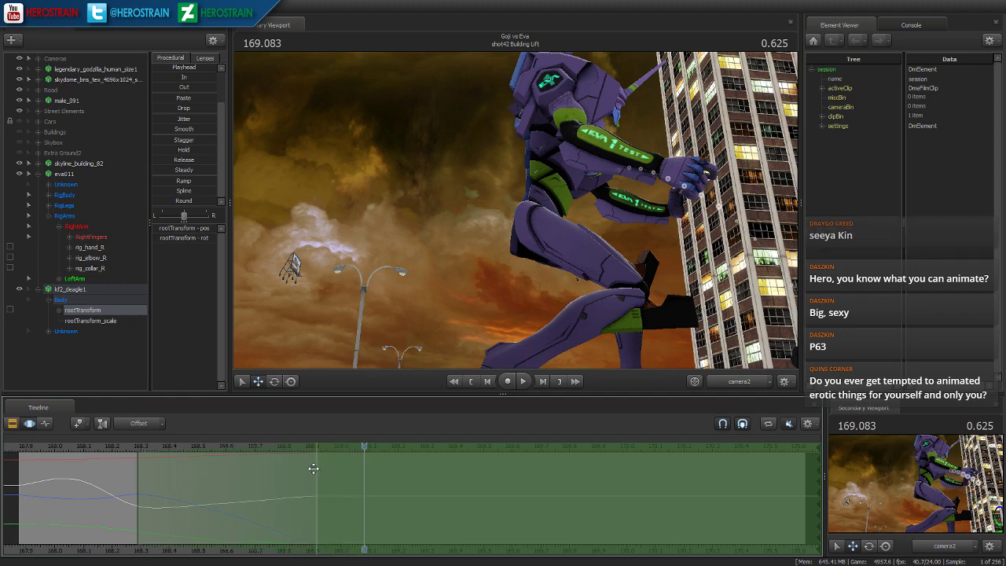
drag(122, 449, 208, 456)
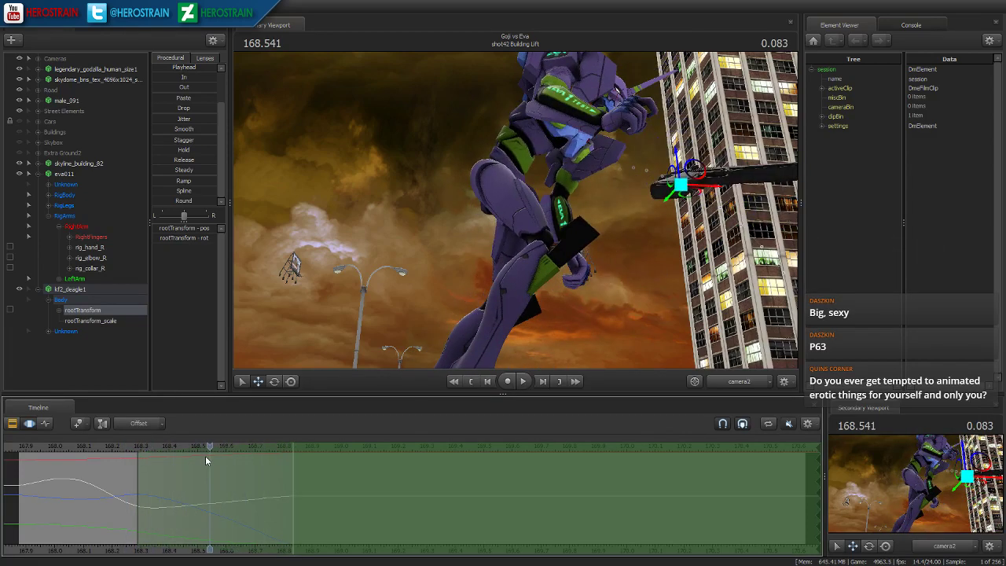
drag(299, 469, 303, 470)
drag(130, 450, 36, 464)
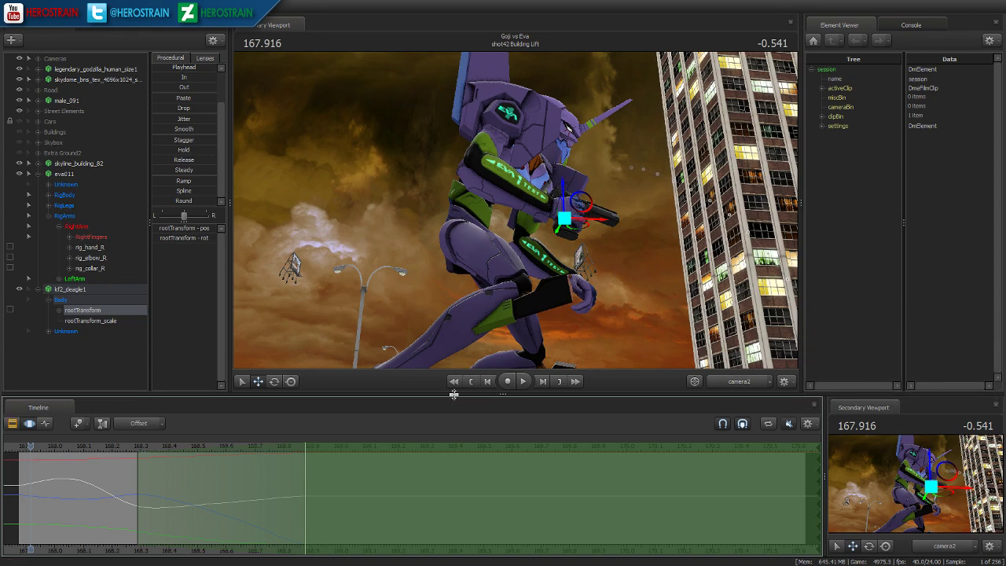
click(477, 380)
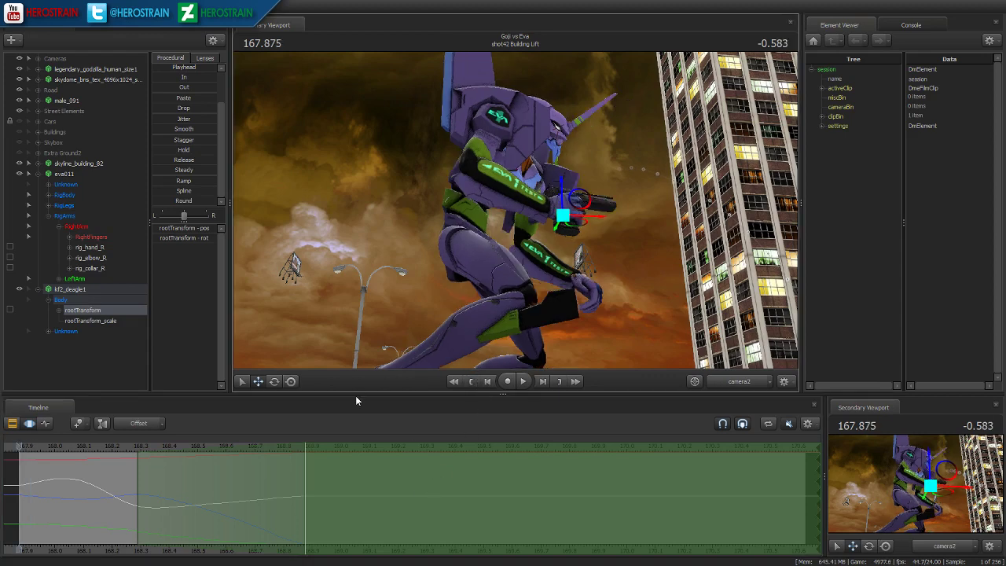
key(space)
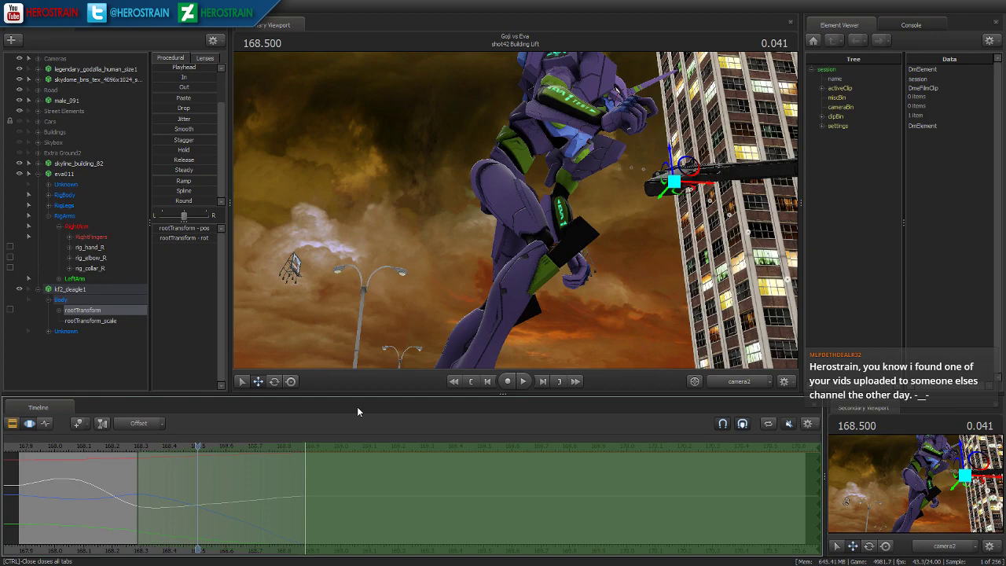
key(space)
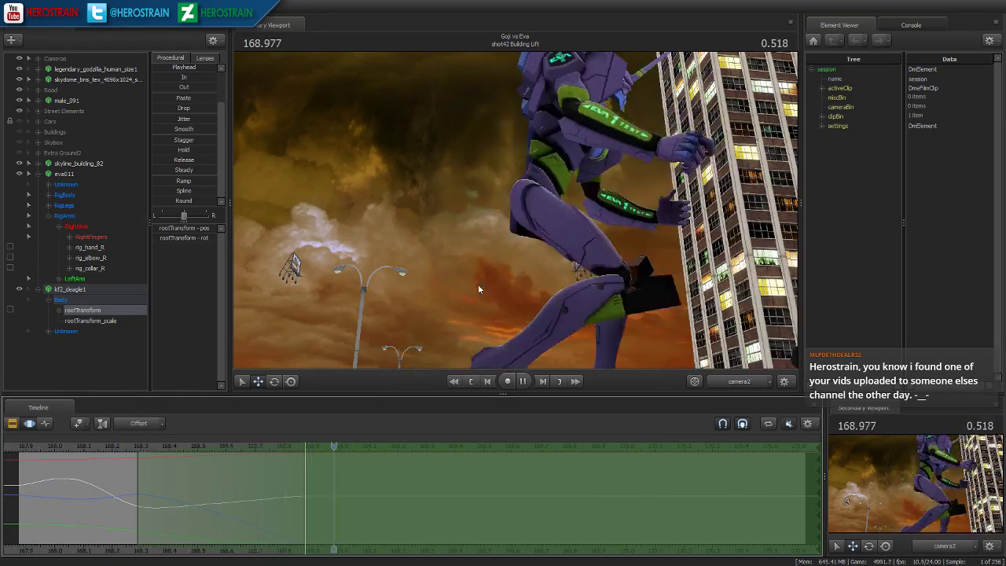
- Reposition kf2_deagle1's rootTransform at 168.958 in the work camera to adjust its fall
click(696, 383)
drag(664, 359, 681, 305)
drag(502, 165, 485, 156)
drag(501, 234, 519, 247)
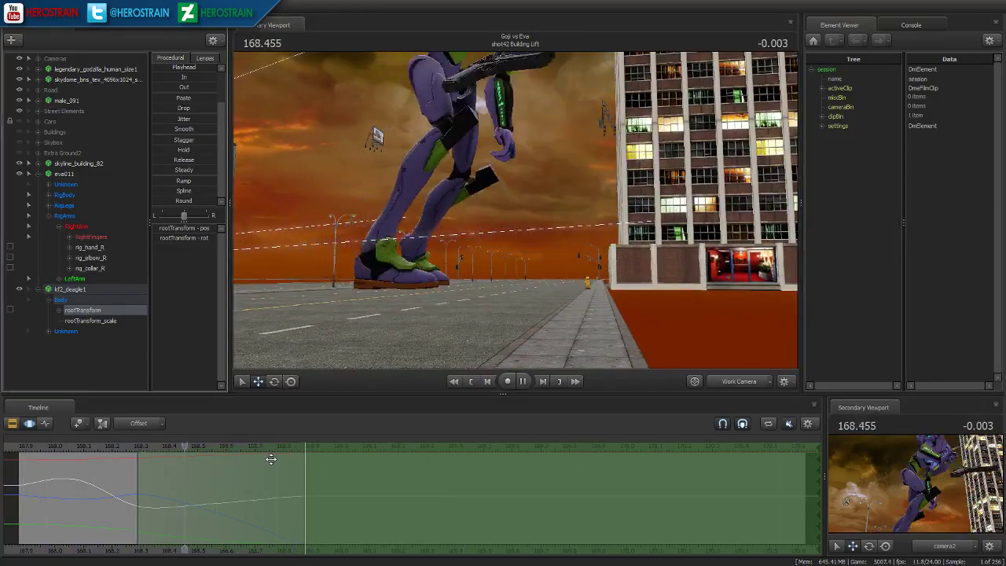
key(space)
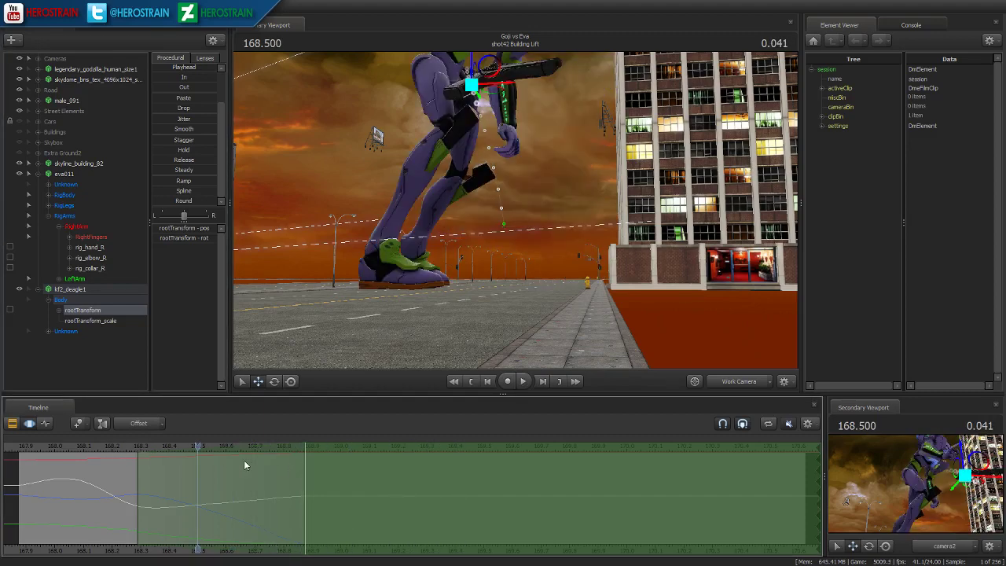
drag(209, 463, 328, 459)
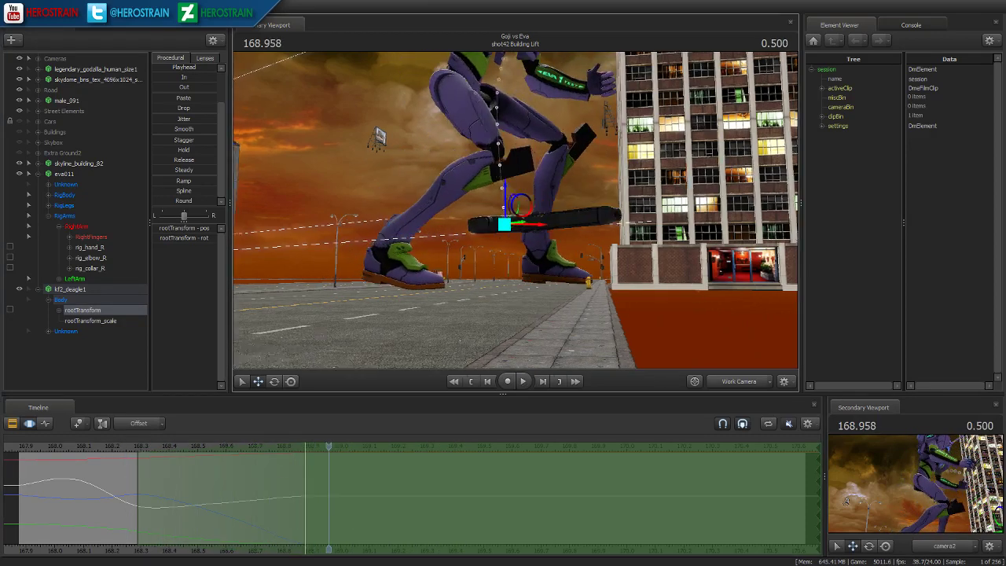
drag(530, 219, 344, 219)
- Stretch the pistol's motion so the fall ends at about 169.04, and check it through camera2
click(111, 446)
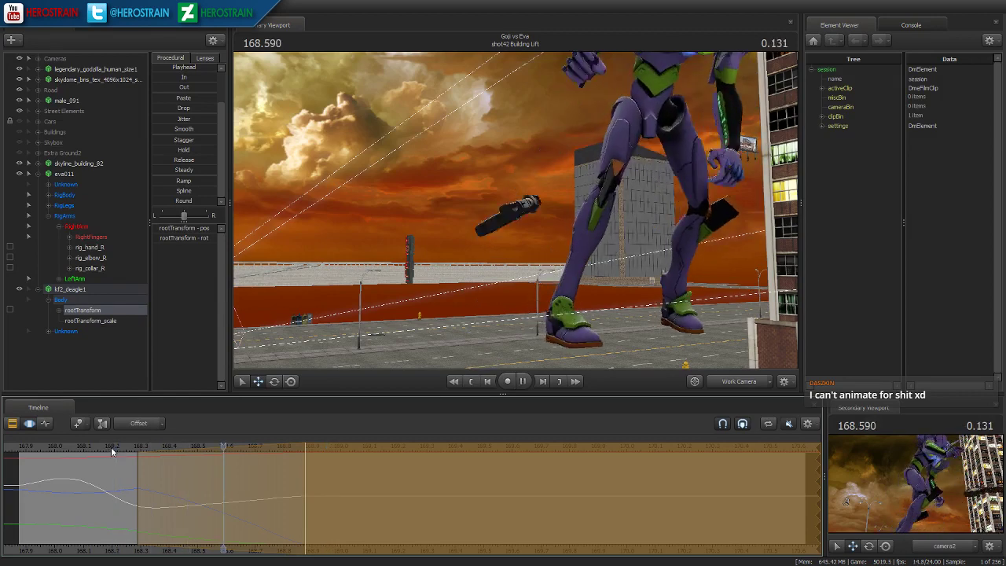
drag(111, 446, 353, 477)
key(Return)
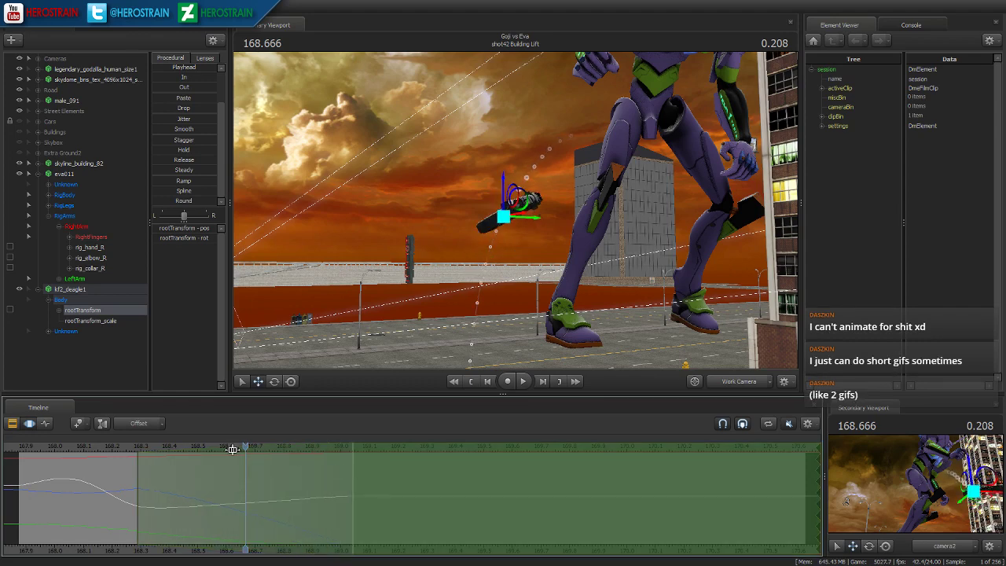
drag(130, 451, 129, 481)
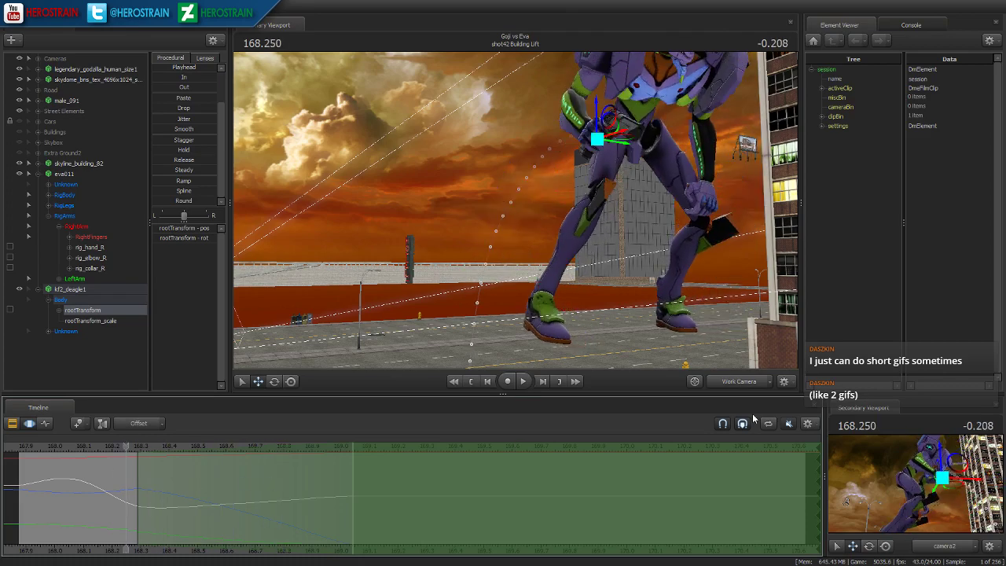
click(756, 379)
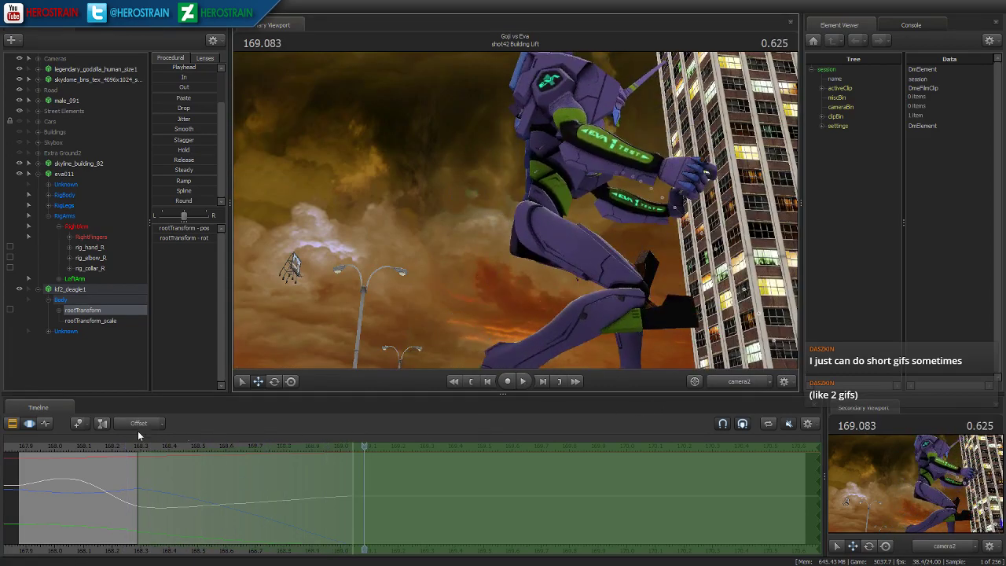
click(367, 468)
click(358, 468)
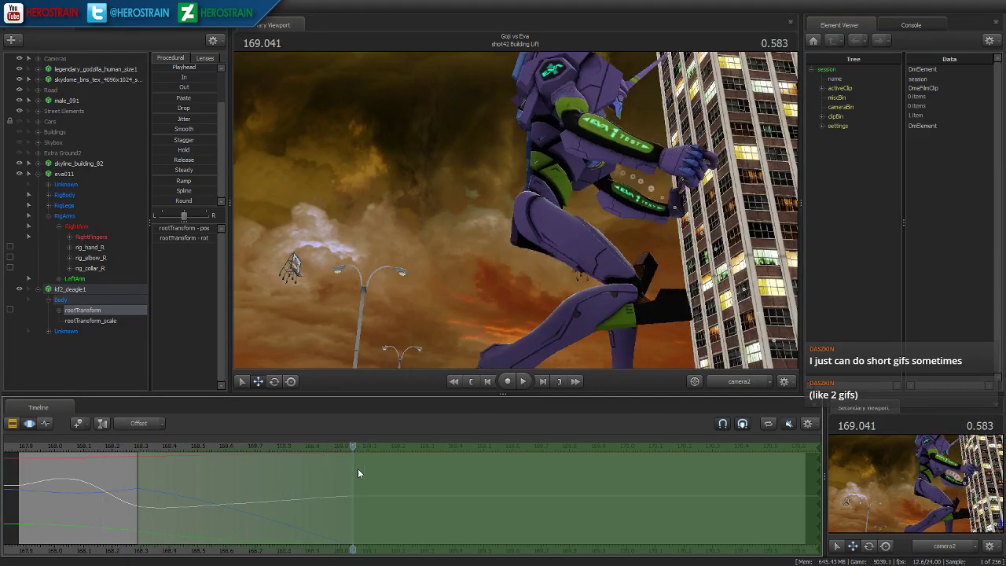
- Play the pistol's fall from 167.916 in the work camera, looking down on the street, to examine its path
click(735, 380)
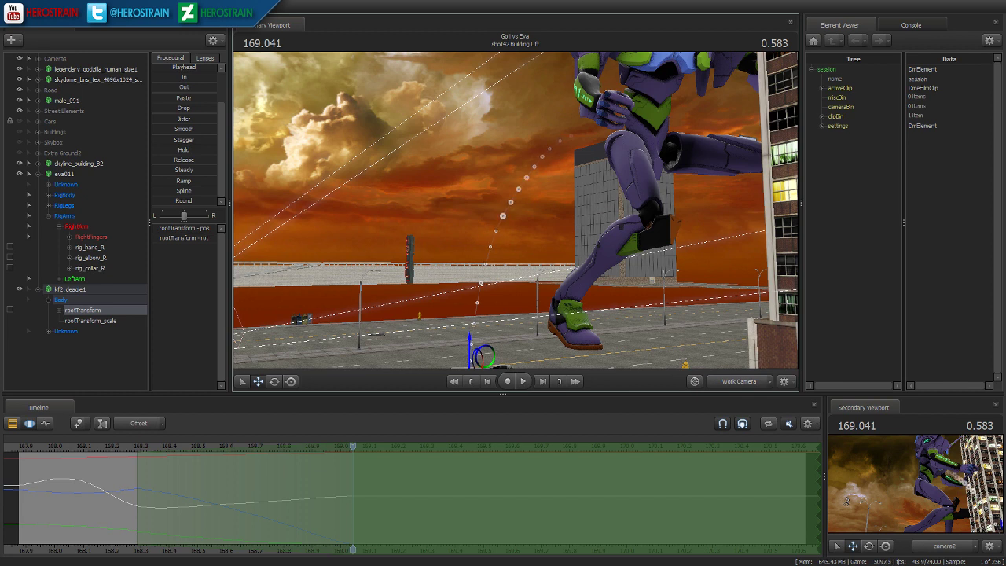
drag(505, 189, 527, 229)
click(130, 452)
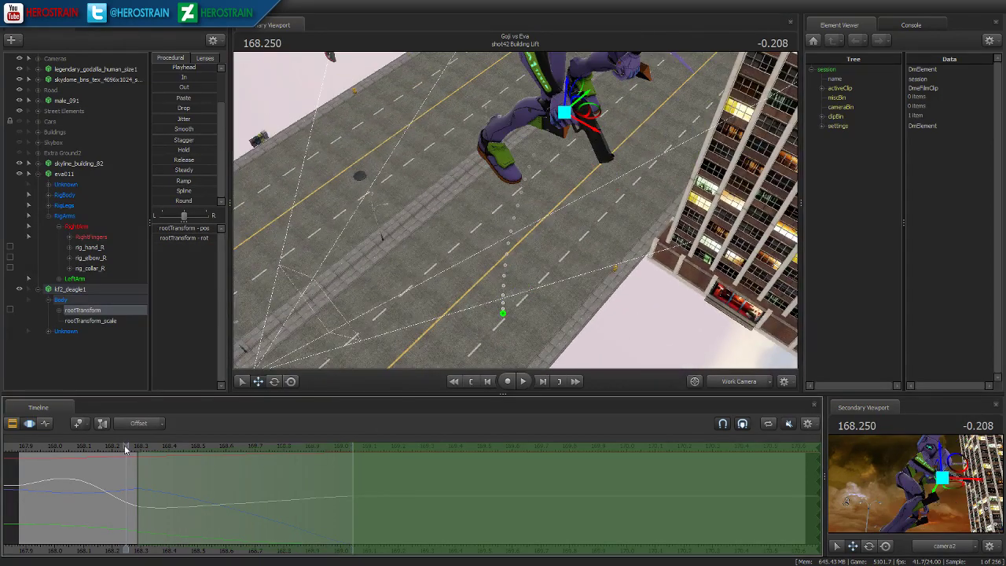
click(41, 452)
click(32, 461)
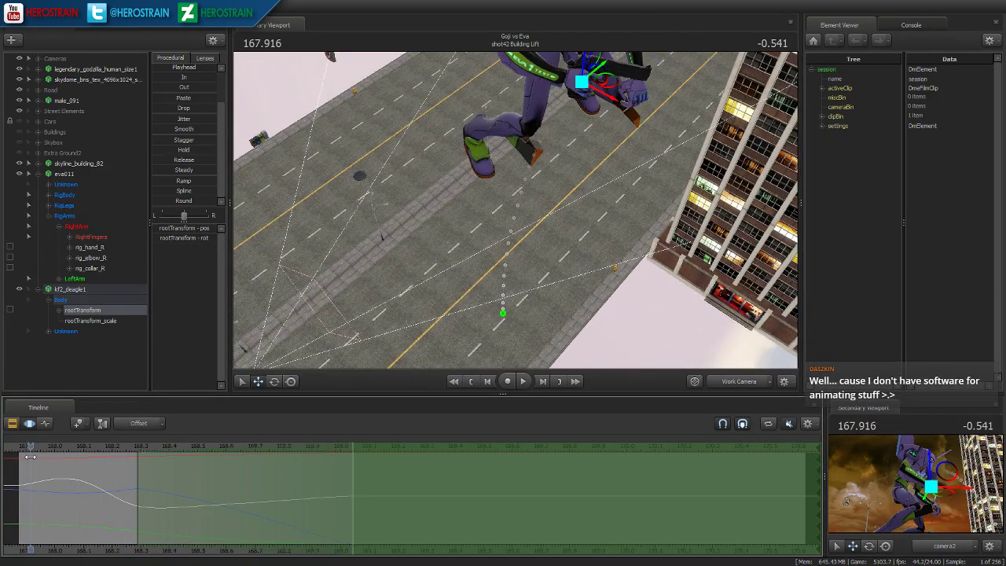
key(space)
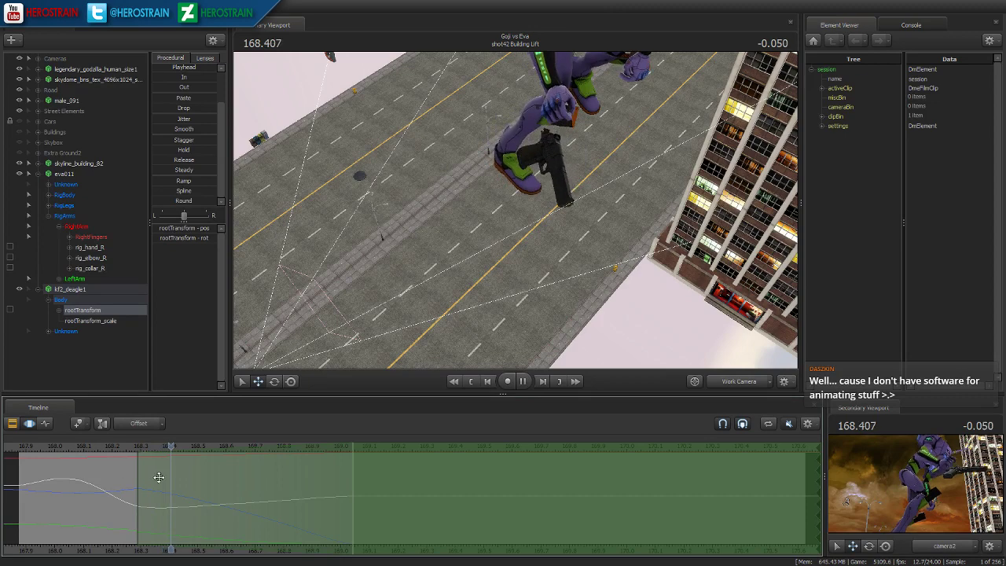
key(space)
- At 169.041, undo the last change and move kf2_deagle1 across toward the skyscraper
drag(142, 454, 353, 475)
key(ctrl+z)
drag(532, 313, 595, 334)
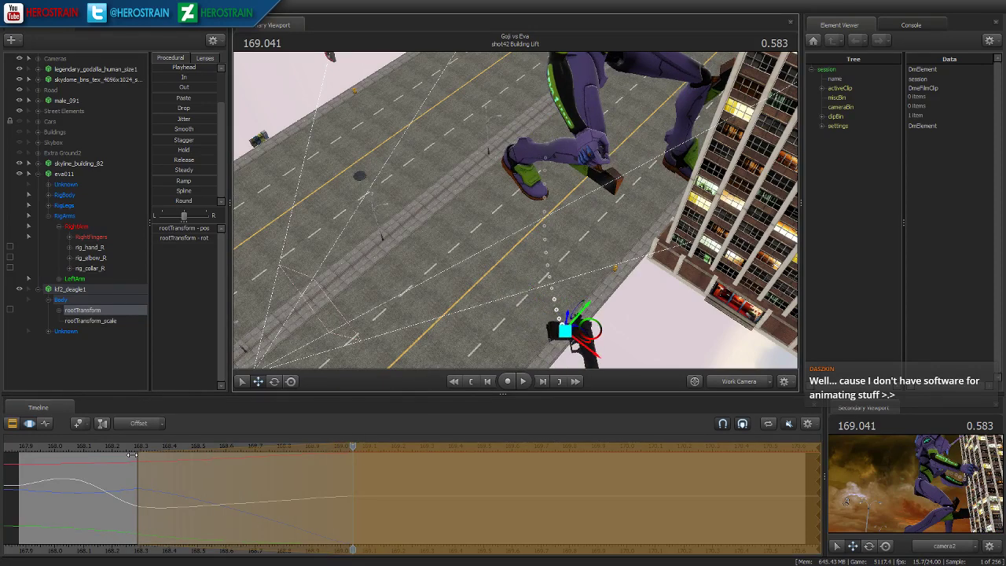
- Select kf2_deagle1's motion from 168.297 to 169.041, try the Steady preset, and apply the Round preset to it
key(space)
drag(142, 449, 350, 462)
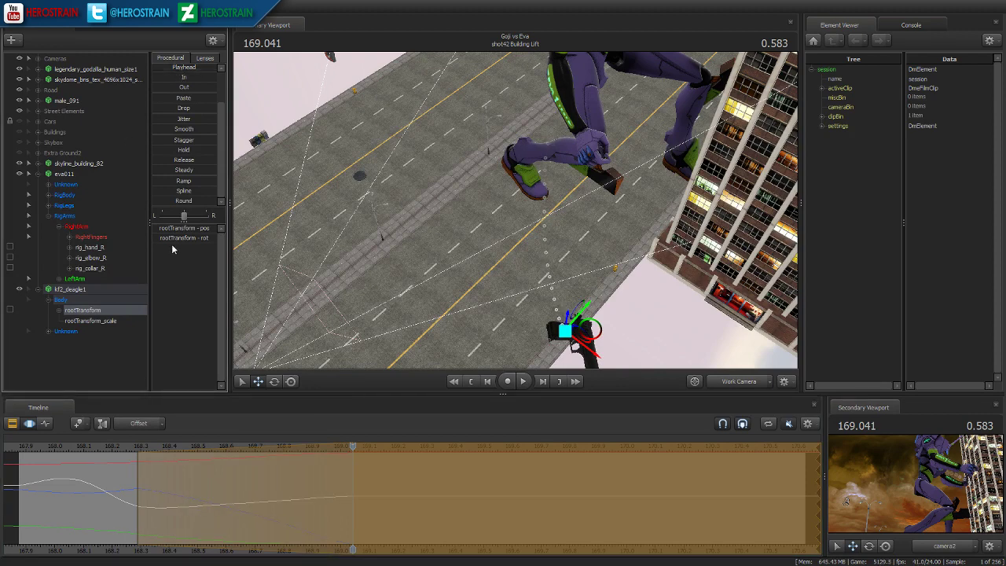
click(135, 495)
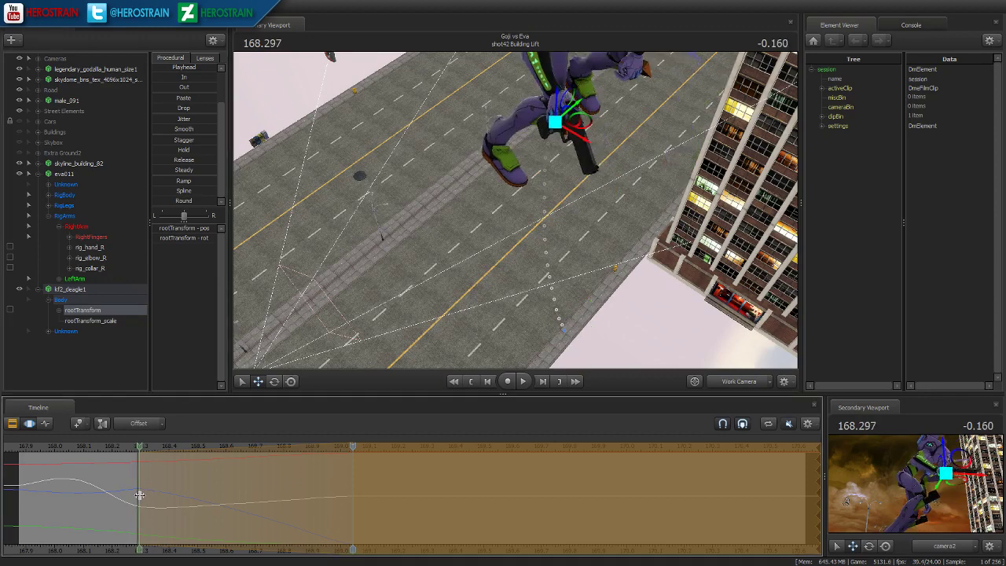
drag(138, 494, 352, 500)
click(352, 446)
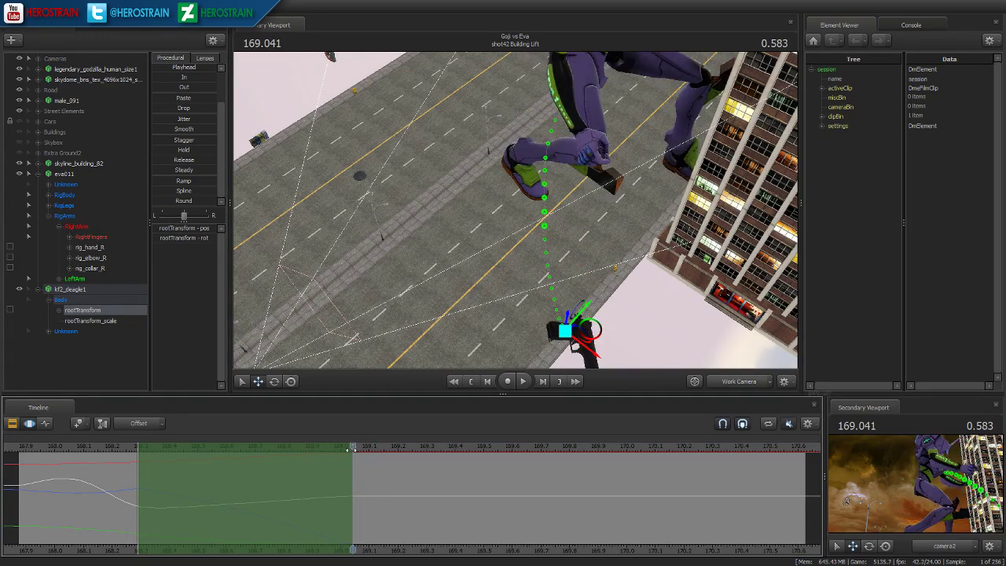
drag(135, 452, 221, 454)
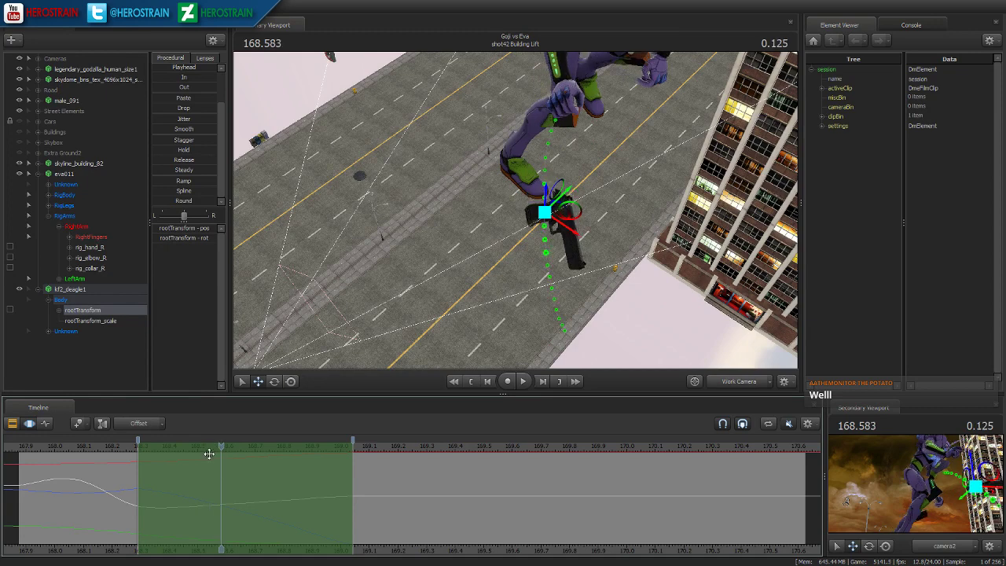
scroll(189, 120, up, 3)
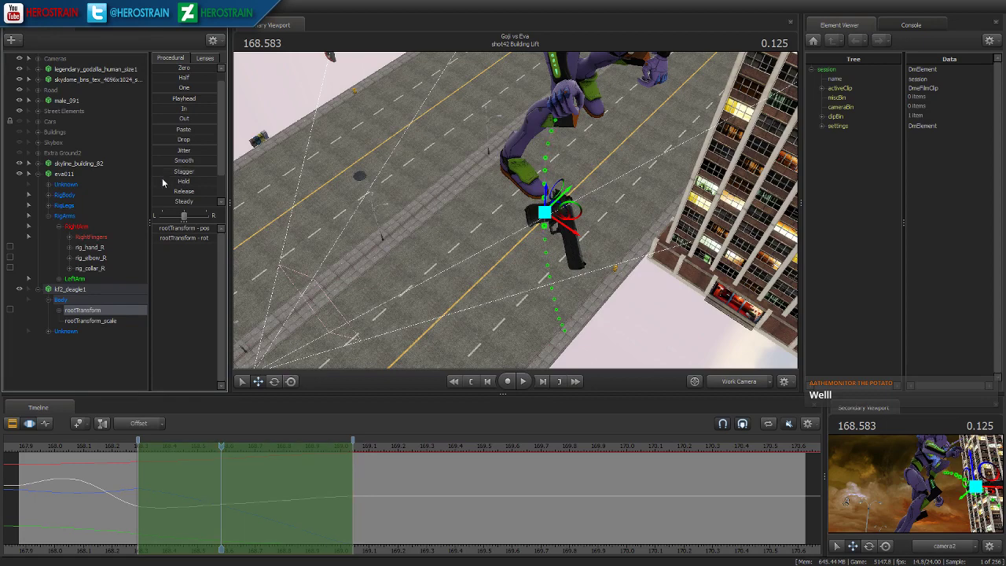
click(183, 201)
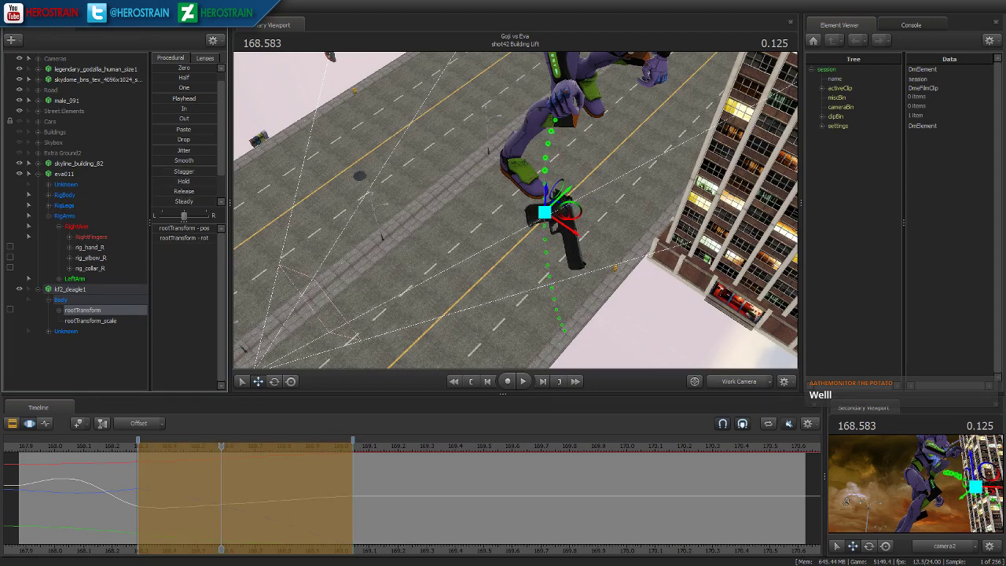
scroll(182, 194, down, 3)
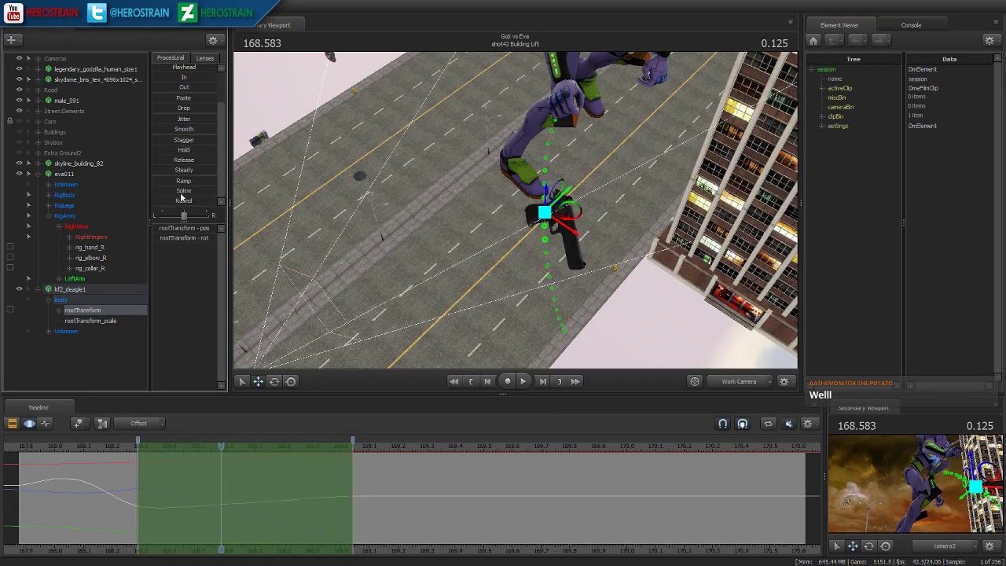
click(171, 202)
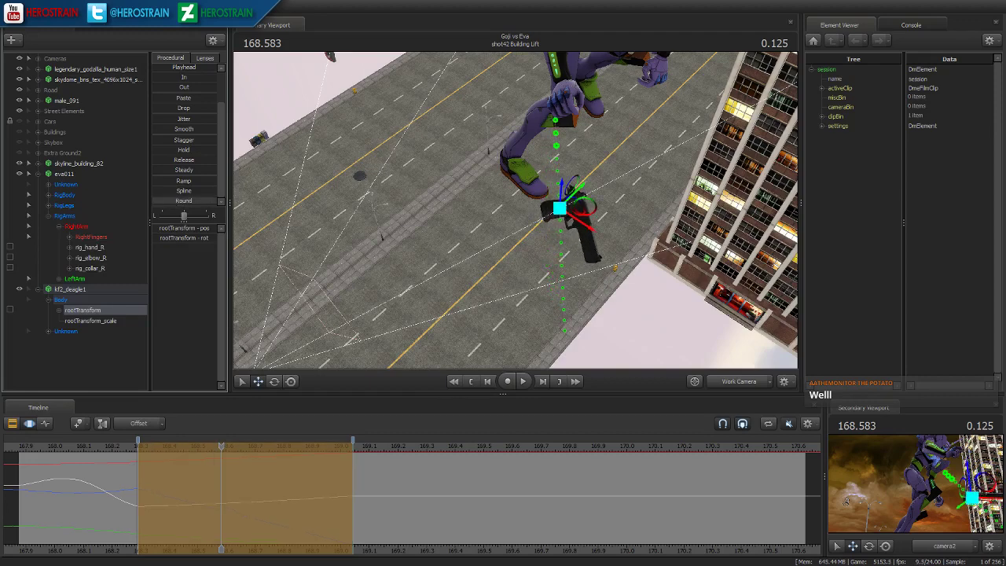
- Play the pistol's fall from just before 168.297 and check its pose at 168.458
click(124, 448)
key(space)
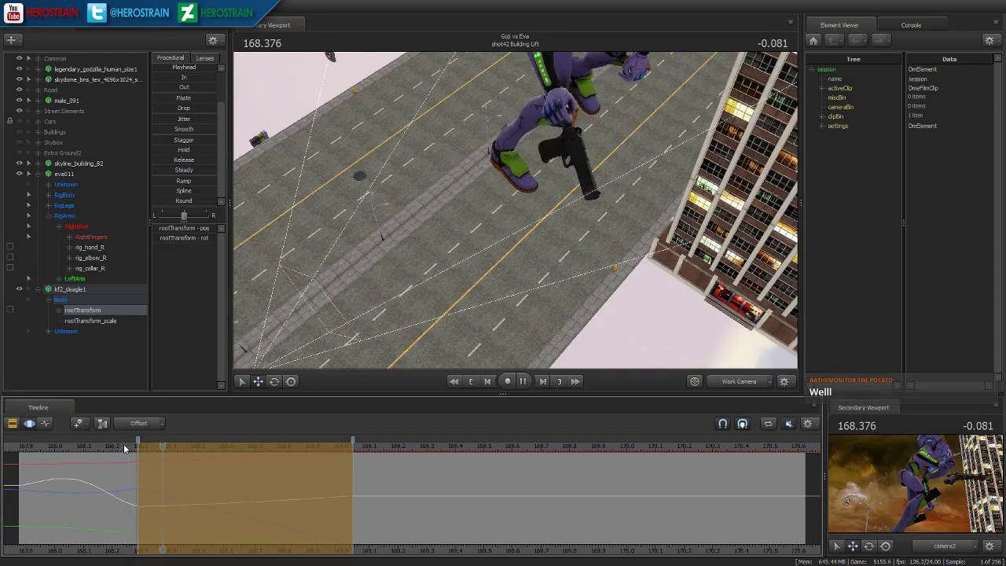
key(space)
click(186, 449)
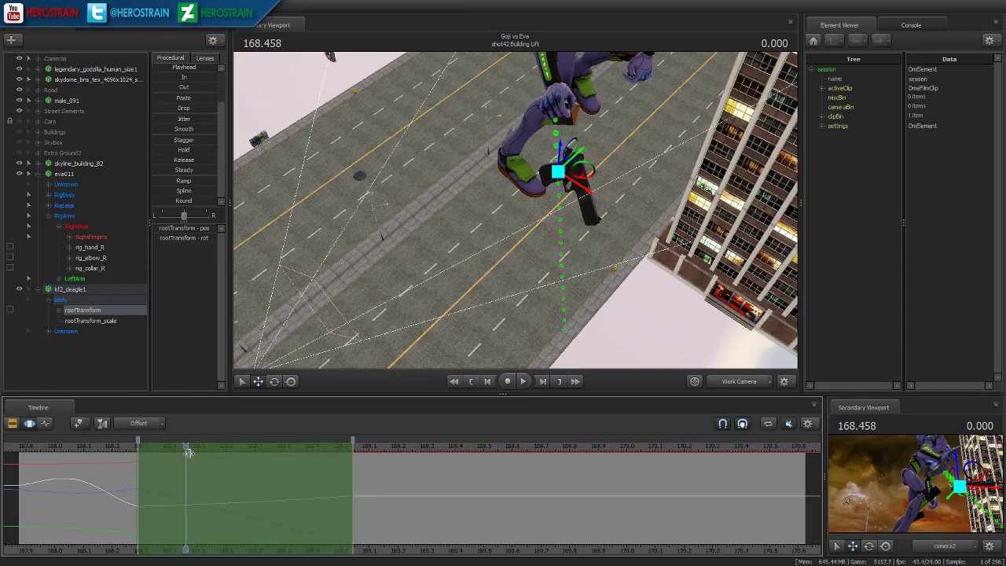
- Set the time selection to blend in from 168.666 to 169.041 and cover everything beyond it
alt+drag(460, 236, 521, 75)
alt+drag(443, 195, 446, 275)
drag(109, 450, 243, 468)
shift+click(246, 481)
shift+scroll(246, 482, up, 7)
shift+scroll(246, 483, up, 2)
drag(450, 313, 560, 177)
drag(357, 490, 669, 517)
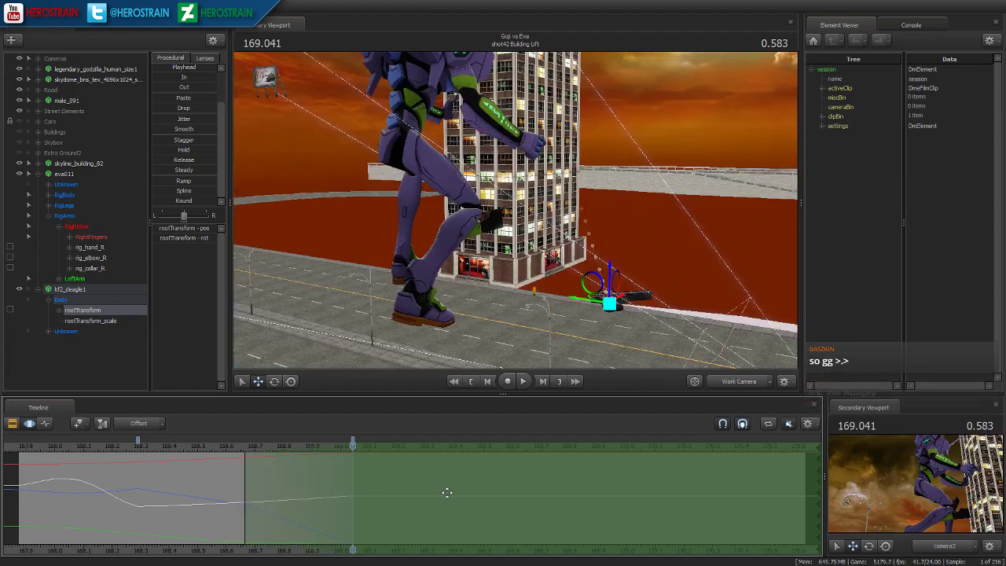
- Looking down on the street, move kf2_deagle1 at the end of its fall and scrub through the drop
alt+drag(589, 299, 506, 284)
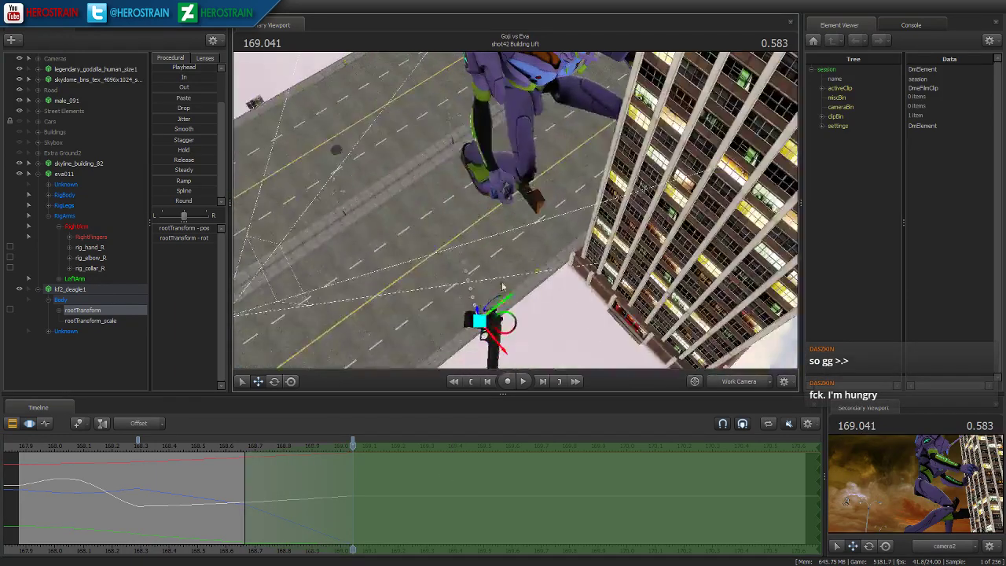
drag(506, 320, 527, 353)
drag(150, 450, 275, 472)
drag(177, 449, 364, 455)
drag(550, 316, 548, 324)
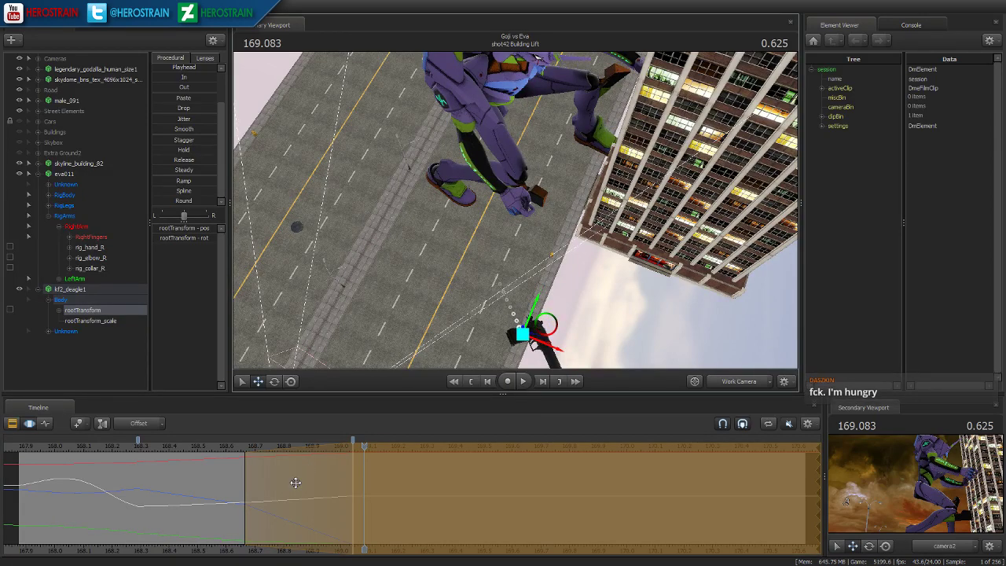
- Select the pistol's fall from 168.297 to 169.041 with short falloffs, smooth it, and play it back
drag(341, 496, 245, 499)
click(188, 138)
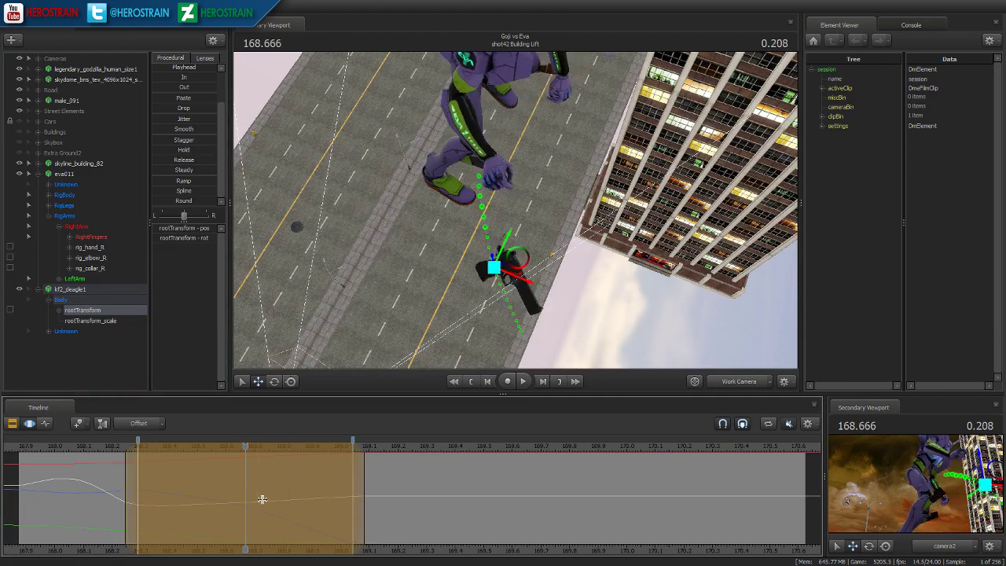
key(space)
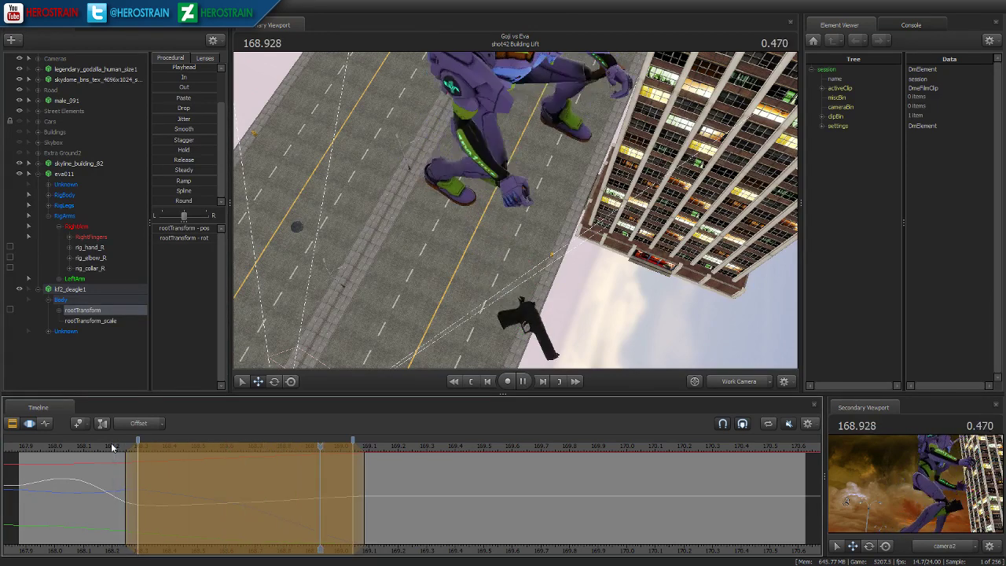
click(355, 487)
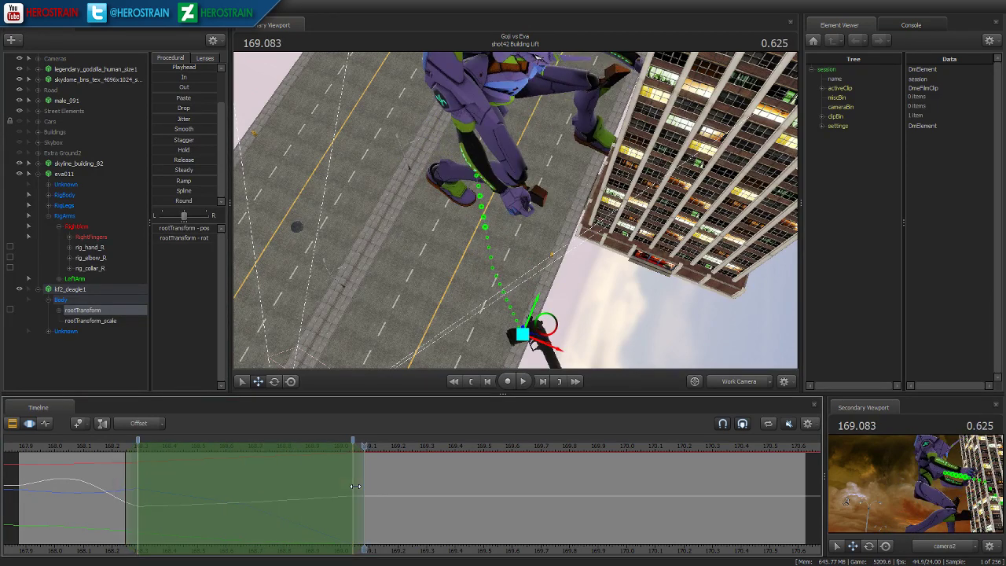
- Rotate kf2_deagle1 at 169.041, blending the rotation in from 168.297 so the pistol turns as it falls
drag(354, 483, 131, 476)
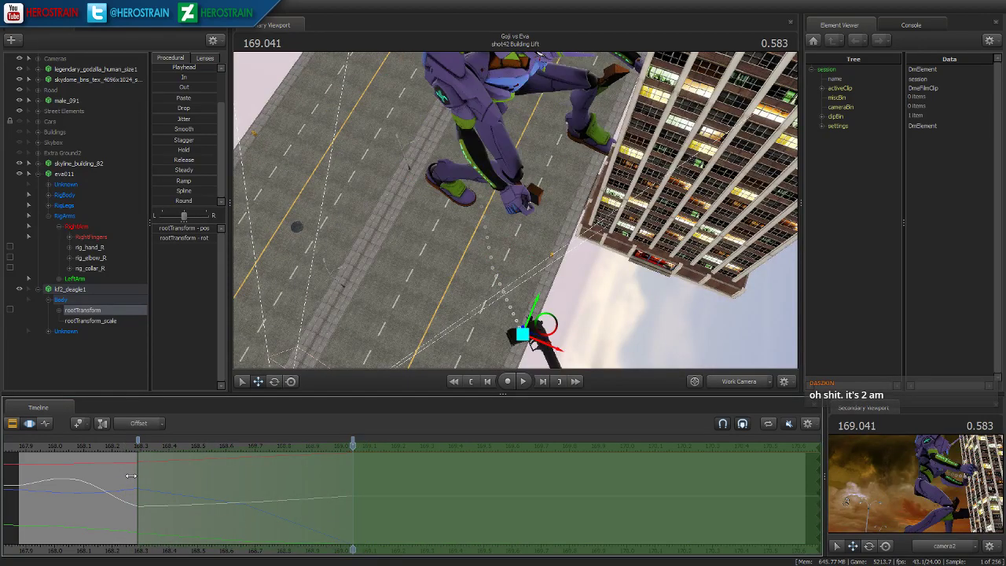
alt+drag(358, 349, 369, 291)
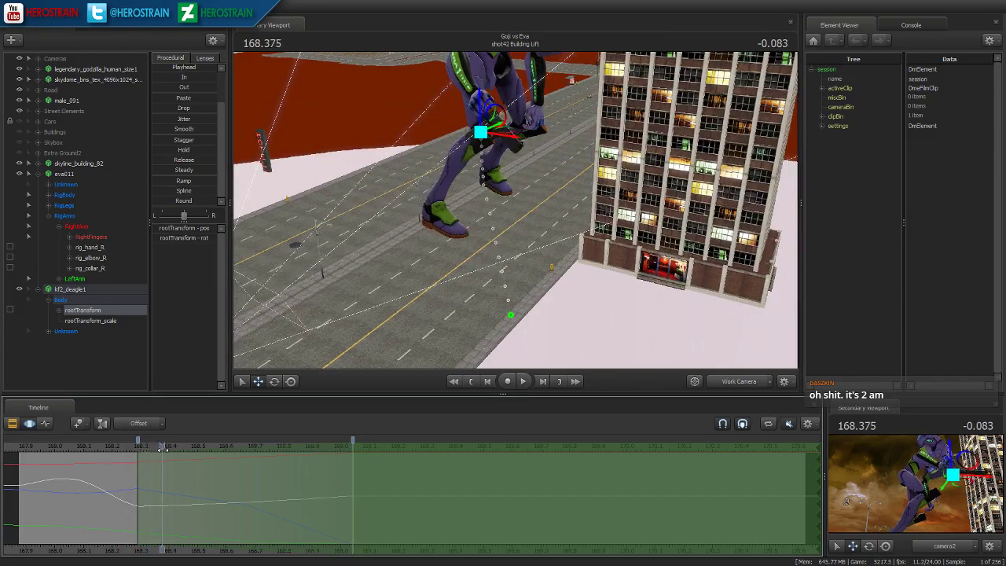
key(space)
key(e)
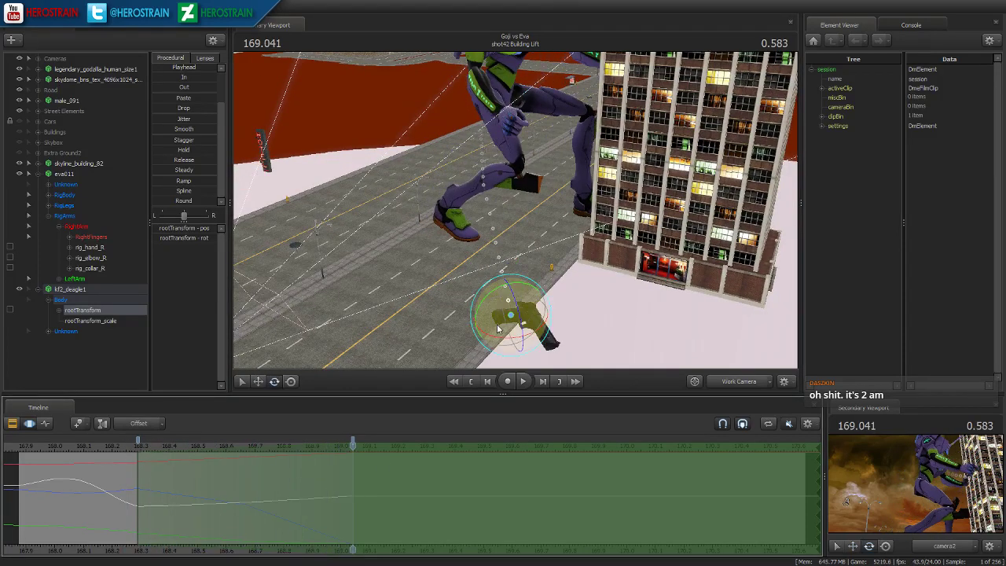
drag(460, 293, 478, 275)
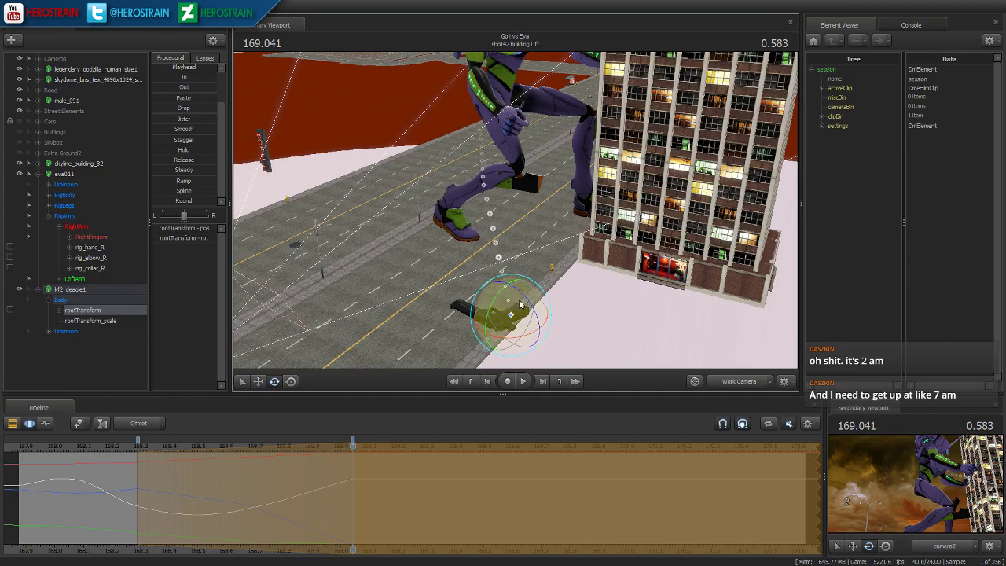
- Play the pistol's spin in the work camera and scrub to 168.375 in camera2
click(118, 447)
key(space)
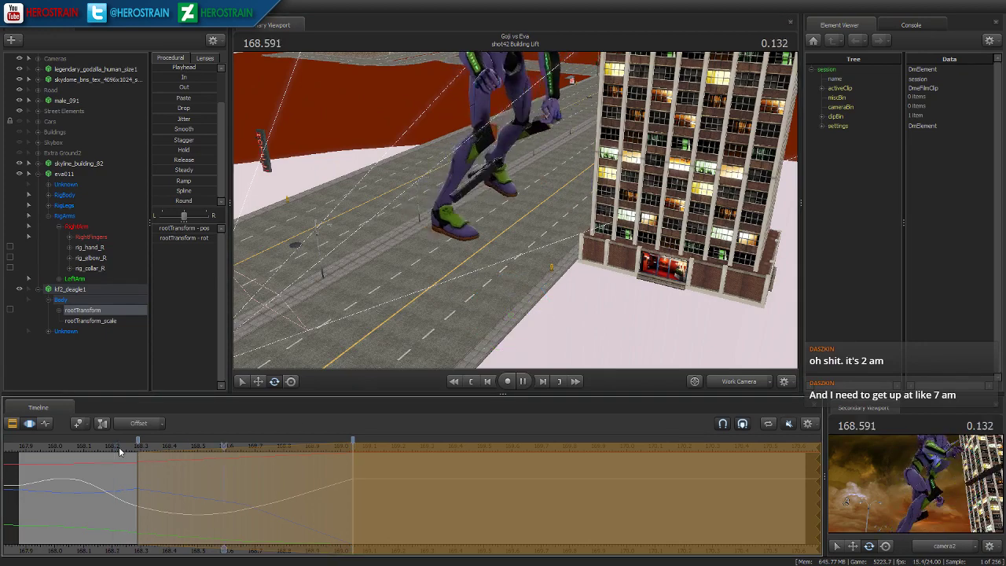
key(space)
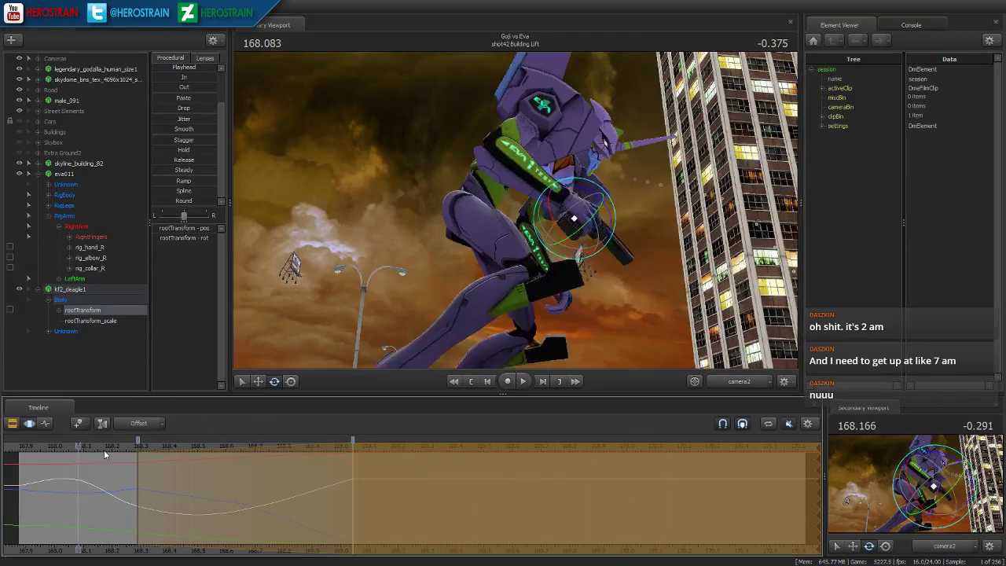
click(193, 450)
drag(194, 450, 163, 452)
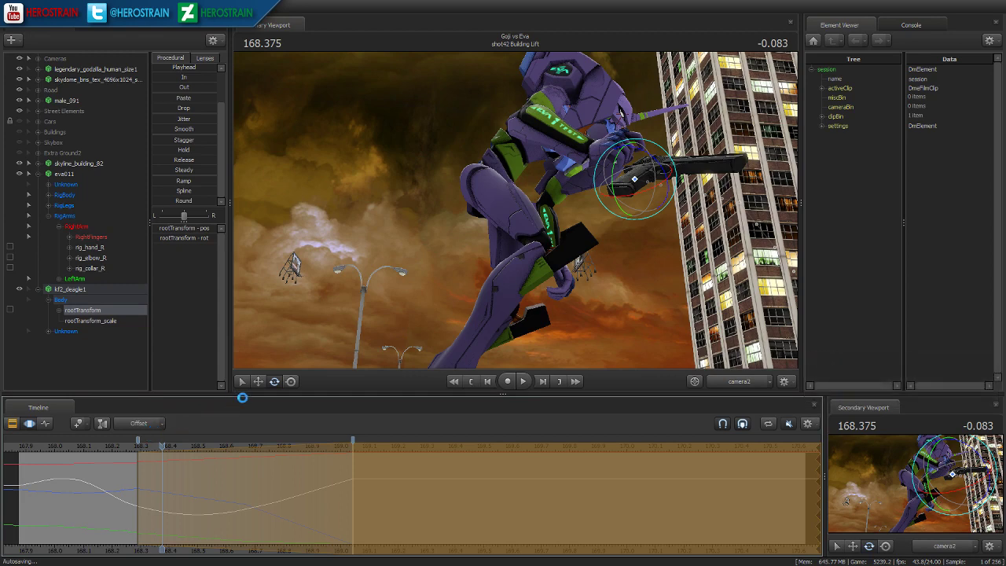
- Replay the pistol's release and fall through camera2 and scrub back to 167.958 to examine the timing
key(space)
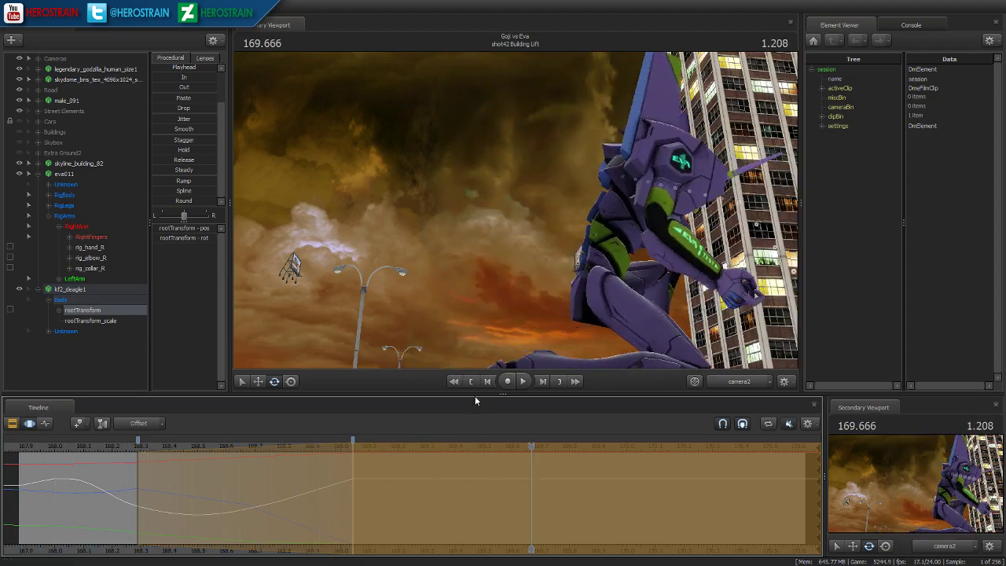
key(space)
click(468, 383)
key(space)
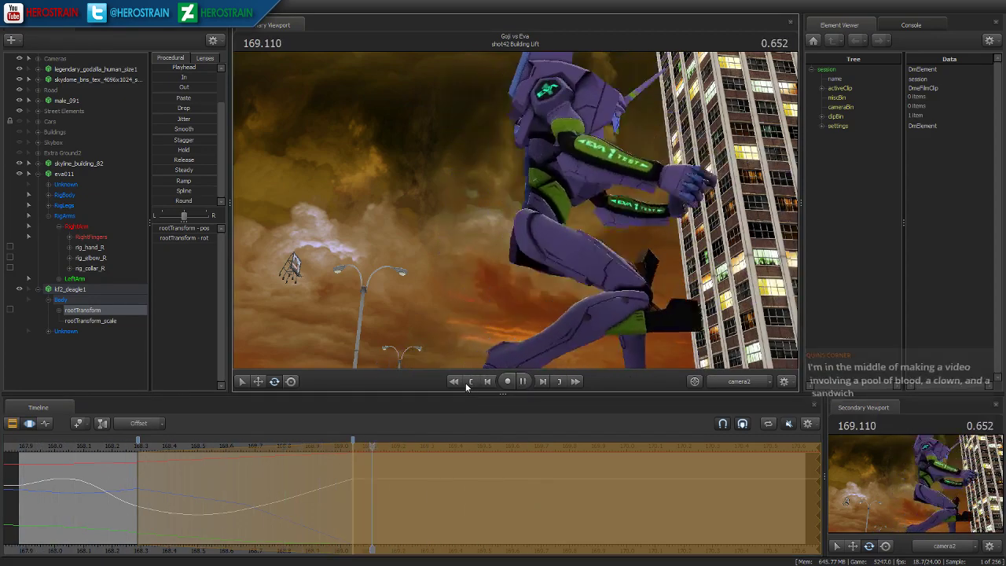
key(space)
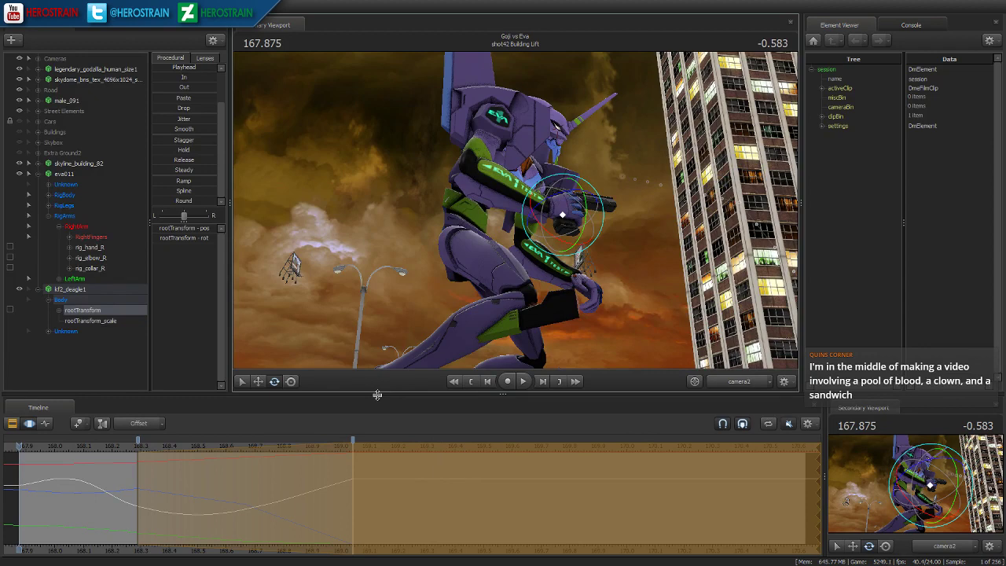
key(Return)
key(space)
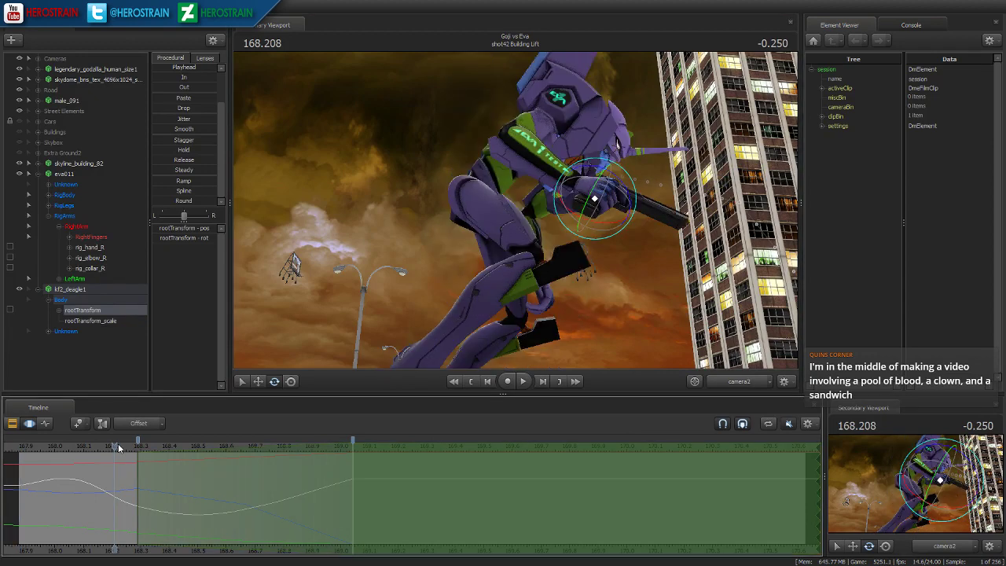
drag(118, 440, 43, 447)
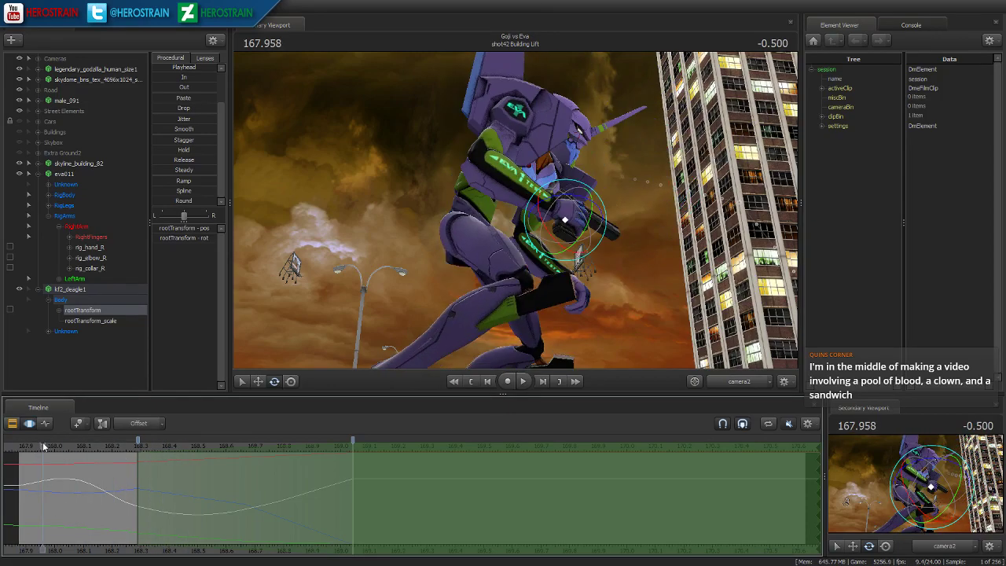
- Play the shot back through the Work Camera and examine how the pistol falls from the right hand
click(708, 380)
drag(505, 241, 516, 213)
key(w)
key(a)
key(space)
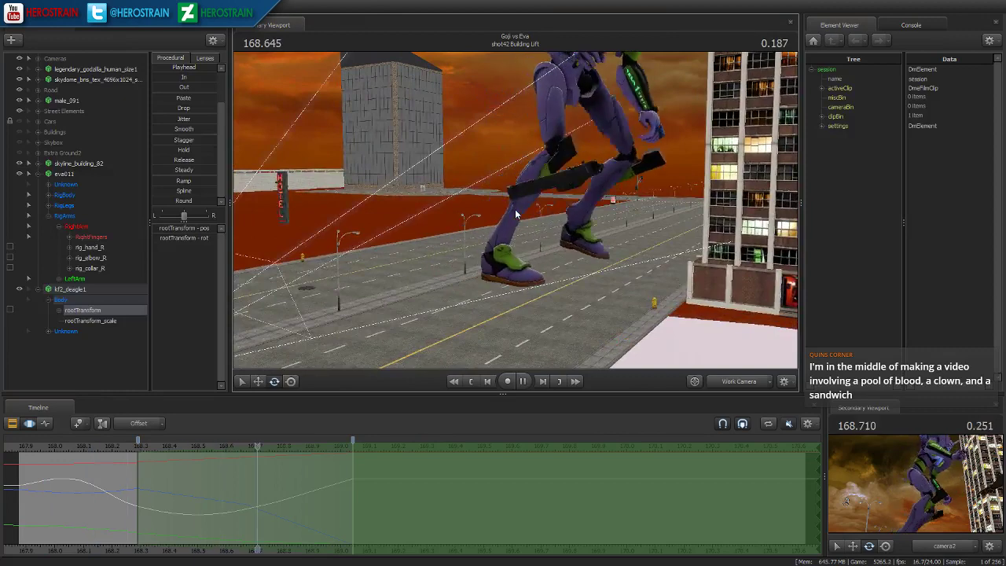
click(470, 381)
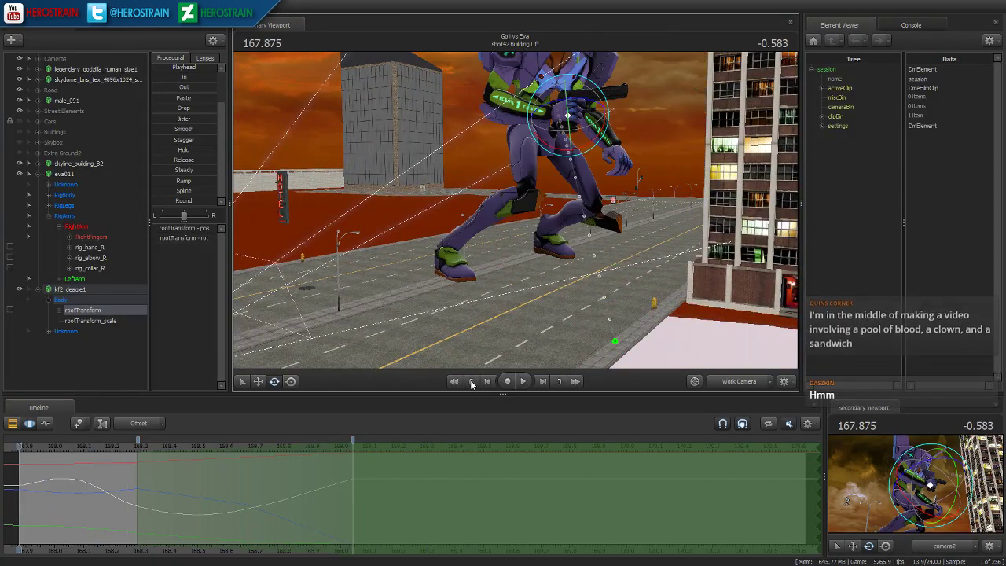
key(space)
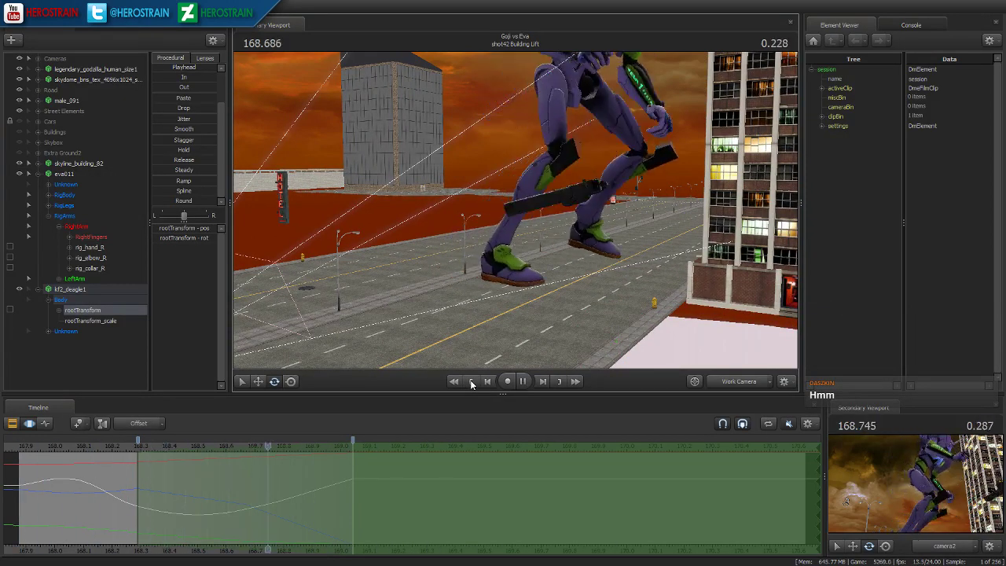
key(space)
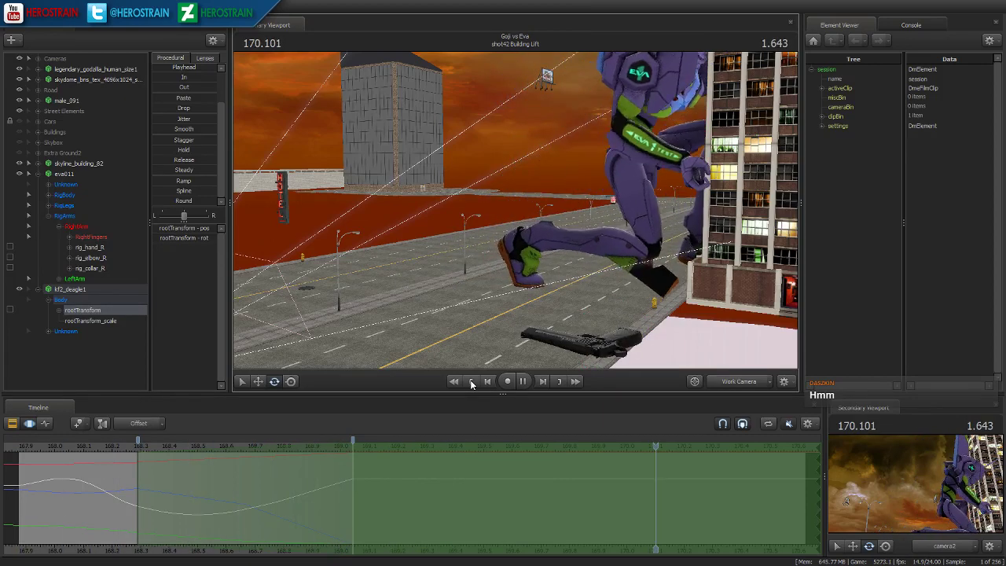
key(space)
drag(573, 250, 505, 186)
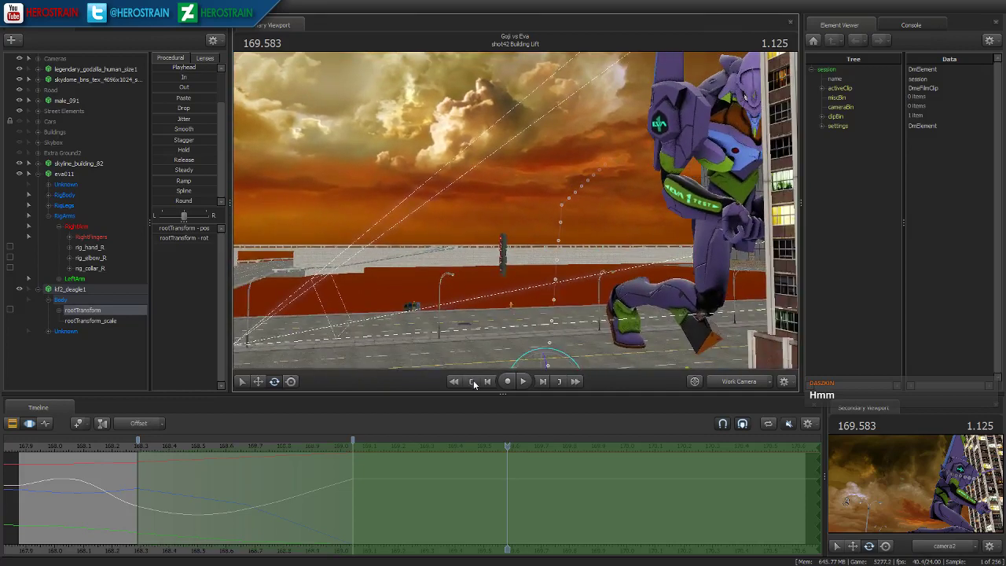
key(space)
key(space)
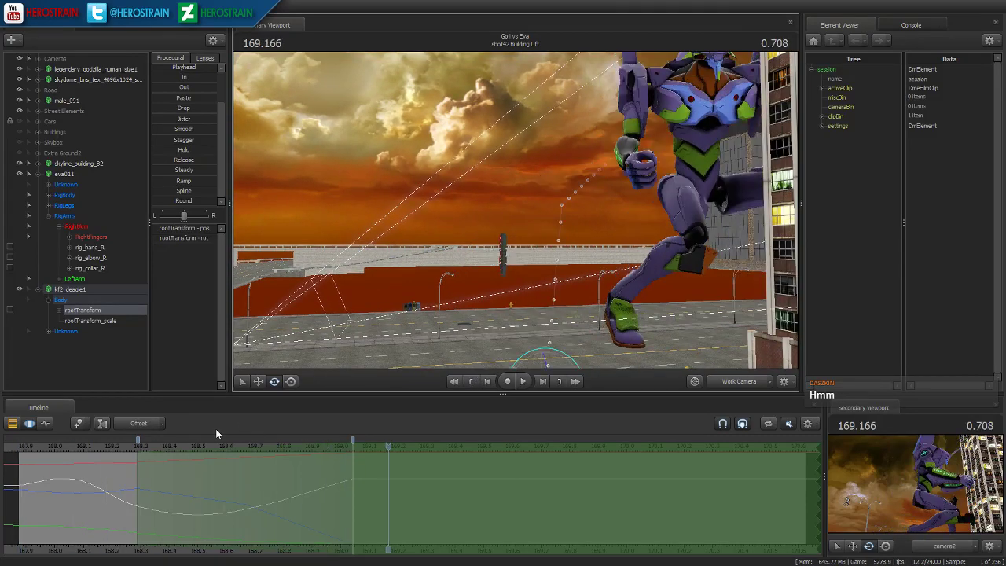
- At 168.291, lock kf2_deagle1 to rig_hand_R and repose the hand within a time selection of about 167.96 to 168.54
click(137, 454)
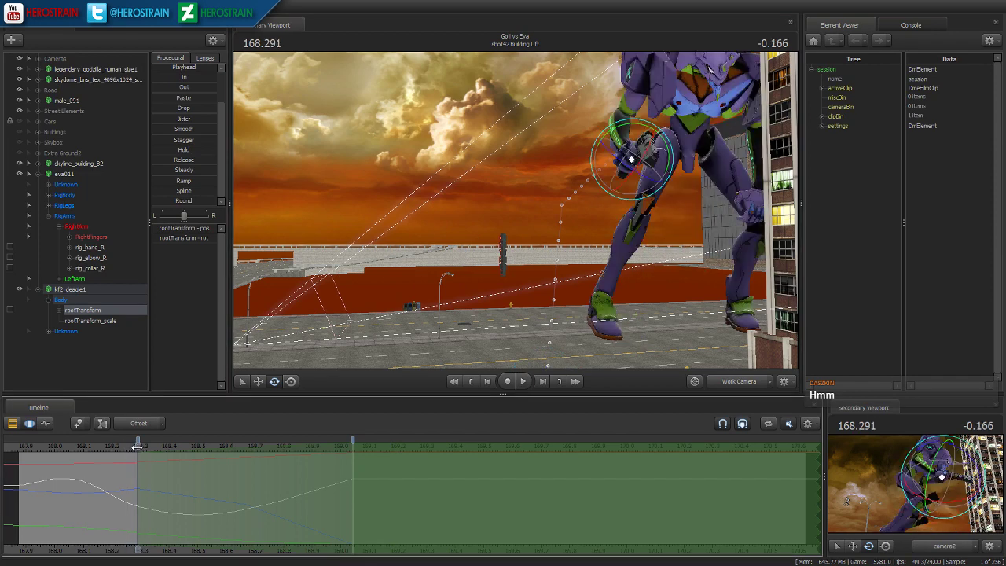
click(90, 247)
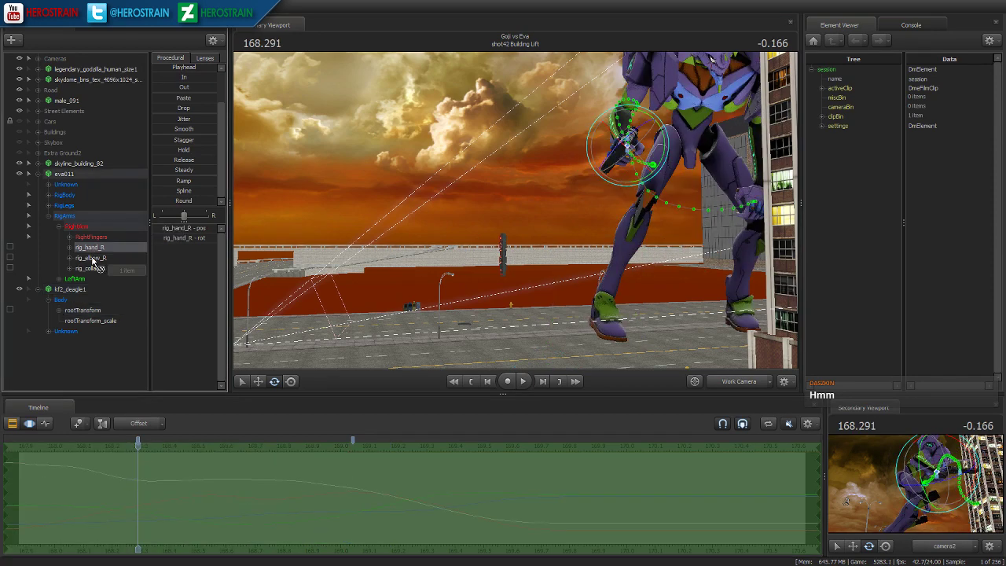
click(139, 481)
drag(185, 487, 42, 491)
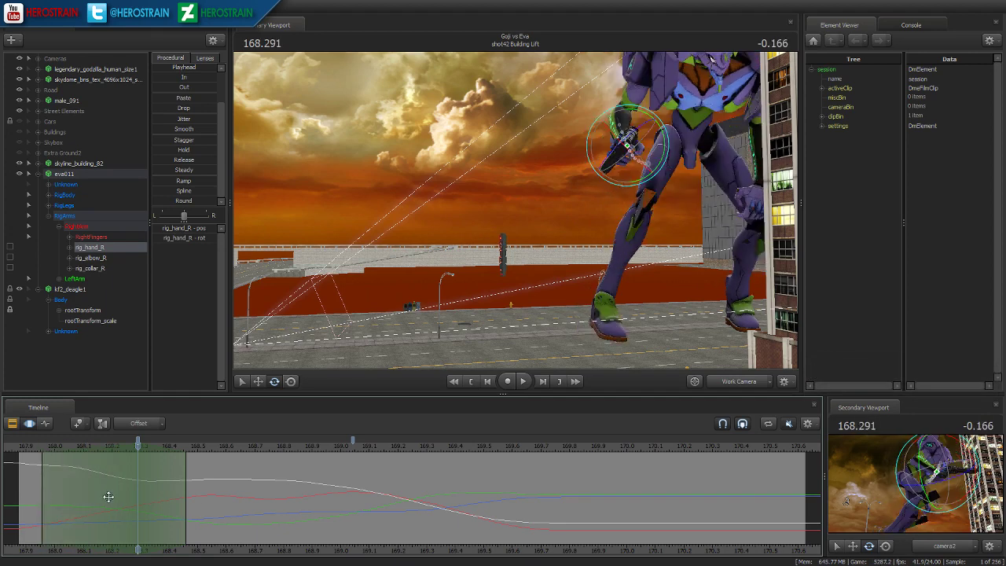
drag(187, 506, 208, 506)
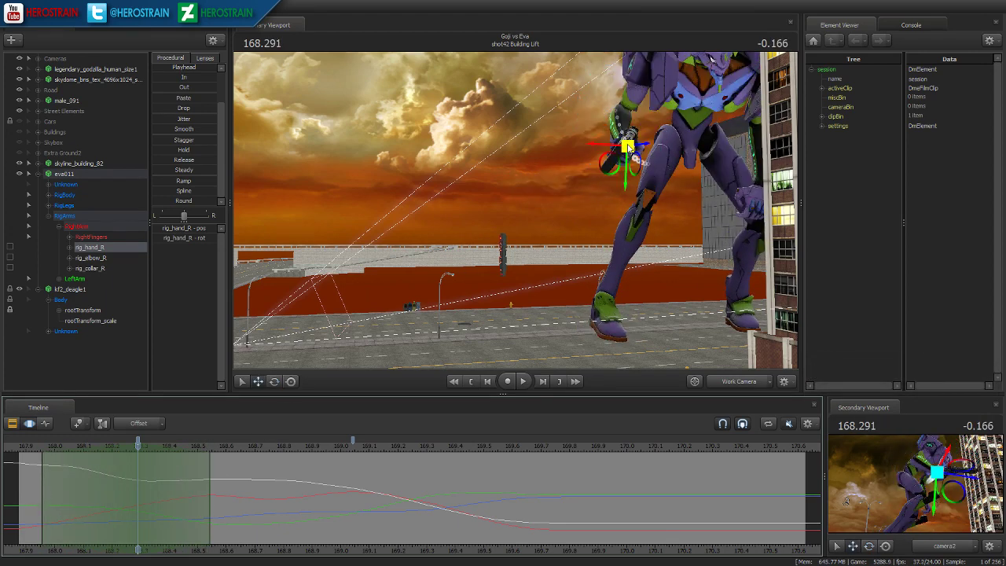
drag(611, 163, 495, 199)
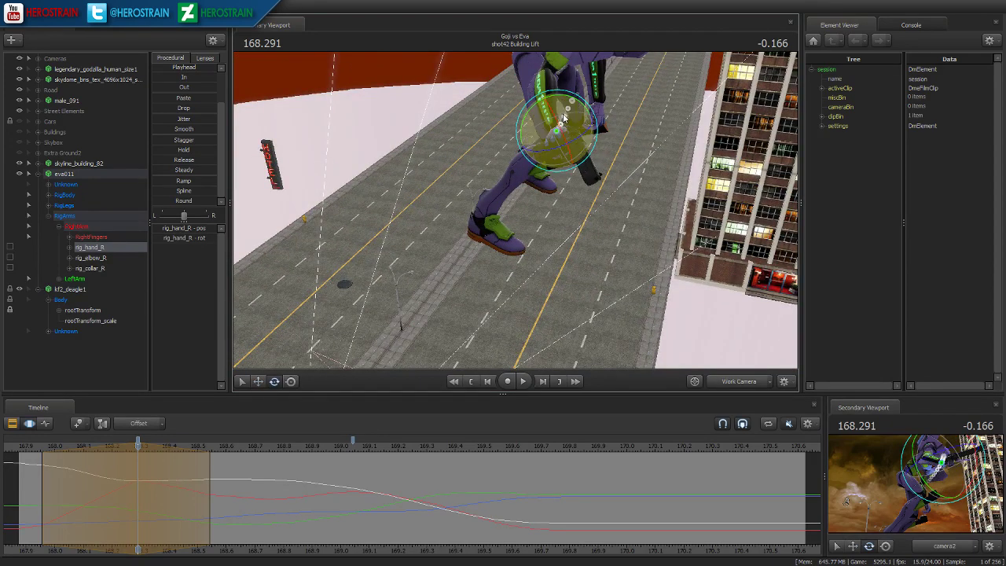
- Play the shot from its start to check the right hand's swing with the pistol
click(472, 382)
drag(465, 248, 499, 191)
key(space)
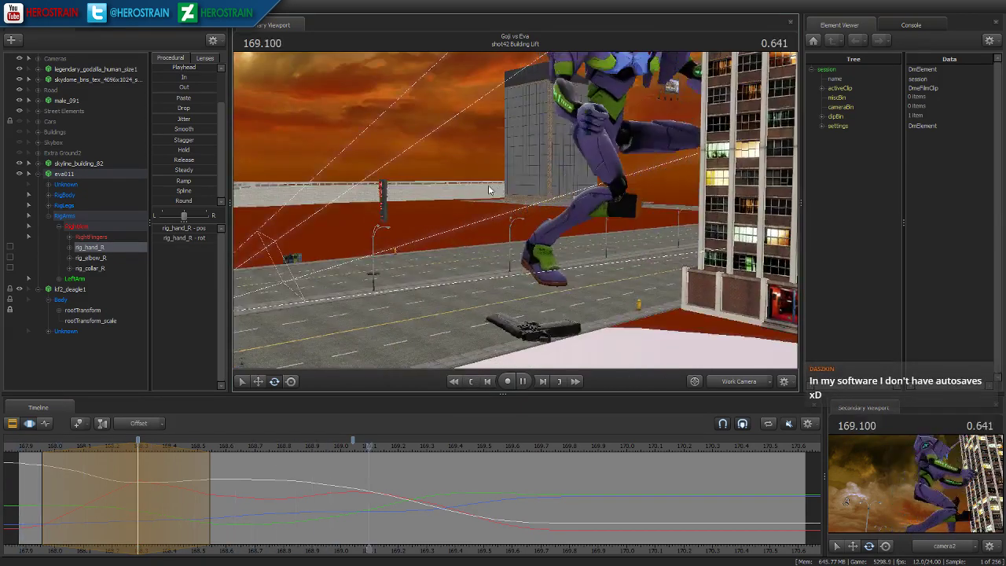
key(space)
click(473, 381)
key(space)
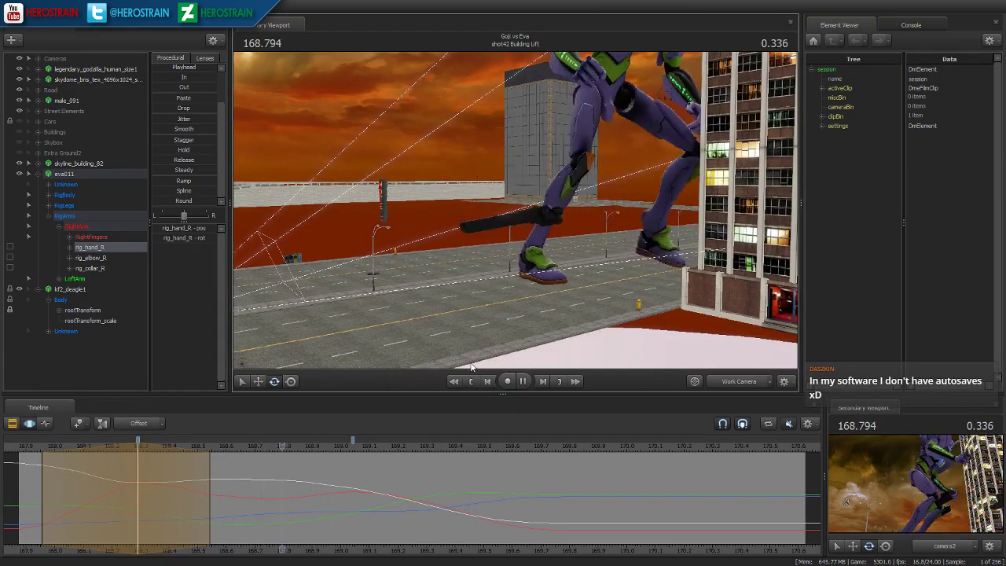
key(space)
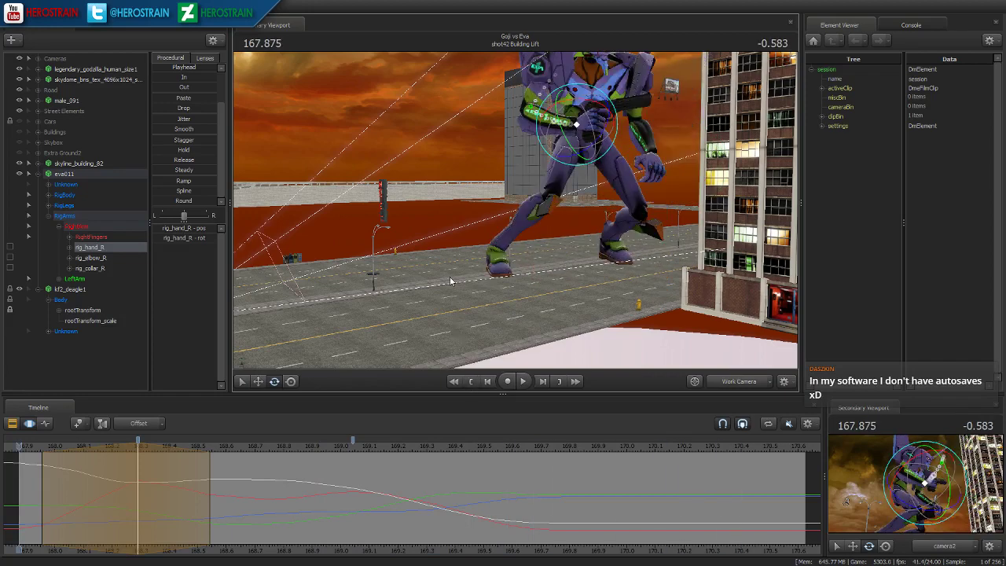
- Extend the time selection's hold to about 168.458 and rotate the right hand around that frame
drag(452, 286, 374, 326)
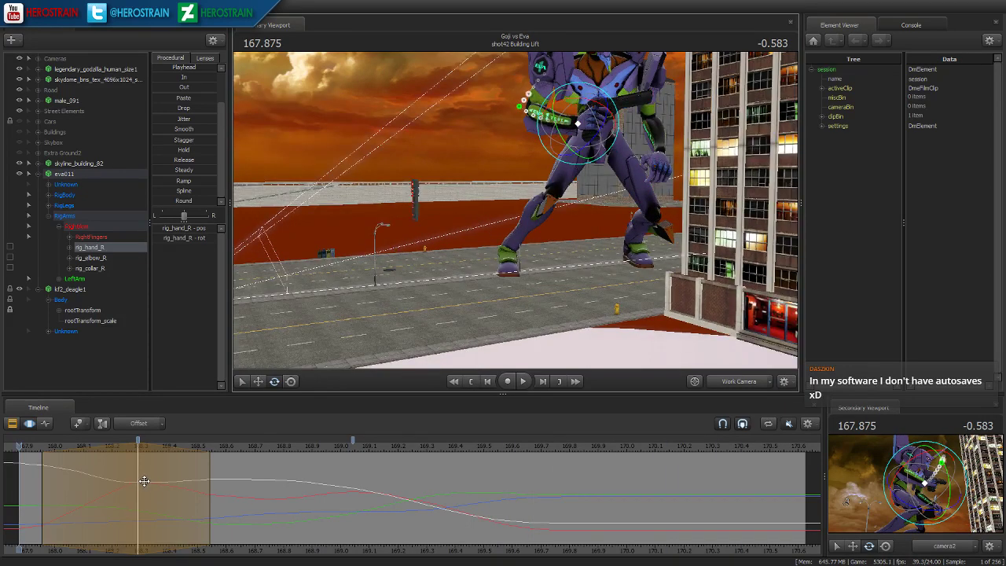
drag(141, 479, 189, 478)
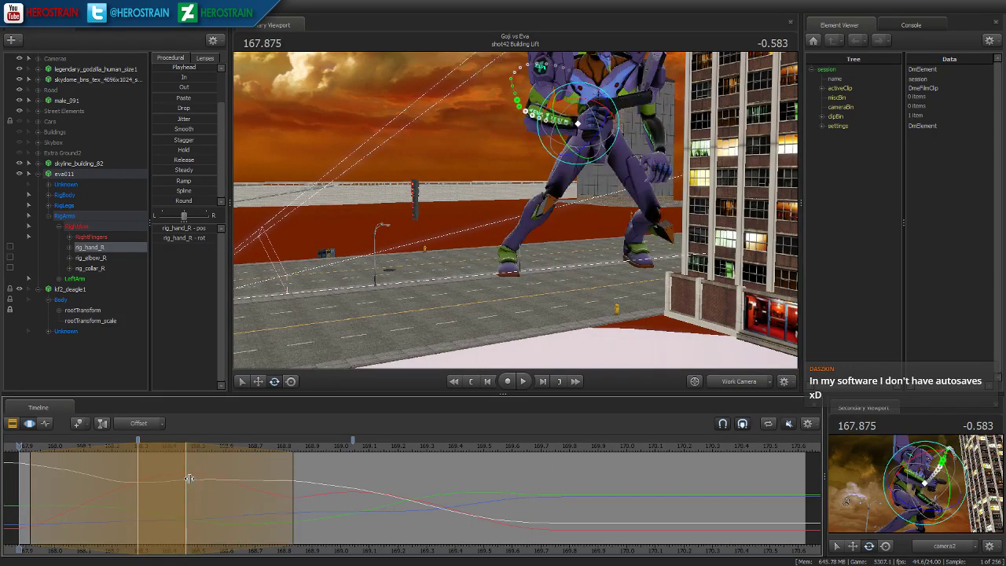
drag(380, 297, 516, 214)
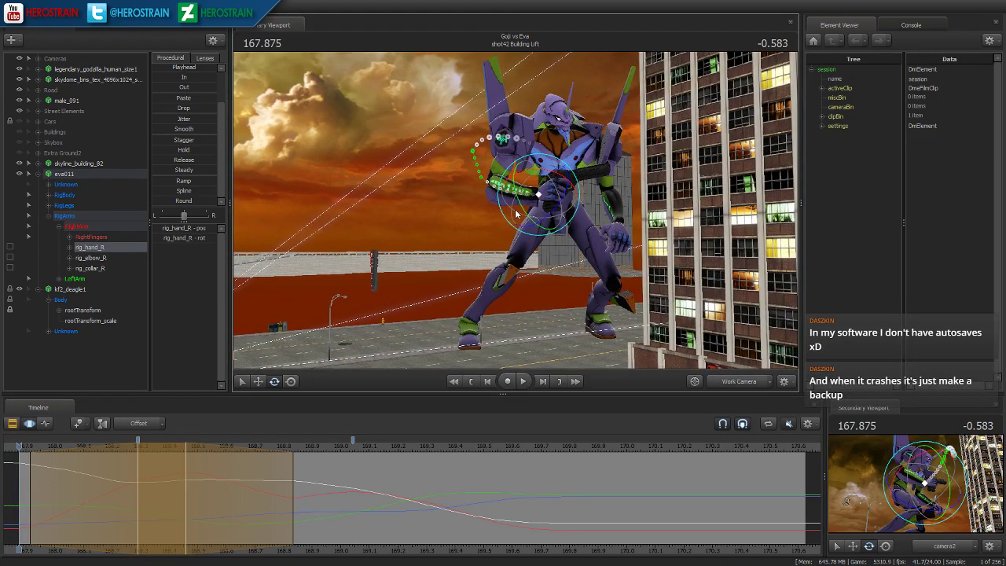
key(space)
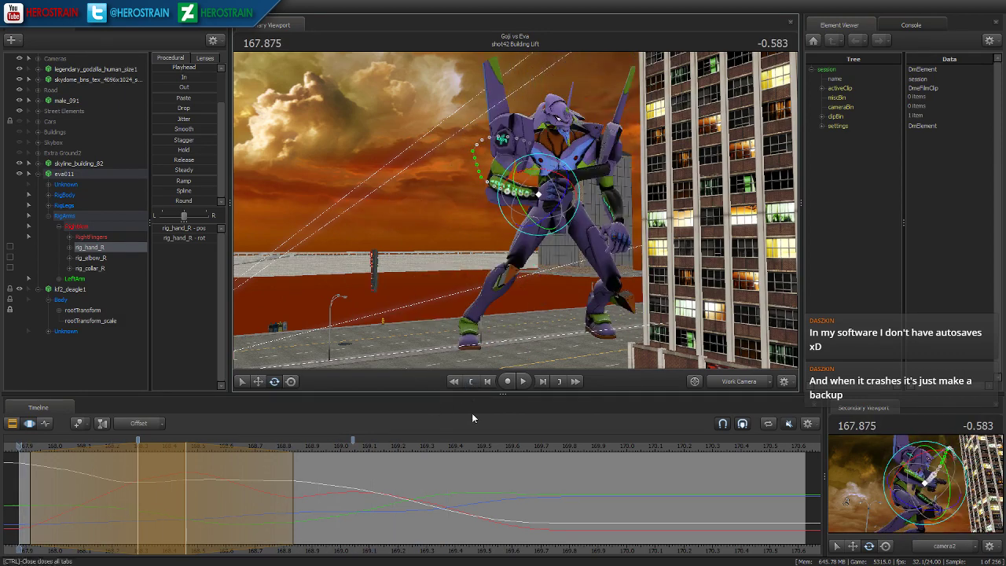
drag(382, 283, 531, 206)
key(Left)
key(Right)
alt+drag(527, 202, 519, 236)
key(e)
key(Left)
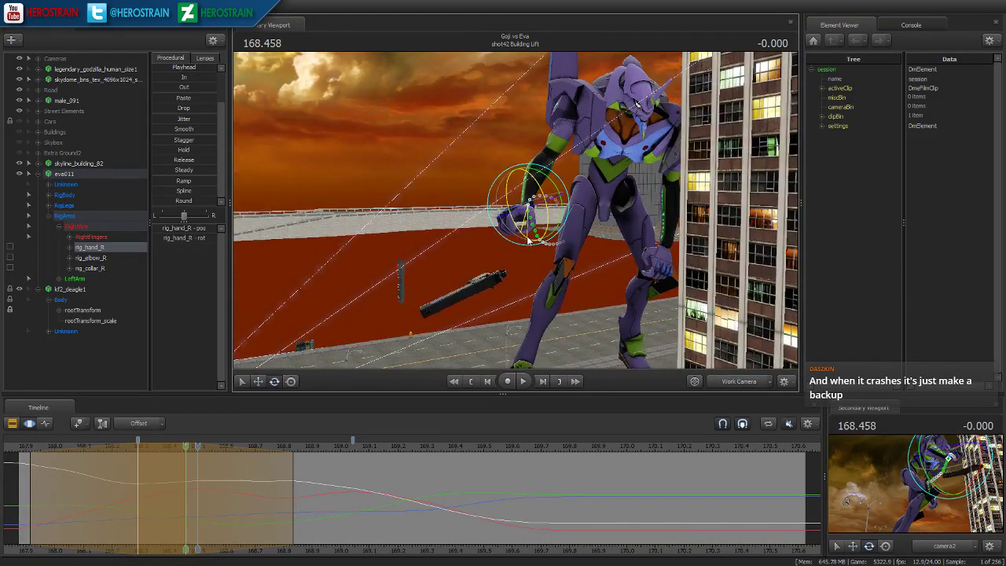
key(Right)
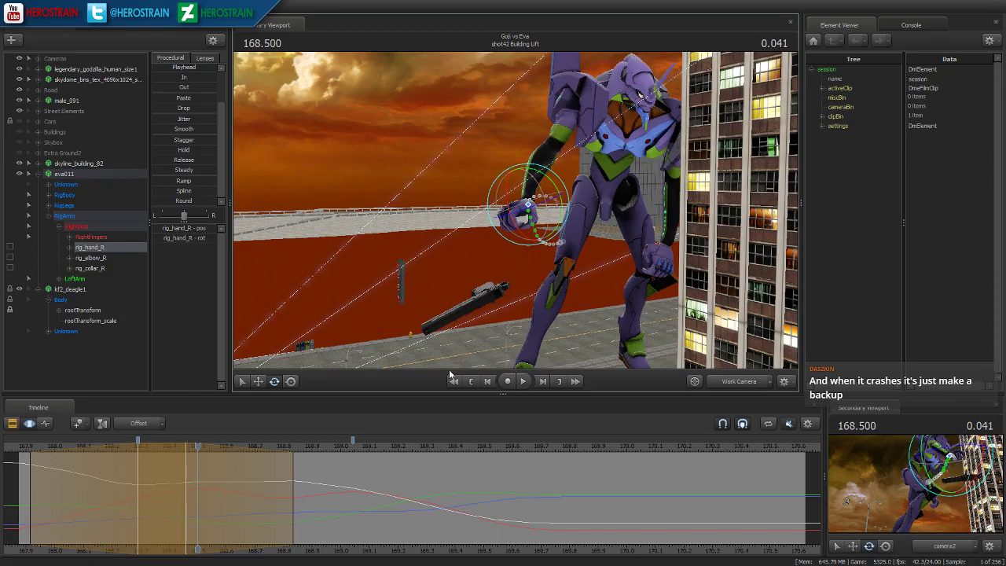
- Review the throw, extend the time selection's hold to about 168.54, and raise the right hand at 168.500
click(472, 381)
key(space)
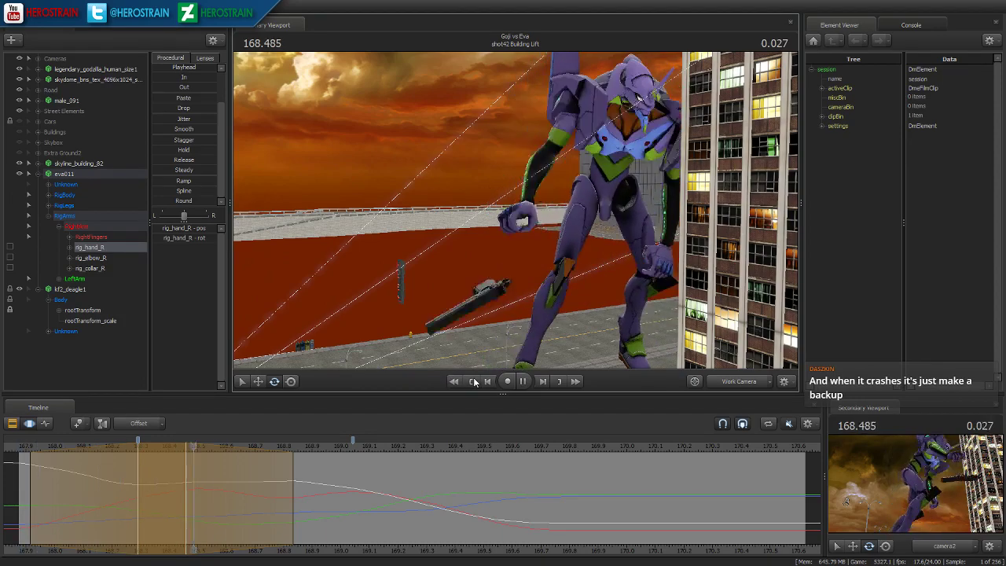
click(472, 382)
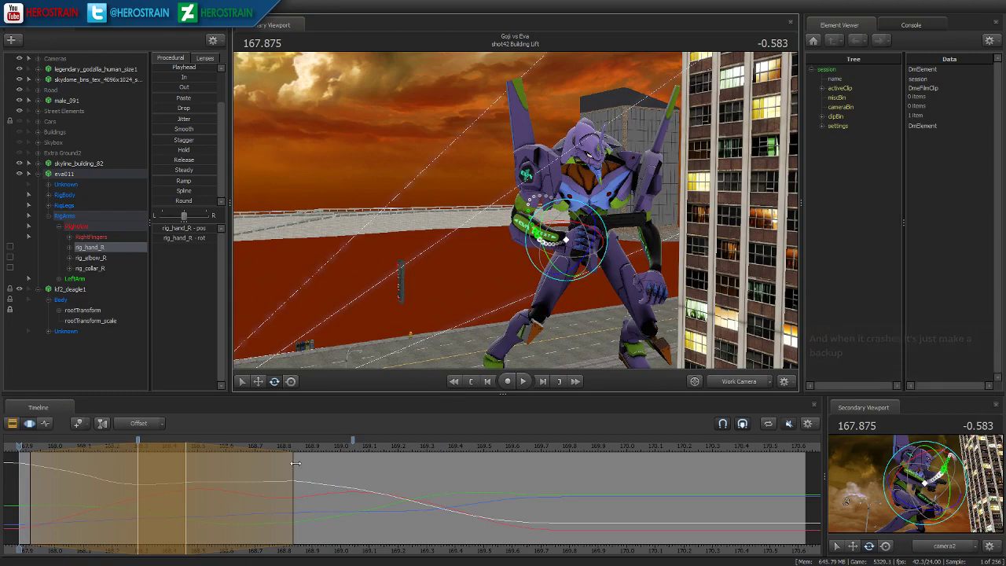
key(space)
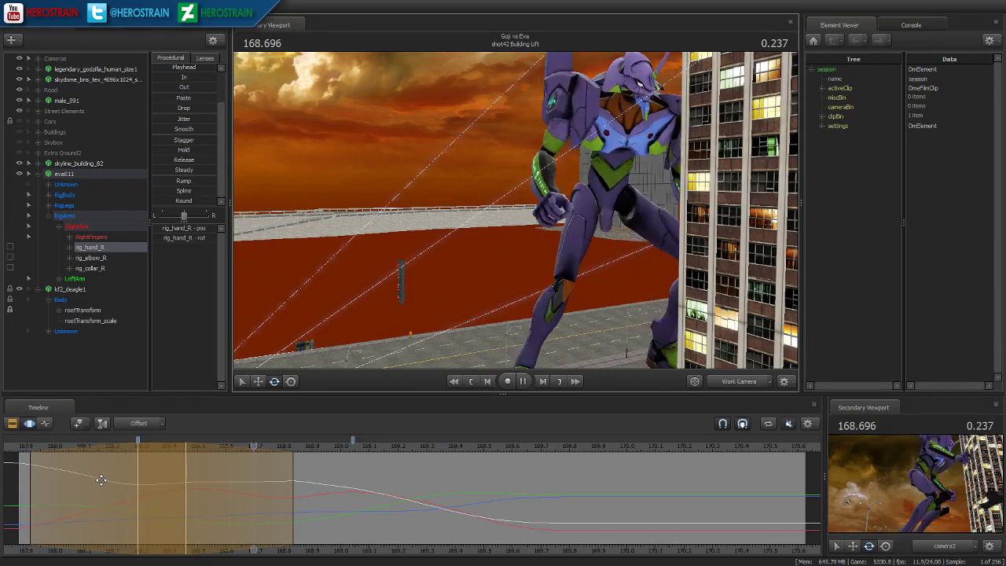
key(space)
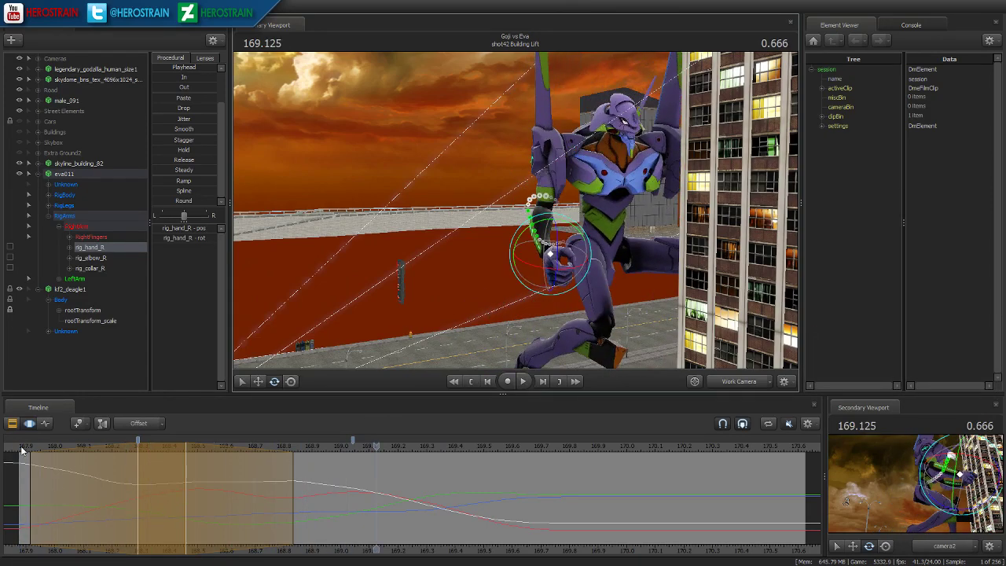
key(space)
drag(107, 453, 187, 445)
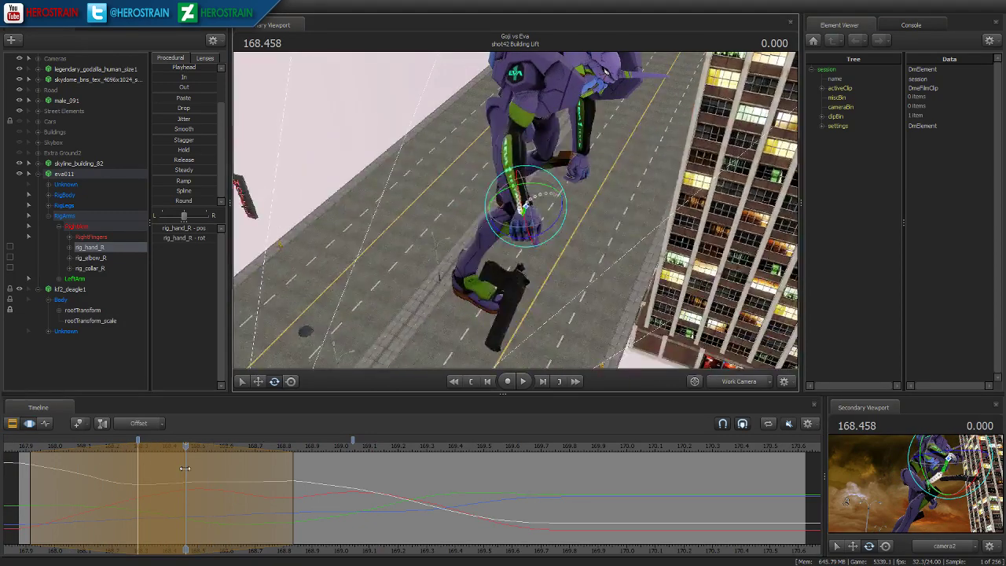
mouse_move(185, 446)
mouse_down()
mouse_move(210, 445)
mouse_move(185, 446)
mouse_move(210, 446)
mouse_move(197, 446)
mouse_up()
key(w)
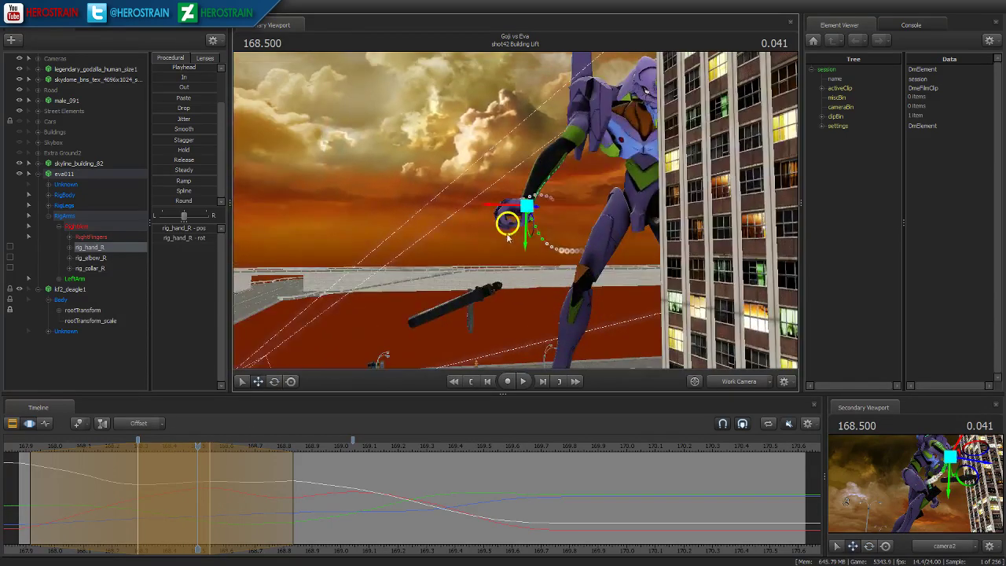
drag(508, 238, 506, 202)
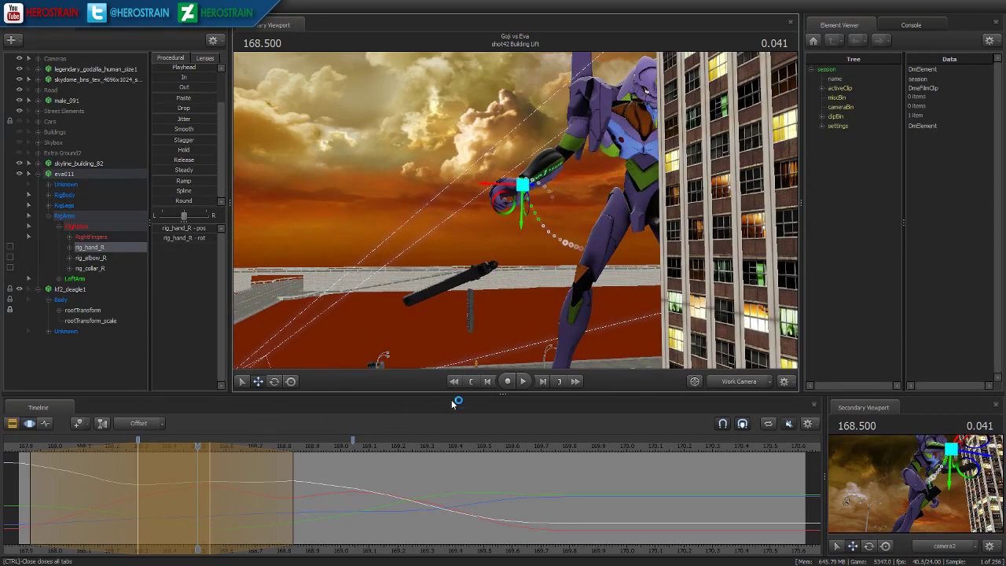
click(470, 382)
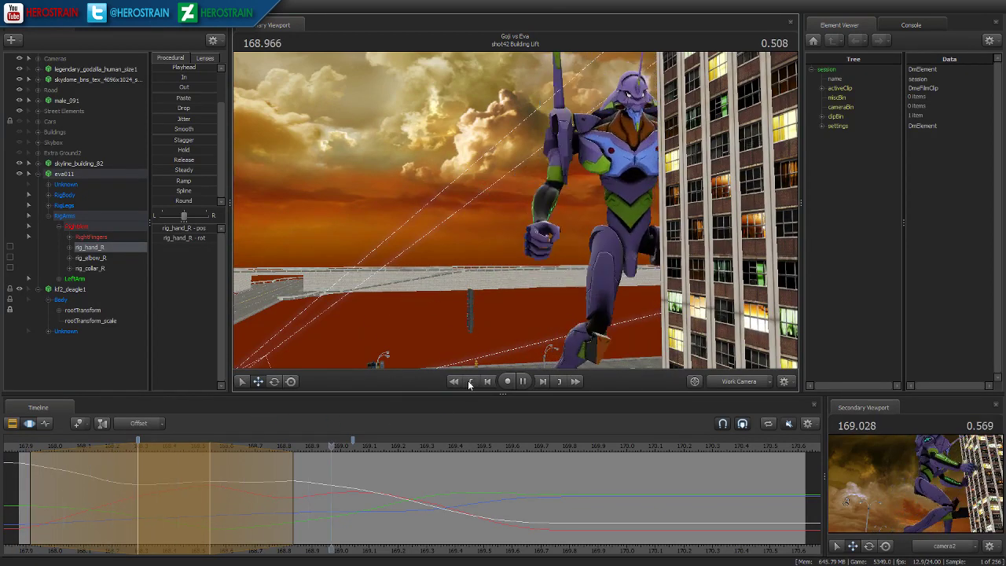
- Smooth the right hand's motion over a time selection of about 168.54 to 169.04
shift+drag(135, 505, 245, 499)
click(185, 126)
drag(173, 128, 220, 128)
drag(265, 497, 350, 487)
click(470, 381)
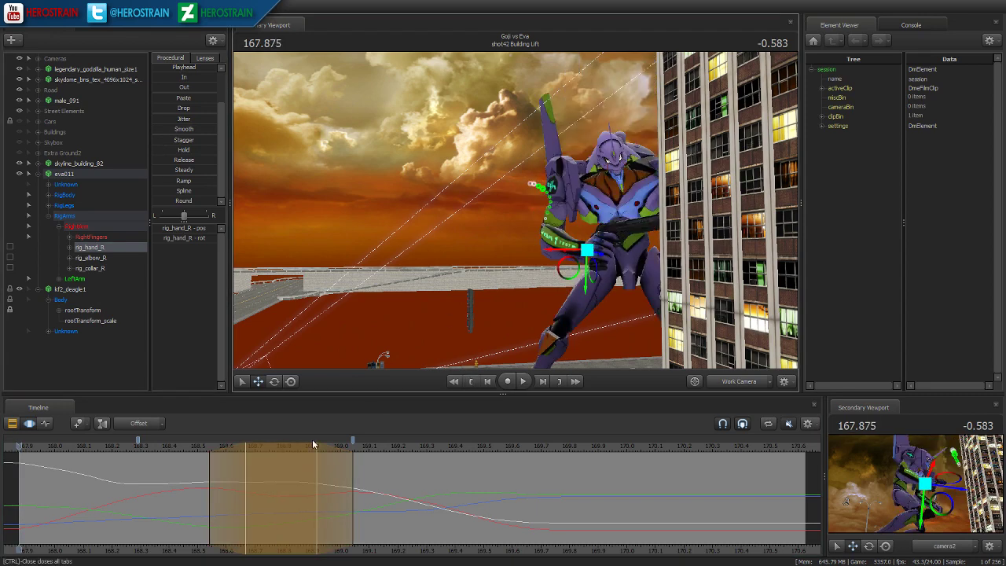
- Smooth the right hand's motion between about 167.96 and 168.46, and play the shot to check it
shift+drag(128, 499, 160, 488)
drag(210, 132, 222, 131)
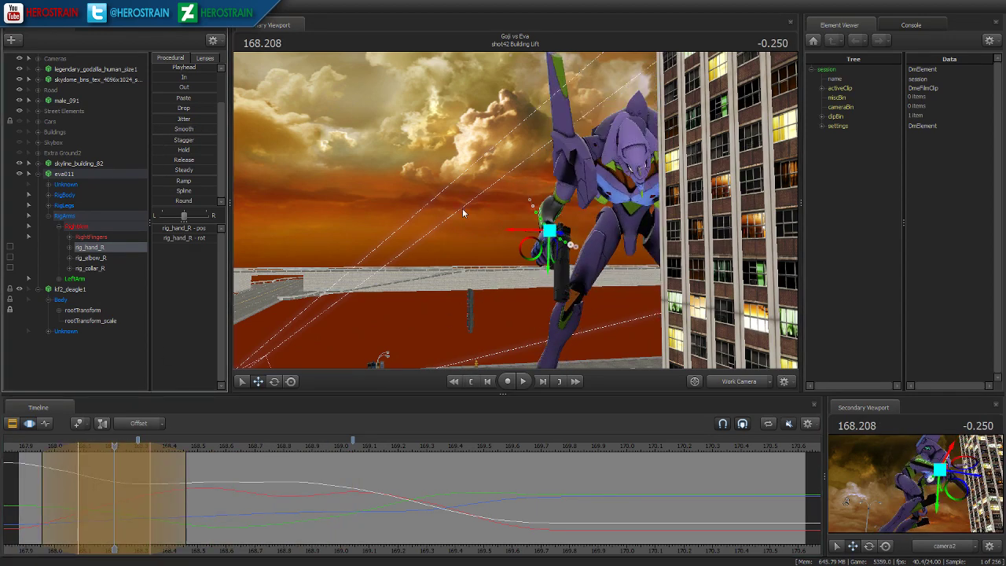
click(470, 382)
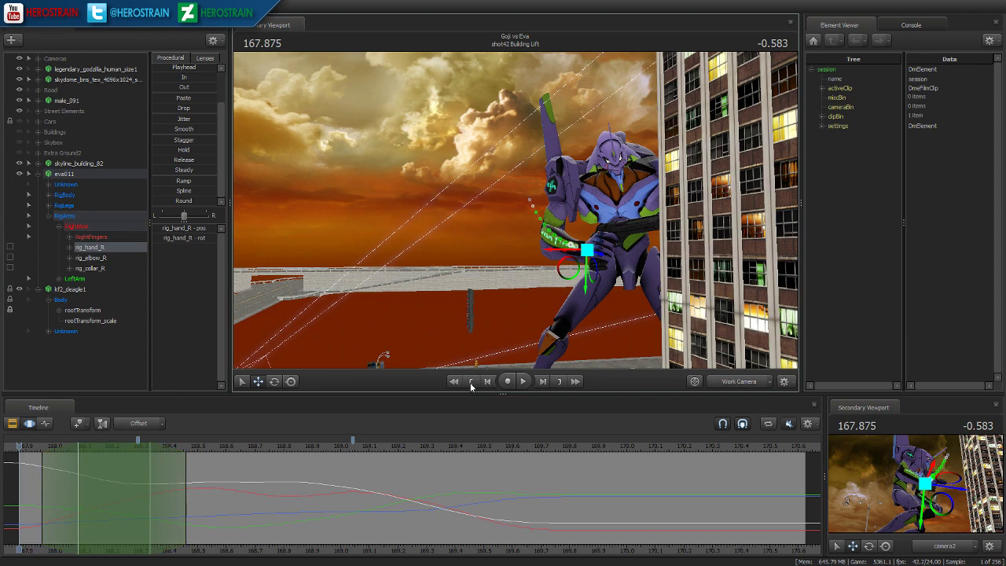
key(space)
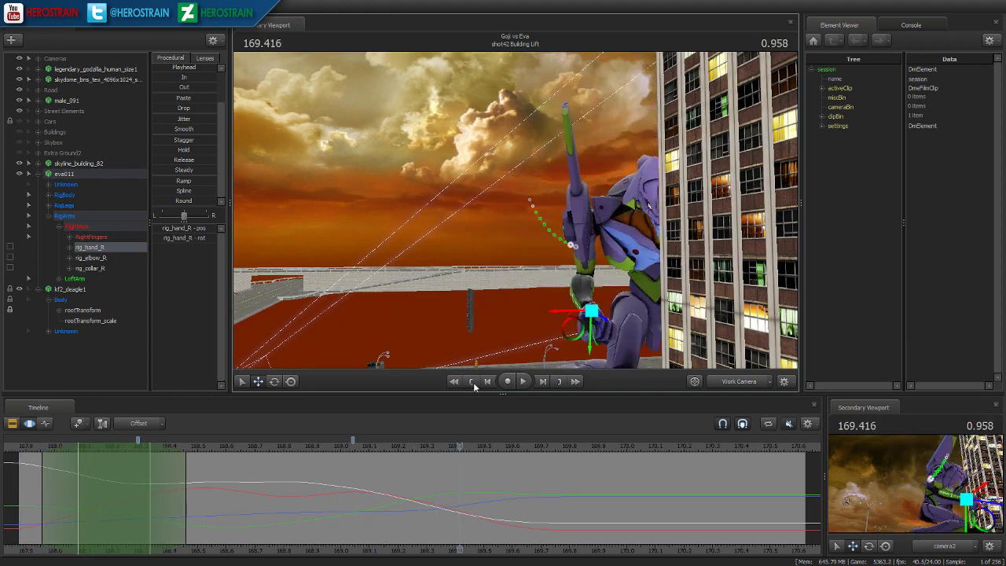
click(472, 382)
- Set a time selection from the shot's start to 168.291 and repose the right hand at 167.875
drag(57, 494, 32, 493)
shift+drag(32, 492, 13, 491)
shift+scroll(41, 491, up, 3)
shift+scroll(48, 494, up, 2)
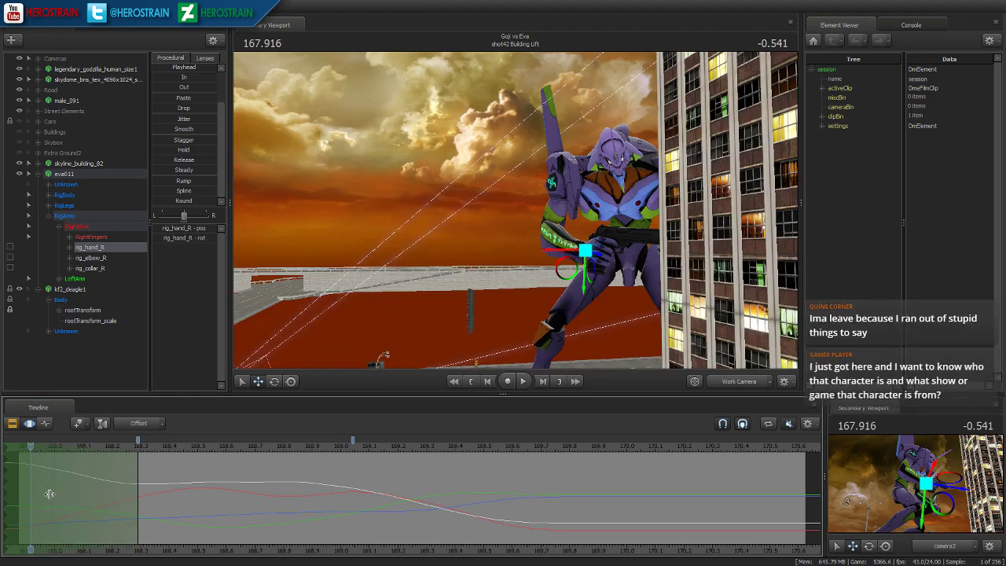
click(18, 446)
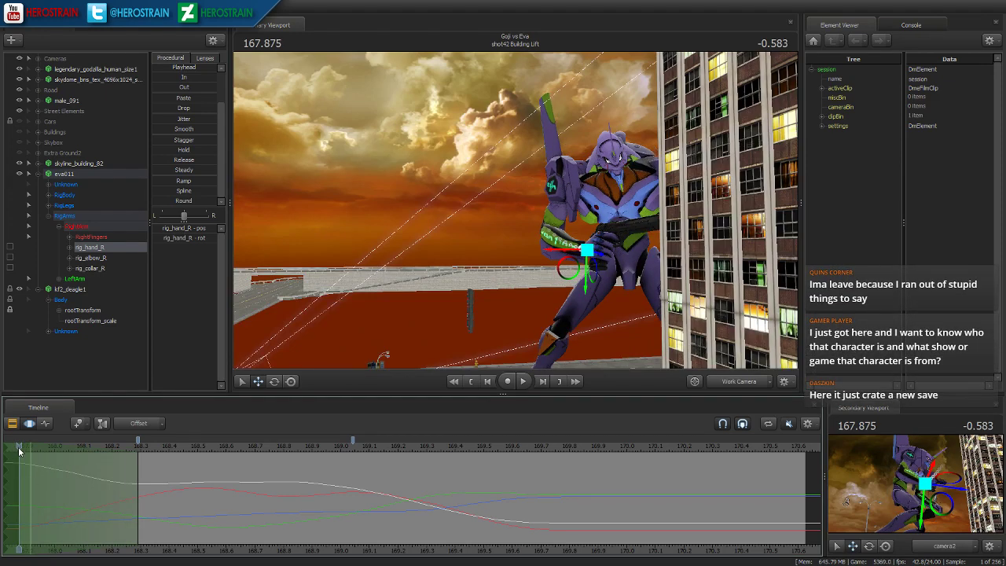
drag(374, 310, 308, 292)
drag(541, 266, 513, 339)
key(e)
key(w)
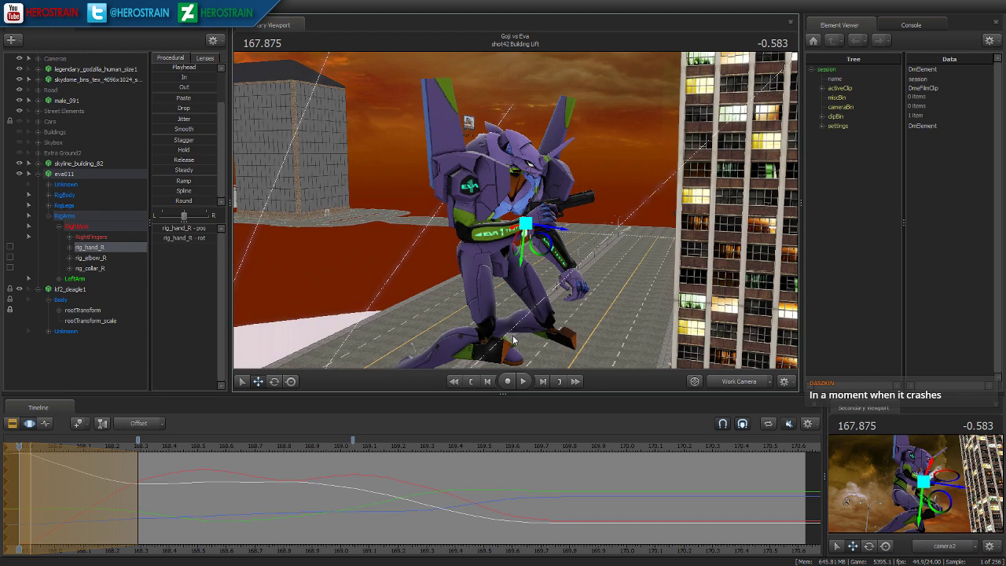
- Play the shot from different viewing angles and examine the pistol toss, including the hand's pose at 168.458
mouse_move(537, 312)
mouse_down()
mouse_move(507, 304)
mouse_move(528, 302)
mouse_move(546, 317)
mouse_up()
key(w)
key(s)
drag(516, 210, 511, 189)
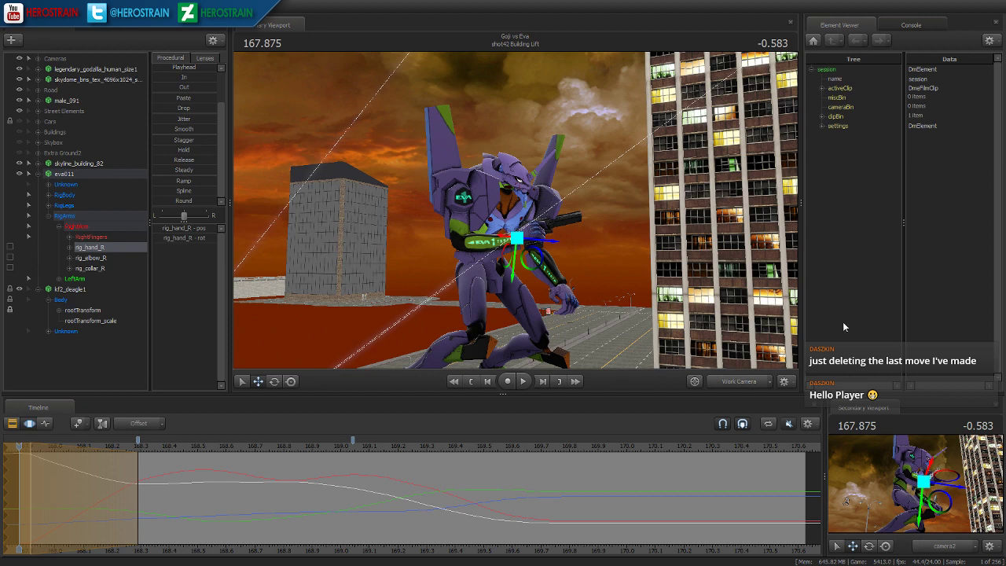
key(space)
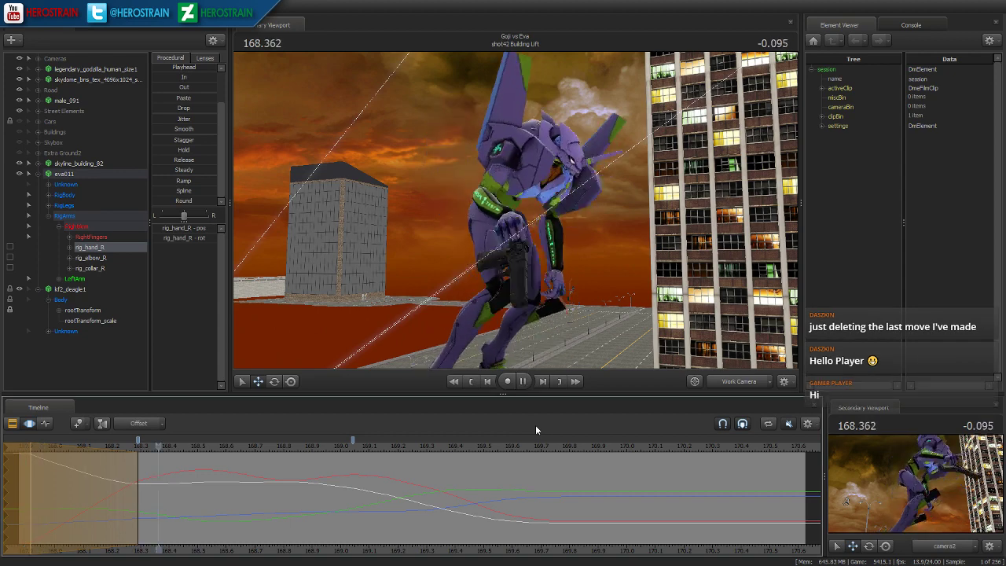
key(space)
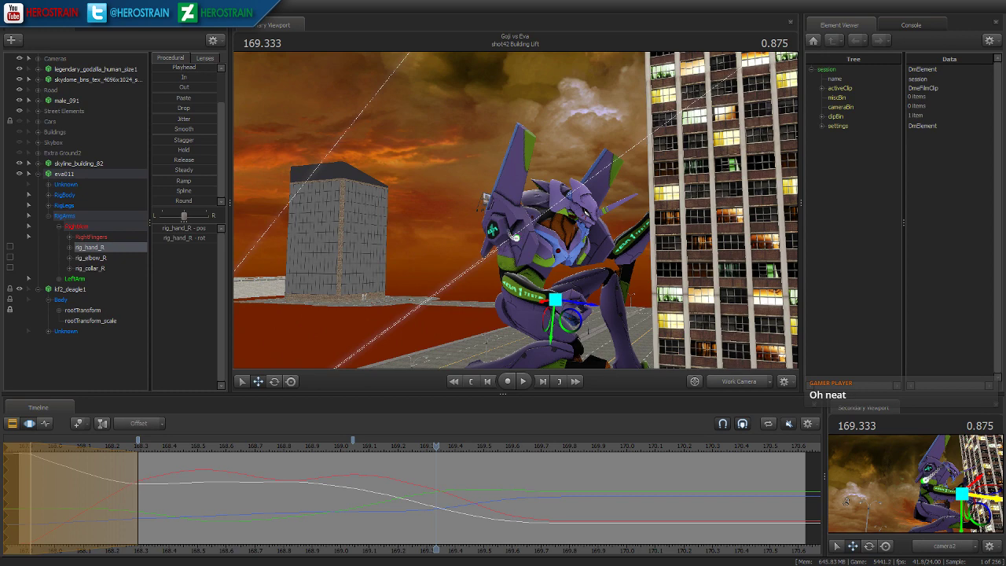
alt+drag(584, 221, 525, 232)
click(469, 382)
key(space)
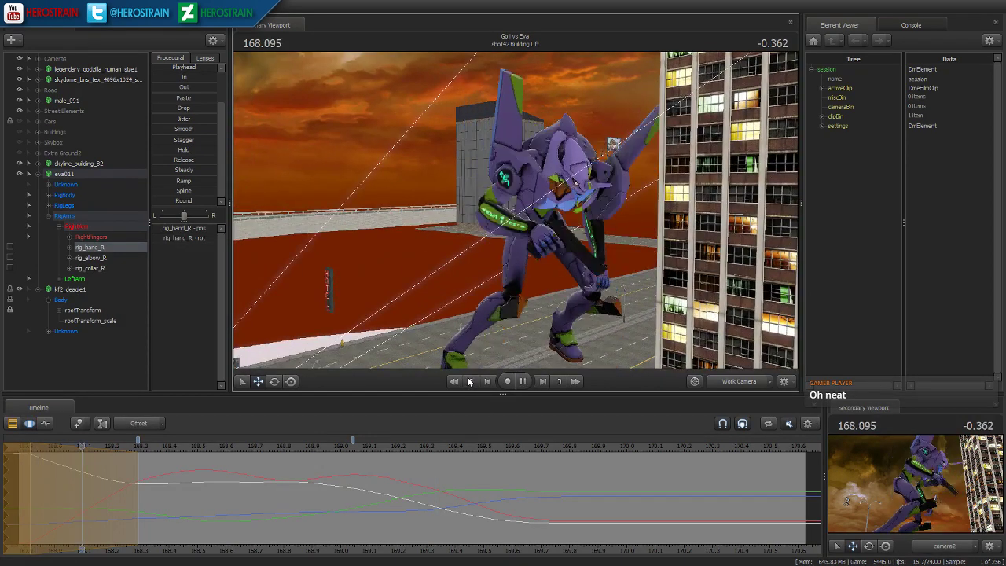
key(space)
drag(211, 451, 185, 464)
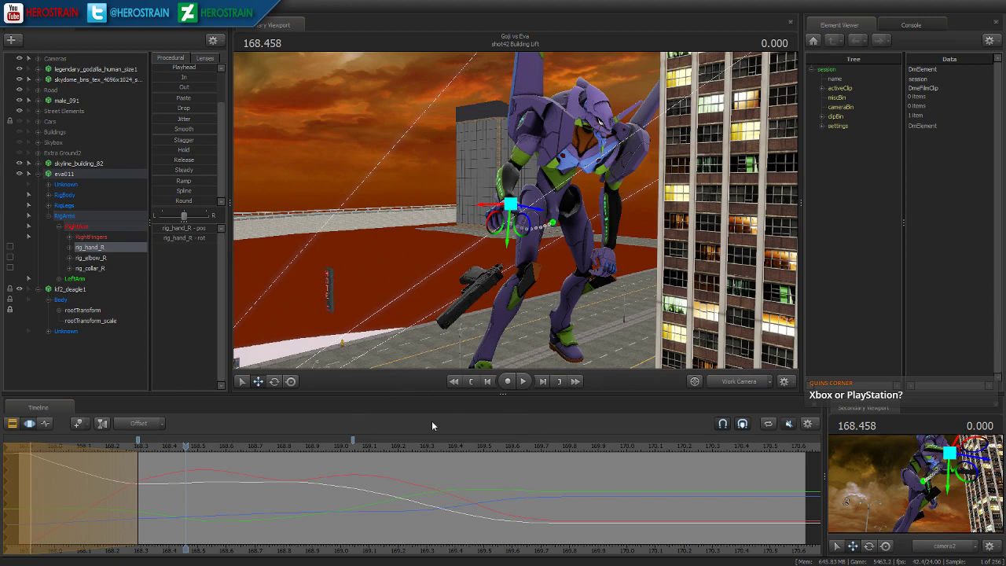
click(471, 381)
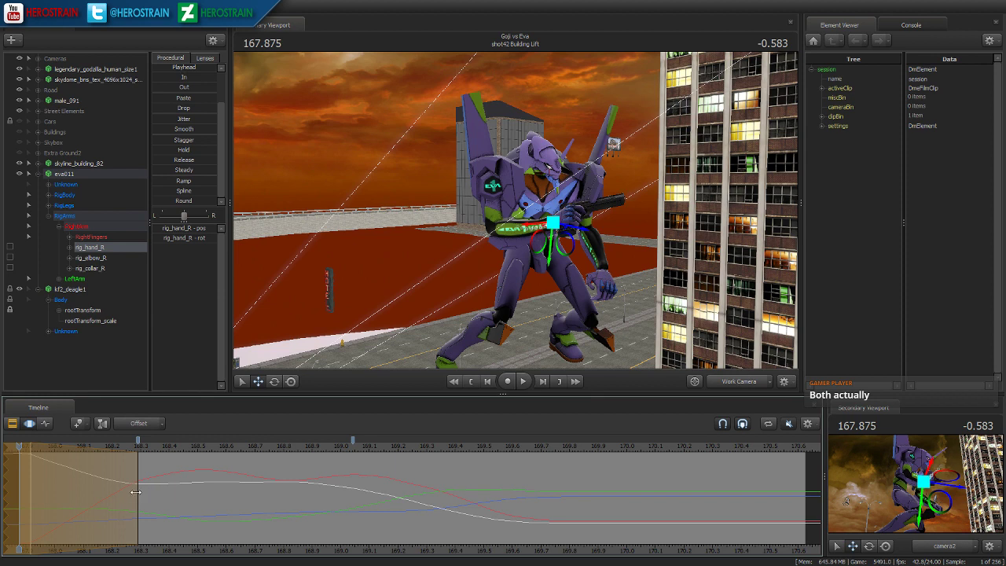
- Set a time selection of about 167.83 to 168.83 centred on 168.333, and reposition the right hand there
click(104, 486)
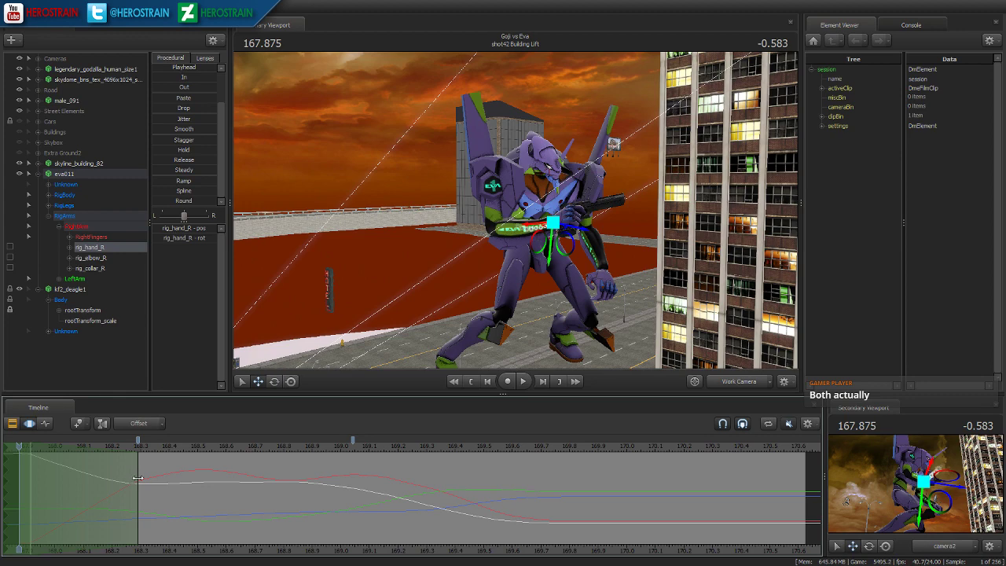
mouse_move(138, 478)
mouse_down()
mouse_move(247, 471)
mouse_move(26, 481)
mouse_move(191, 503)
mouse_move(135, 498)
mouse_move(149, 497)
mouse_up()
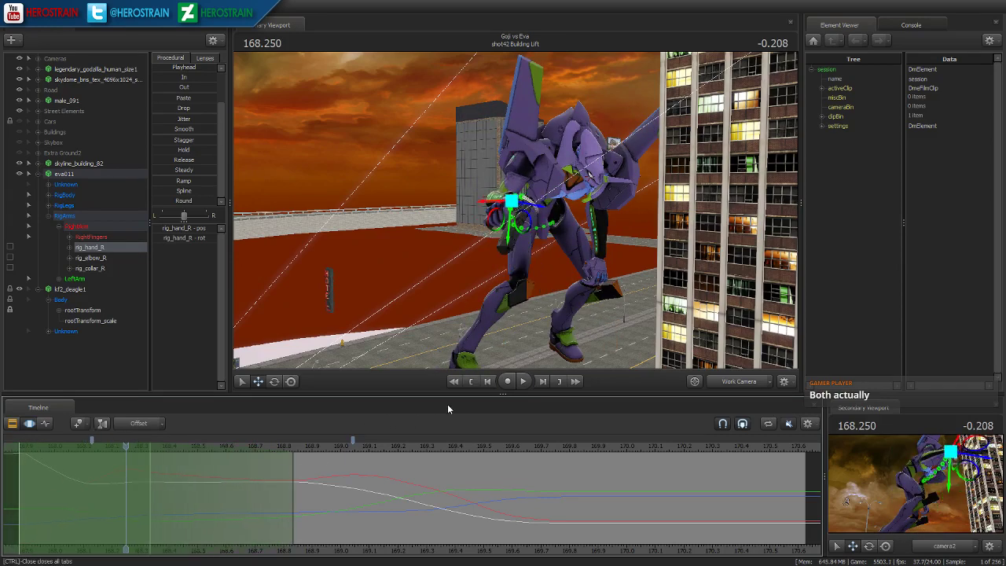
key(space)
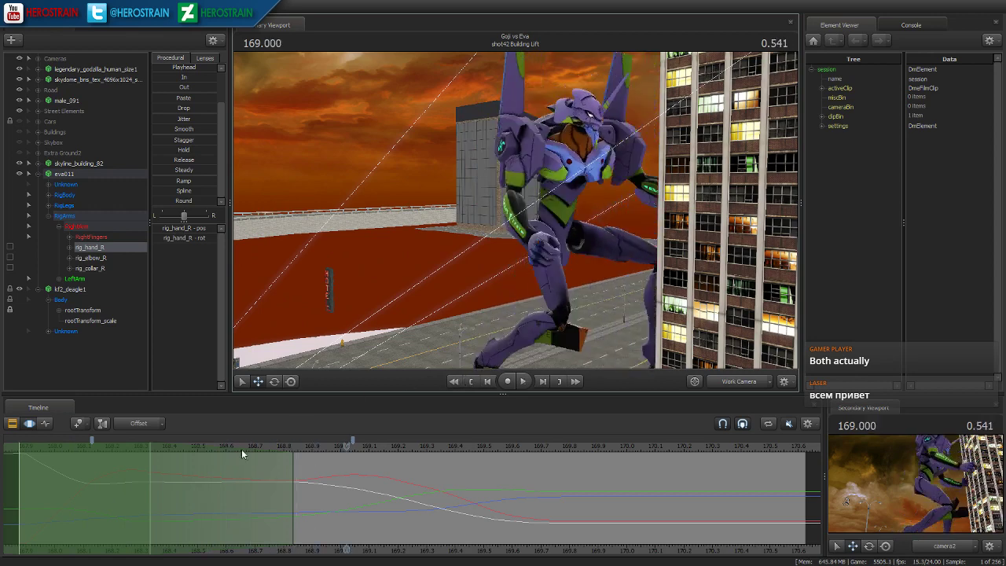
drag(76, 512, 145, 496)
shift+click(145, 496)
shift+scroll(144, 497, up, 3)
shift+scroll(145, 496, up, 3)
mouse_move(285, 492)
mouse_down()
mouse_move(271, 492)
mouse_move(293, 492)
mouse_up()
alt+drag(515, 220, 424, 236)
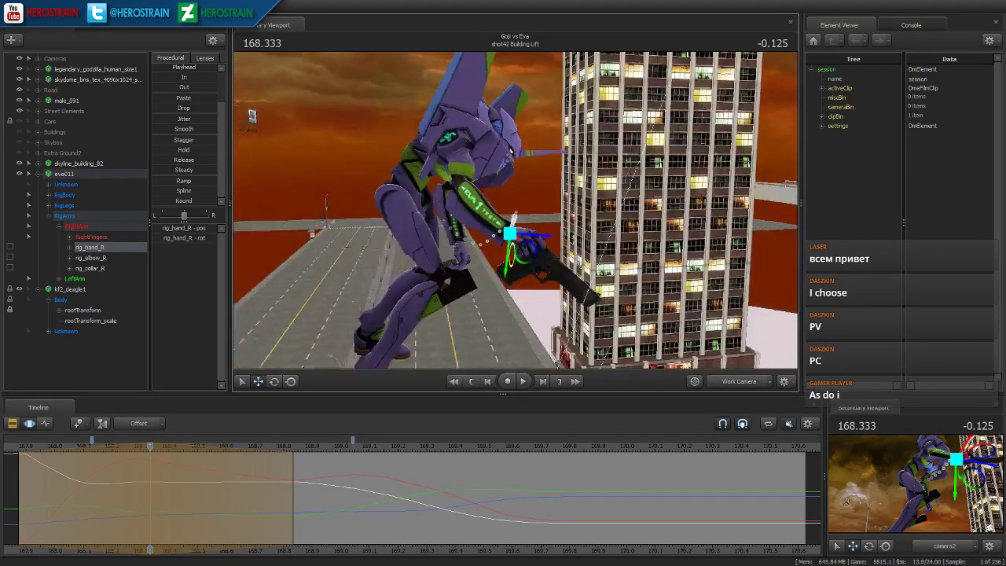
- Play the shot from the side and the front to check the right hand's throwing arc
click(471, 380)
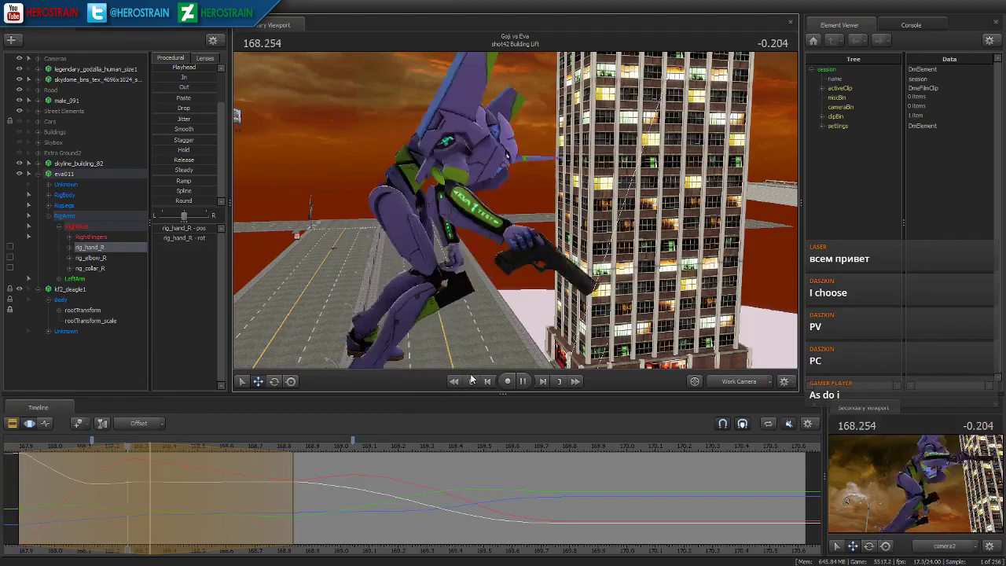
key(space)
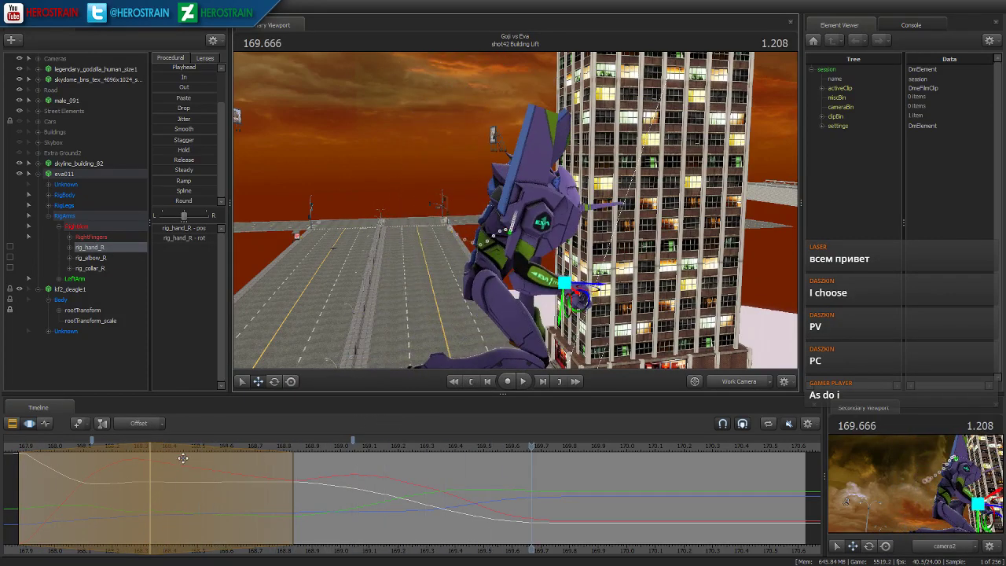
drag(467, 283, 516, 203)
key(space)
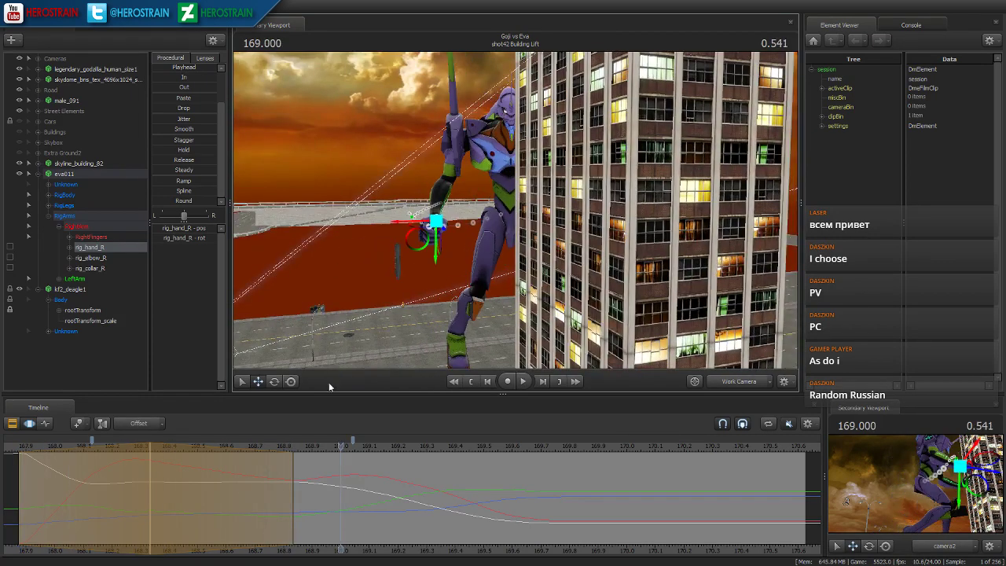
- Set a time selection of about 168.29 to 169.04 and reposition the right hand at 168.833
mouse_move(164, 506)
mouse_down()
mouse_move(191, 494)
mouse_move(371, 501)
mouse_up()
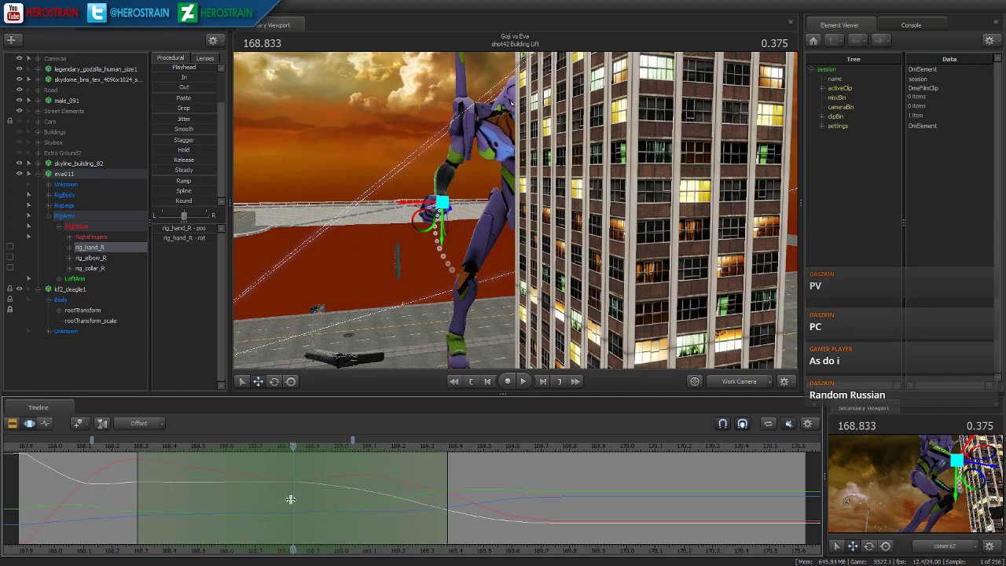
drag(449, 501, 353, 501)
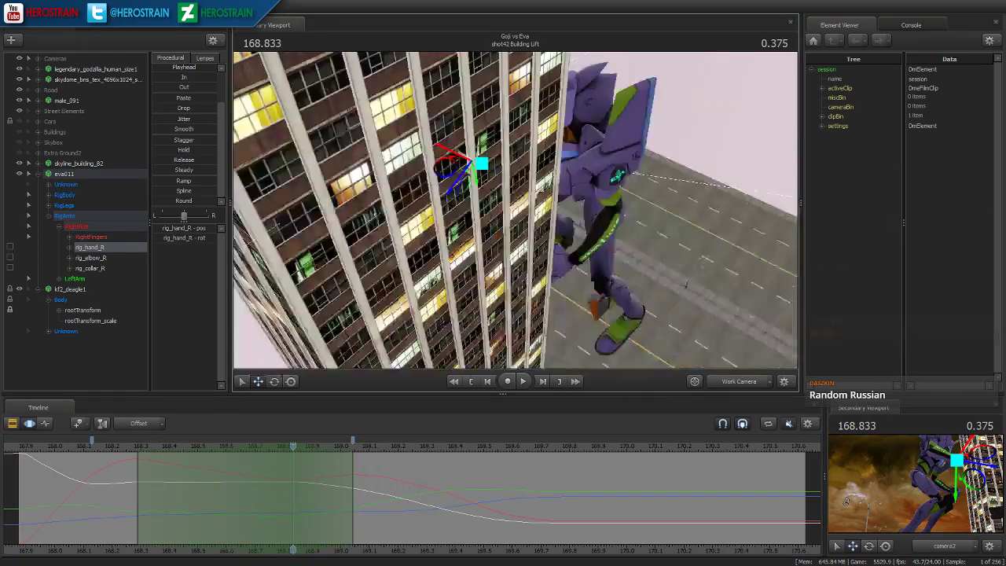
drag(515, 210, 460, 196)
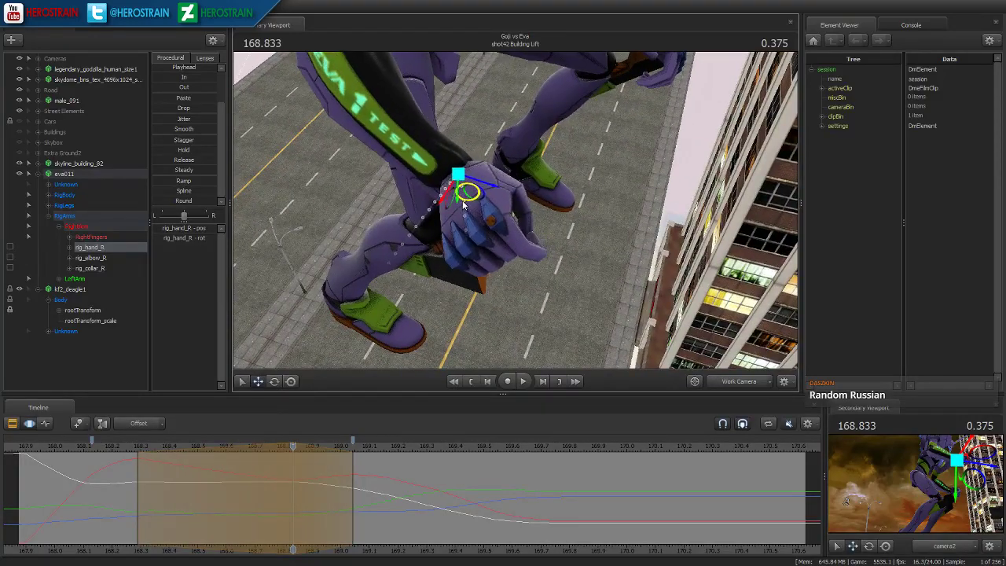
- Set a time selection of about 168.13 to 168.96 and reposition the right hand at 168.541
click(119, 480)
drag(124, 480, 210, 480)
drag(418, 226, 516, 214)
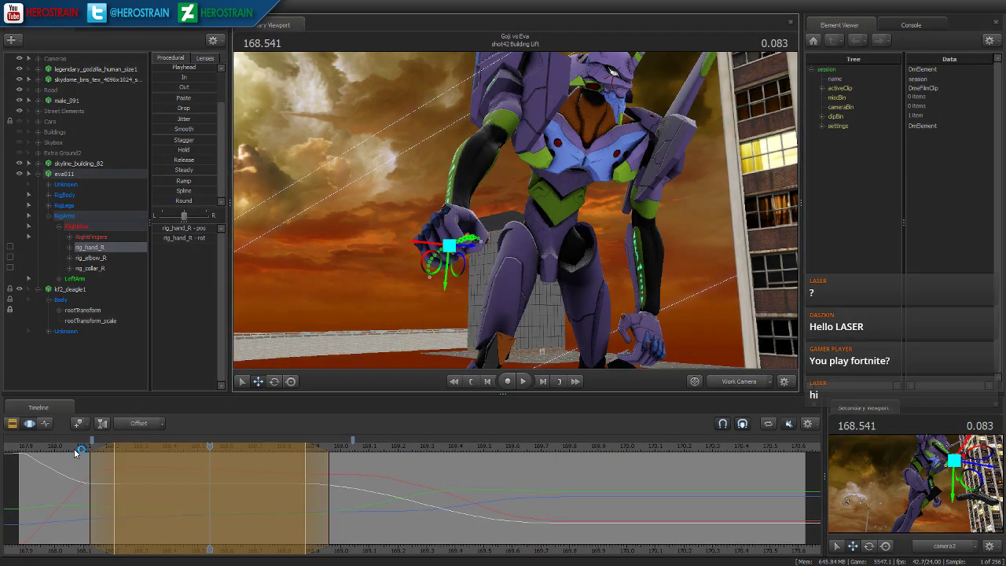
click(75, 451)
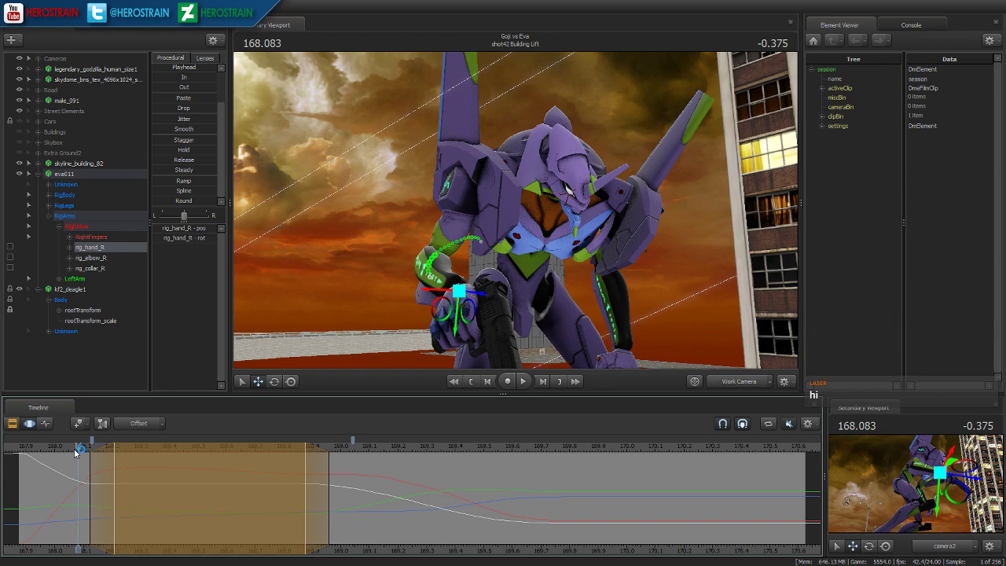
click(169, 473)
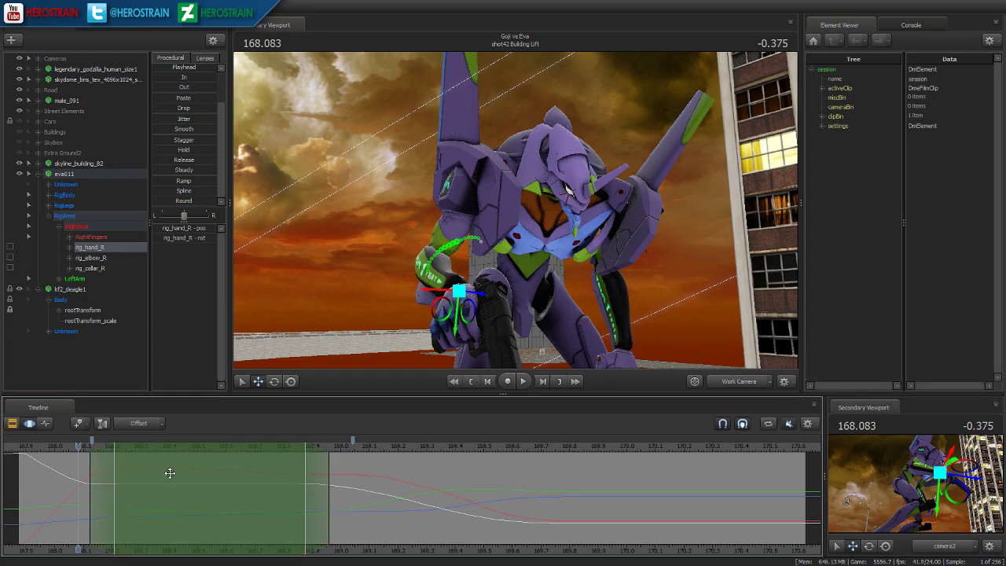
- Play the shot from its start and examine the hand and pistol at 168.208
click(474, 382)
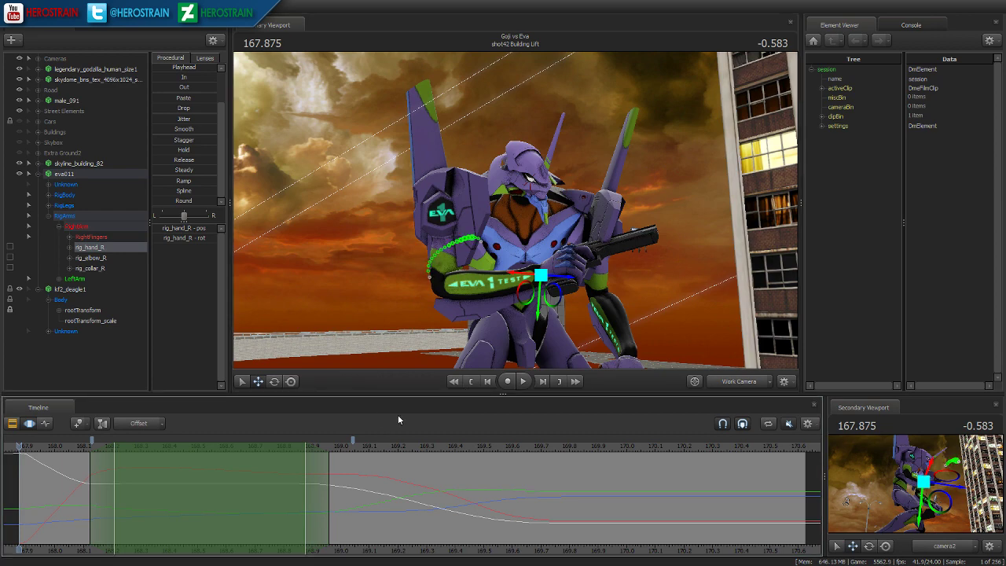
key(space)
drag(52, 448, 110, 450)
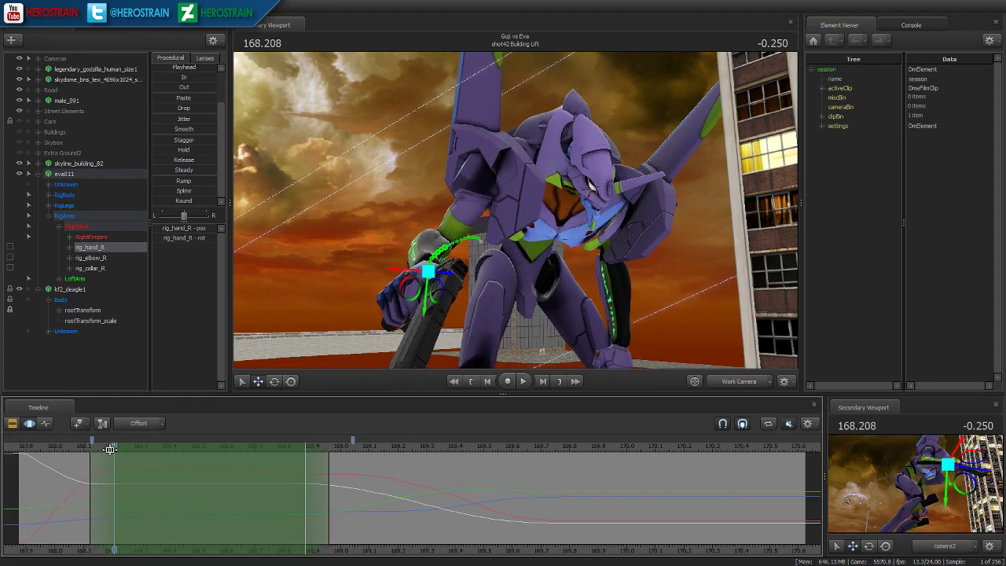
- Shift the whole animation of the kf2_deagle1 rootTransform about 0.125 seconds earlier, and play the shot to check it
click(82, 310)
click(192, 487)
key(Escape)
drag(218, 484, 199, 480)
key(space)
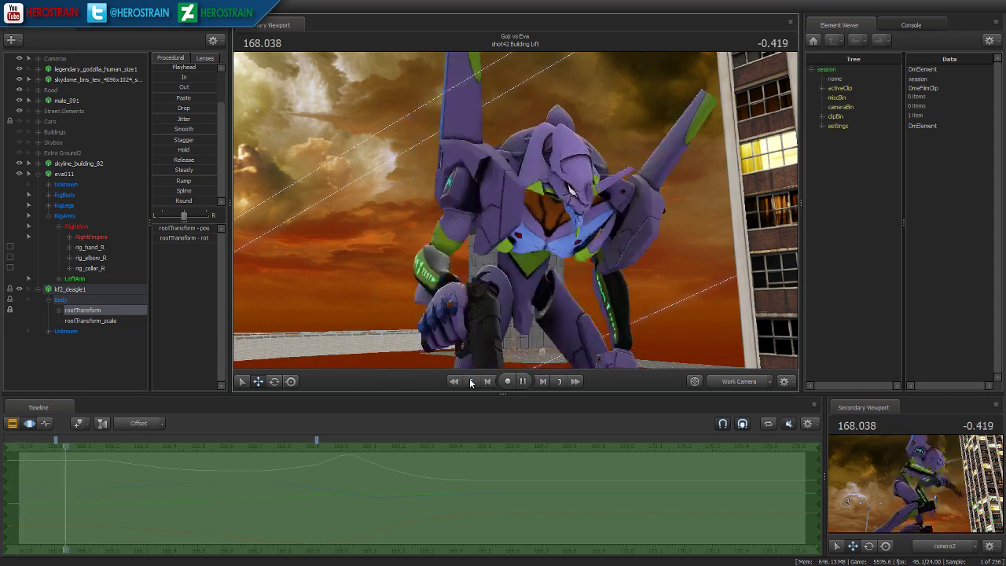
key(space)
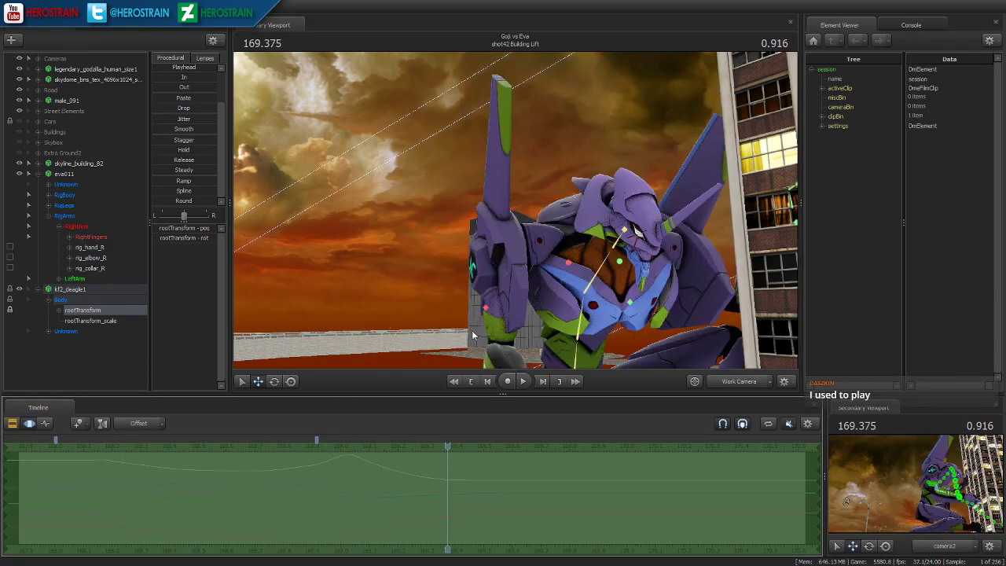
- Reposition rig_hand_R at 168.625 within a time selection of about 168.13 to 169.13, with its hold ending near 168.79
click(91, 247)
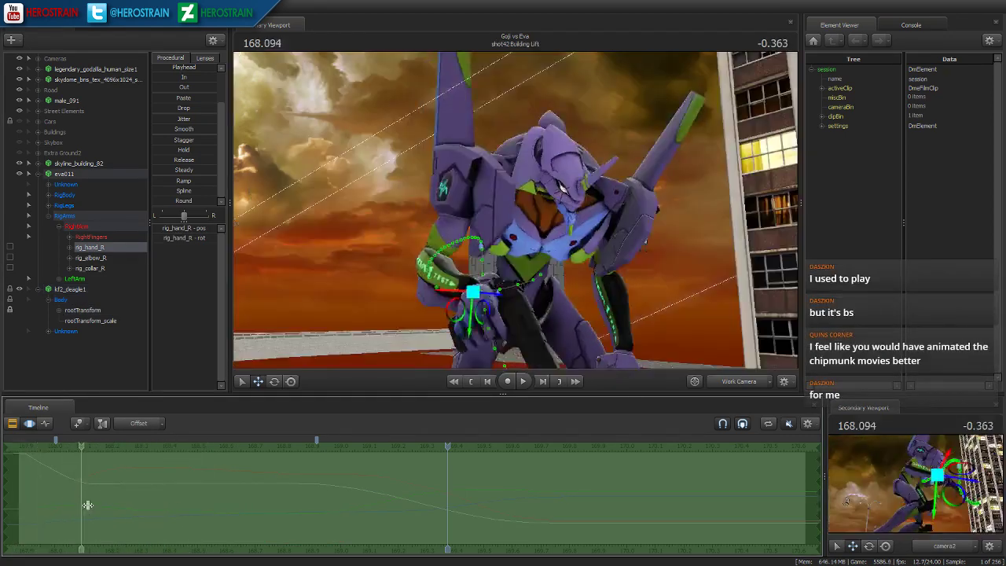
drag(151, 503, 316, 500)
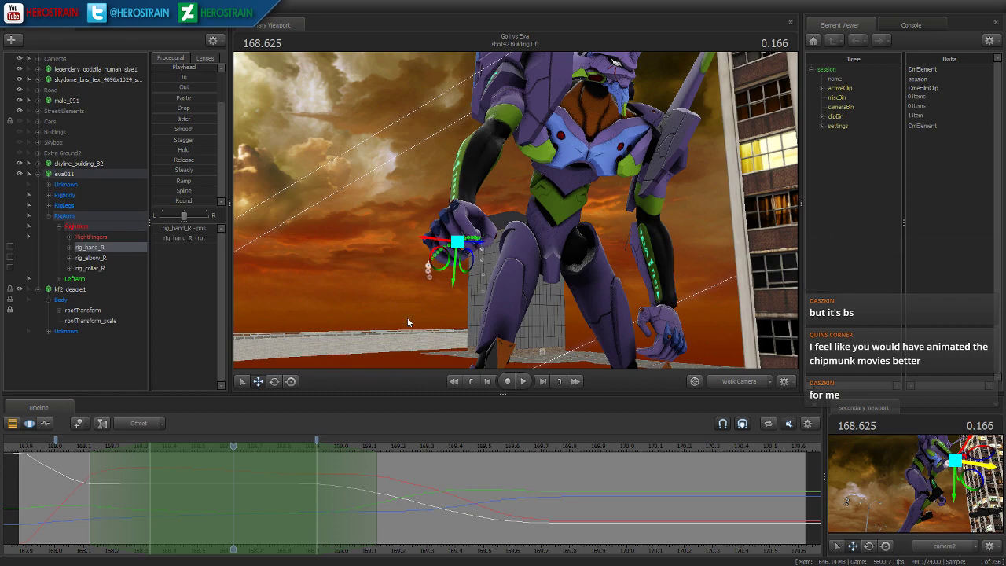
alt+drag(366, 279, 508, 223)
drag(445, 263, 469, 223)
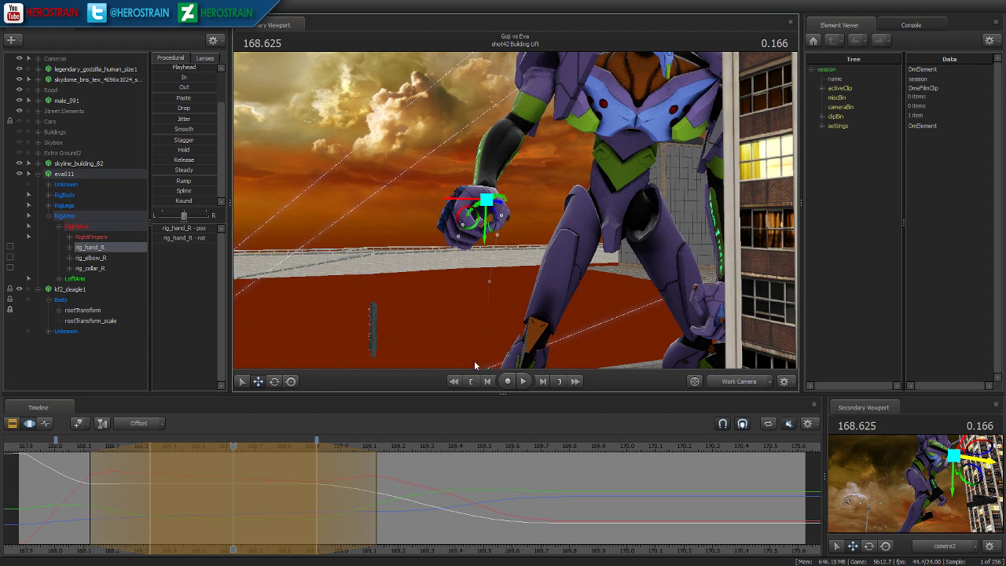
drag(314, 496, 277, 493)
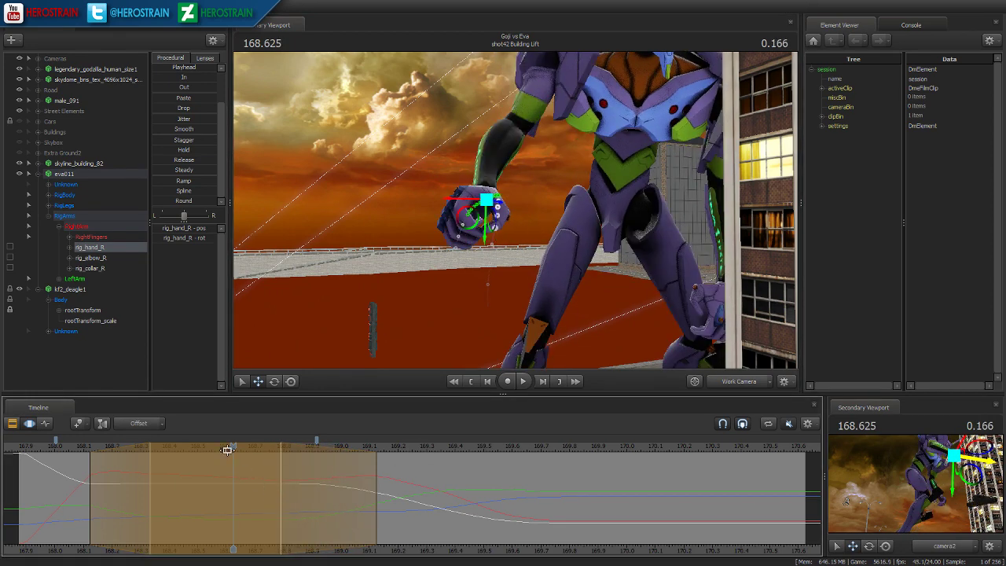
- Smooth the right hand's motion over a time selection of about 168.08 to 169.17, and play the shot to check it
drag(230, 446, 84, 493)
drag(183, 135, 218, 136)
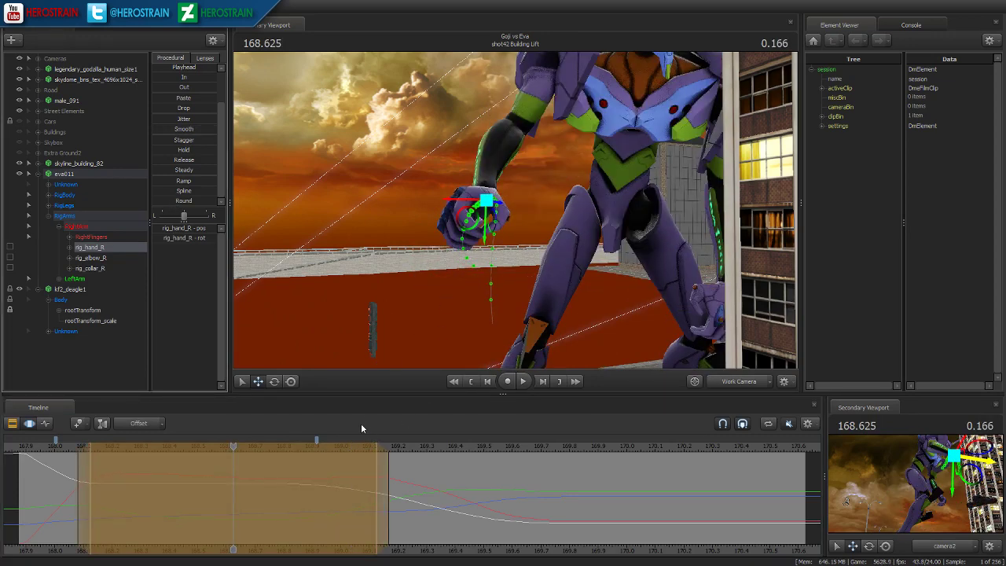
click(454, 382)
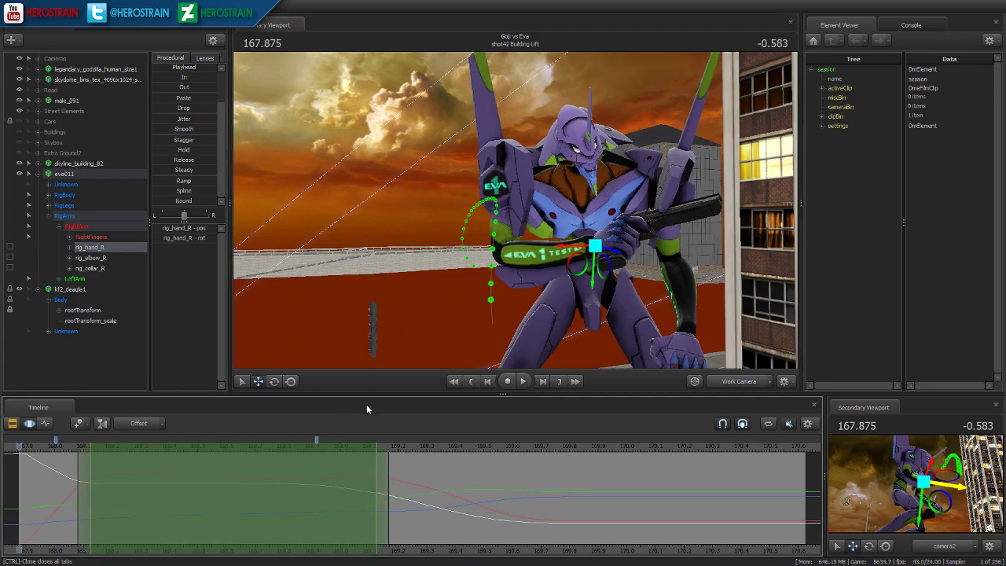
key(space)
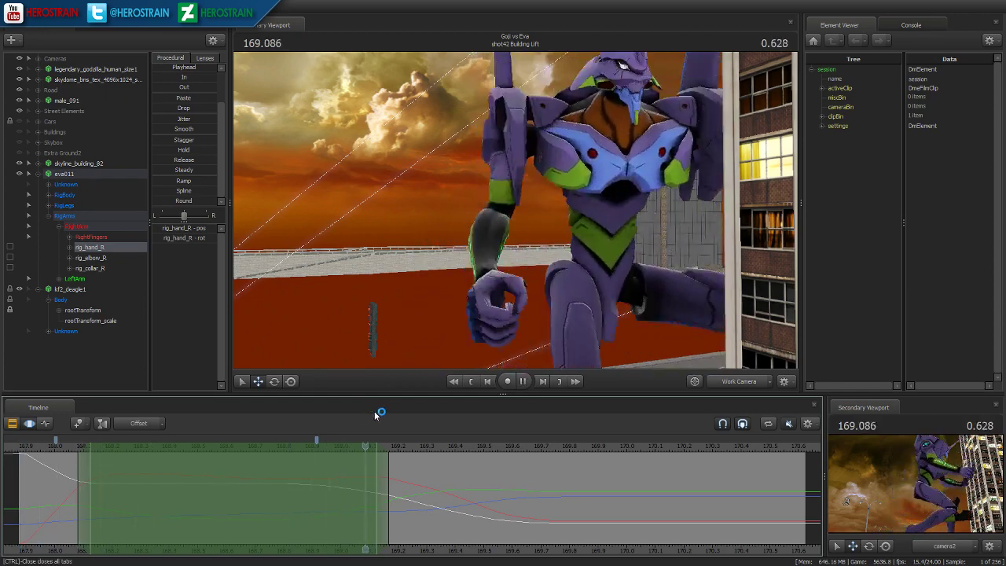
drag(181, 479, 488, 479)
key(space)
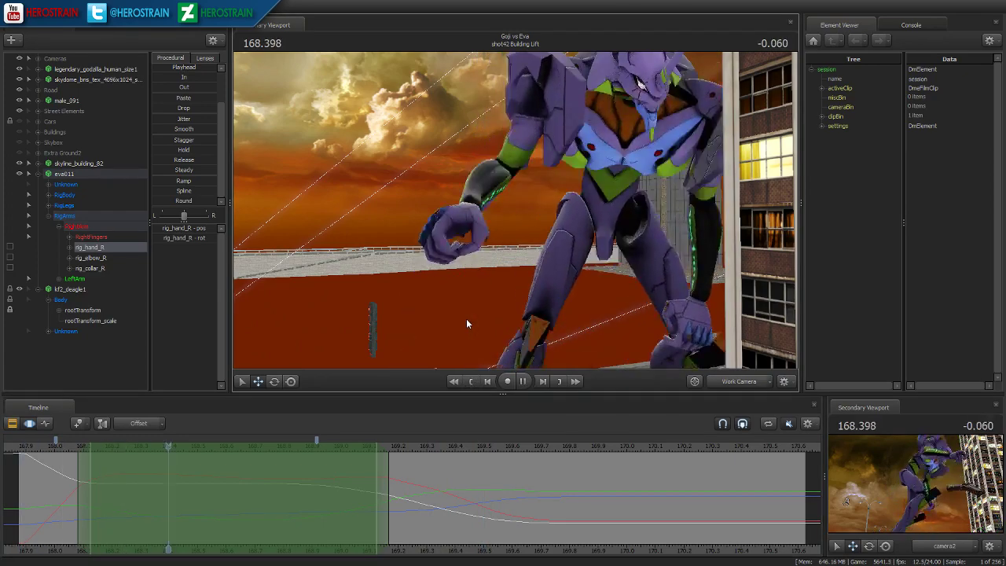
key(space)
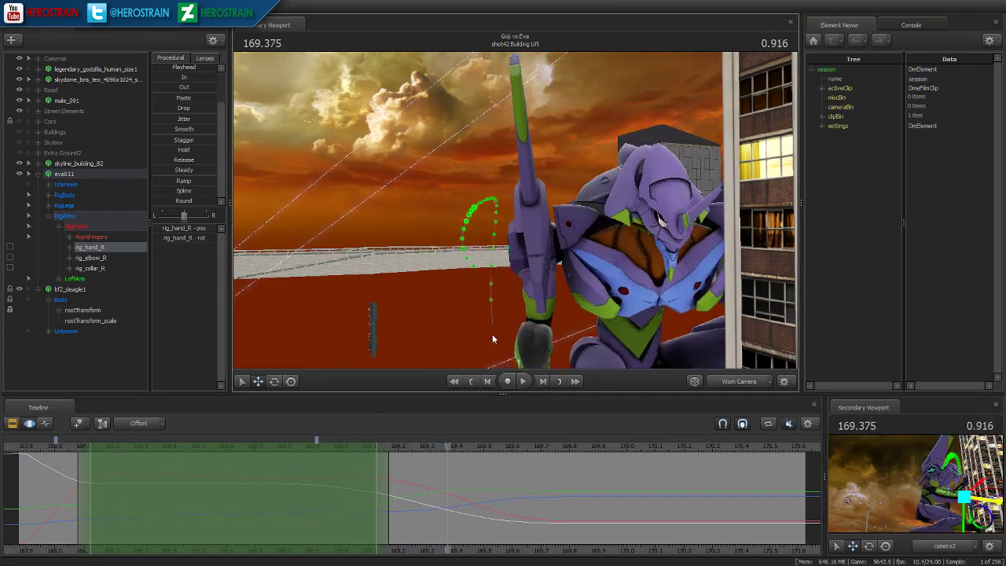
- Switch the primary viewport to camera2 and play the shot from its start
click(470, 382)
click(761, 381)
key(space)
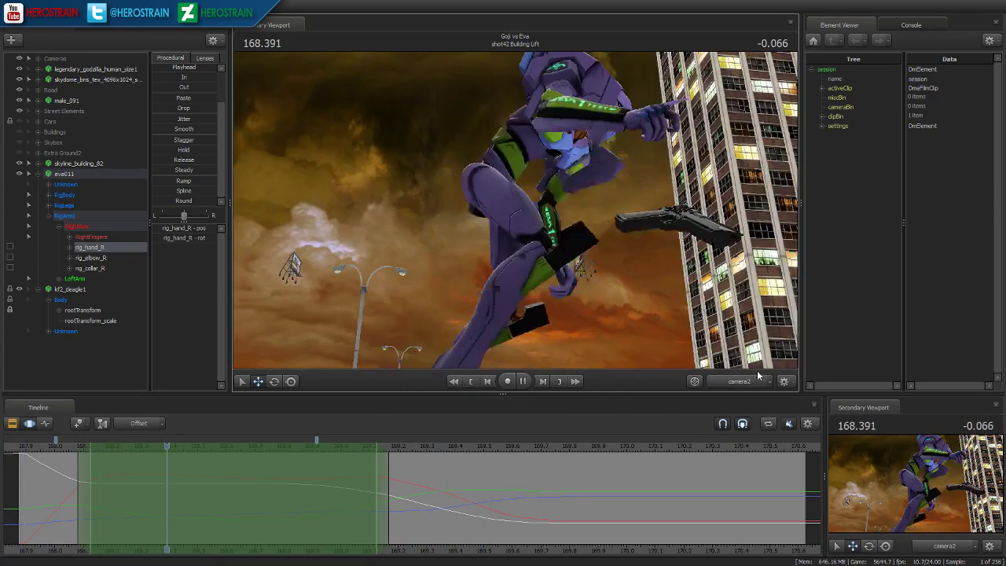
key(space)
- Switch the primary viewport to the work camera and reposition rig_hand_R at 168.125 within a time selection of about 167.96 to 168.29
drag(65, 445, 88, 465)
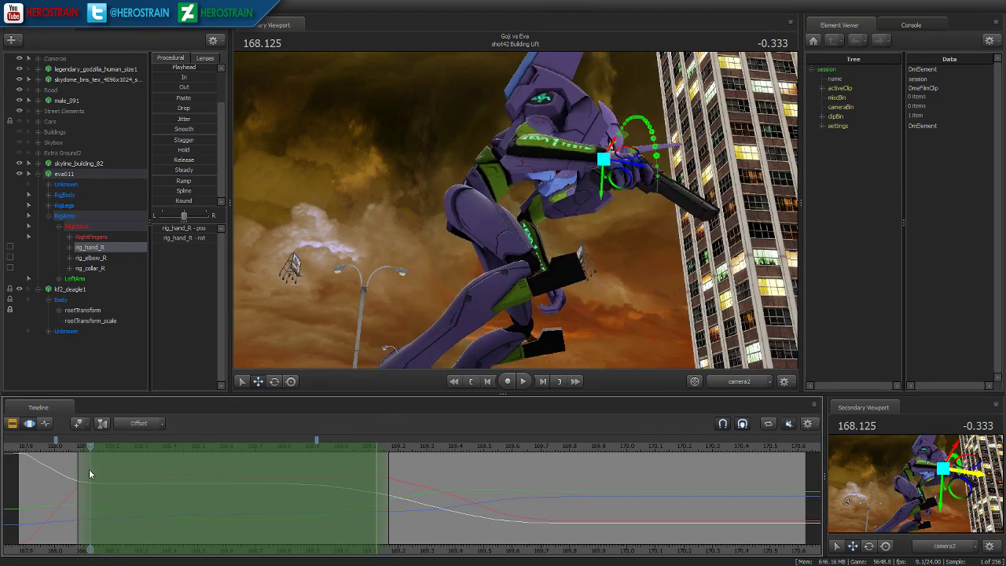
shift+click(95, 468)
shift+scroll(95, 469, up, 5)
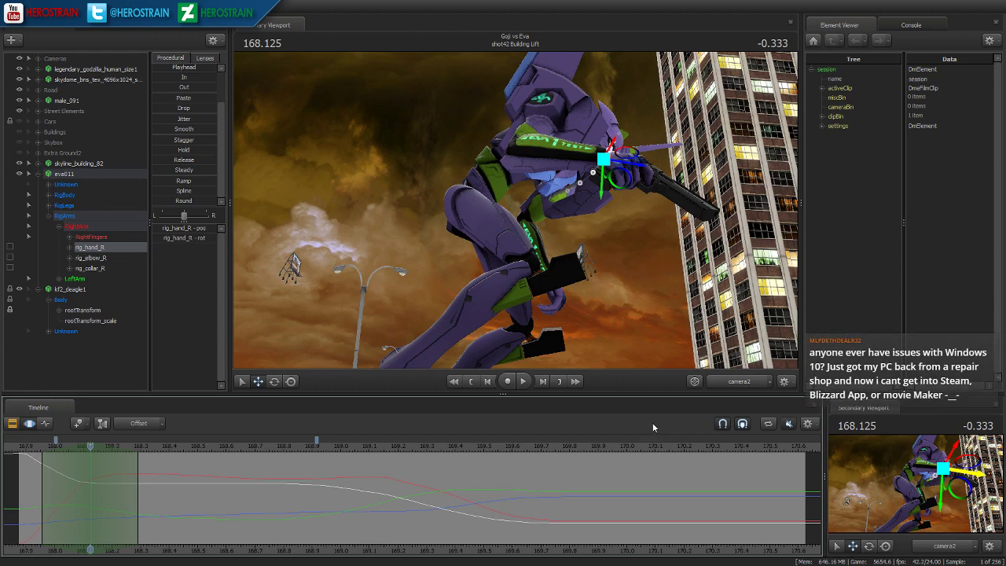
click(739, 382)
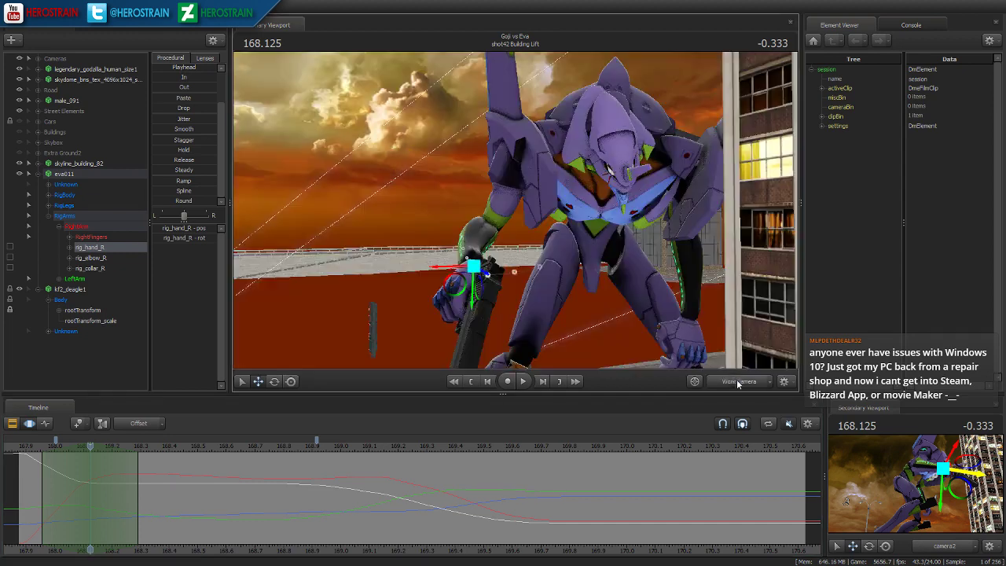
alt+drag(532, 252, 472, 281)
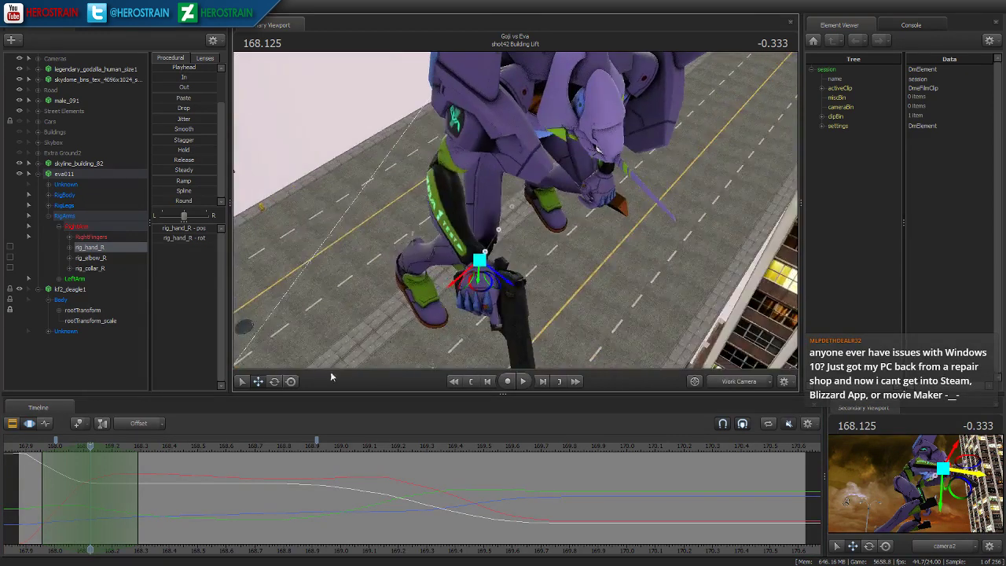
drag(26, 452, 91, 458)
drag(479, 284, 520, 211)
key(e)
key(space)
key(space)
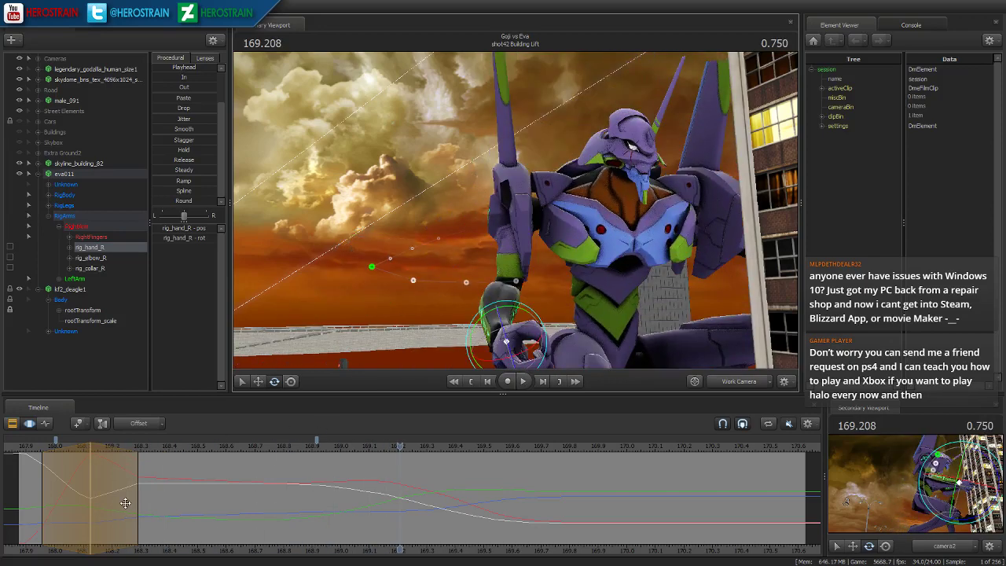
- Extend the end of the time selection to about 168.42 and play the shot to check the right hand's swing
key(space)
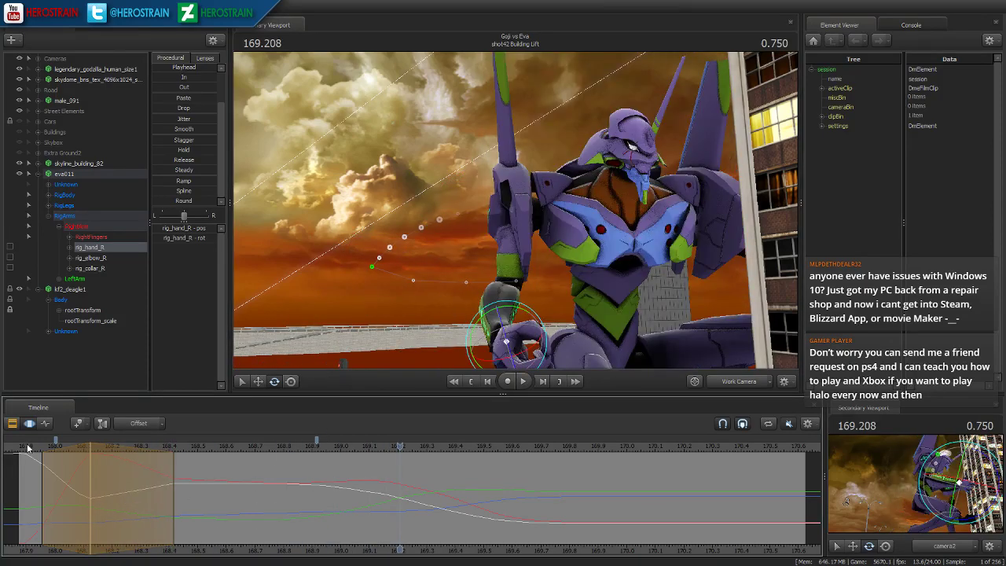
click(23, 453)
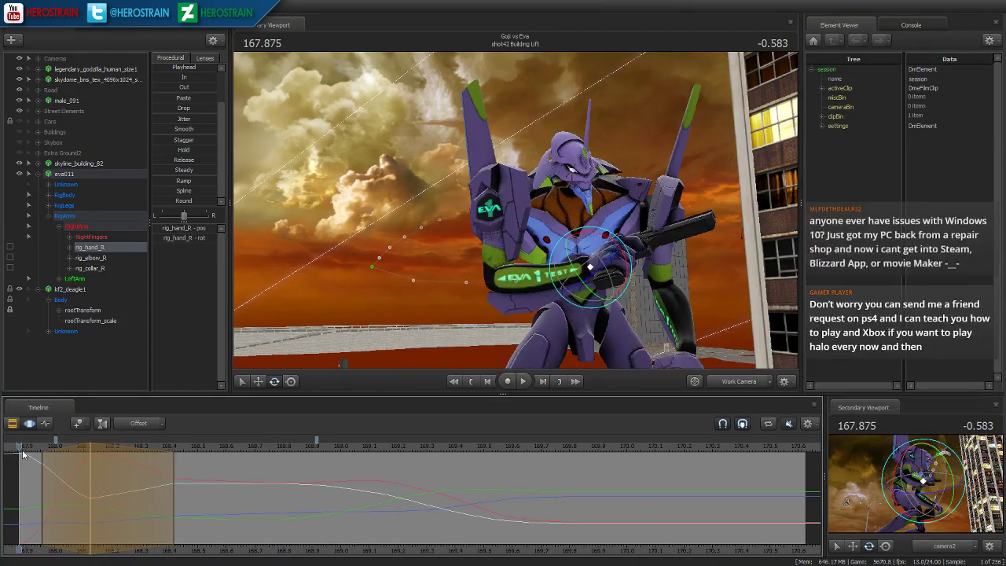
key(space)
key(space)
drag(49, 460, 94, 463)
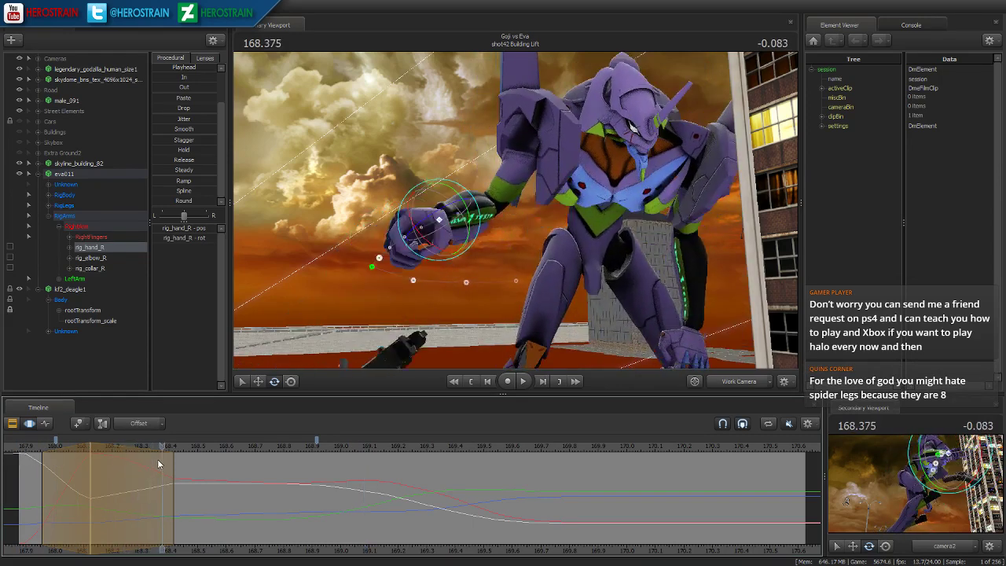
- Rotate and move rig_hand_R again at 168.125 so the arm swings the pistol outward and down from the body
key(e)
drag(360, 290, 364, 314)
key(w)
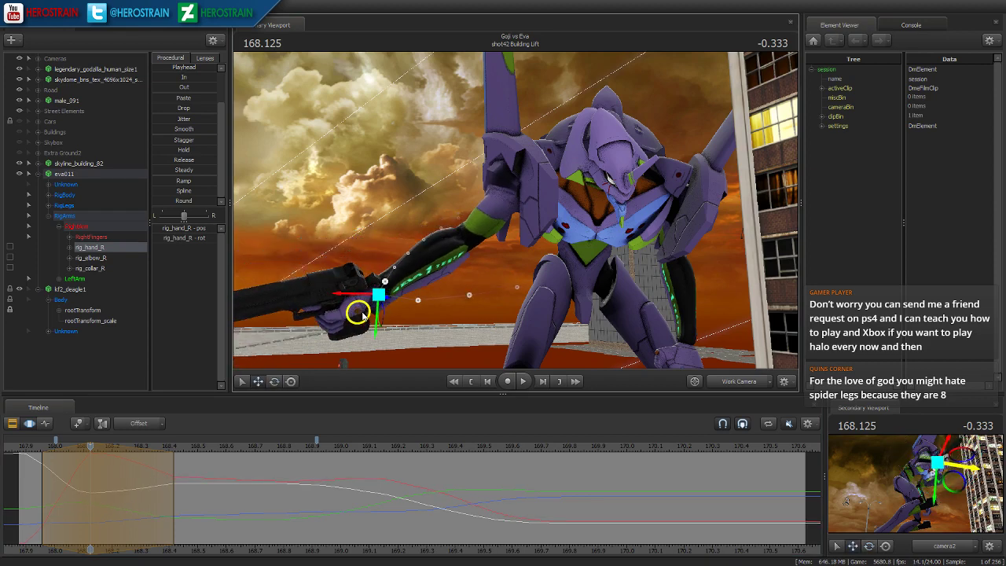
drag(431, 271, 334, 267)
key(e)
drag(459, 316, 474, 311)
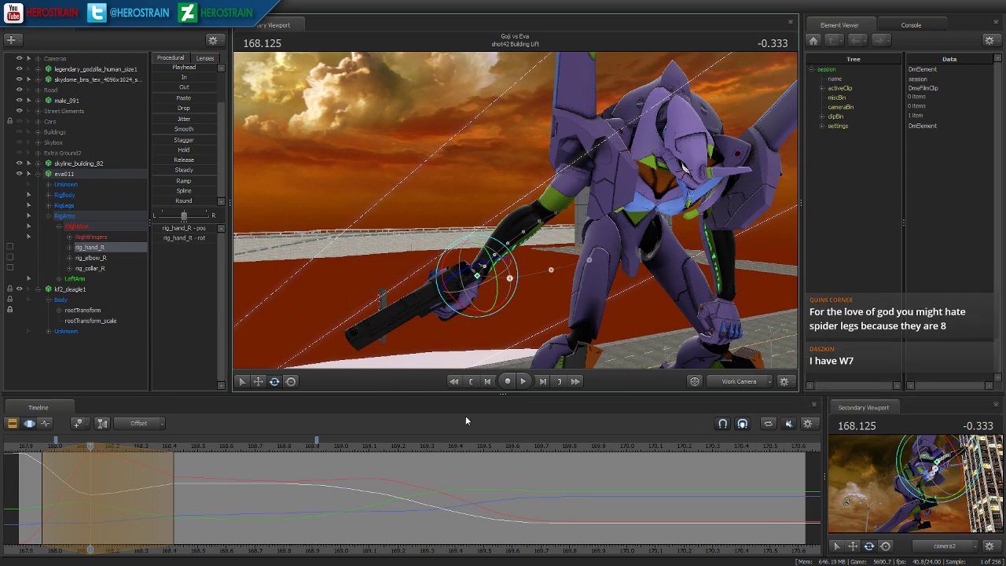
- Extend the start of the hand's time selection back to about 167.92 and play the shot from its start
click(470, 382)
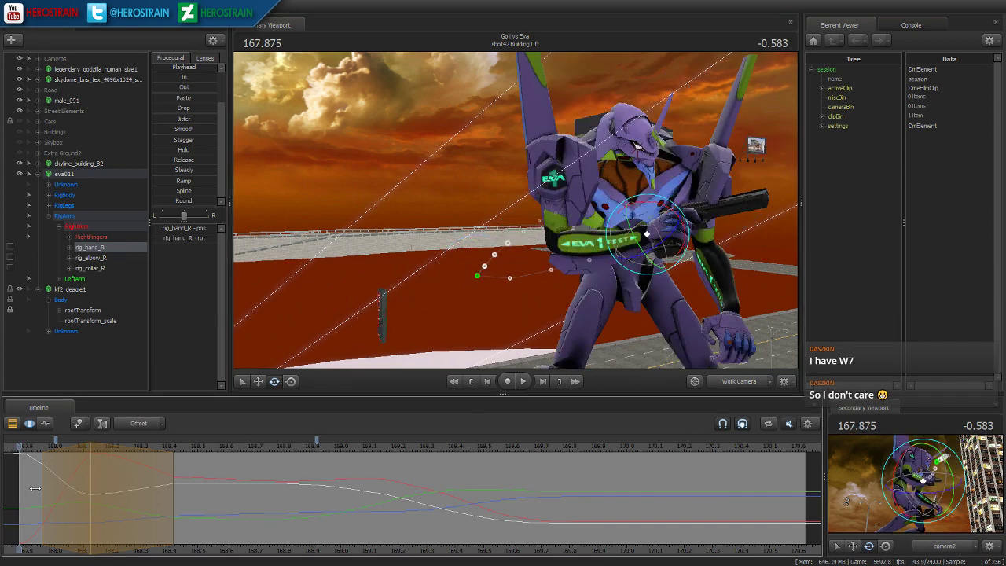
drag(41, 484, 32, 483)
key(space)
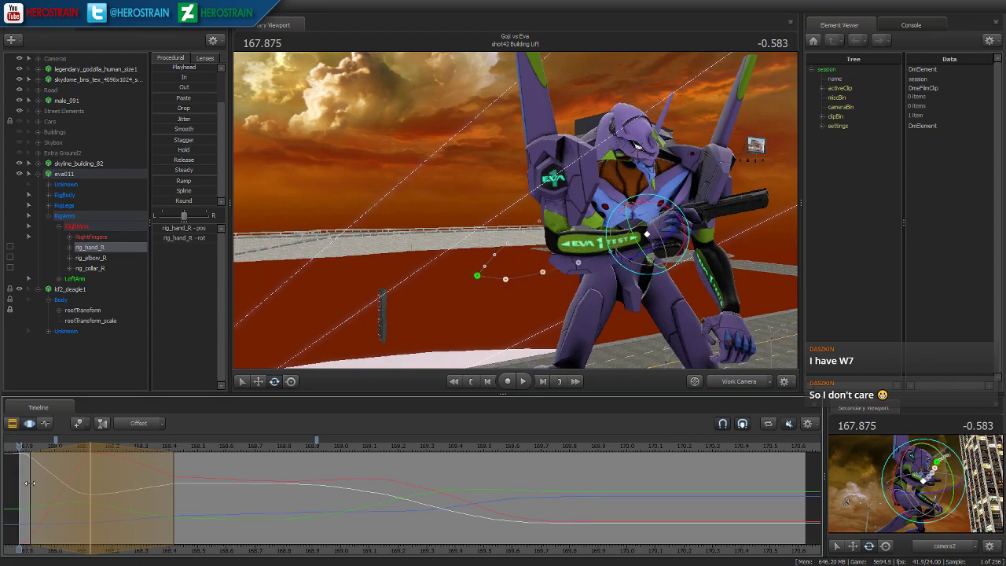
drag(27, 452, 117, 451)
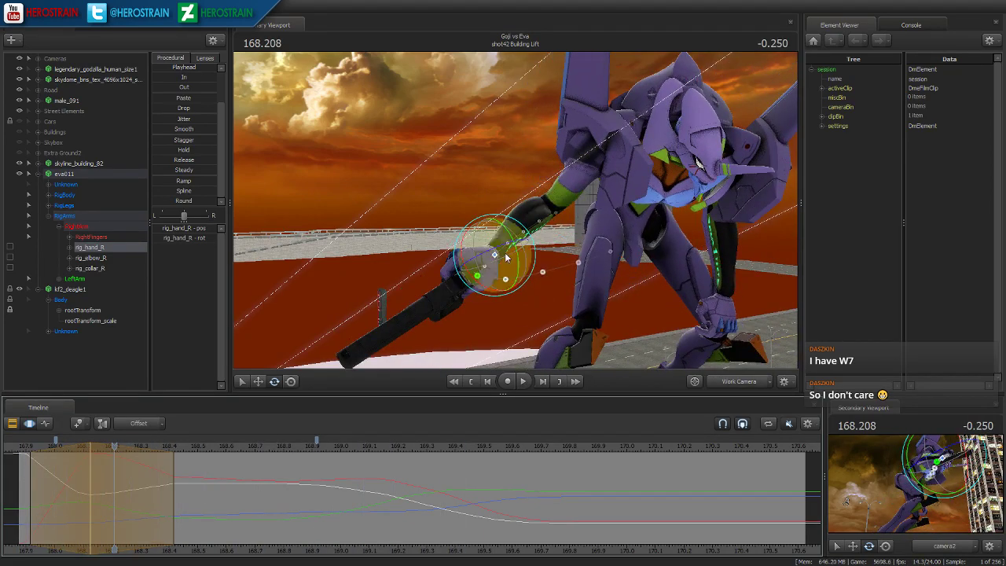
- Rotate rig_collar_R at 168.000 within a time selection of about 167.88 to 168.21, and play the shot to check it
click(635, 146)
drag(71, 488, 118, 486)
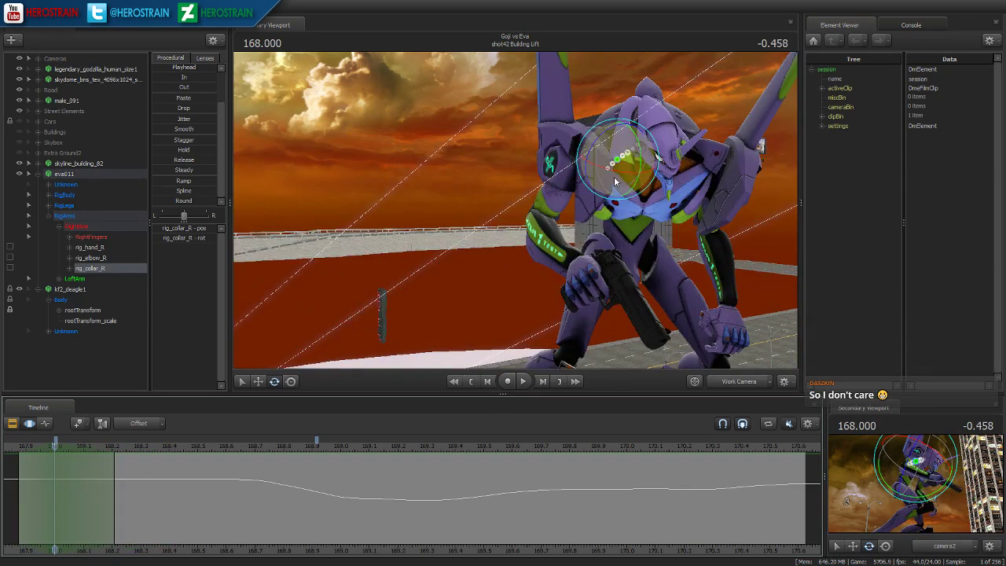
drag(618, 177, 624, 178)
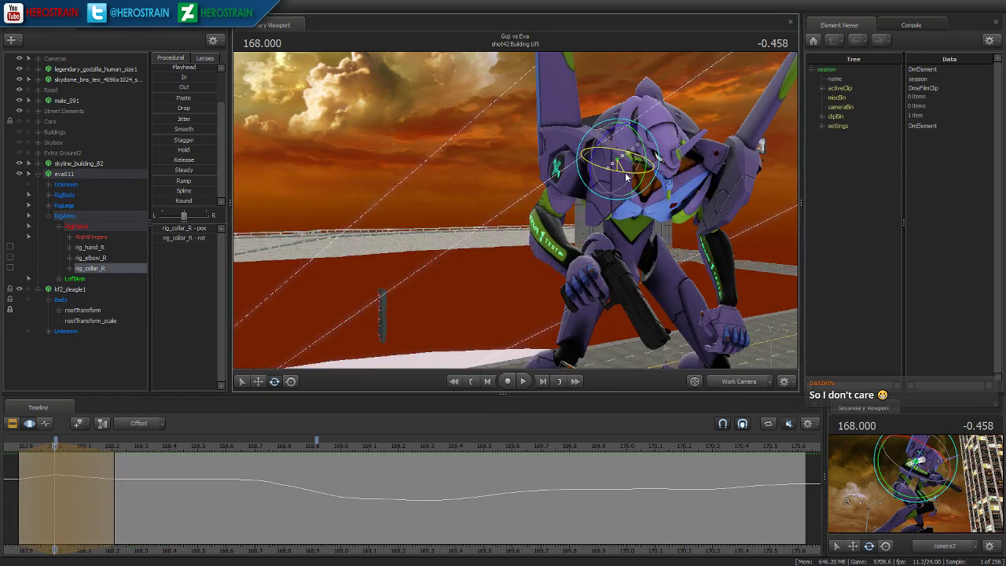
click(472, 382)
click(522, 381)
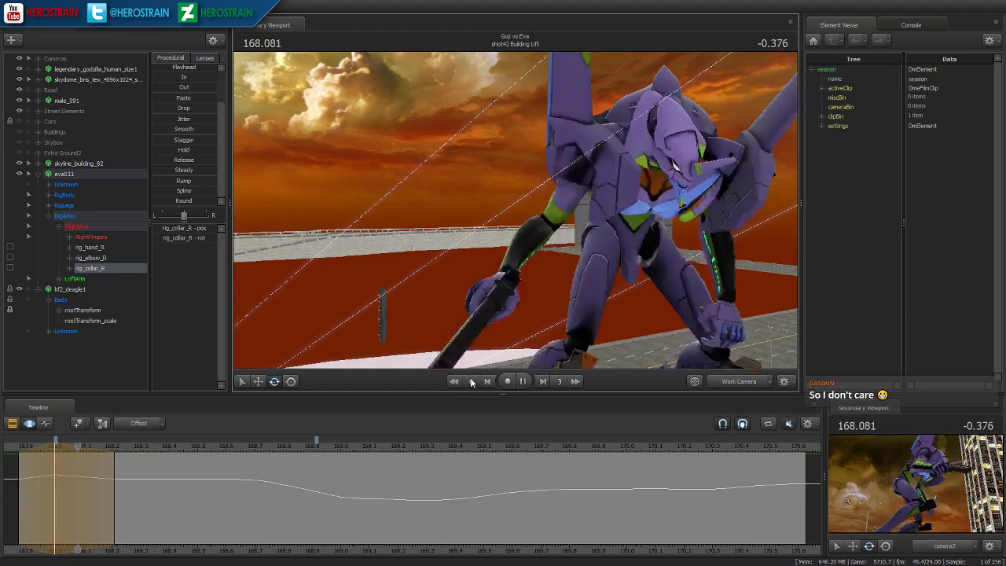
- Rotate rig_collar_R at 168.208 within a time selection of about 168.00 to 168.50, and play the shot to check it
drag(116, 504, 198, 504)
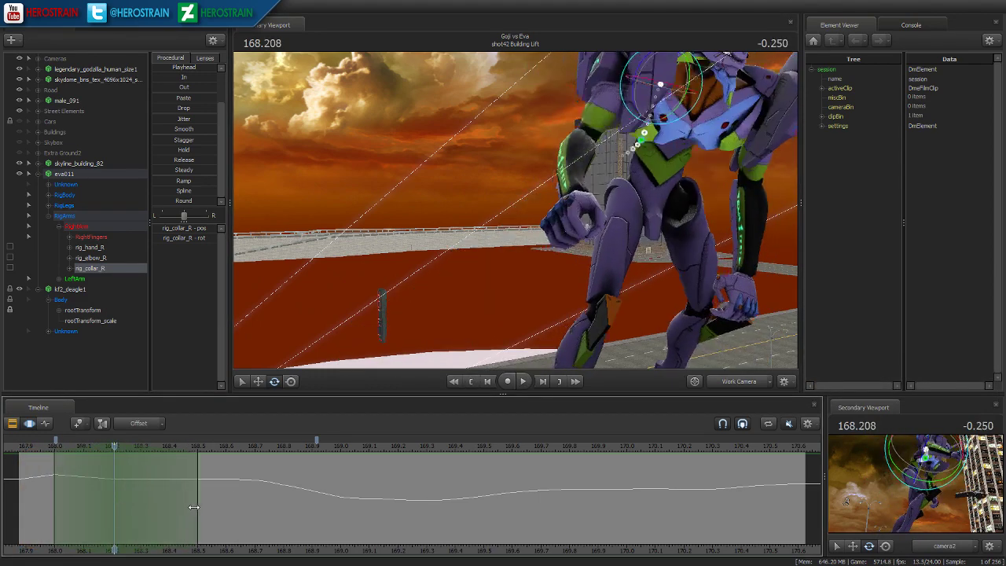
drag(646, 162, 635, 154)
key(space)
key(space)
- Smooth the rig_collar_R motion over a time selection of about 167.88 to 168.58
click(14, 448)
key(space)
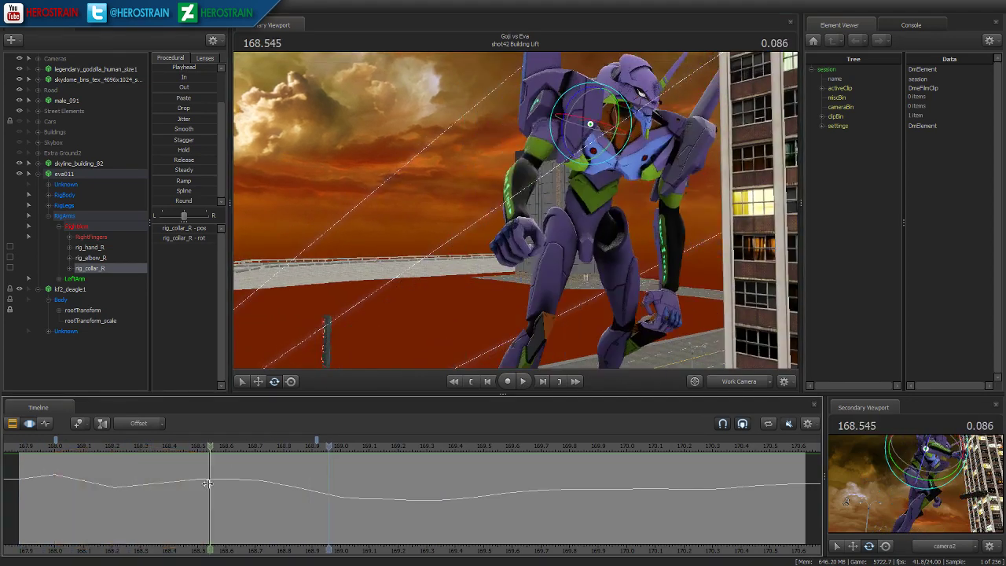
key(space)
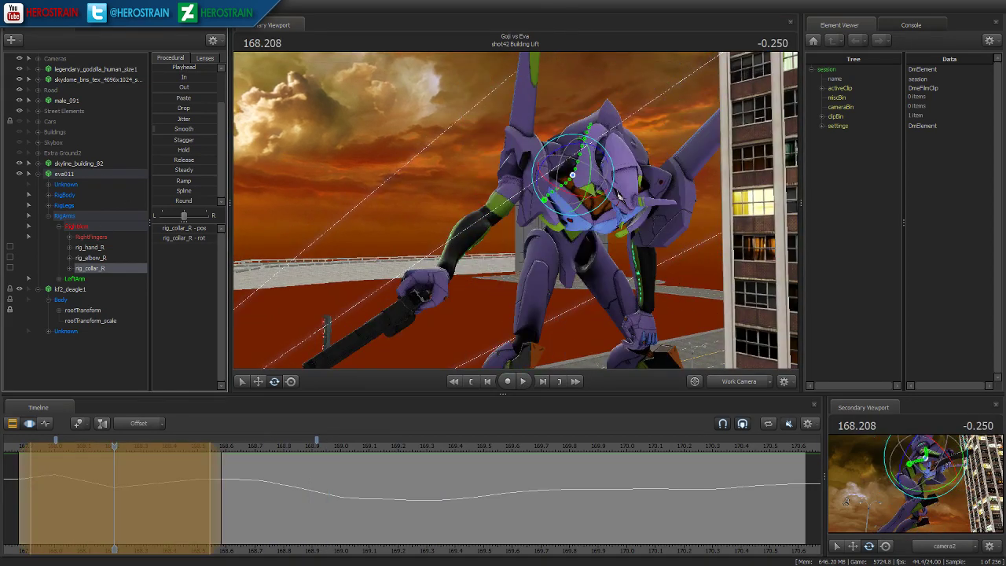
- Rotate rig_spine_2 at 168.166 within a time selection of about 167.96 to 168.50
click(480, 260)
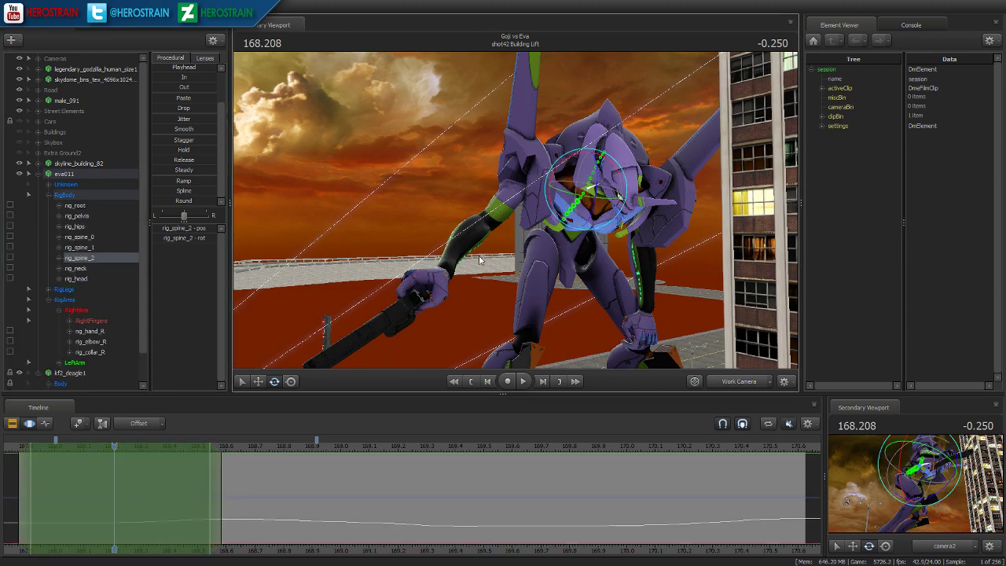
shift+click(108, 474)
shift+scroll(110, 475, up, 5)
drag(109, 475, 197, 476)
alt+drag(572, 213, 515, 213)
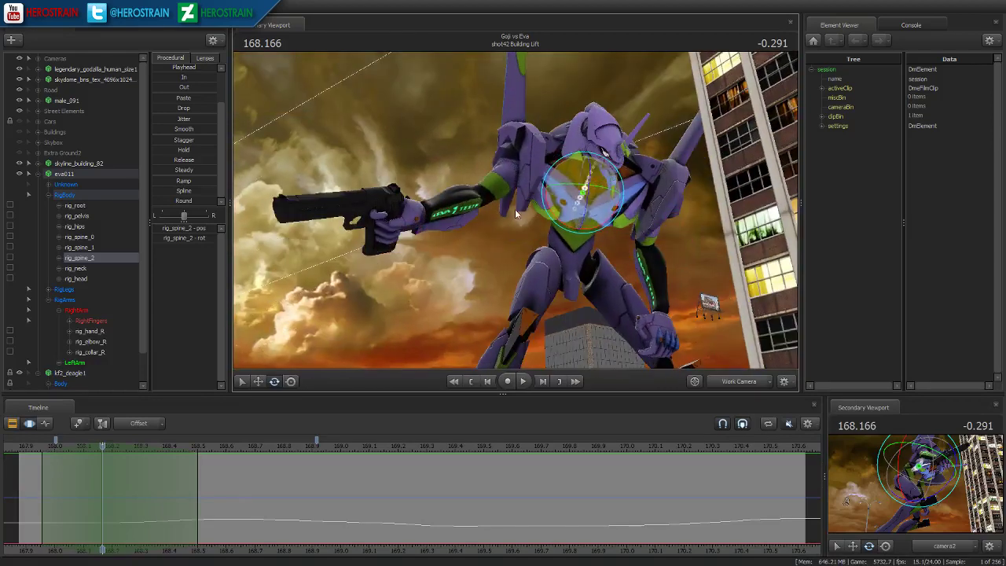
drag(574, 199, 569, 201)
drag(580, 163, 580, 154)
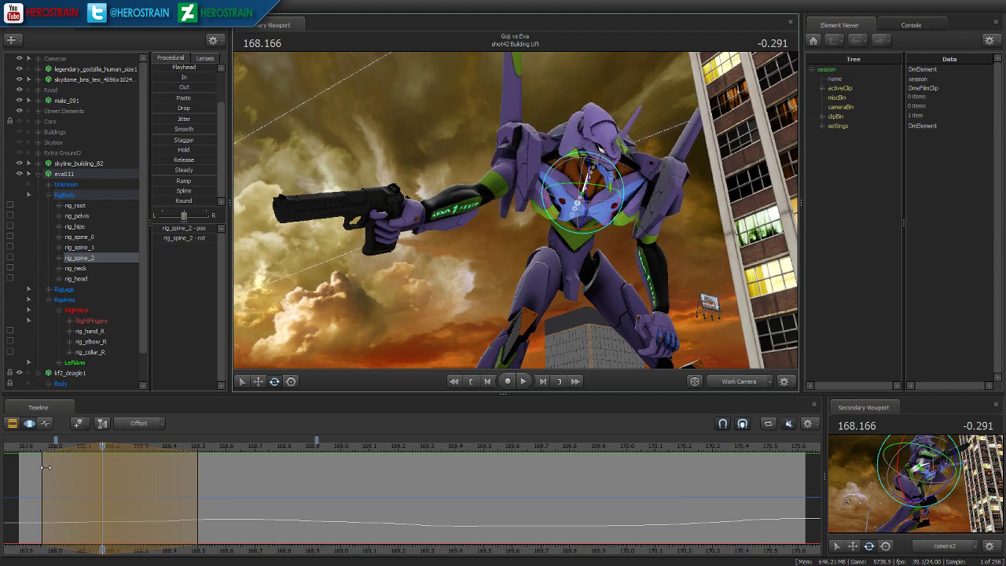
- Adjust rig_spine_2 at 168.208 within a time selection of about 168.04 to 168.50, and play the shot from its start
drag(35, 452, 117, 476)
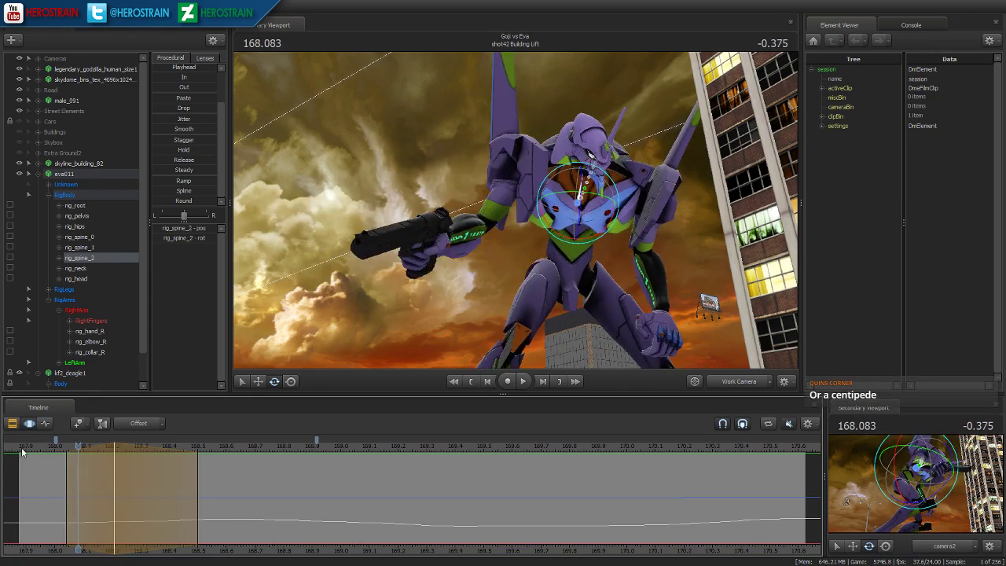
drag(15, 450, 49, 458)
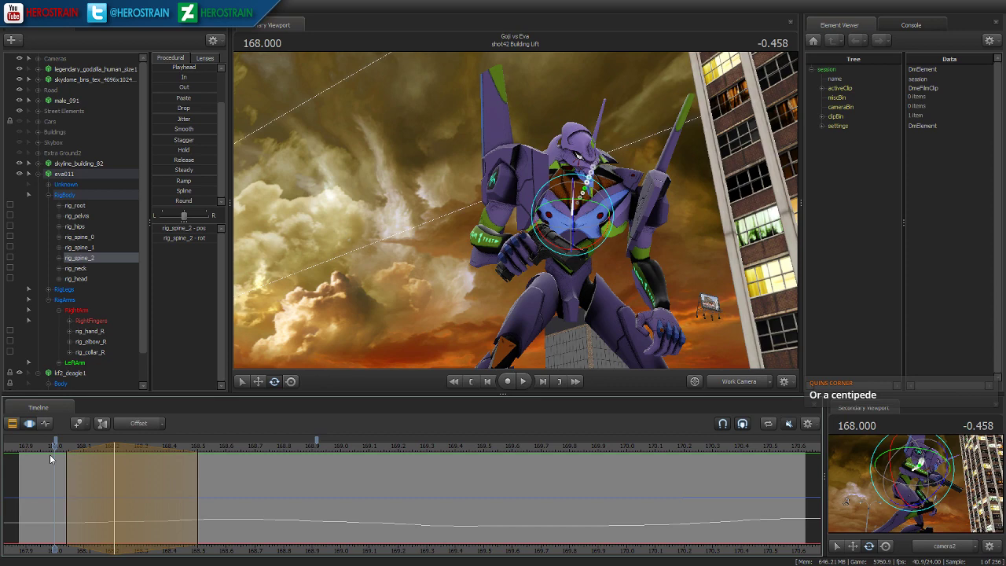
click(484, 382)
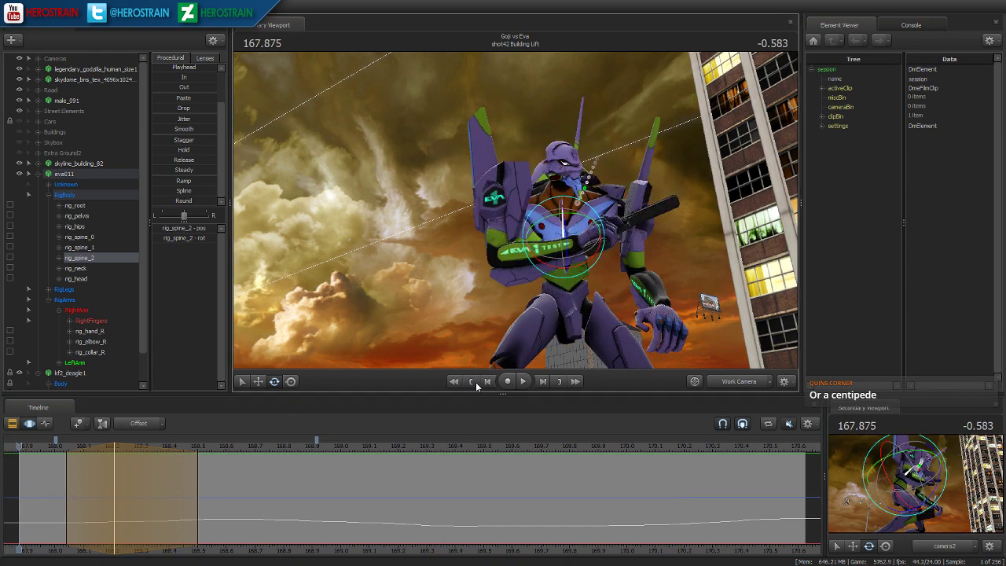
mouse_move(516, 211)
mouse_down()
mouse_move(521, 223)
mouse_move(515, 210)
mouse_up()
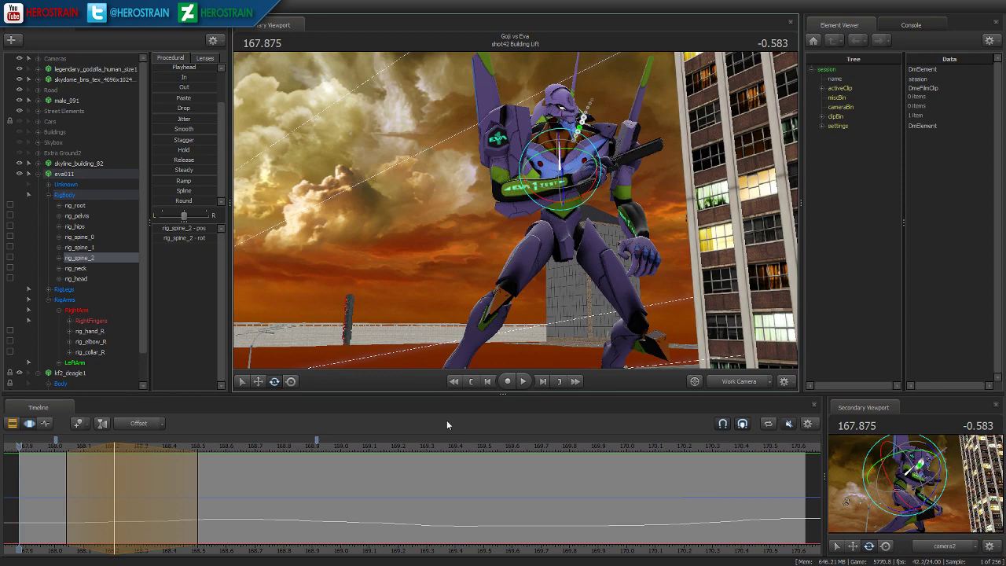
key(space)
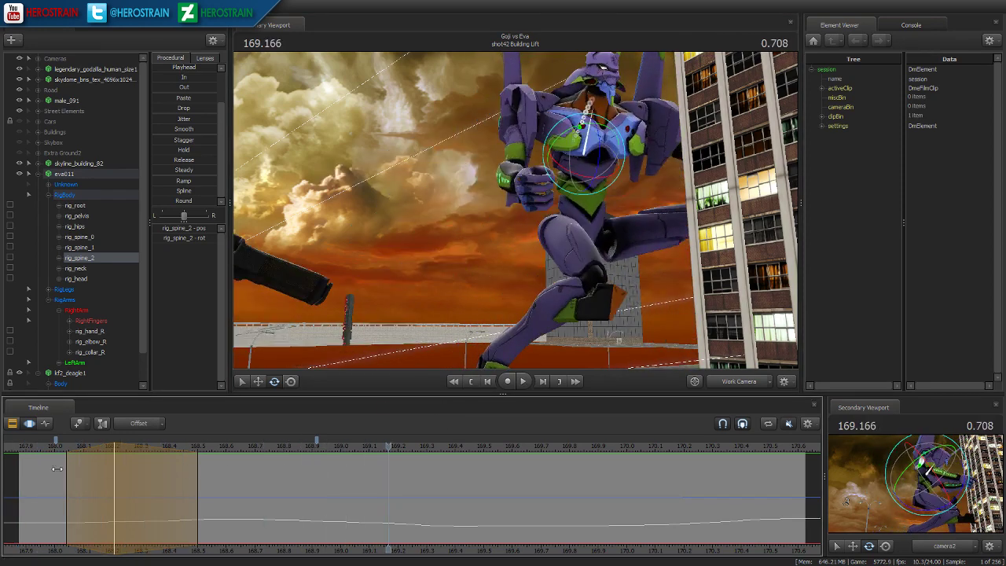
- Smooth the rig_spine_2 motion over a time selection of about 168.00 to 168.58, and play the shot to check it
drag(198, 511, 213, 511)
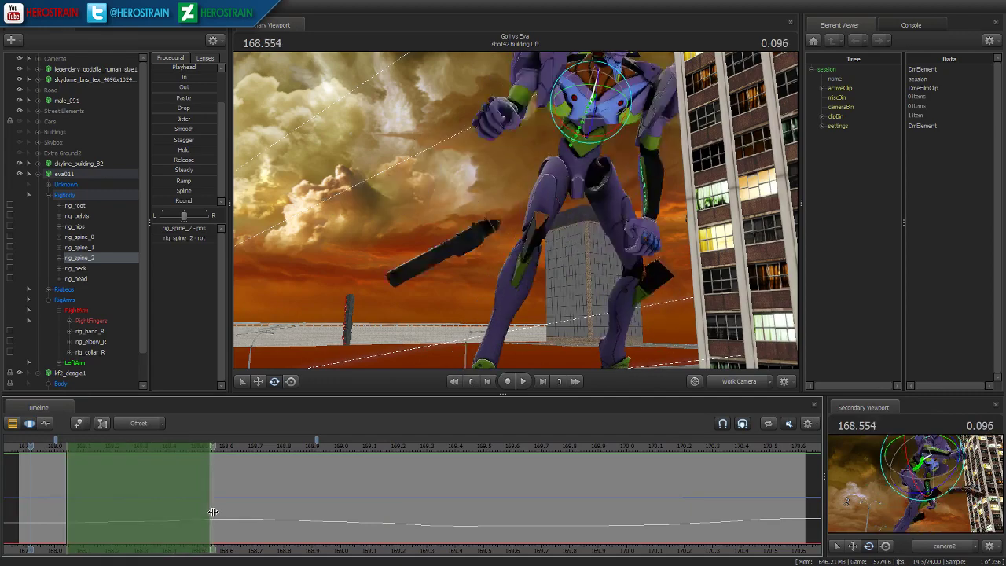
click(183, 130)
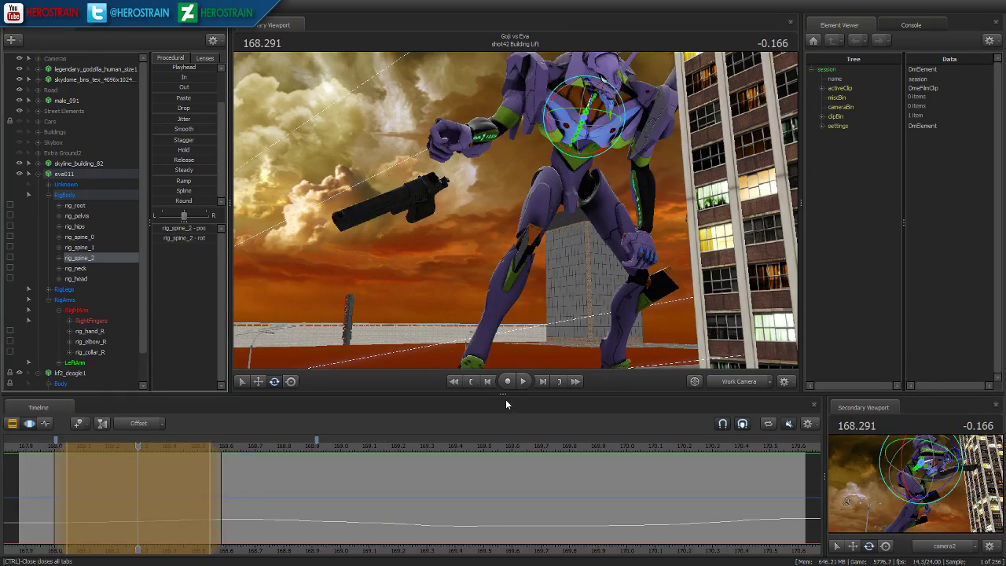
key(space)
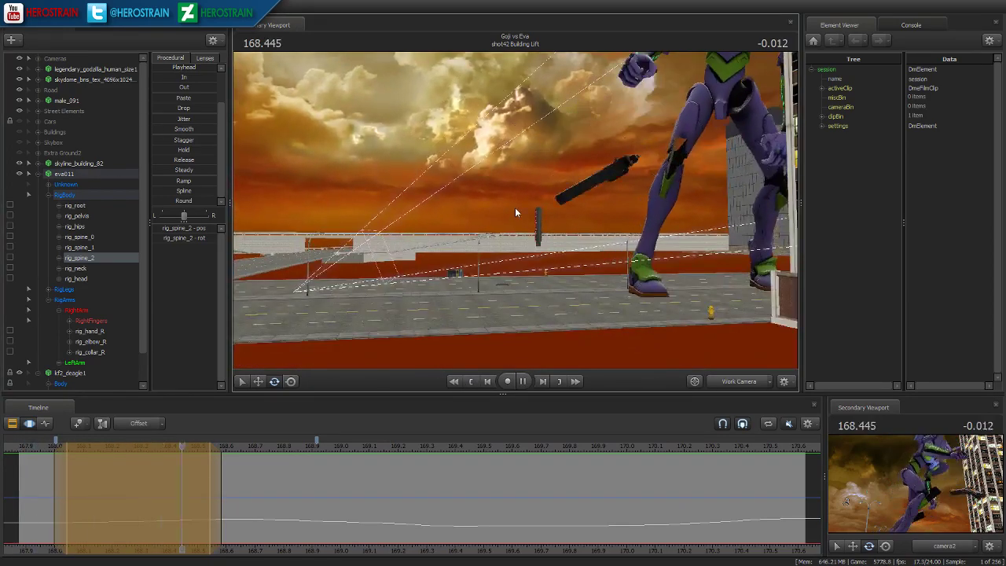
click(517, 382)
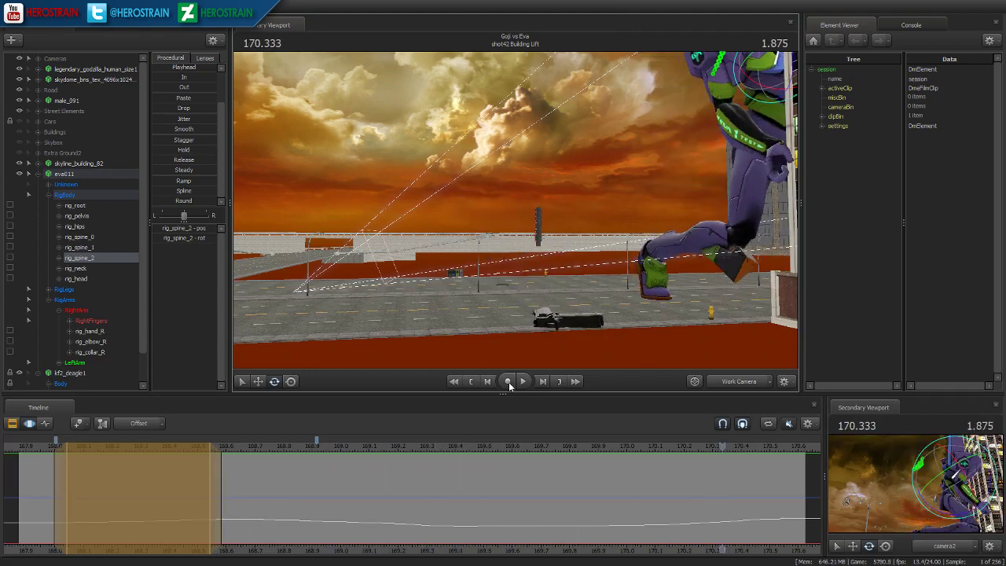
- Play the shot again from its start in the wide work camera view to review the pistol toss
click(478, 382)
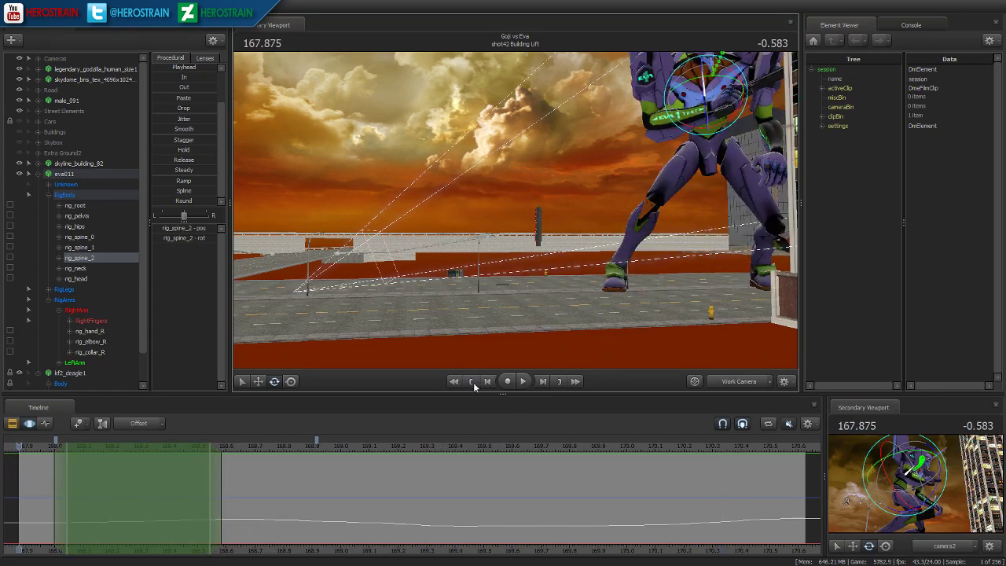
key(space)
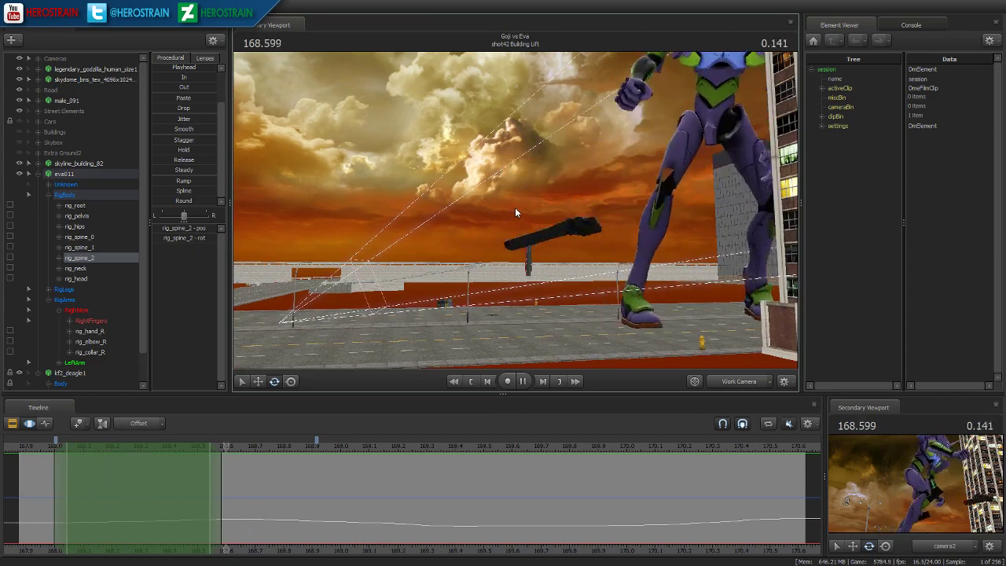
key(space)
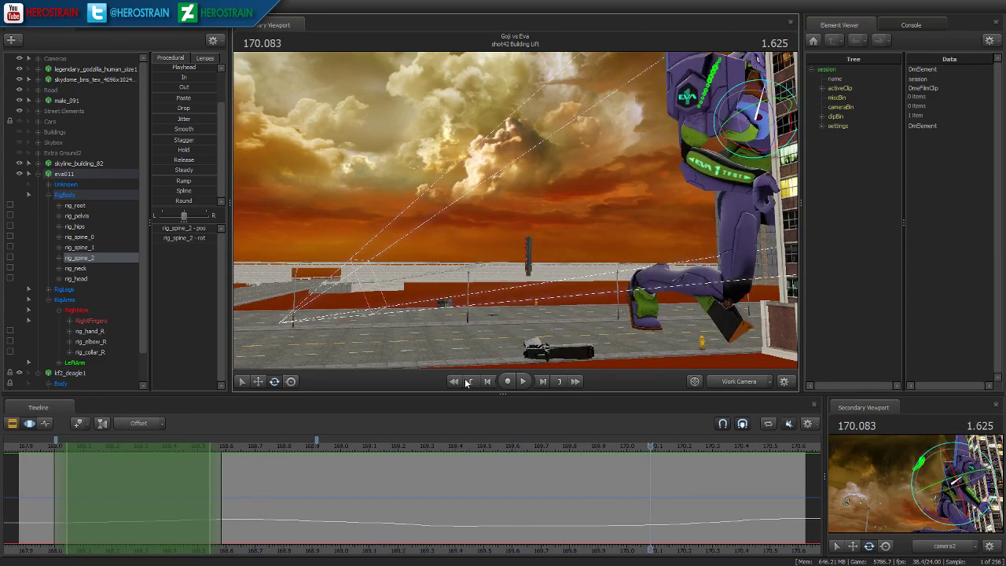
click(469, 382)
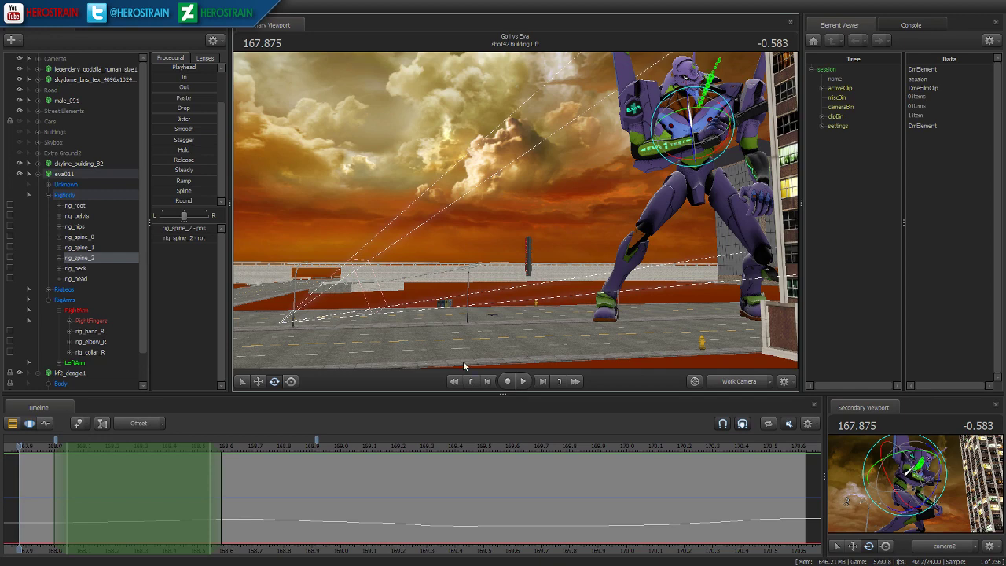
- Play the shot in the work camera view and through camera2 to review the pistol toss
key(space)
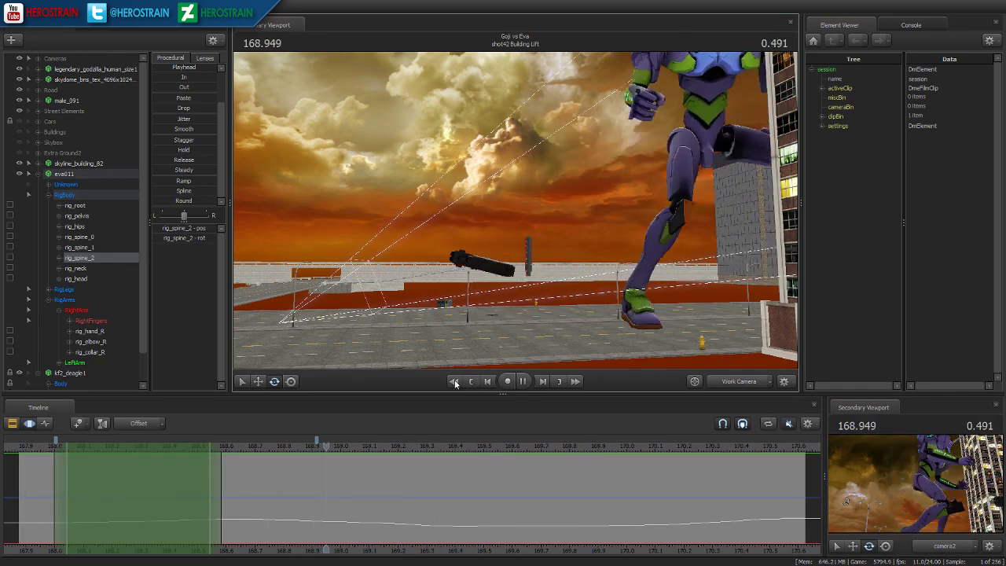
click(727, 382)
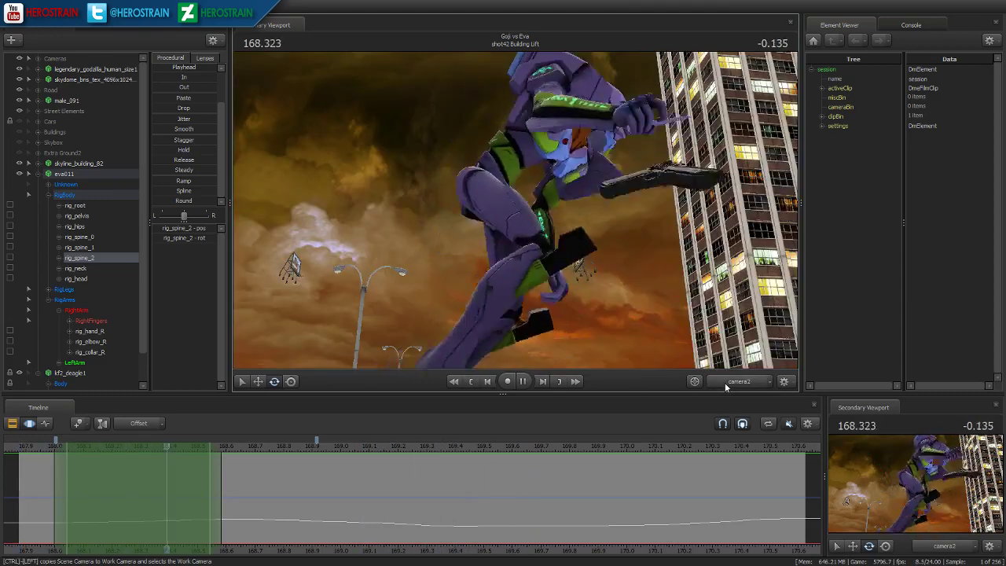
key(space)
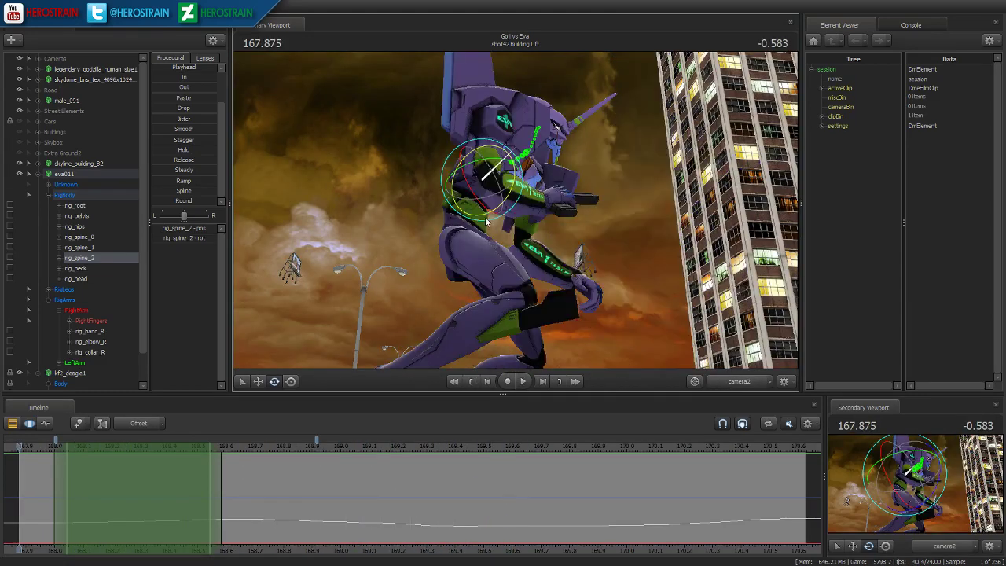
click(486, 223)
click(495, 297)
- Rotate rig_hand_R at 168.041 within a time selection of about 167.88 to 168.21, viewed through the work camera
click(740, 384)
drag(409, 185, 334, 222)
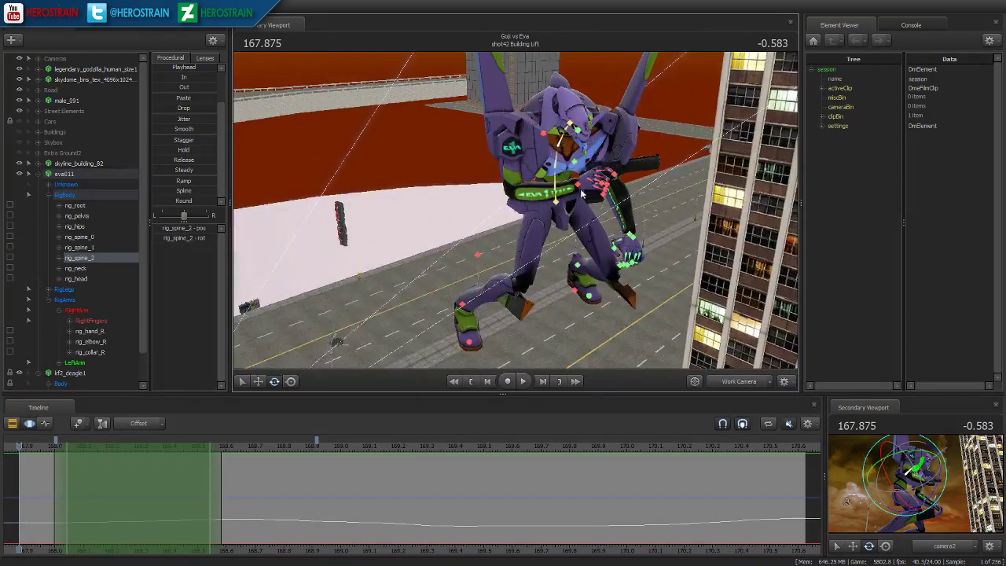
click(577, 187)
click(24, 483)
drag(24, 484, 58, 492)
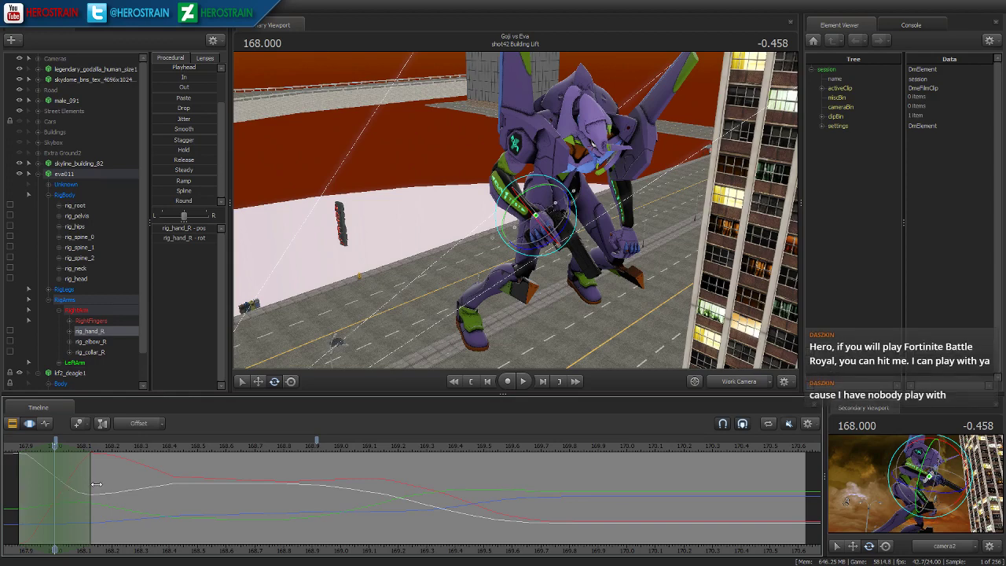
drag(93, 484, 114, 484)
click(66, 452)
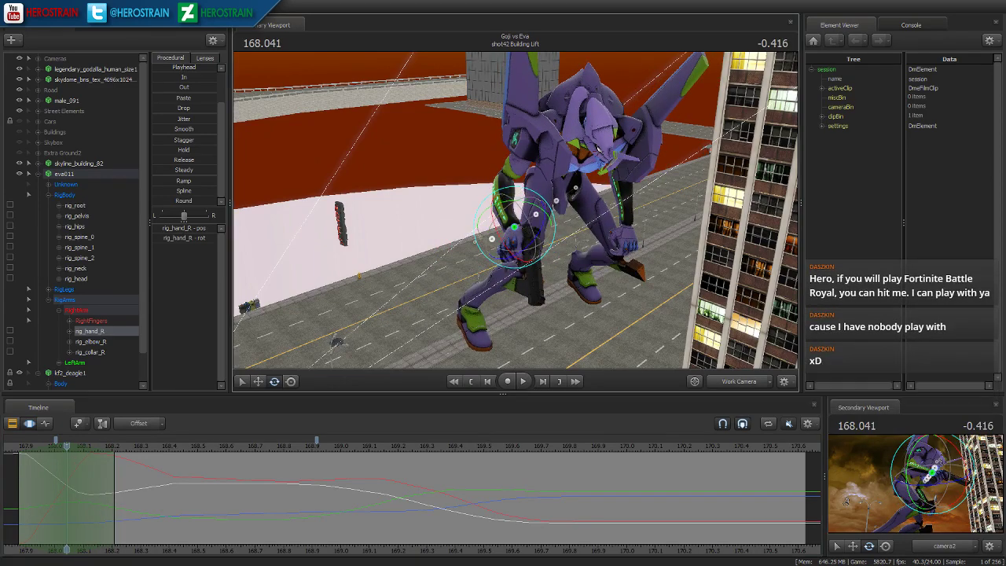
alt+drag(491, 267, 493, 330)
right_click(517, 208)
click(522, 224)
drag(519, 259, 499, 228)
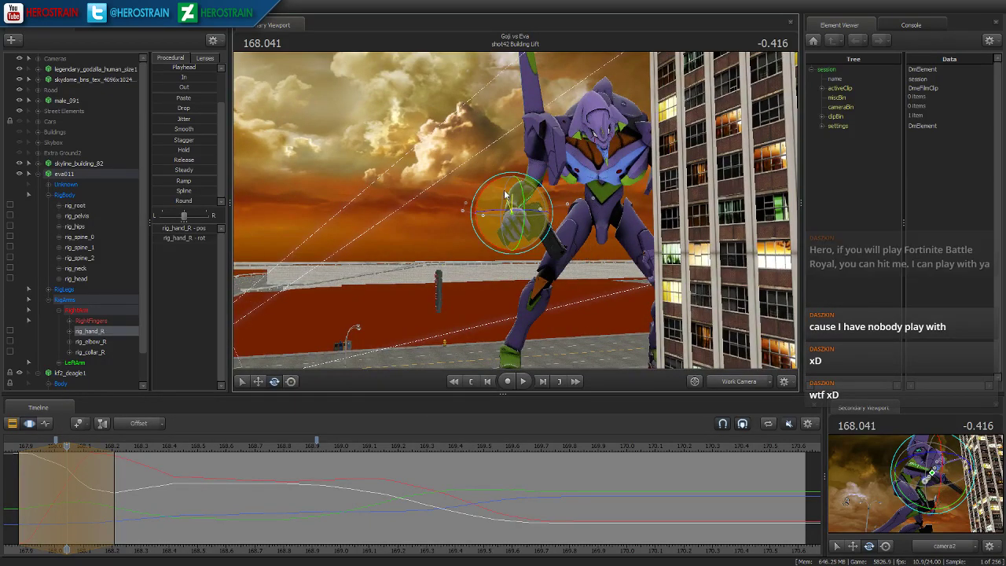
- Smooth the rig_hand_R motion over a time selection of about 168.04 to 168.25, with falloff from about 167.91 to 168.29
click(471, 382)
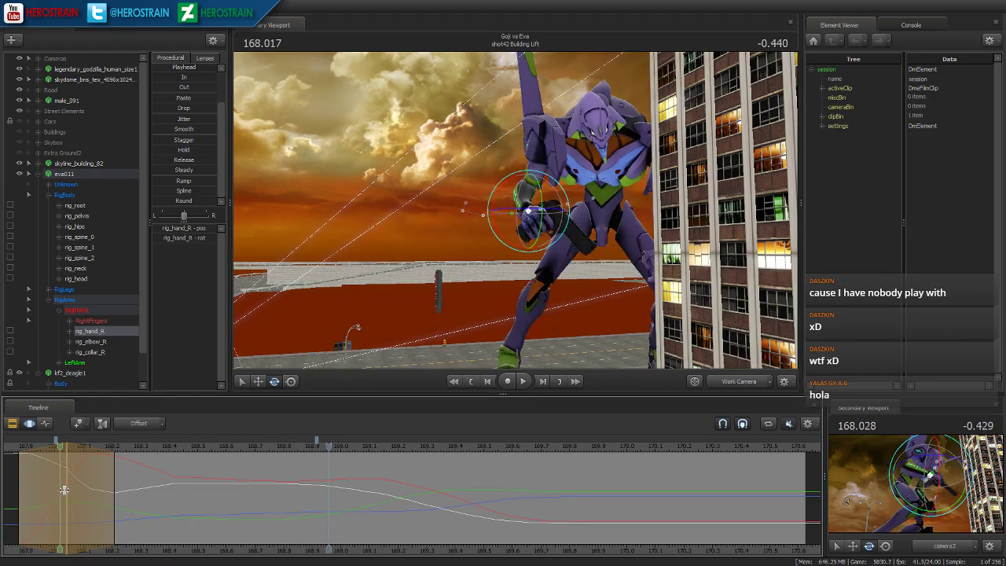
mouse_move(126, 487)
mouse_down()
mouse_move(63, 496)
mouse_move(123, 507)
mouse_up()
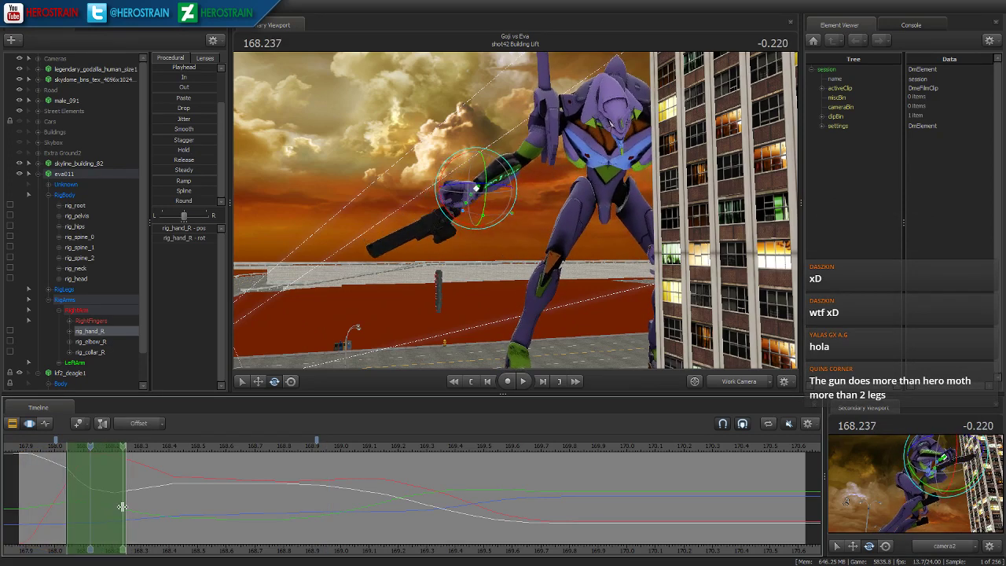
click(182, 160)
drag(54, 479, 32, 478)
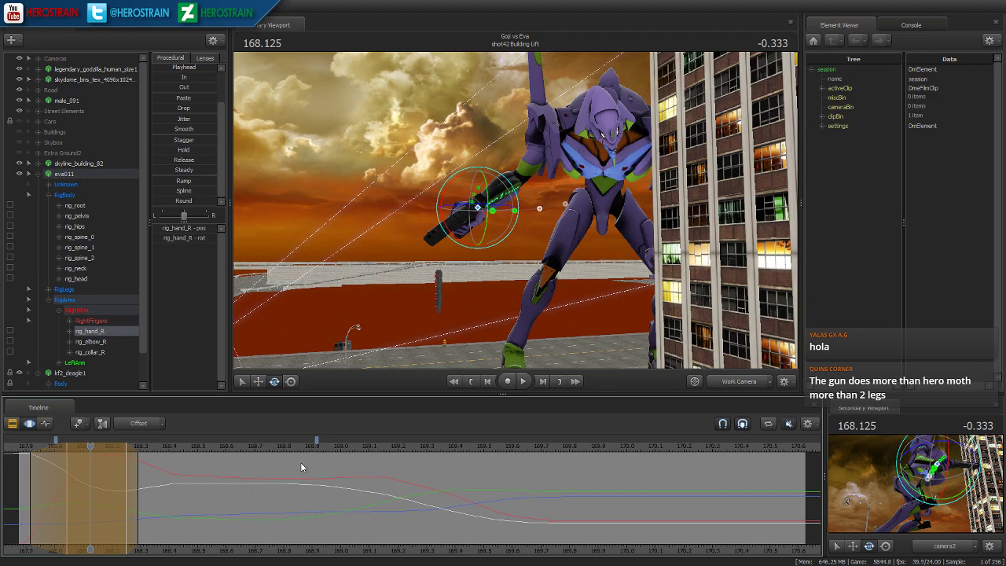
- Play the shot repeatedly from its start to examine the right hand's motion during the pistol toss
click(474, 384)
key(space)
click(471, 381)
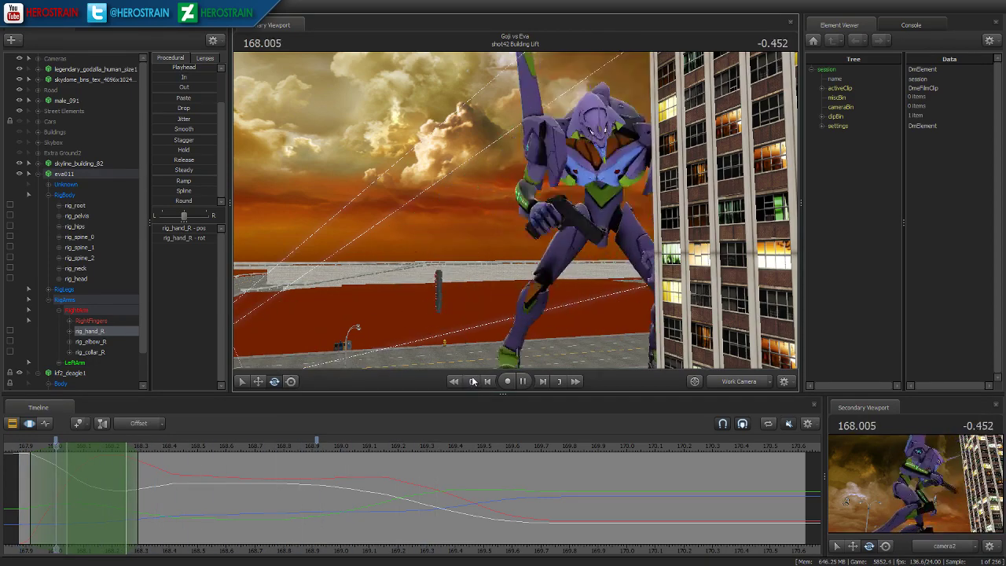
key(space)
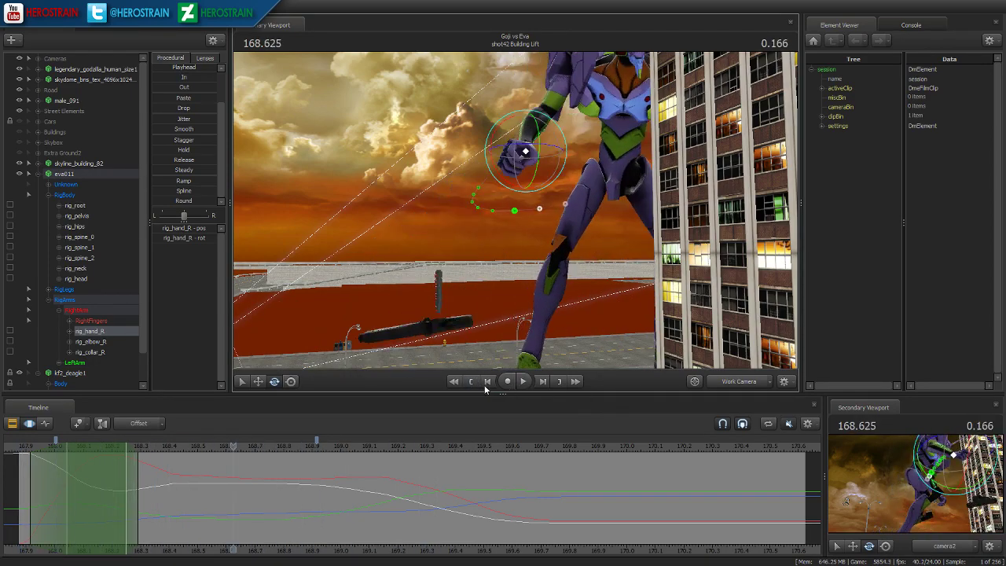
click(471, 384)
key(space)
key(space)
click(471, 384)
key(space)
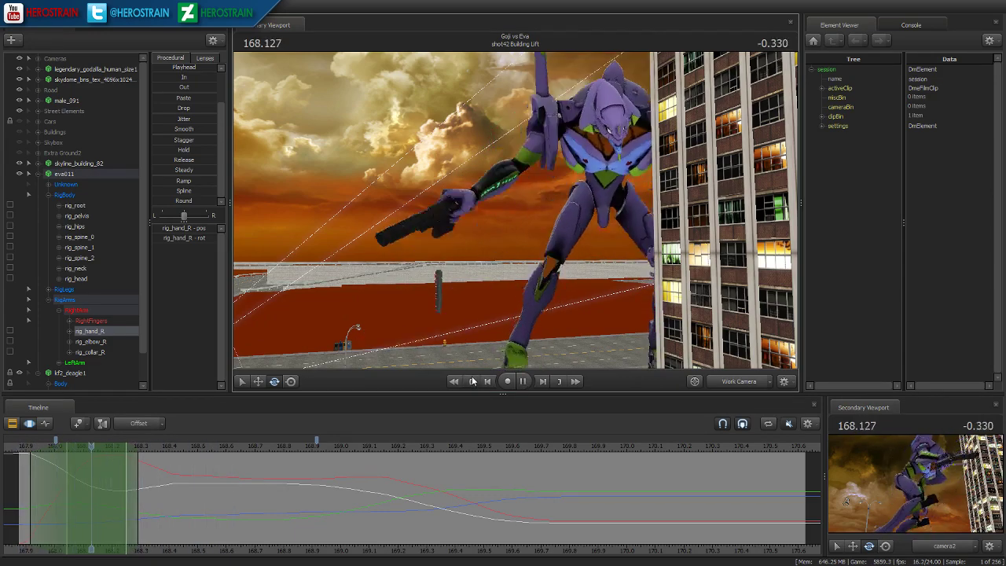
key(space)
click(472, 381)
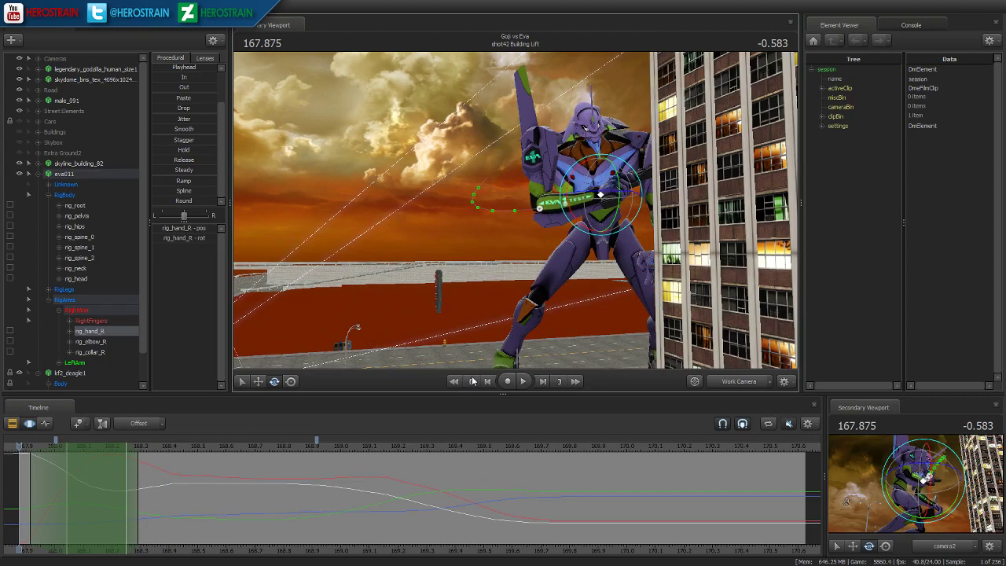
- Rotate rig_spine_2 at 168.041 within a time selection of about 167.88 to 168.21
drag(27, 503, 62, 496)
key(Escape)
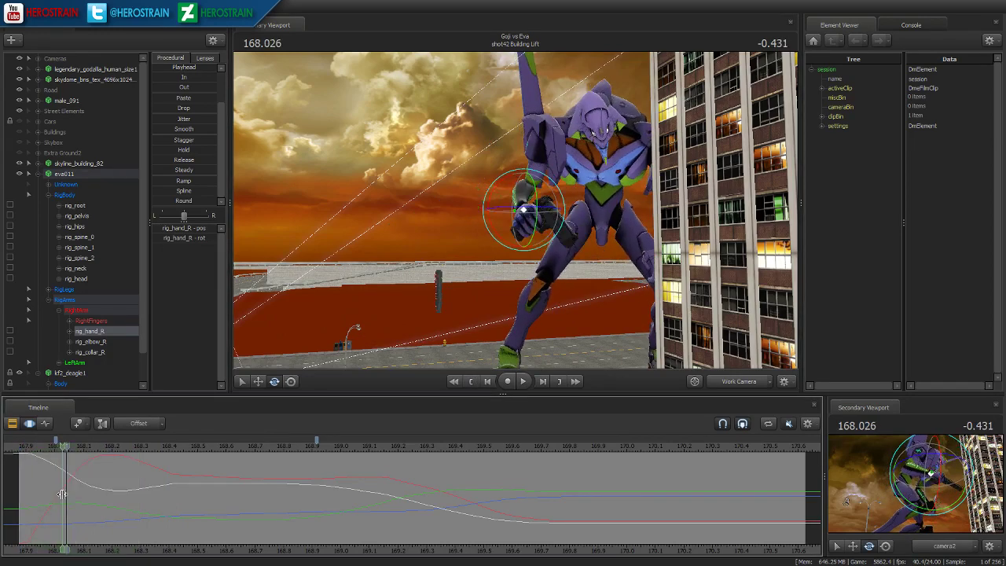
shift+click(61, 495)
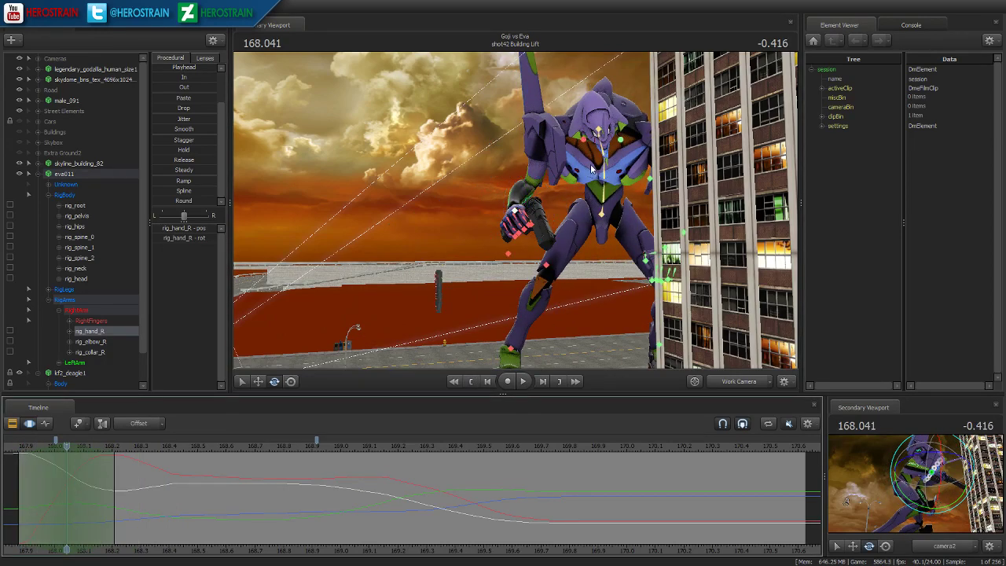
click(598, 165)
mouse_move(610, 177)
mouse_down()
mouse_move(629, 169)
mouse_move(620, 175)
mouse_up()
key(ctrl)
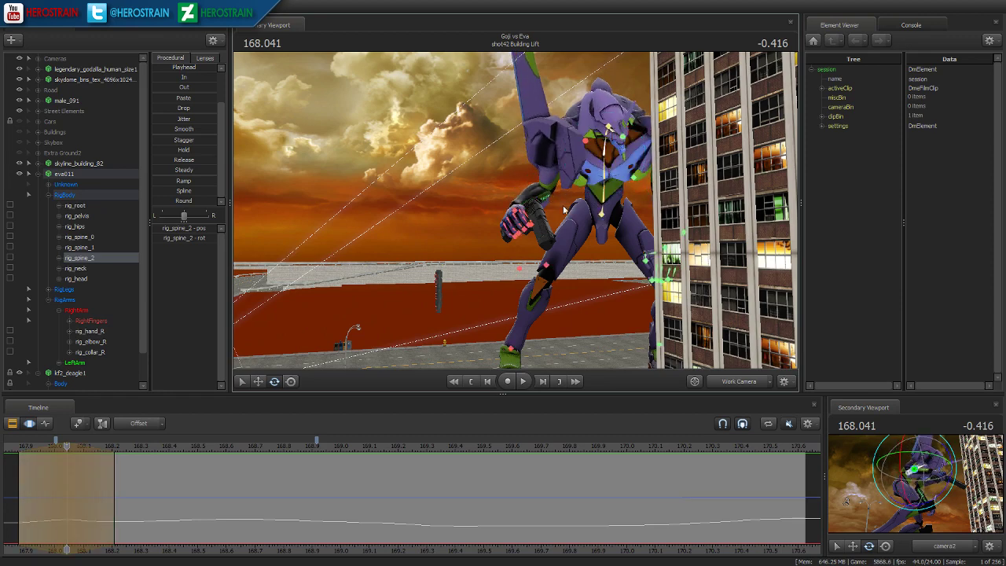
- Reposition rig_elbow_R around 168.041 with falloff extending to about 168.33, and play the shot from its start
click(521, 270)
right_drag(520, 270, 472, 346)
key(w)
alt+drag(503, 263, 513, 206)
key(space)
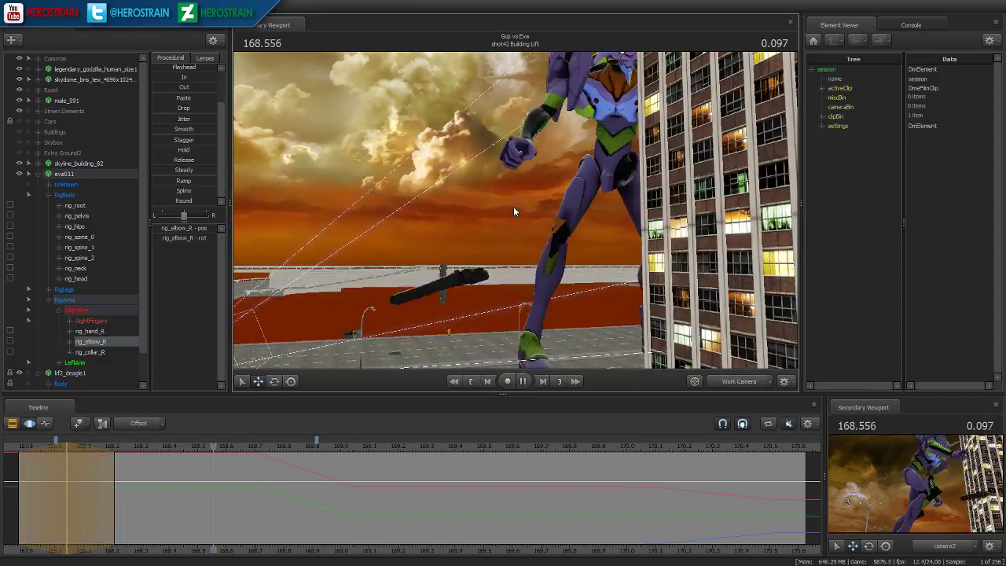
key(space)
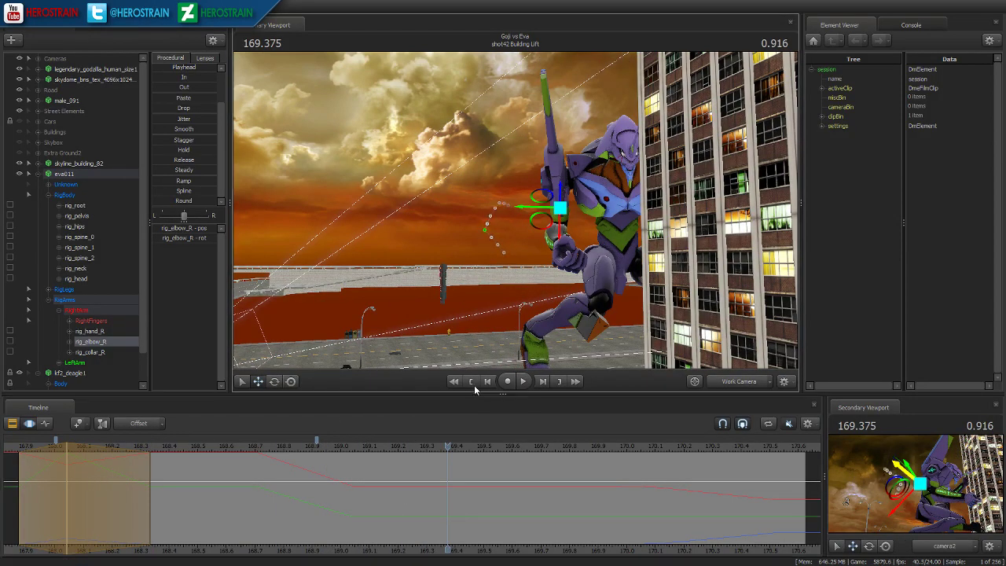
click(473, 383)
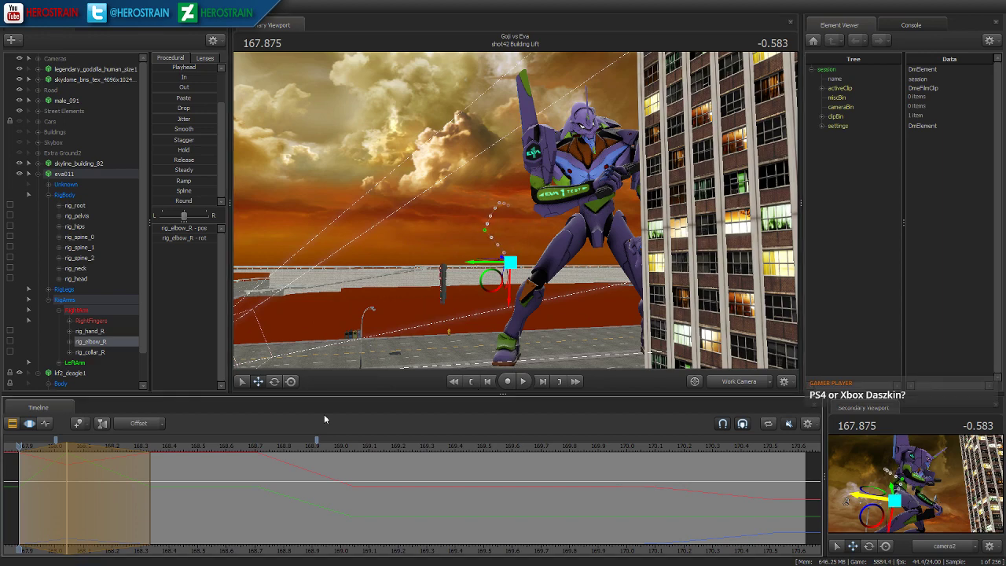
key(space)
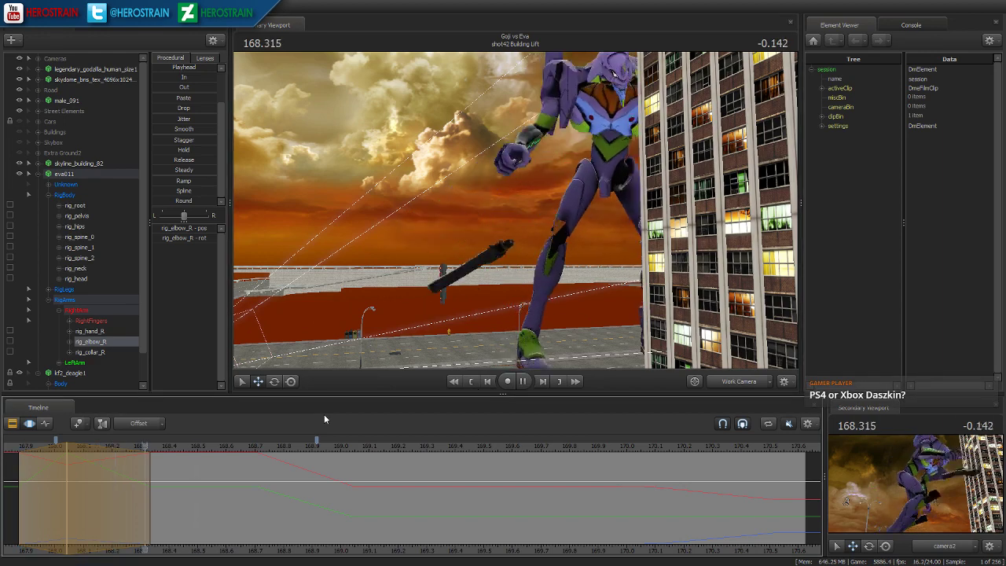
- Smooth the rig_elbow_R motion over a time selection of about 168.00 to 168.38, with falloff ending at about 168.50
middle_click(158, 501)
middle_drag(159, 501, 100, 498)
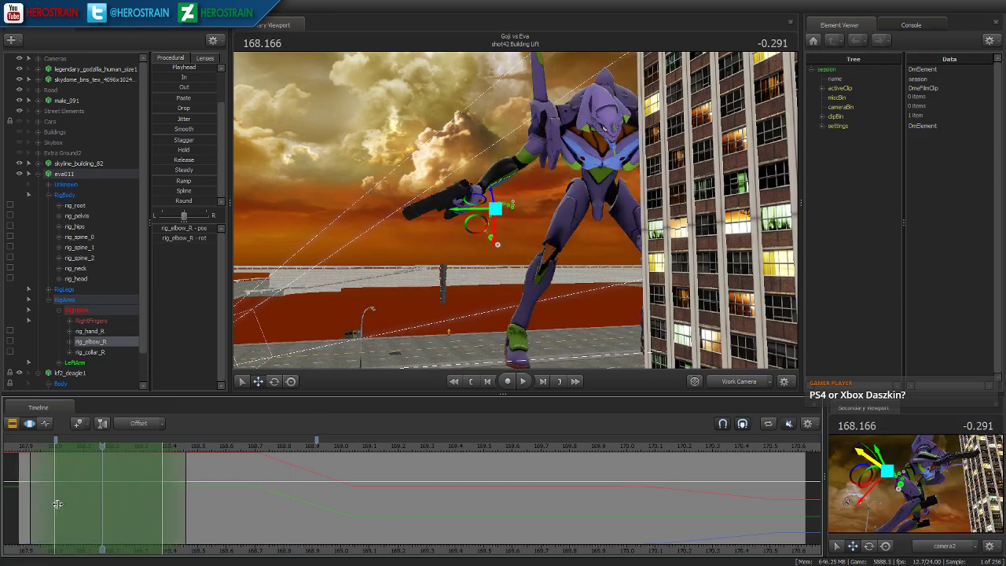
click(183, 128)
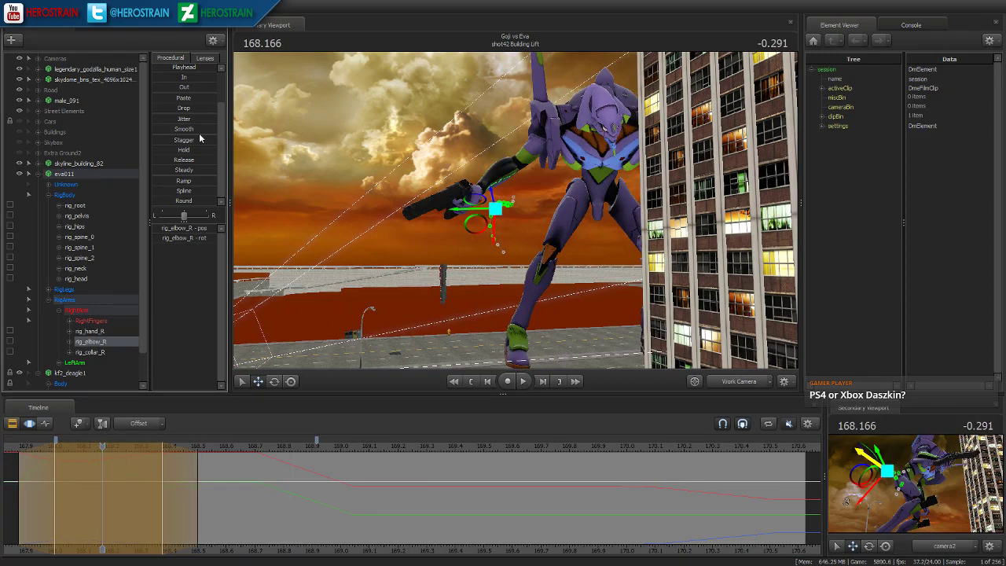
- Smooth the rig_spine_2 motion over a time selection of about 168.00 to 168.21, and play the shot from its start
click(604, 161)
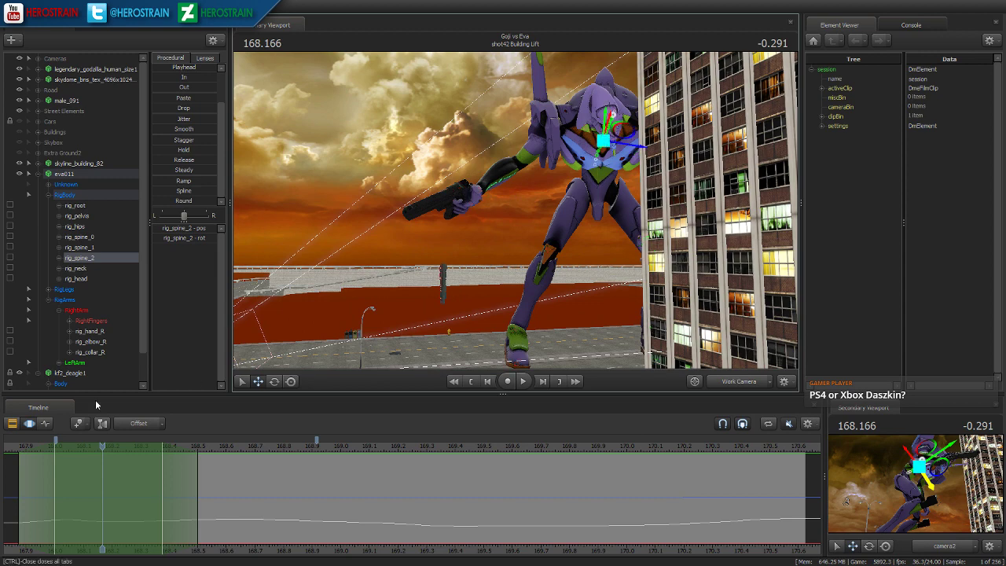
drag(185, 494, 135, 494)
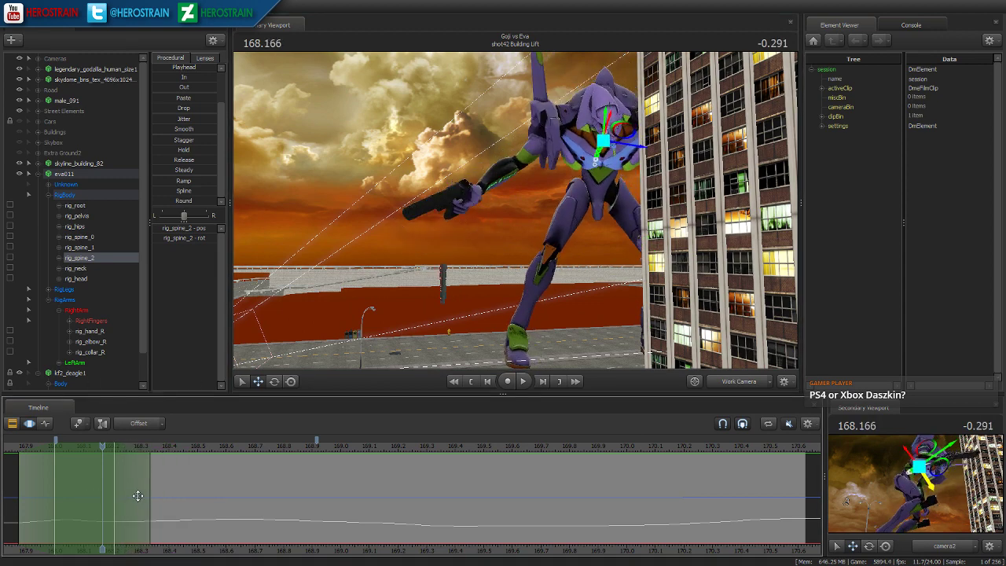
click(184, 128)
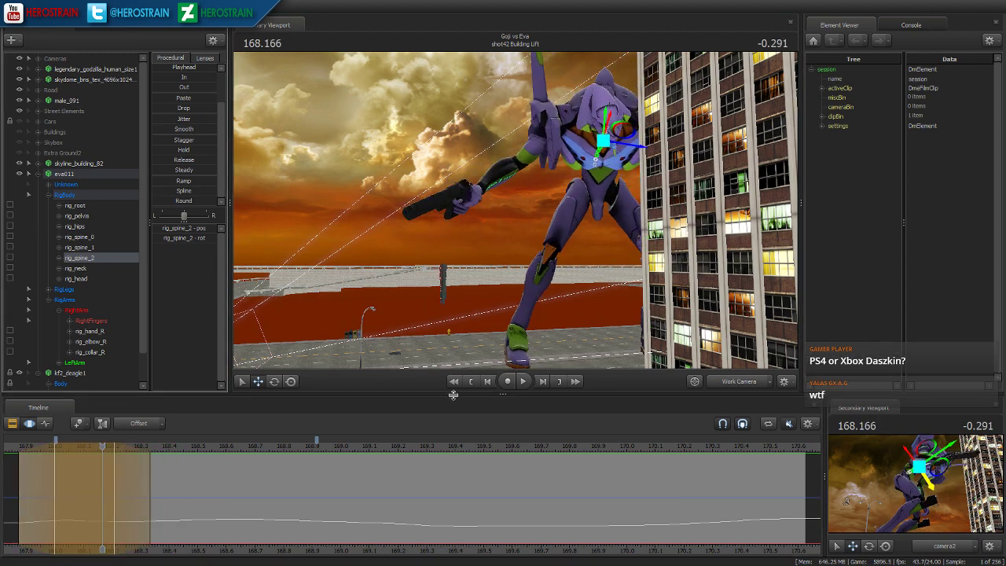
click(474, 383)
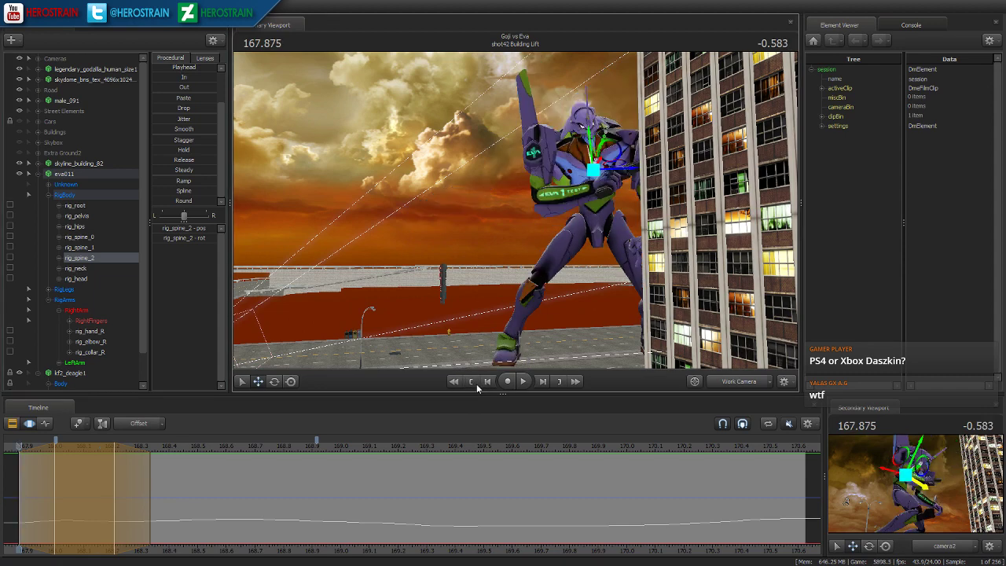
key(space)
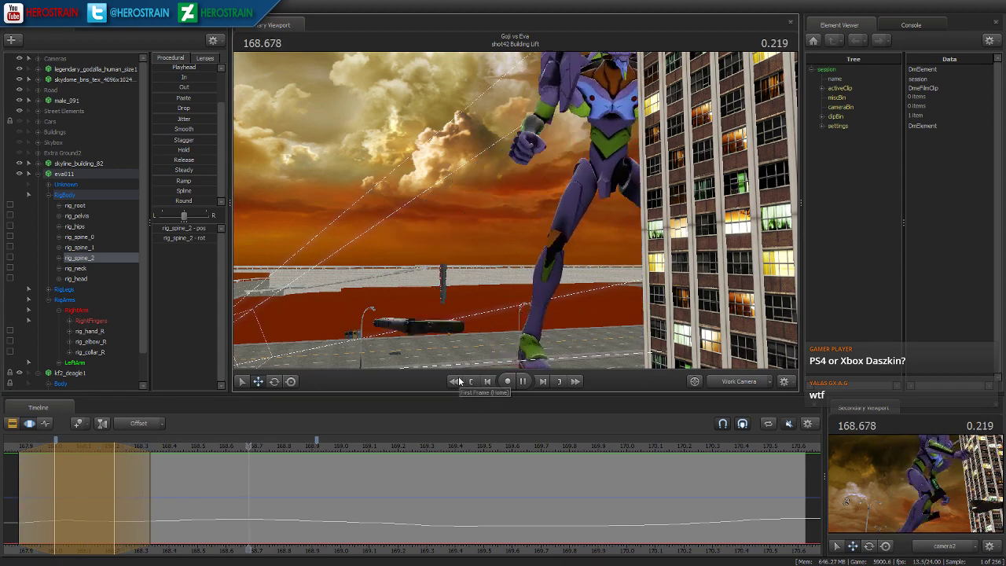
- Play the Building Lift shot through camera2 several times from its start to review the complete toss
click(455, 382)
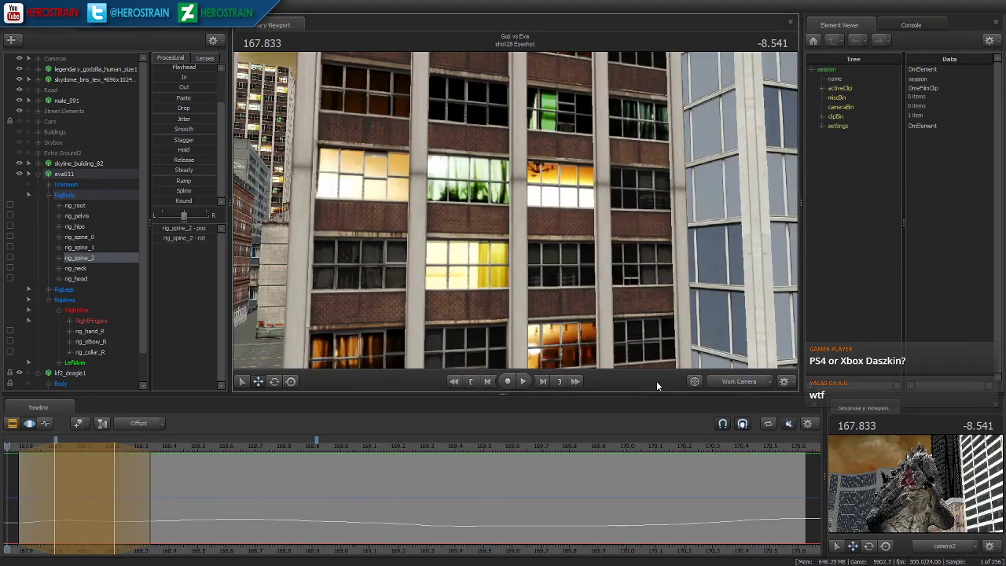
click(734, 383)
click(560, 382)
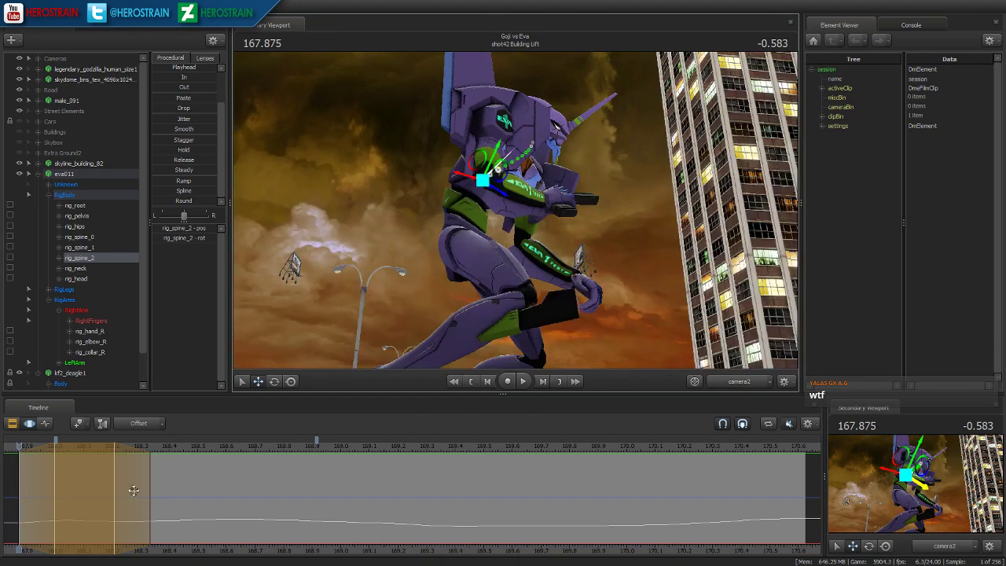
key(space)
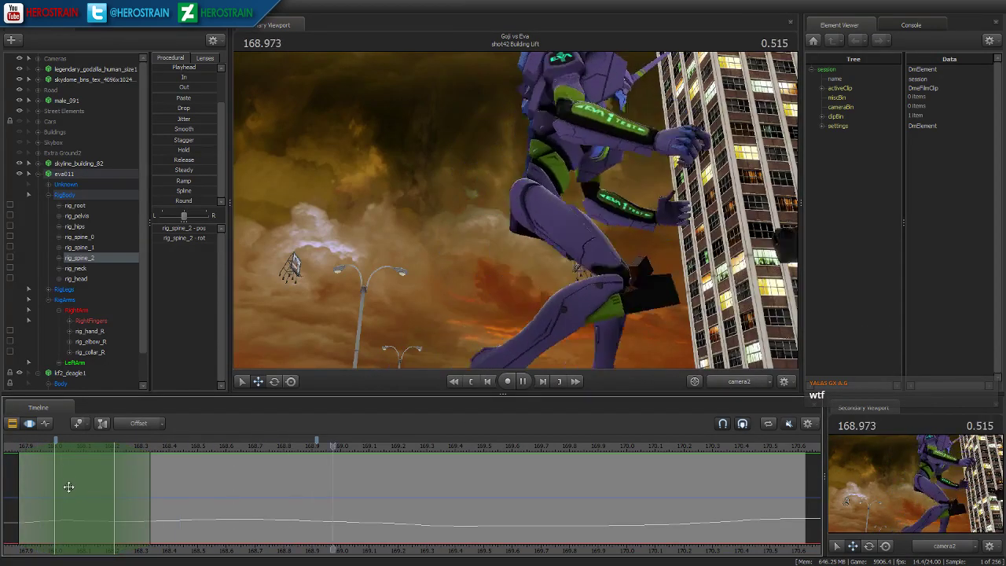
key(space)
click(470, 382)
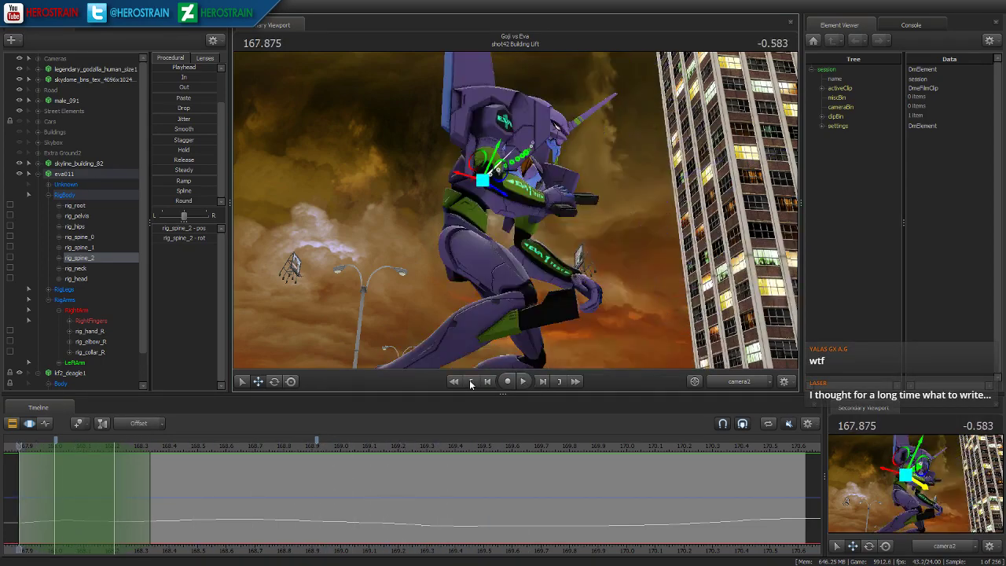
key(space)
click(470, 382)
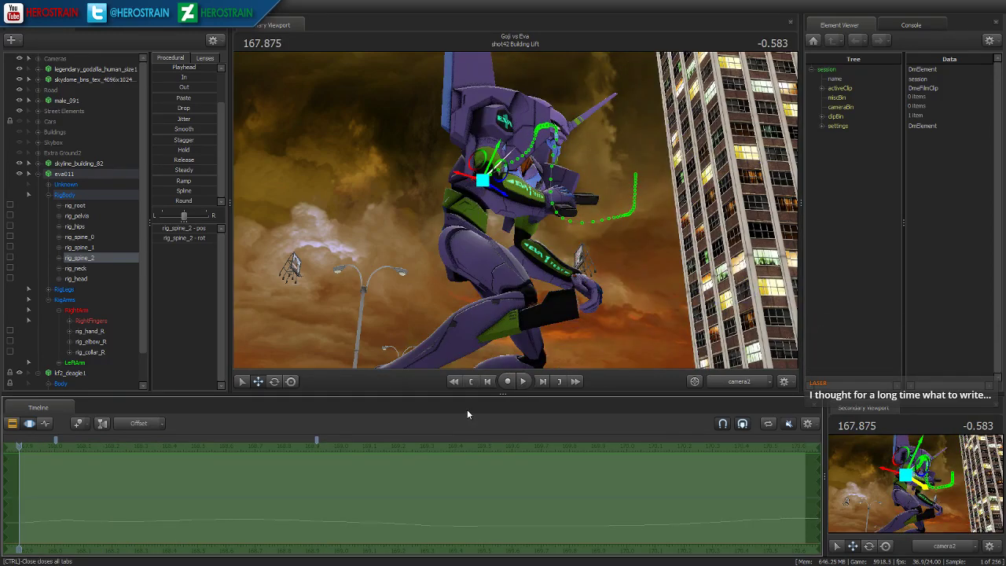
key(space)
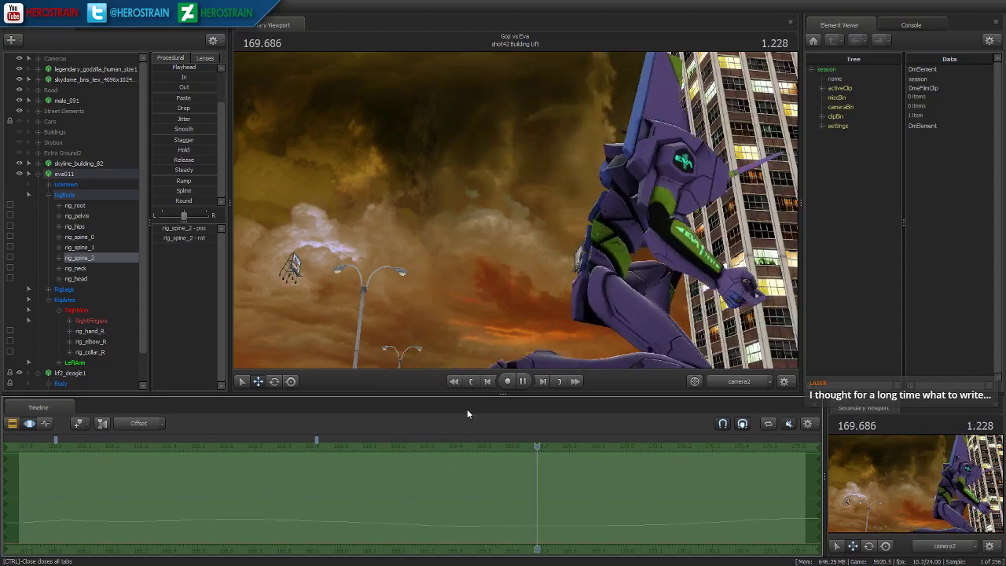
key(space)
click(468, 383)
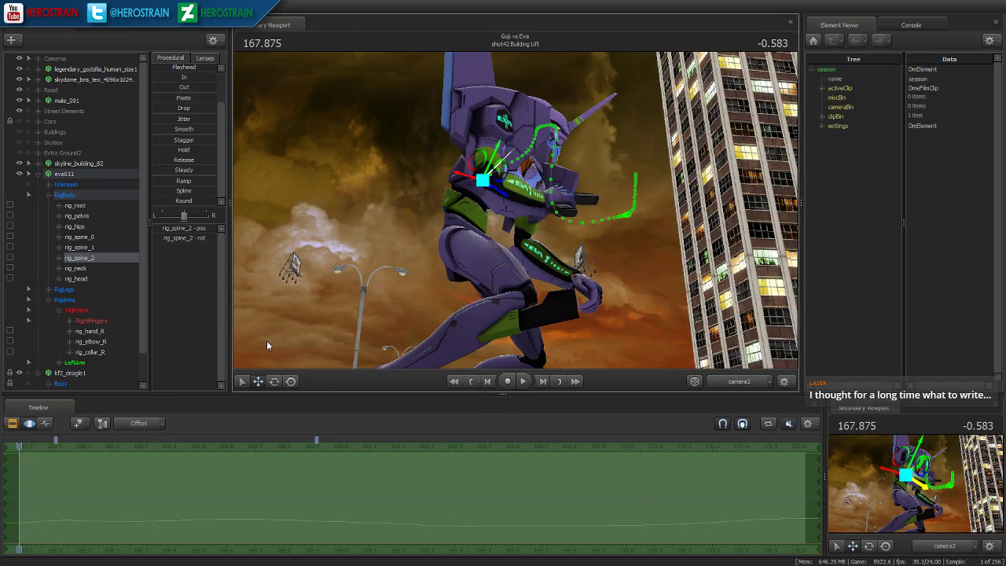
- Collapse the eva011 controls, expand camera2's controls in the animation set list, and select its transform
click(38, 175)
click(75, 236)
click(37, 58)
click(71, 71)
click(48, 69)
click(57, 80)
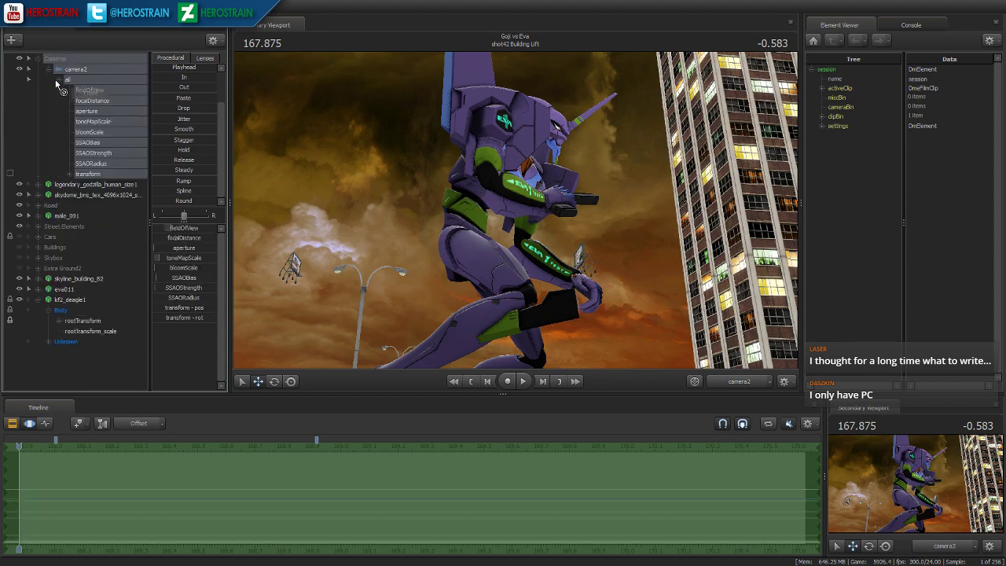
click(88, 174)
- Give camera2 a 35 mm lens and reframe it from a low angle so both the Eva and the tower are in frame
drag(397, 194, 507, 185)
click(204, 57)
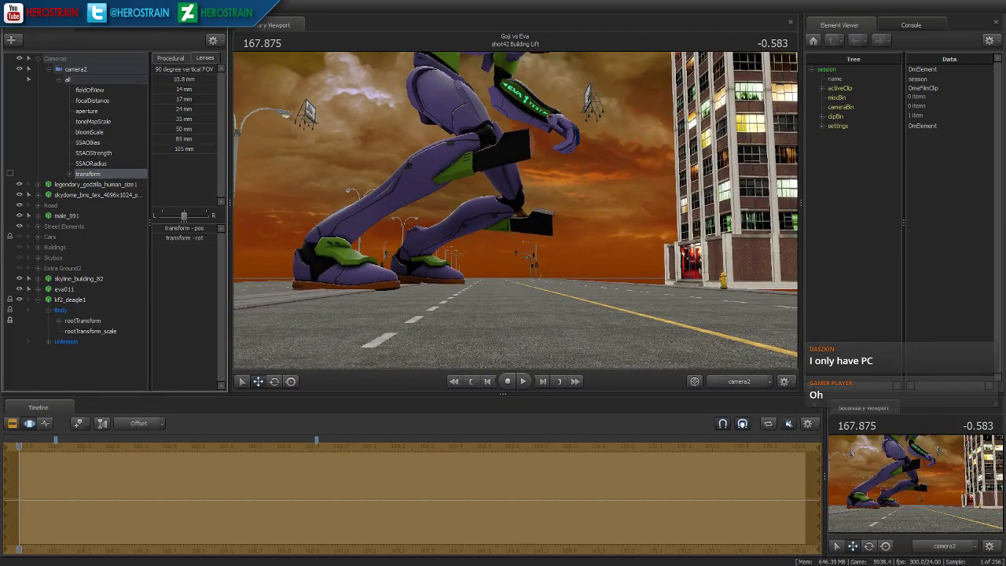
drag(430, 209, 441, 205)
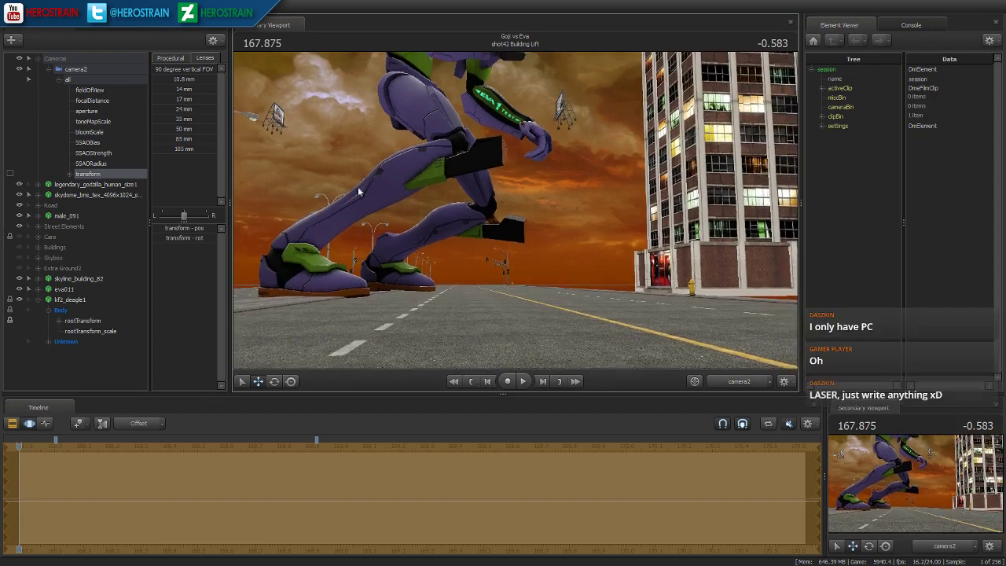
click(85, 71)
drag(179, 118, 217, 118)
drag(472, 212, 480, 161)
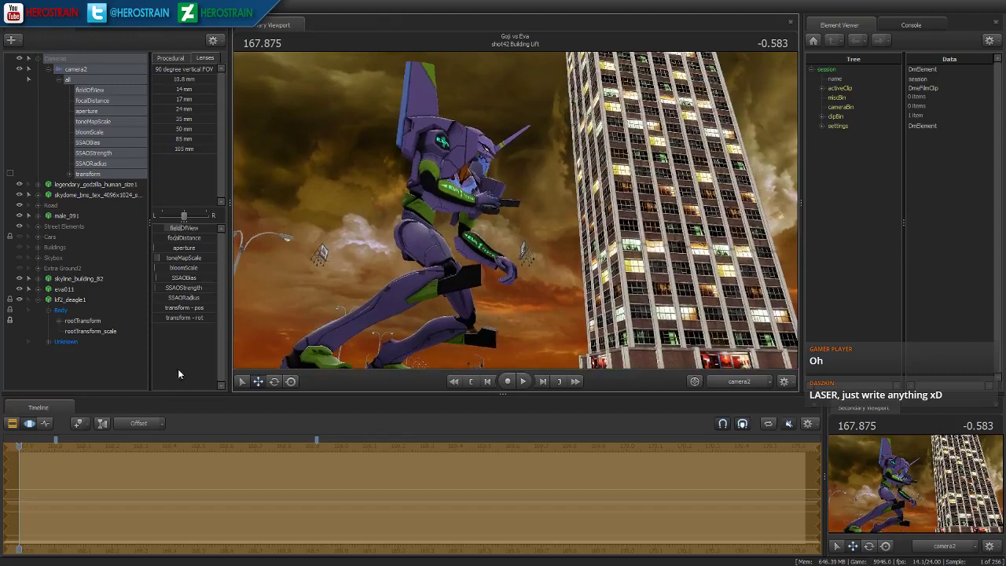
- Enable the overlay track that draws composition guides over the shot, and return to motion editing
click(13, 424)
drag(818, 484, 812, 548)
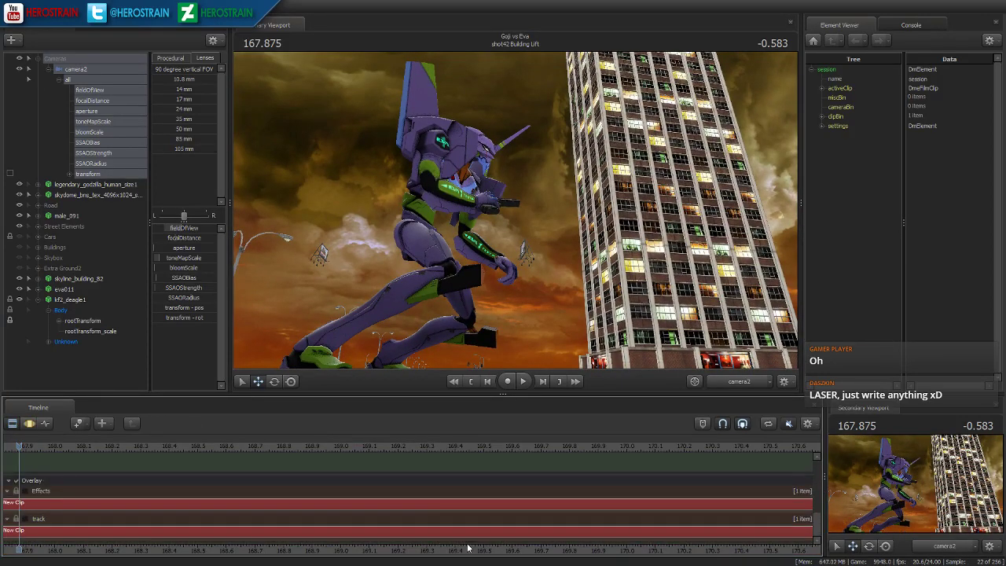
click(24, 519)
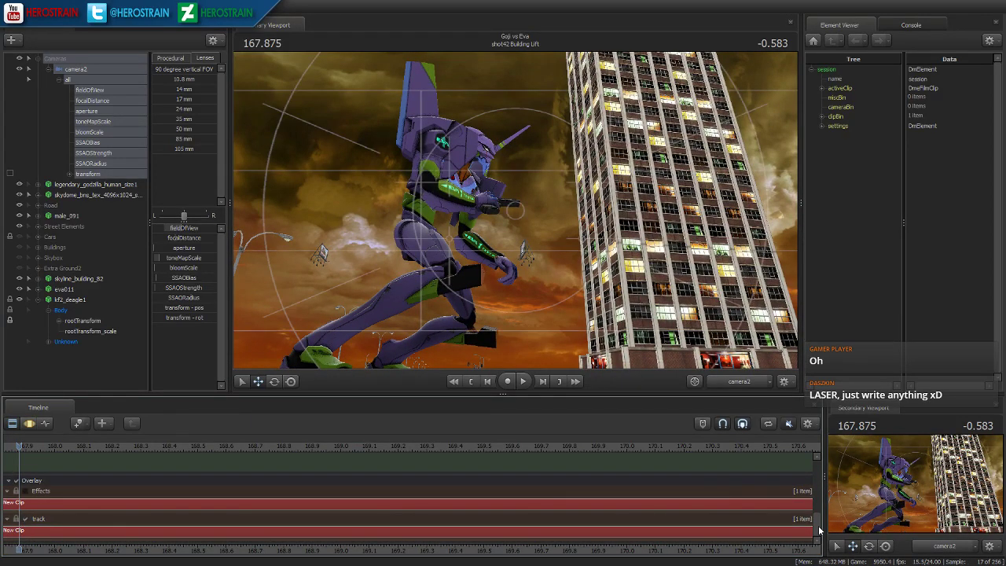
scroll(818, 531, up, 5)
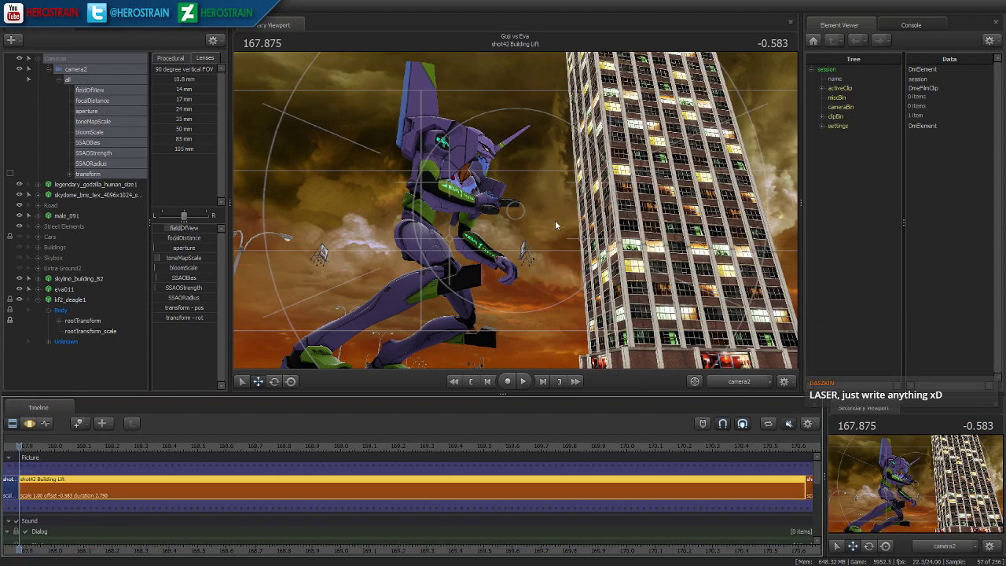
click(27, 424)
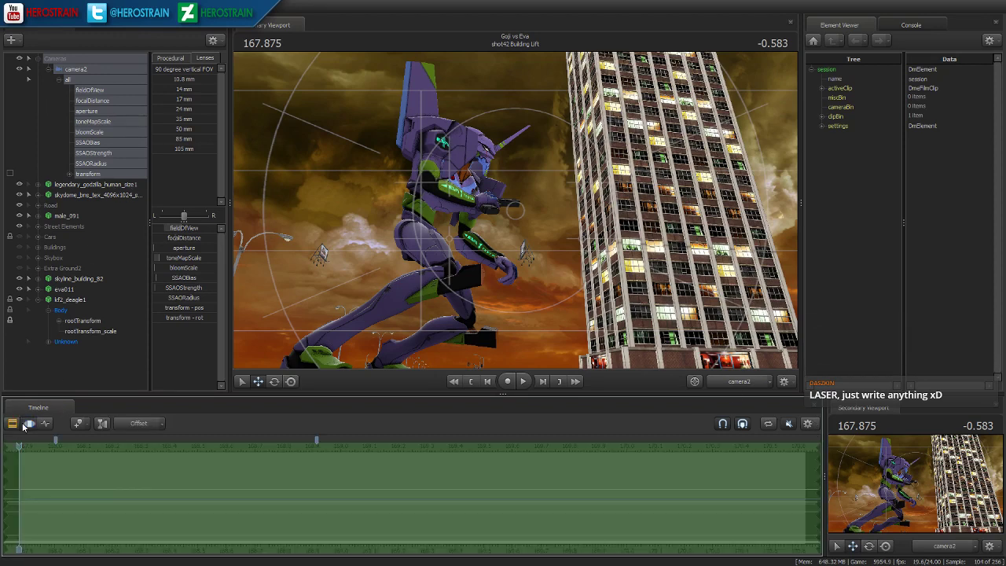
- Keyframe camera2's transform in the graph editor at 170.583, turning the camera so the crouched Eva sits closer to the frame's centre
click(99, 174)
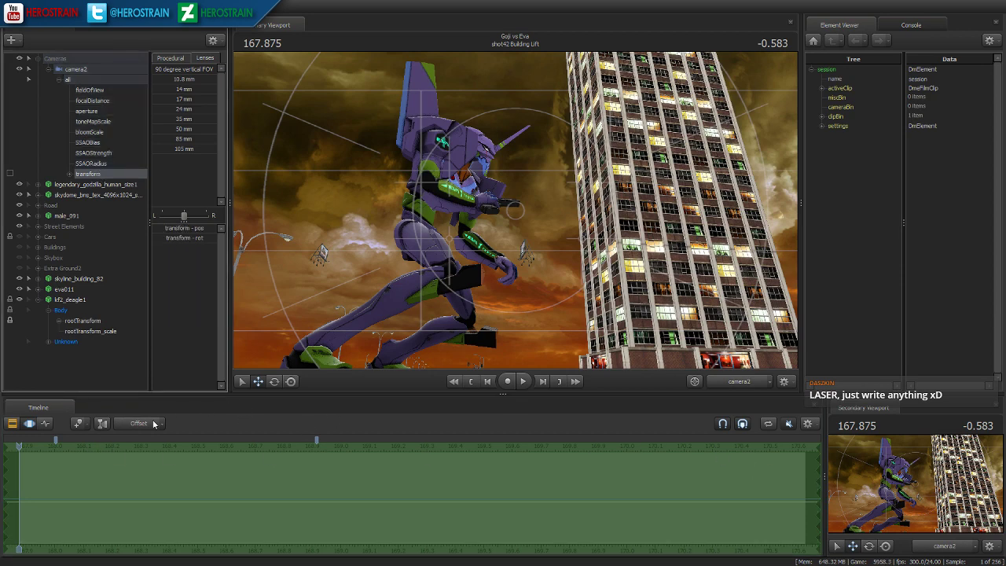
click(45, 423)
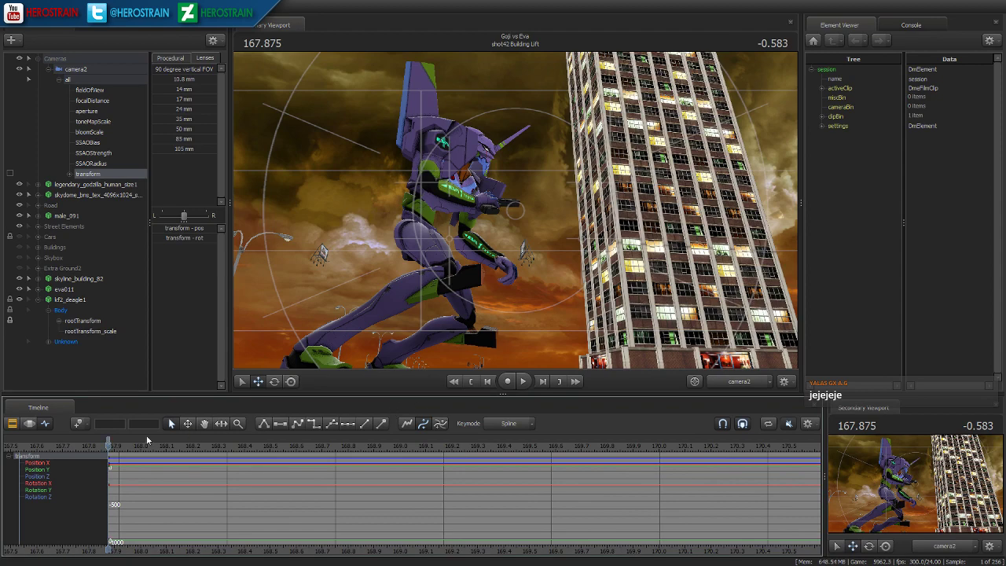
drag(128, 445, 810, 464)
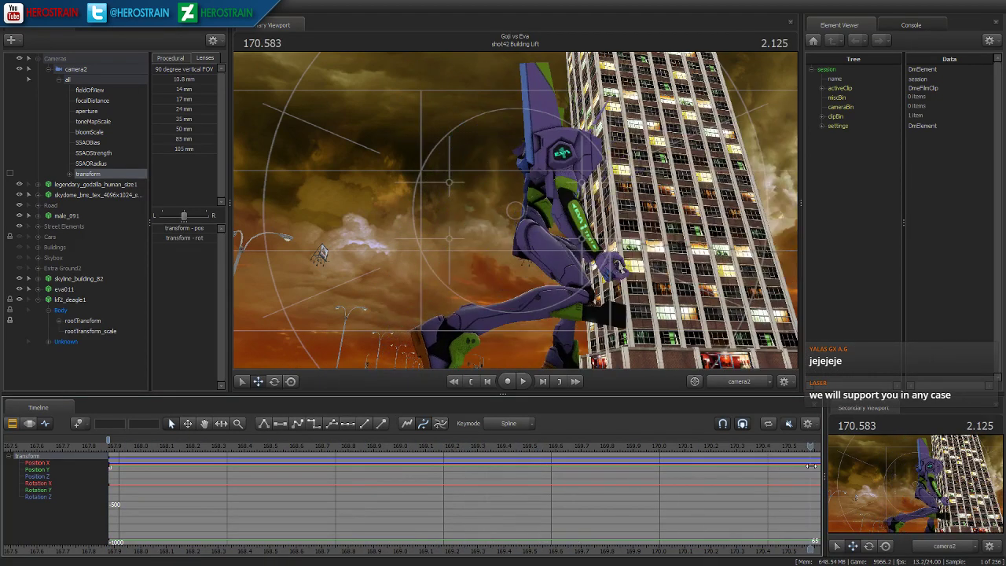
key(d)
mouse_move(515, 210)
mouse_down()
mouse_move(503, 237)
mouse_move(511, 203)
mouse_up()
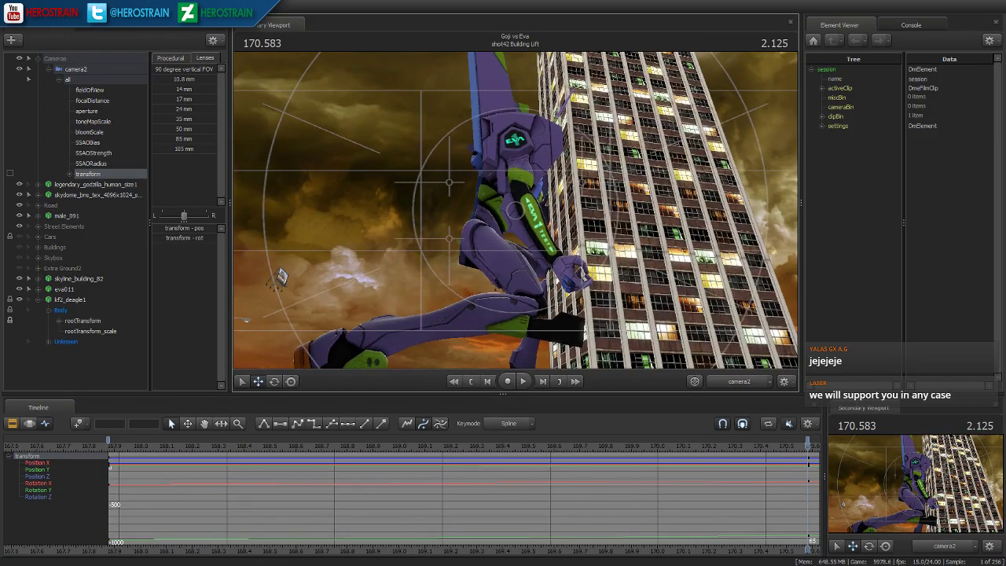
- Show the Work Camera in the secondary viewport, orbit out to see camera2 in the scene, and play the shot from its start
click(934, 547)
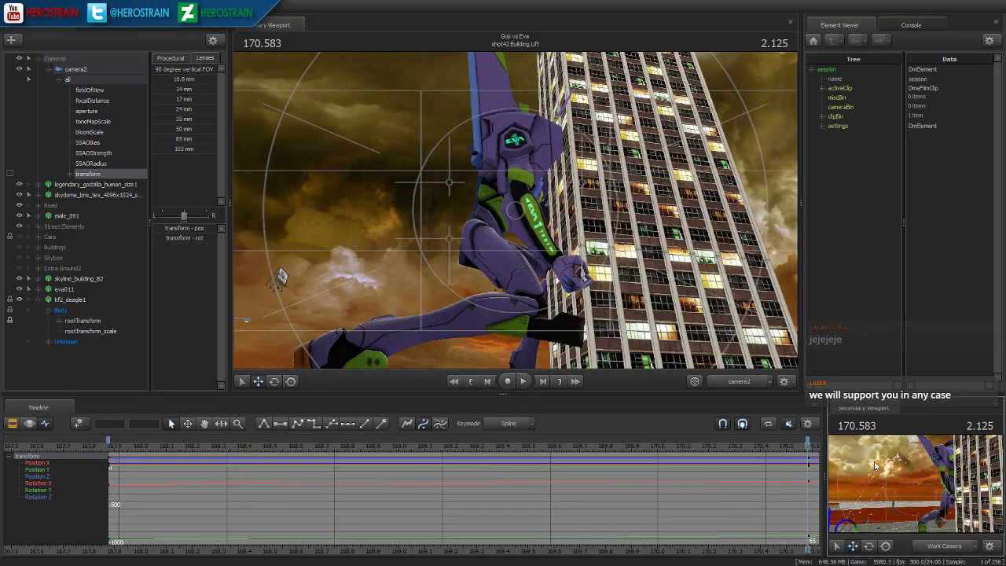
drag(915, 484, 912, 459)
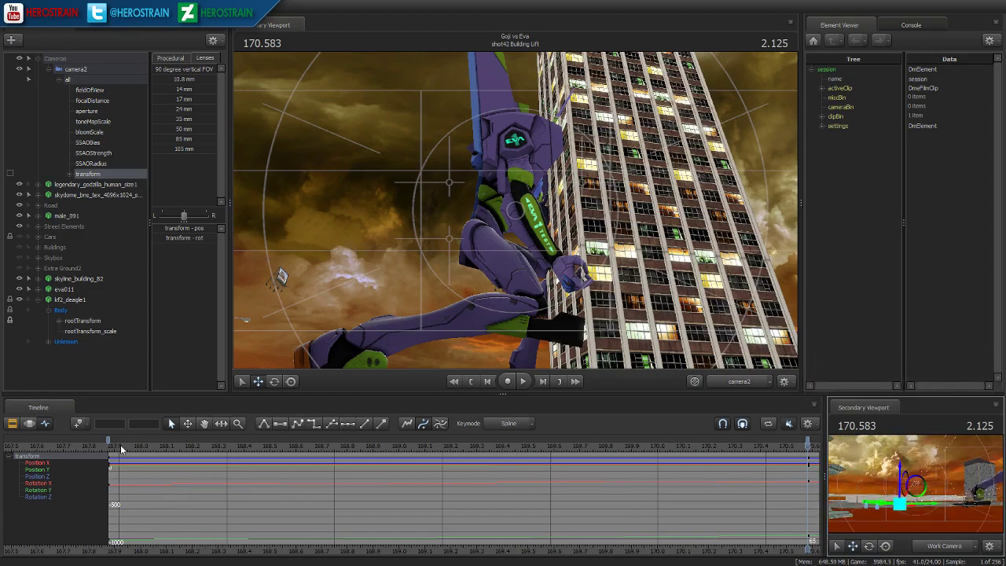
click(123, 448)
key(space)
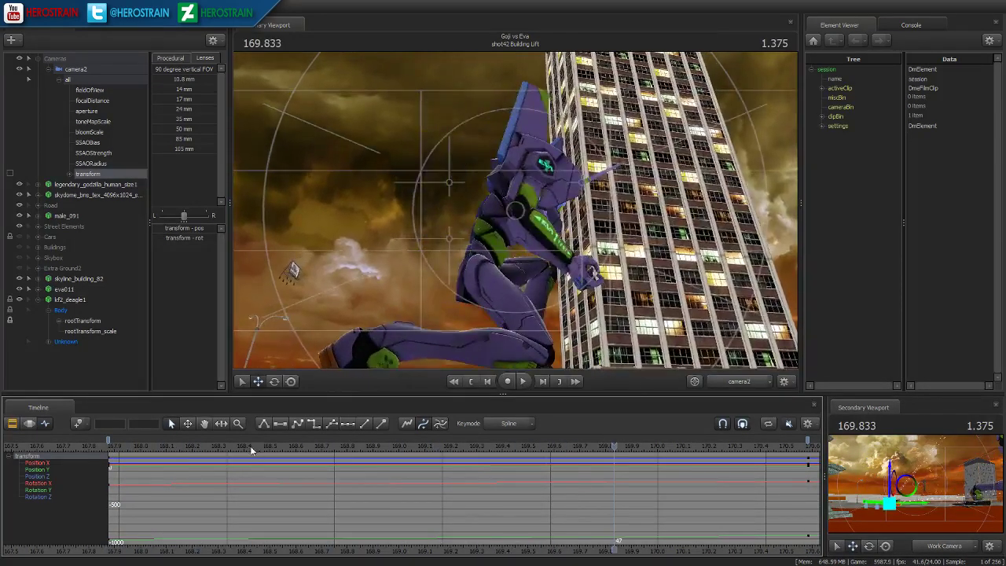
- Add camera2 keyframes at about 168.5, 169.0 and 169.458, reframing each so the view follows the Eva and the thrown pistol
click(240, 447)
drag(245, 448, 396, 459)
drag(405, 315, 403, 324)
click(445, 448)
drag(445, 447, 517, 448)
drag(516, 236, 535, 260)
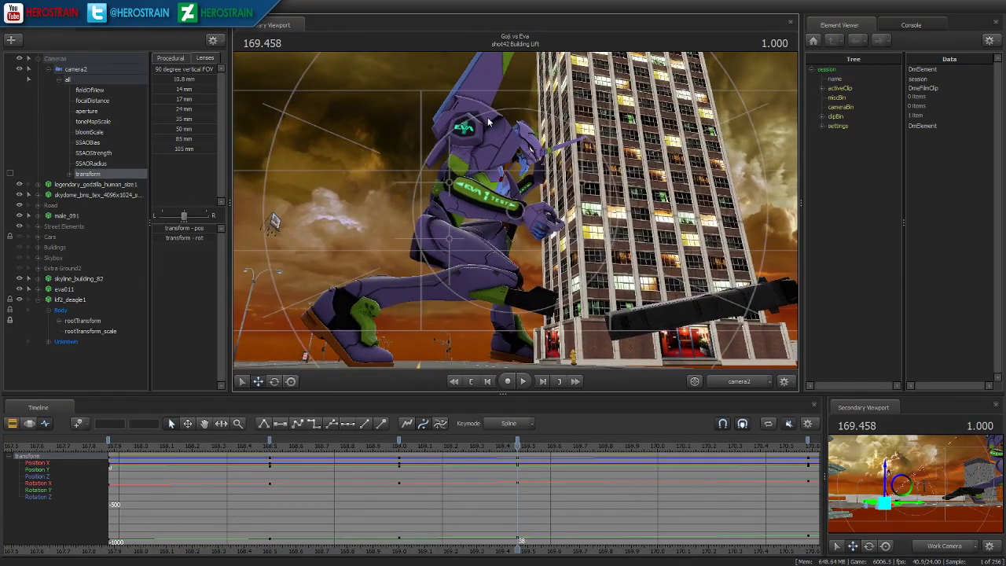
- Reframe camera2 with keyframes at about 170.2 and 170.583, tilting up along the tower at the end, and return to the shot's start
drag(542, 447, 712, 453)
drag(565, 267, 604, 277)
drag(797, 451, 808, 451)
drag(566, 268, 587, 239)
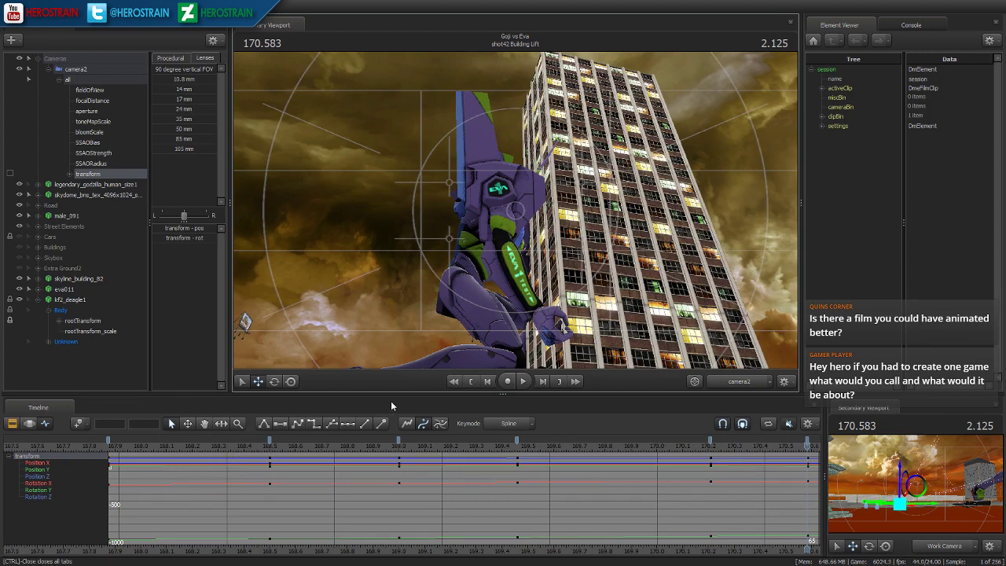
click(470, 382)
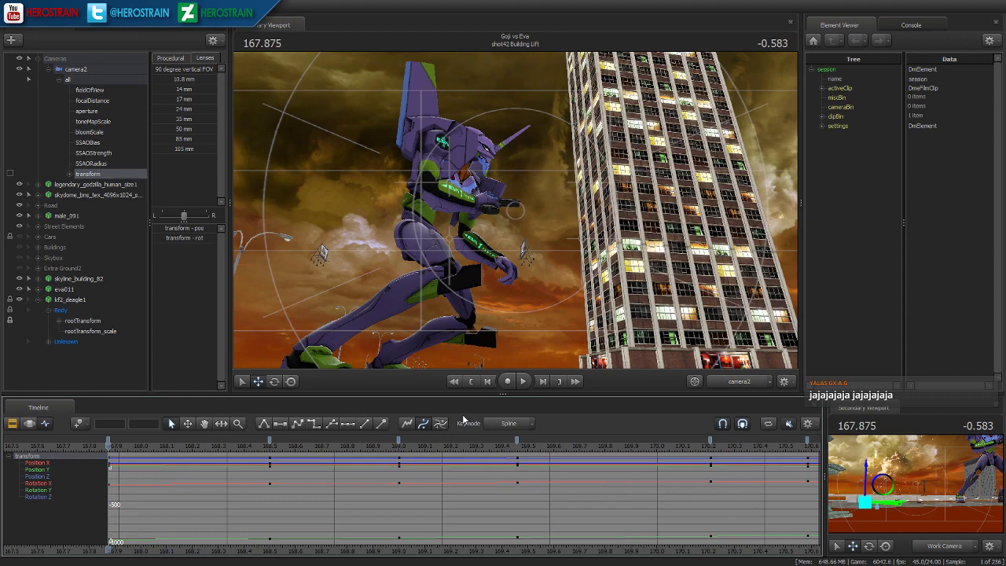
- Select all of camera2's transform keyframes across the Building Lift shot, and play the shot from its start
click(471, 381)
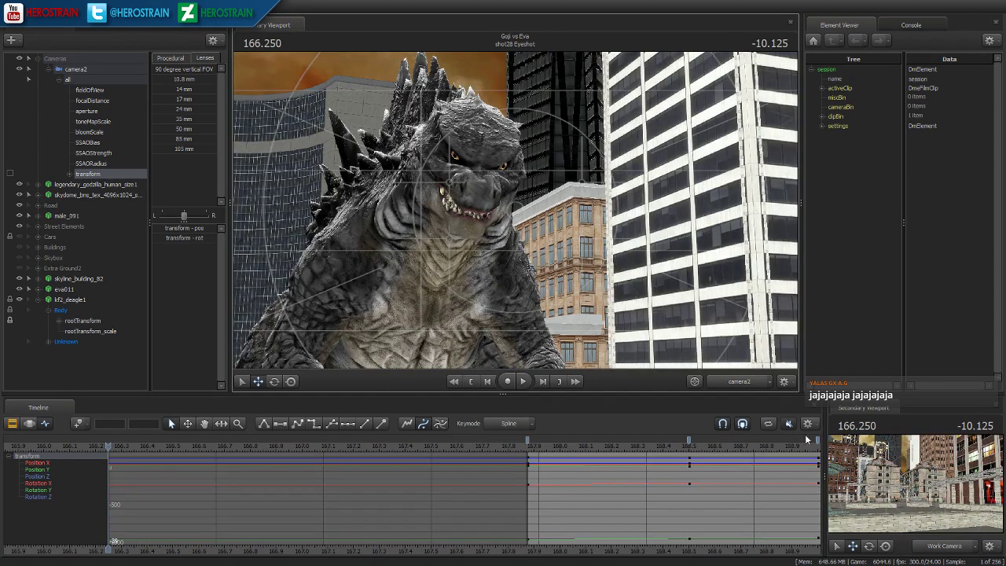
click(692, 427)
key(ctrl+z)
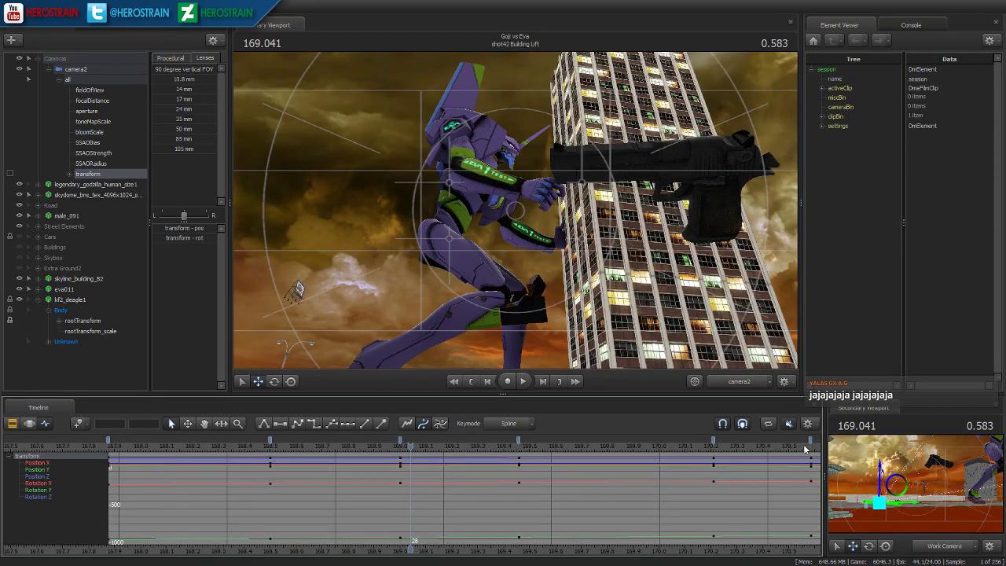
click(810, 441)
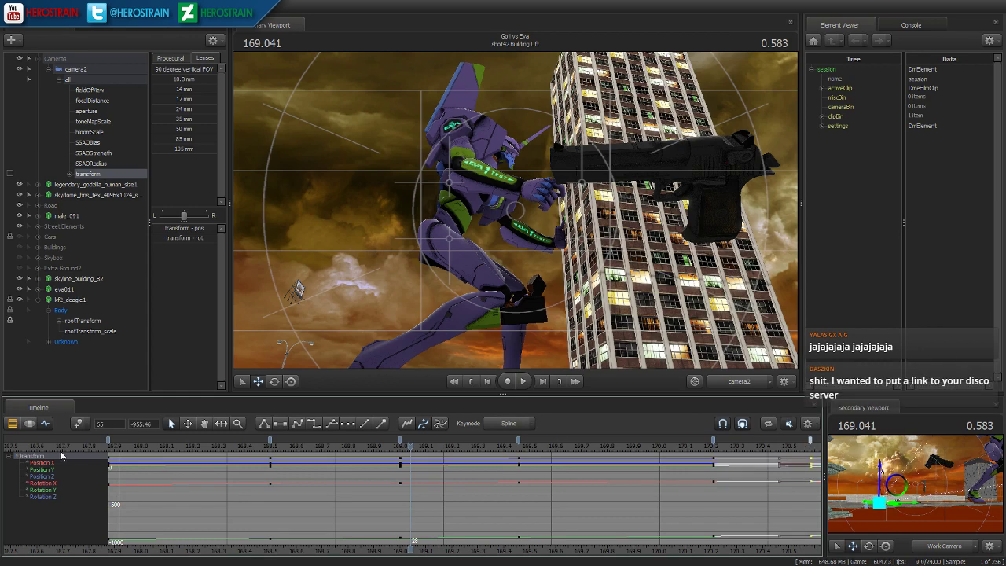
shift+click(108, 441)
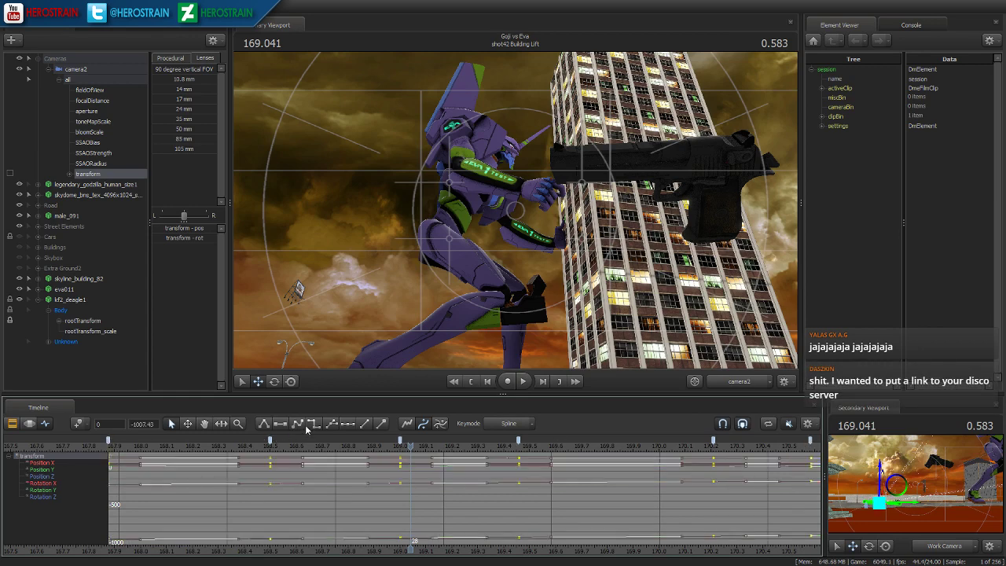
click(474, 381)
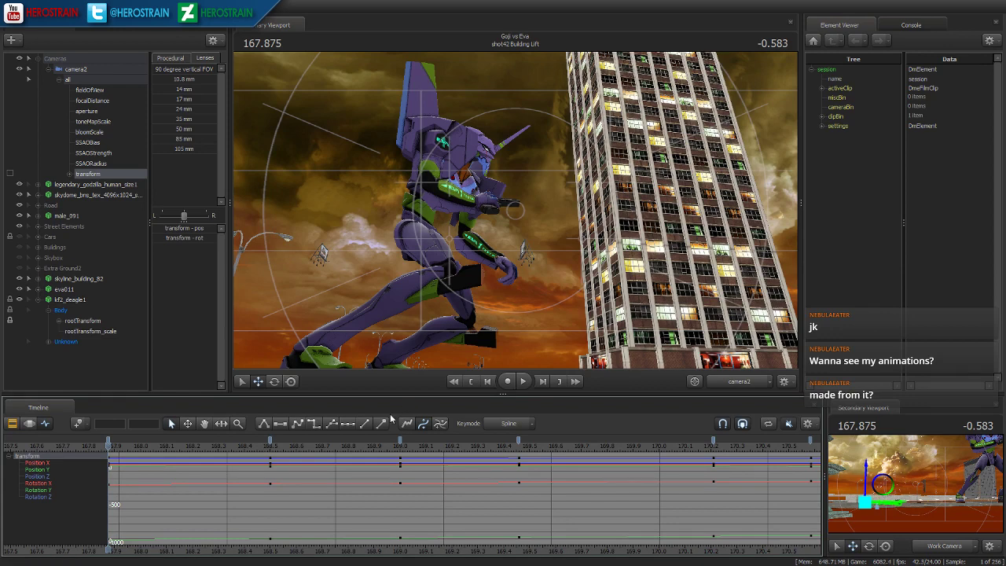
key(space)
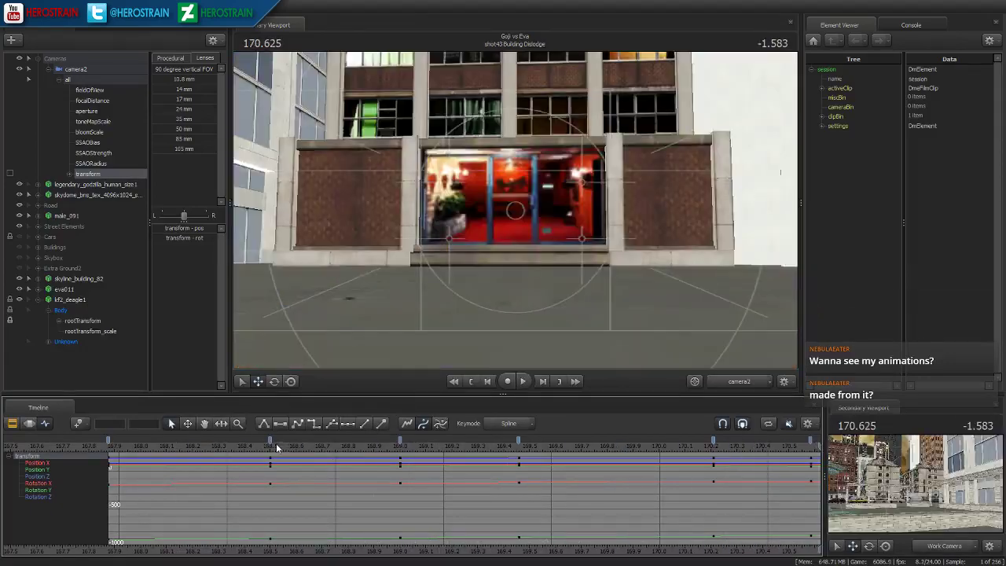
- Adjust camera2's framing at the keyframe at about 168.5, and replay the shot
click(270, 446)
drag(511, 236, 475, 220)
key(space)
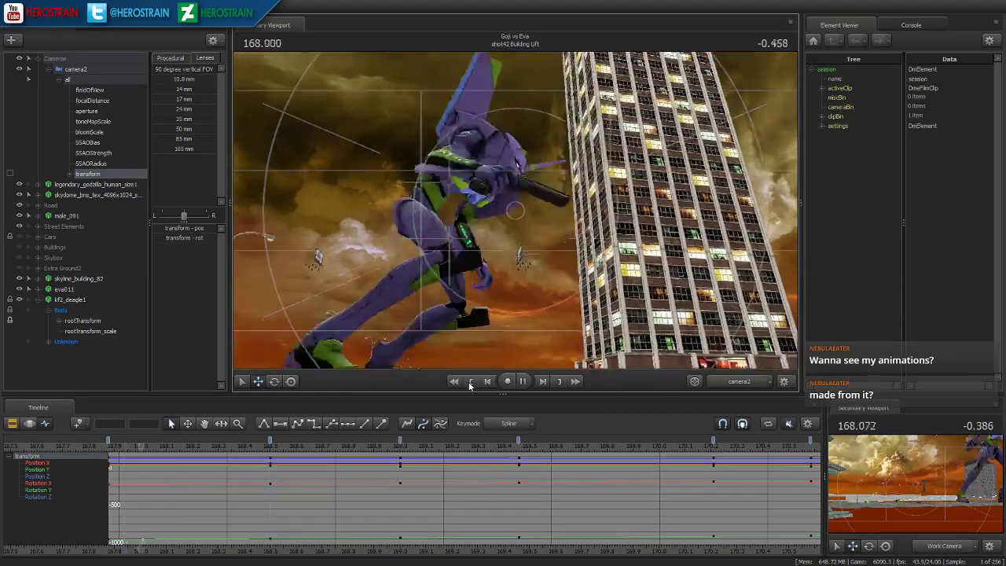
- Adjust camera2's framing at the 169.458 and 170.583 keyframes, and replay the shot from its start
click(518, 445)
drag(516, 209, 515, 205)
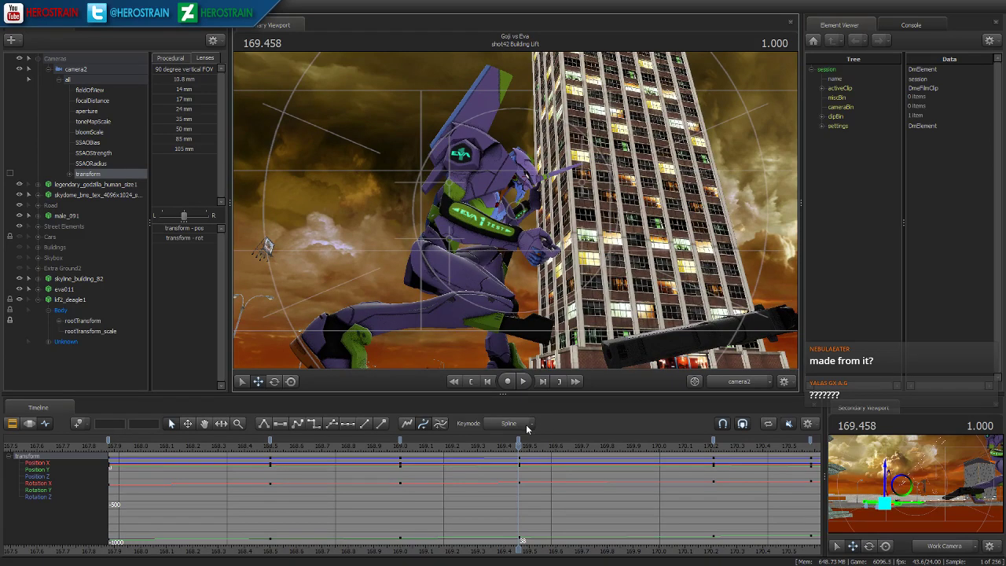
key(space)
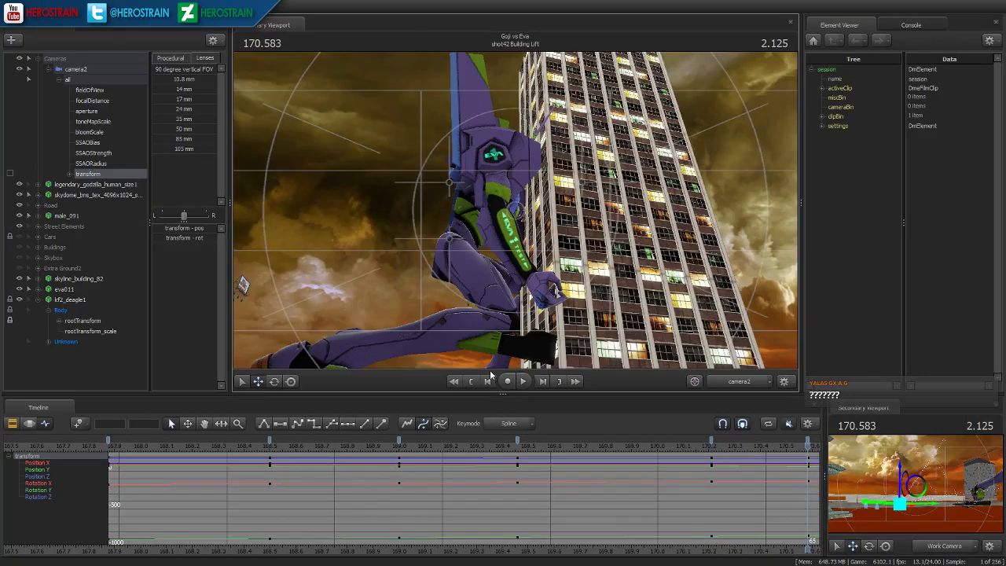
click(468, 380)
key(space)
key(space)
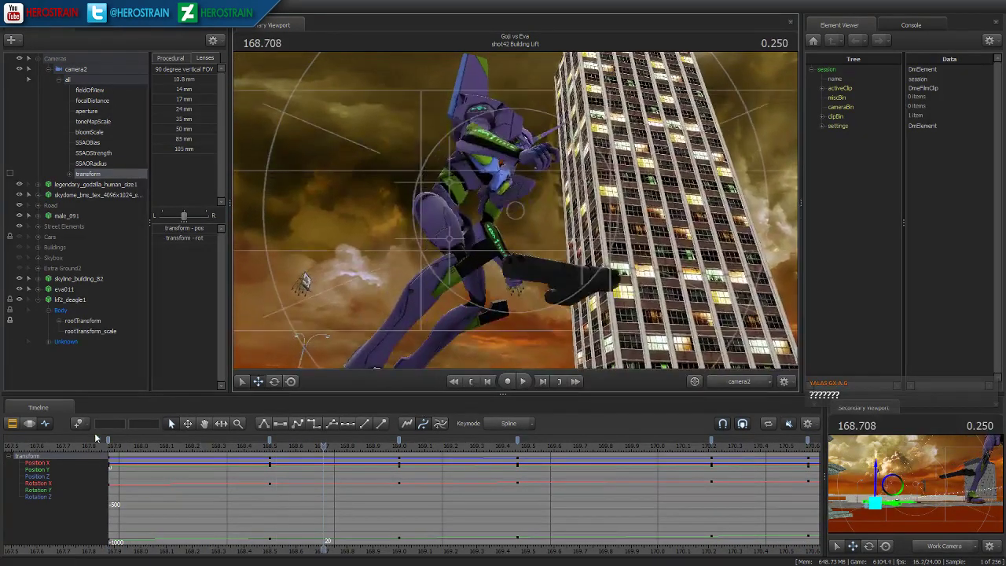
- Smooth camera2's transform motion over a time selection spanning the entire Building Lift shot
click(32, 424)
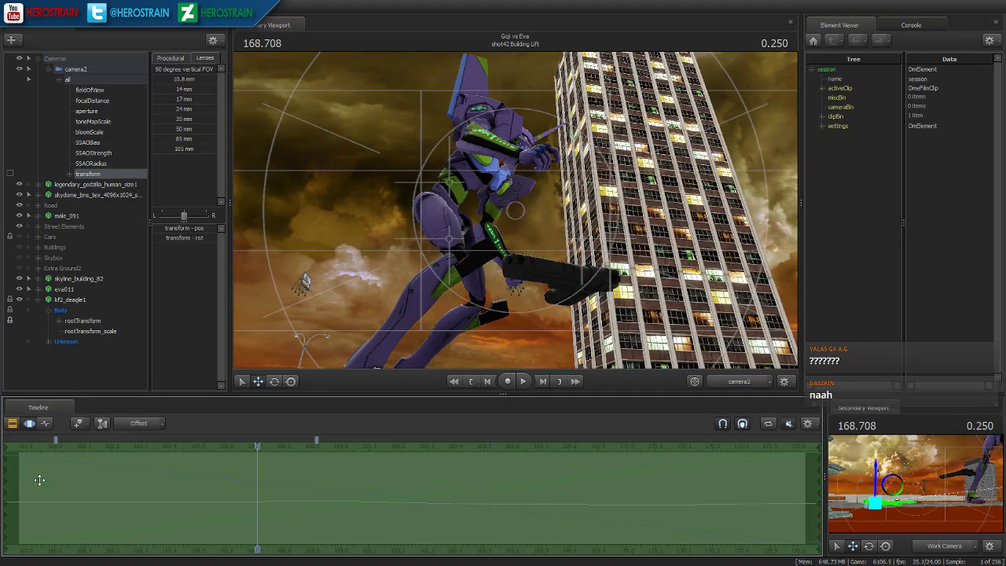
key(space)
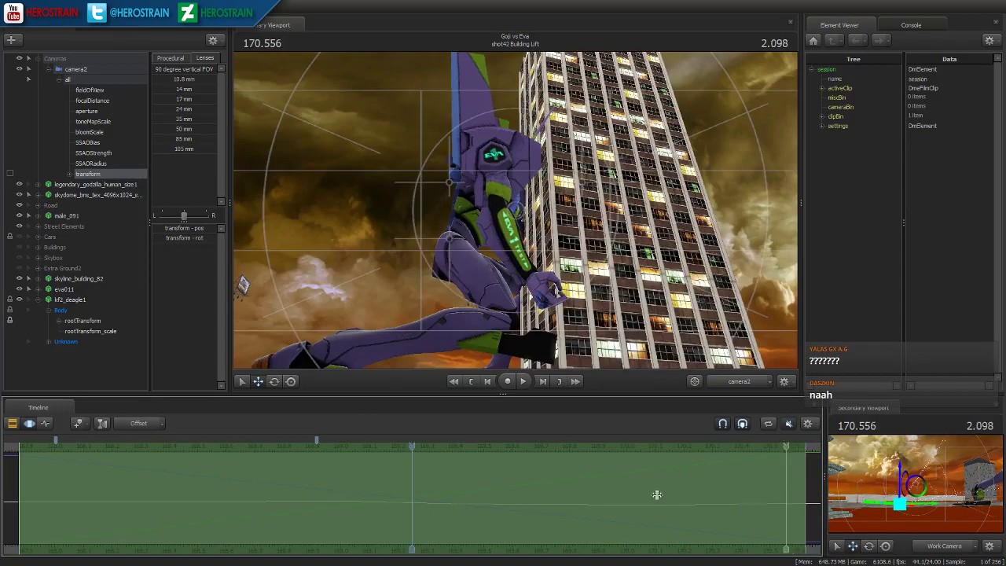
drag(713, 495, 634, 495)
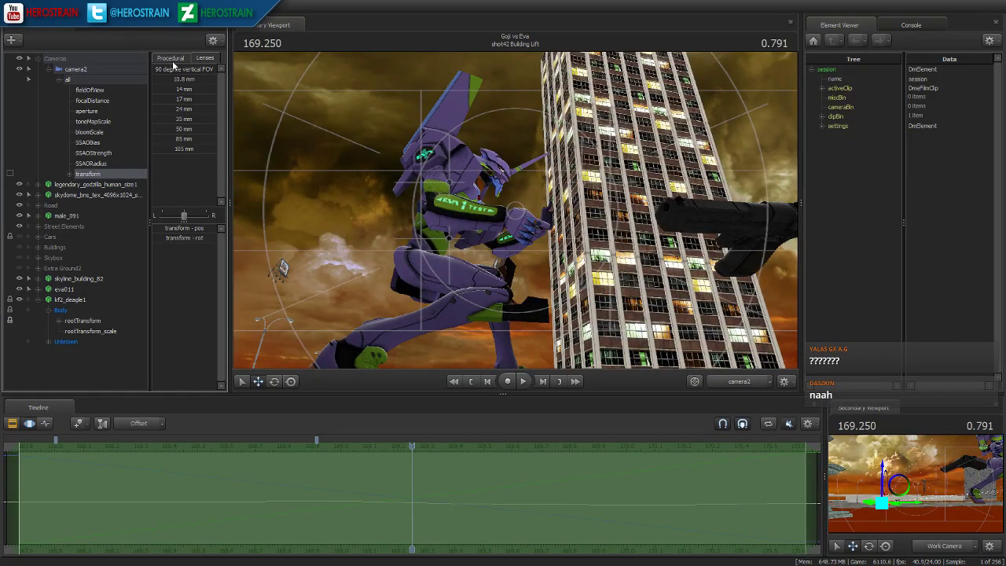
click(179, 129)
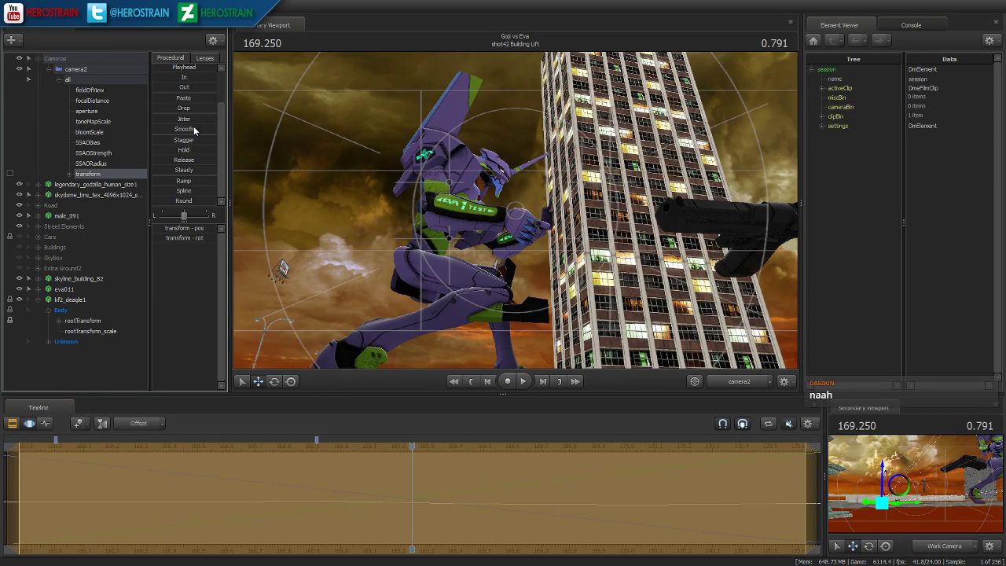
- Apply a slight jitter to only the rotation of camera2's transform across the shot, and play the shot
click(75, 174)
click(88, 195)
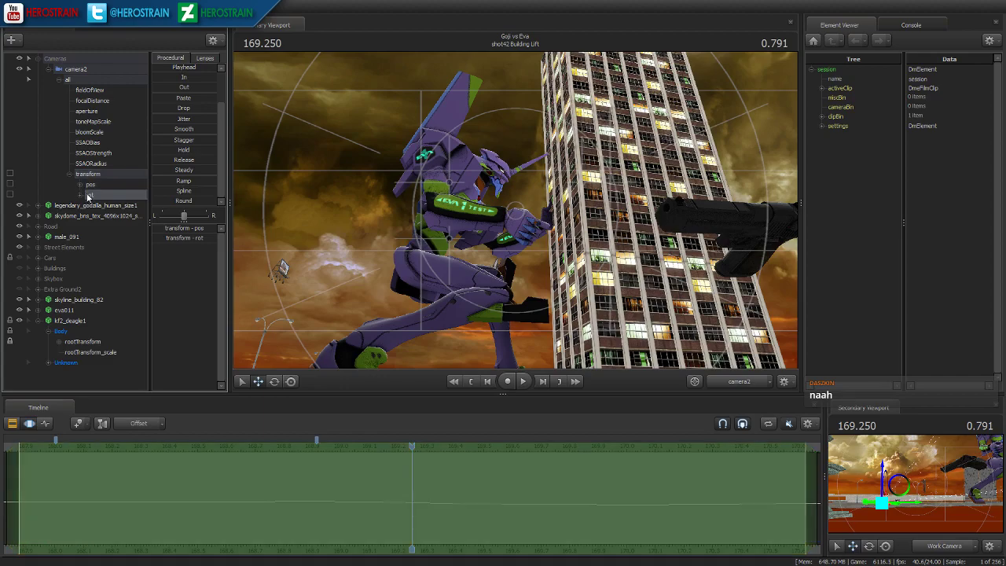
click(183, 119)
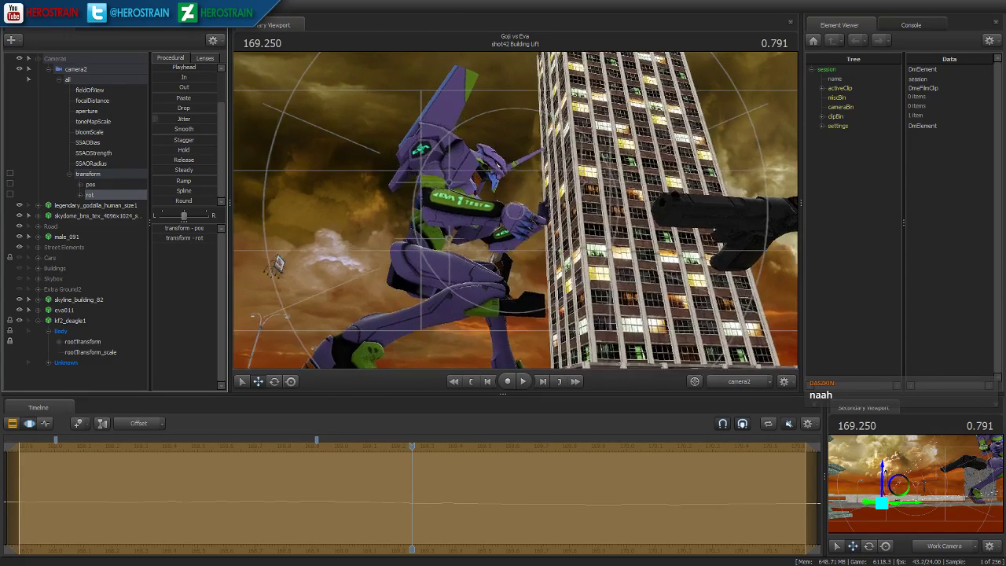
key(space)
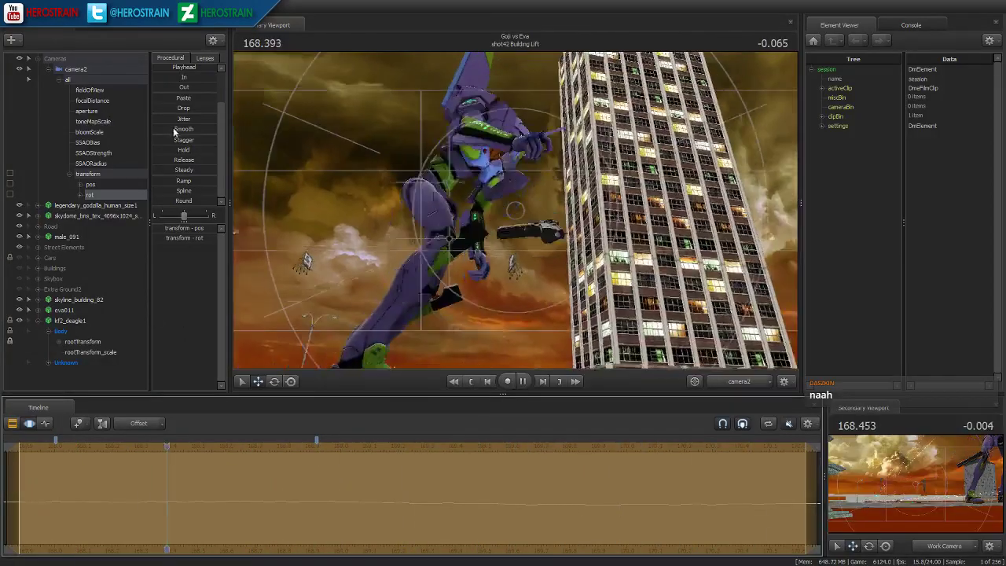
- Smooth the rotation of camera2's transform across the Building Lift shot and replay the shot
click(175, 130)
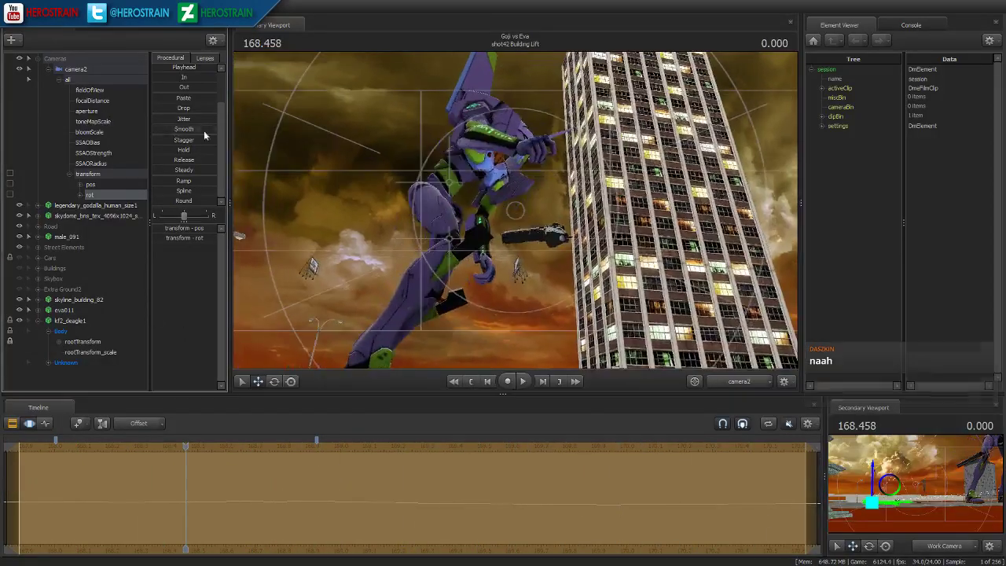
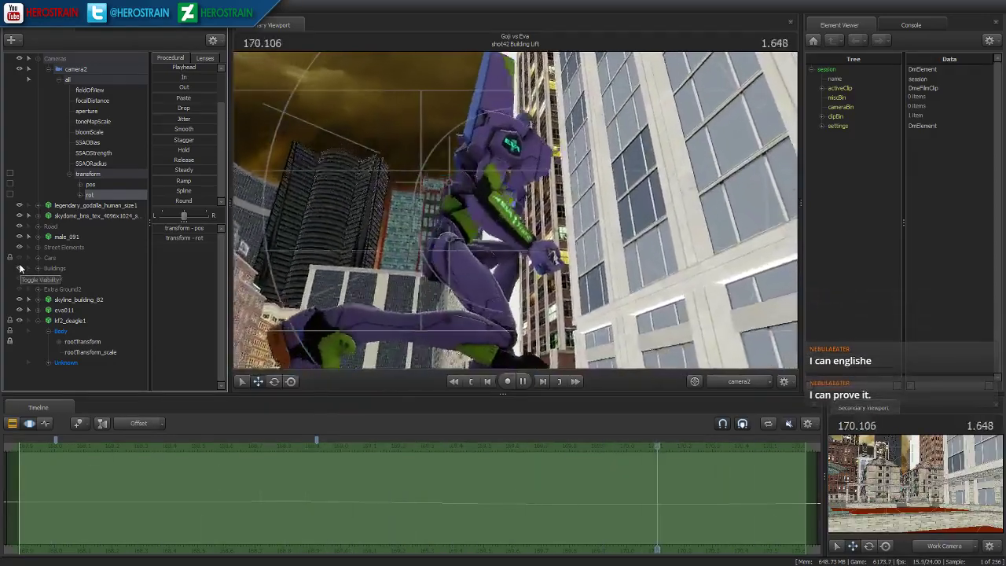
key(space)
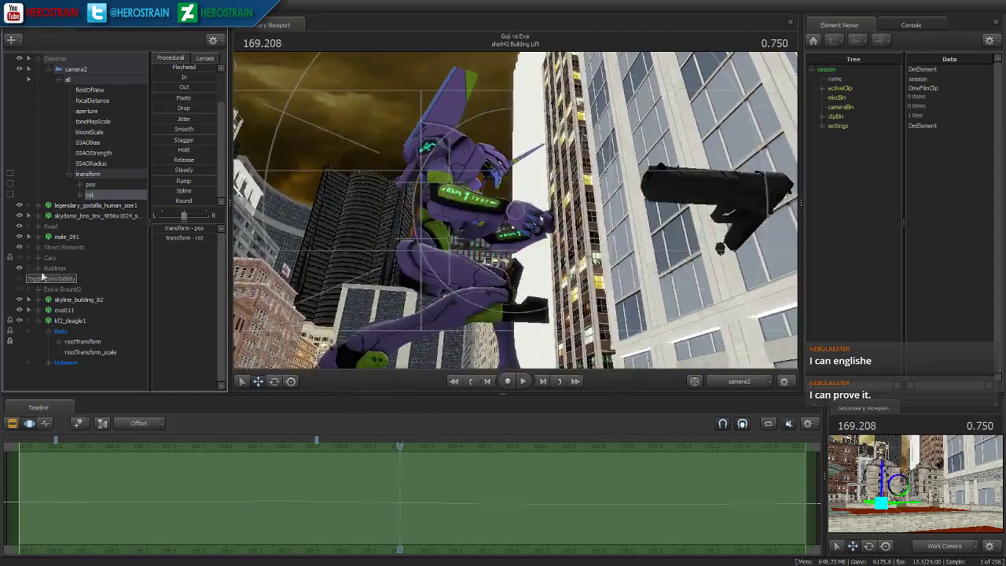
- Select the rootTransform of kf2_deagle1 and switch the primary viewport to the Work Camera
click(83, 342)
click(732, 383)
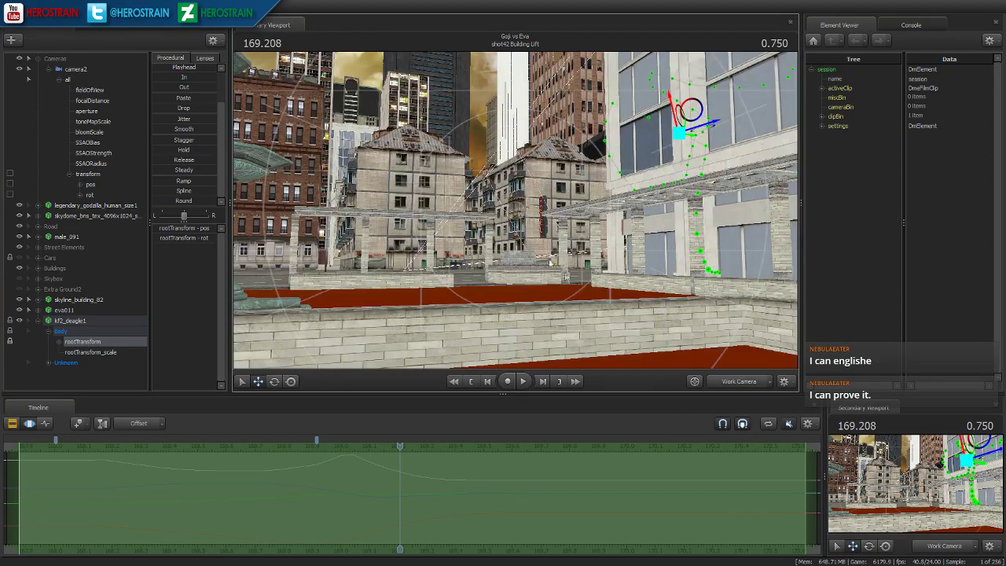
drag(516, 210, 542, 349)
key(s)
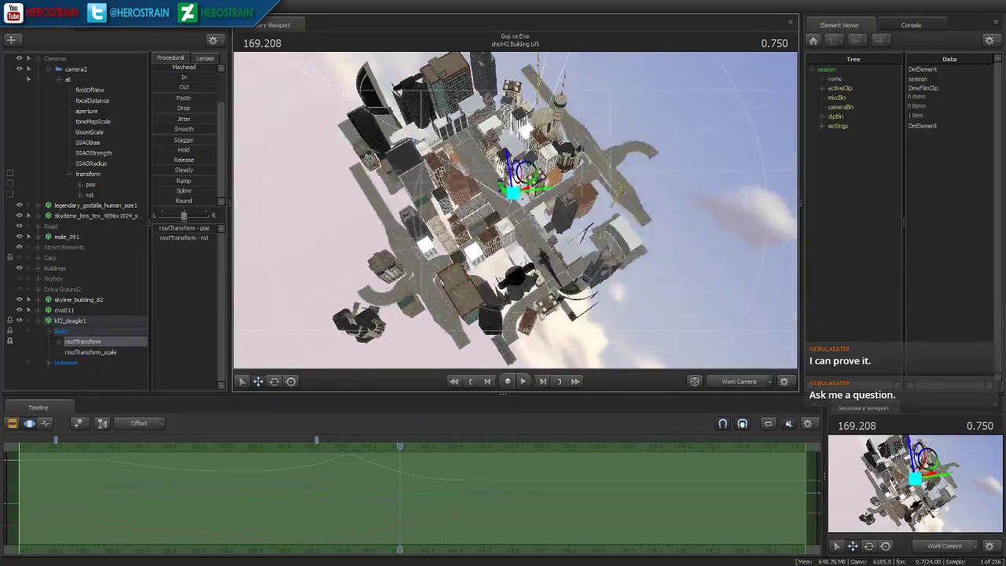
- View the city layout from above with the Skybox group shown, and hide the group again
click(19, 279)
drag(440, 236, 464, 220)
key(w)
key(s)
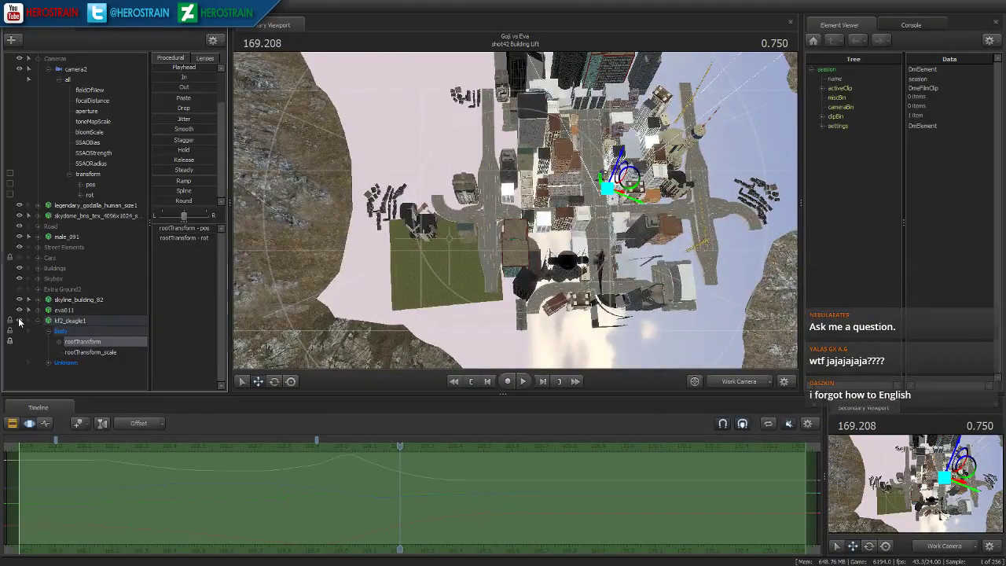
click(20, 278)
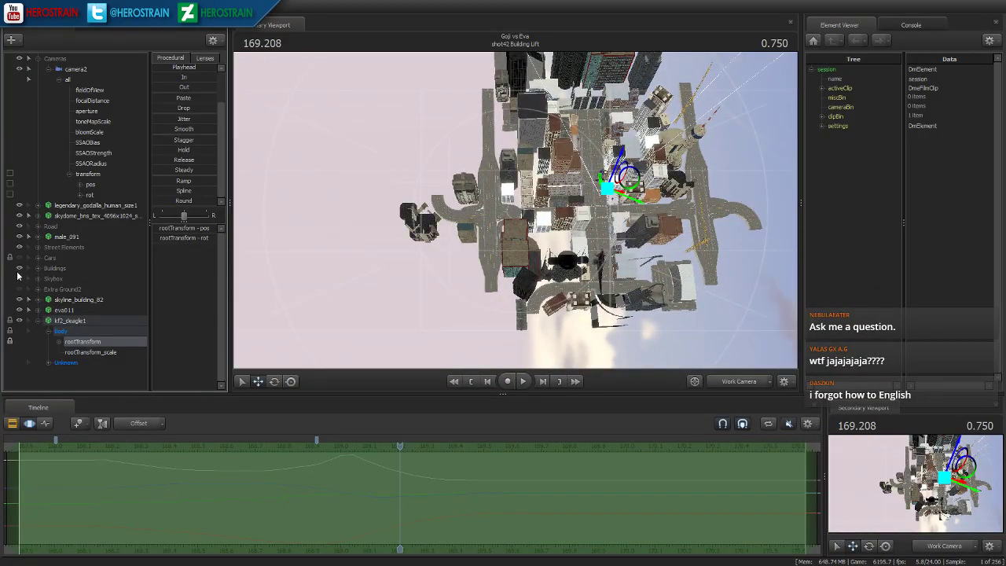
- Hide the Buildings group and remove the lock on the pistol's rootTransform
click(20, 268)
drag(514, 208, 581, 138)
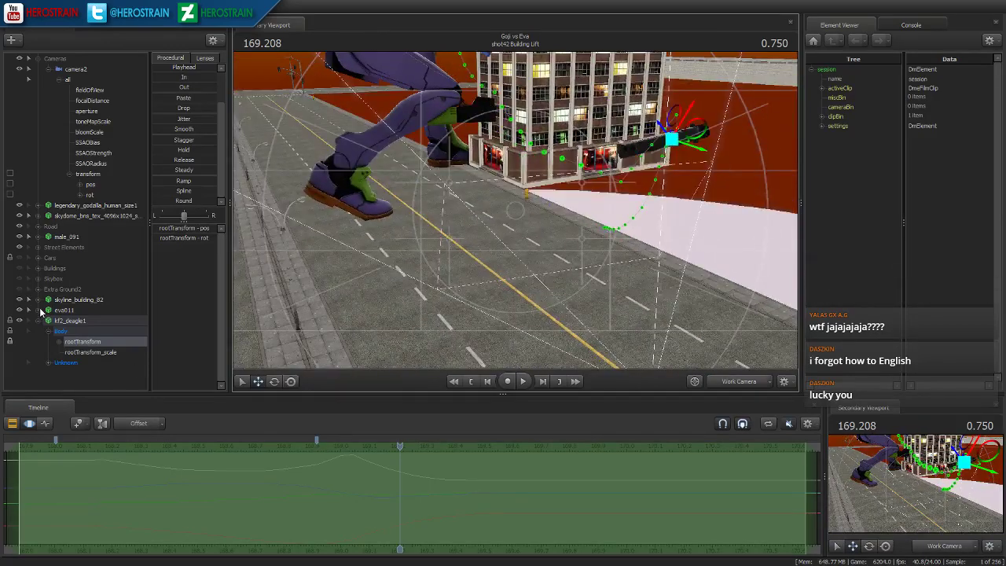
right_click(77, 342)
click(102, 425)
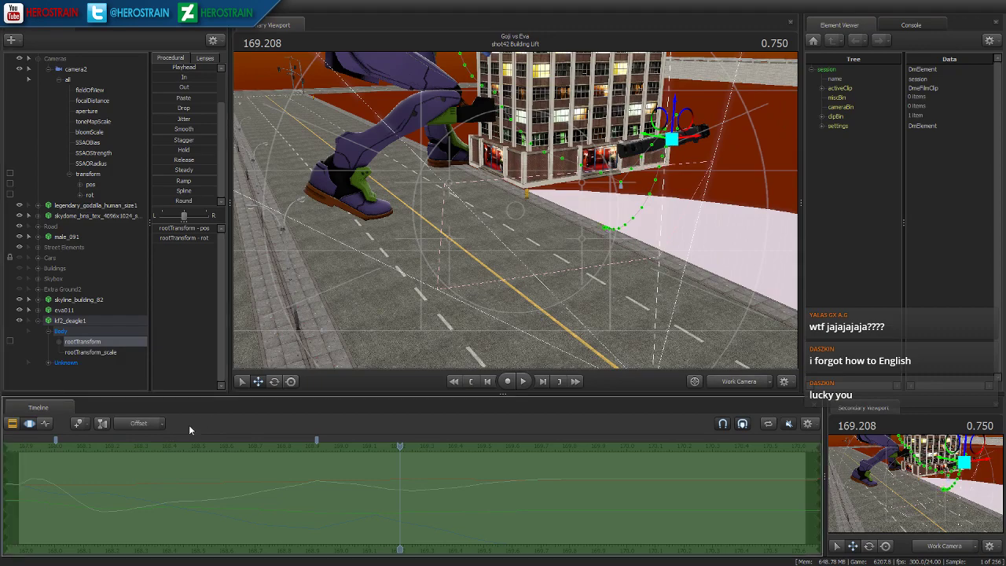
drag(575, 297, 503, 220)
click(11, 423)
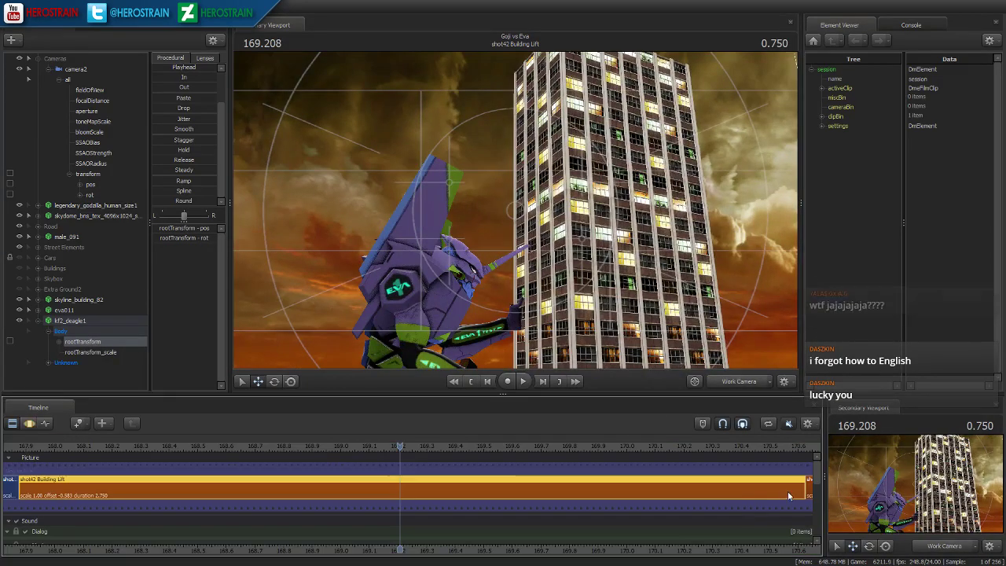
click(25, 521)
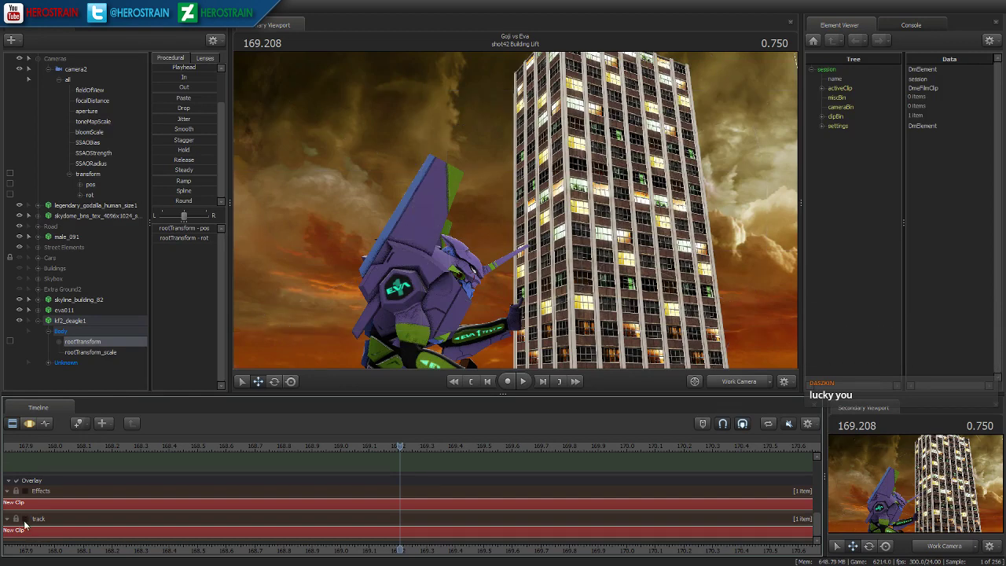
scroll(819, 544, up, 5)
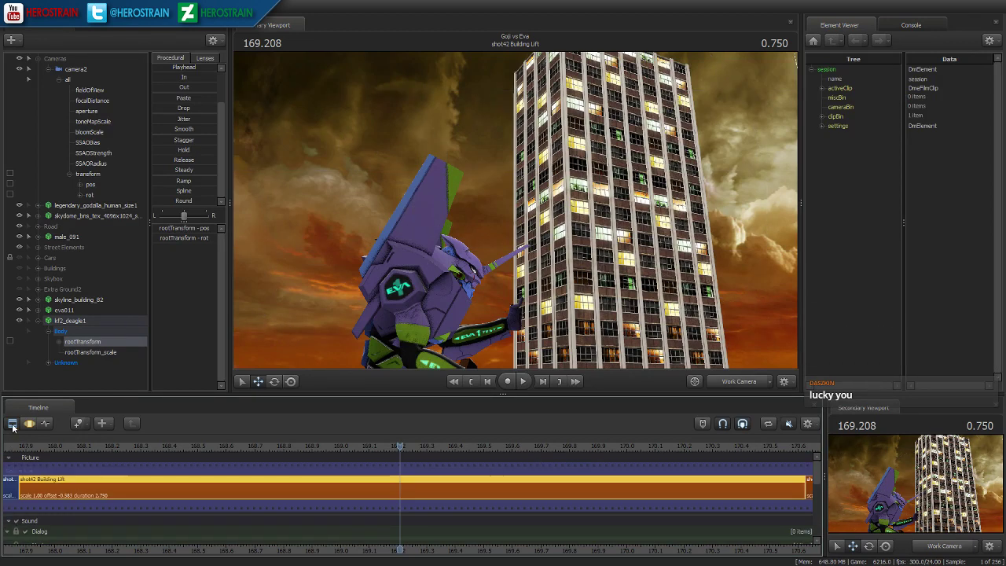
click(30, 423)
- Delete both bookmarks from the Building Lift shot's timeline
drag(581, 259, 516, 213)
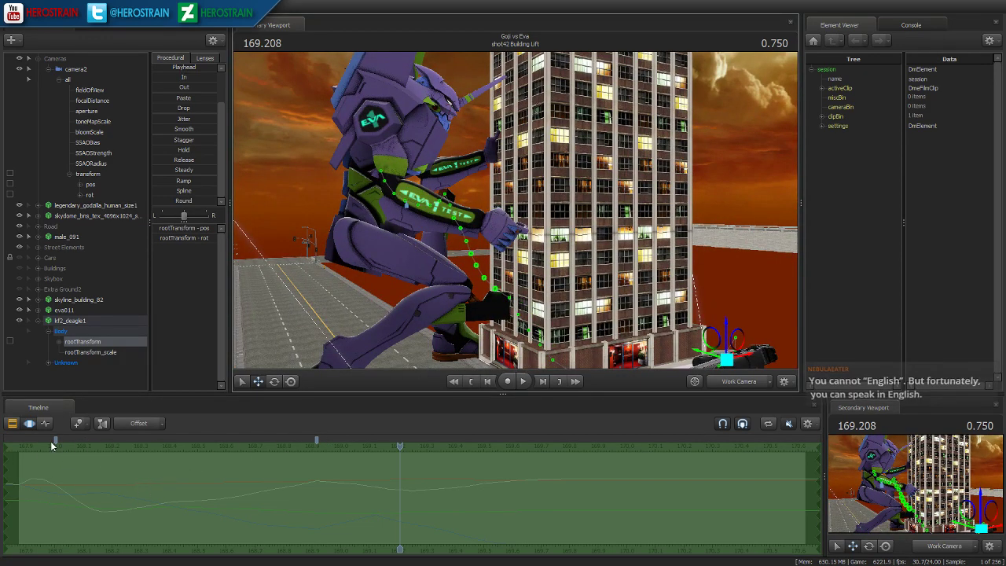
right_click(55, 441)
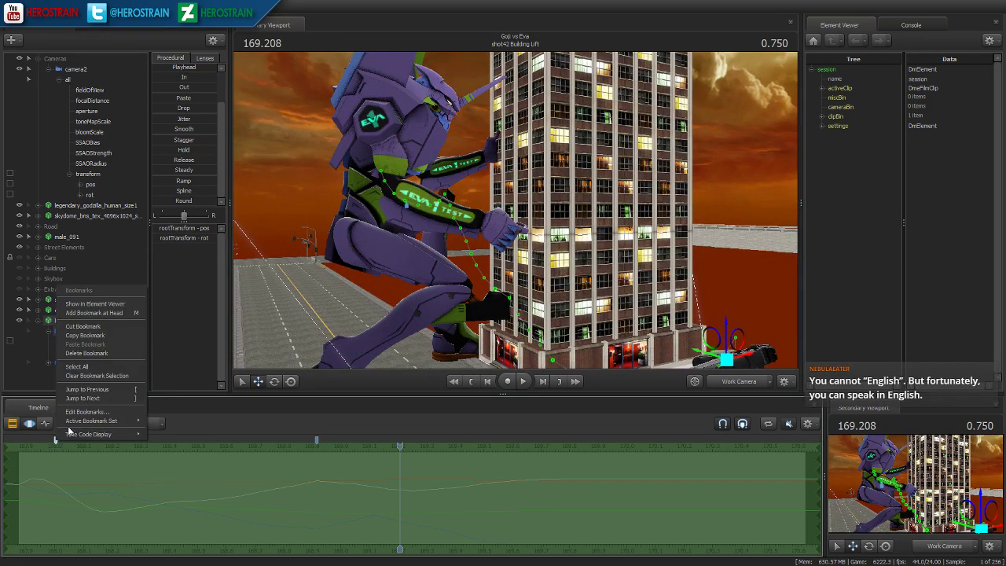
click(91, 354)
right_click(317, 442)
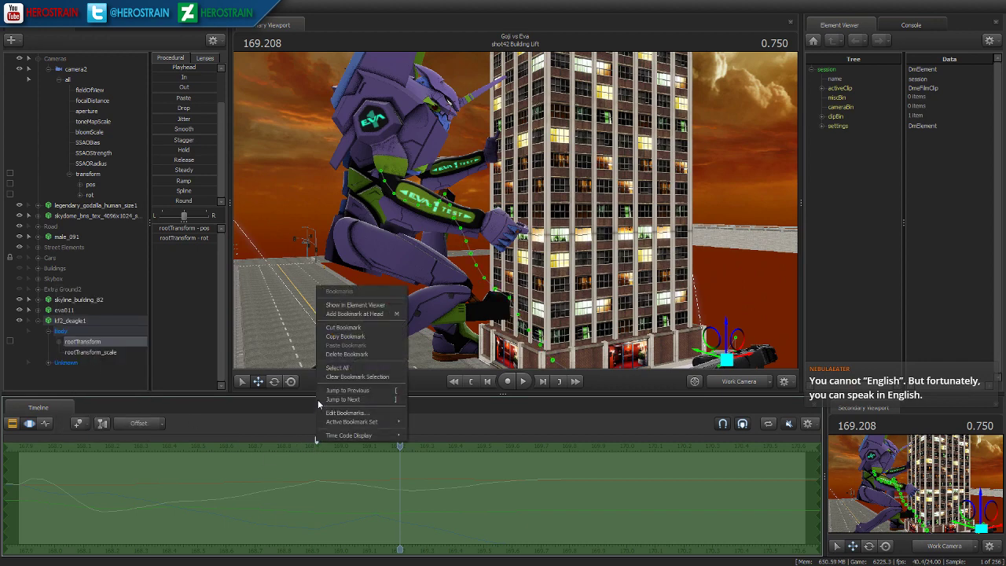
click(333, 357)
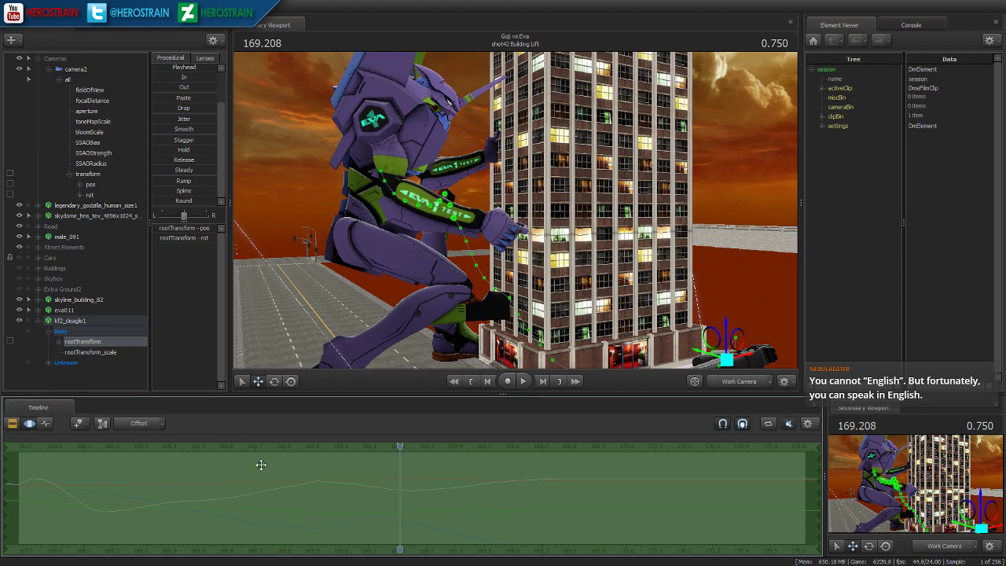
- Select the time from 168.166 onward and apply the In preset to hold the pistol's rootTransform there
drag(400, 447, 337, 511)
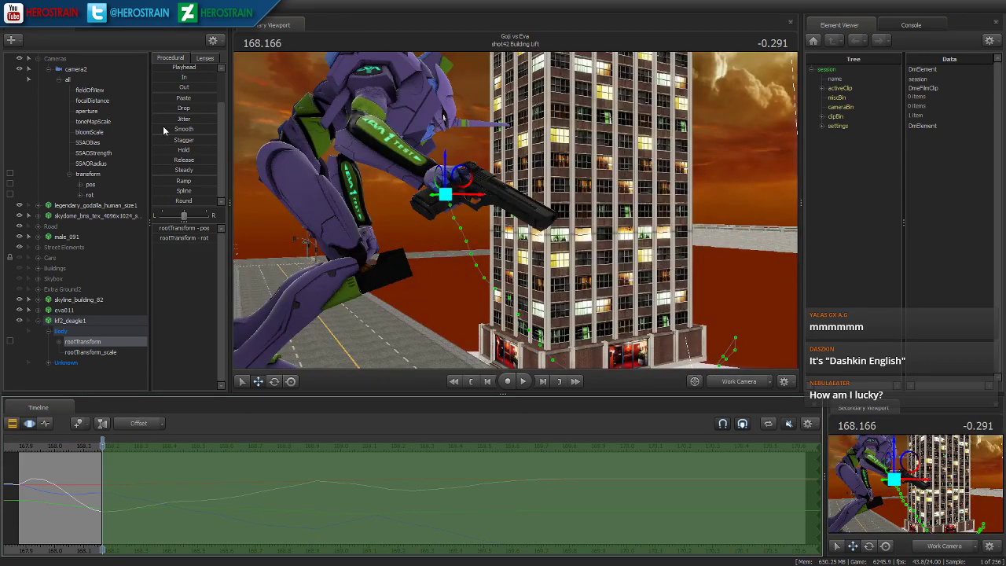
click(186, 78)
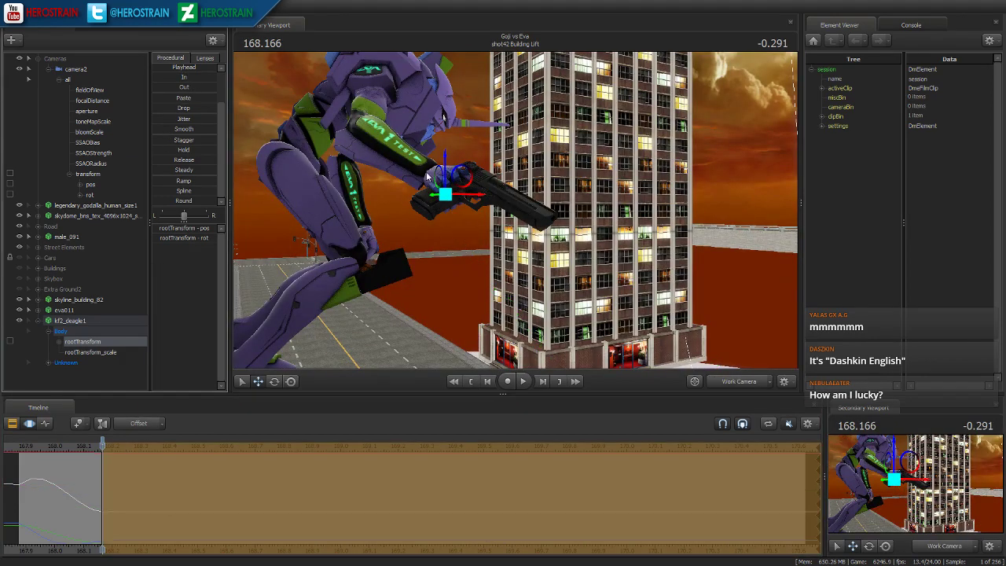
- Ramp the time selection from 168.166 to 168.750, and move and rotate the pistol to lie flat on the road
click(271, 473)
drag(110, 473, 269, 475)
drag(353, 299, 395, 72)
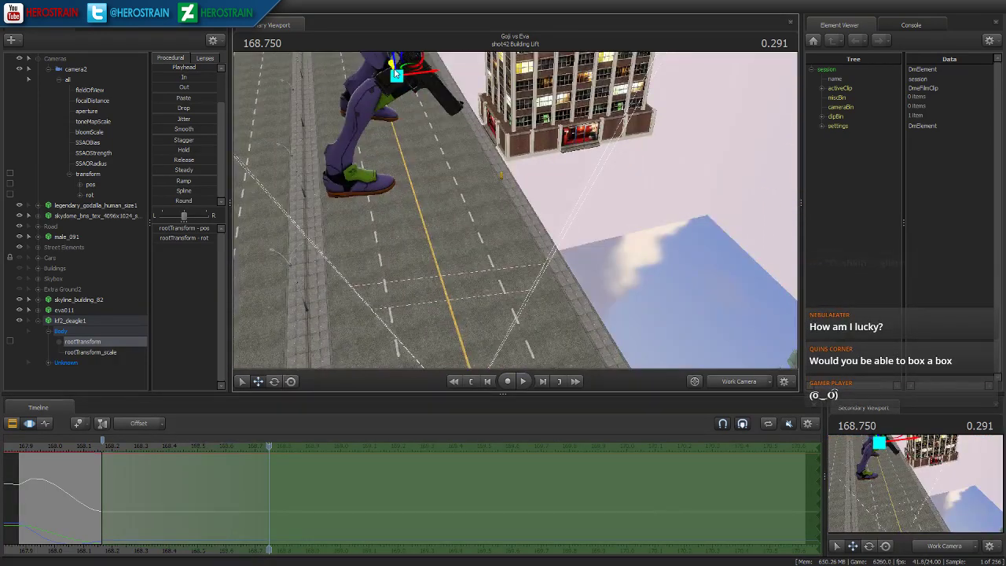
click(396, 73)
key(e)
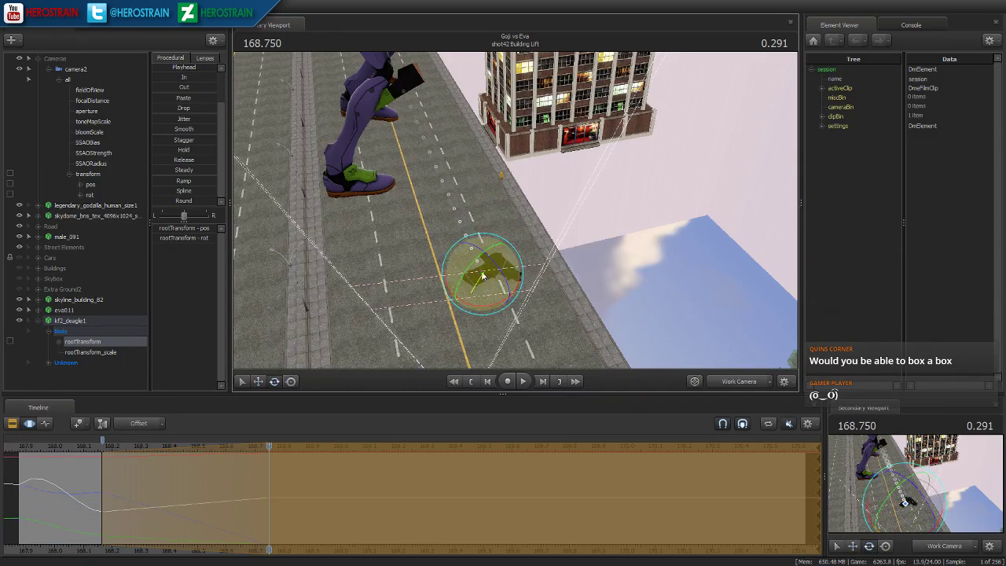
key(w)
drag(515, 210, 516, 153)
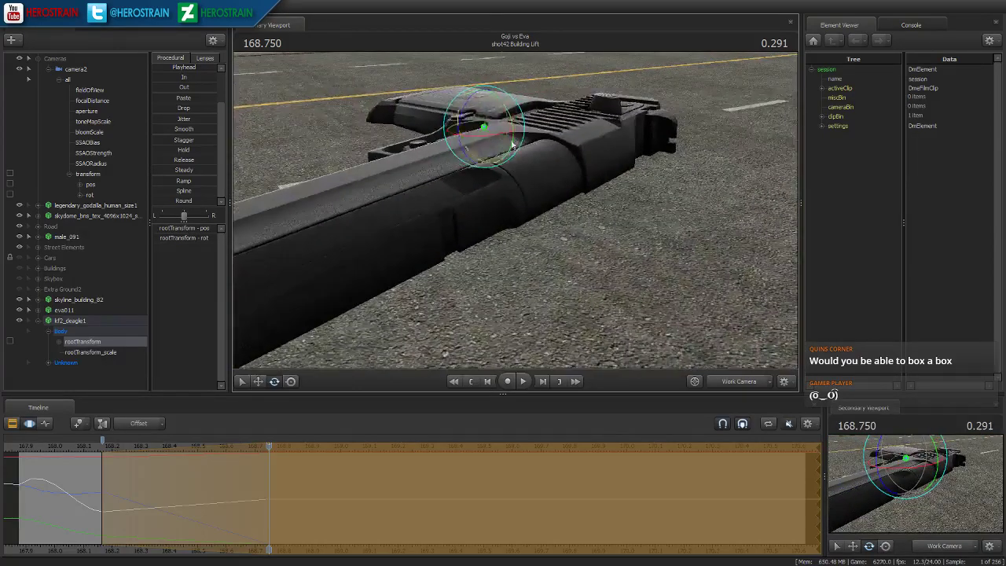
drag(485, 86, 488, 252)
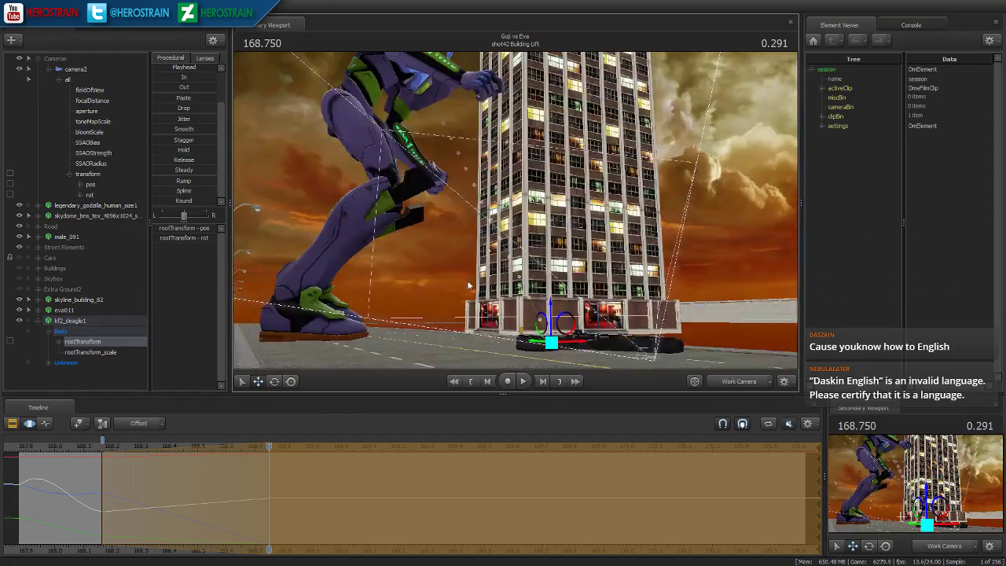
- Replay the pistol's fall, extend the selection's ramp to 169.041, and undo the pistol's placement on the road
click(72, 446)
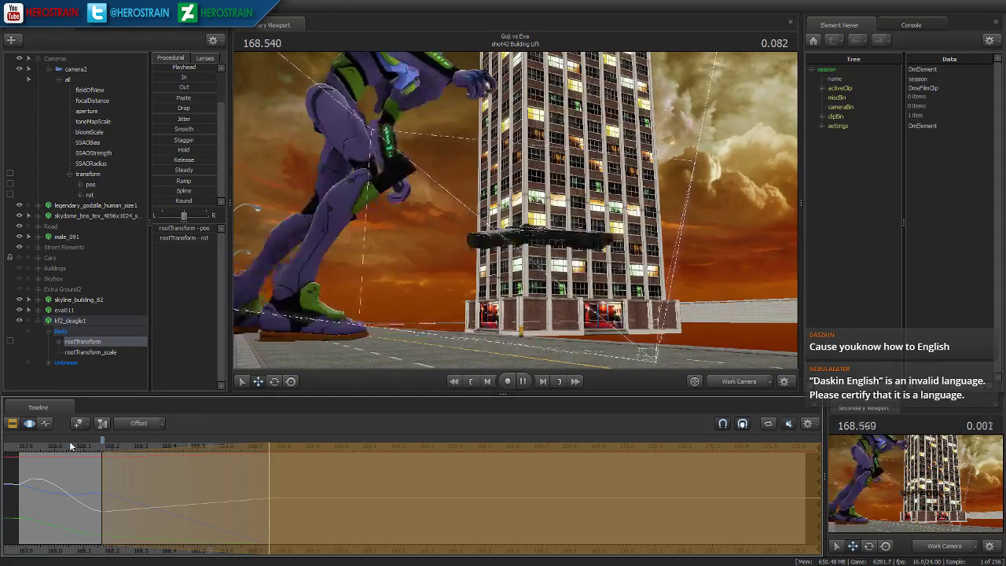
key(space)
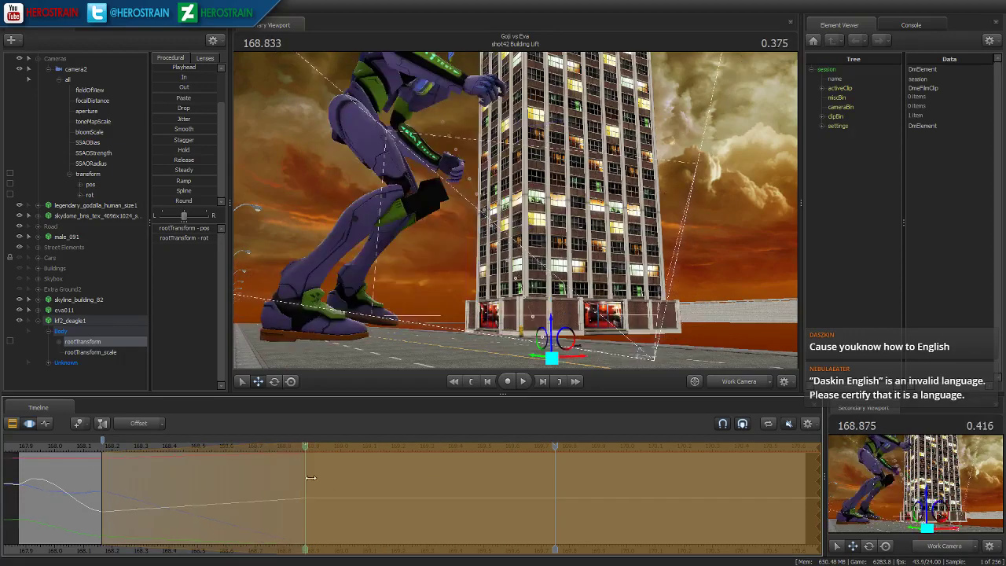
drag(83, 445, 358, 506)
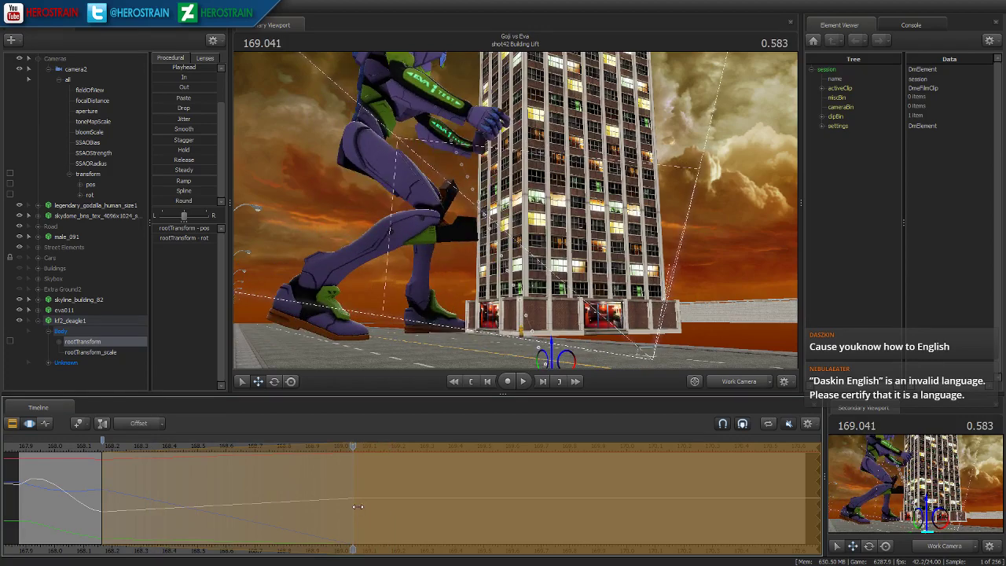
key(ctrl+z)
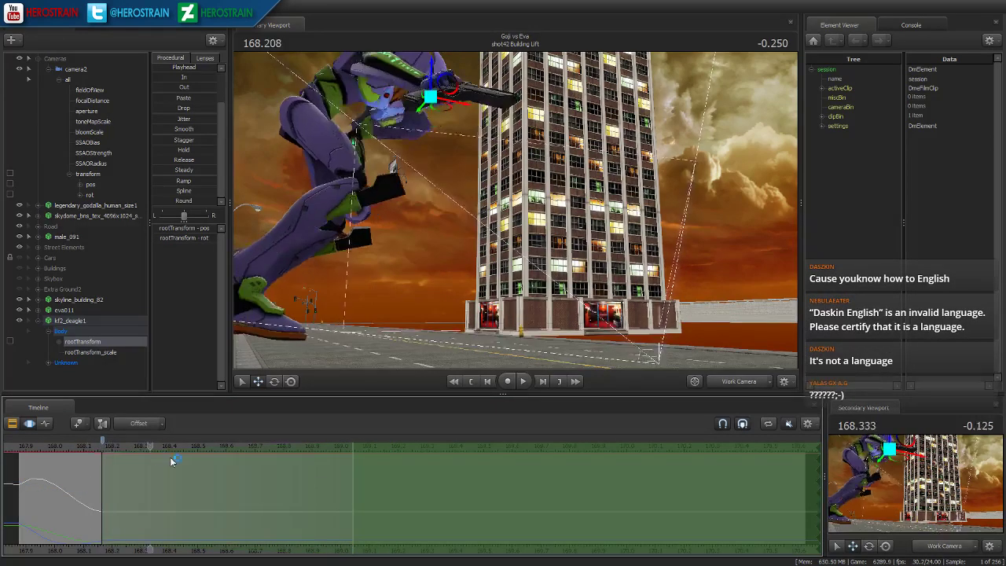
- Move the pistol down onto the road at 169.041 and rotate it to lie flat, with camera2 shown in the secondary viewport
alt+drag(411, 329, 419, 365)
drag(423, 98, 515, 344)
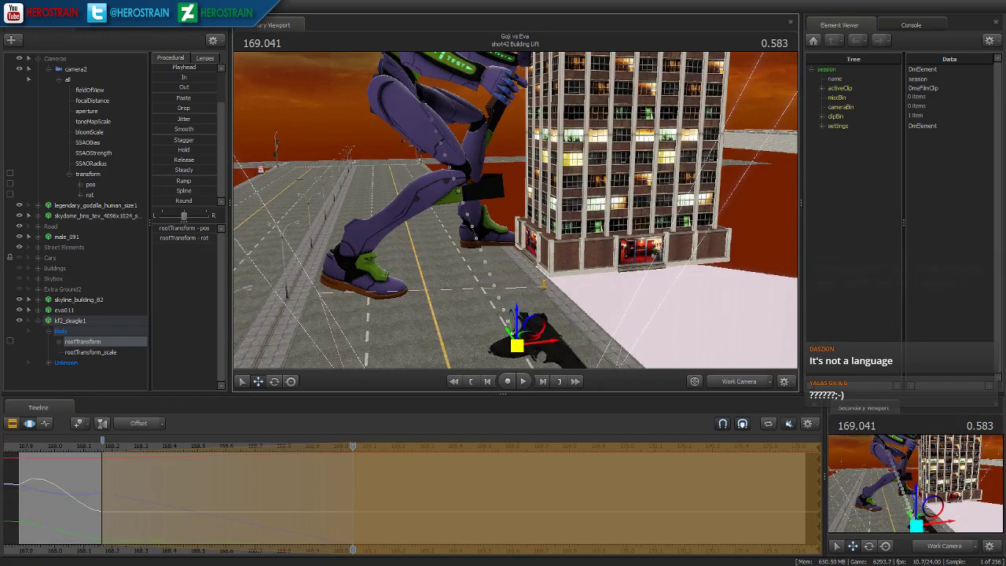
drag(516, 199, 512, 239)
key(e)
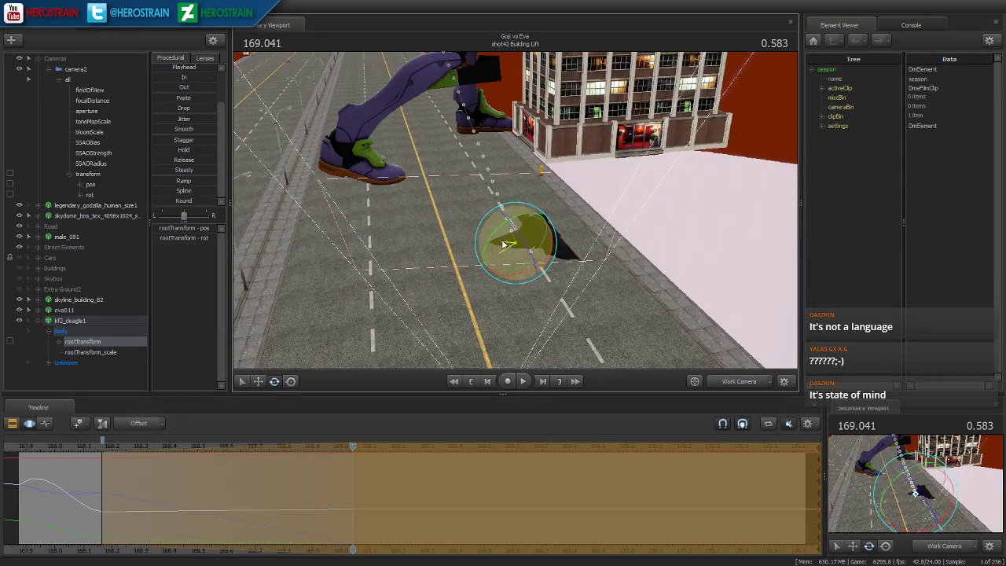
click(931, 545)
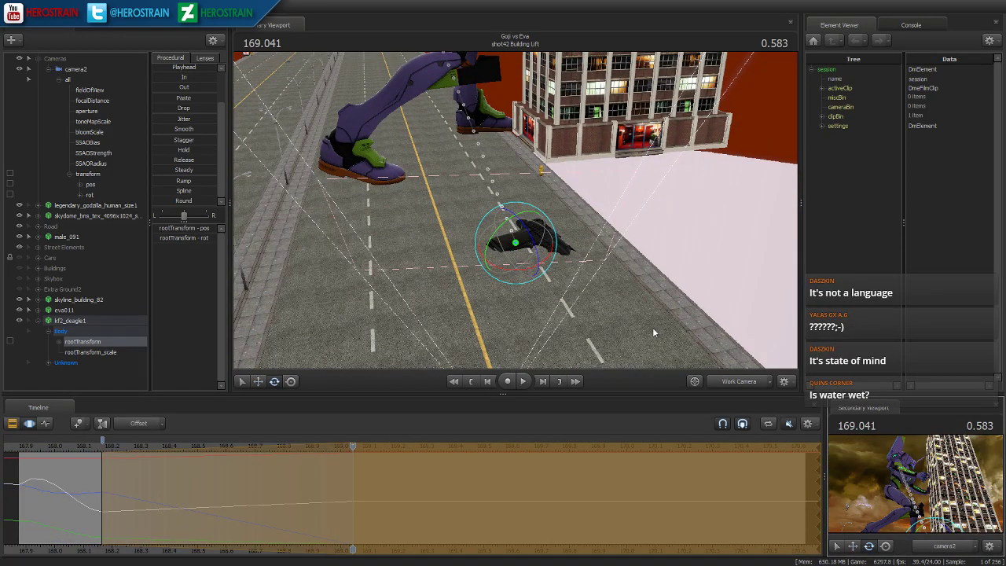
drag(516, 226, 525, 270)
key(w)
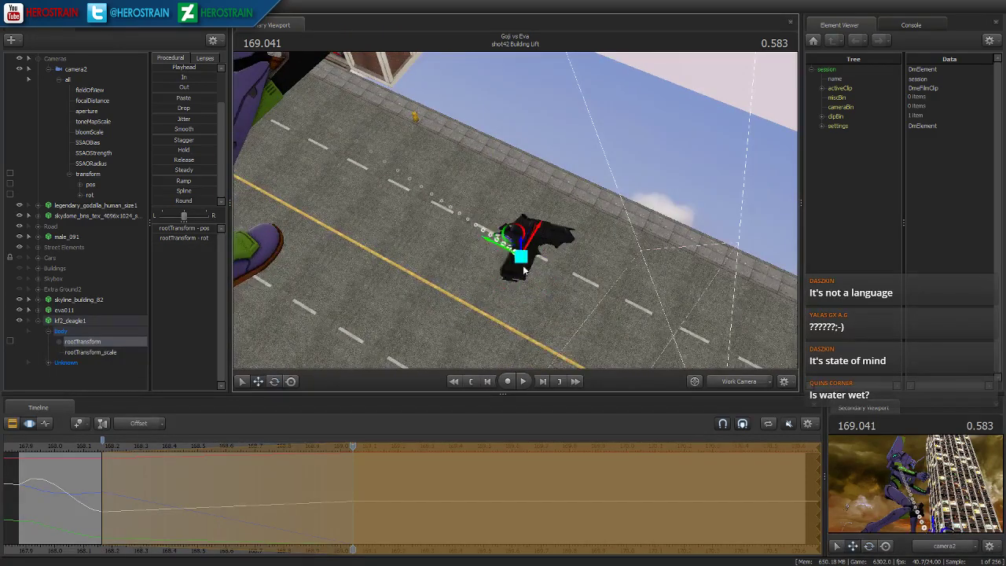
- Replay the pistol's fall from the shot's start and shorten the time selection's ramp to end at about 168.8
click(84, 445)
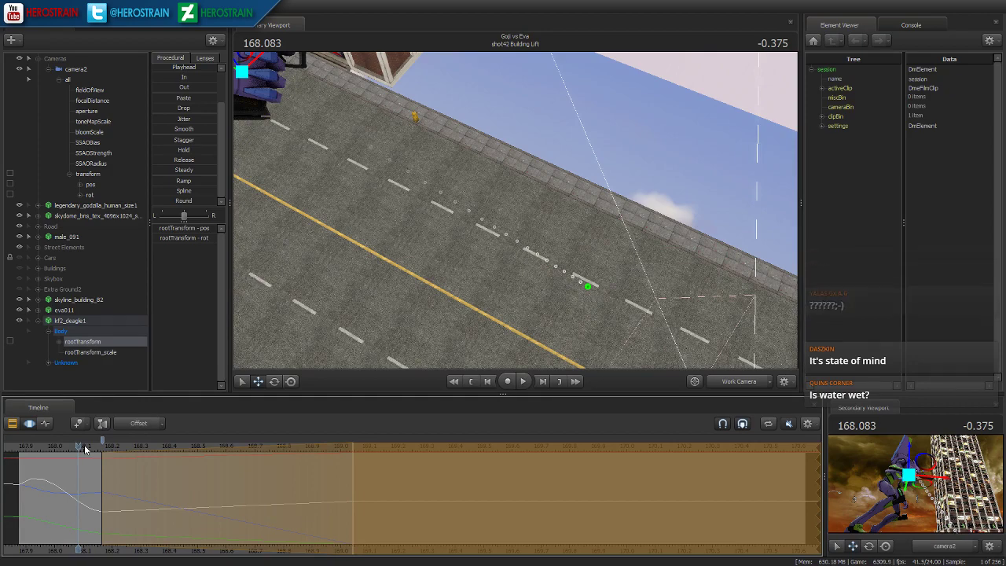
drag(328, 324, 515, 214)
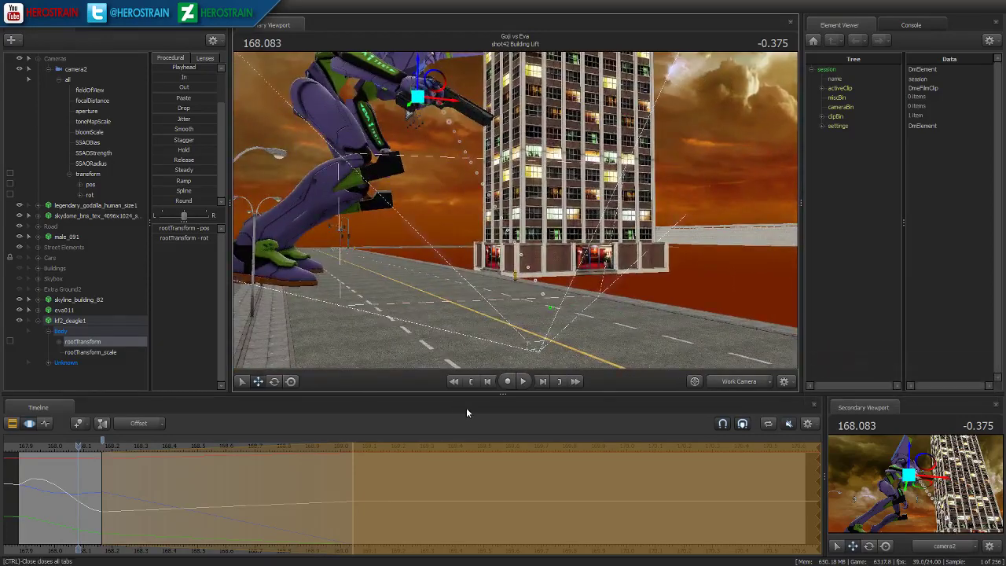
click(471, 380)
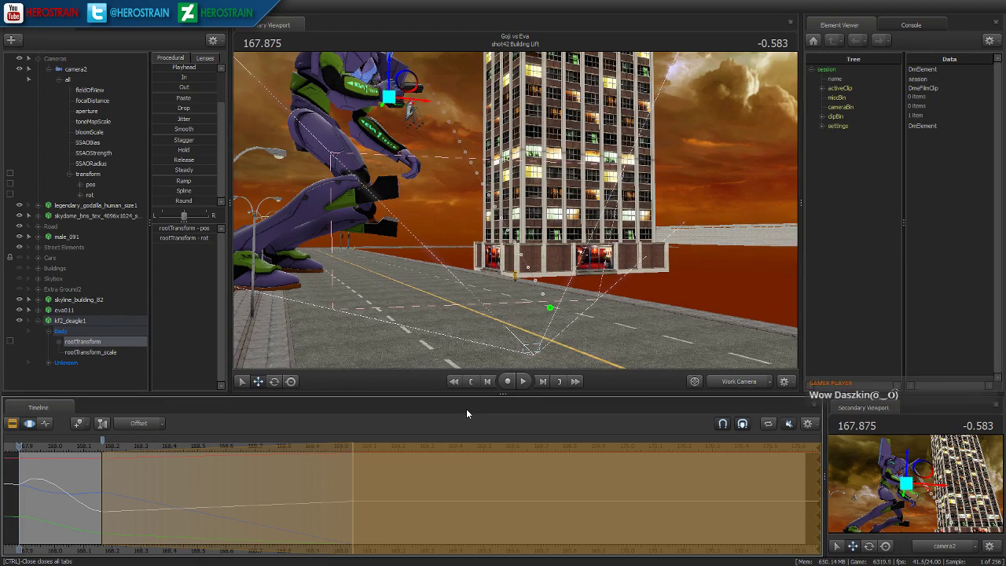
key(space)
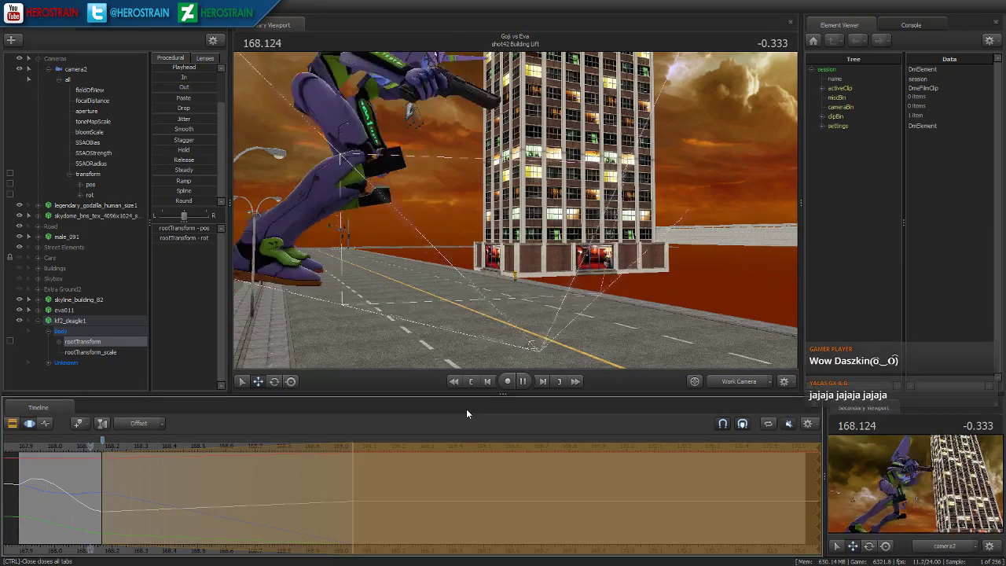
key(space)
drag(356, 494, 281, 495)
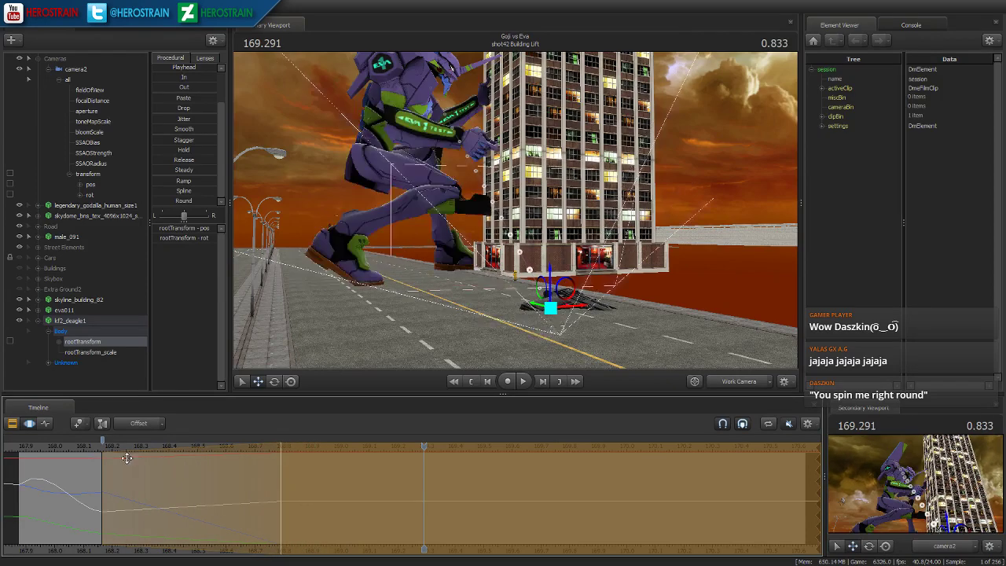
- Extend the time selection's ramp to about 168.875 and replay the pistol's fall through camera2
key(space)
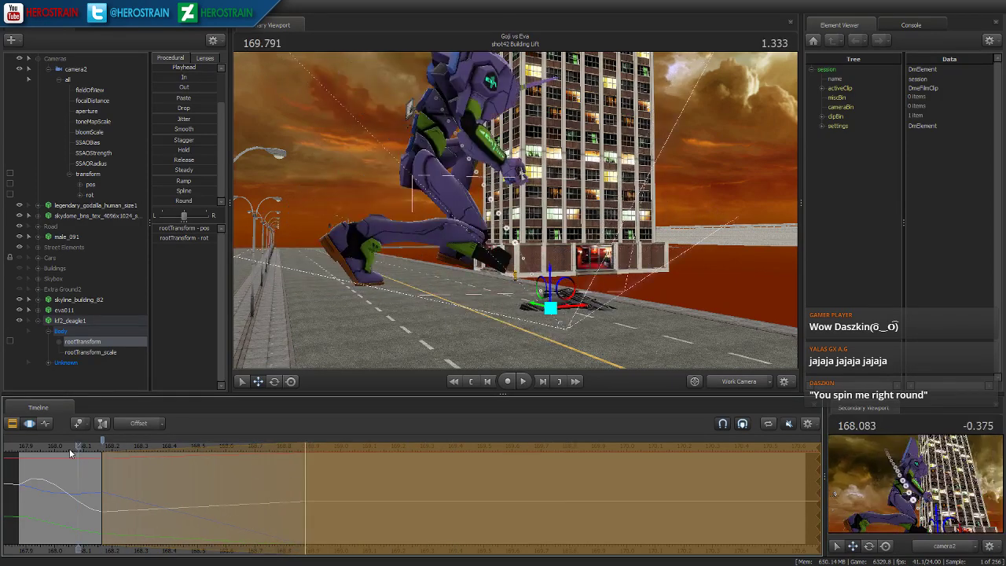
key(space)
click(737, 382)
key(space)
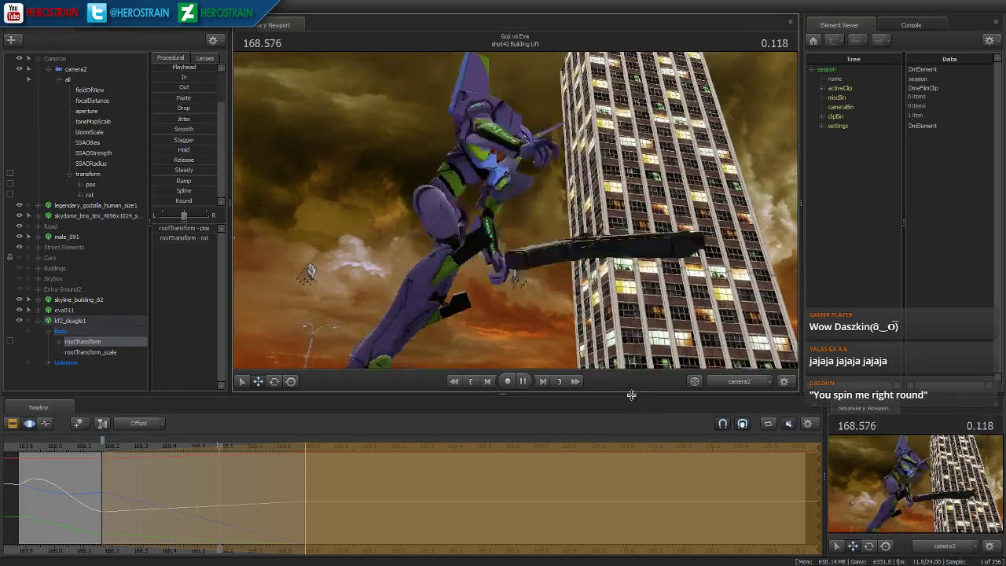
drag(50, 444, 148, 460)
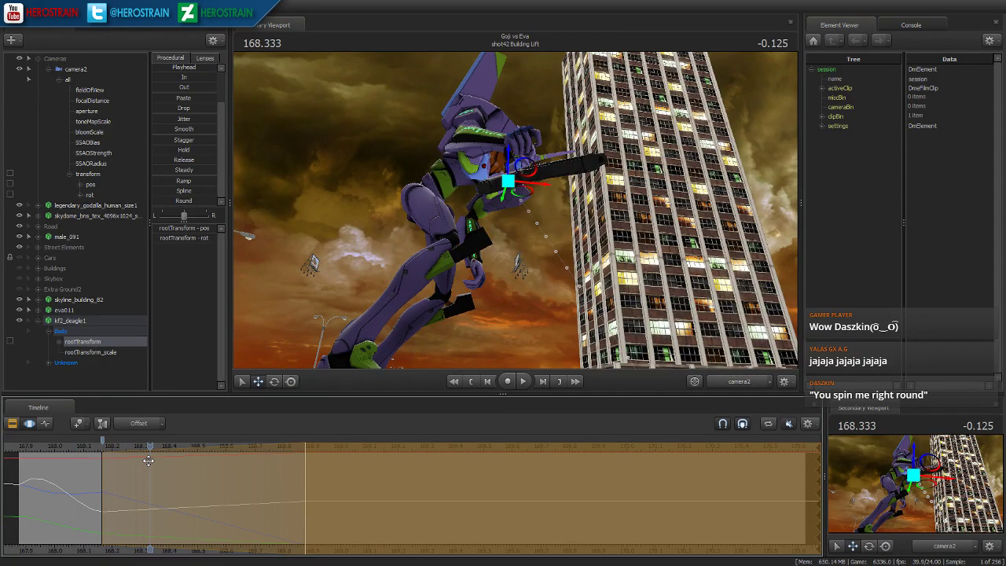
- Undo the pistol's last placement and, at 168.875, move it away from the Eva along the road
key(ctrl+z)
drag(150, 454, 305, 462)
click(739, 381)
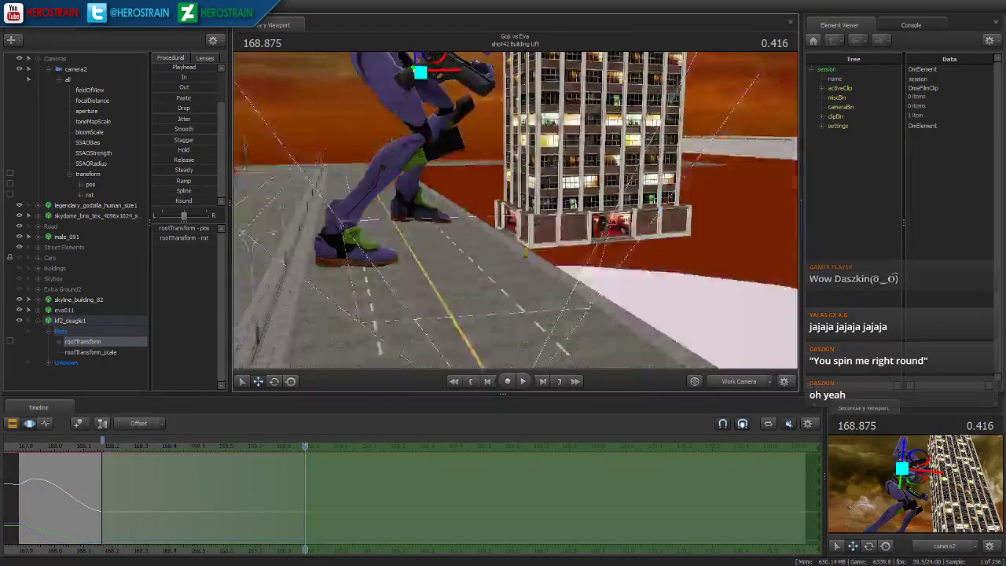
drag(431, 120, 406, 272)
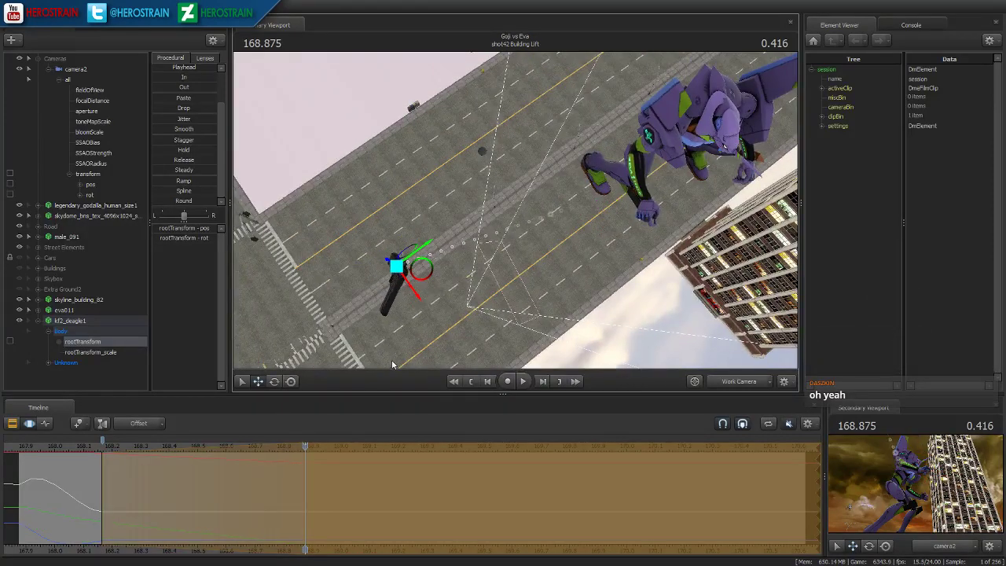
- Replay the pistol's throw through camera2 from the start of the shot
click(466, 384)
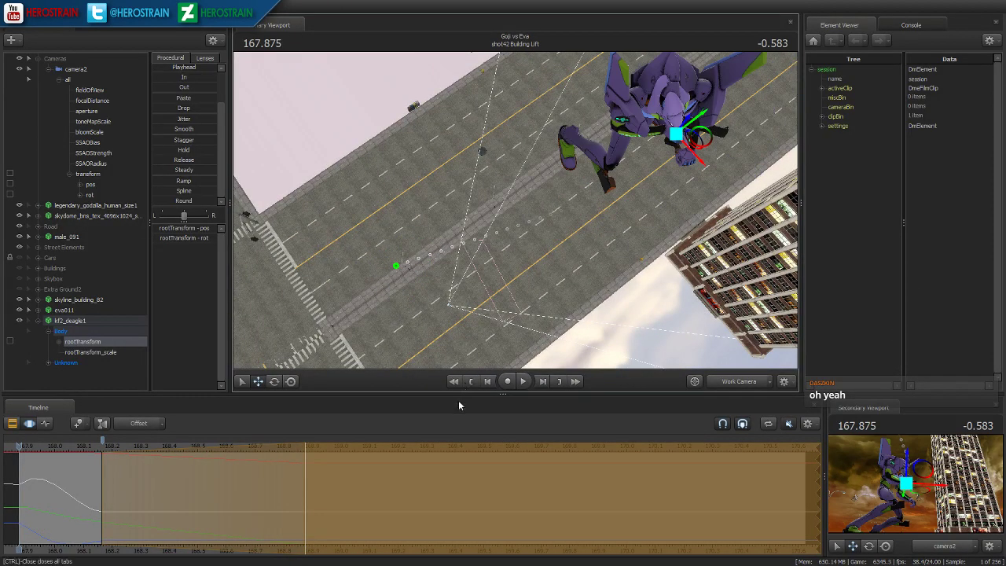
click(738, 383)
key(space)
key(space)
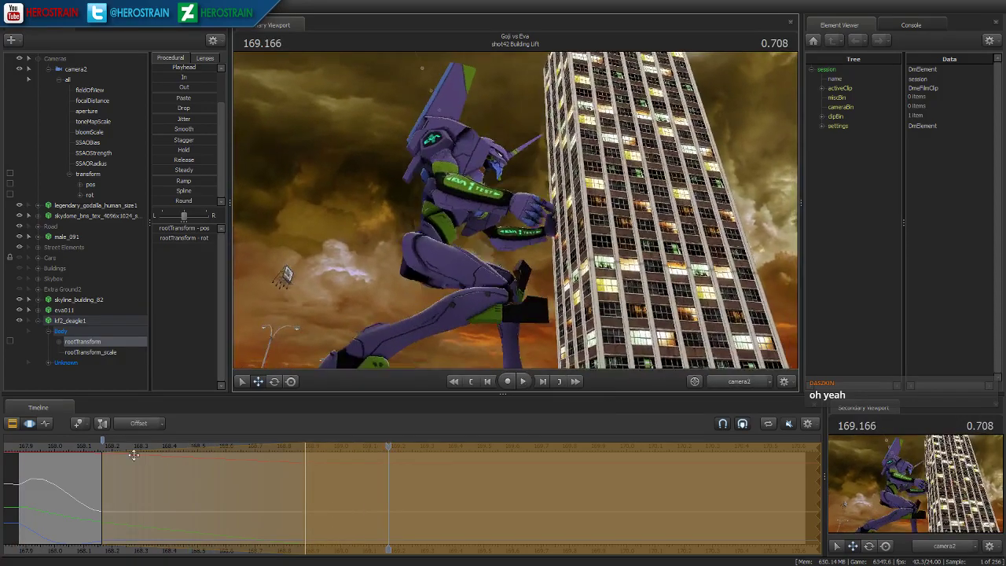
click(81, 446)
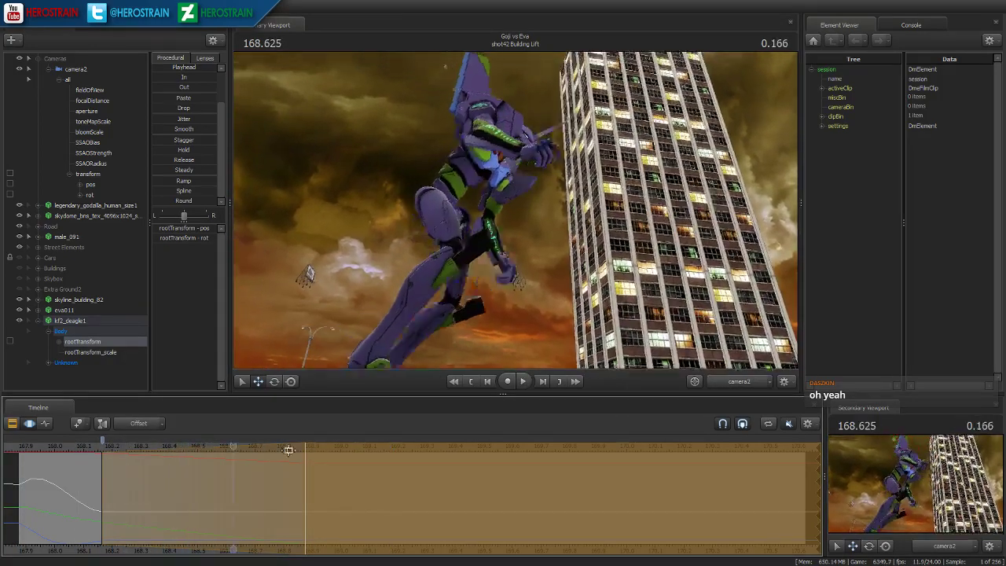
- Shift the pistol sideways across the road at 168.875 and shorten the time selection's ramp to about 168.750
click(306, 449)
click(739, 382)
drag(589, 268, 404, 267)
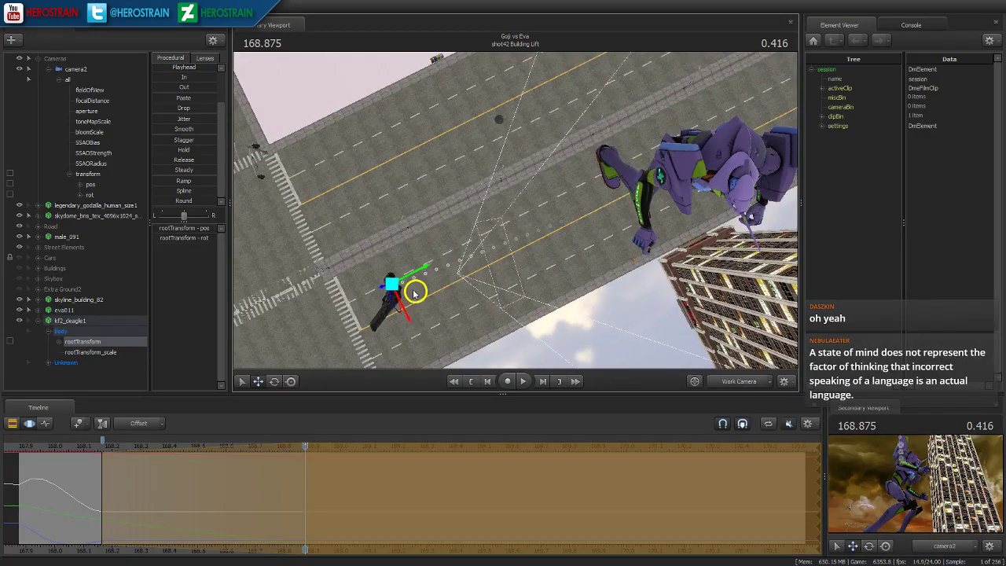
click(472, 382)
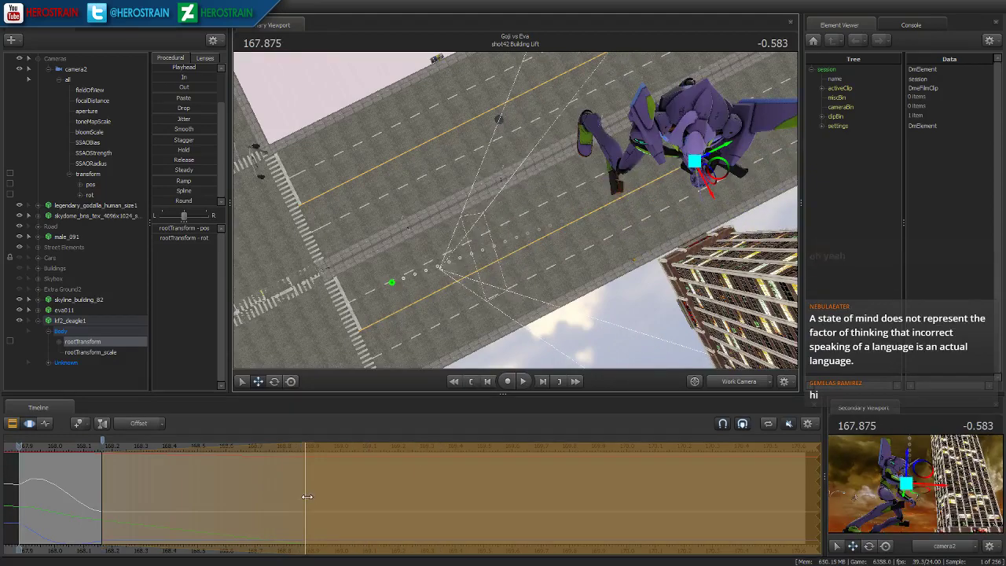
click(733, 385)
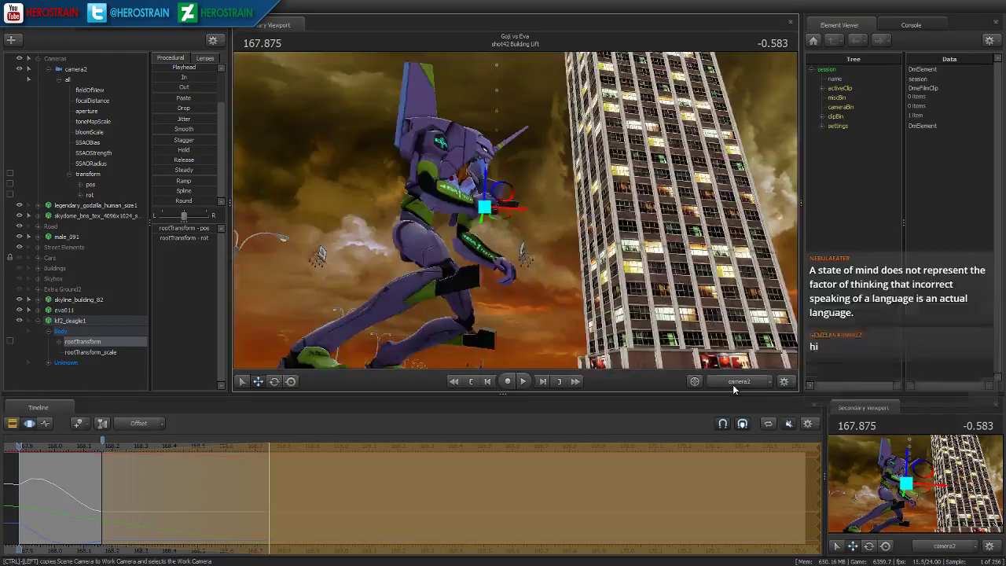
drag(67, 445, 120, 427)
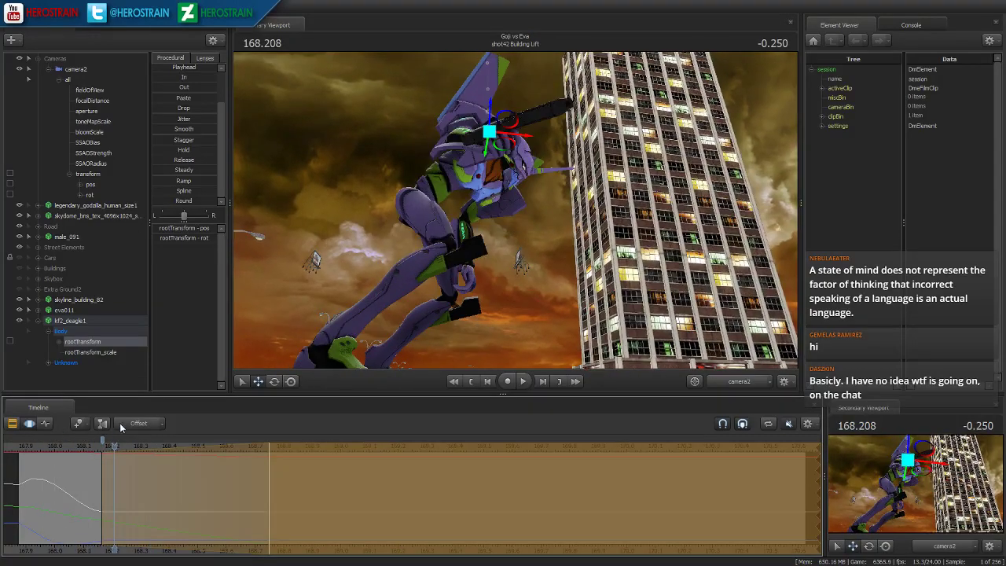
- Examine the pistol's path from above in the work camera by replaying the throw
click(721, 380)
drag(546, 211, 408, 331)
key(space)
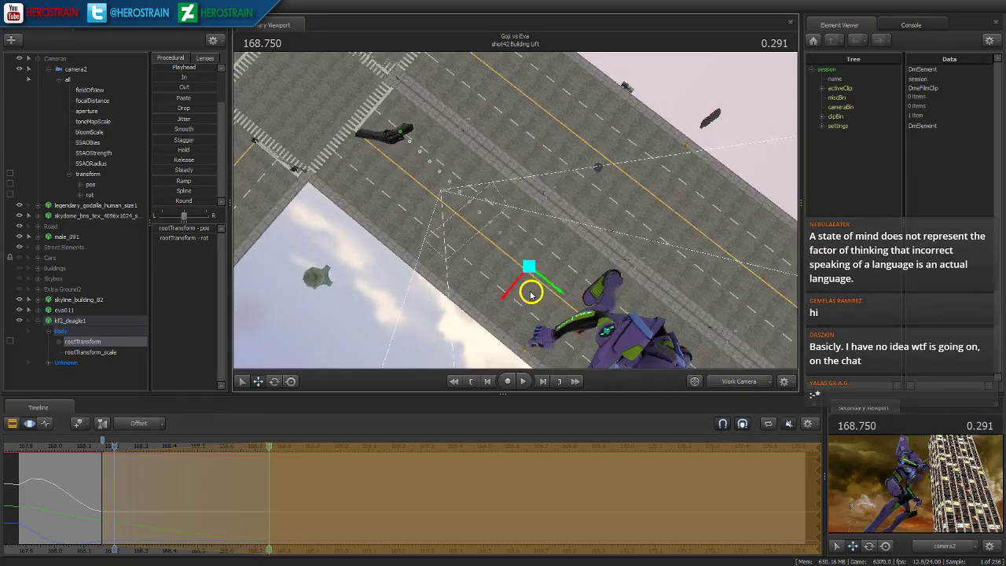
drag(520, 299, 524, 303)
click(55, 449)
key(space)
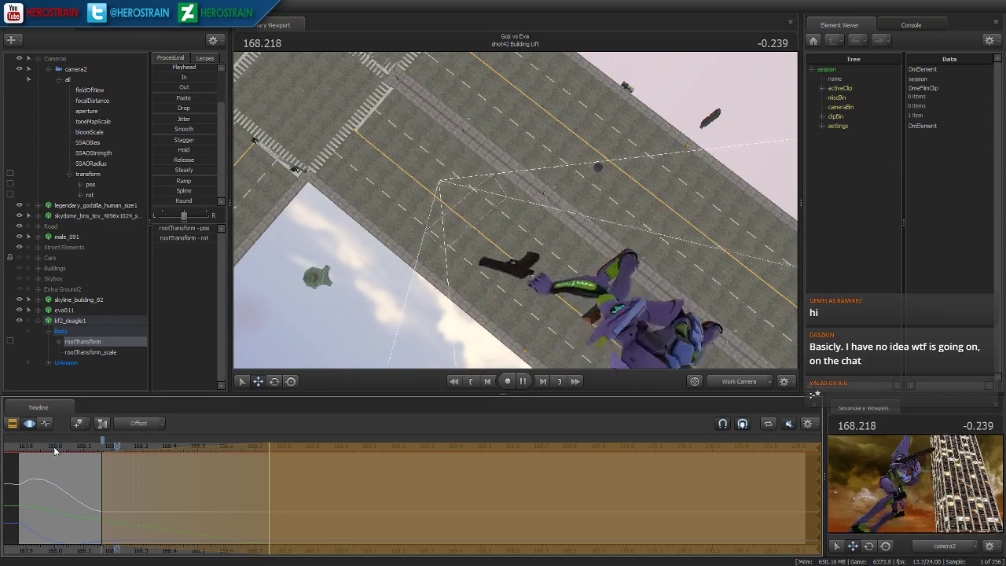
key(space)
- Set the manipulation mode to Overwrite and try rotating the pistol at 168.791, seen from the side
drag(66, 455, 277, 472)
alt+drag(514, 212, 515, 214)
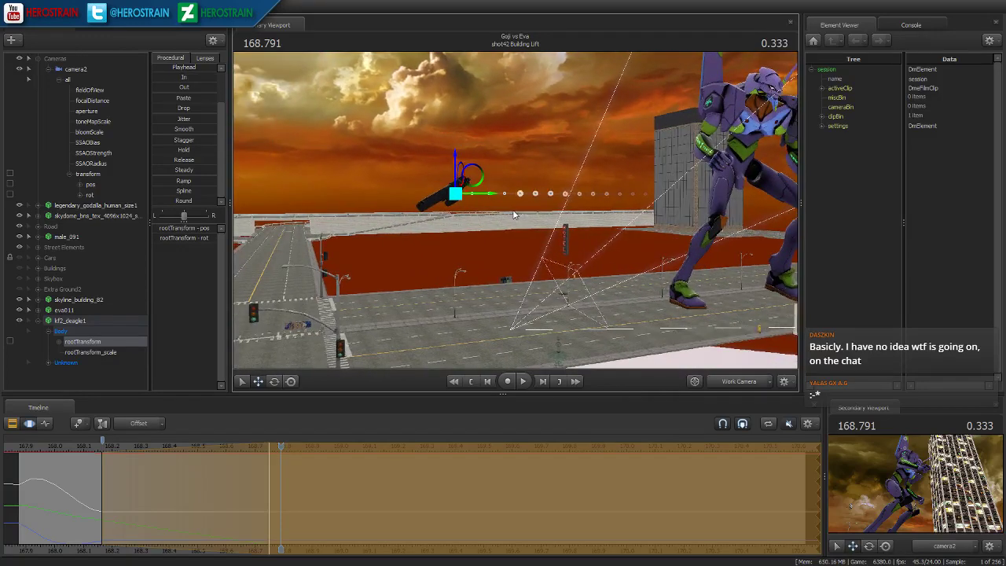
click(142, 424)
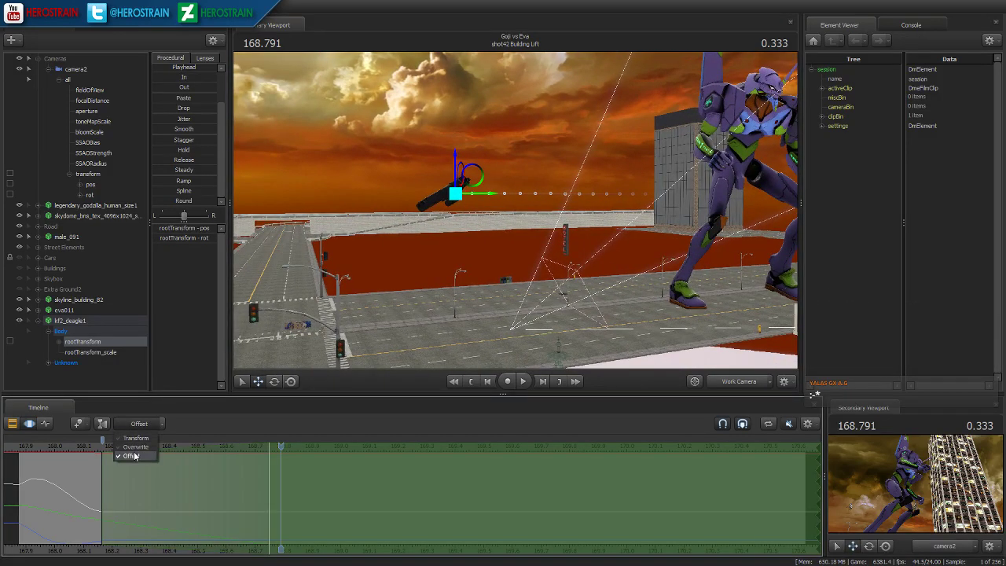
key(e)
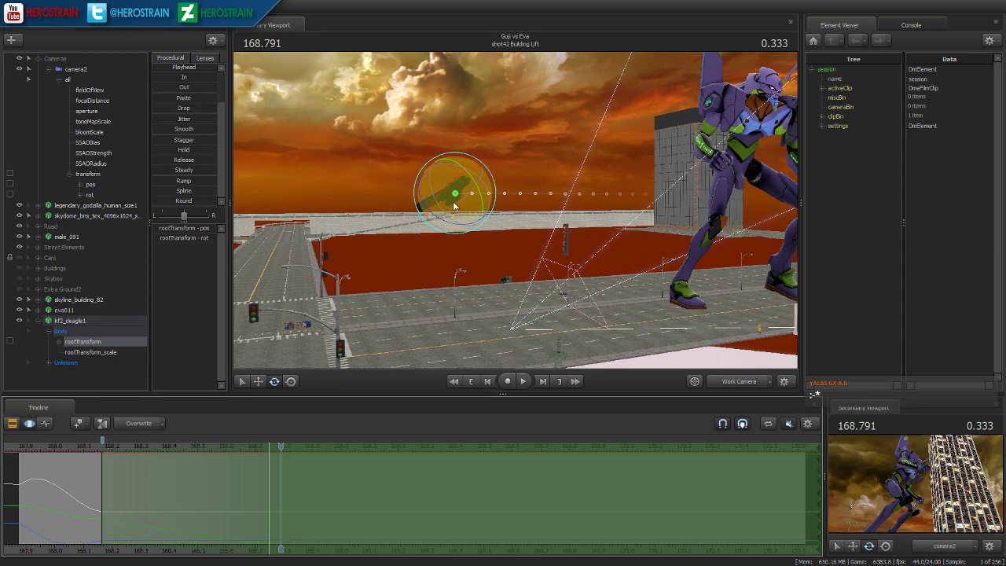
alt+drag(455, 206, 509, 209)
right_click(466, 211)
click(480, 219)
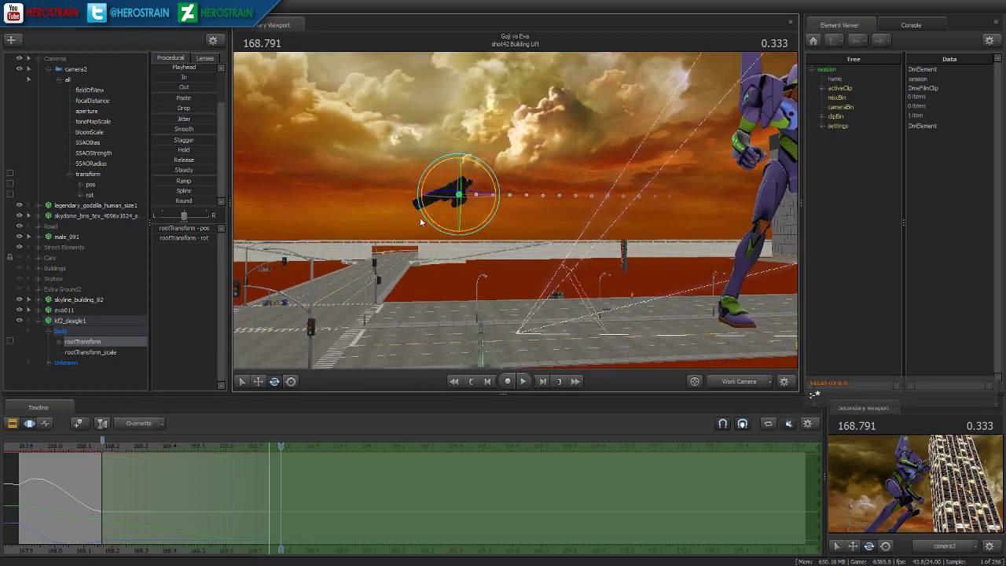
drag(431, 226, 445, 232)
- Set the manipulation mode to Transform, tilt the pistol at 168.791, and lower it toward the road into an arced path
click(139, 423)
click(139, 439)
right_click(452, 224)
drag(443, 228, 439, 228)
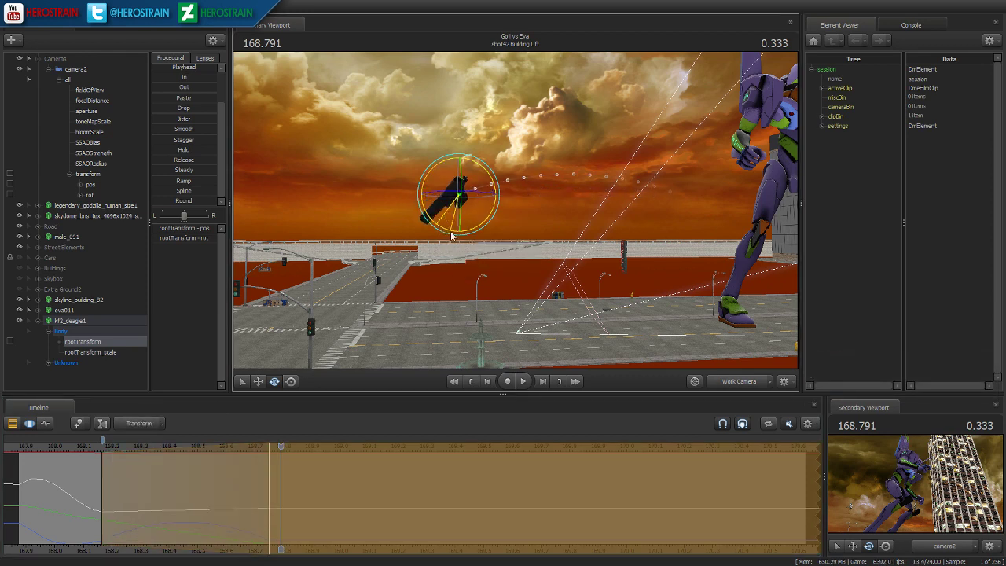
key(w)
drag(454, 212, 447, 235)
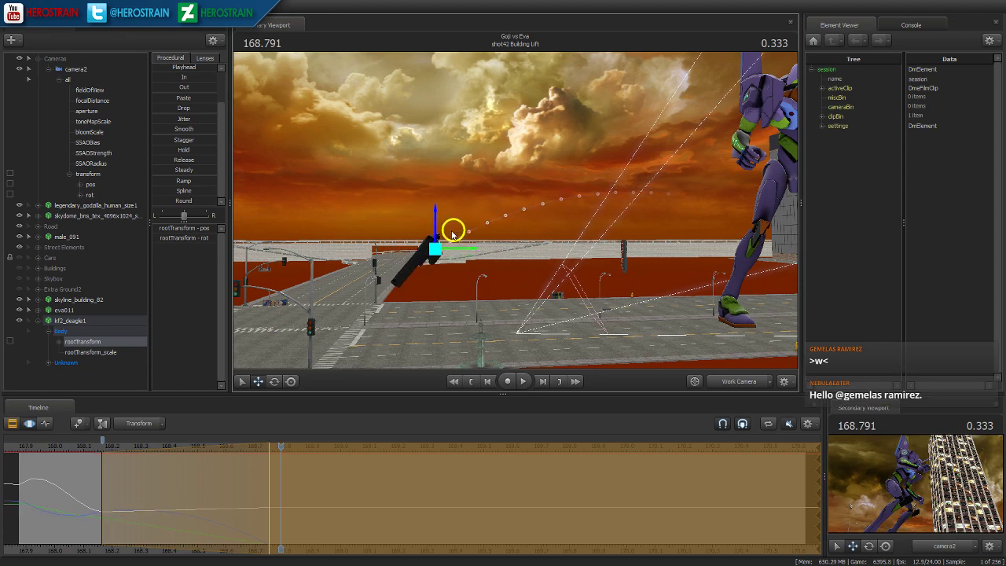
- Replay the throw through camera2, set the manipulation mode back to Offset, and commit the pistol's pending change
click(522, 381)
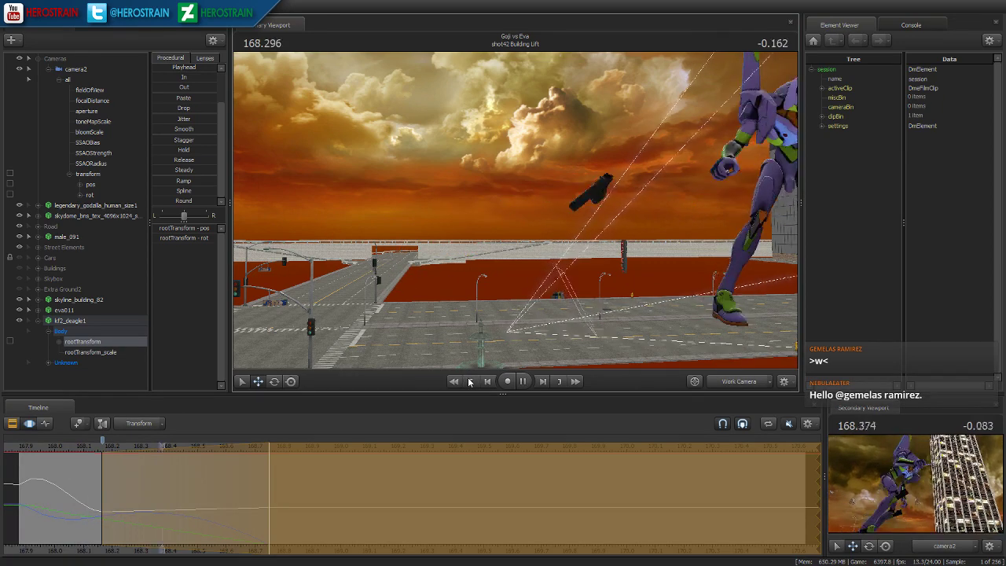
click(758, 381)
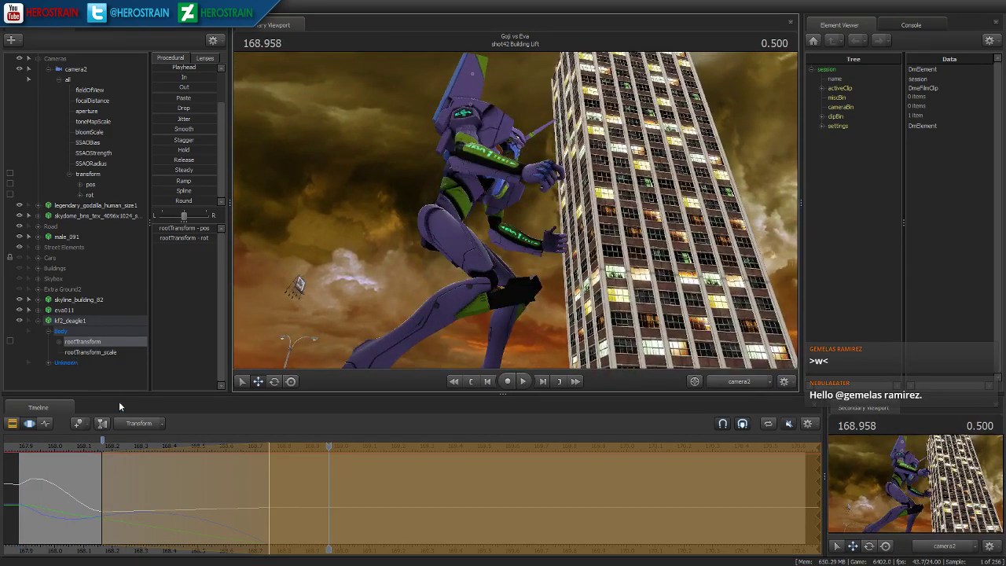
click(139, 424)
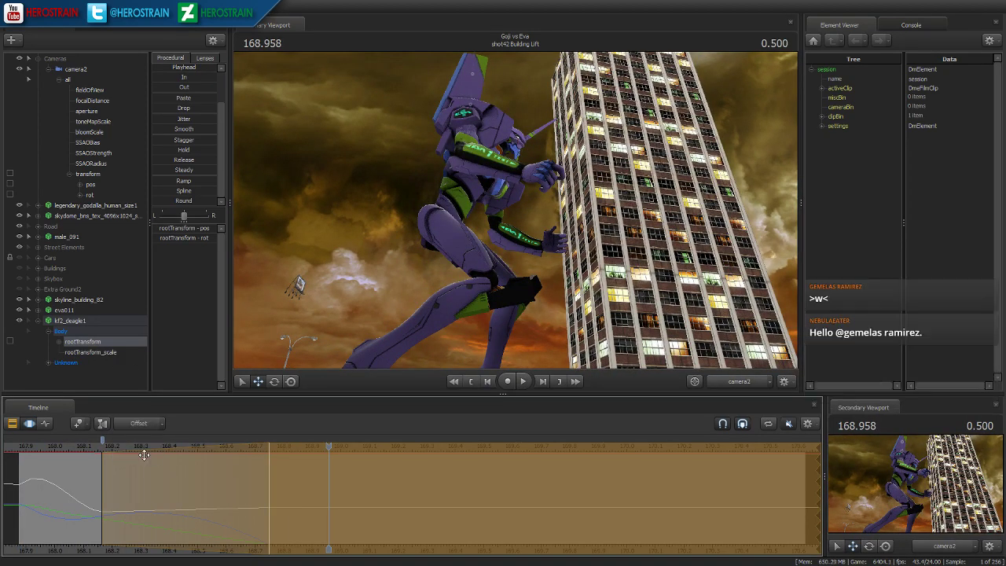
key(Return)
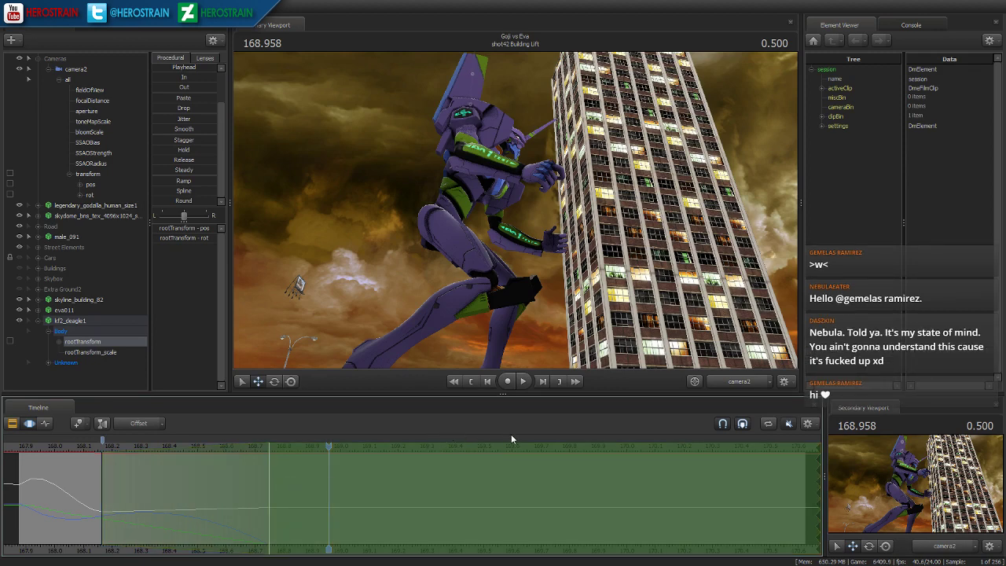
- Rotate the pistol further at 168.791 in the work camera and scrub through its spin
click(735, 383)
drag(68, 446, 282, 493)
key(e)
drag(443, 272, 397, 189)
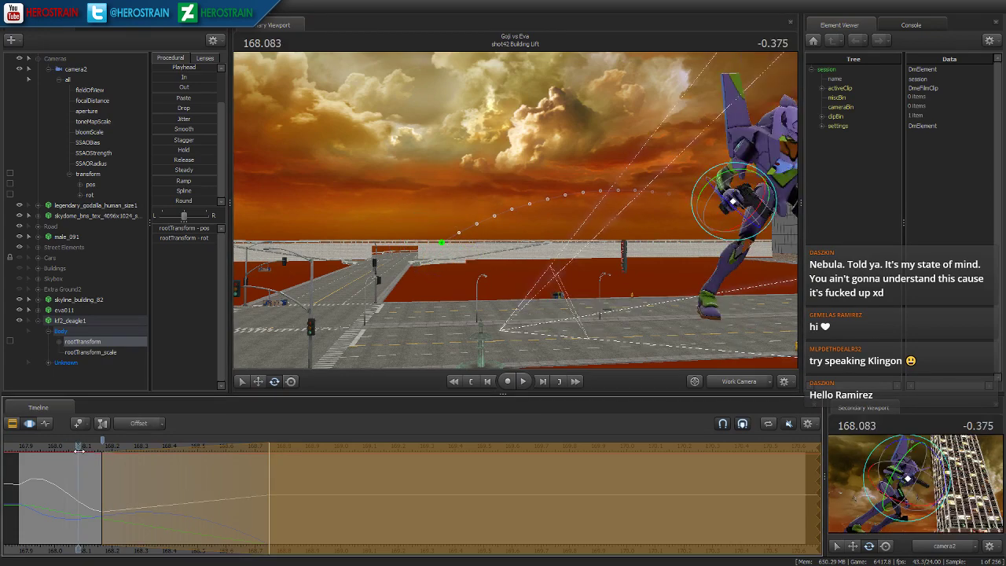
drag(238, 470, 278, 477)
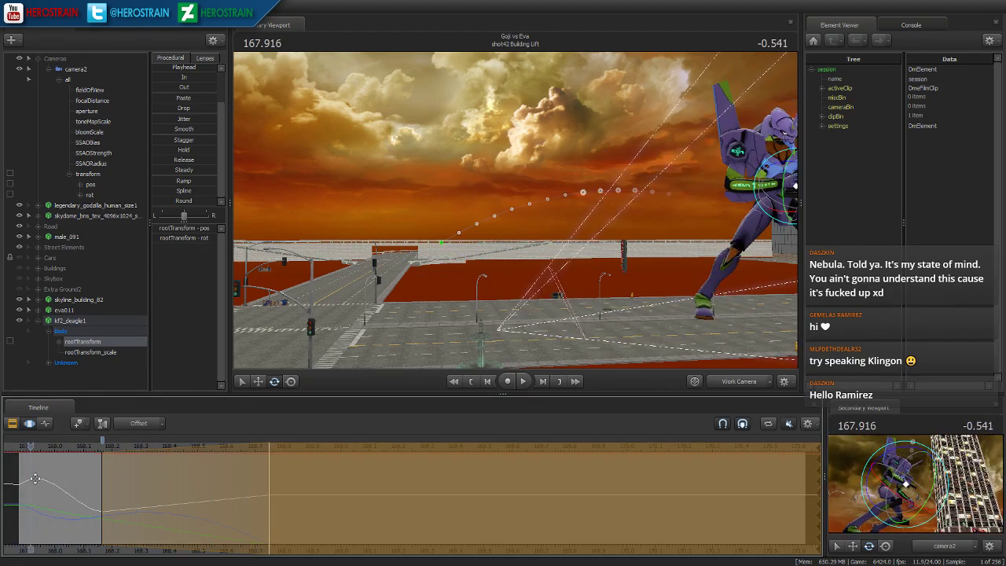
- Replay the pistol's throw through camera2 and scrub from the shot's start to 168.541
key(space)
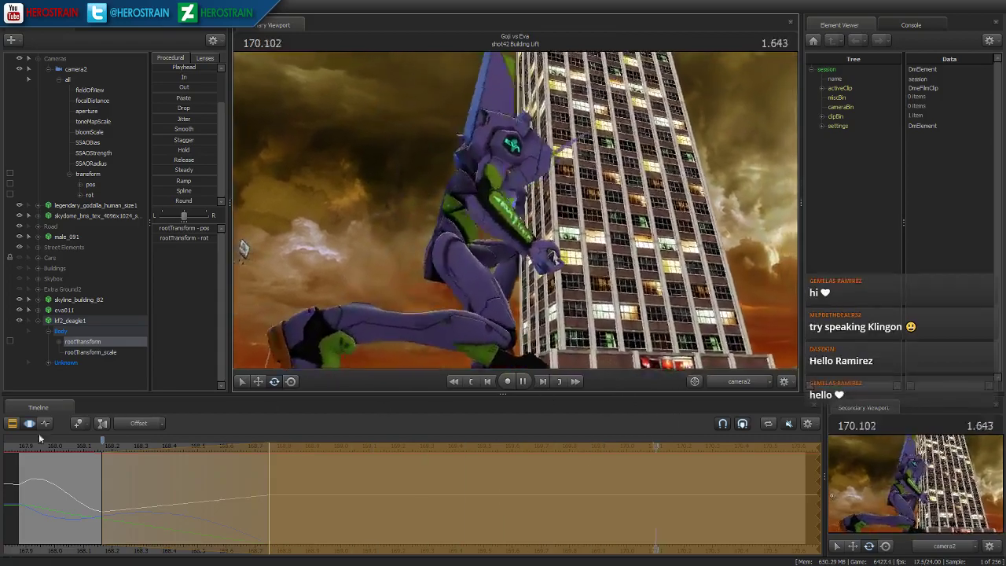
click(23, 449)
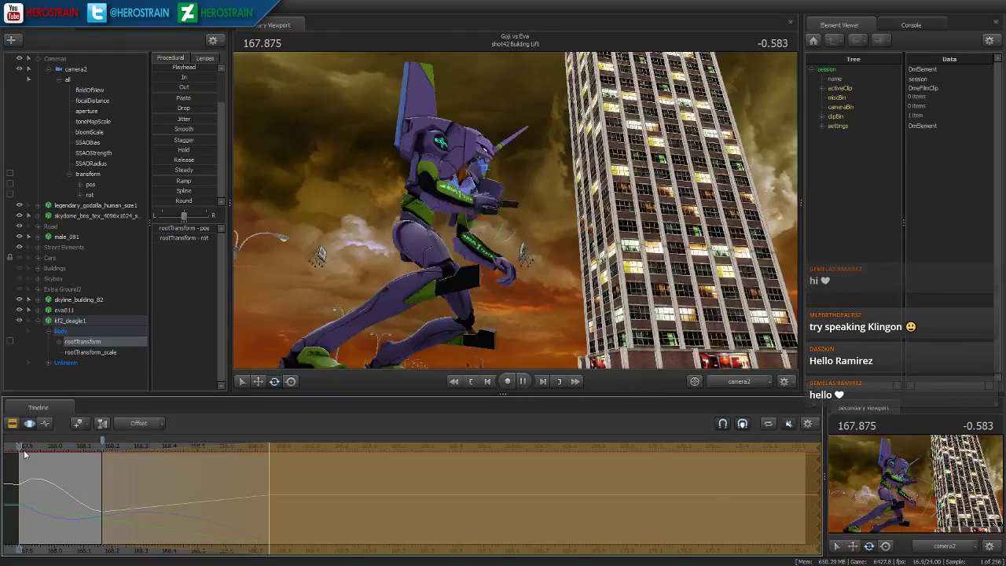
click(73, 455)
drag(73, 454, 208, 463)
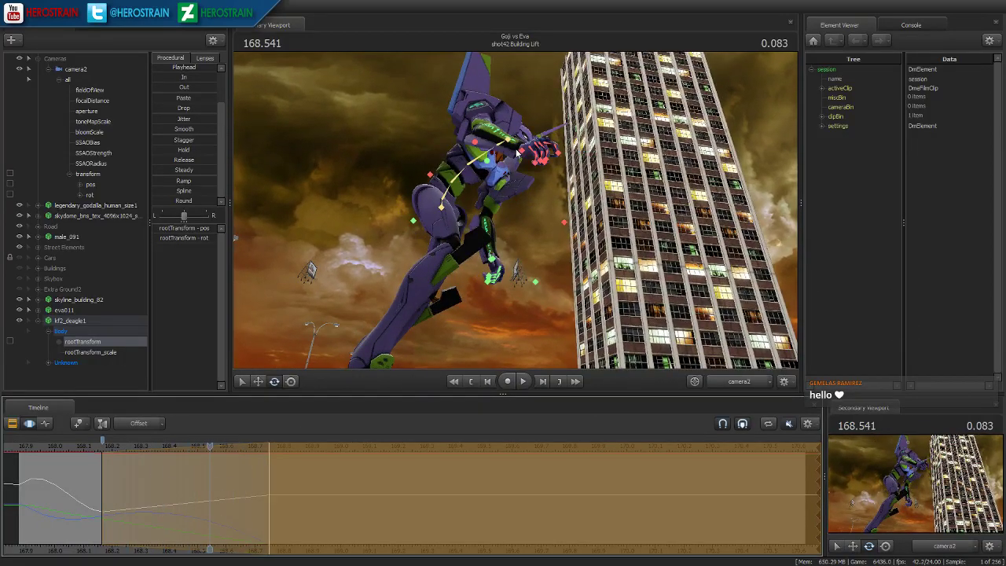
- Select the Eva's rig_hand_R, smooth it over a time selection centred on 168.750, and extend the outgoing ramp to about 169.166
click(519, 152)
drag(245, 513, 304, 496)
click(184, 128)
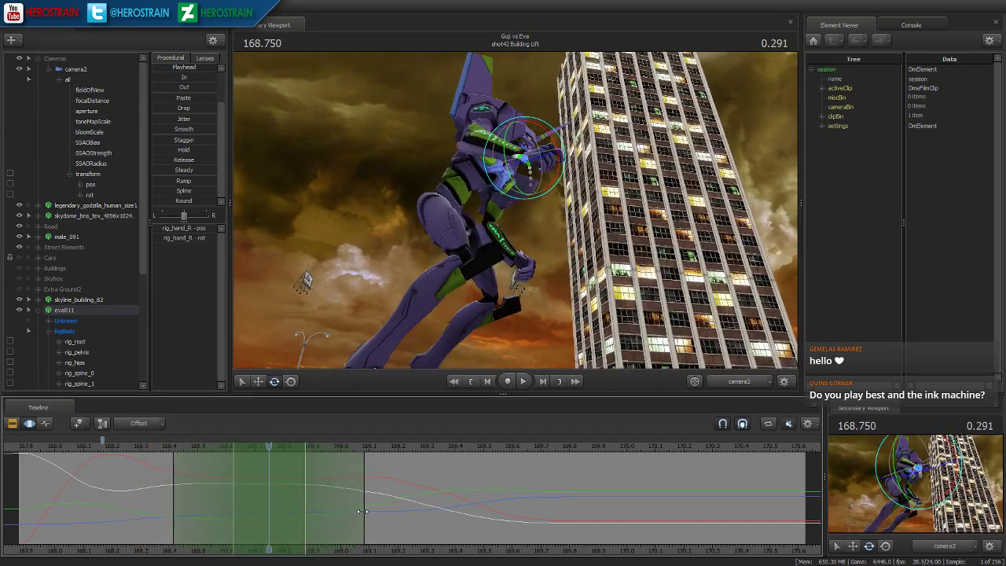
drag(363, 511, 389, 511)
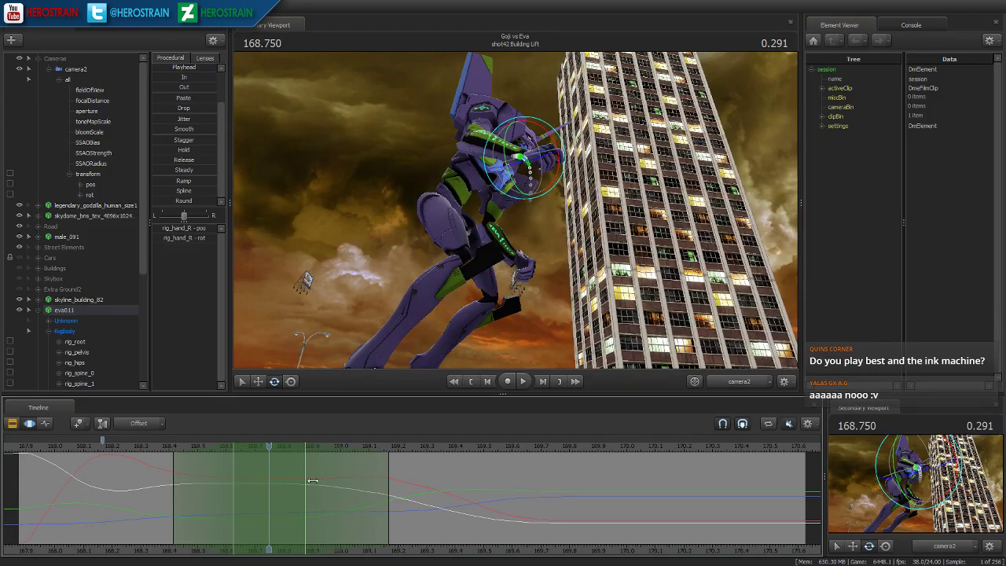
- Move the Eva's right hand closer to its body at 168.750 in the work camera and scrub the motion to 169.125
click(736, 382)
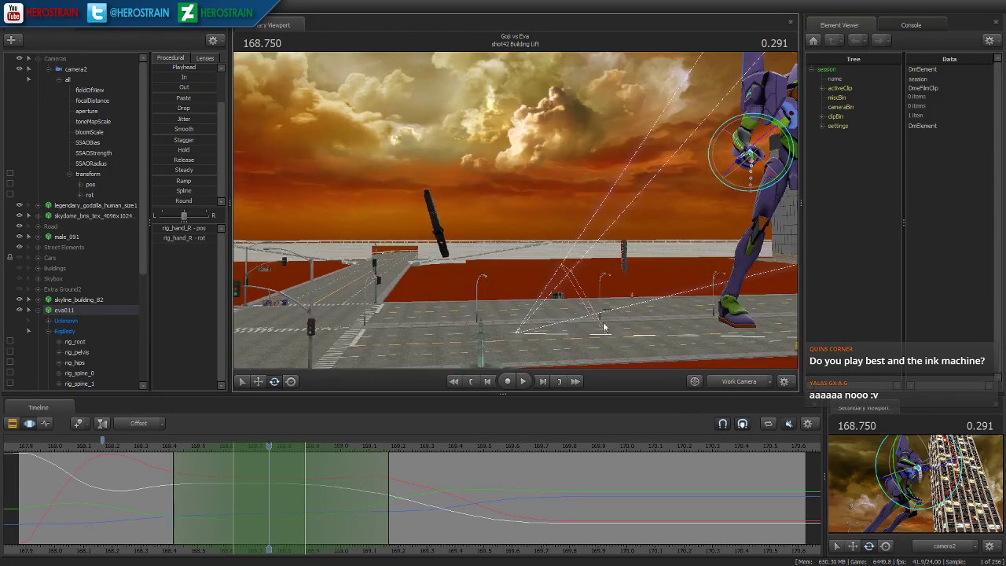
key(w)
drag(515, 209, 467, 210)
key(d)
key(w)
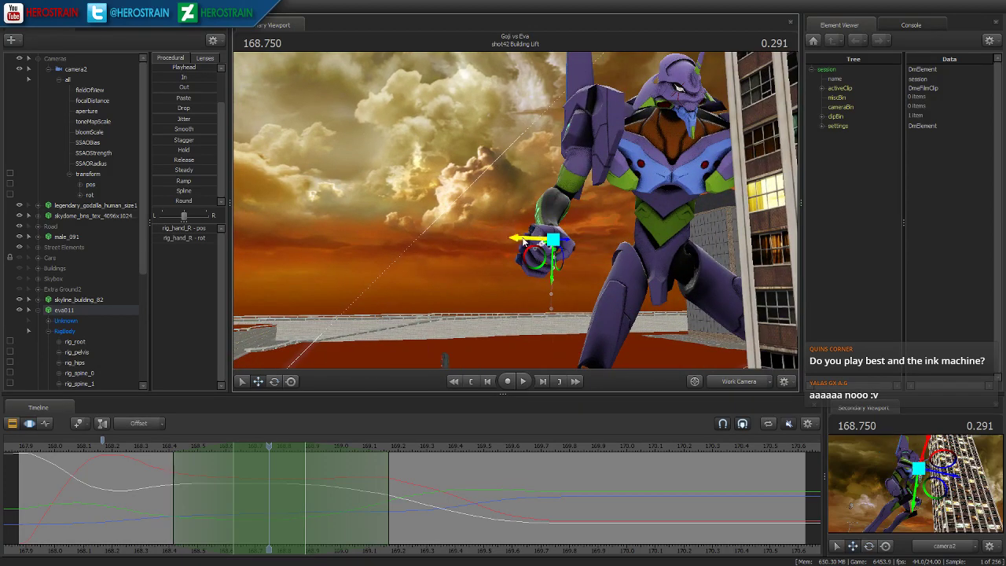
drag(537, 263, 561, 246)
key(e)
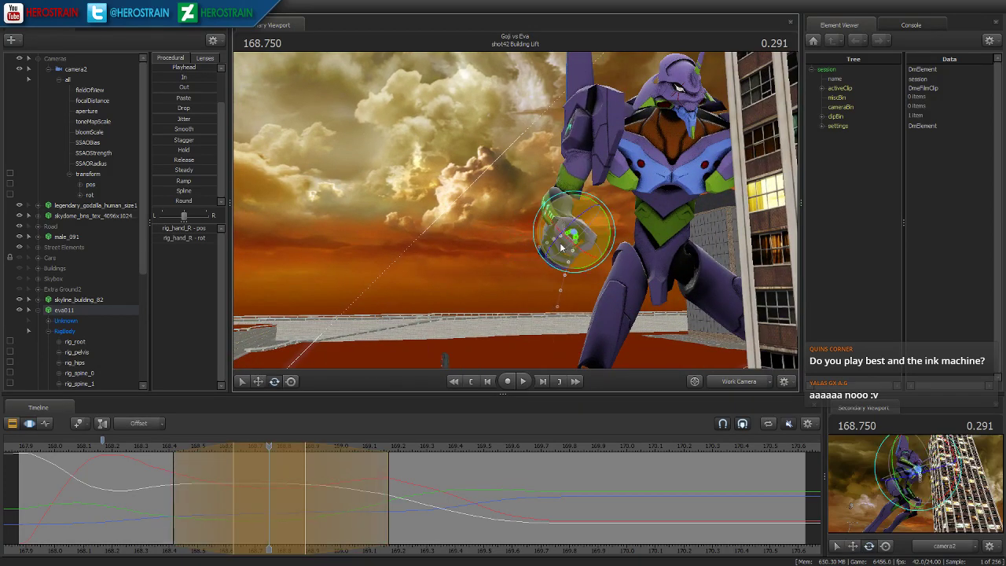
drag(218, 440, 375, 418)
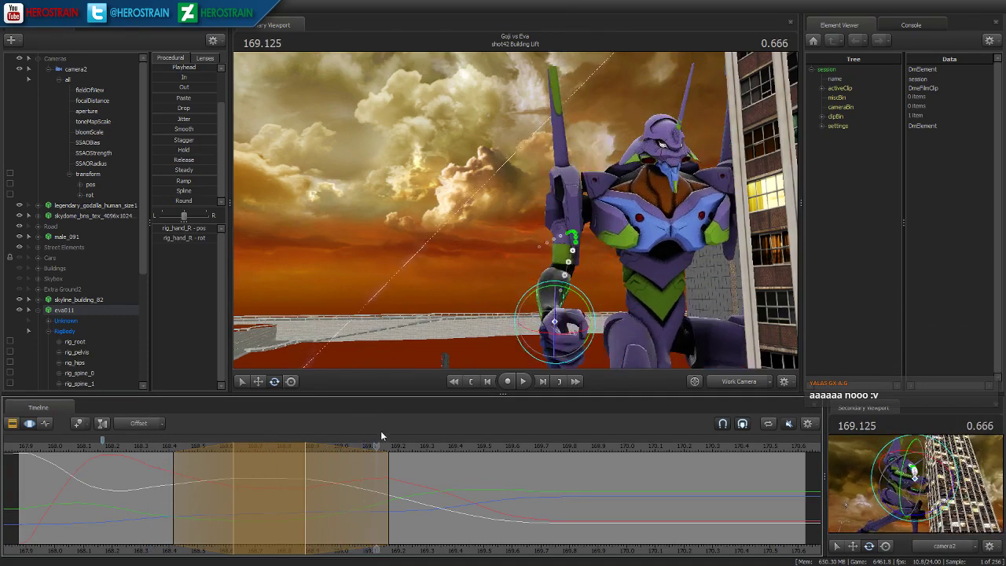
- Smooth the Eva's right-hand motion over a wider time selection around 168.791 and replay the shot from its start through camera2
drag(399, 495, 166, 502)
click(181, 129)
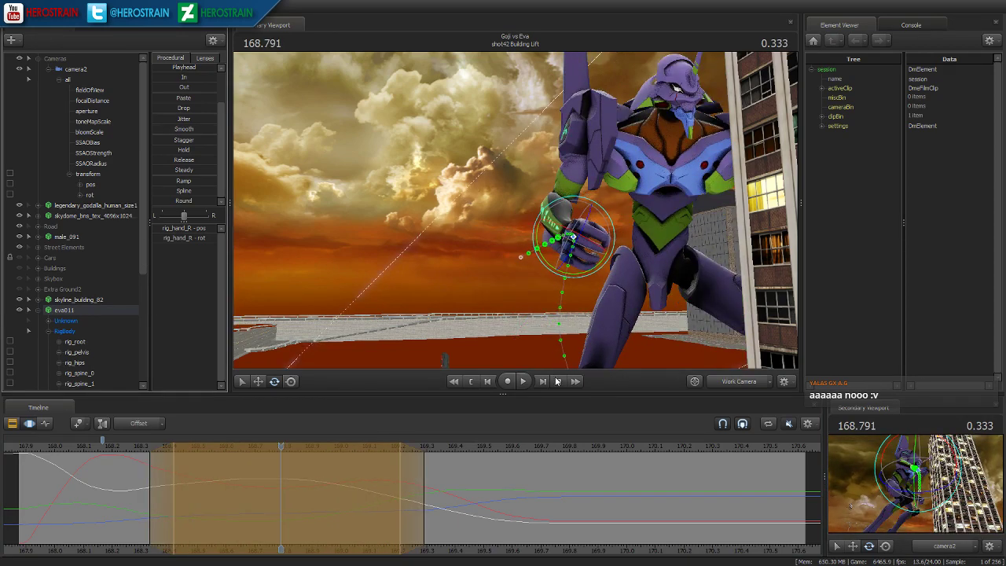
click(472, 382)
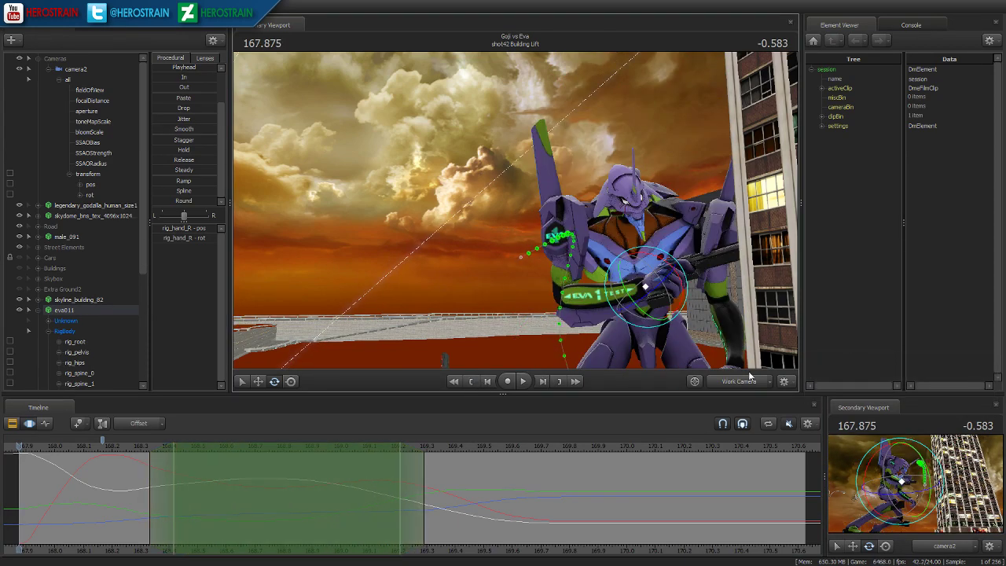
click(776, 381)
click(725, 391)
key(space)
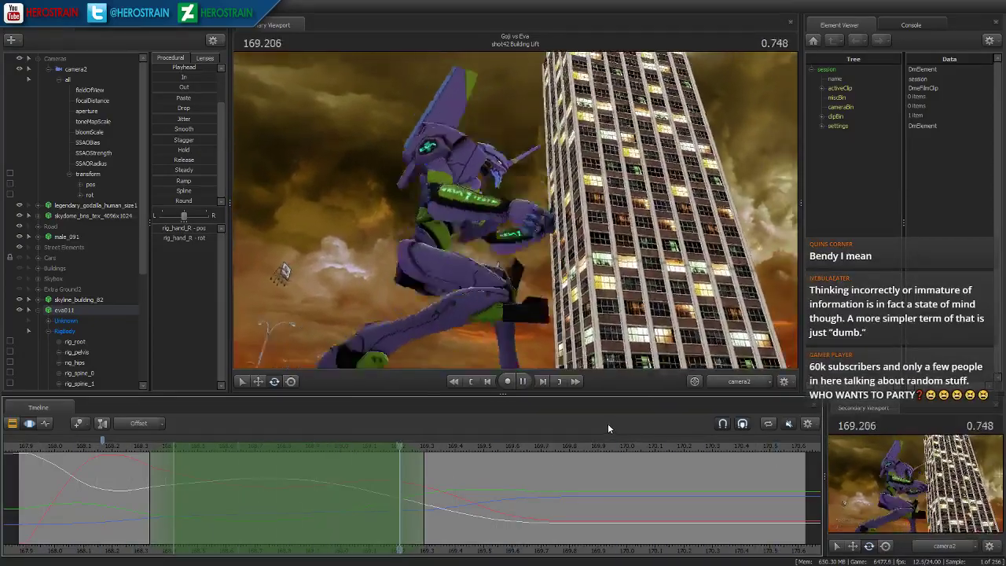
key(space)
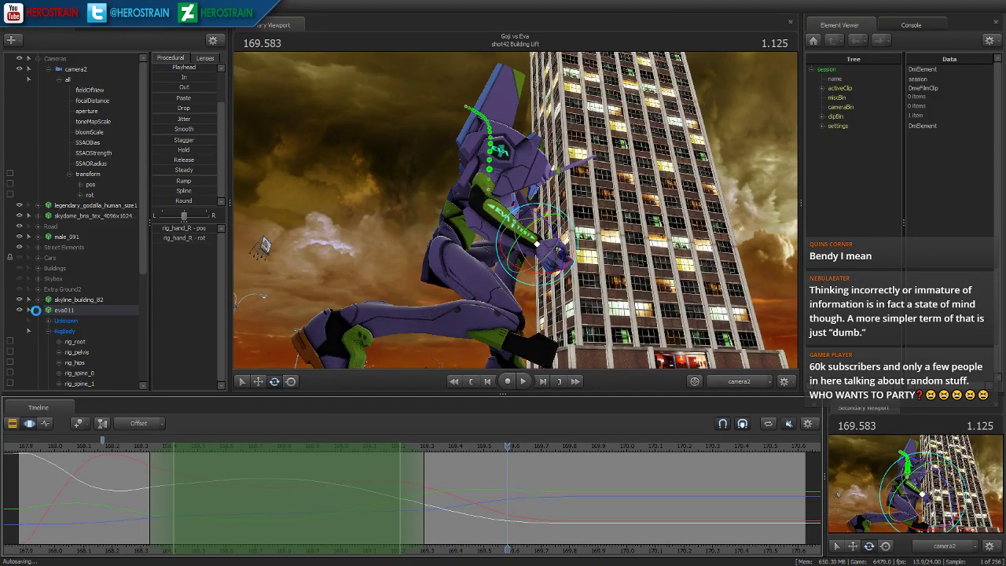
- Deselect the Eva's right hand, reset the time selection to cover all time, and replay the shot through camera2
click(36, 312)
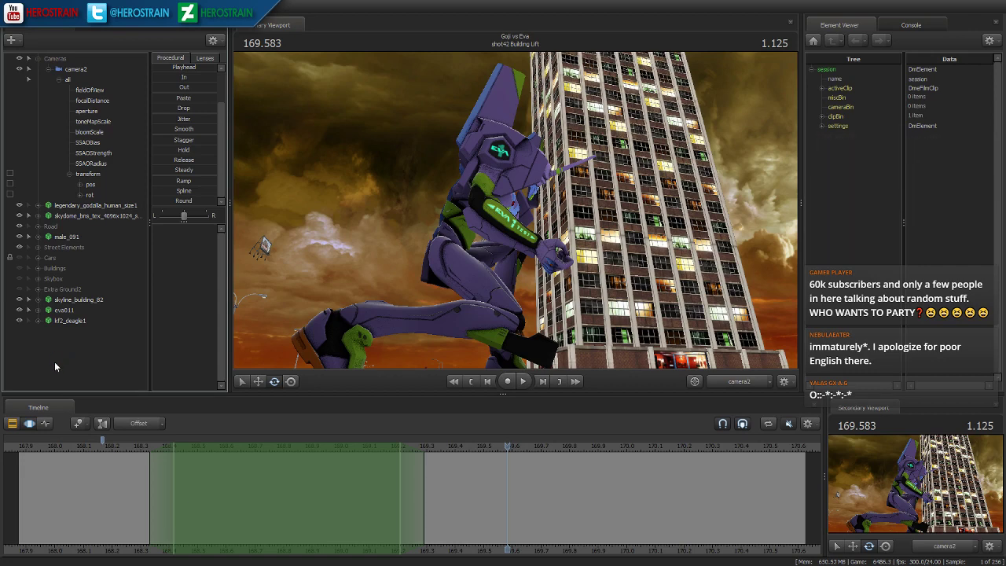
scroll(206, 419, up, 3)
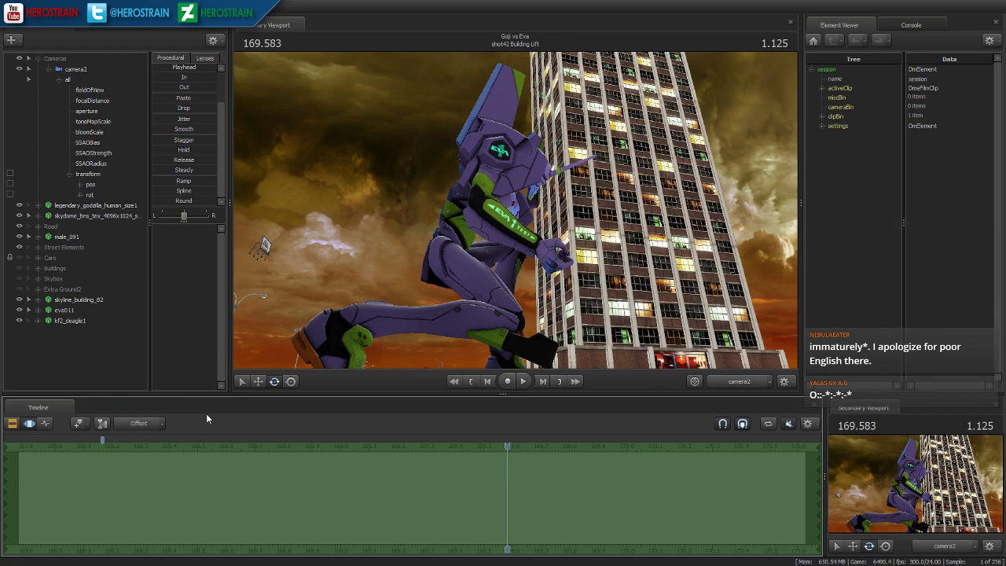
key(space)
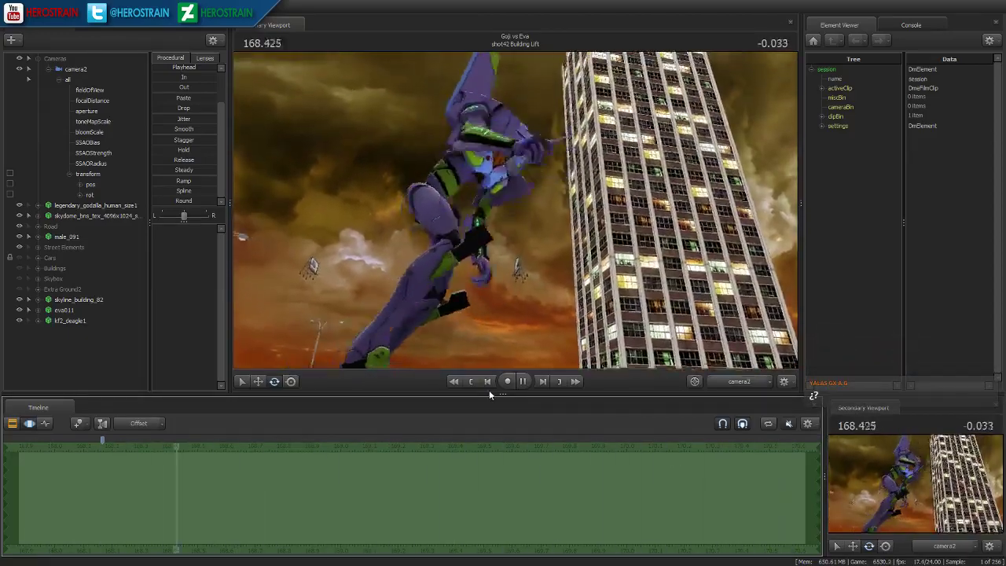
key(space)
- Select kf2_deagle1, extend a time selection from 168.166 to about 168.91, and replay and scrub the pistol's throw
mouse_move(131, 481)
mouse_down()
mouse_move(144, 478)
mouse_move(77, 474)
mouse_move(112, 473)
mouse_up()
click(72, 321)
drag(98, 444, 275, 495)
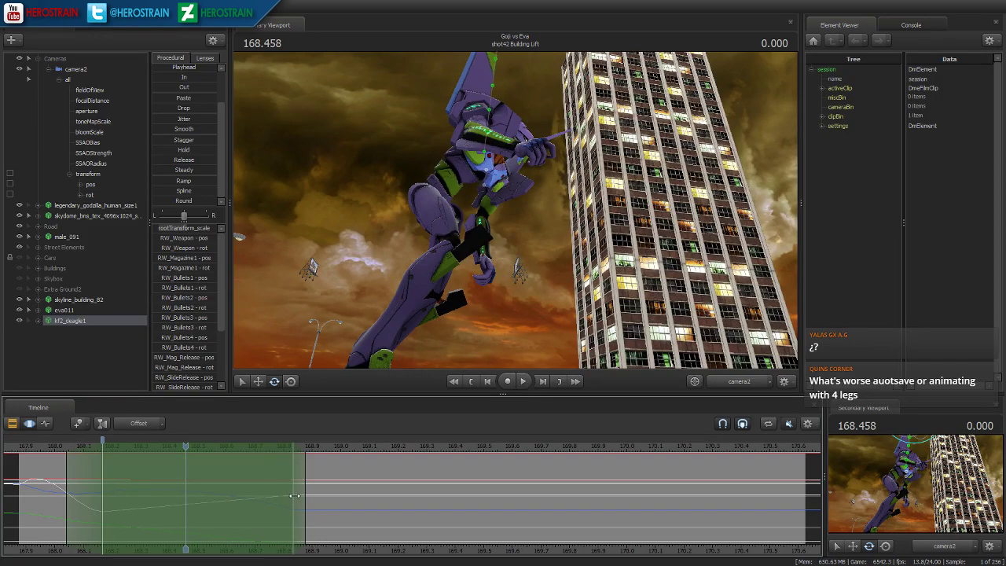
click(55, 452)
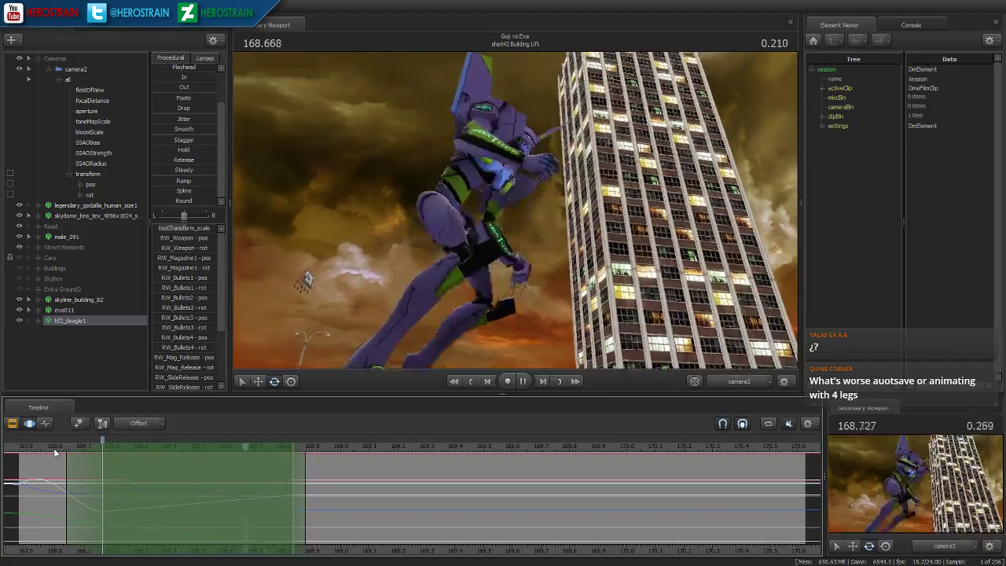
click(116, 459)
drag(143, 461, 188, 463)
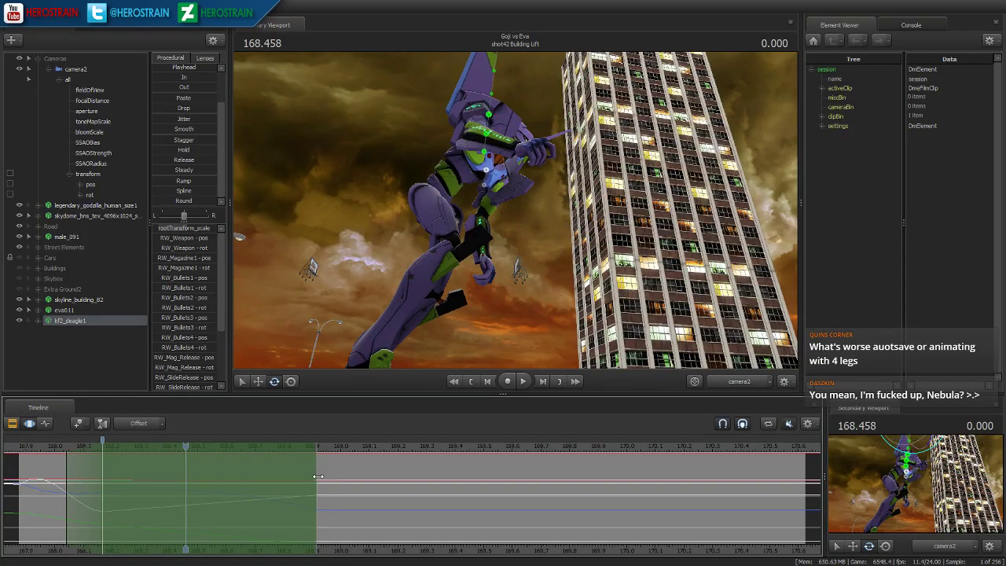
click(66, 448)
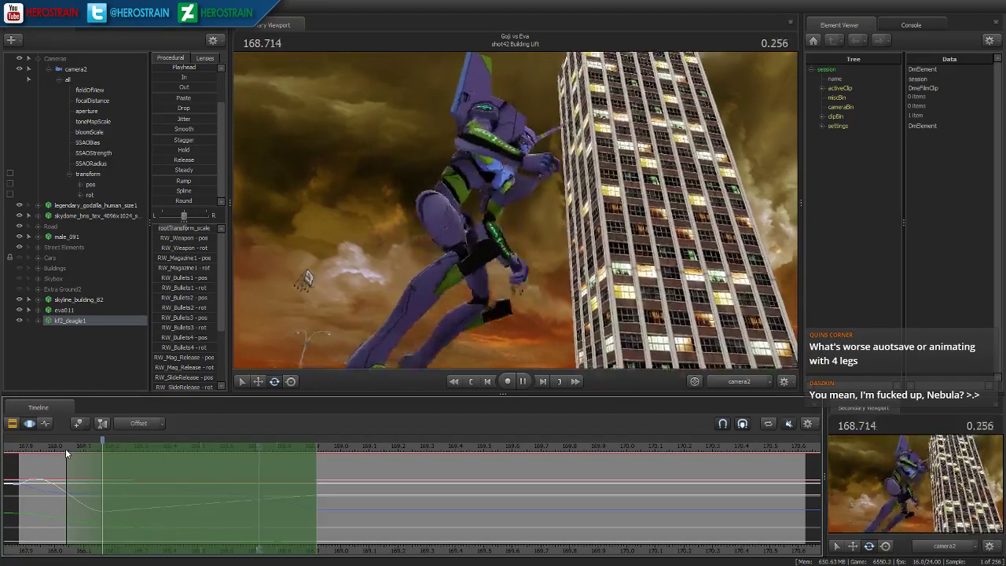
drag(57, 448, 74, 456)
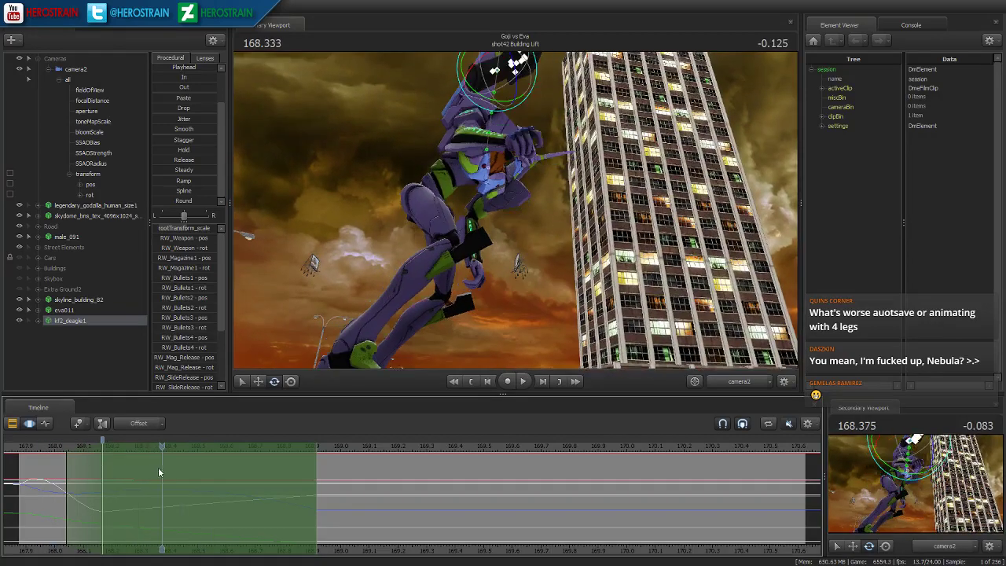
- Reset the time selection to cover all time and replay the pistol's throw repeatedly from the shot's start
key(ctrl+a)
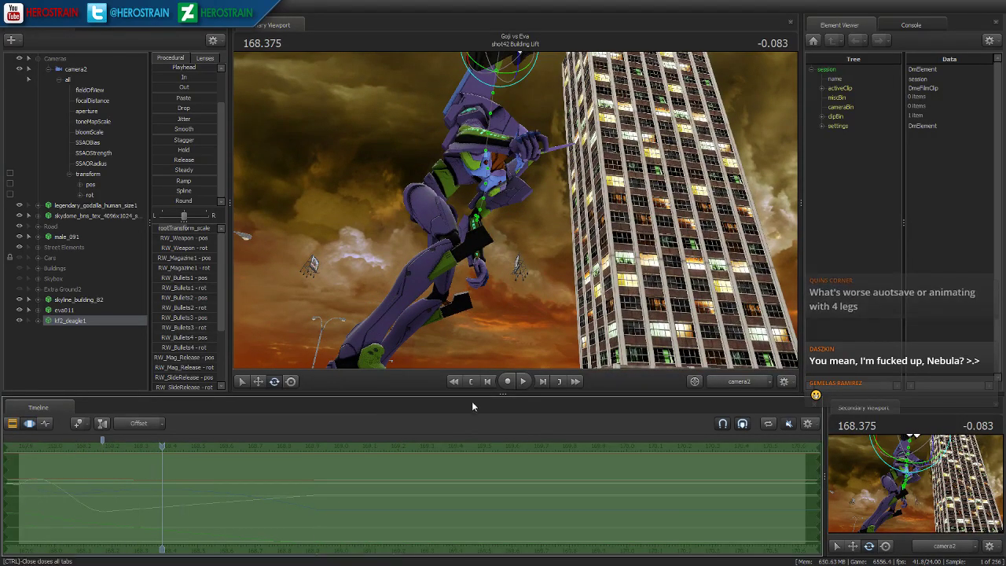
click(470, 382)
key(space)
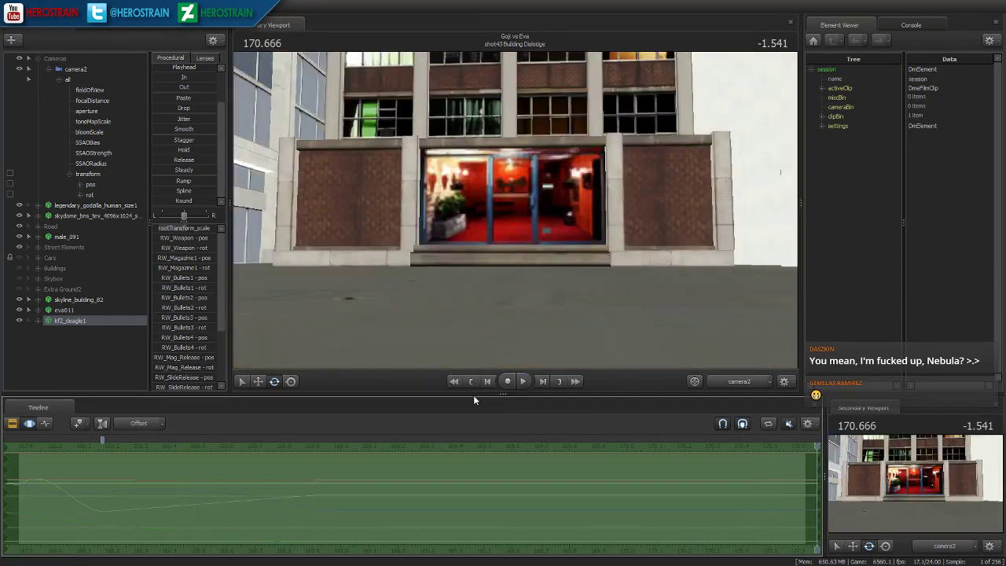
click(471, 382)
key(space)
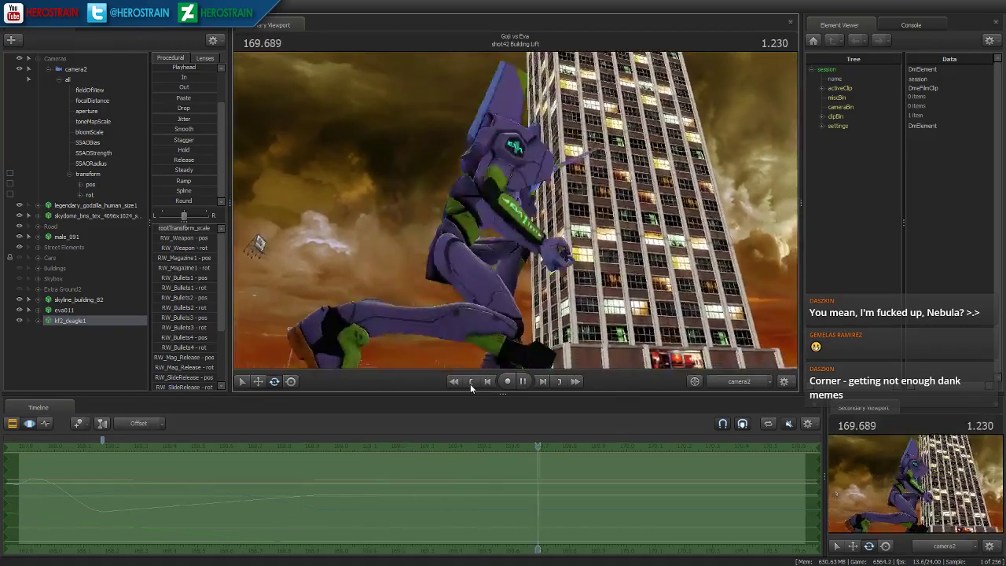
click(470, 382)
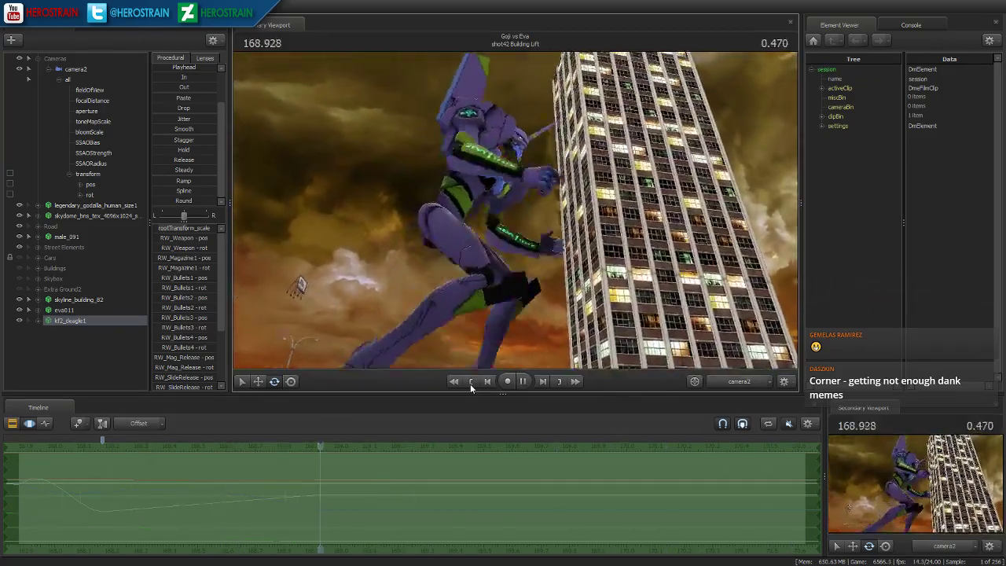
drag(180, 491, 457, 494)
key(Up)
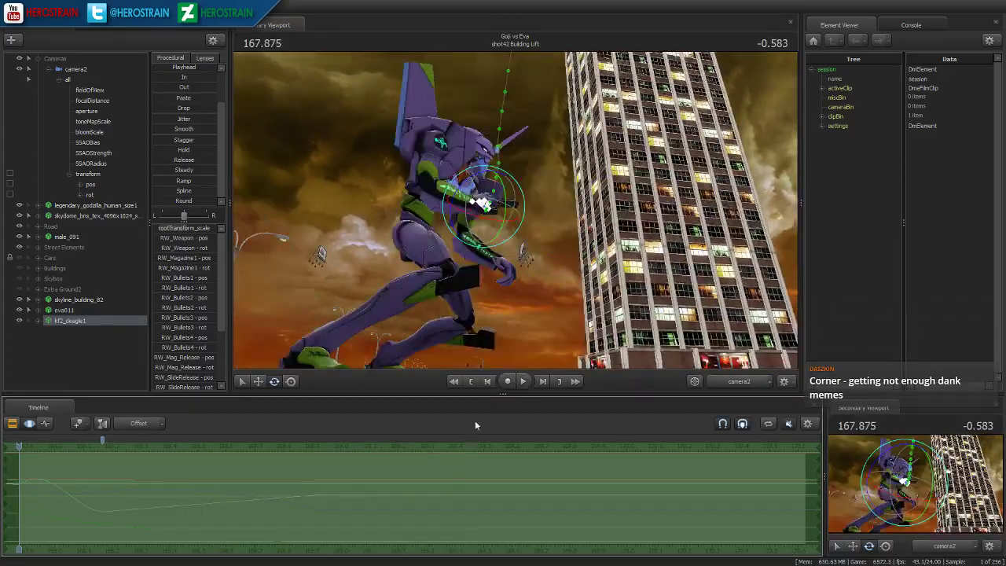
- Select the Eva's rig_hand_L and smooth its motion over a time selection from about 168.08 to 168.75
click(498, 264)
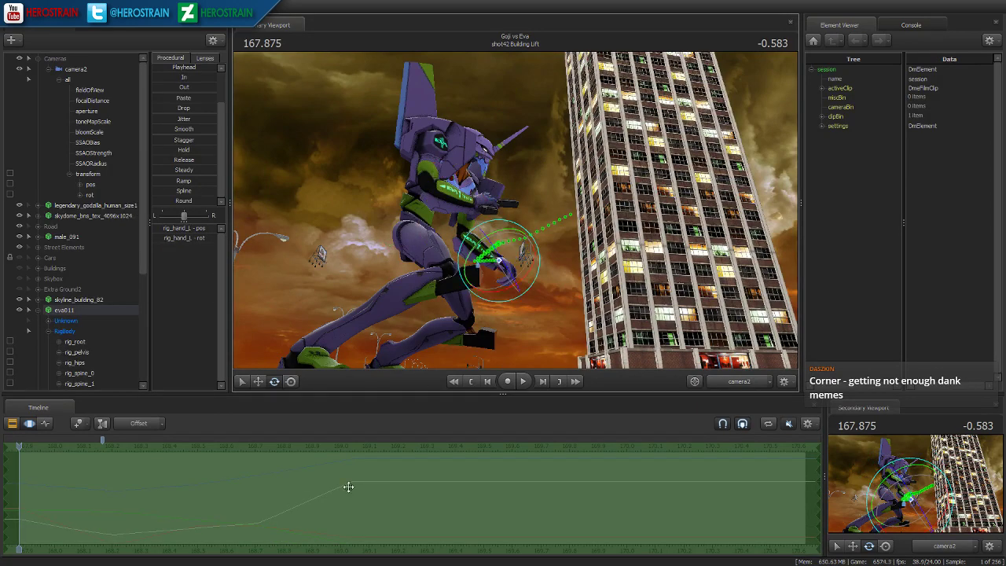
shift+drag(355, 488, 810, 492)
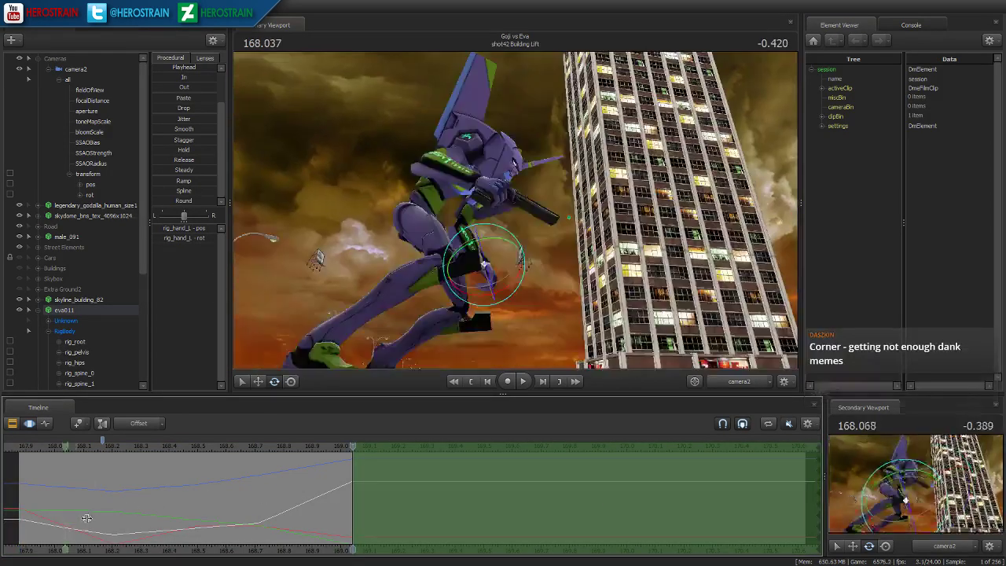
drag(75, 517, 270, 523)
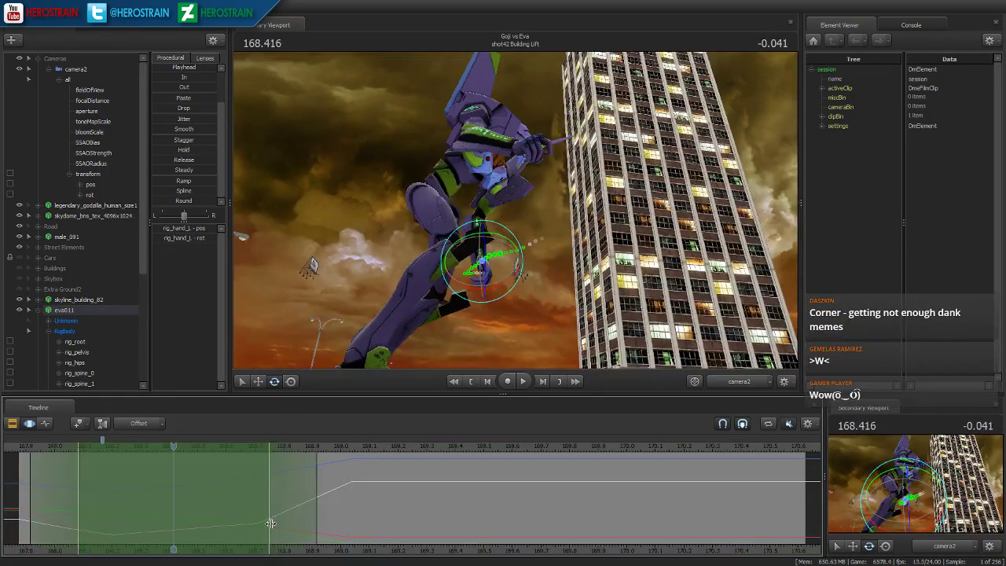
click(184, 129)
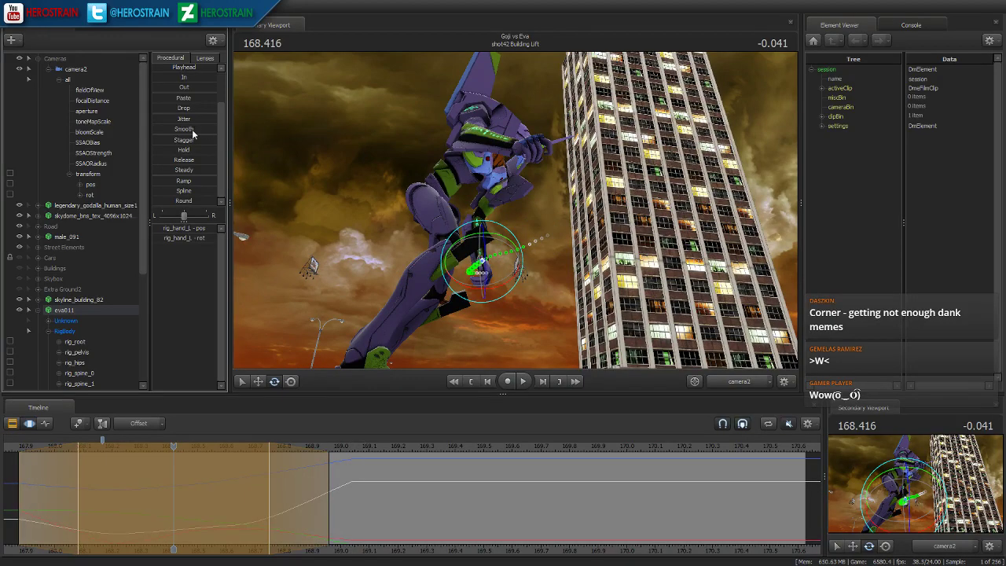
key(space)
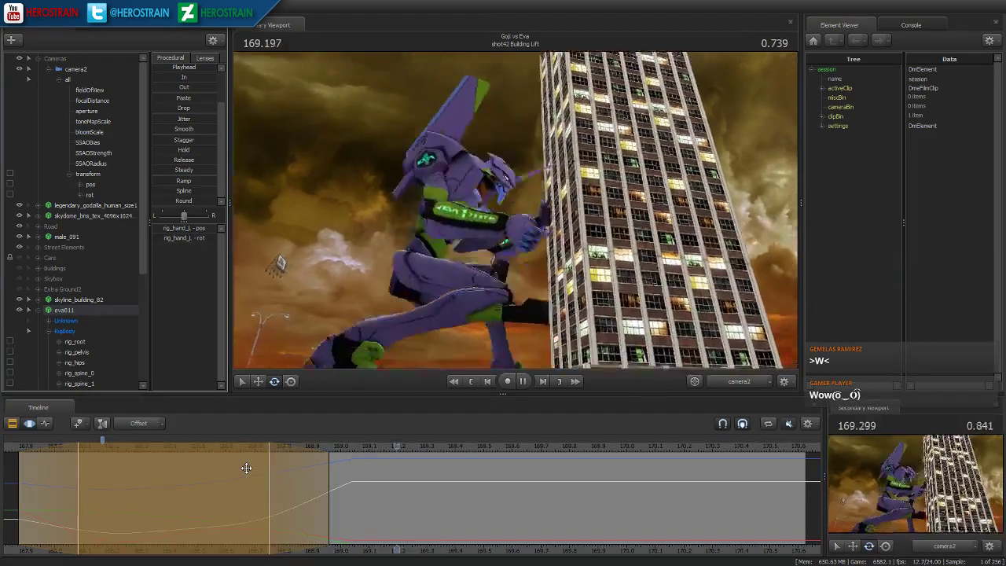
- Smooth the Eva's left-hand motion around 169.041, with ramps reaching about 168.79 and 169.2, and replay the shot
click(333, 509)
drag(338, 509, 373, 509)
drag(315, 489, 281, 480)
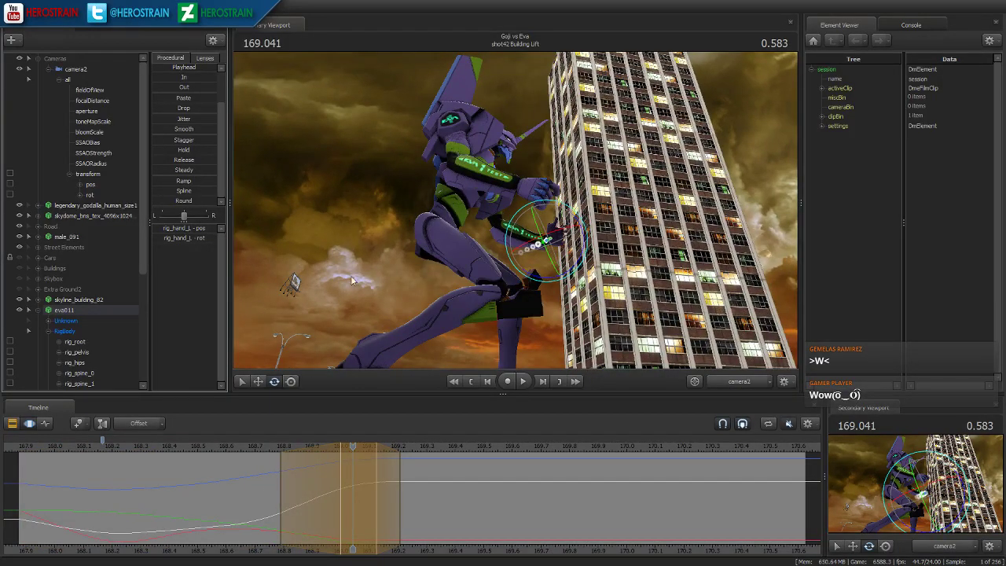
key(space)
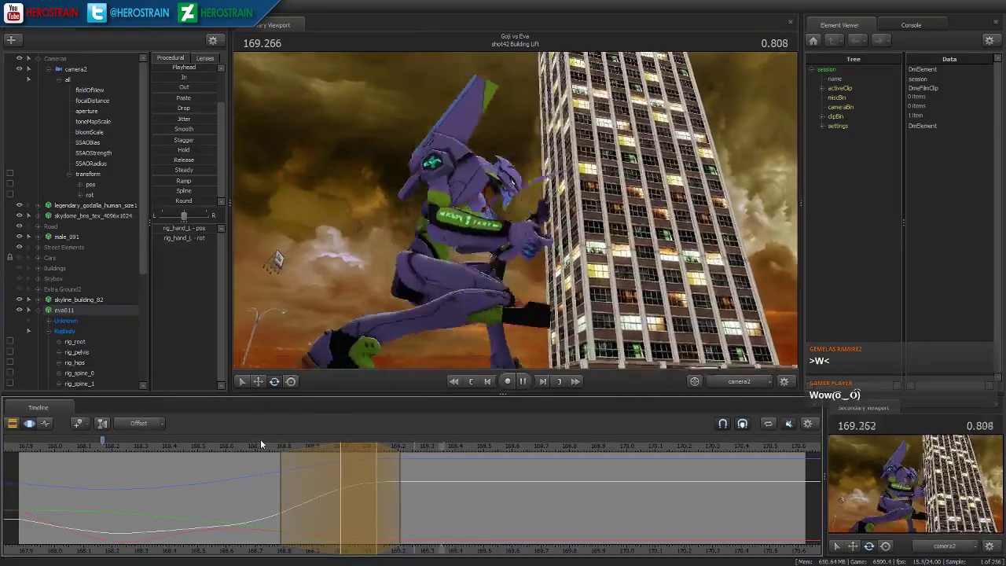
key(space)
key(space)
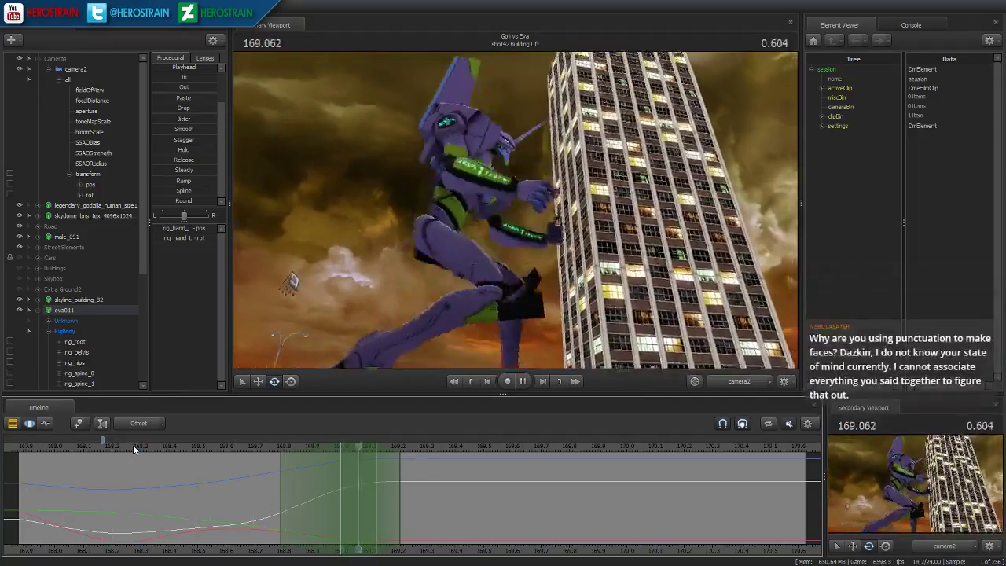
key(space)
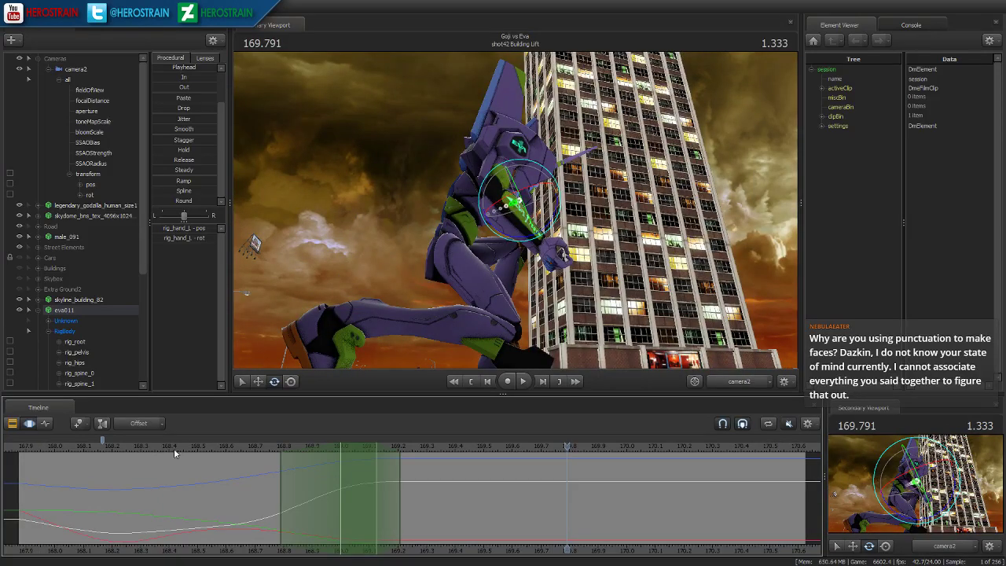
- Rotate the Eva's rig_collar_L in the work camera from 169.708 onward, with the incoming ramp starting near 169.33
click(732, 382)
drag(497, 275, 513, 203)
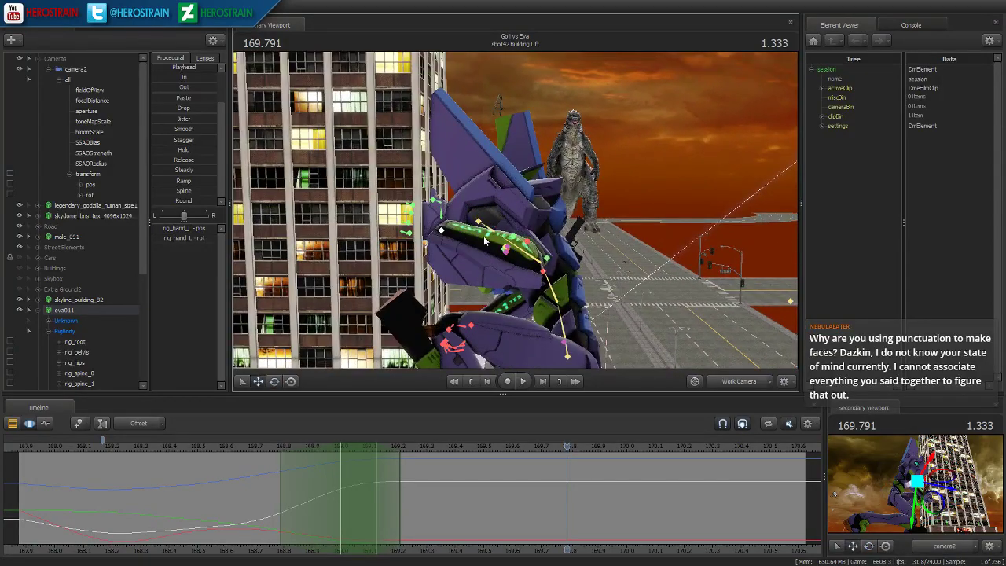
click(517, 236)
drag(350, 515, 931, 550)
drag(451, 531, 546, 521)
scroll(546, 521, up, 2)
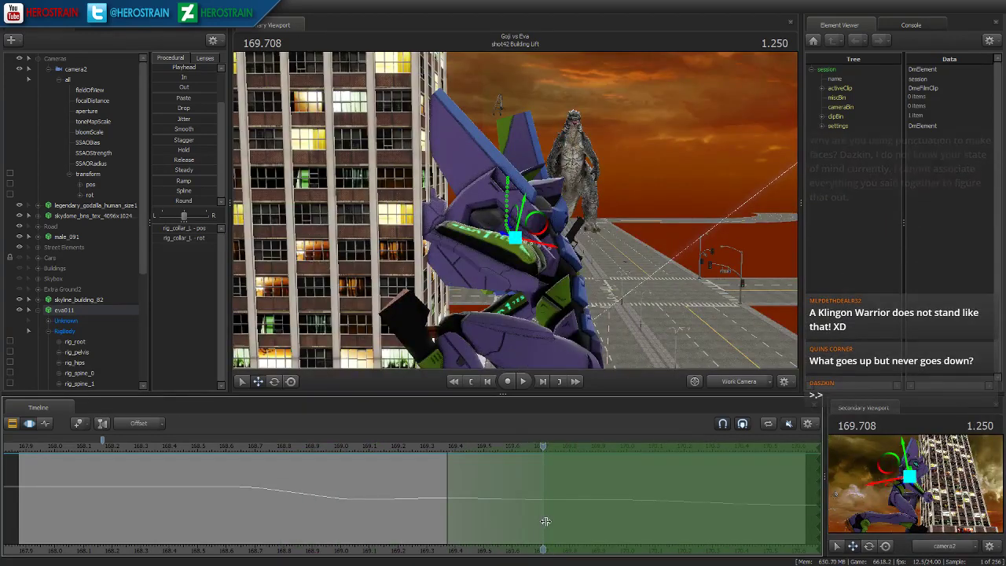
drag(554, 223, 546, 265)
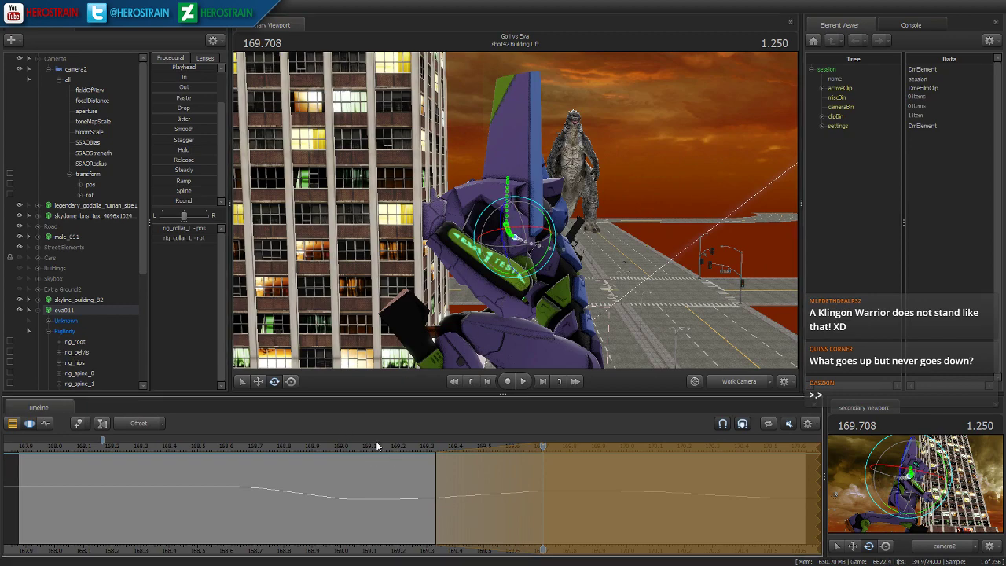
- Smooth the left collar's motion over time selections centred on 169.500 and 168.833
drag(330, 443, 412, 501)
scroll(212, 168, up, 1)
click(183, 160)
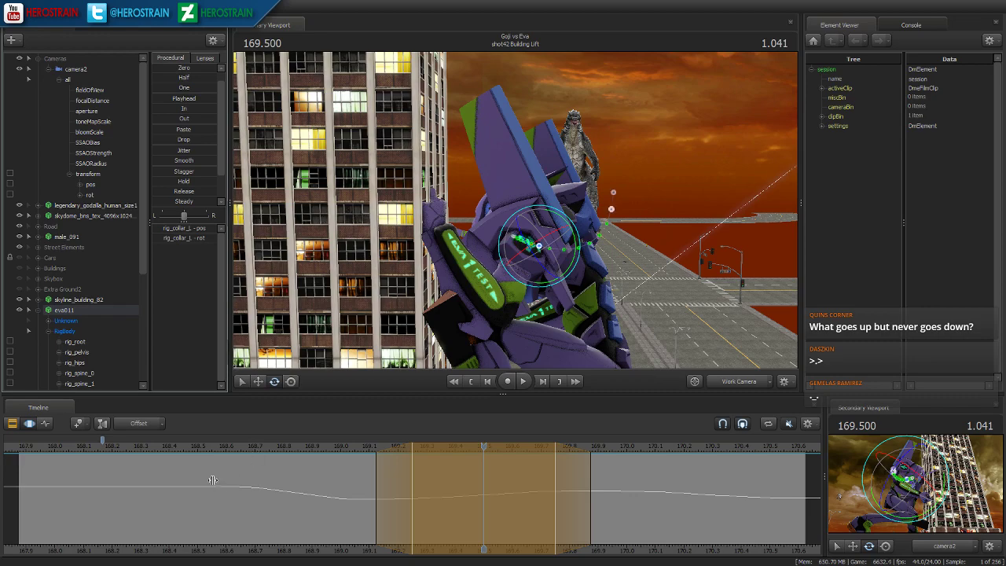
shift+drag(213, 480, 373, 483)
click(183, 162)
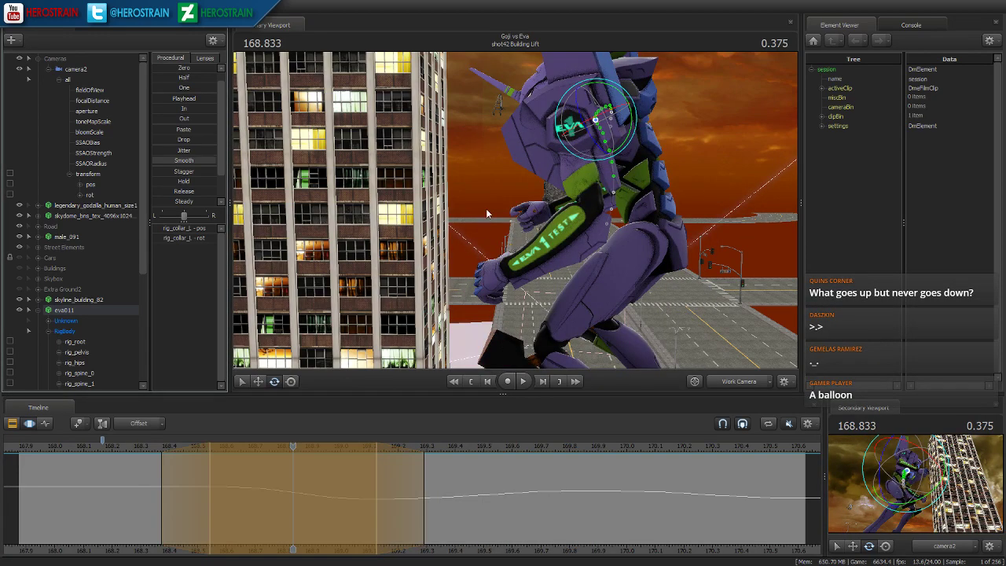
- Replay the Eva's arm motion in the work camera and through camera2, stopping at 170.250
key(space)
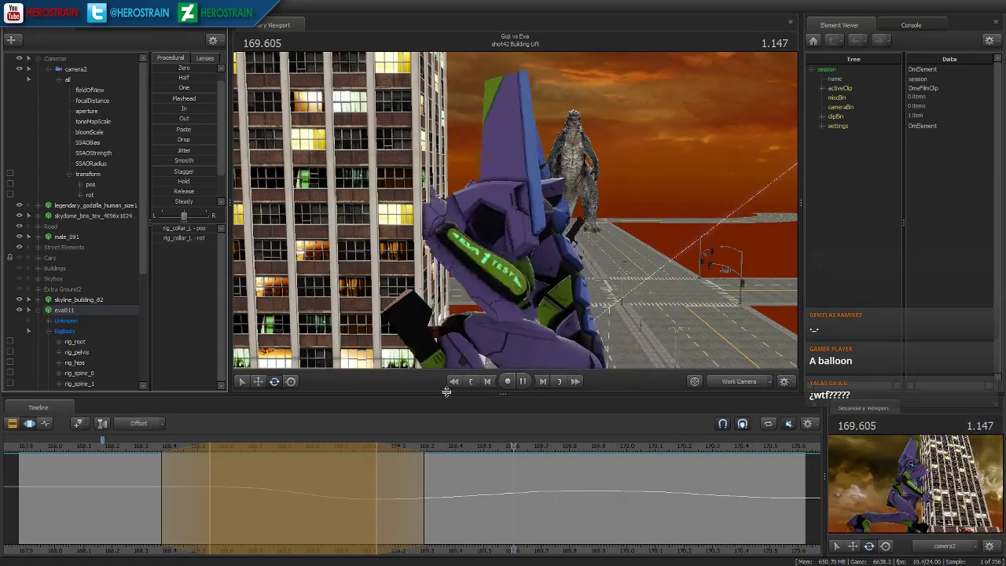
key(Return)
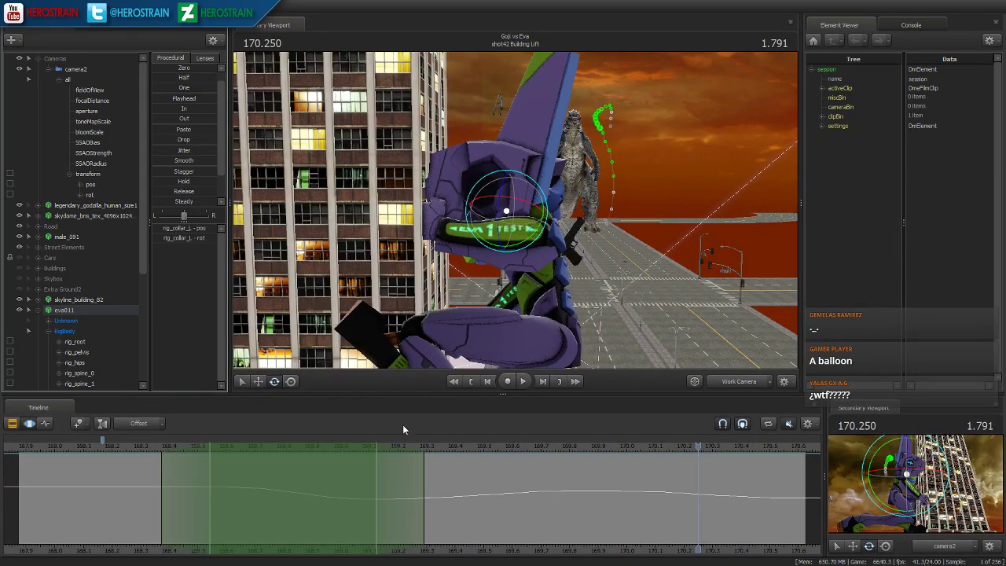
key(space)
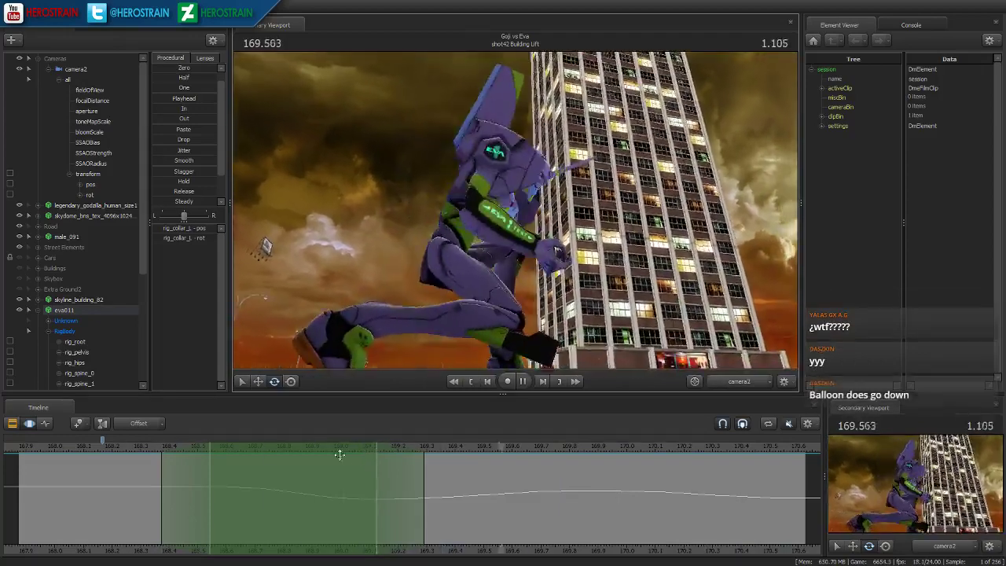
key(space)
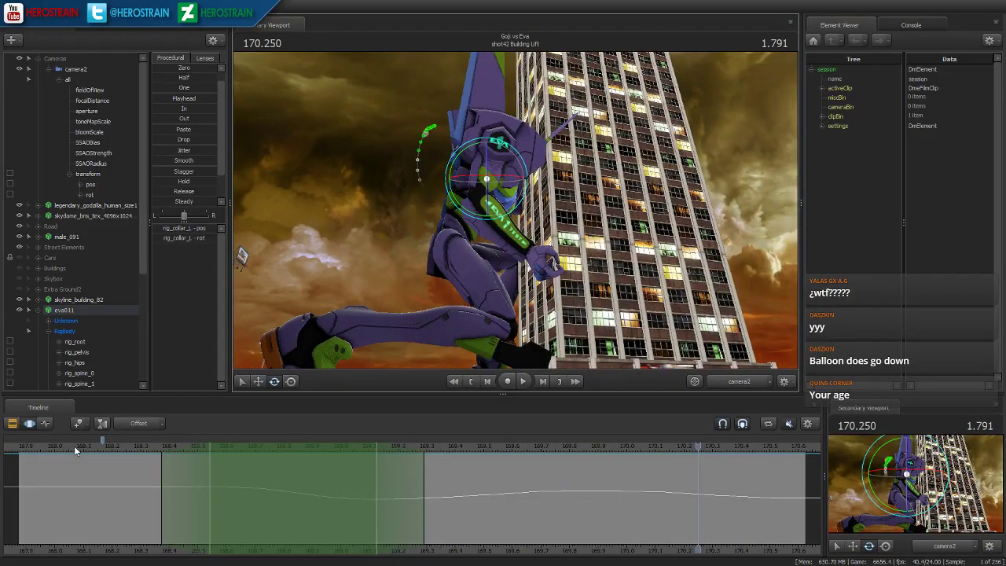
- Replay the end of the Building Lift shot and play the sequence onward into the Building Throw shot through camera2
key(space)
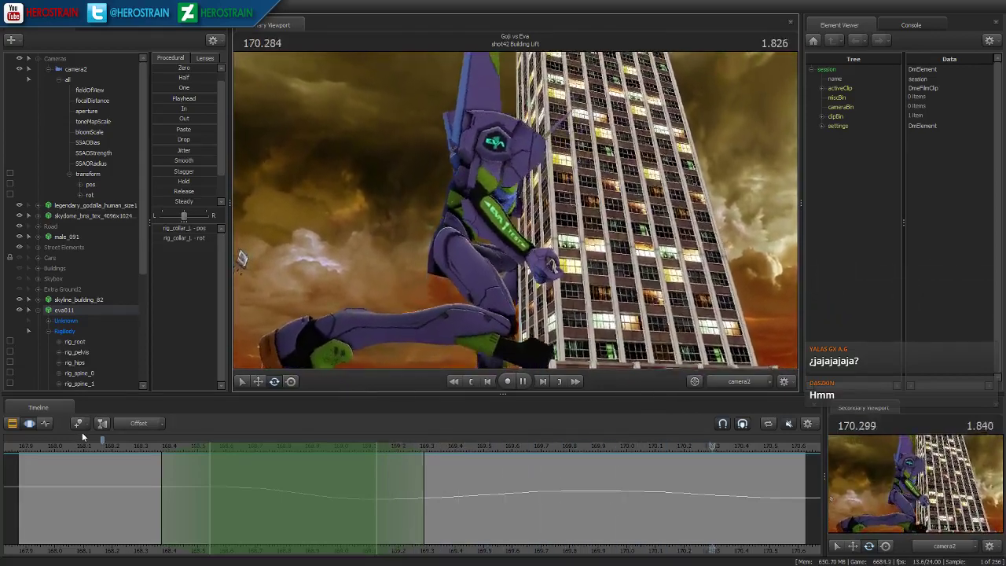
key(space)
click(11, 423)
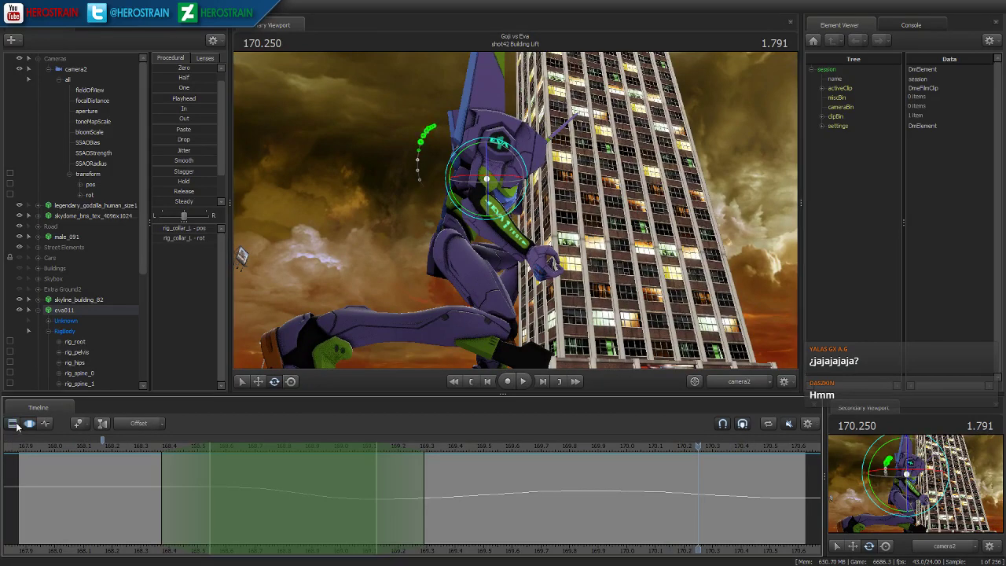
scroll(615, 532, down, 5)
scroll(646, 554, up, 3)
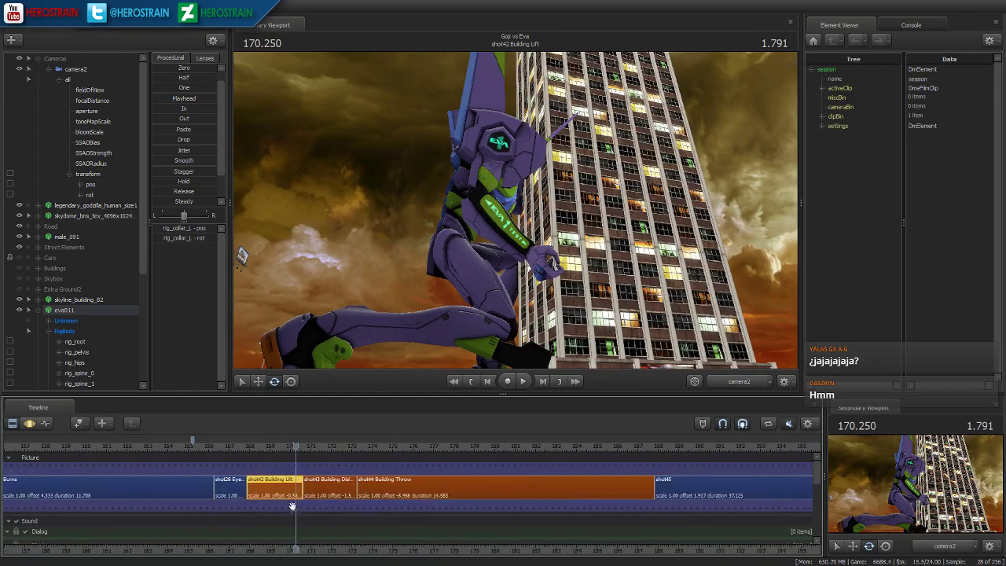
click(471, 381)
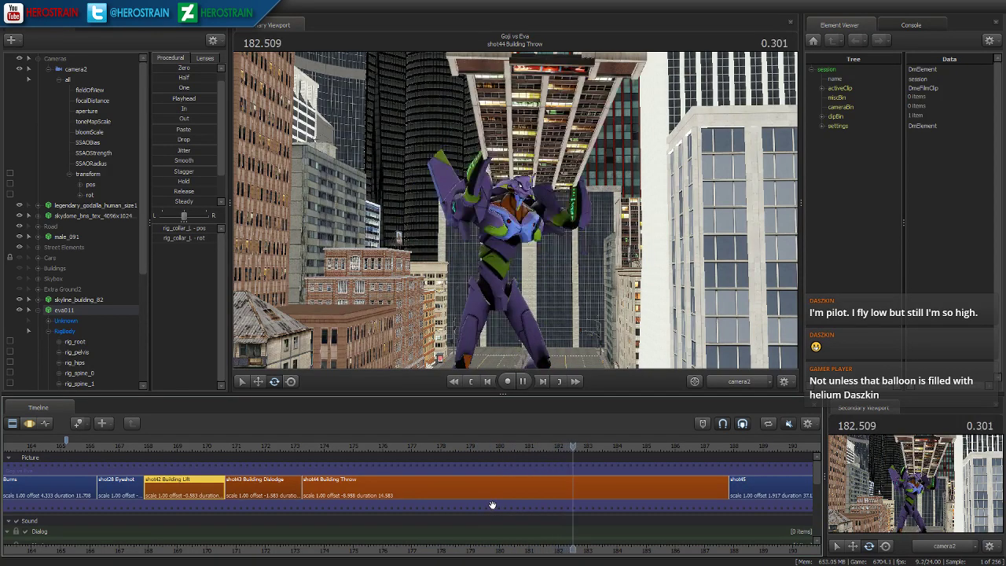
key(space)
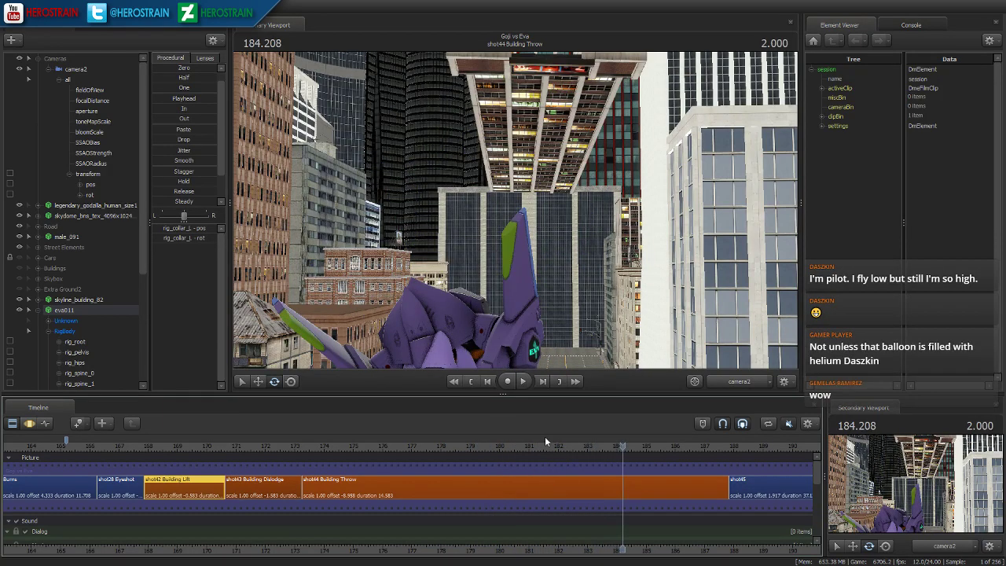
- Play back the Building Throw shot through the work camera with the whole Eva in frame, stopping at 185.208
click(518, 445)
click(722, 383)
drag(648, 315, 633, 241)
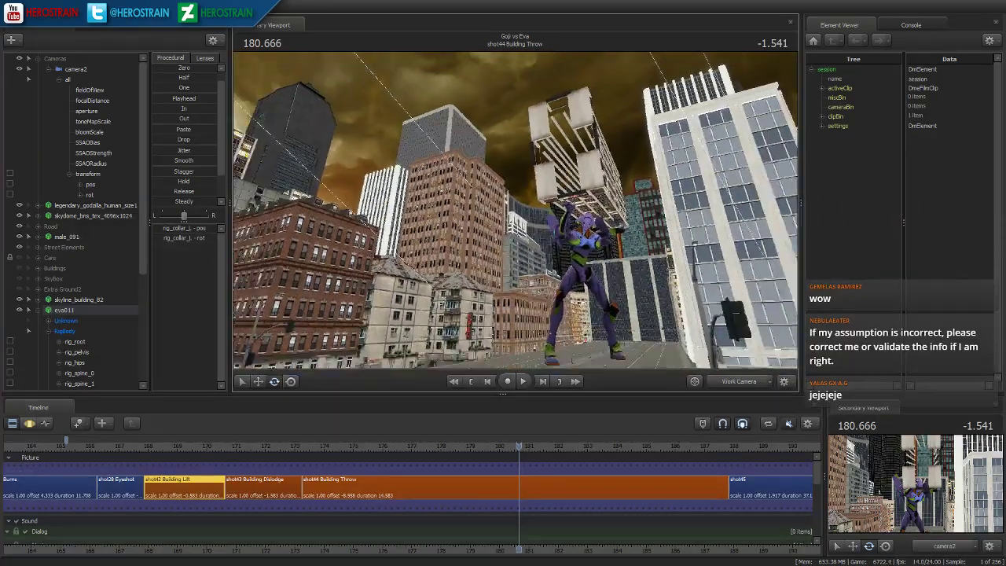
click(471, 381)
key(space)
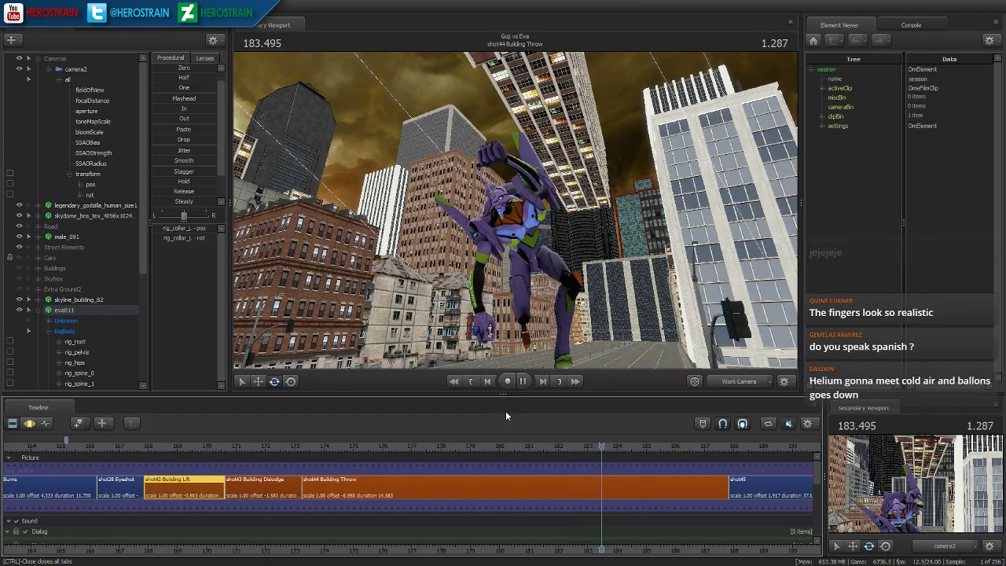
key(space)
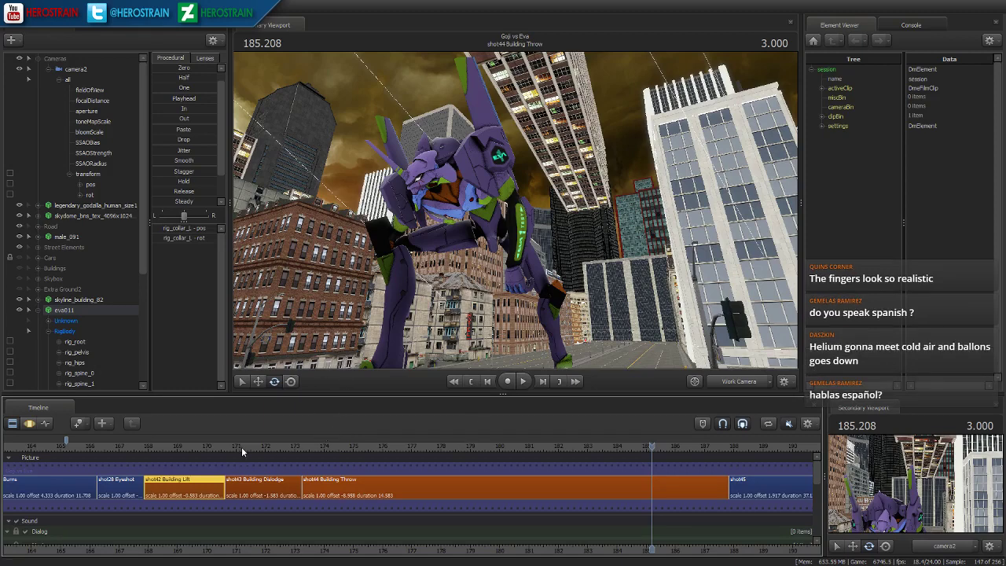
- Return to the Building Lift shot, unhide its Buildings, Skybox and Extra Ground2 groups, and collapse eva011
click(193, 445)
double_click(185, 488)
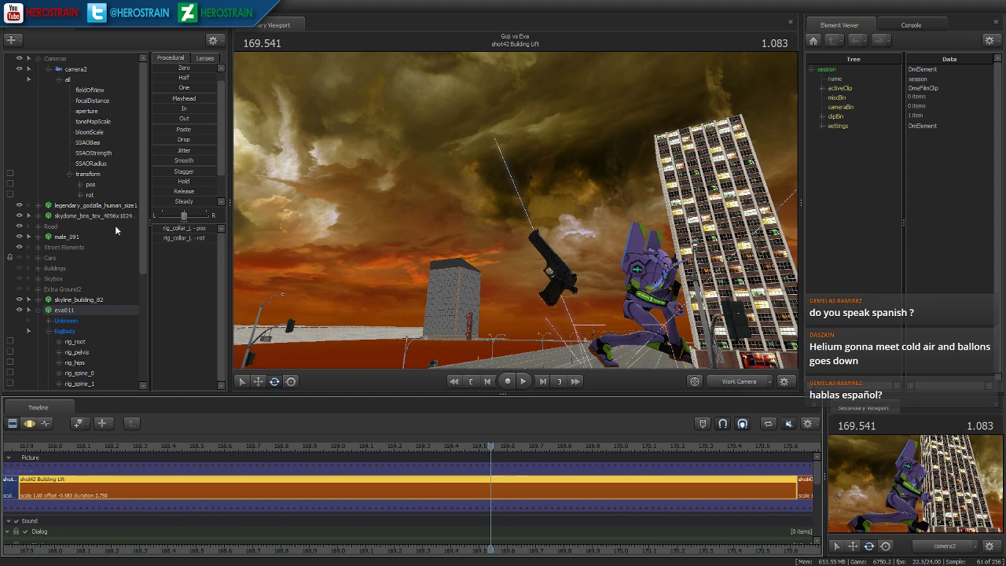
click(20, 269)
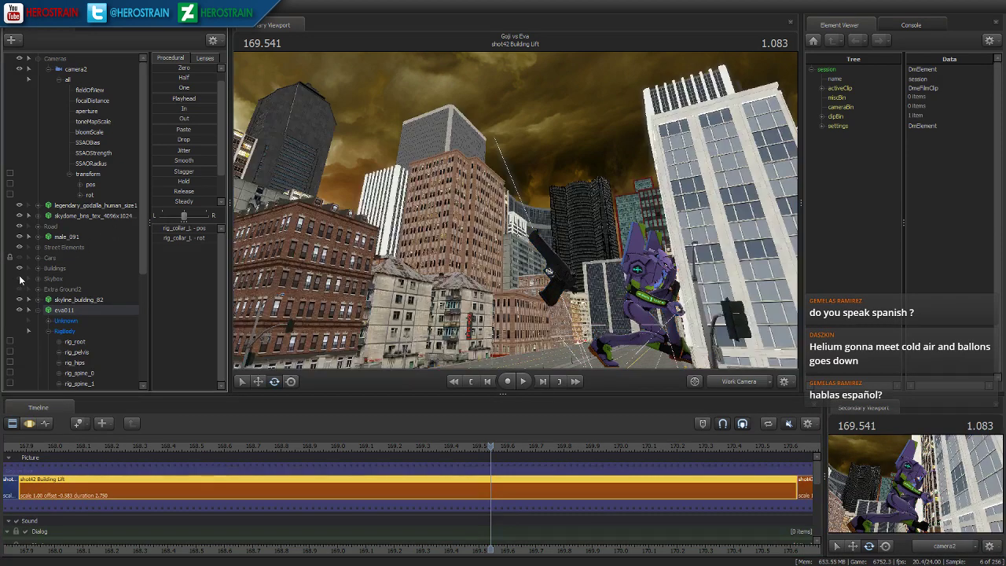
click(38, 310)
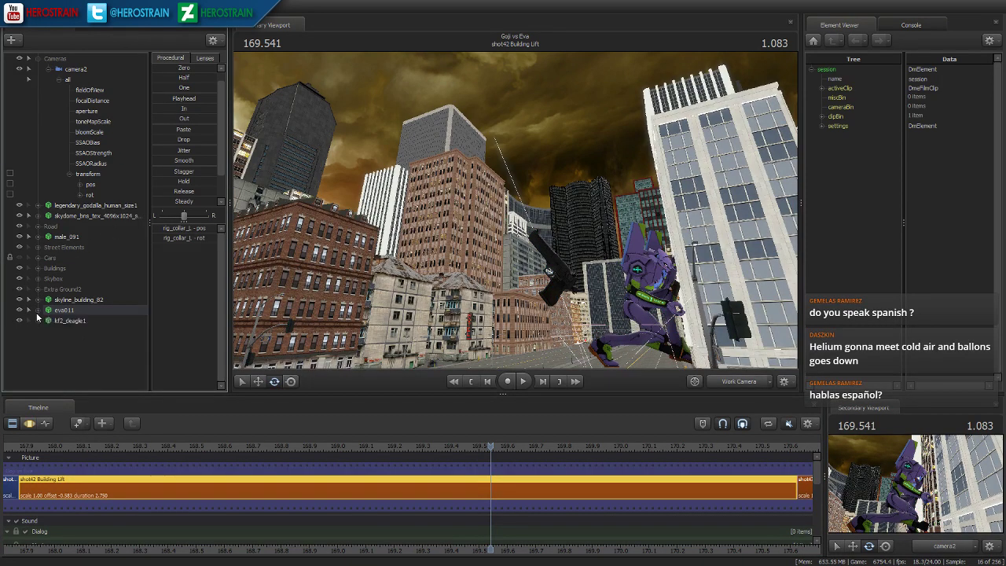
- View the start of the Building Lift shot through camera2 and enable lighting for the scene
click(487, 381)
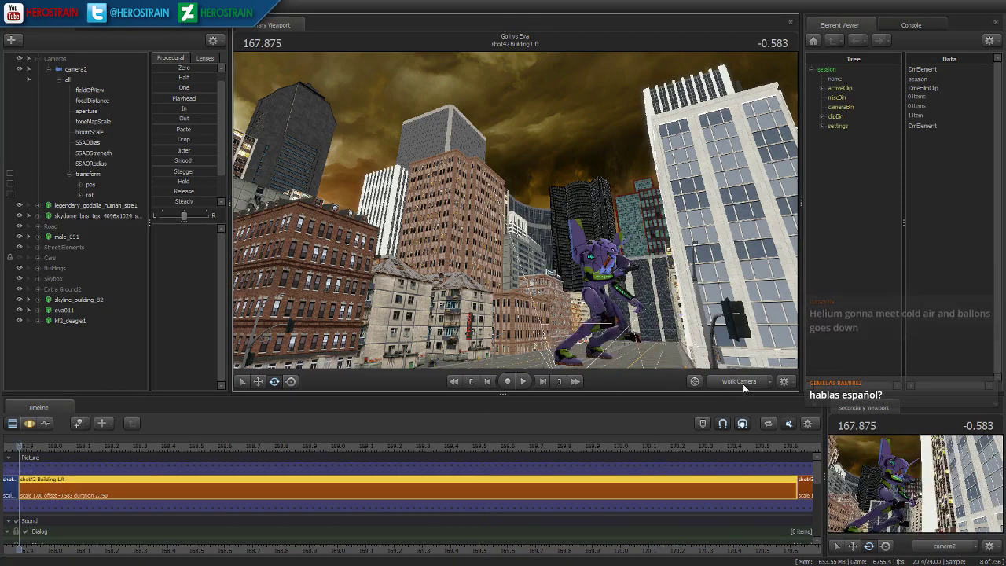
click(740, 382)
right_click(520, 292)
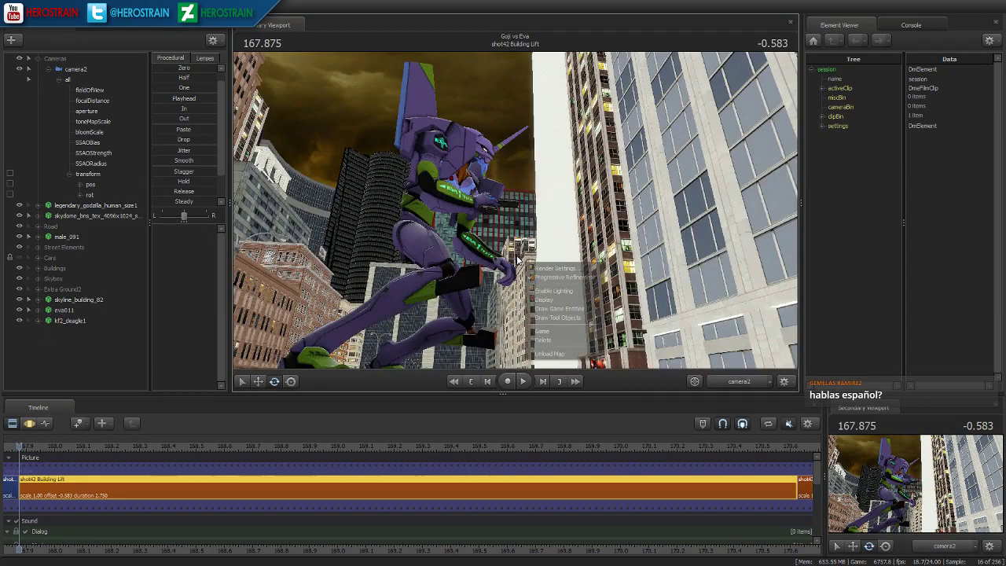
click(561, 290)
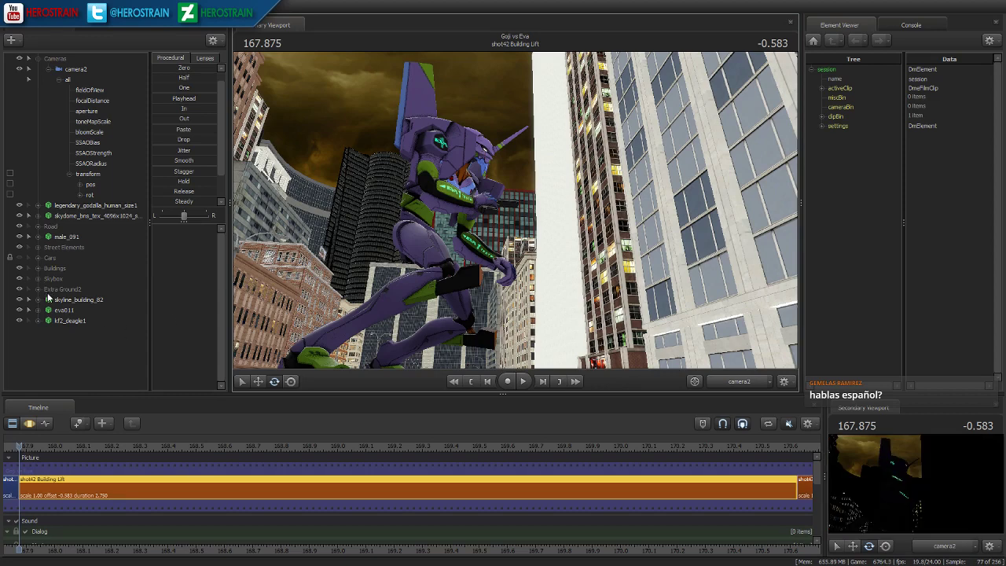
right_click(415, 241)
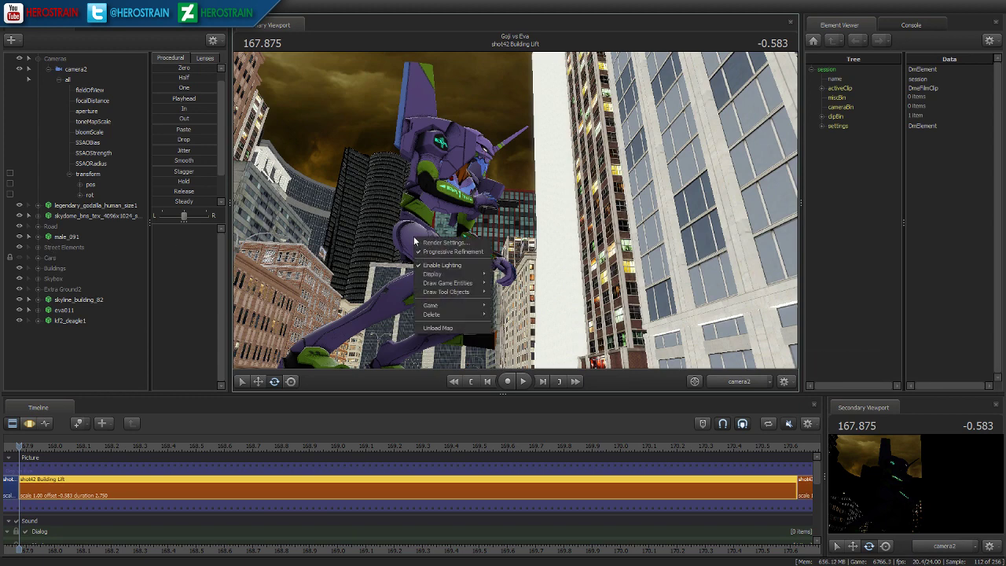
- Create a new light in the shot, place the Lights group below kf2_deagle1, and expand it
right_click(48, 355)
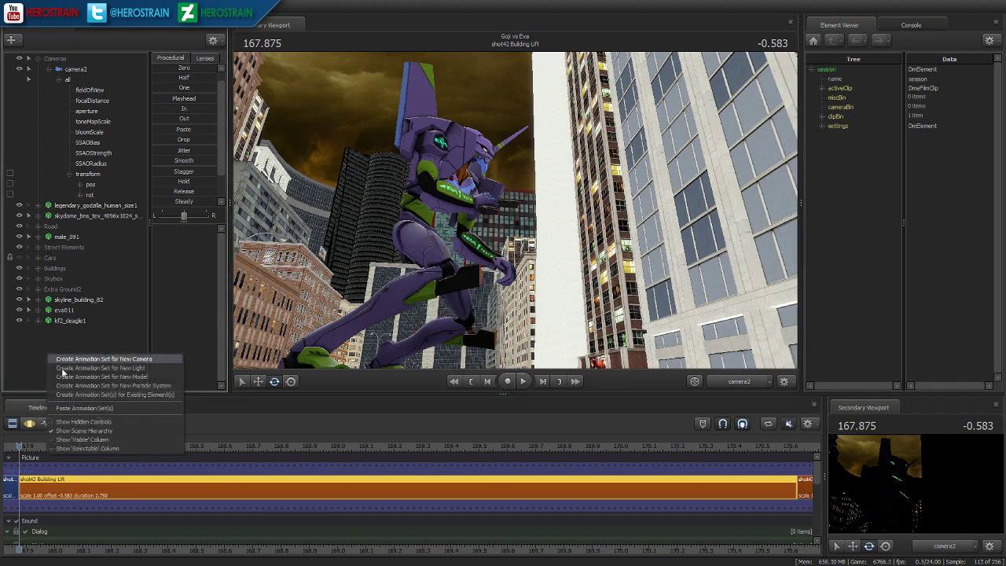
click(100, 368)
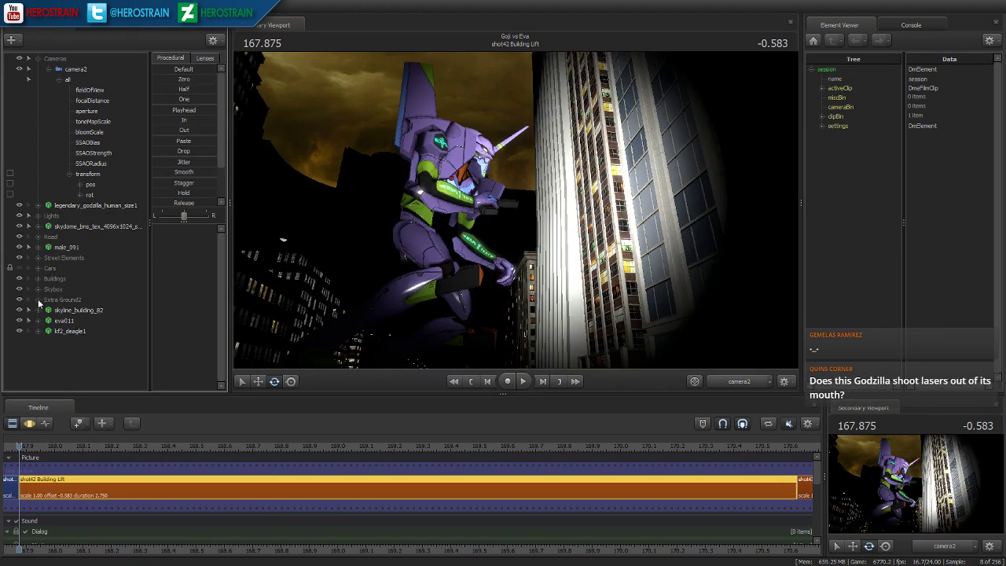
drag(52, 216, 70, 344)
drag(10, 355, 10, 354)
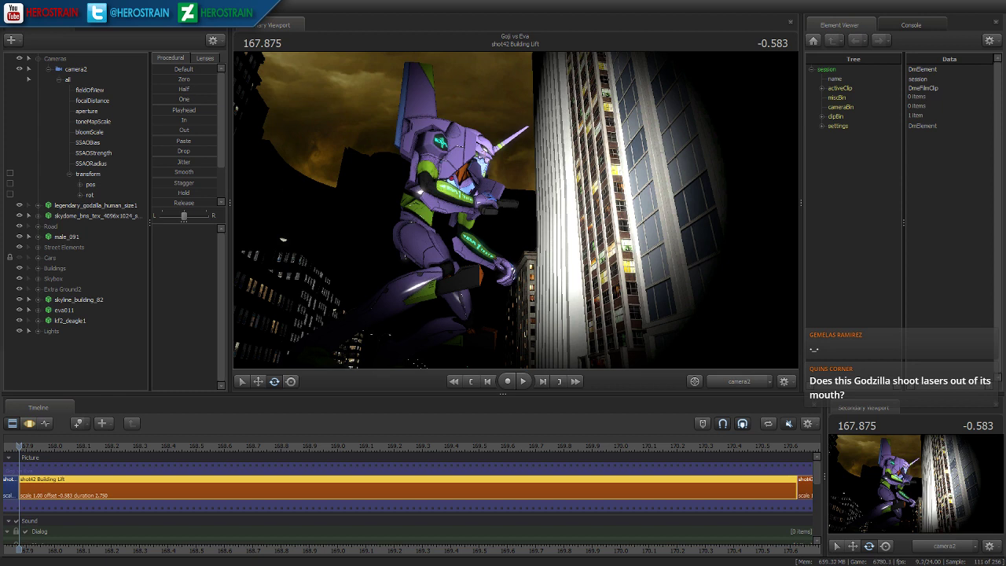
click(50, 333)
- Reposition light1 high above the city facing the Eva, showing its view in the secondary viewport and camera2 in the primary
click(35, 424)
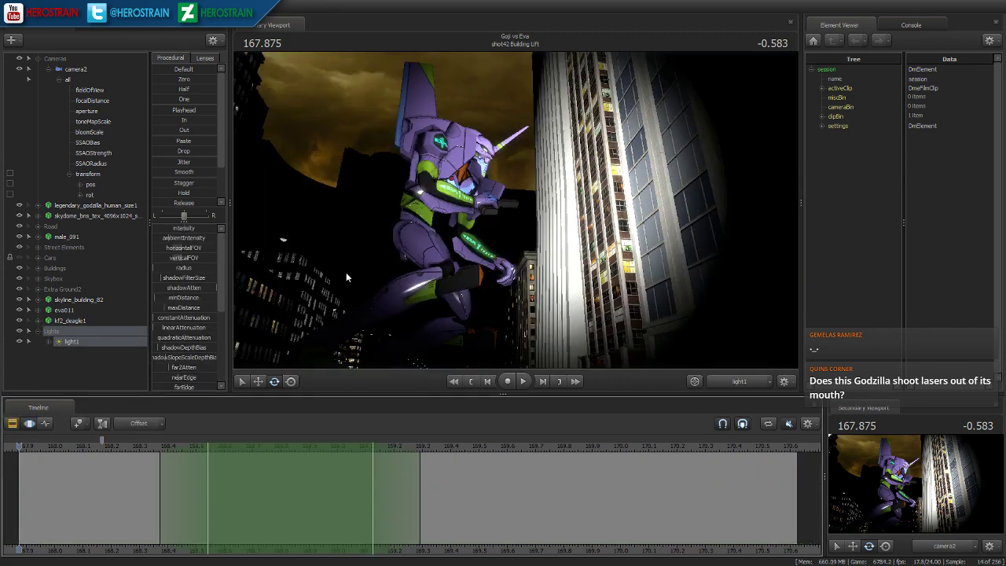
drag(69, 341, 884, 463)
click(731, 381)
click(735, 385)
- Raise the allowed maximum of light1's farZAtten to 10000
right_click(184, 363)
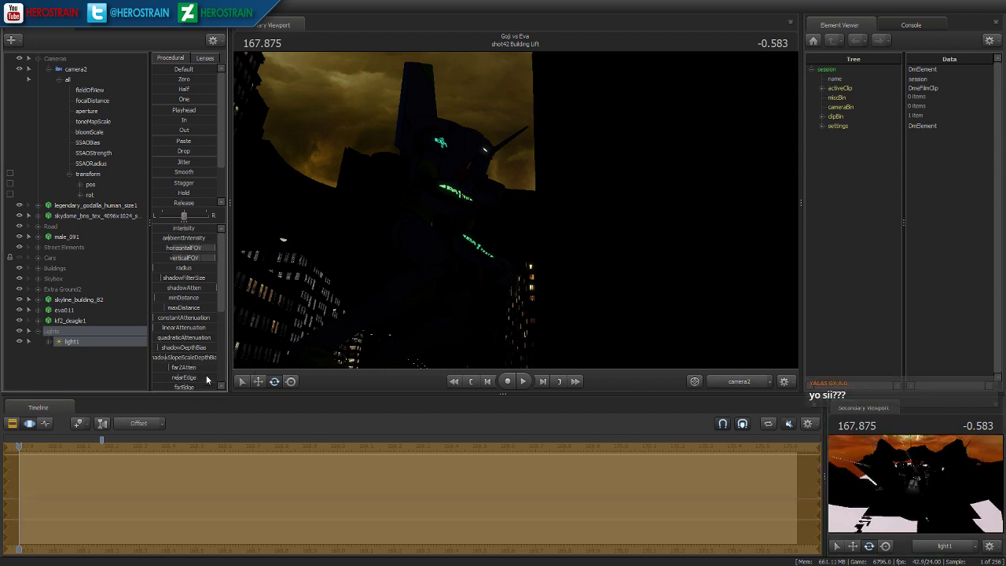
click(216, 381)
drag(487, 276, 404, 277)
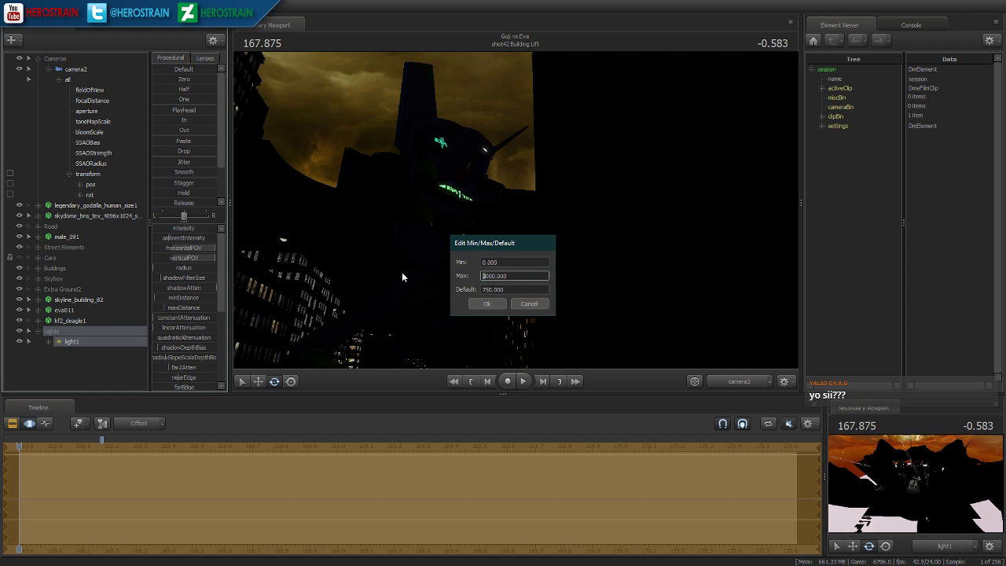
text(10)
key(Return)
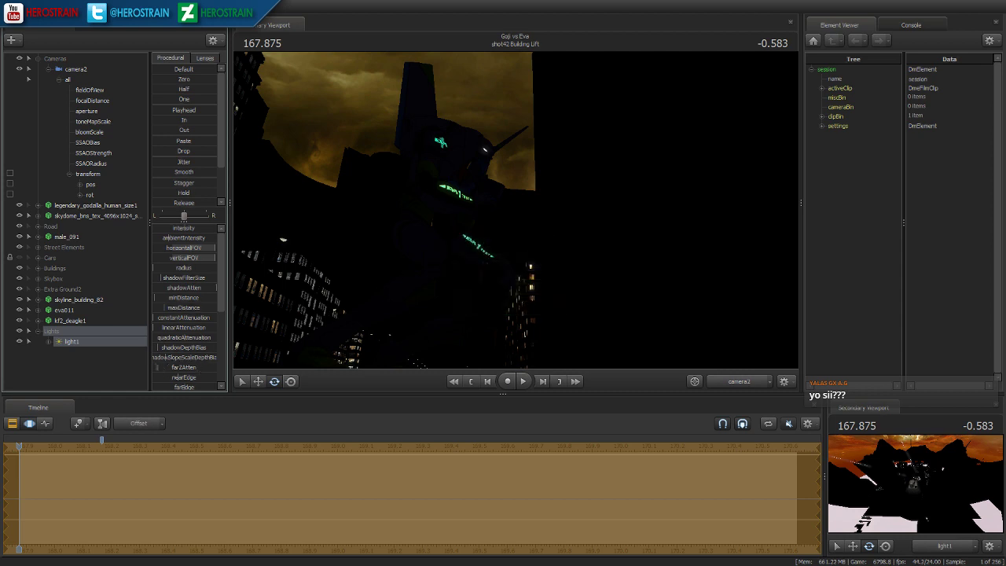
- Raise the allowed maximum of light1's maxDistance and extend maxDistance to the top of its range
right_click(186, 307)
click(206, 321)
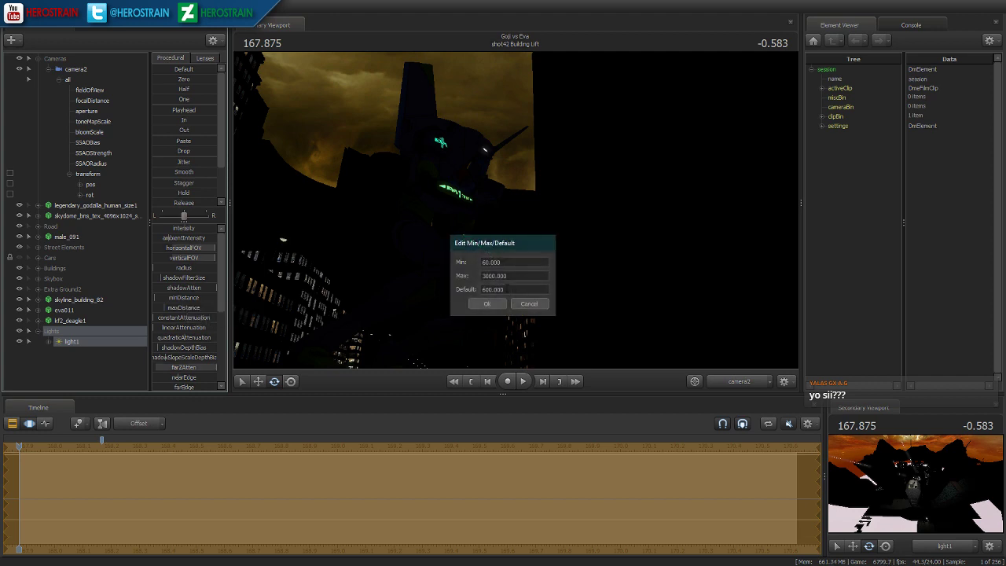
click(482, 276)
key(Return)
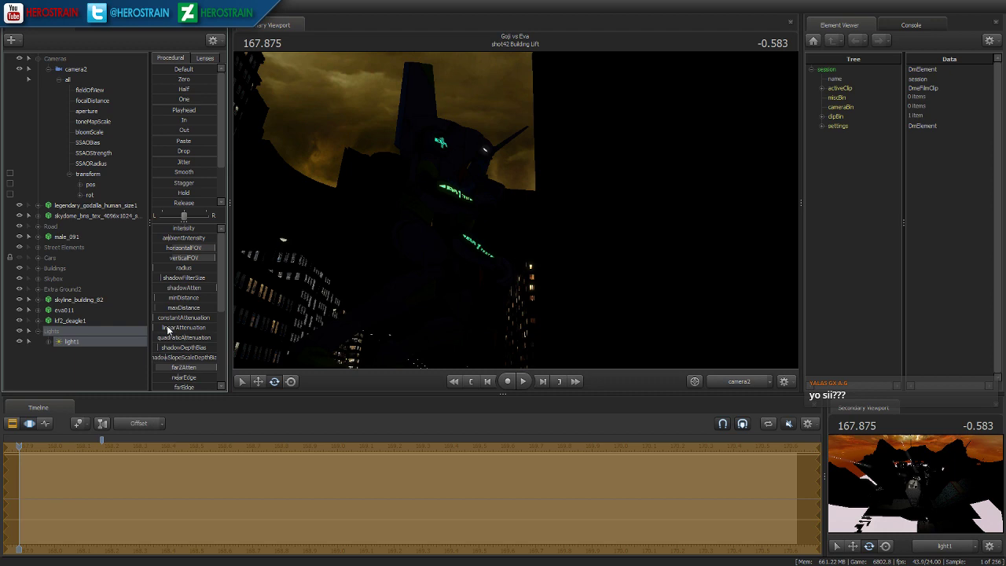
drag(163, 307, 216, 307)
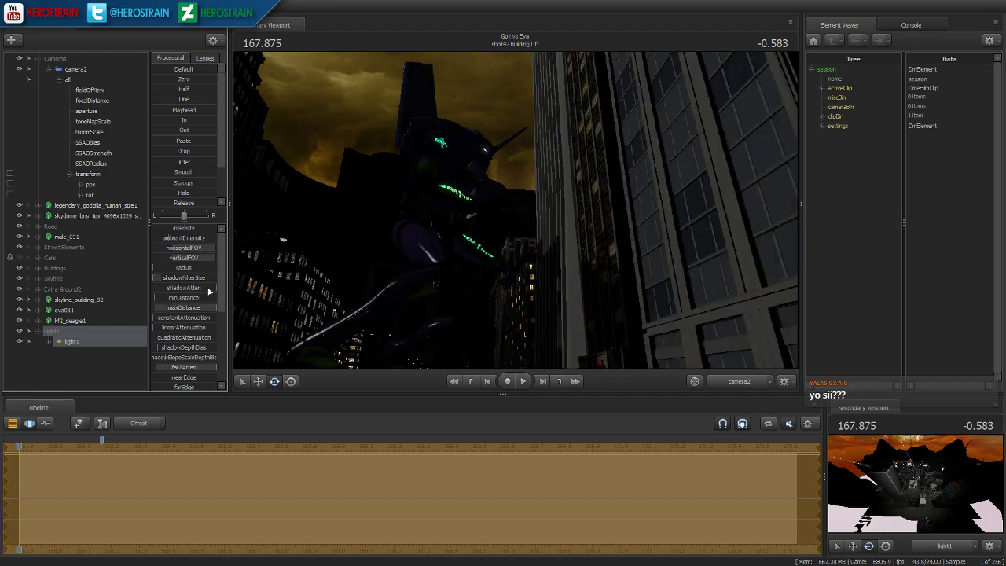
- Lower light1's shadowAtten, increase its intensity, and warm its colour by reducing color_green and color_blue
drag(208, 292, 184, 291)
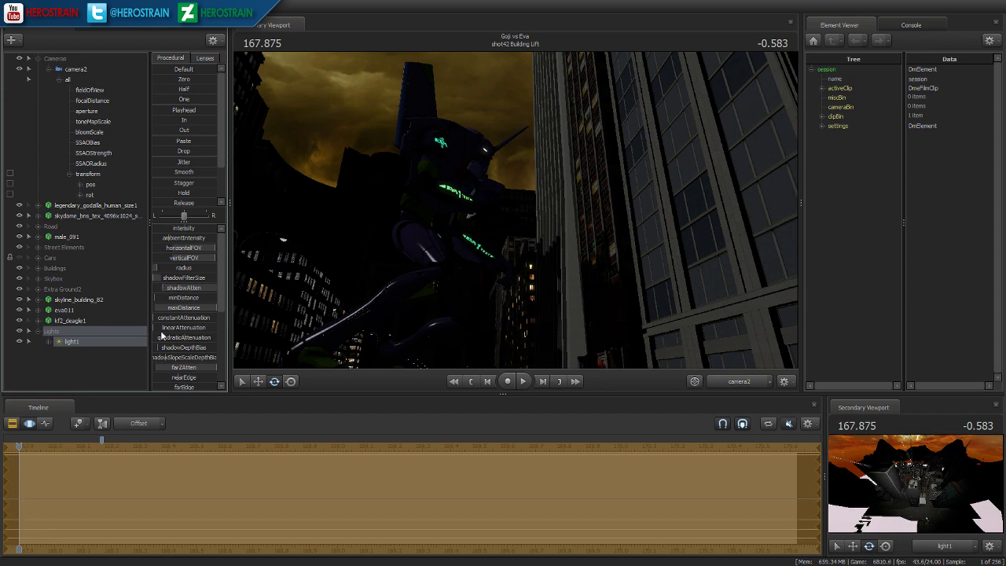
scroll(185, 346, down, 5)
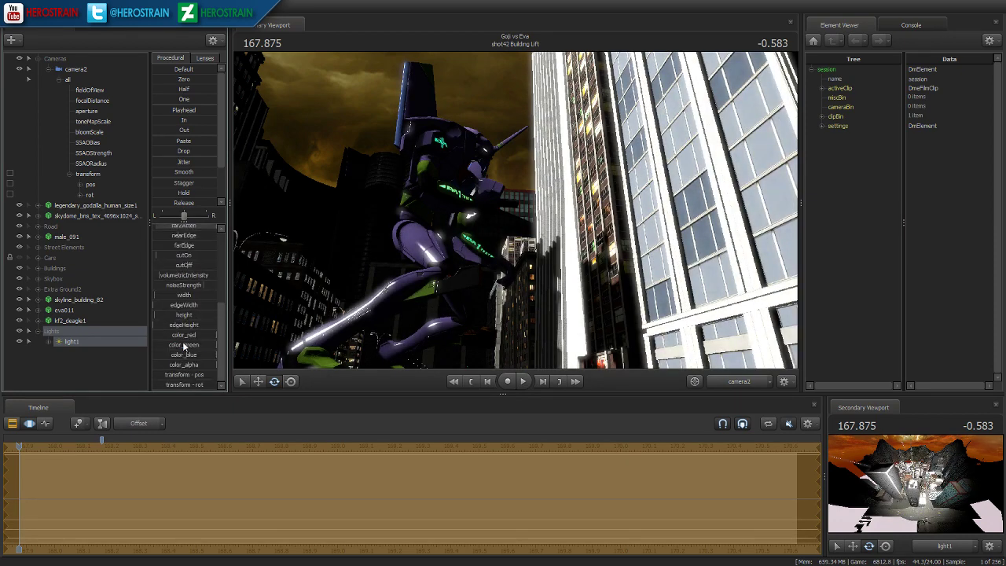
mouse_move(214, 354)
mouse_down()
mouse_move(169, 355)
mouse_move(198, 346)
mouse_up()
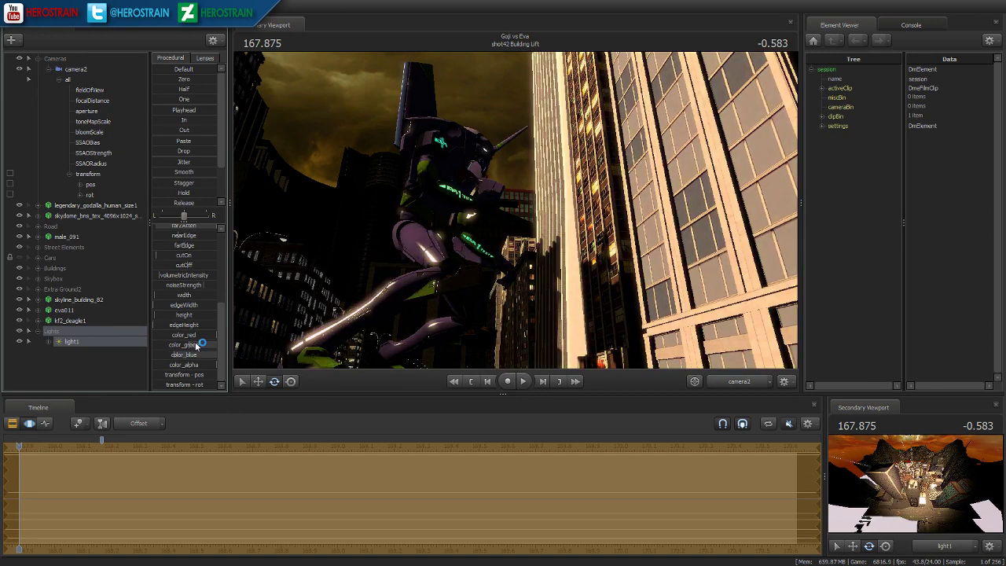
click(75, 342)
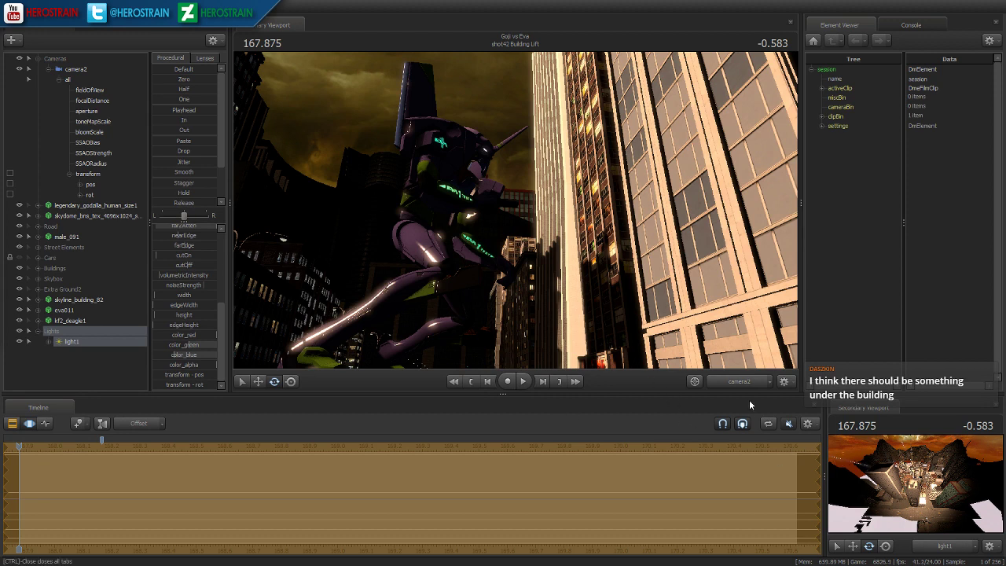
- Turn off lighting in the primary viewport and bring up the start of shot42 Building Lift in the Clip Editor
click(560, 385)
right_click(555, 305)
click(569, 334)
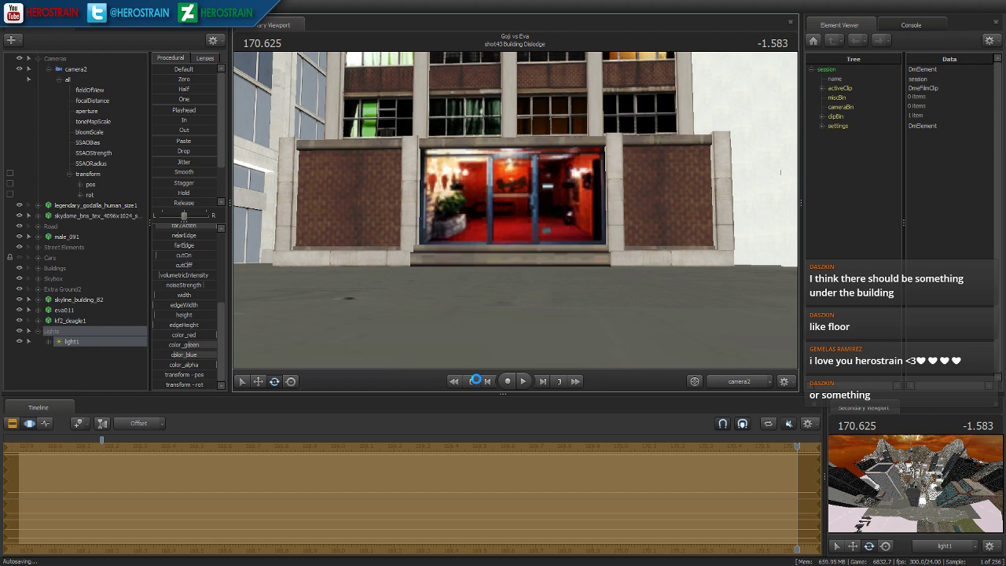
click(475, 381)
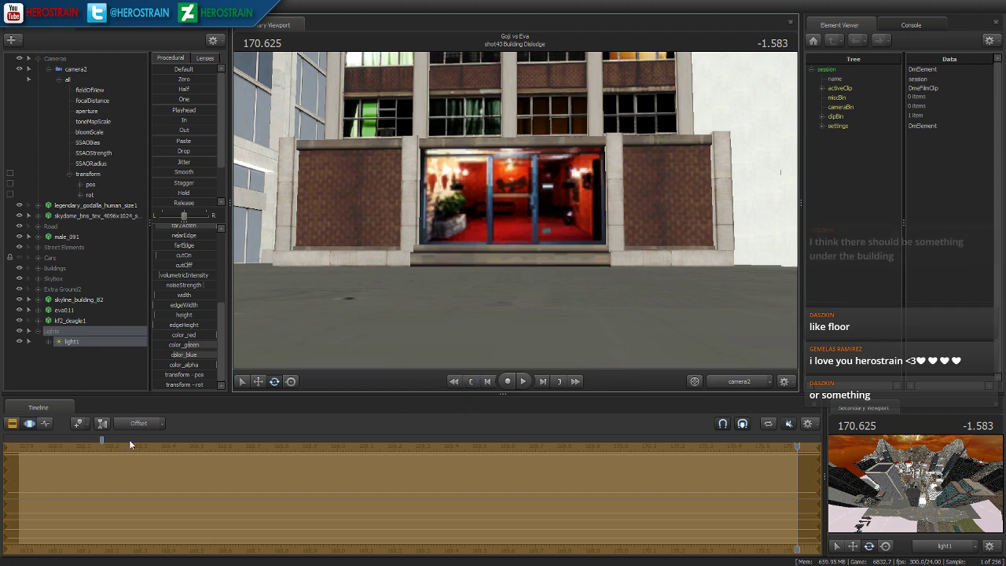
click(14, 424)
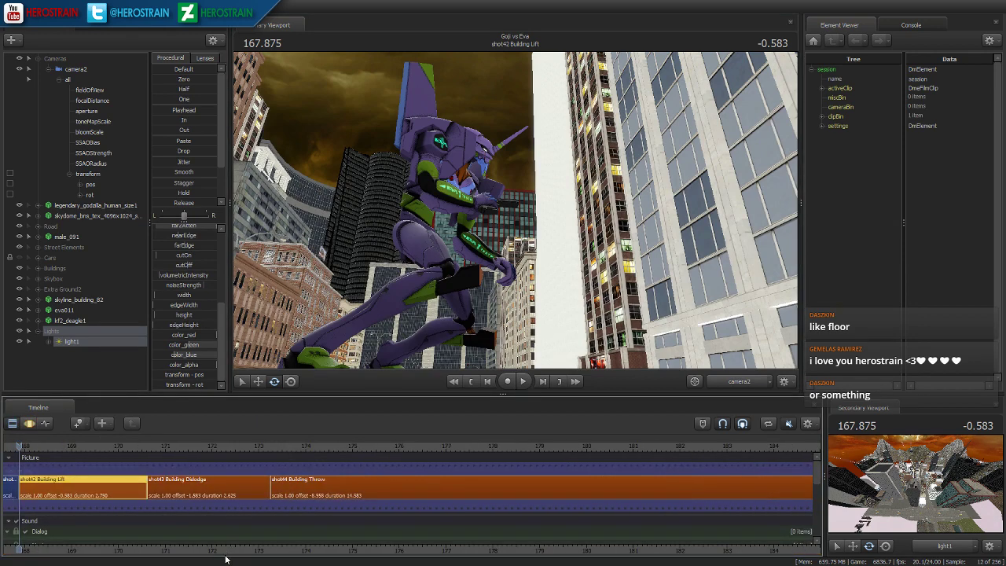
- Browse the timeline back through the earlier shots and go to the start of shot31
drag(213, 551, 782, 548)
scroll(354, 533, down, 6)
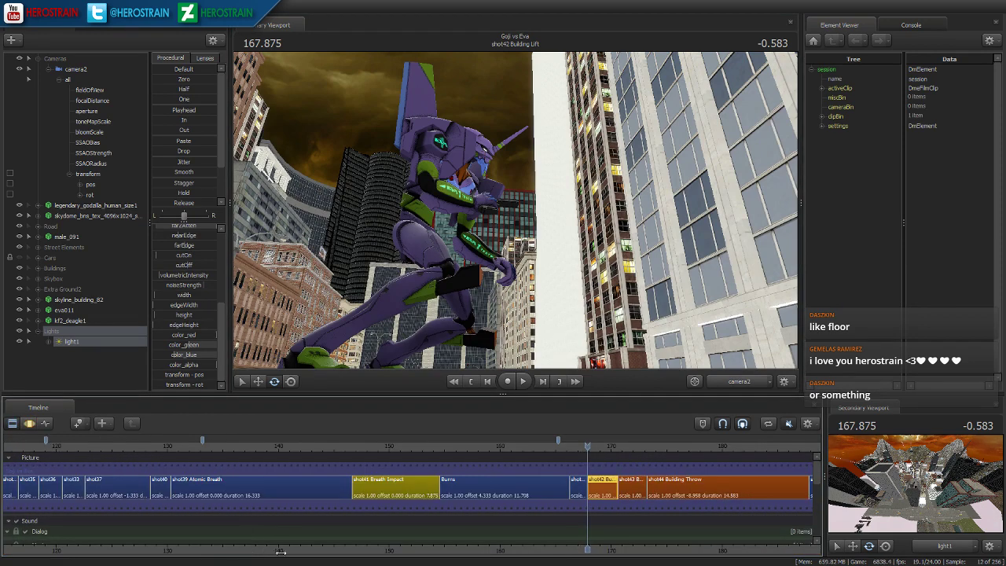
drag(256, 551, 727, 560)
scroll(296, 533, down, 3)
scroll(284, 553, down, 4)
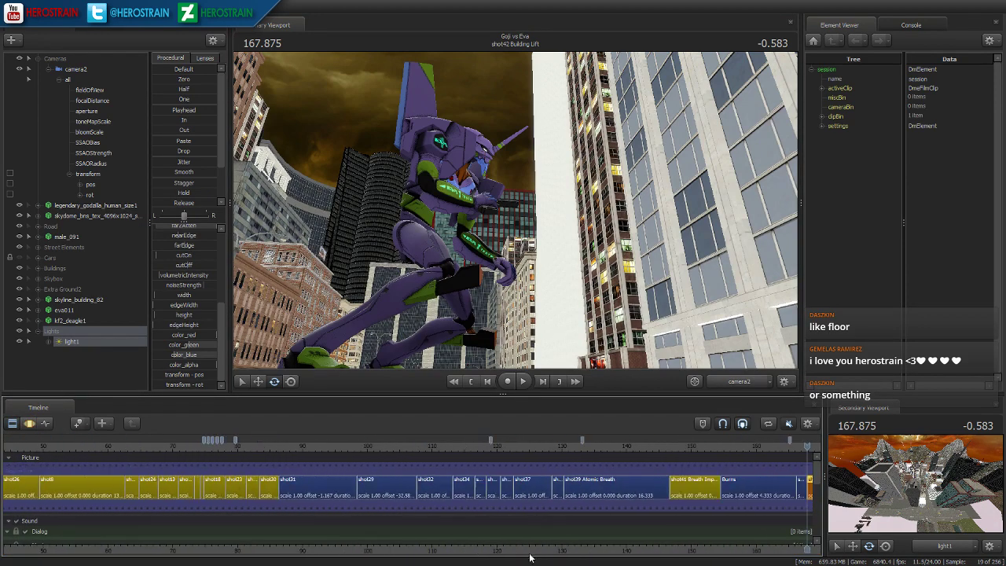
click(387, 448)
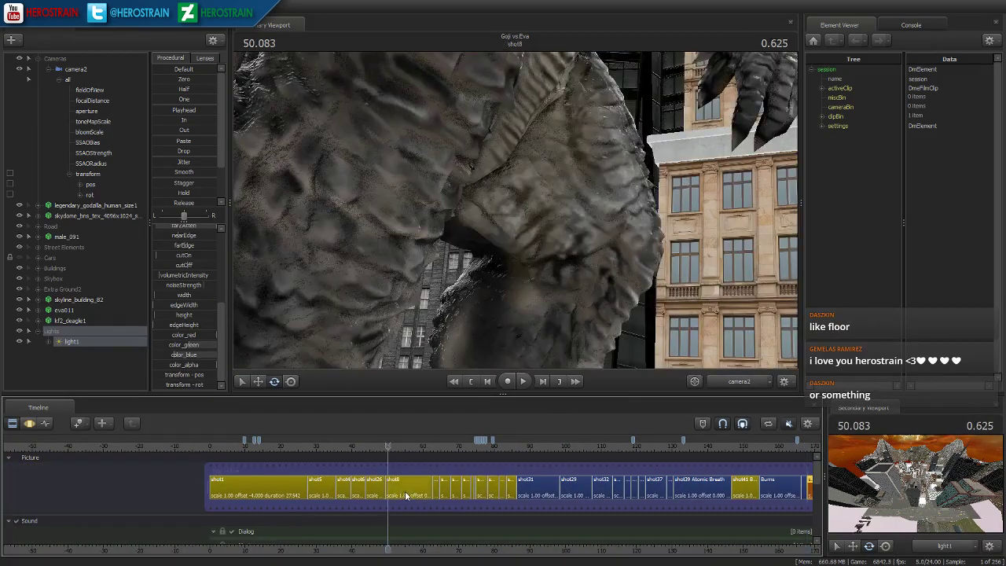
scroll(387, 472, up, 2)
drag(502, 524, 300, 523)
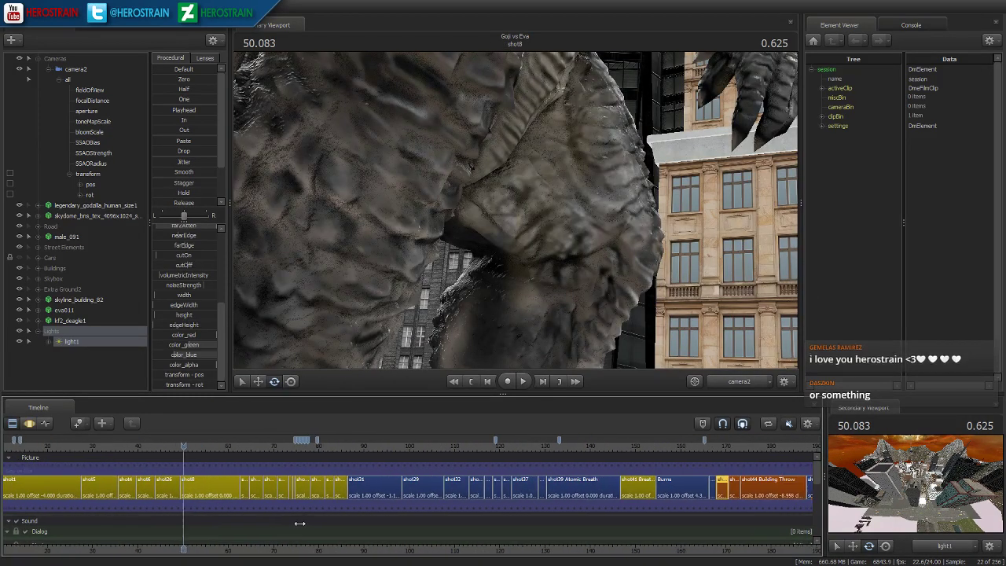
click(343, 445)
scroll(395, 493, up, 2)
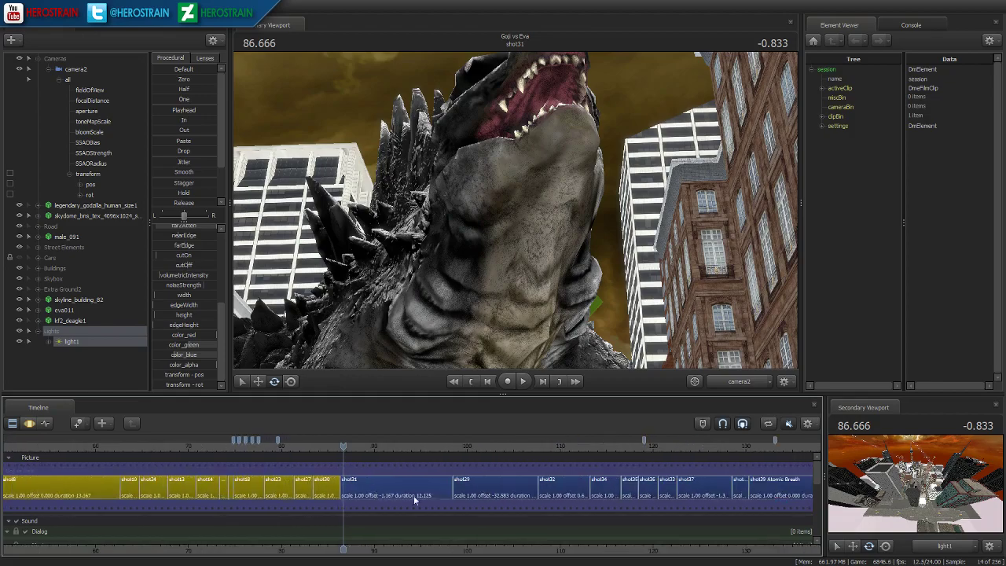
- Select shot31 and play its opening seconds to review the smoke around Godzilla
click(413, 478)
key(space)
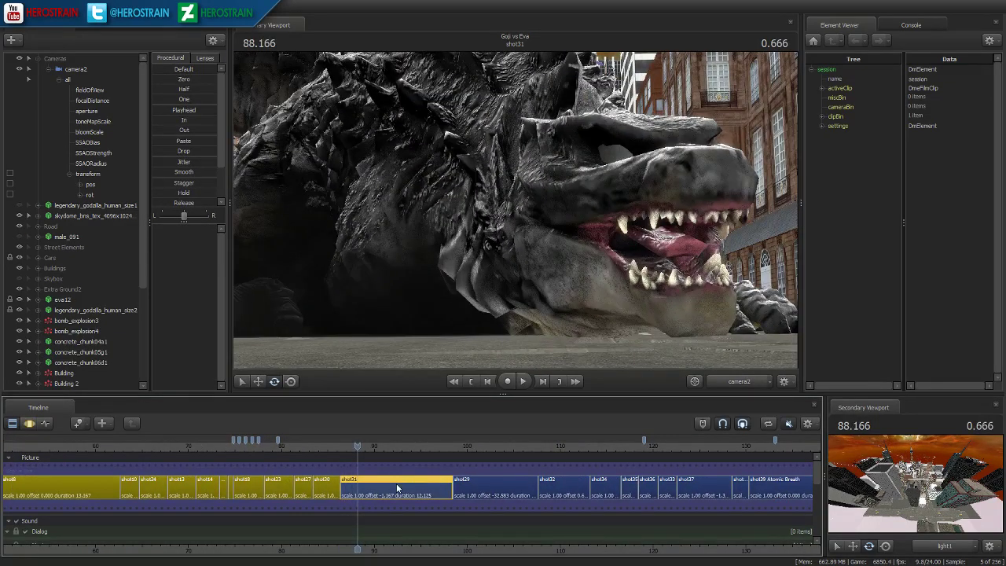
key(space)
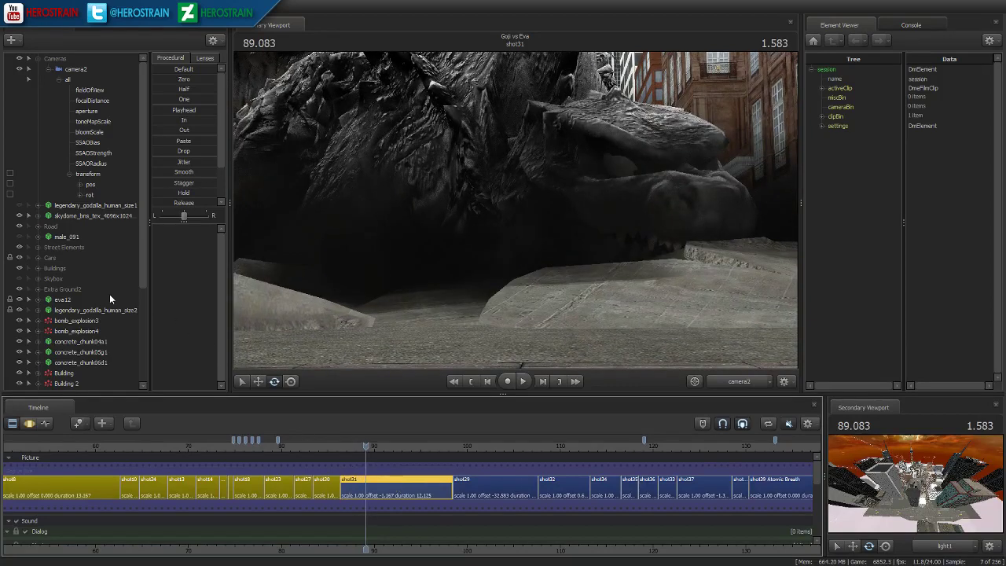
- Compare shot31 with its Building and bomb_explosion3 particle effects hidden and shown, replaying from about 87.5 seconds
click(17, 374)
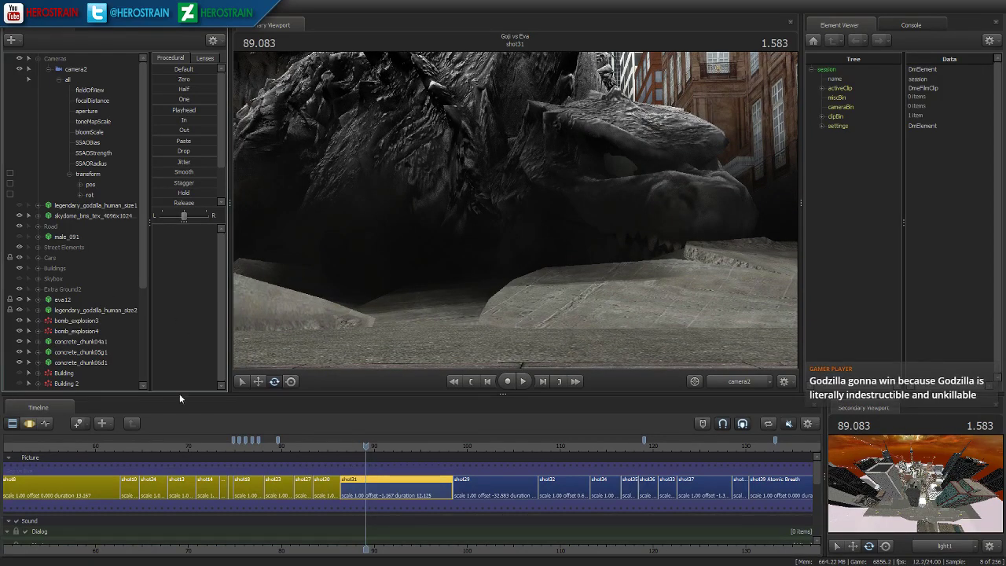
click(351, 444)
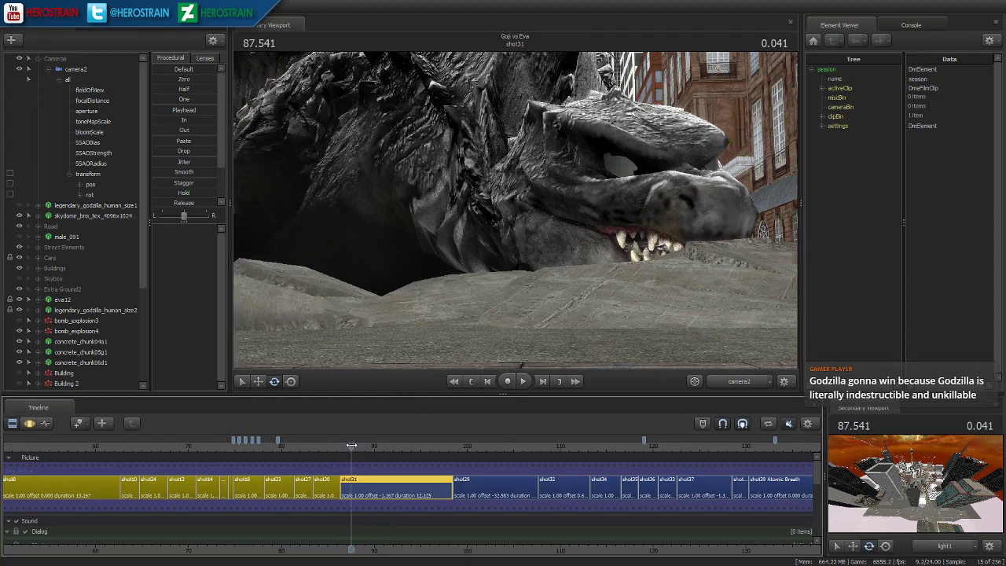
key(space)
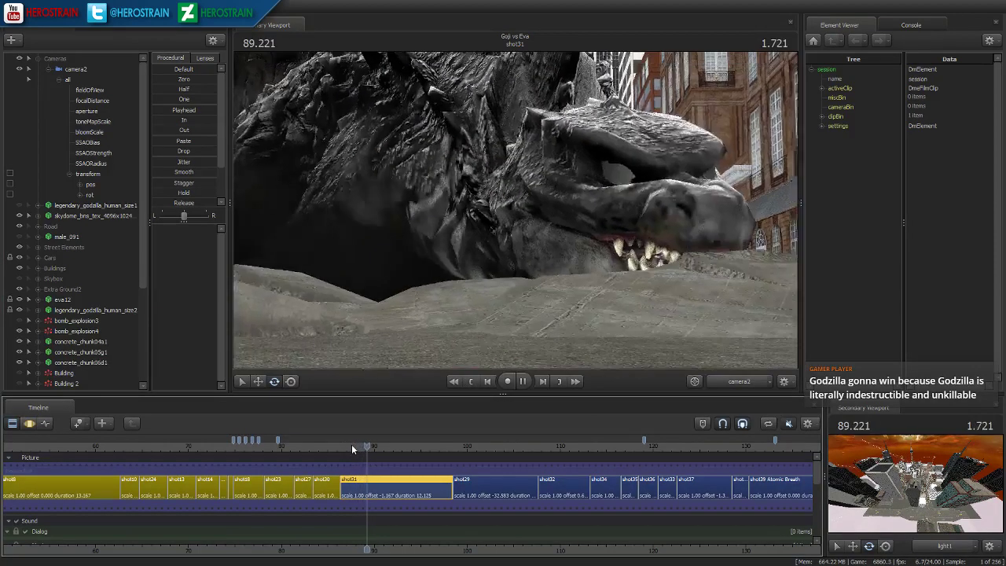
key(space)
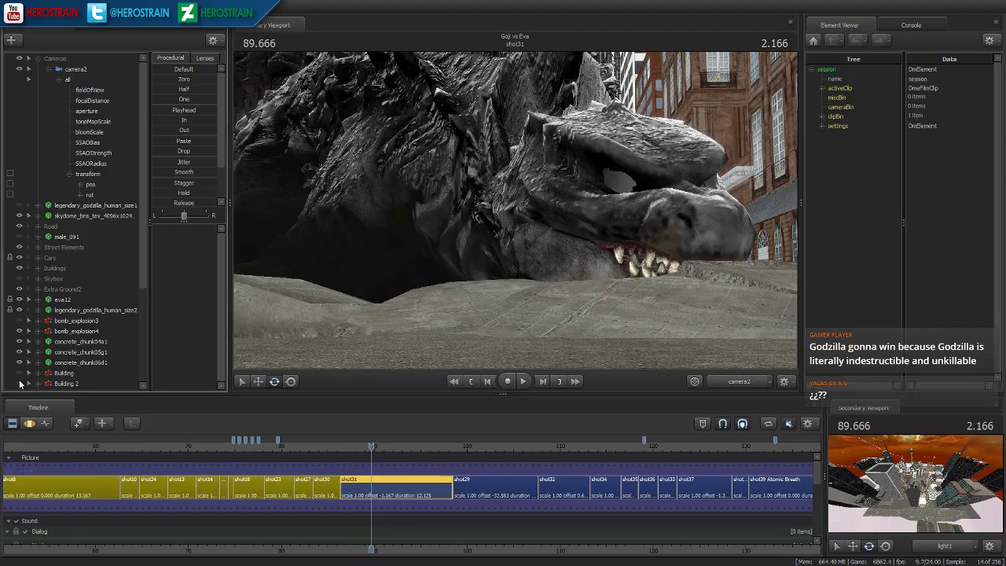
click(21, 325)
- Return to shot42 Building Lift, fit it in the timeline and place the playhead at its start
scroll(462, 512, down, 5)
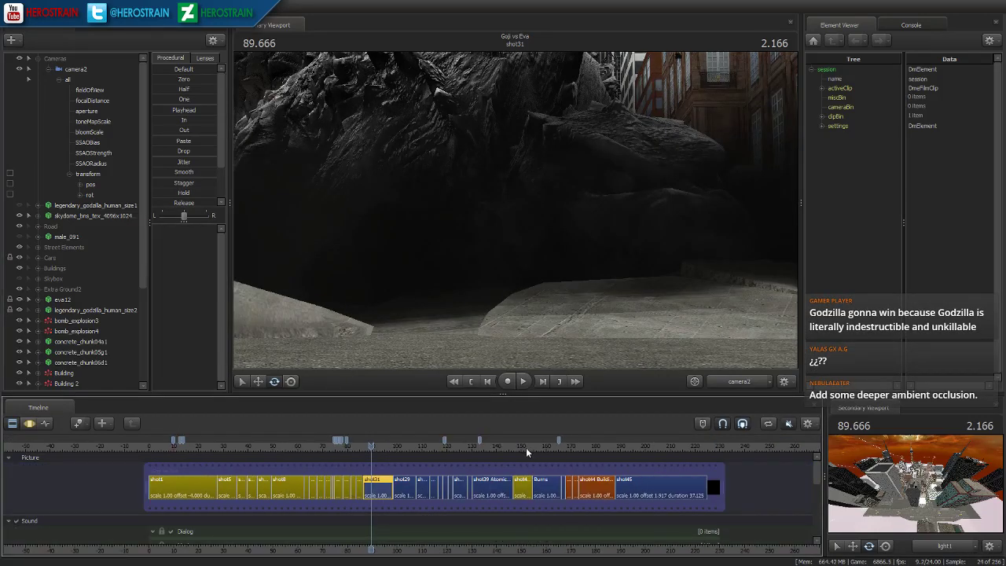
double_click(583, 485)
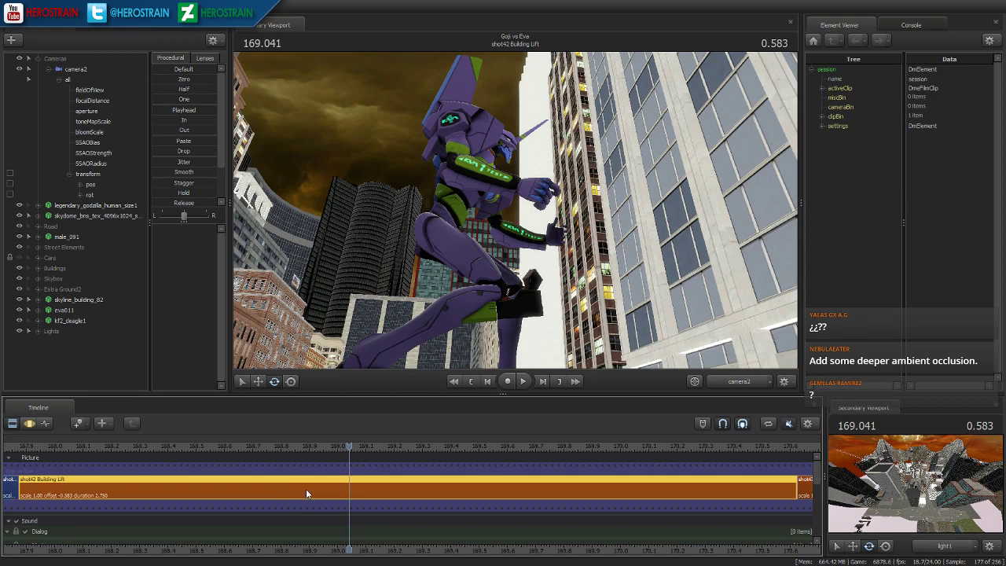
click(472, 381)
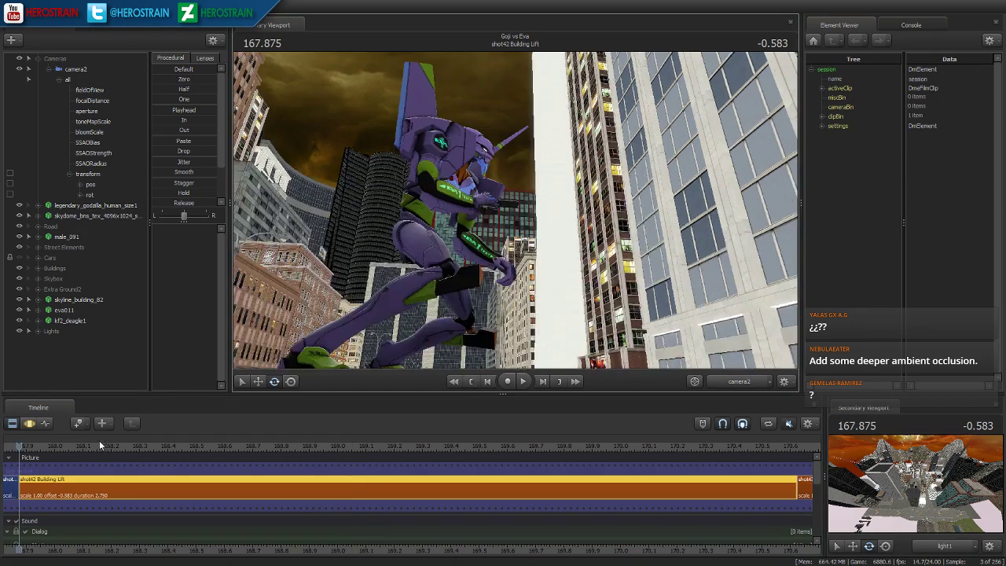
- Turn viewport lighting back on and select light1 for adjustment in the Motion Editor
right_click(444, 246)
click(231, 360)
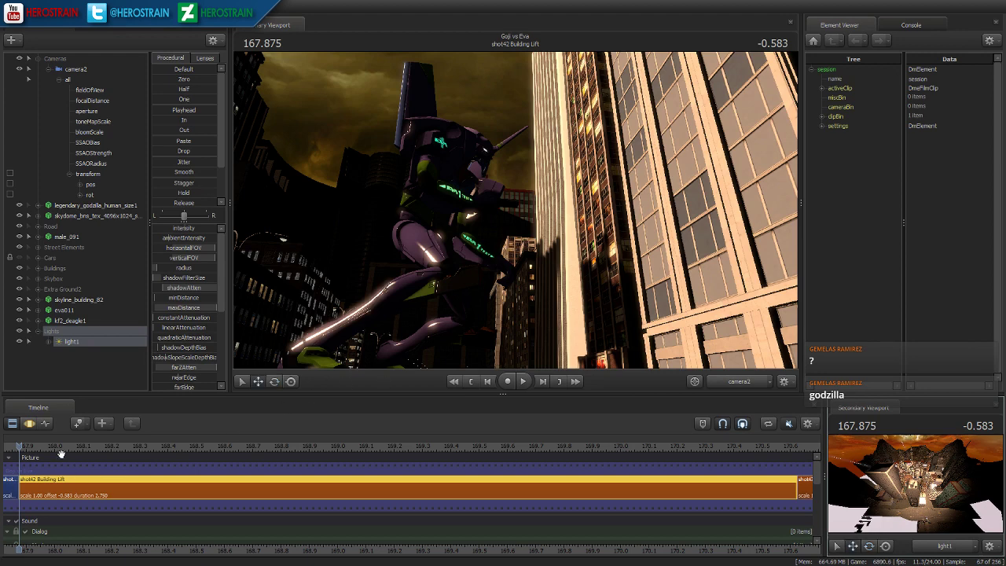
click(30, 425)
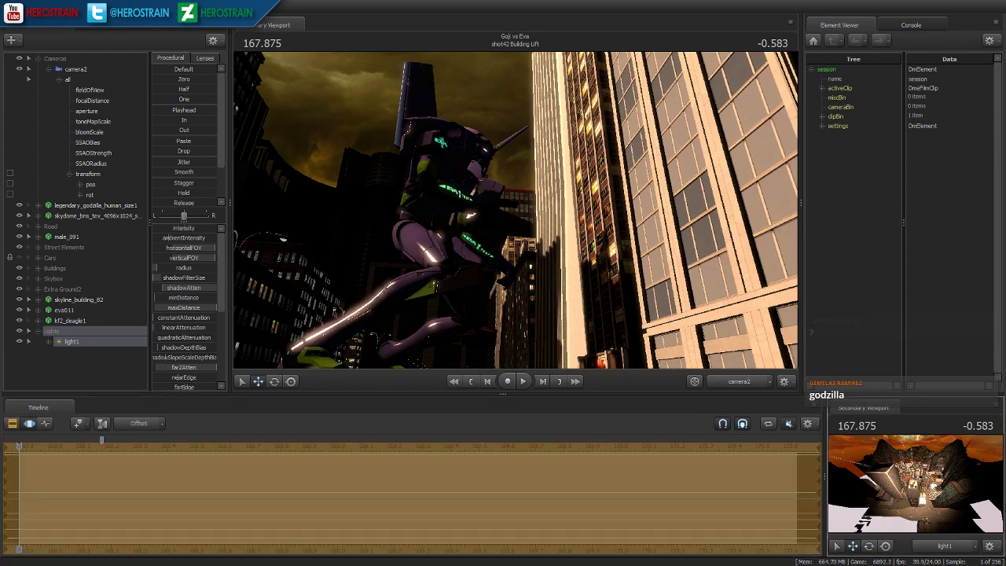
- Fly light1 around over the city through its own view to reposition it against Eva and the building
click(497, 507)
key(w)
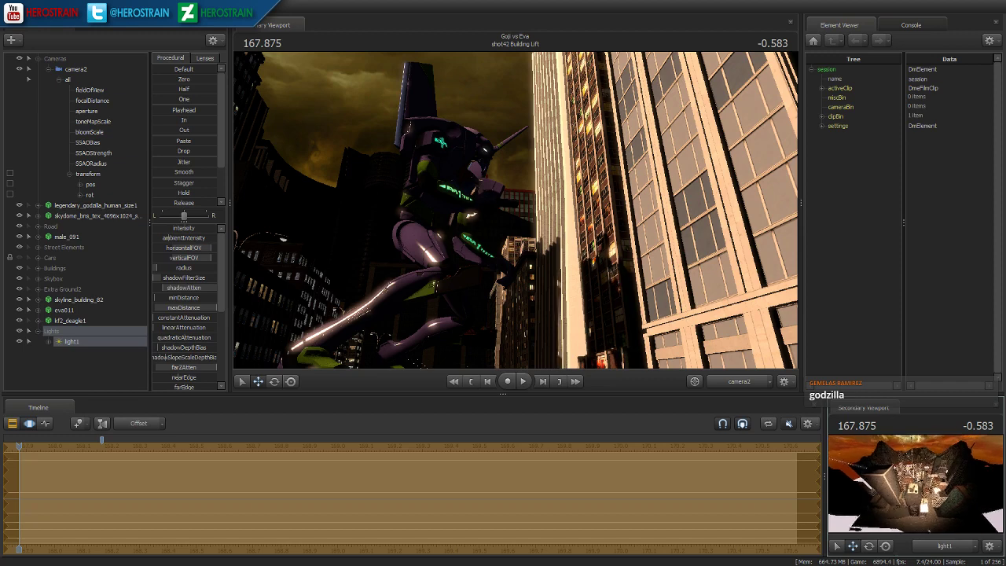
key(w)
key(w)
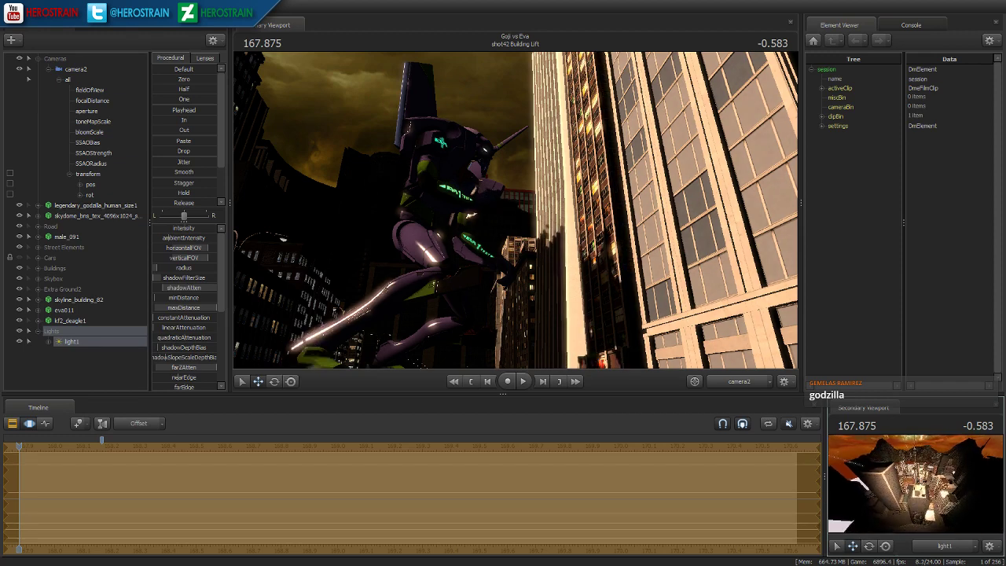
key(d)
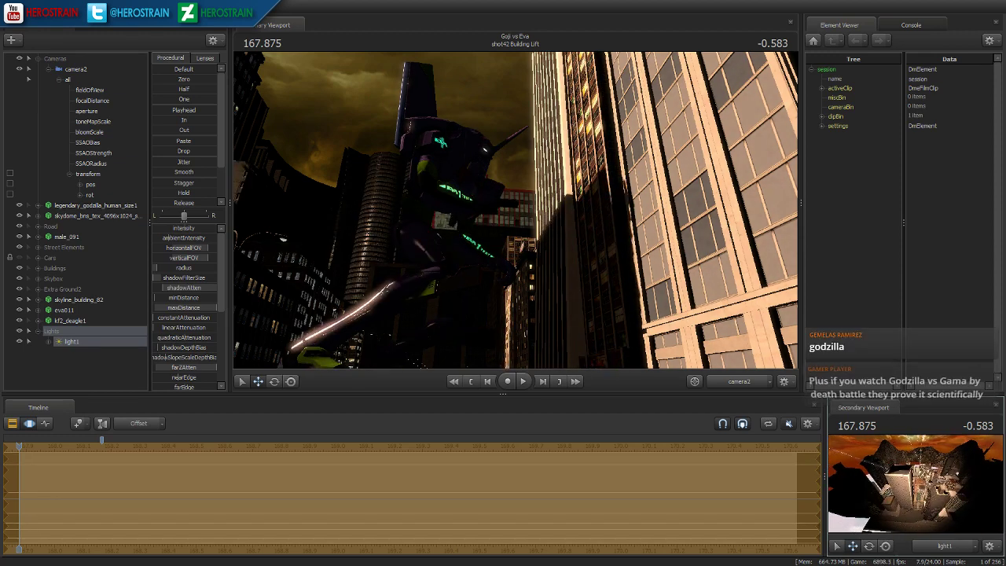
key(z)
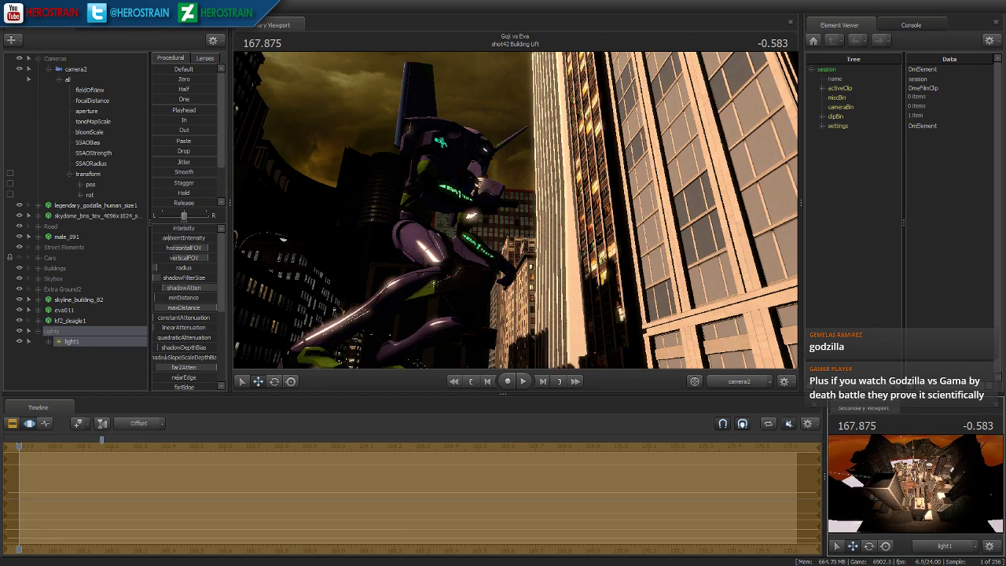
key(x)
key(s)
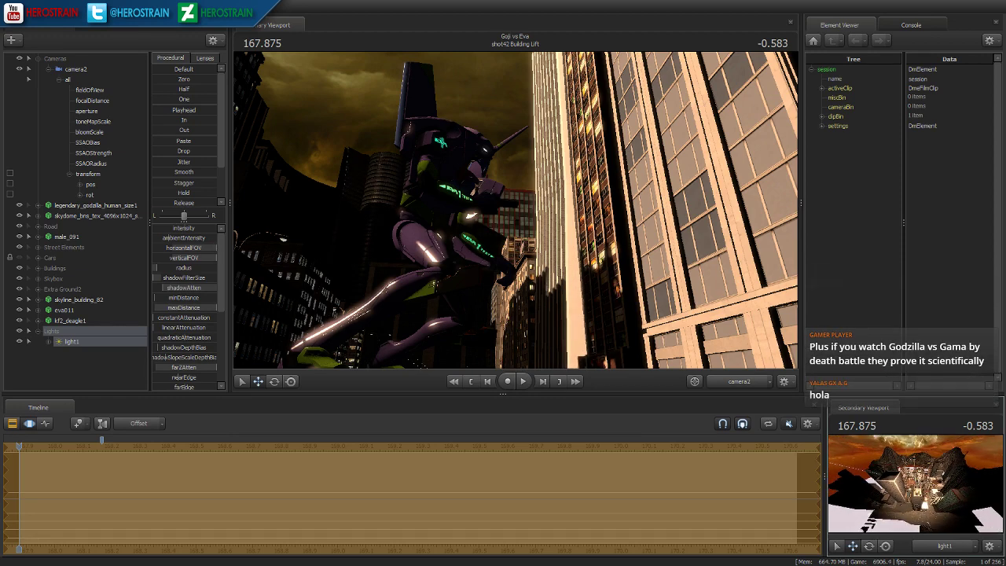
- Narrow light1's field of view to tighten its beam on the buildings below
scroll(916, 483, up, 8)
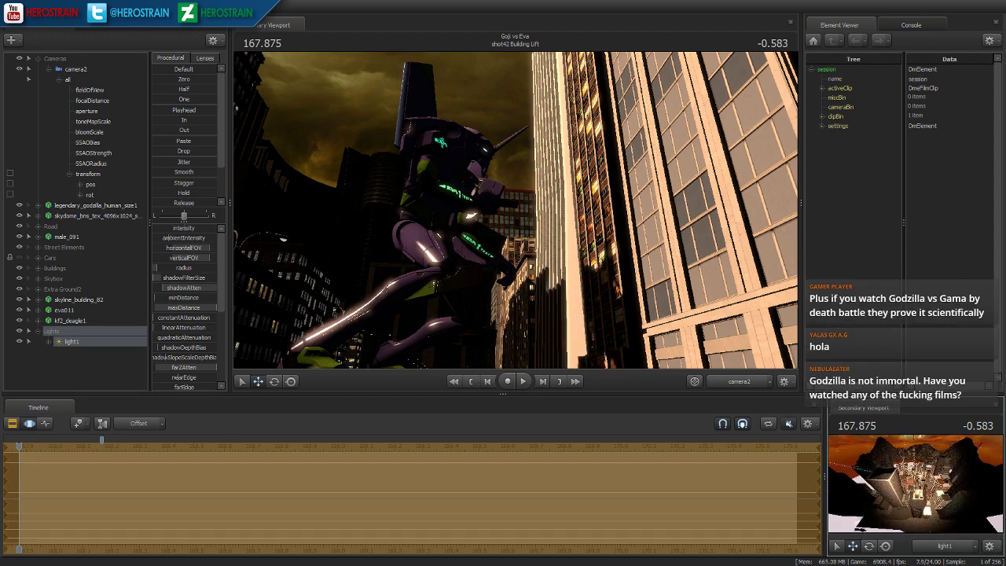
scroll(916, 483, up, 5)
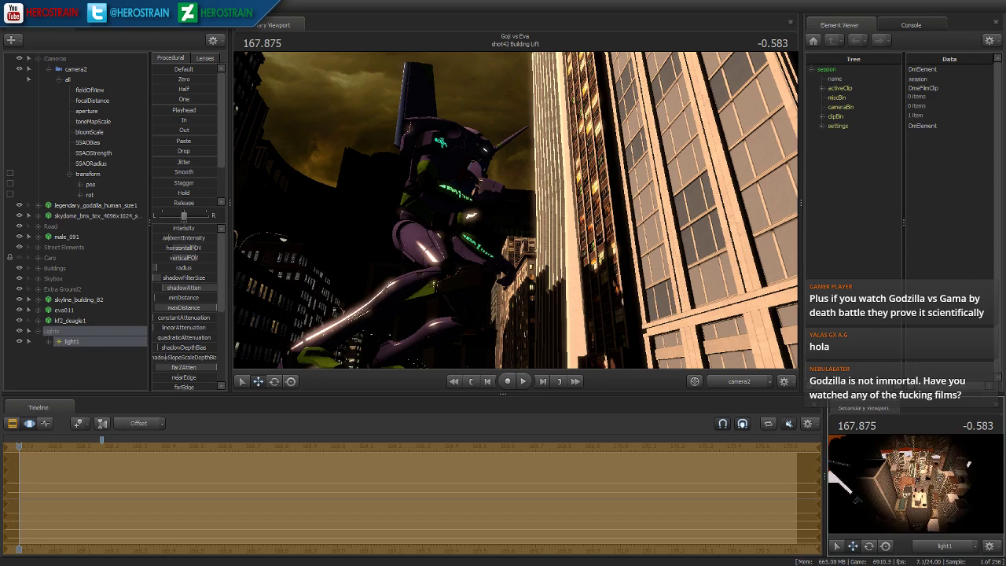
scroll(879, 472, down, 1)
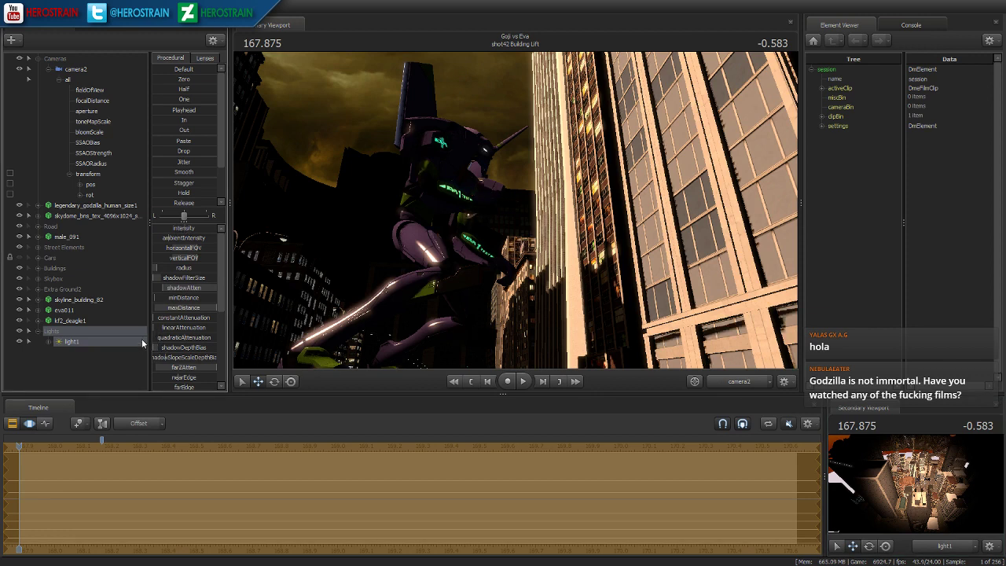
- Enable volumetric lighting on light1 and increase its volumetricIntensity and noiseStrength
scroll(199, 355, down, 5)
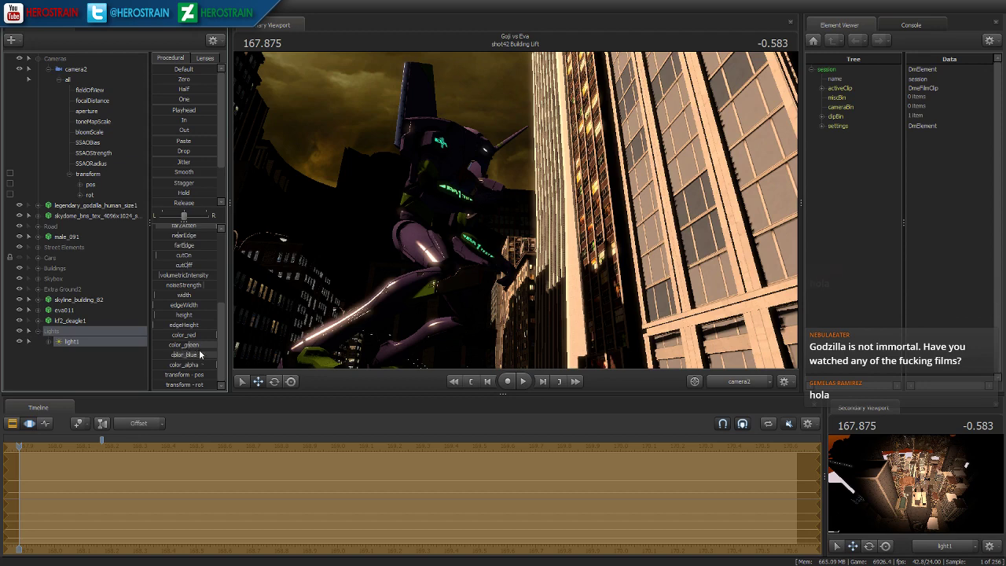
right_click(78, 339)
click(115, 485)
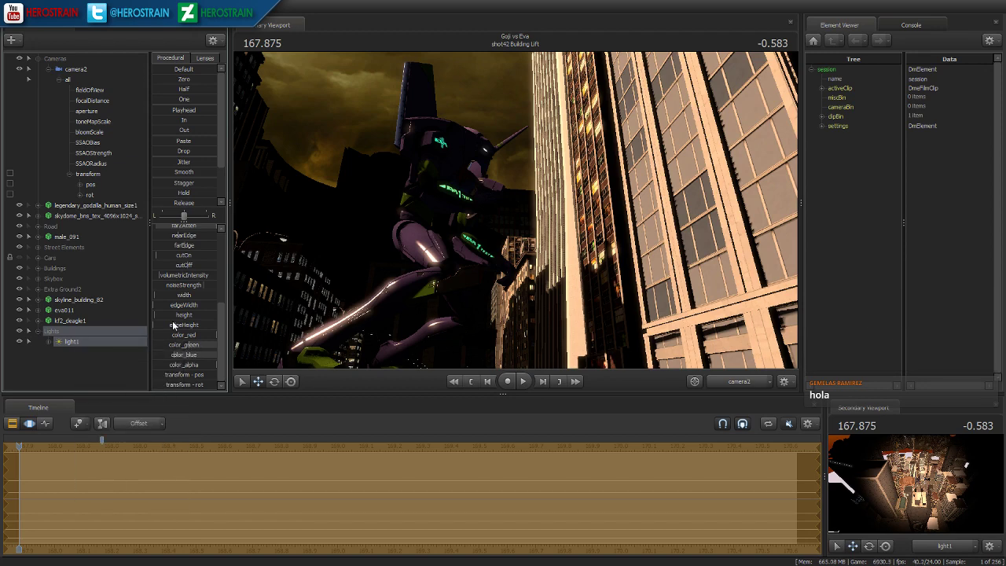
drag(183, 286, 199, 275)
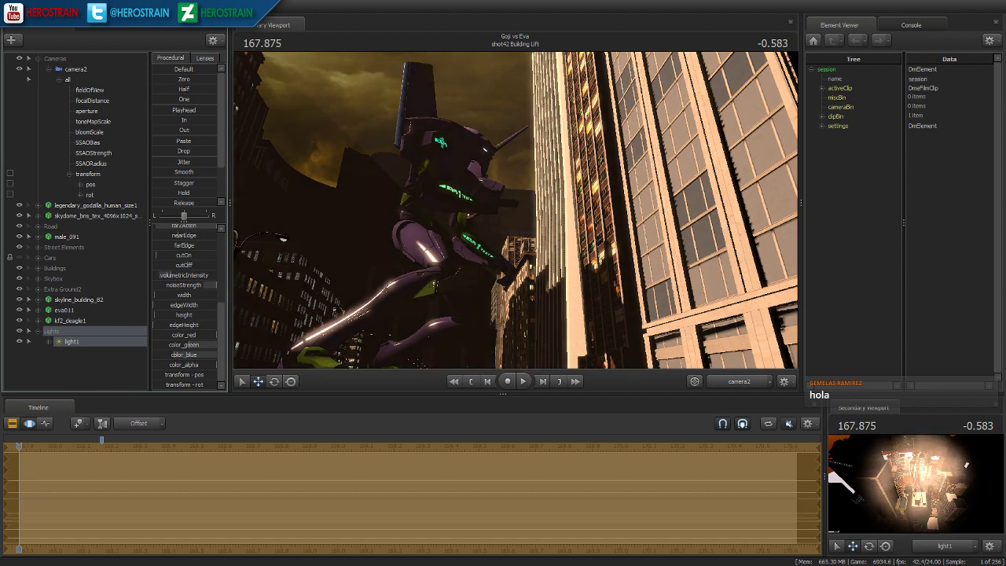
- Create an animation set for a new light in shot42 Building Lift
click(13, 425)
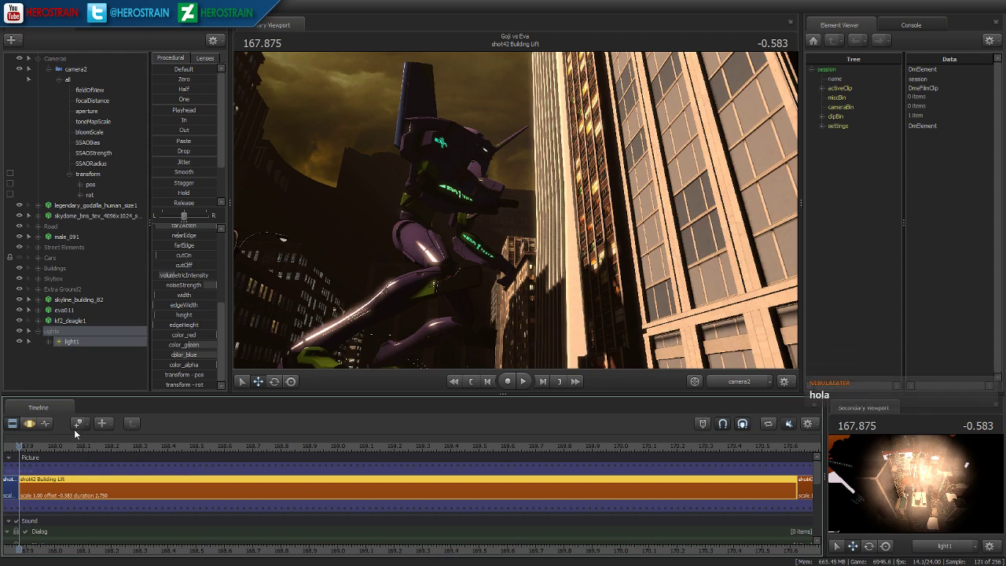
right_click(71, 364)
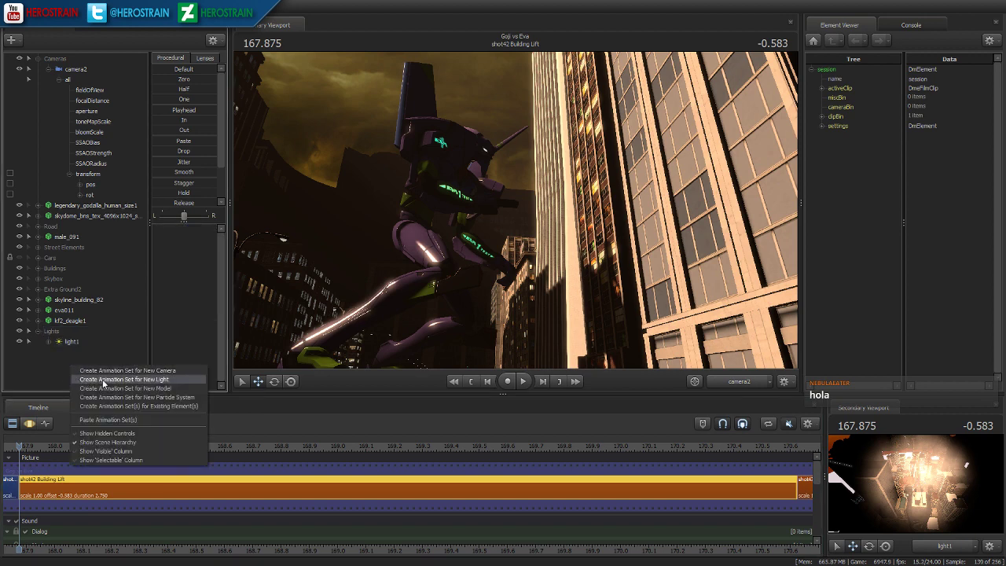
click(66, 362)
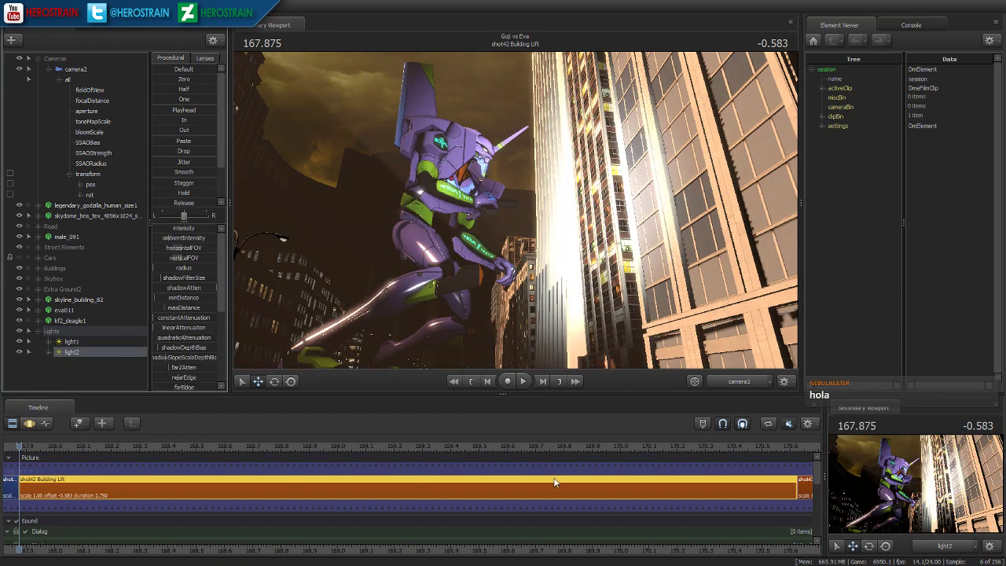
- Reposition light2 through its own view and widen its horizontal and vertical field of view beyond the default slider range
click(29, 423)
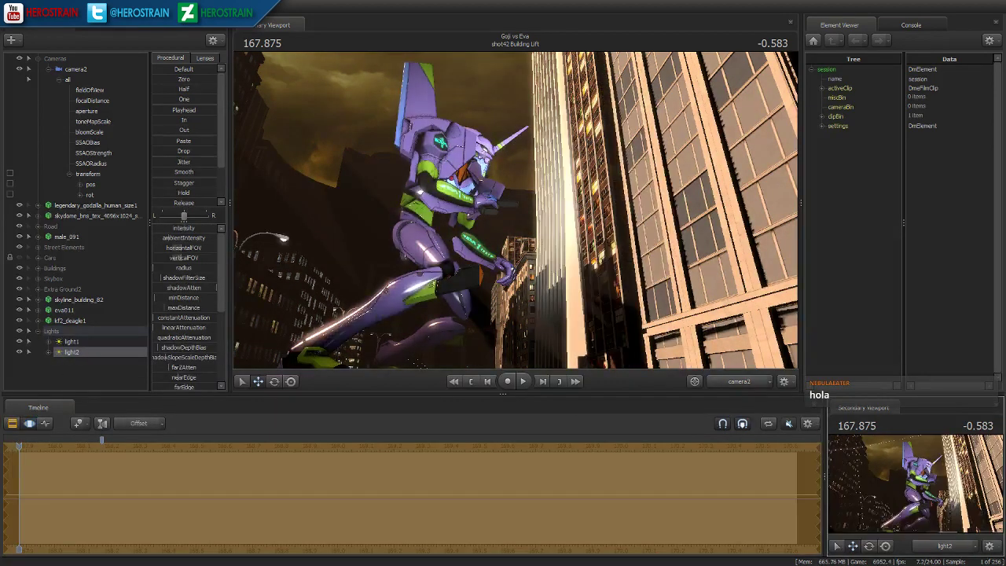
drag(916, 483, 855, 459)
right_click(211, 256)
click(236, 271)
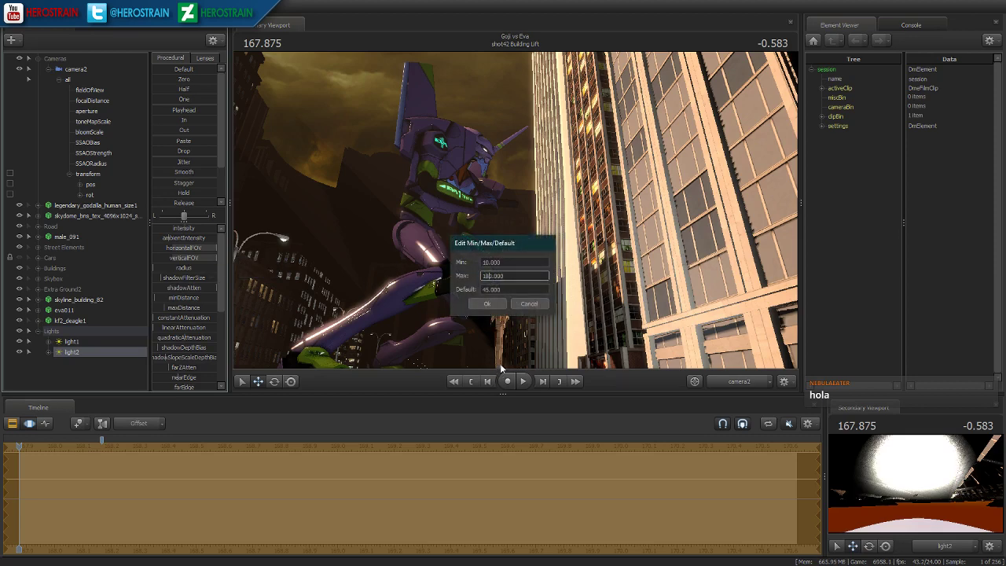
key(Return)
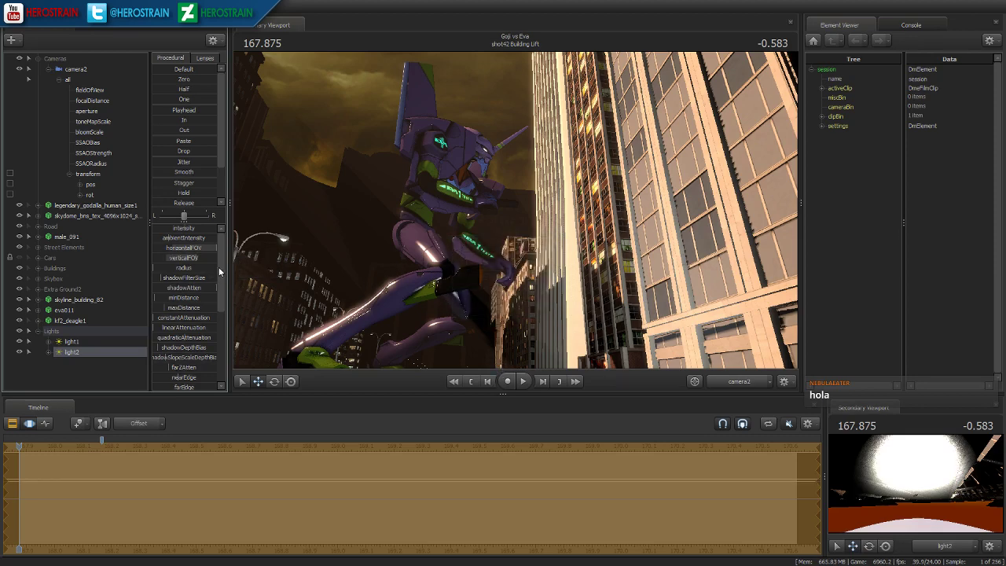
drag(187, 260, 467, 326)
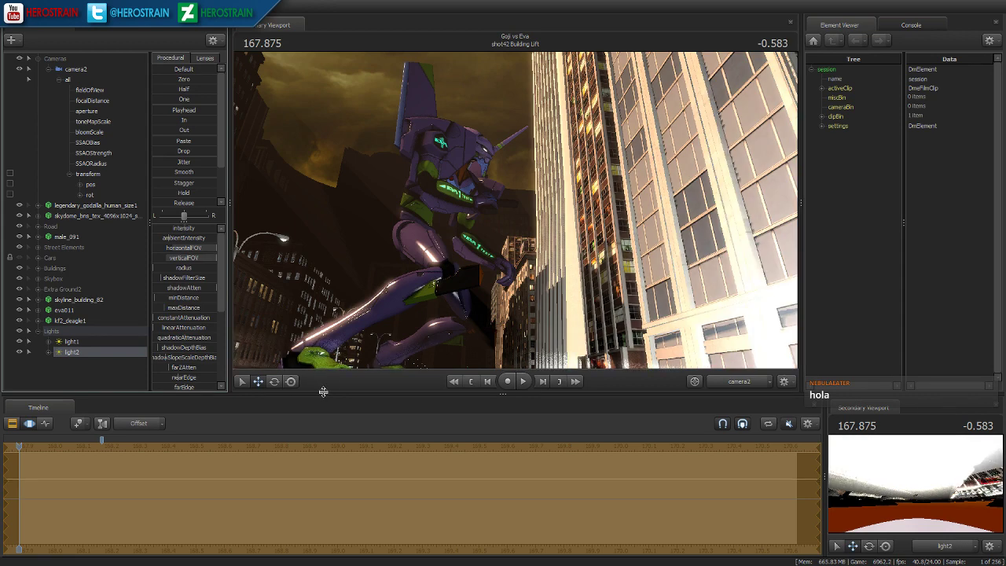
- Disable light2's shadows and raise its radius beyond the default slider range
right_click(70, 352)
click(88, 481)
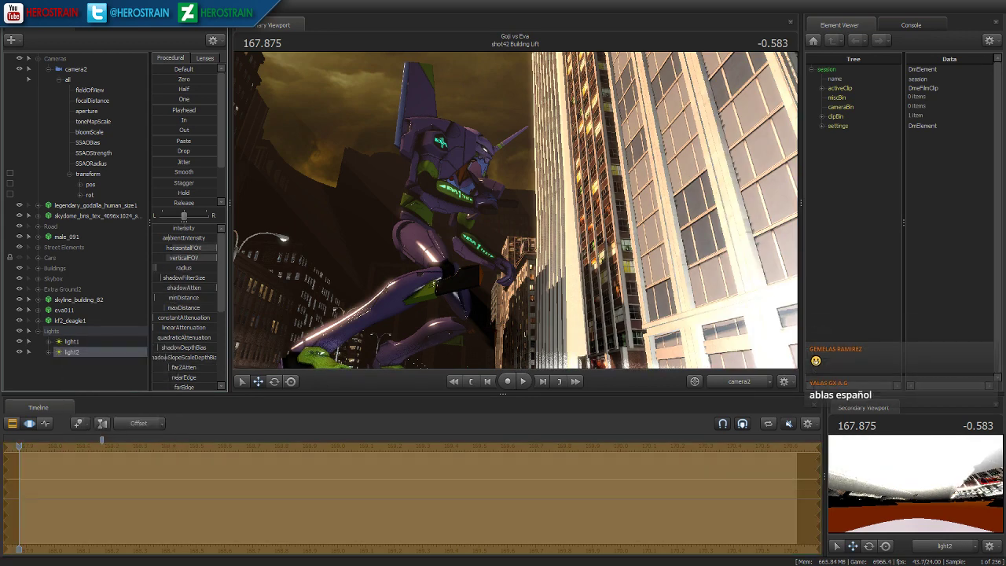
right_click(191, 271)
click(212, 277)
click(484, 276)
key(Return)
drag(189, 270, 334, 275)
scroll(186, 363, down, 5)
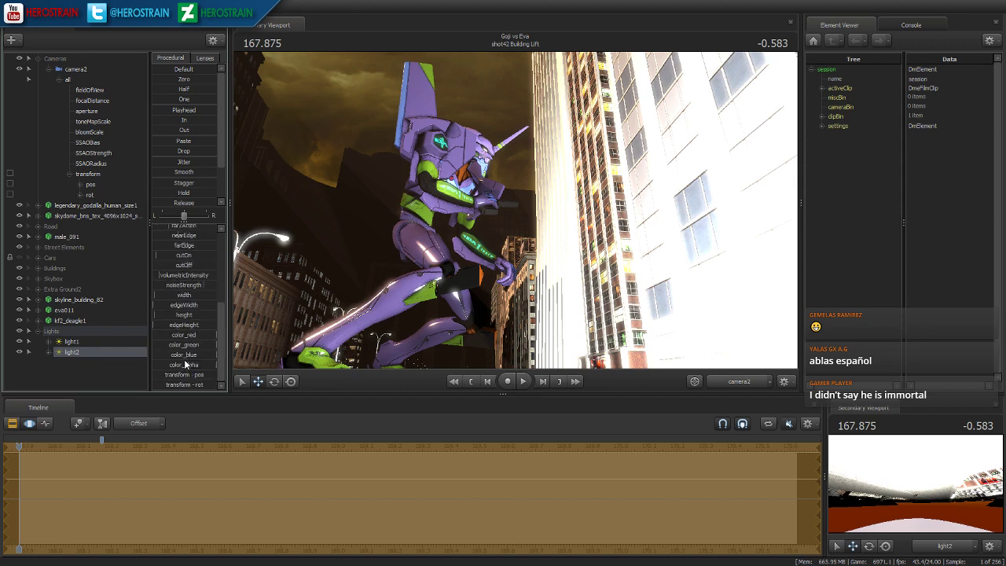
- Warm light2's color by lowering color_green and color_blue, and reduce its intensity while re-aiming it through its own view
drag(203, 351, 156, 361)
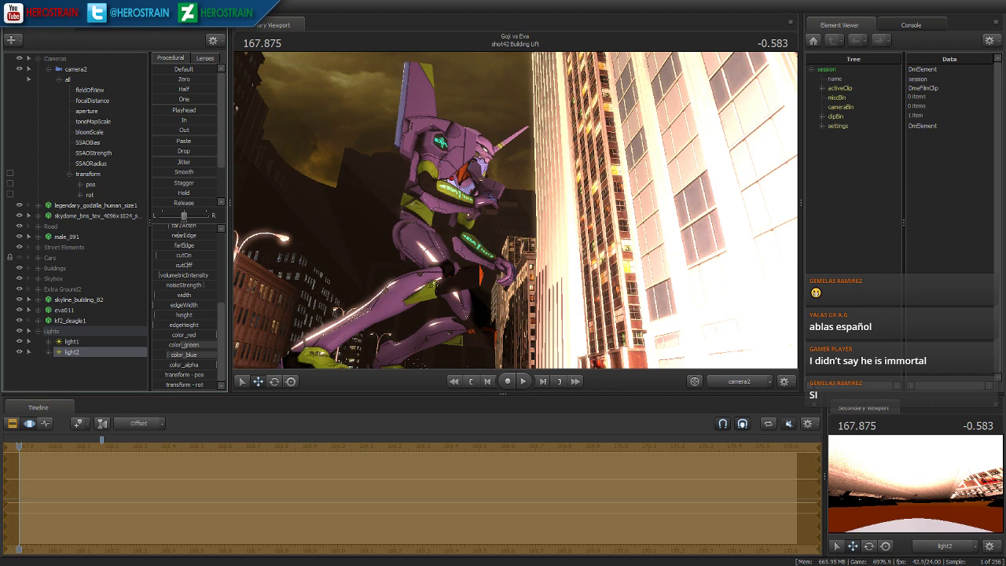
scroll(194, 268, up, 5)
drag(181, 228, 157, 228)
drag(916, 483, 915, 469)
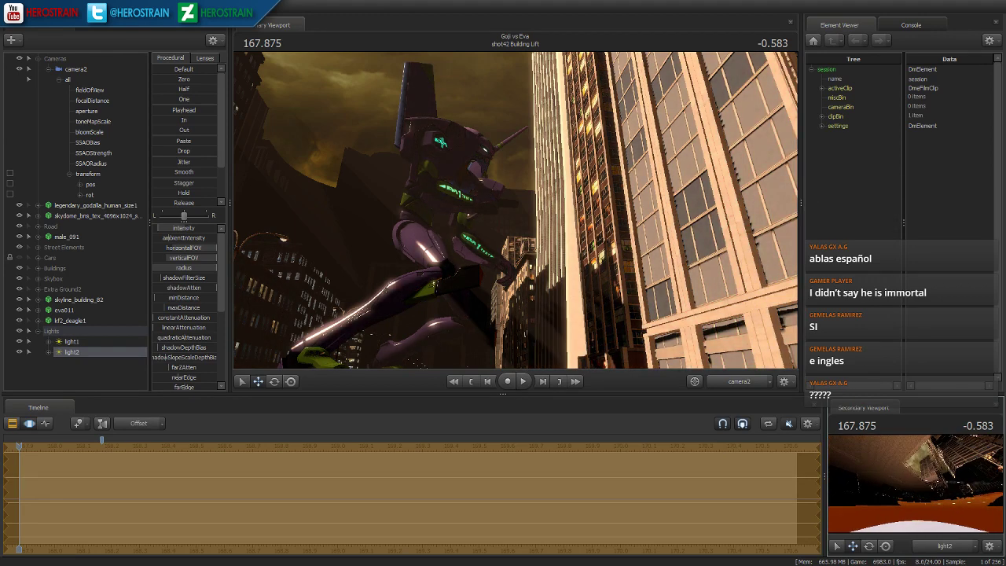
- Raise light2's maxDistance and farZAtten, remapping the maxDistance slider maximum to 10000 and extending the farZAtten range
drag(174, 308, 218, 308)
right_click(185, 313)
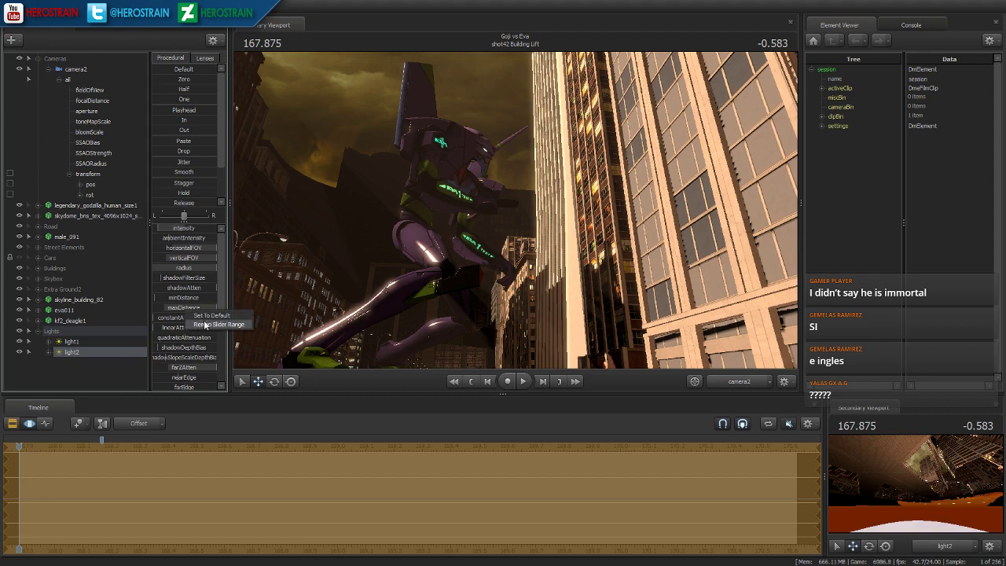
click(220, 325)
double_click(495, 278)
text(10000)
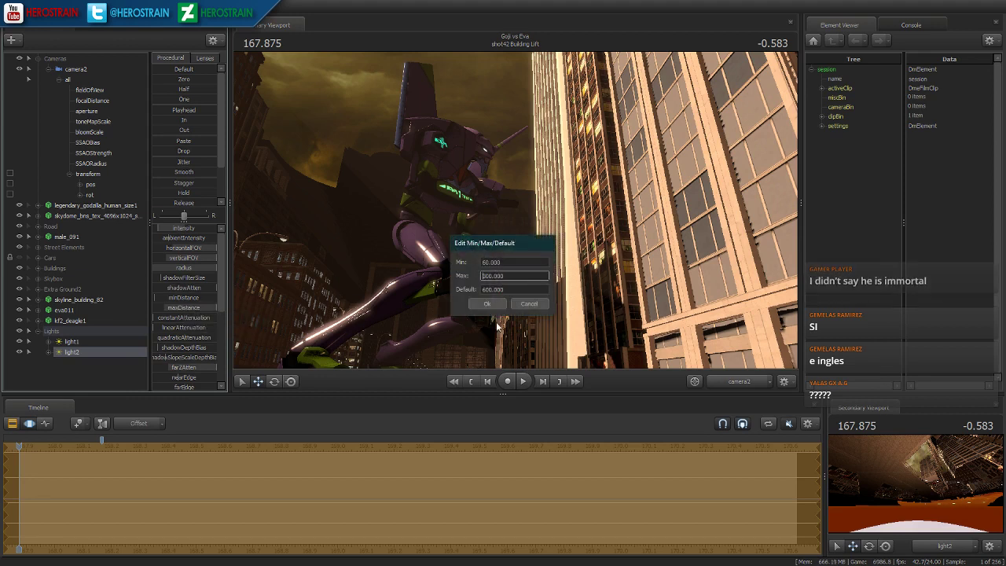
key(Return)
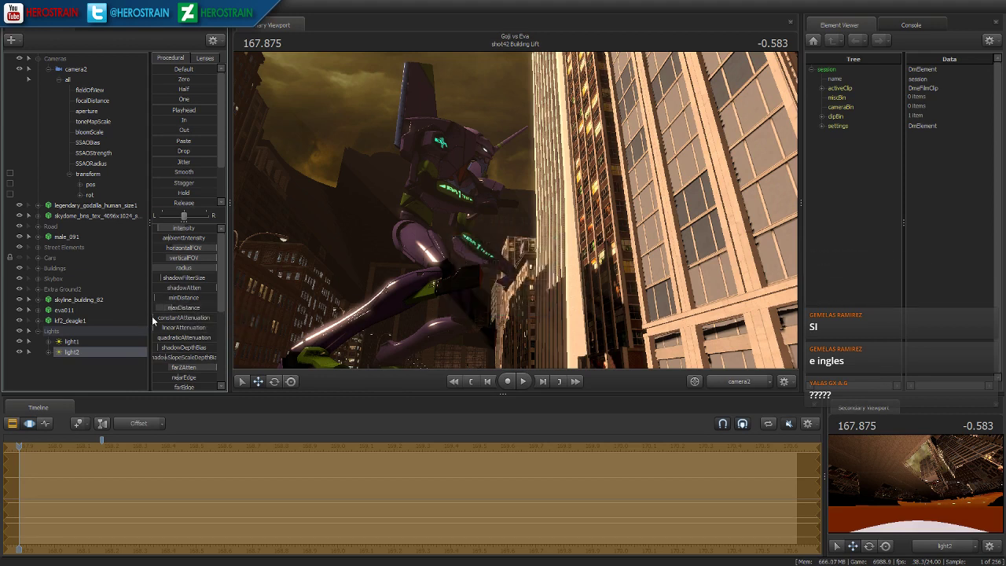
right_click(205, 363)
click(239, 374)
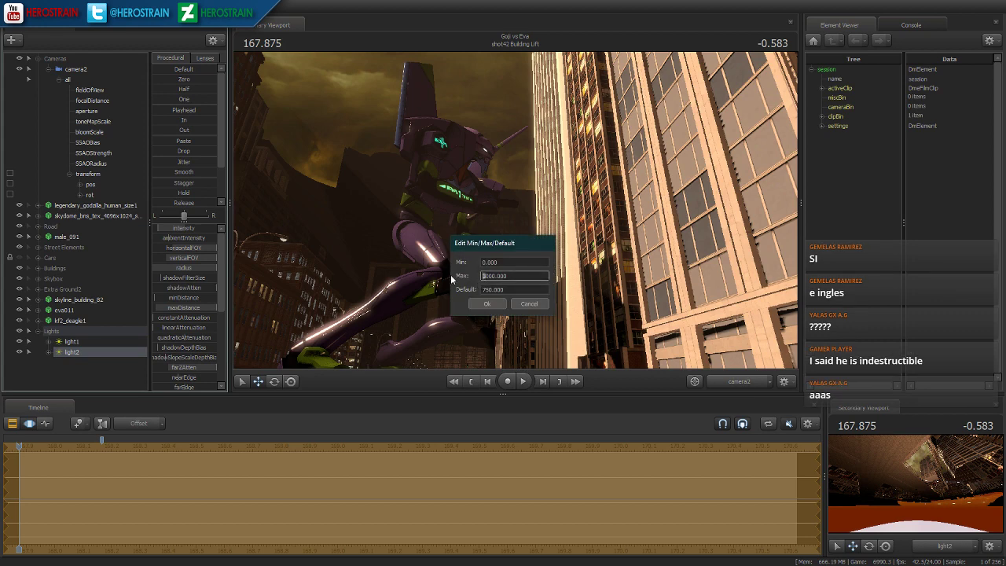
key(Return)
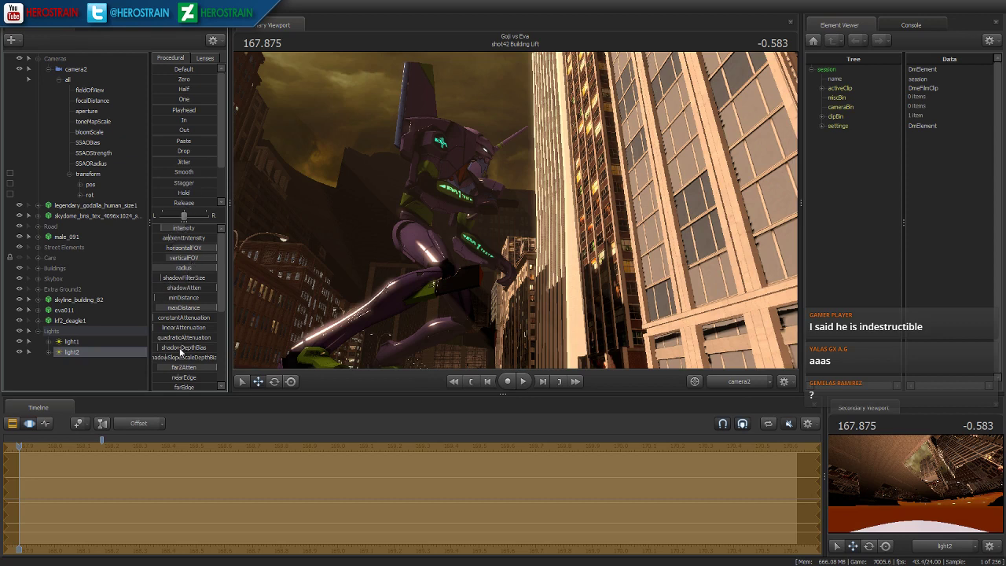
- Create an animation set for a third light and fly it through its own view to low among the buildings
click(13, 424)
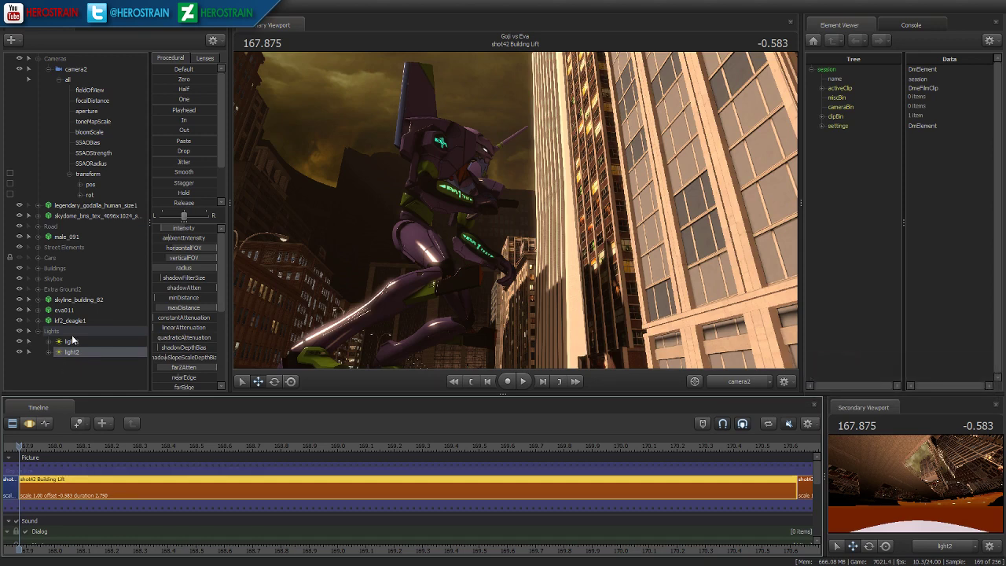
right_click(85, 373)
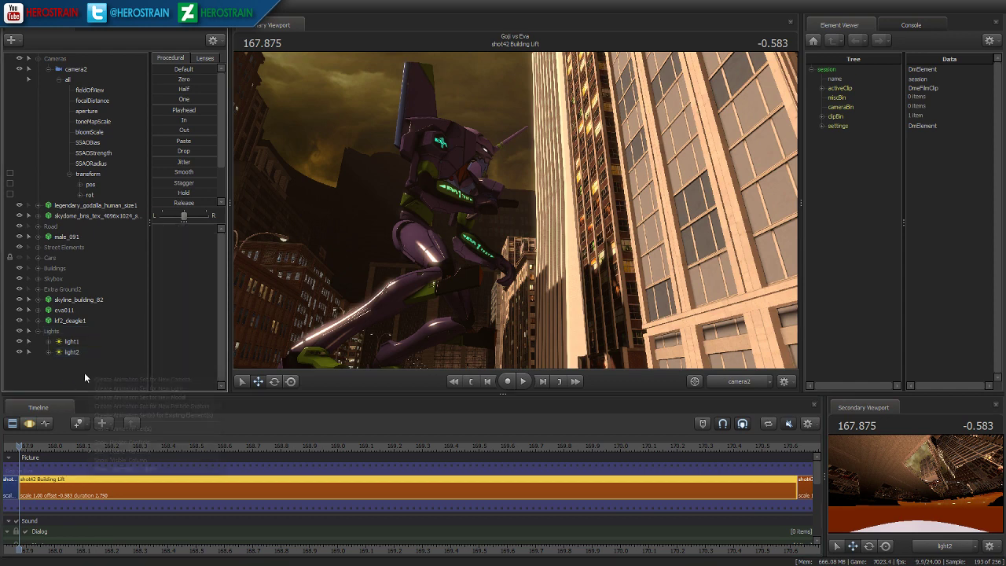
click(138, 388)
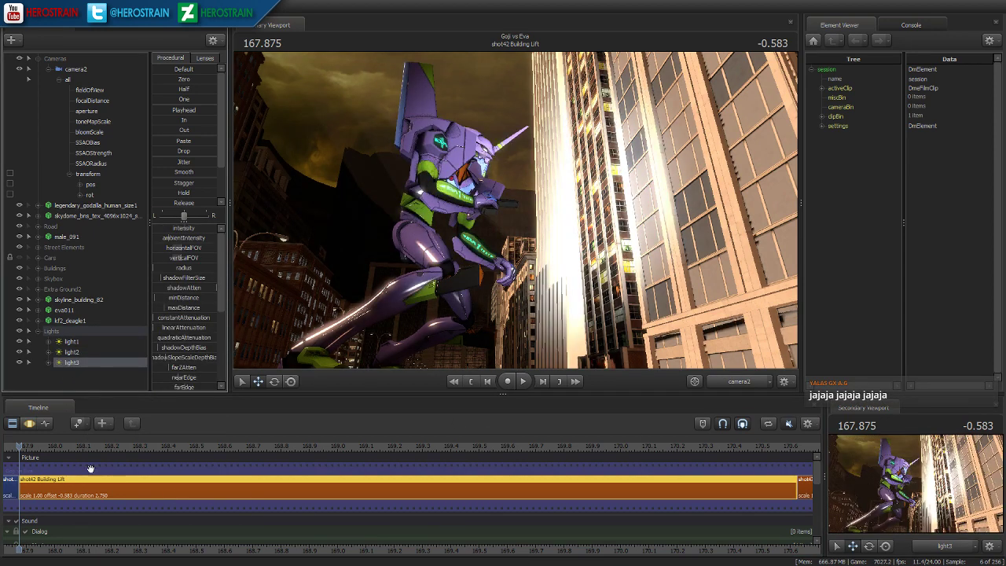
click(29, 424)
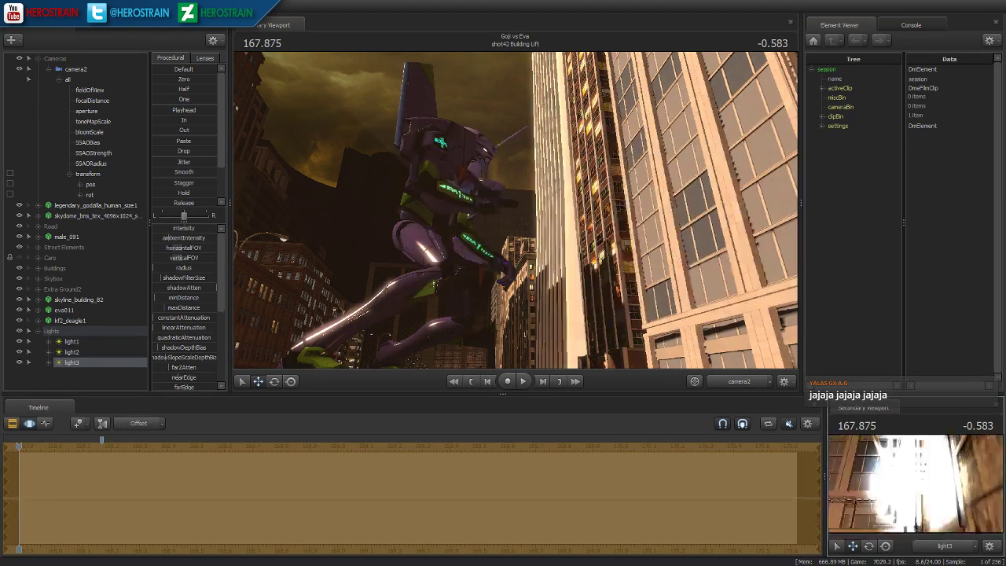
mouse_move(916, 483)
mouse_down()
mouse_move(924, 475)
mouse_move(911, 483)
mouse_up()
- Disable light3's shadows and warm its color by lowering color_green and color_blue
scroll(916, 483, down, 5)
scroll(916, 483, down, 5)
right_click(102, 362)
click(122, 494)
scroll(187, 355, down, 5)
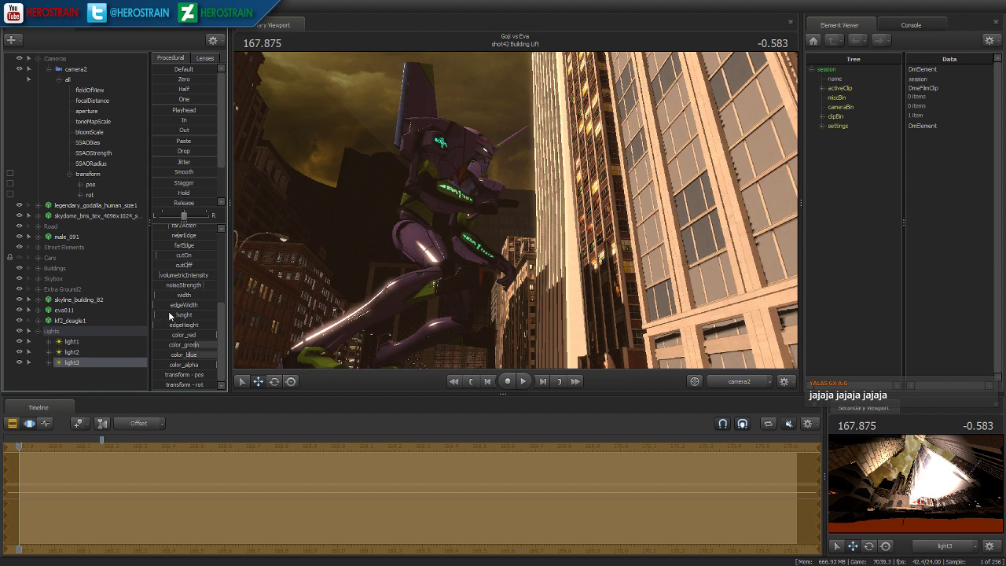
- Raise light3's maxDistance and farZAtten and re-aim it at the buildings, checking the result by playing the shot
scroll(170, 318, up, 2)
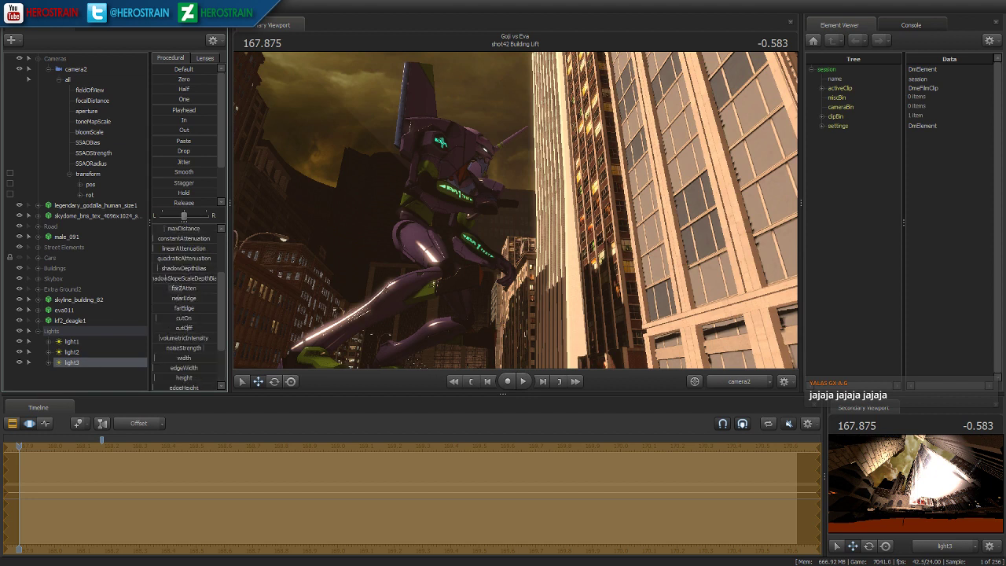
drag(874, 476, 873, 476)
key(space)
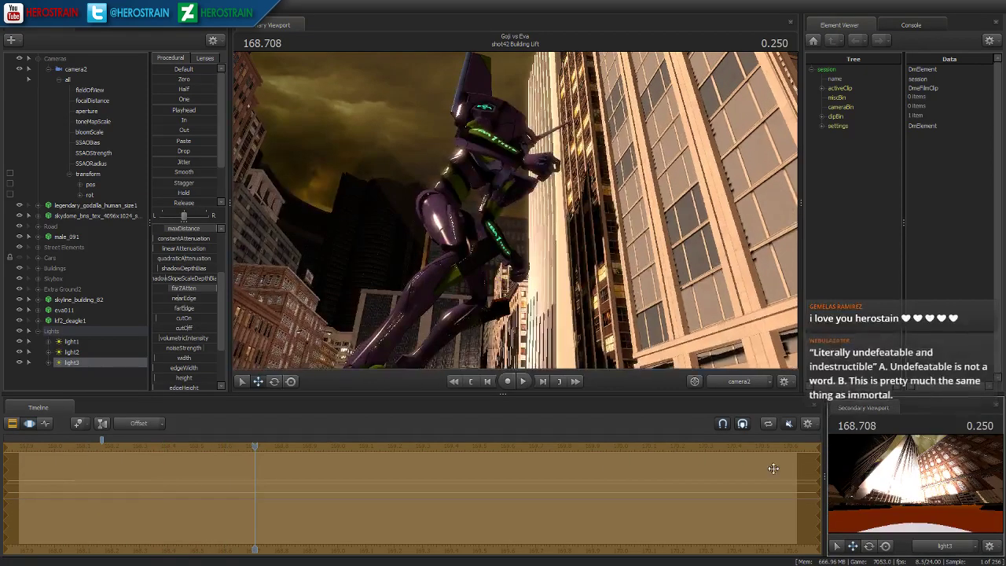
click(453, 381)
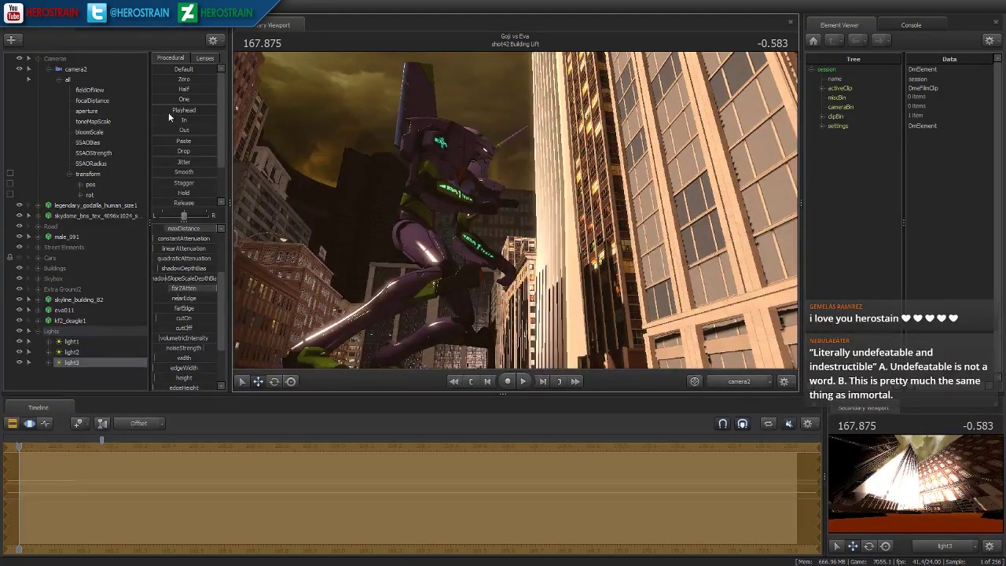
- Refine light3's position and aim through its own view, playing the shot in between to judge the light on Eva
drag(873, 476, 873, 476)
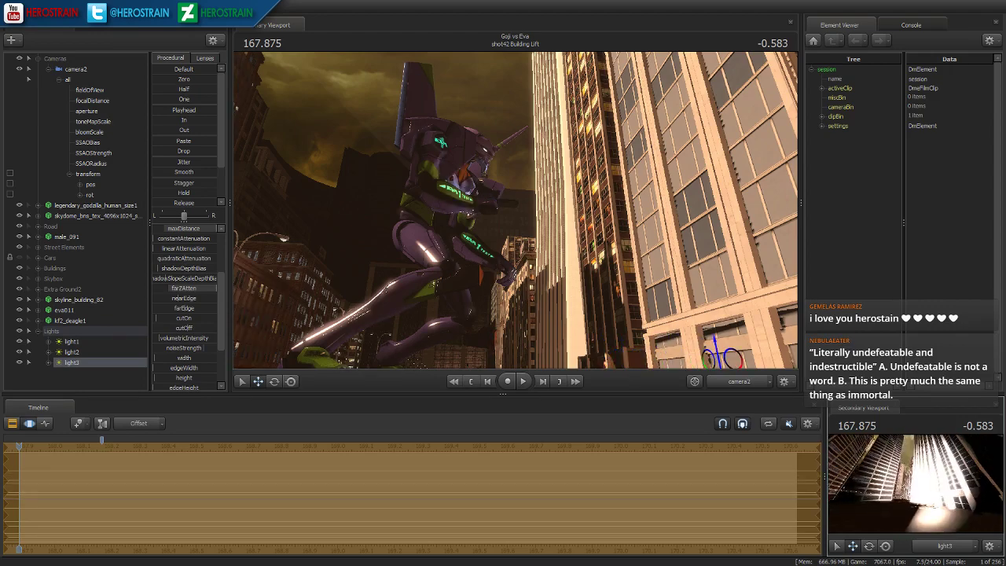
key(space)
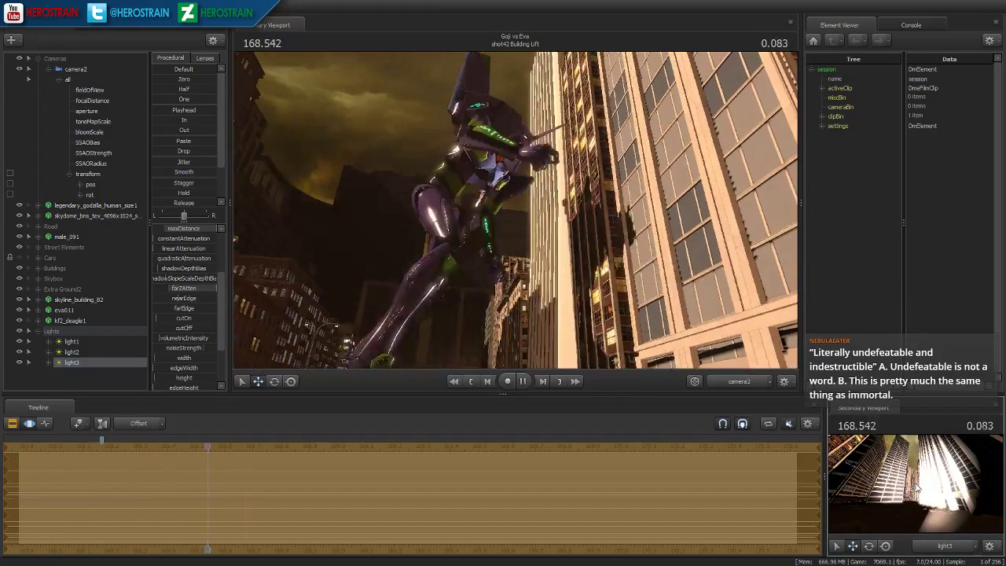
key(space)
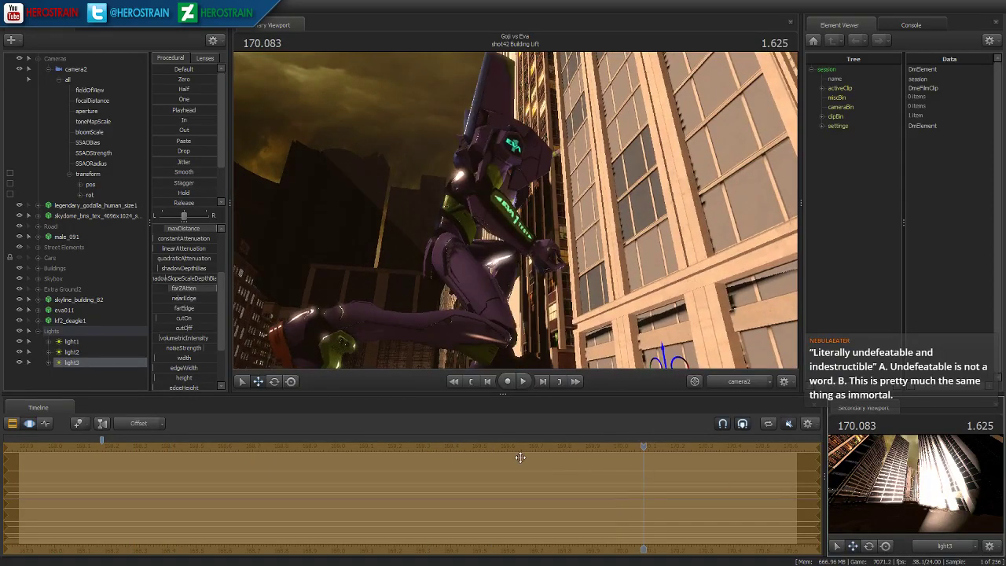
drag(915, 483, 915, 483)
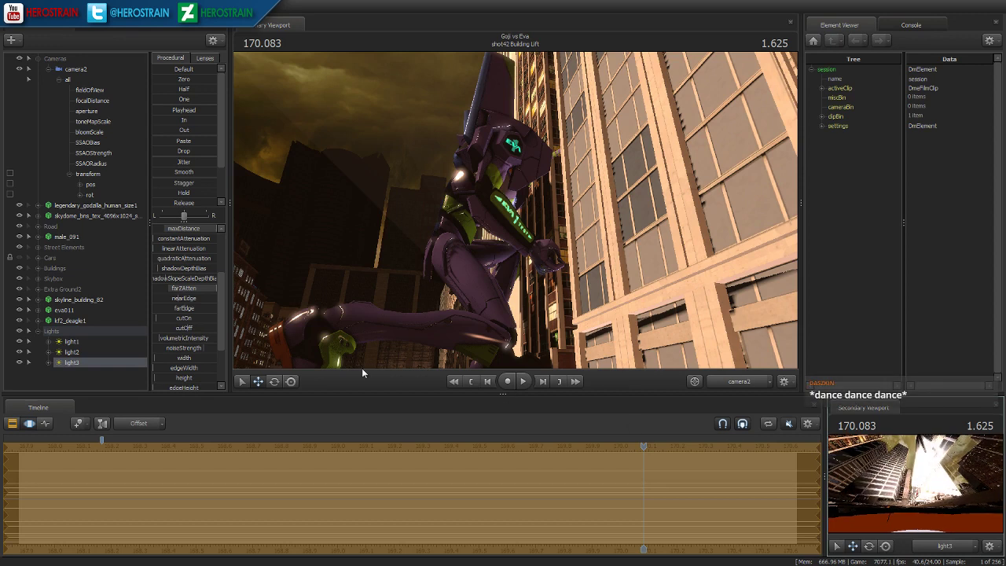
- Lower light3's color_green and color_blue further and raise its radius to the maximum
scroll(193, 363, down, 2)
drag(196, 354, 172, 354)
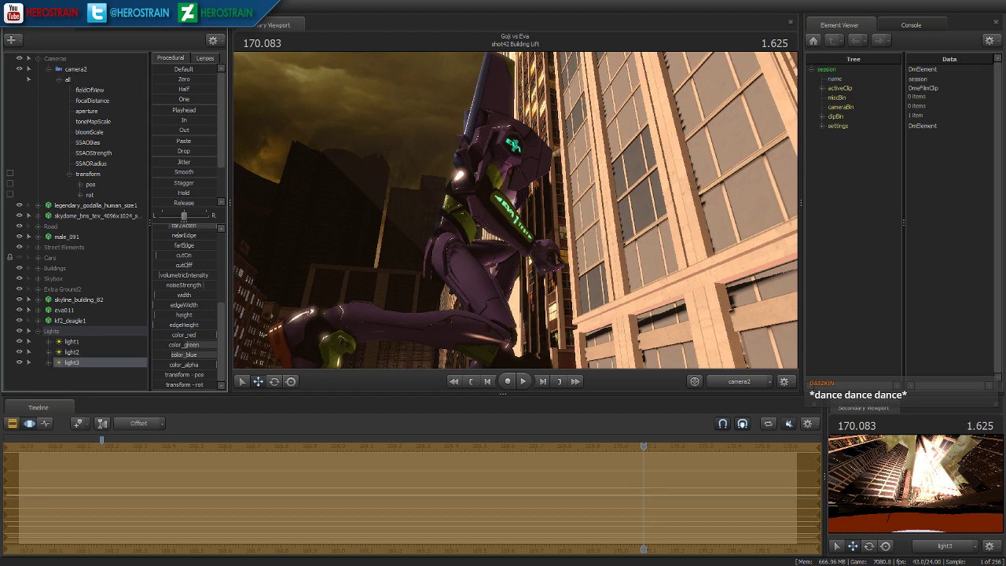
scroll(185, 319, up, 4)
click(175, 253)
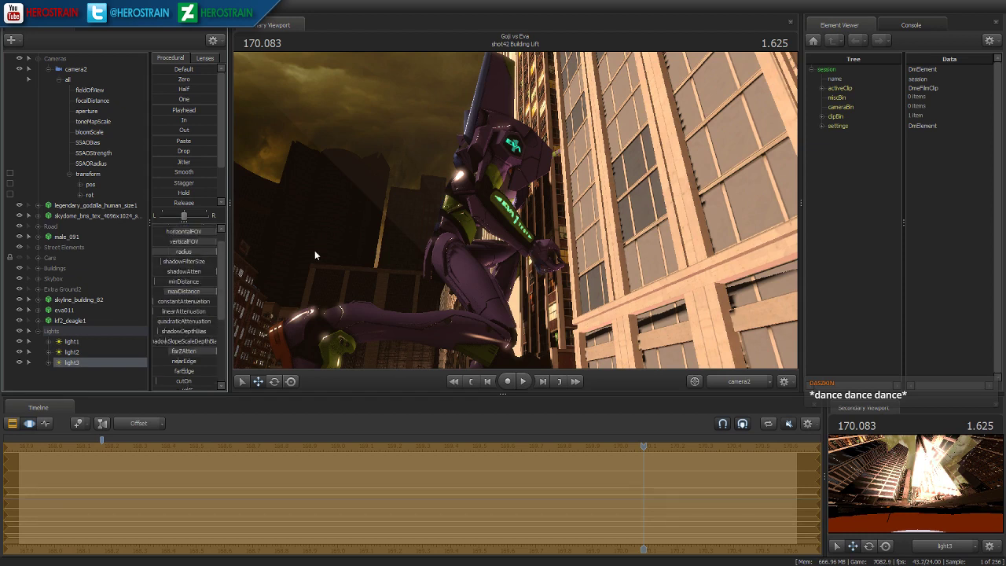
right_click(76, 363)
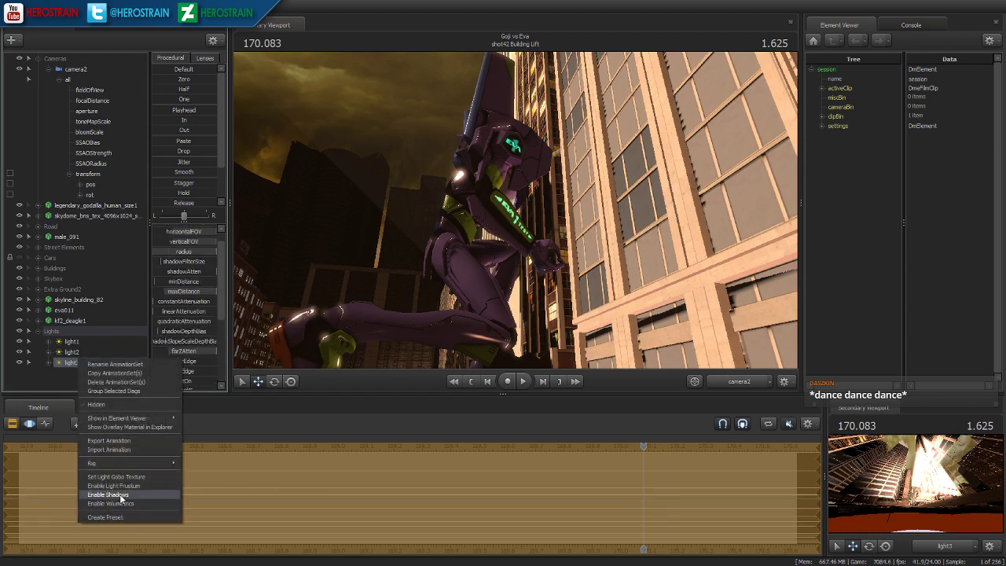
click(58, 376)
- Create an animation set for a fourth light and fly it through its own view to overlook the buildings from a distance
right_click(64, 385)
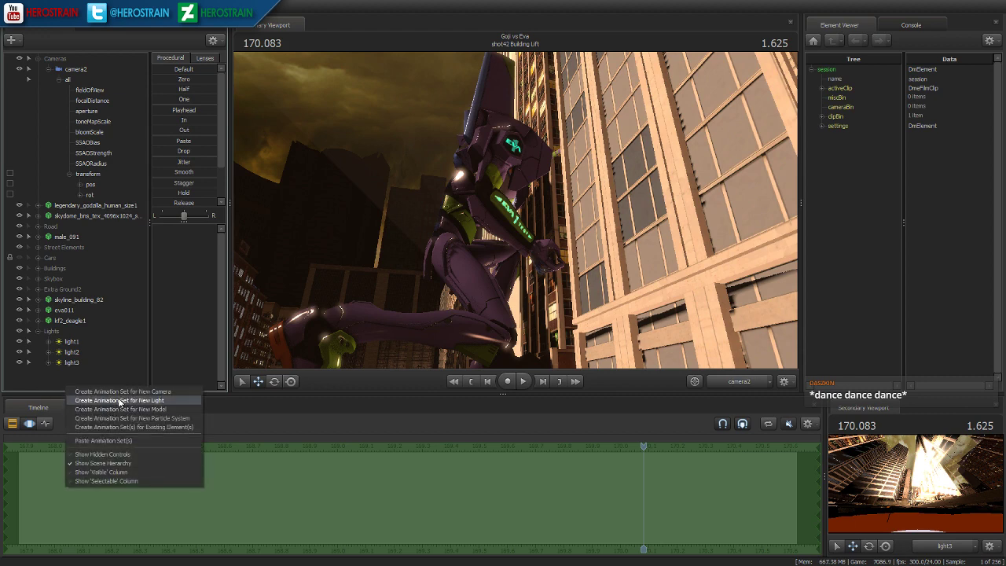
click(120, 400)
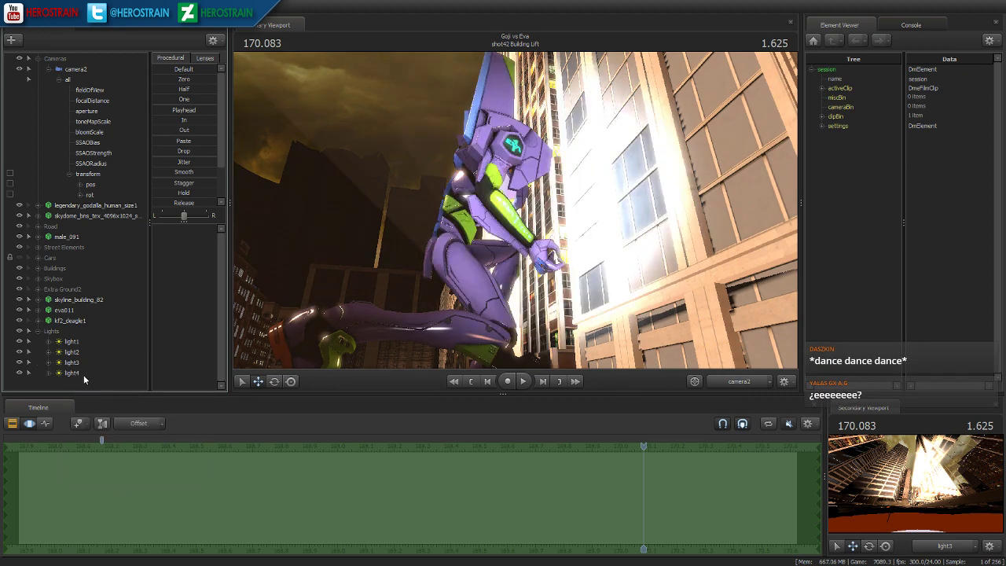
click(82, 374)
drag(880, 469, 855, 476)
scroll(191, 381, down, 5)
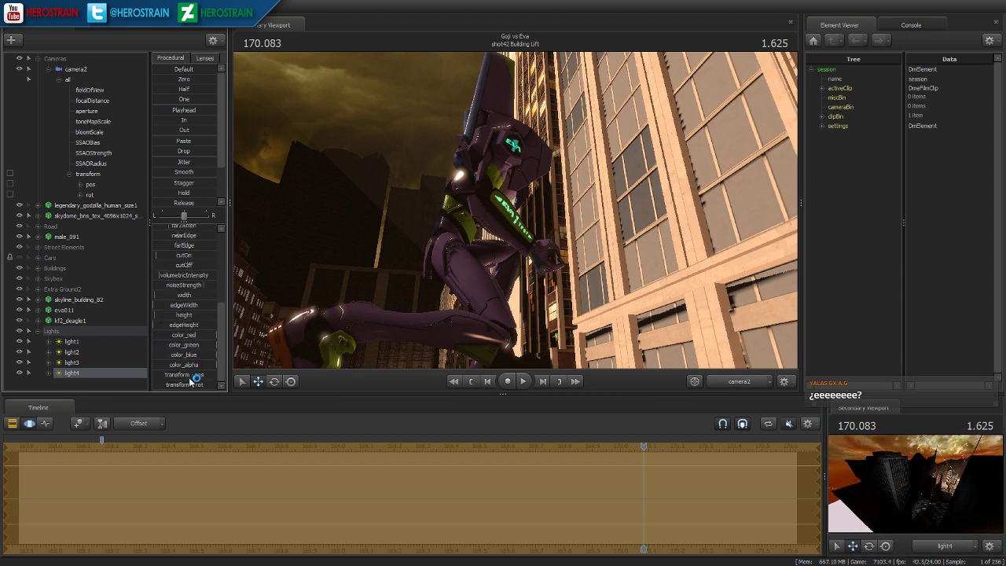
- Move light4 directly below light1 in the Lights group
right_click(71, 374)
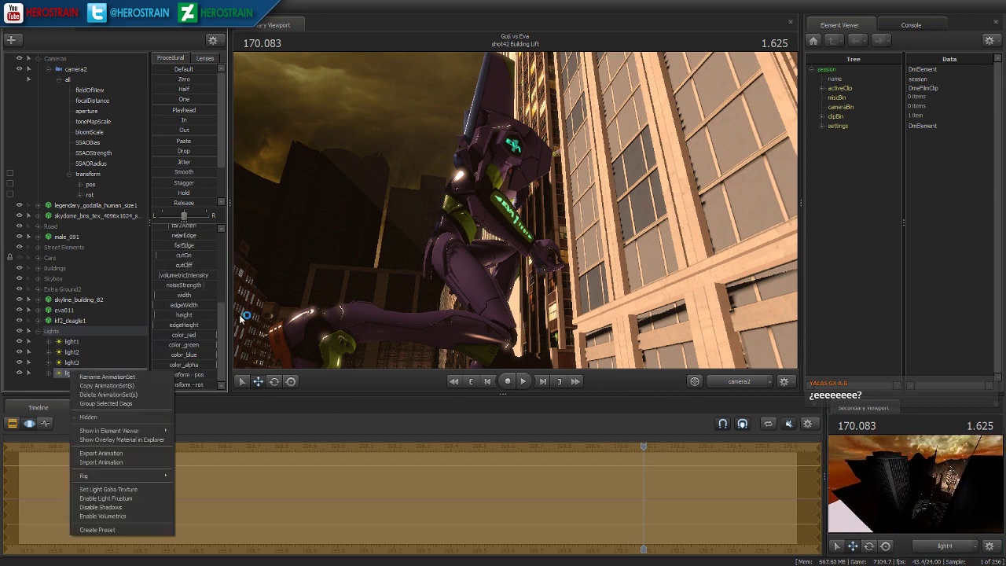
click(190, 268)
scroll(189, 262, up, 3)
drag(72, 372, 76, 354)
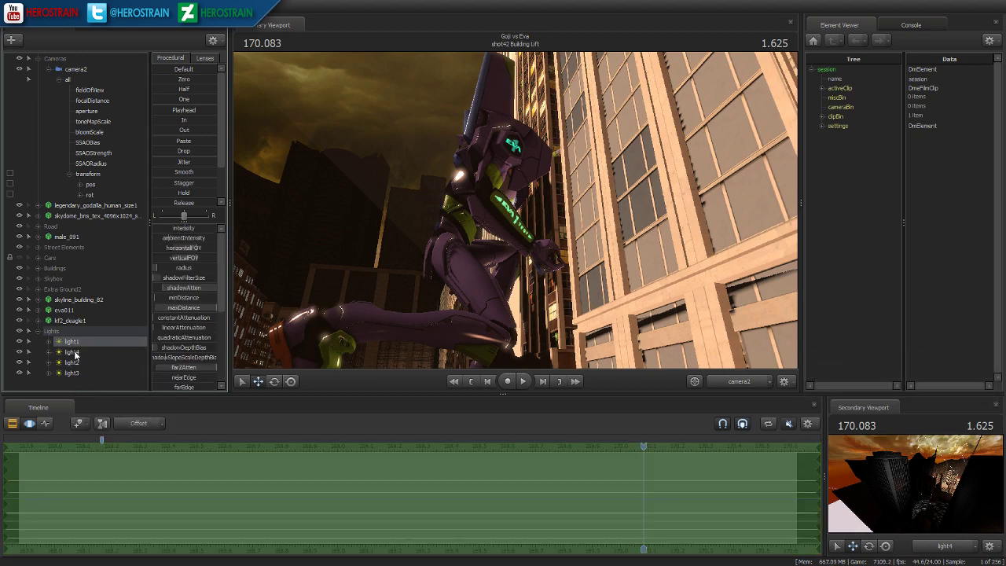
- Copy light1's animation values and paste them onto light4
right_click(199, 480)
click(228, 360)
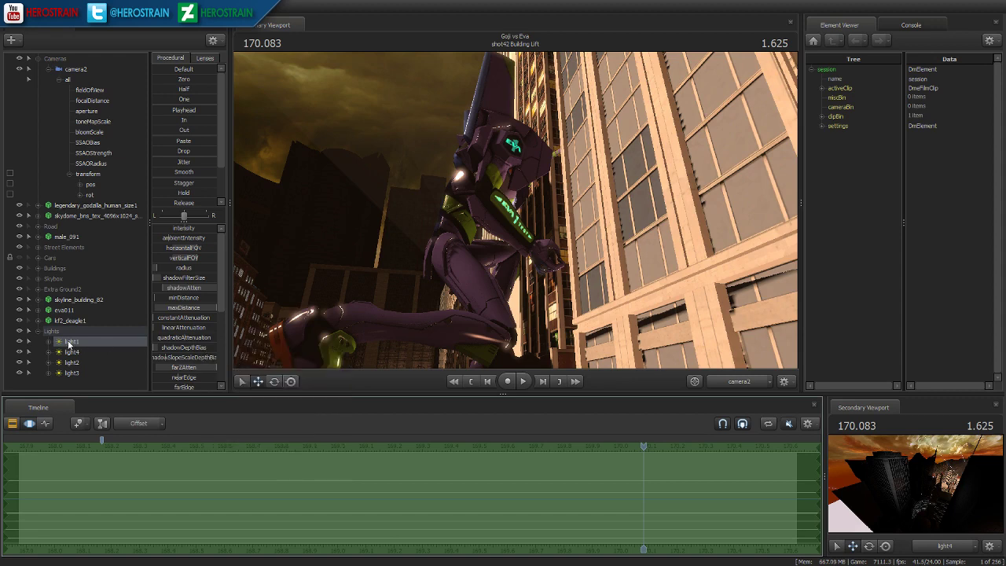
right_click(234, 476)
click(266, 374)
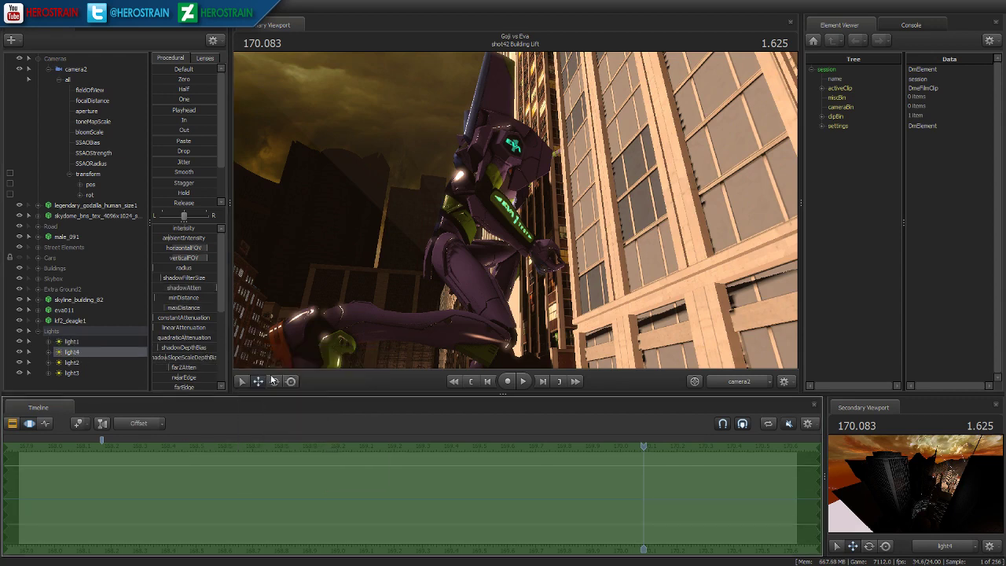
- Try light4 with shadows disabled and volumetrics enabled, and revert both options
click(72, 352)
right_click(73, 354)
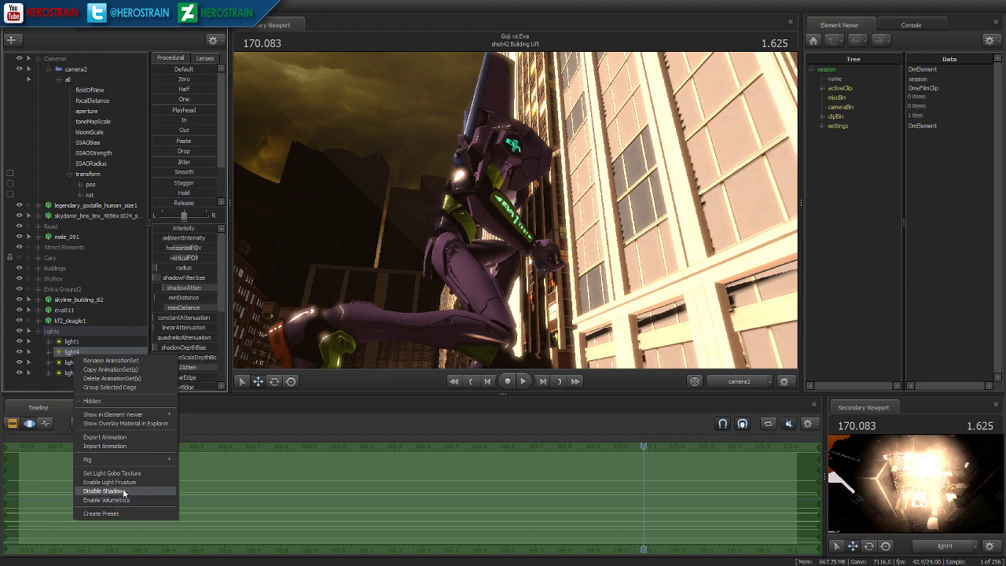
click(105, 490)
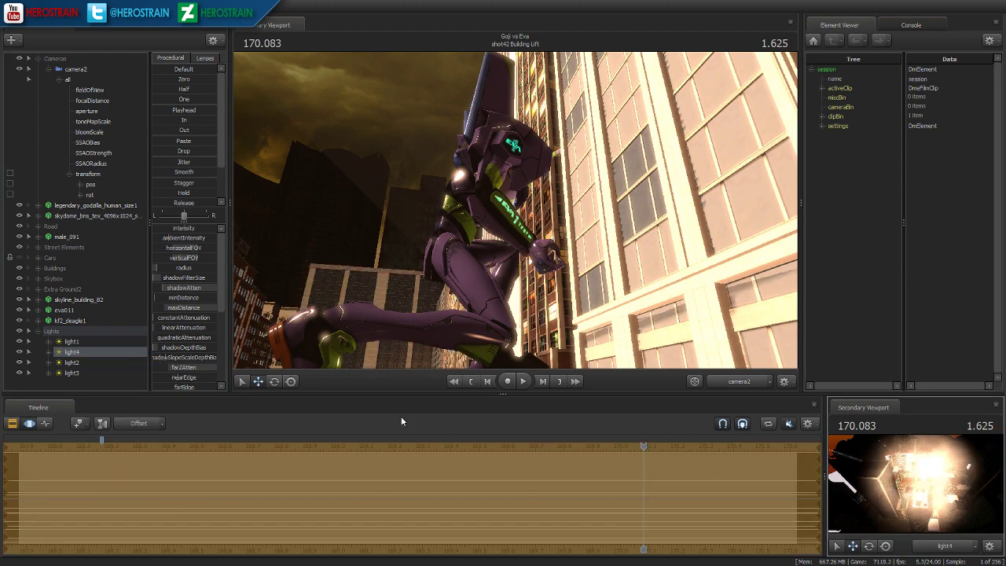
right_click(88, 354)
click(122, 481)
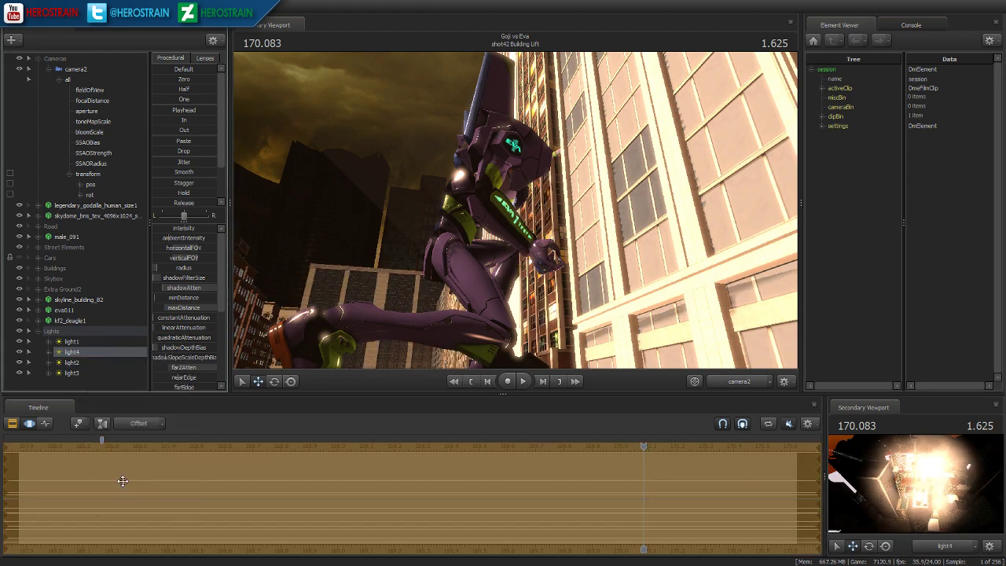
right_click(84, 353)
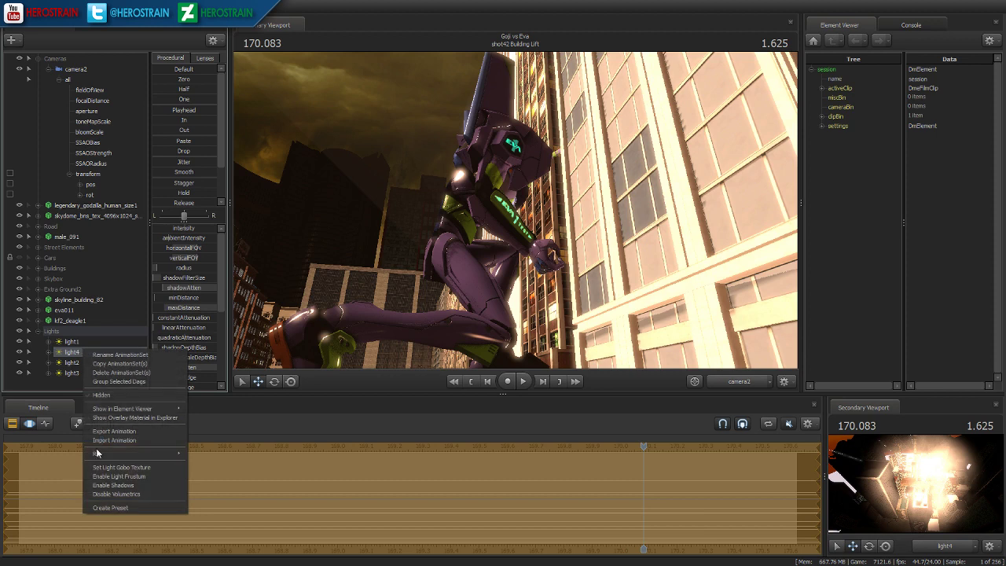
click(129, 488)
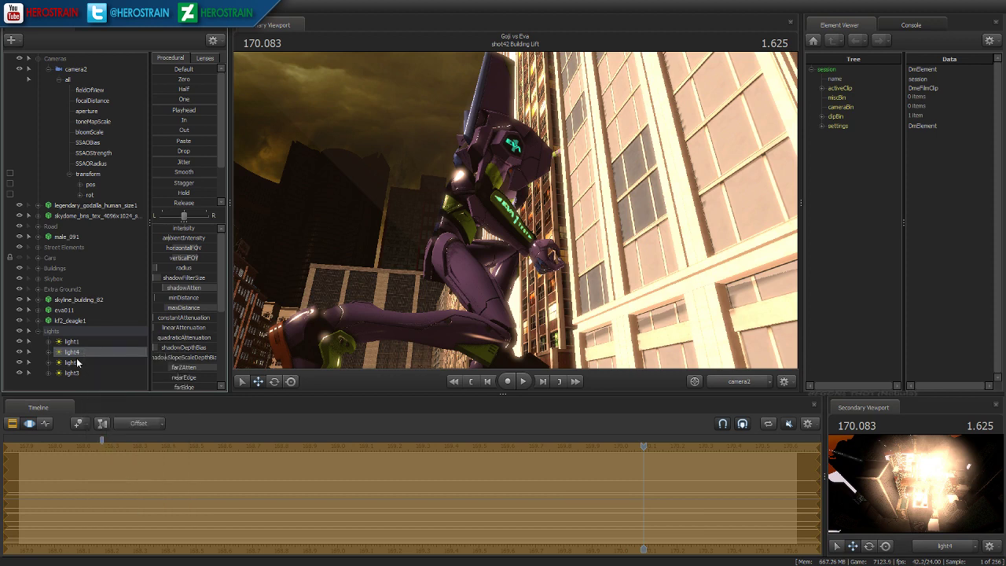
right_click(73, 356)
click(102, 494)
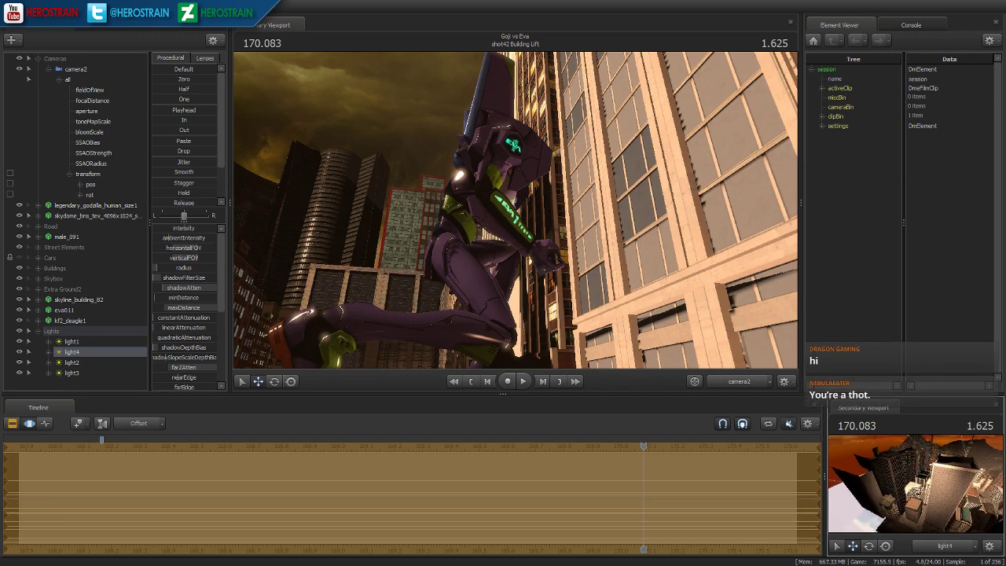
- At the first frame of the shot, reposition light4 through its own view to overlook the city from farther away
click(465, 382)
click(726, 382)
drag(644, 267, 629, 302)
key(w)
click(732, 384)
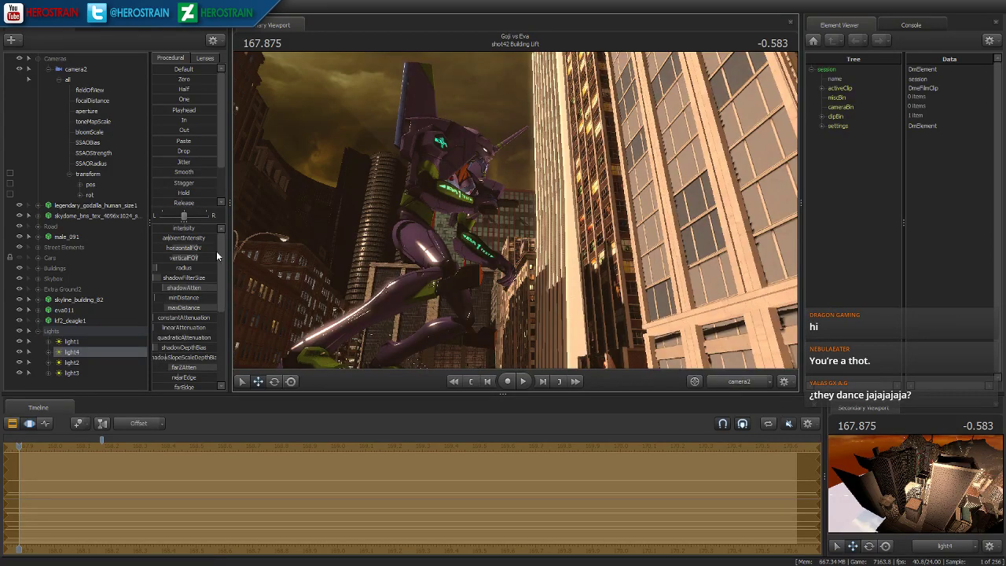
drag(903, 487, 864, 468)
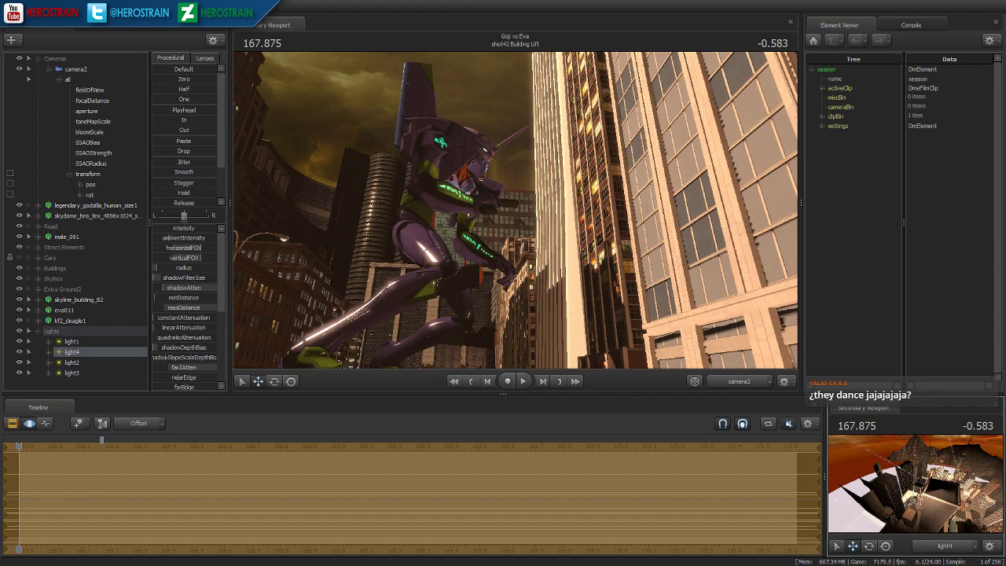
drag(865, 468, 869, 469)
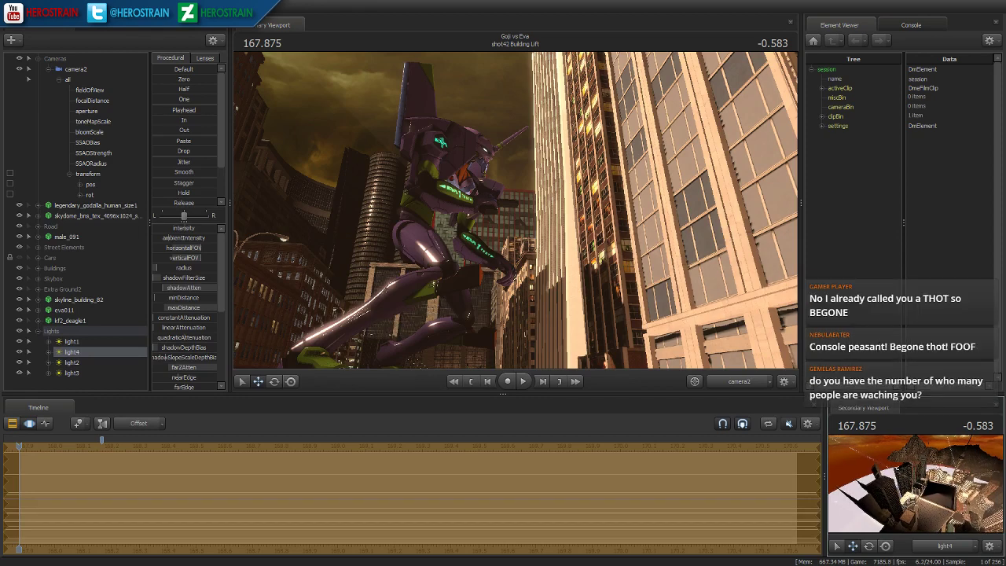
drag(916, 484, 917, 487)
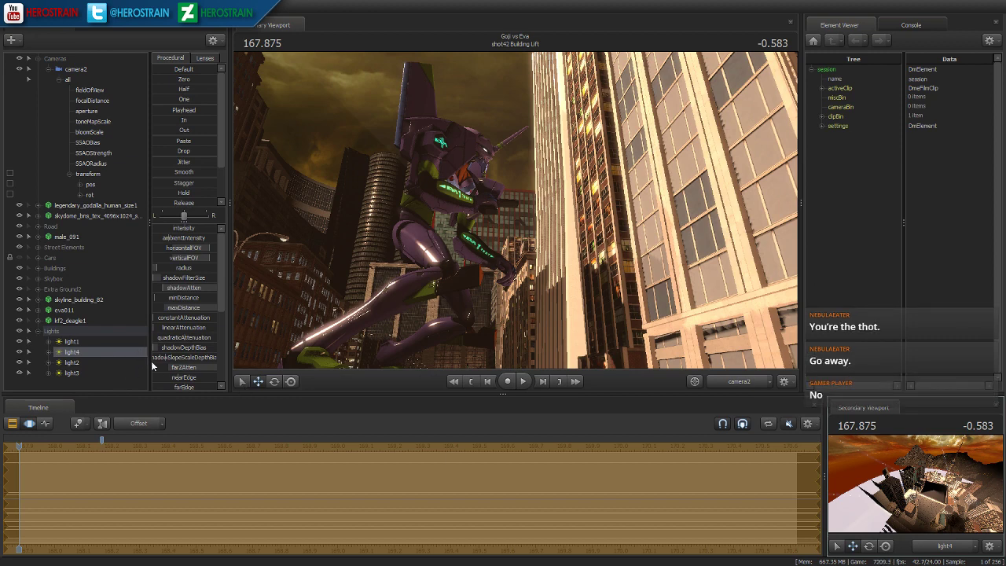
- Enable volumetrics on light4 for the whole shot
click(11, 424)
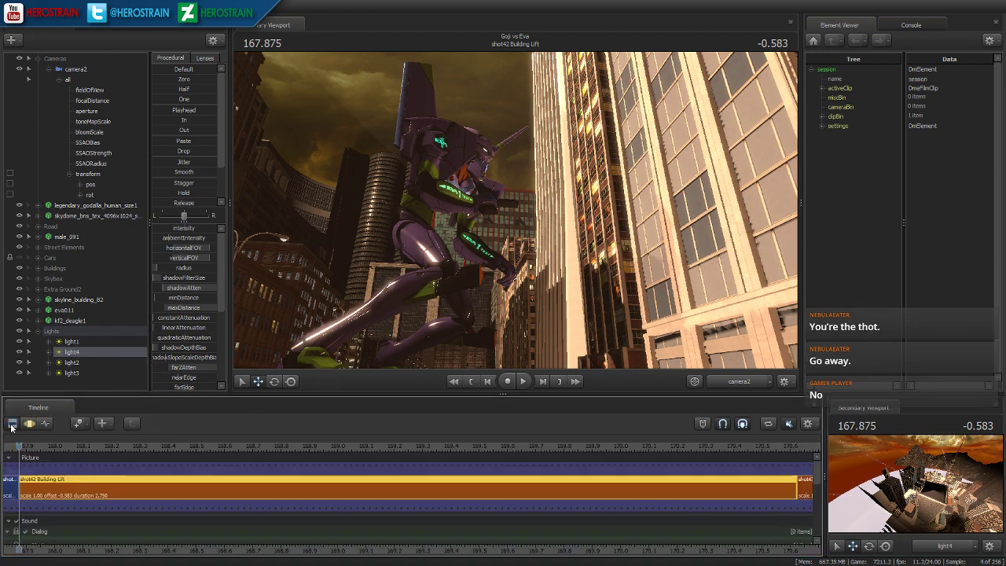
click(29, 424)
right_click(80, 355)
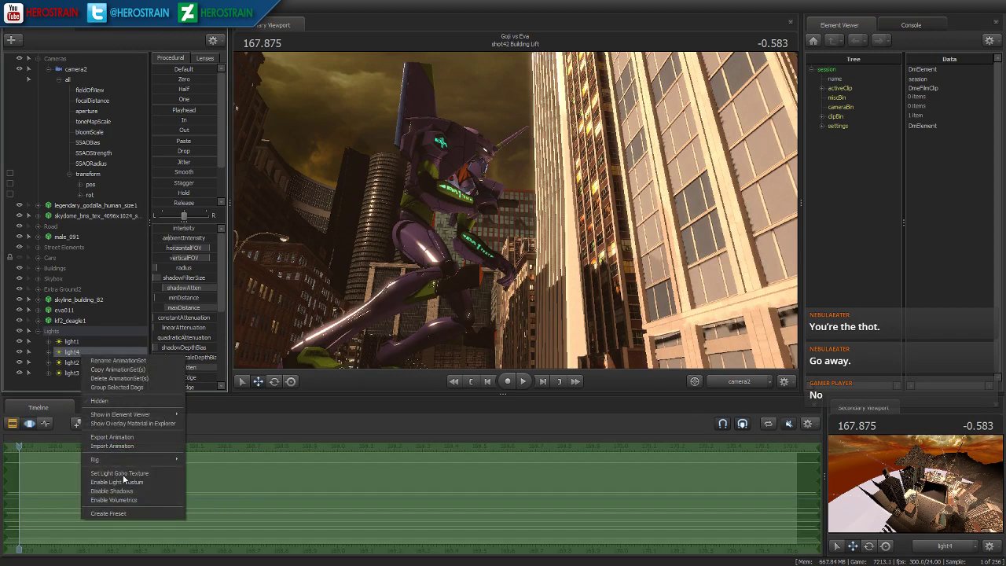
click(132, 500)
scroll(168, 384, down, 4)
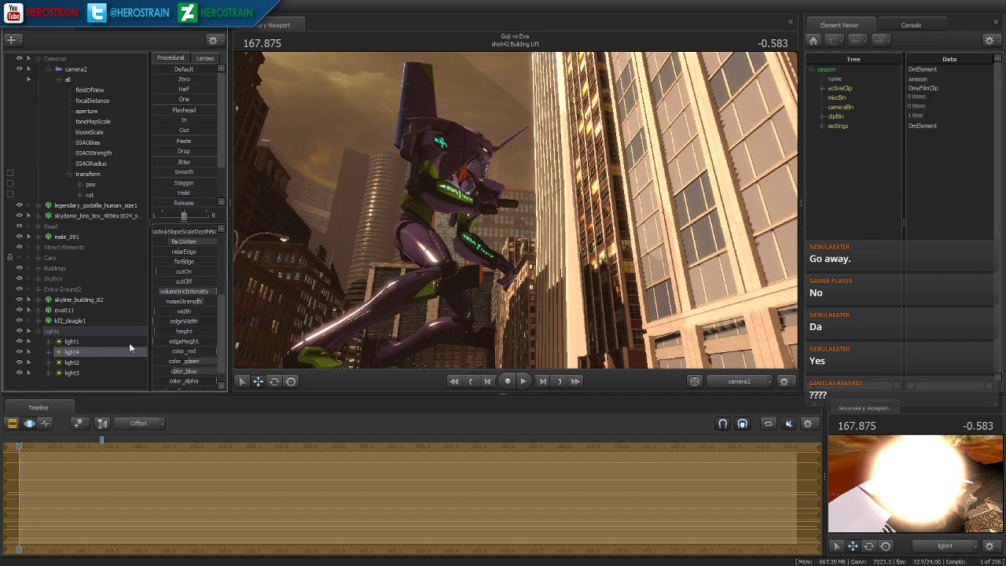
- Raise light1's volumetricIntensity
click(72, 341)
scroll(181, 349, down, 2)
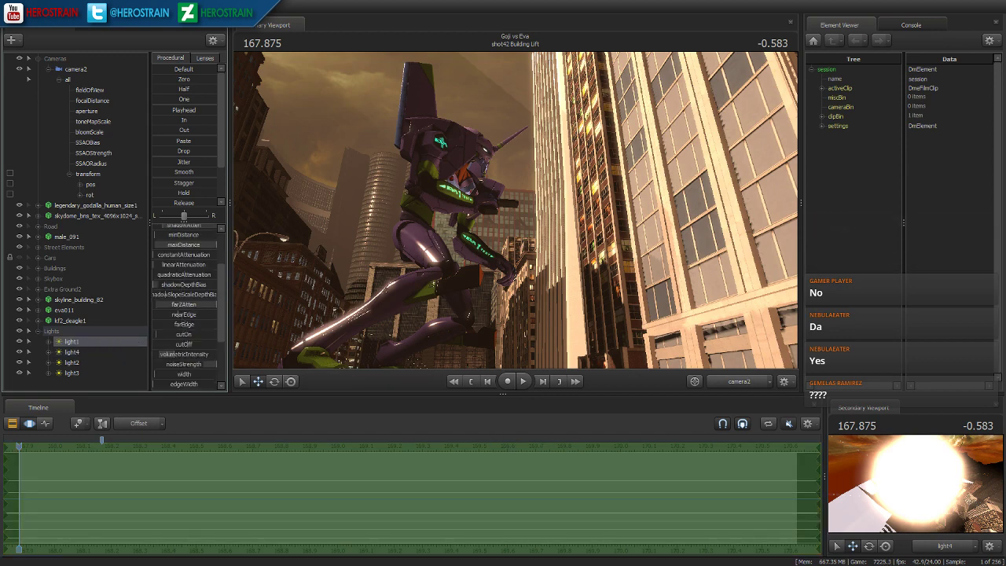
click(183, 354)
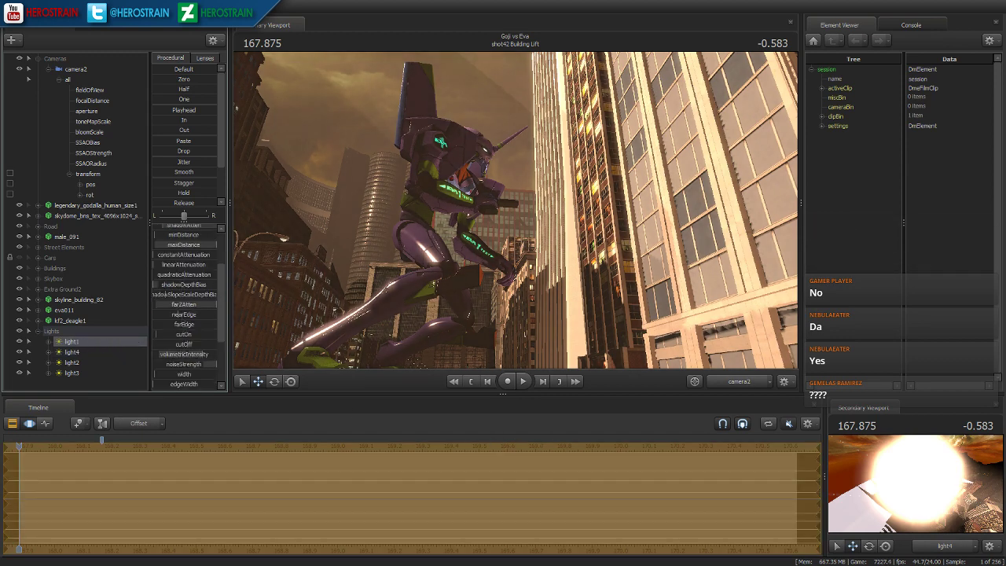
- Create a fifth light from a work-camera position near the Eva and adjust its aim through its own view
click(725, 381)
drag(620, 331, 691, 174)
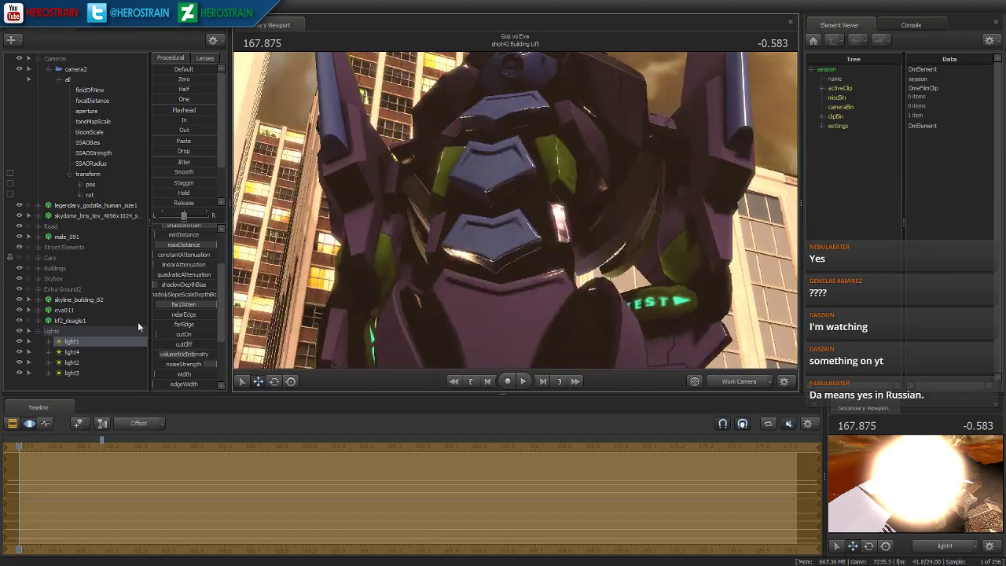
right_click(94, 390)
click(134, 401)
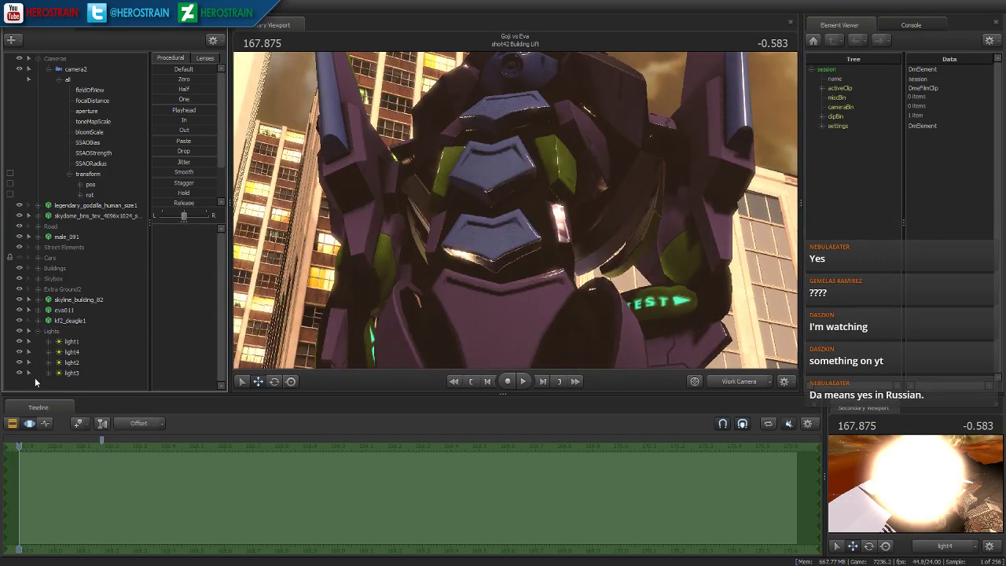
click(737, 382)
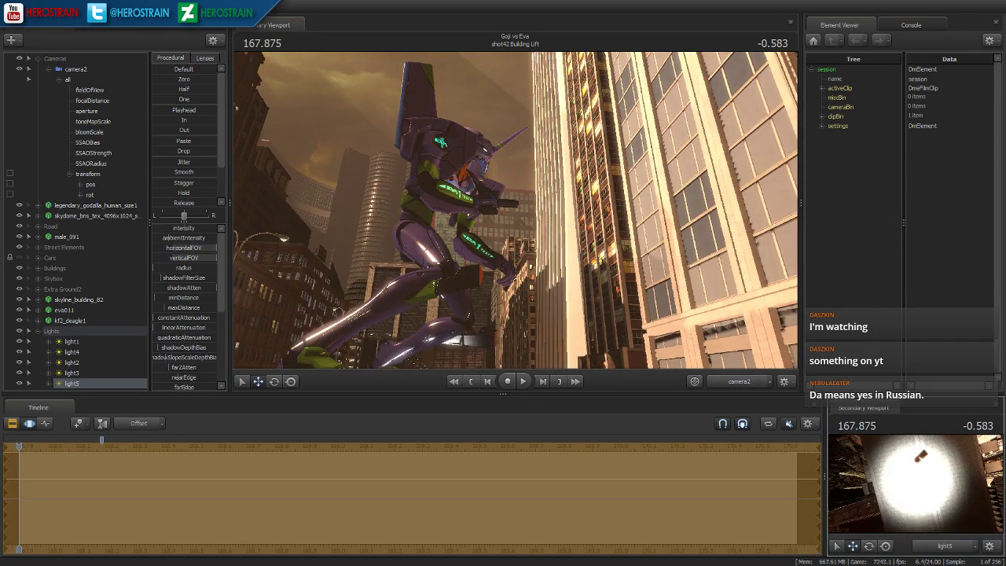
mouse_move(860, 525)
mouse_down()
mouse_move(873, 503)
mouse_move(860, 525)
mouse_up()
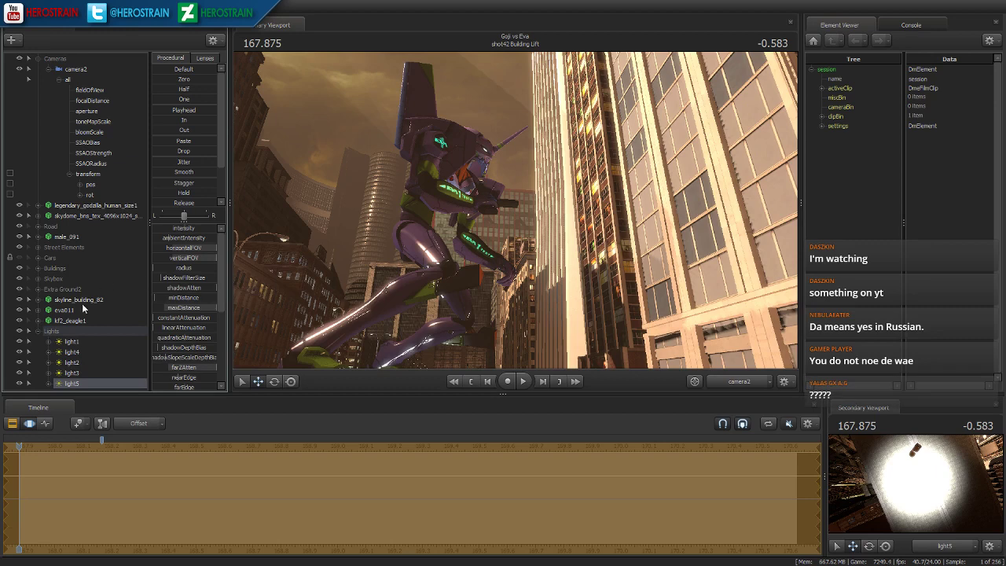
- Disable shadows on light5 and raise its radius to the maximum
click(78, 386)
right_click(78, 386)
click(117, 518)
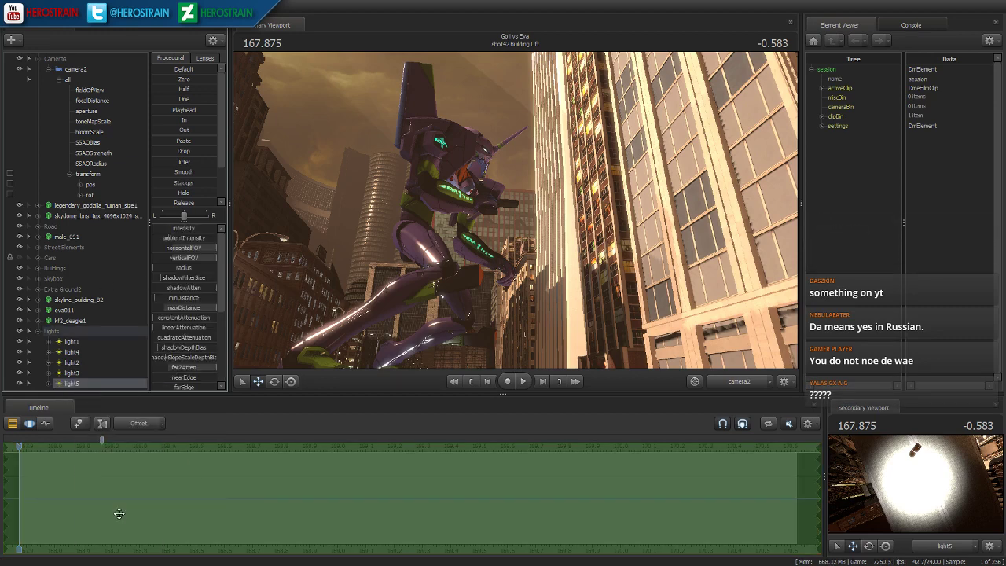
click(161, 267)
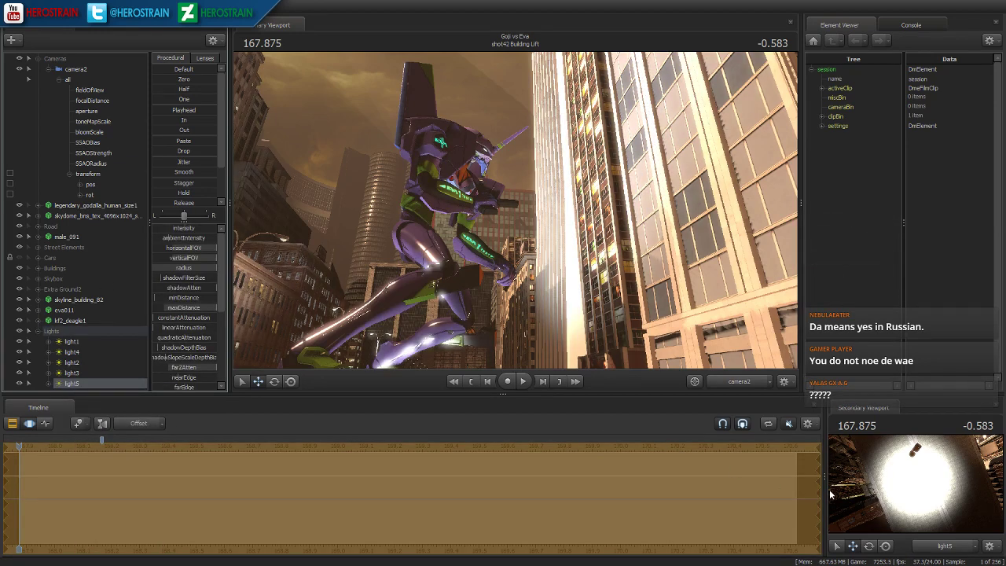
- Re-aim light5 through its own view and set the maximum of its field-of-view range to 150
drag(916, 483, 894, 451)
right_click(206, 267)
click(232, 274)
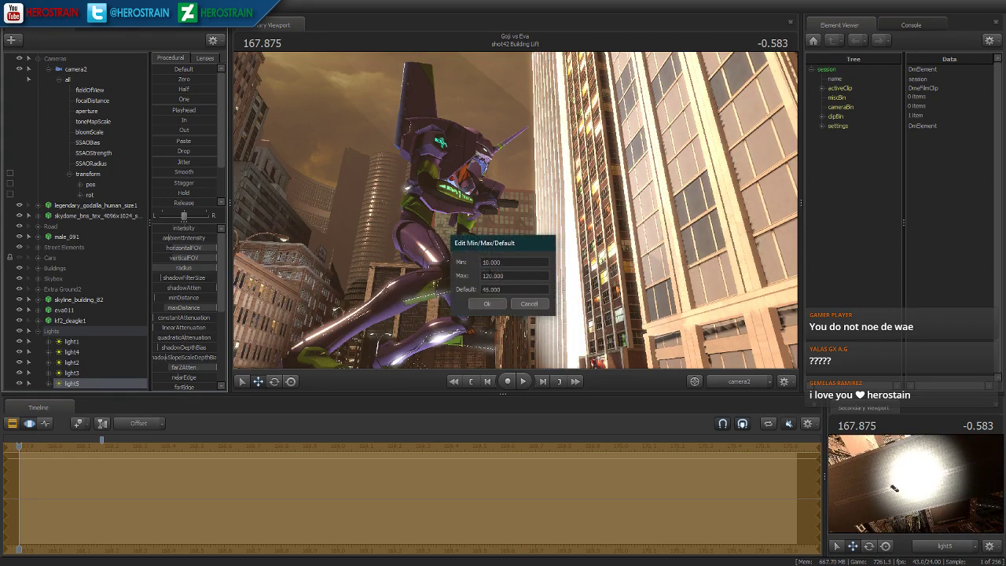
double_click(486, 278)
text(150)
click(497, 305)
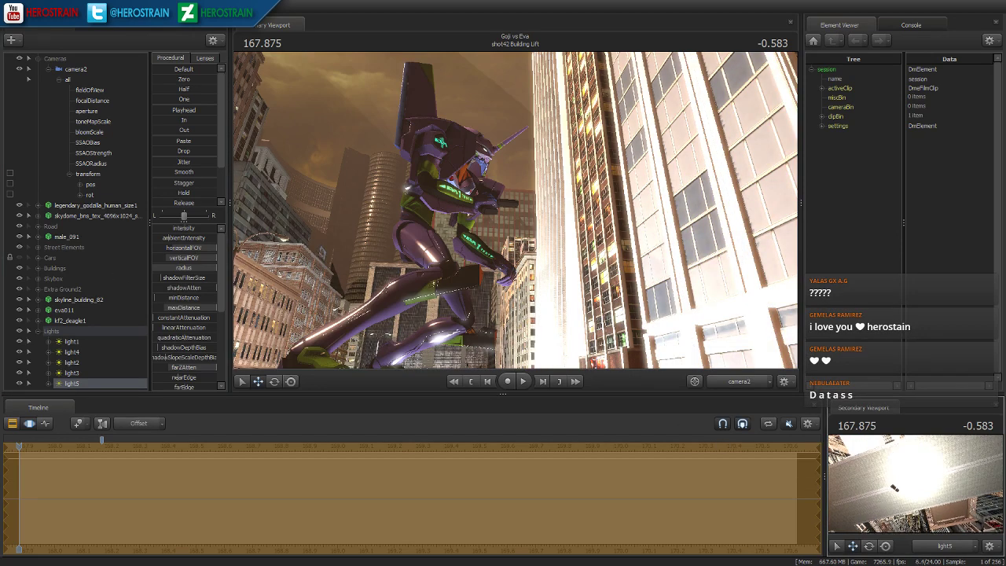
- Lower light5's intensity and reduce its color_green and color_blue for a warmer tint
drag(182, 229, 171, 242)
scroll(199, 324, down, 5)
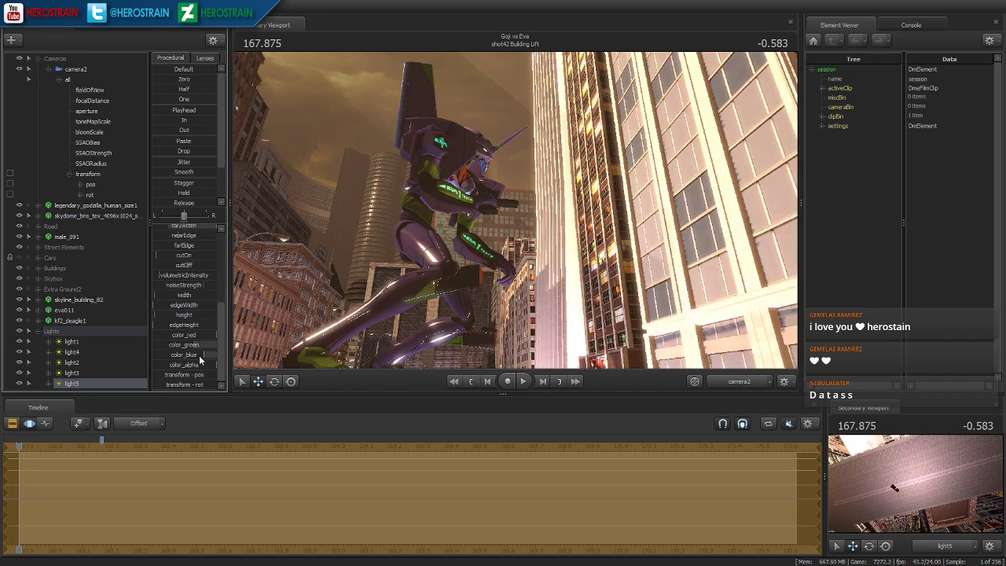
scroll(178, 358, up, 5)
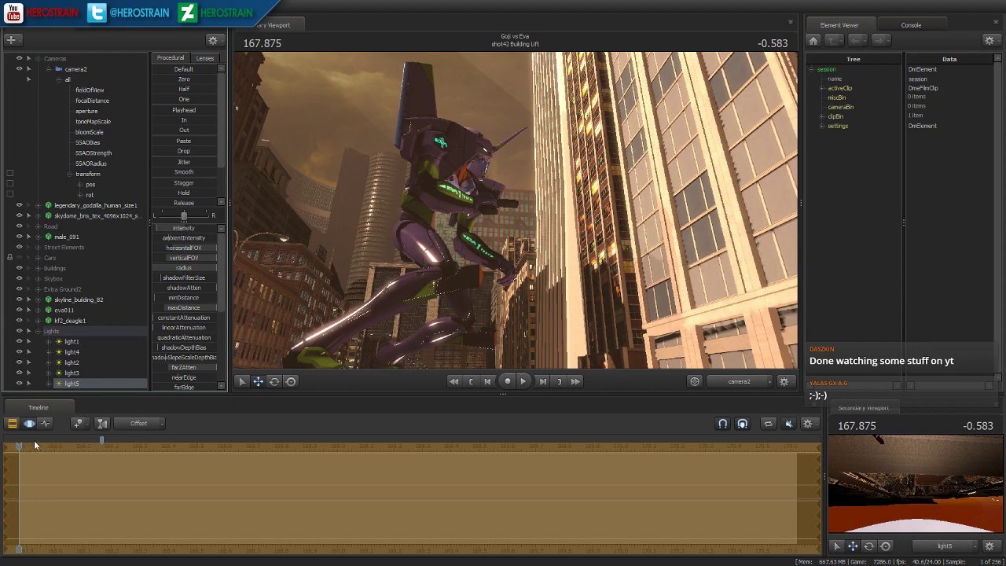
- Raise light4's intensity to brighten the volumetric haze and fine-tune its linearAttenuation
click(12, 423)
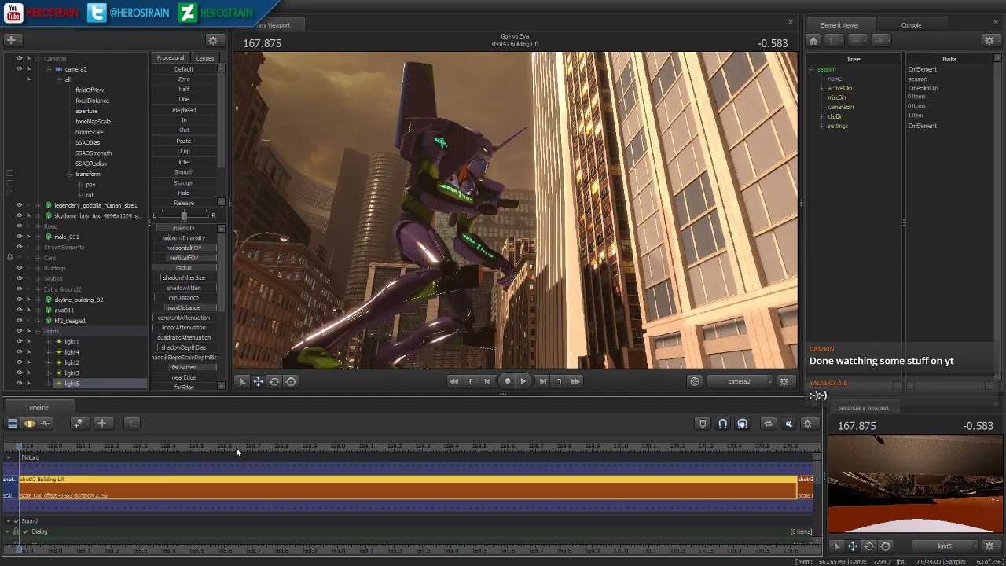
key(F3)
click(73, 352)
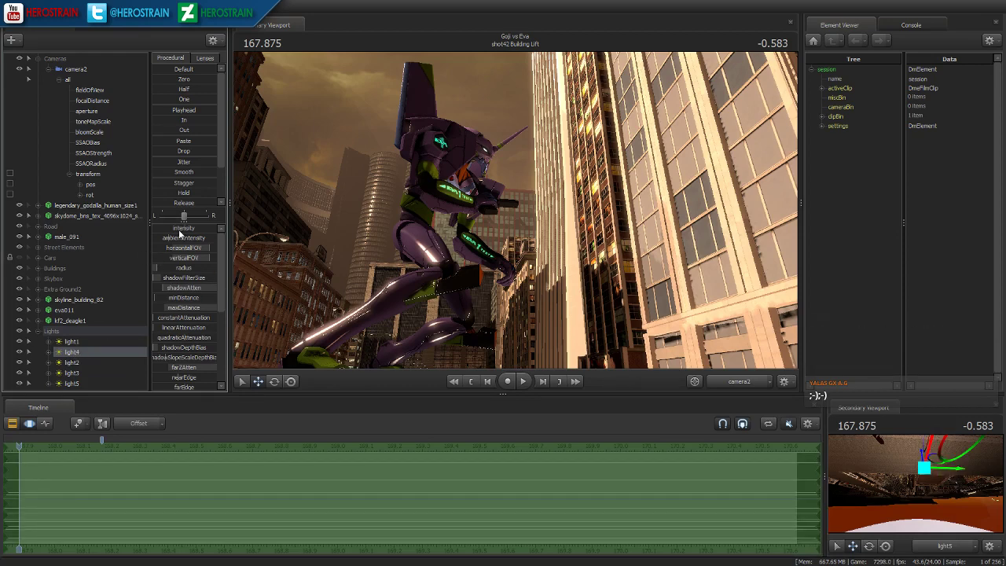
drag(184, 227, 210, 228)
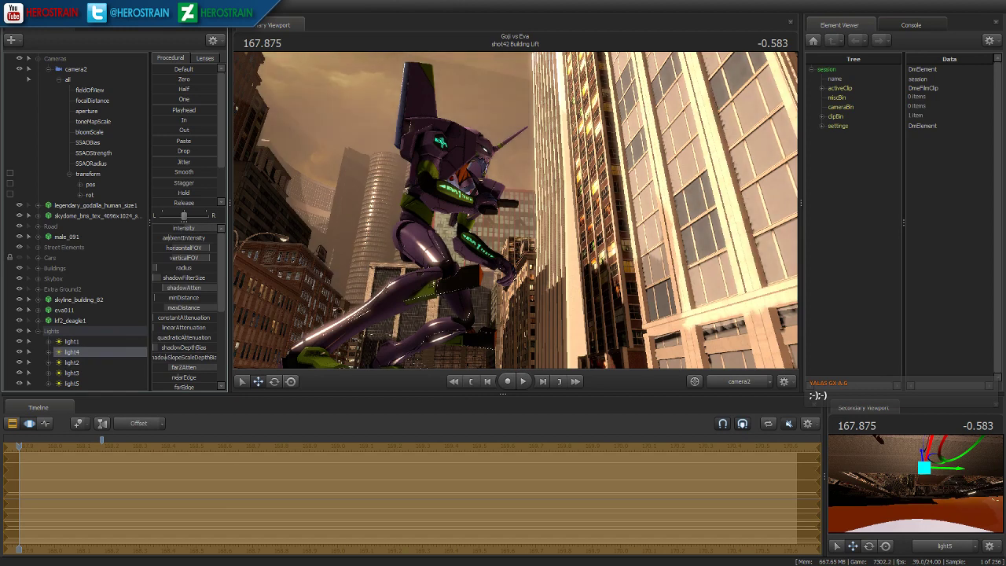
drag(167, 327, 171, 327)
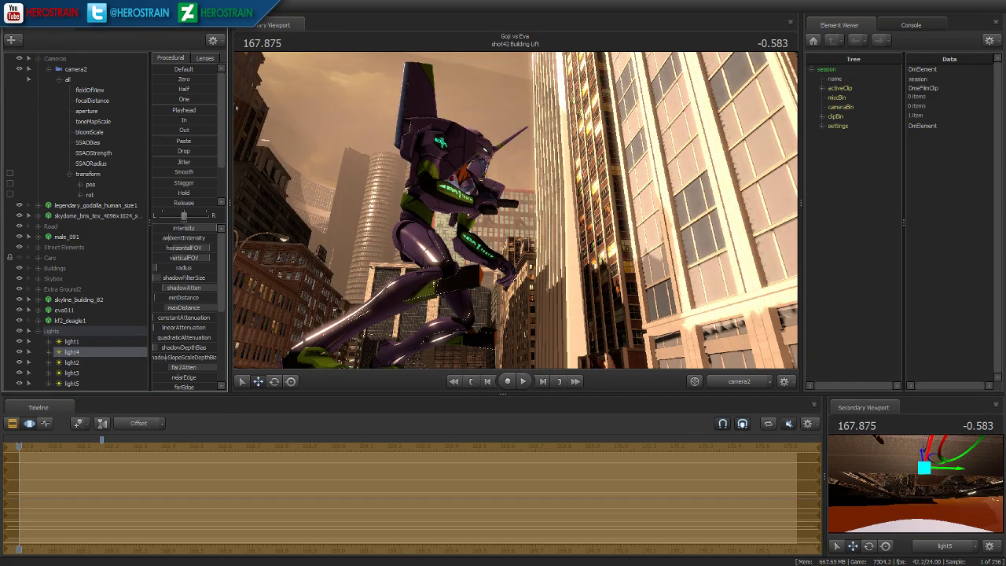
drag(171, 328, 166, 330)
click(77, 352)
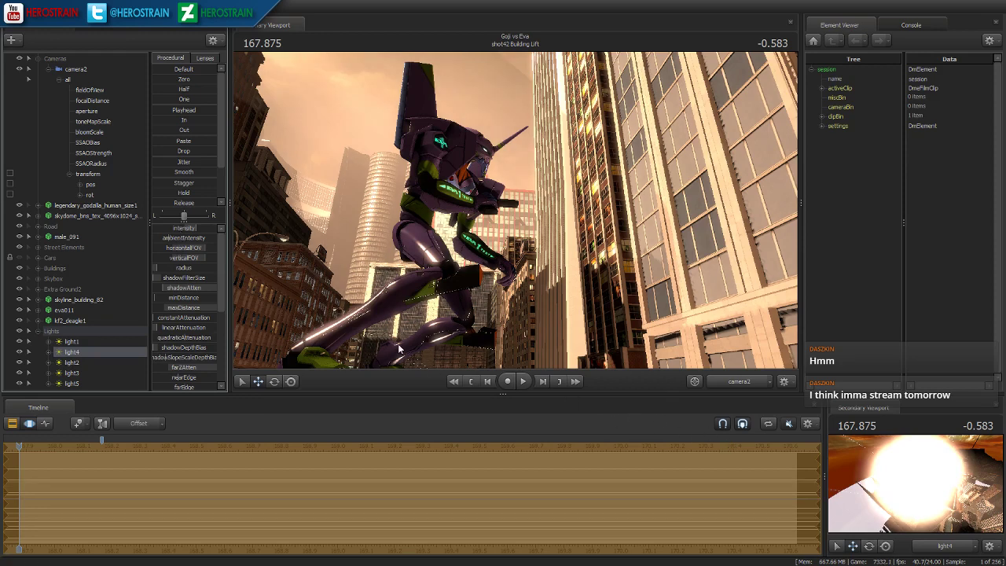
- Create an animation set for a sixth light and fly it through its own view to look down over the buildings
click(12, 423)
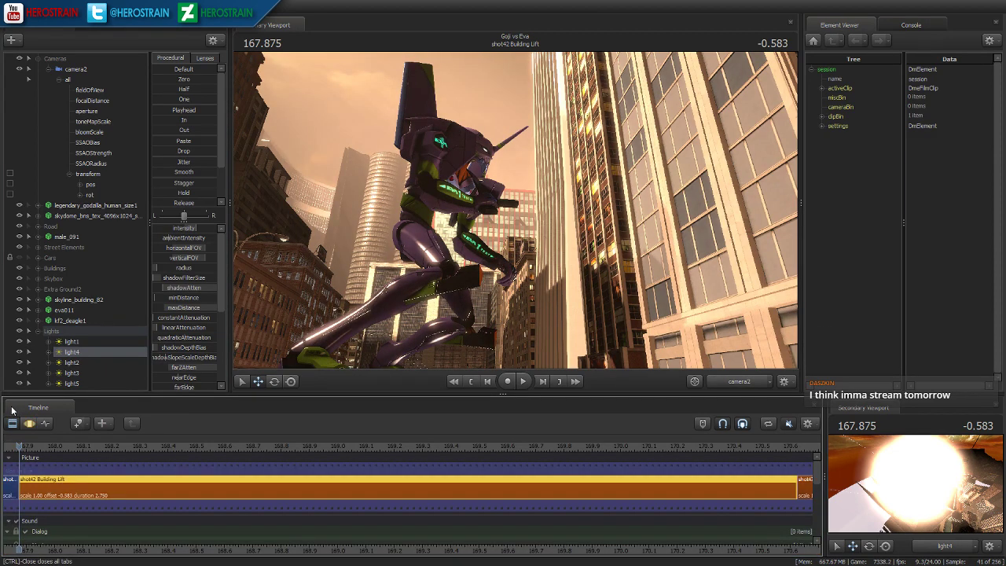
click(13, 40)
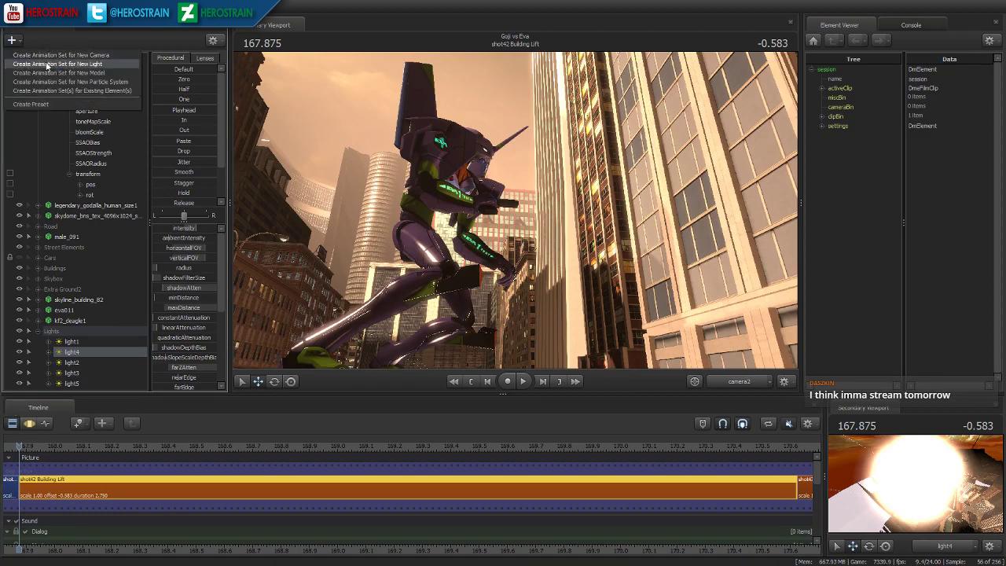
click(54, 65)
click(110, 385)
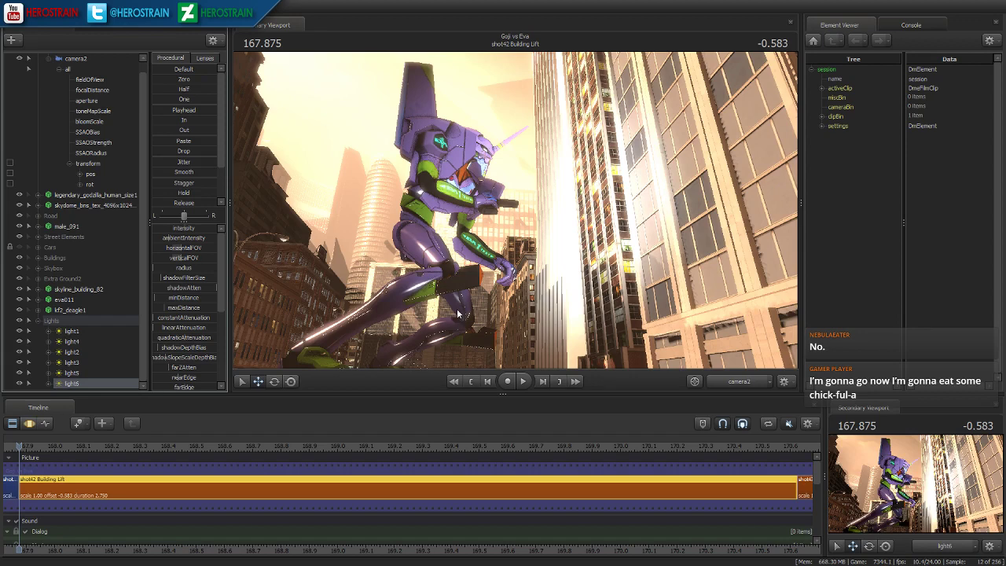
click(29, 424)
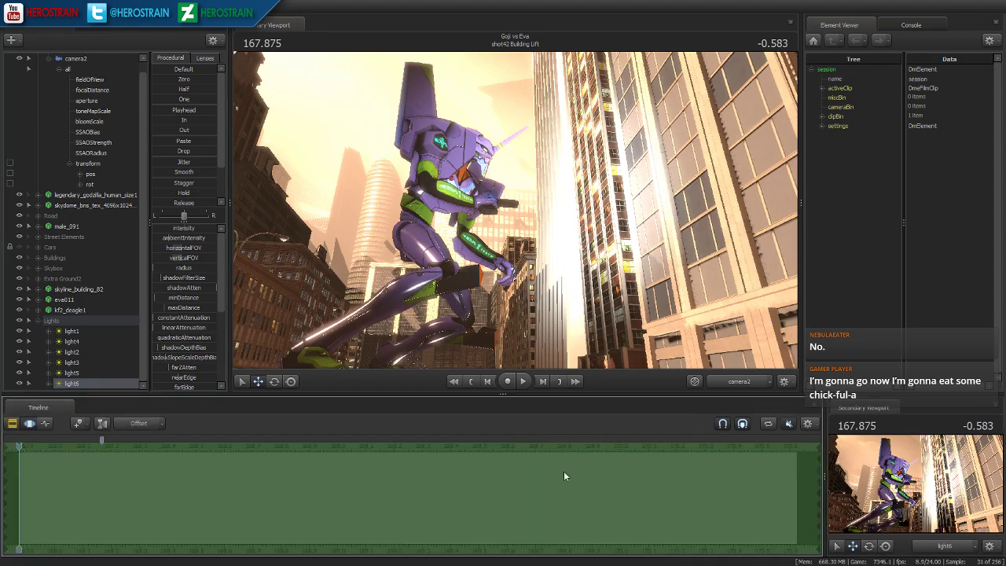
mouse_move(916, 484)
mouse_down()
mouse_move(935, 481)
mouse_move(940, 467)
mouse_move(912, 515)
mouse_move(911, 471)
mouse_move(914, 496)
mouse_up()
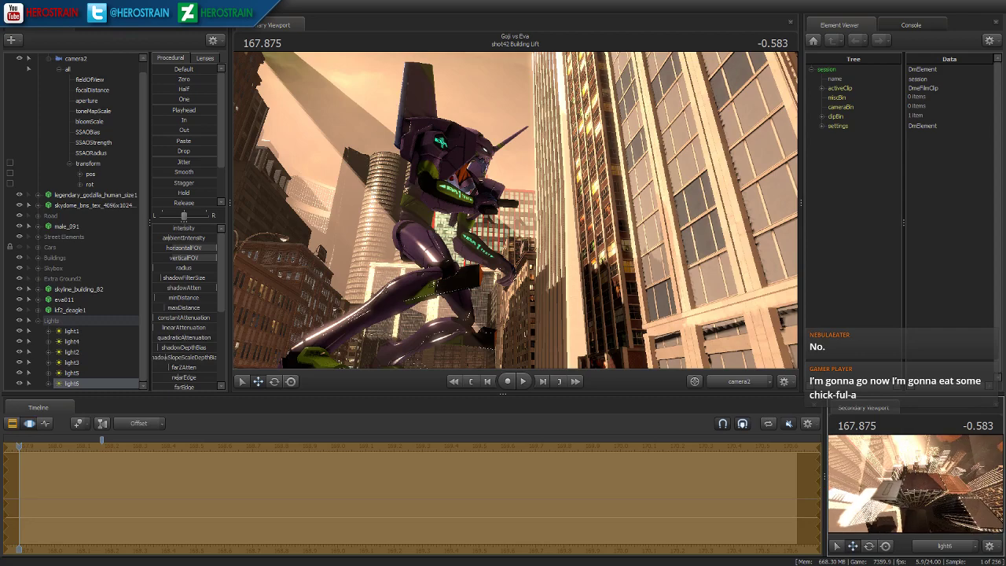
- Play back the opening of the shot twice to review the lighting through camera2, returning to the start each time
key(space)
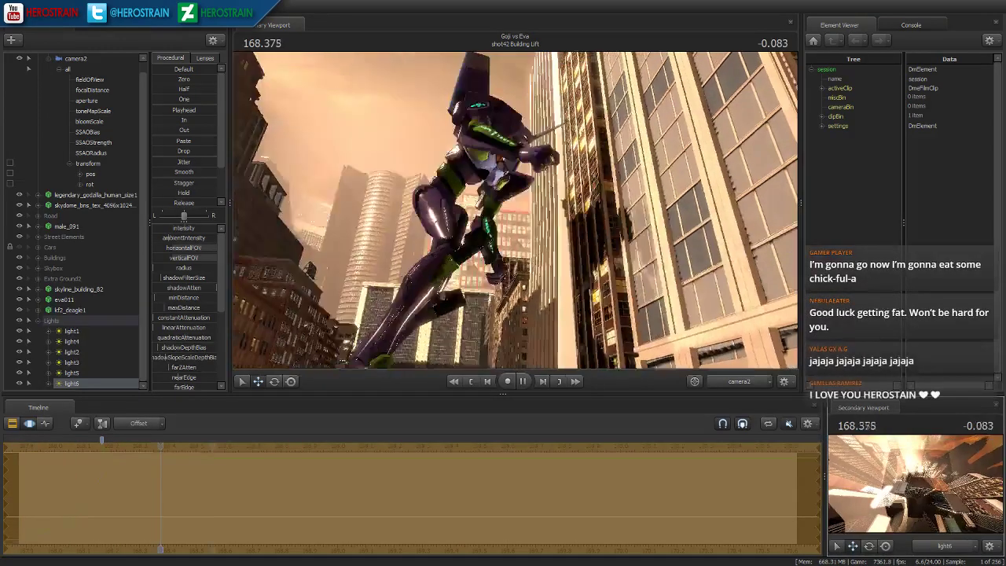
key(space)
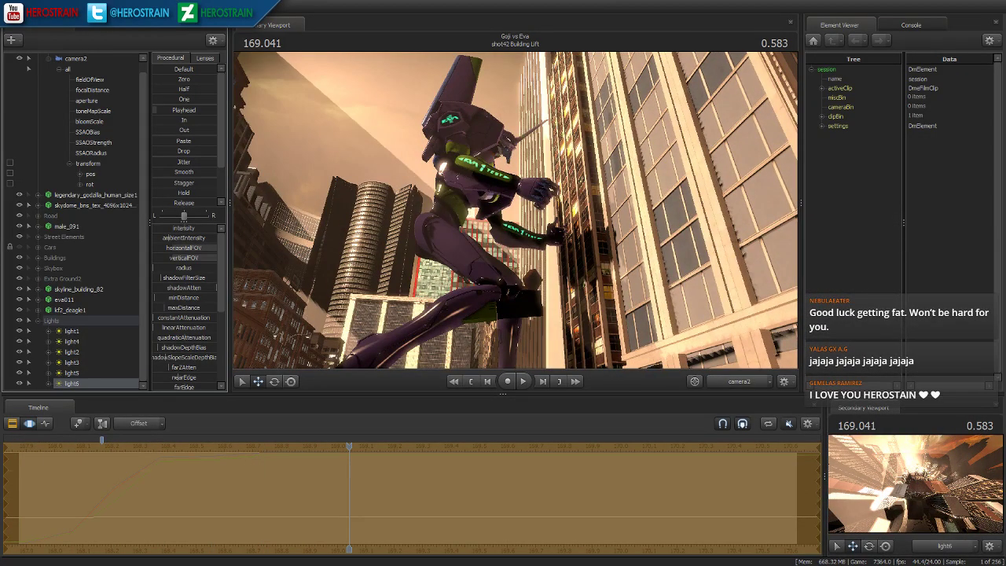
click(472, 381)
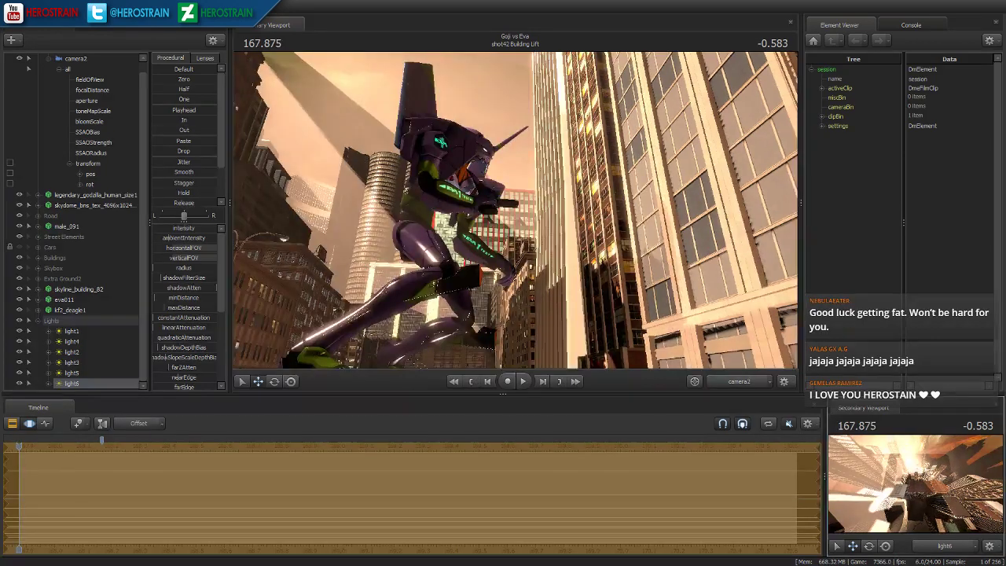
key(space)
key(space)
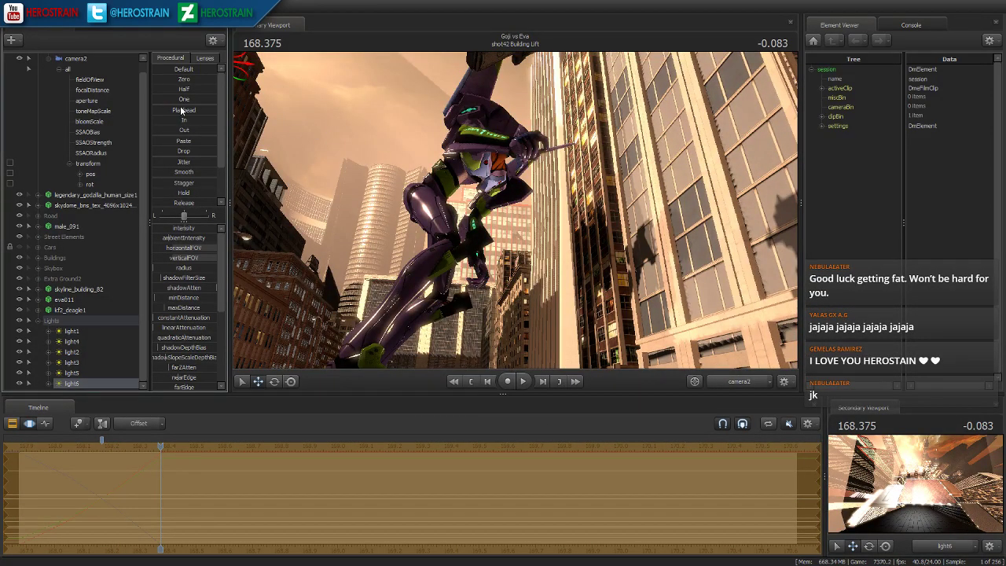
click(472, 381)
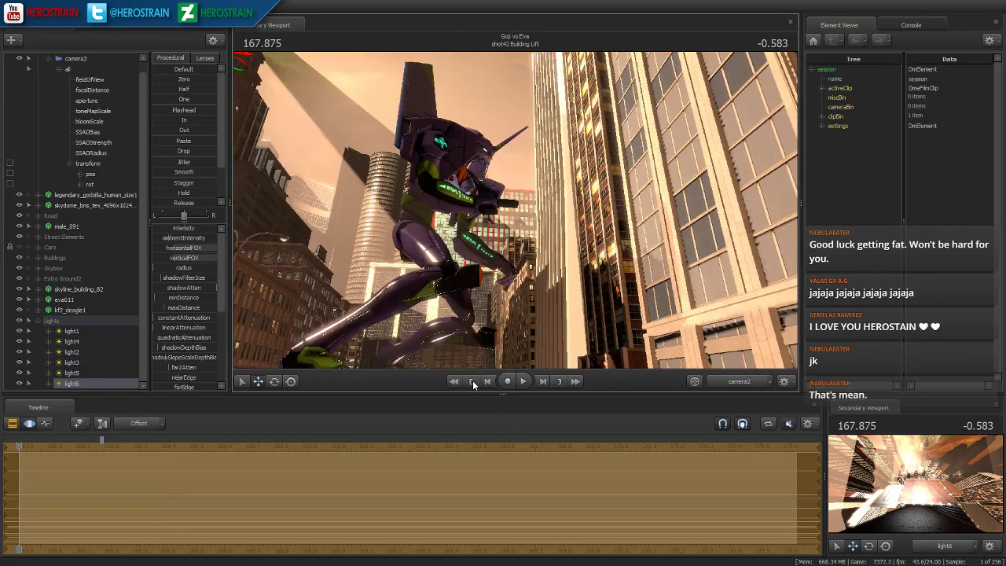
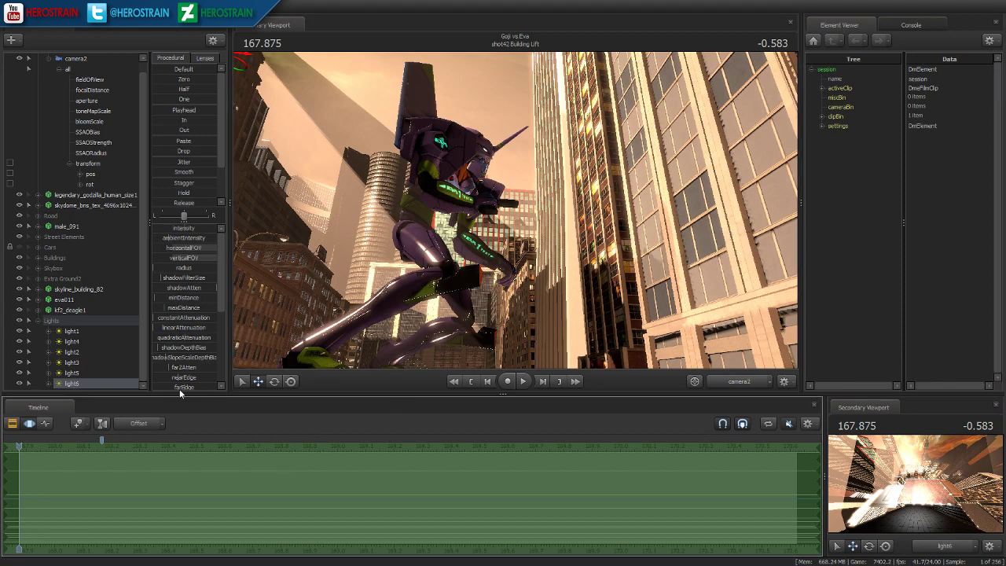
click(48, 383)
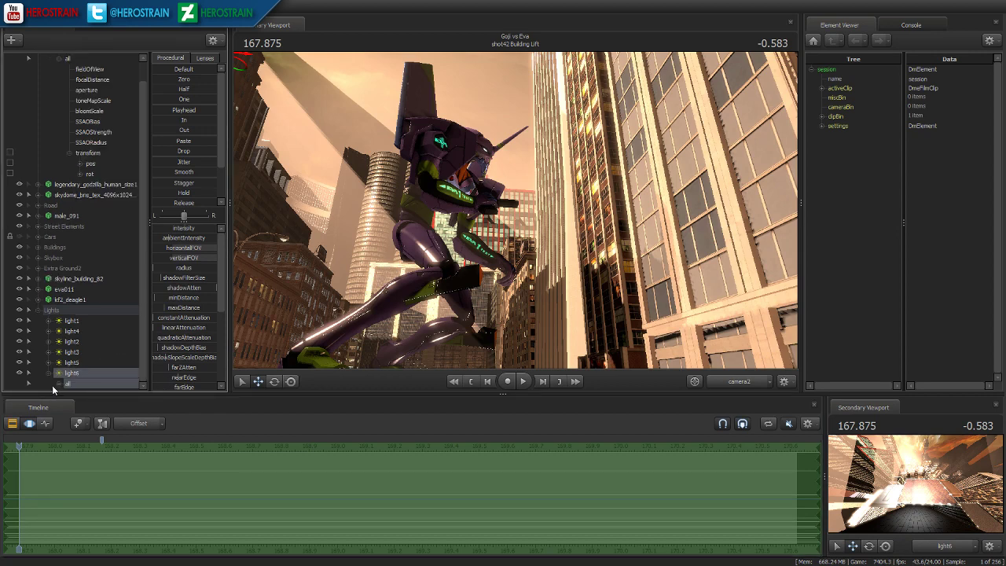
scroll(59, 385, down, 10)
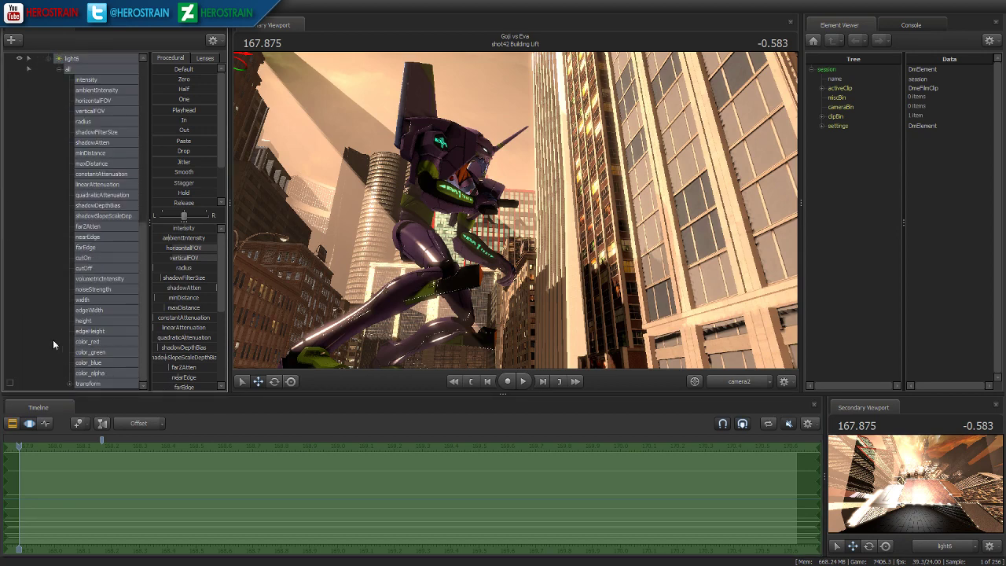
click(59, 69)
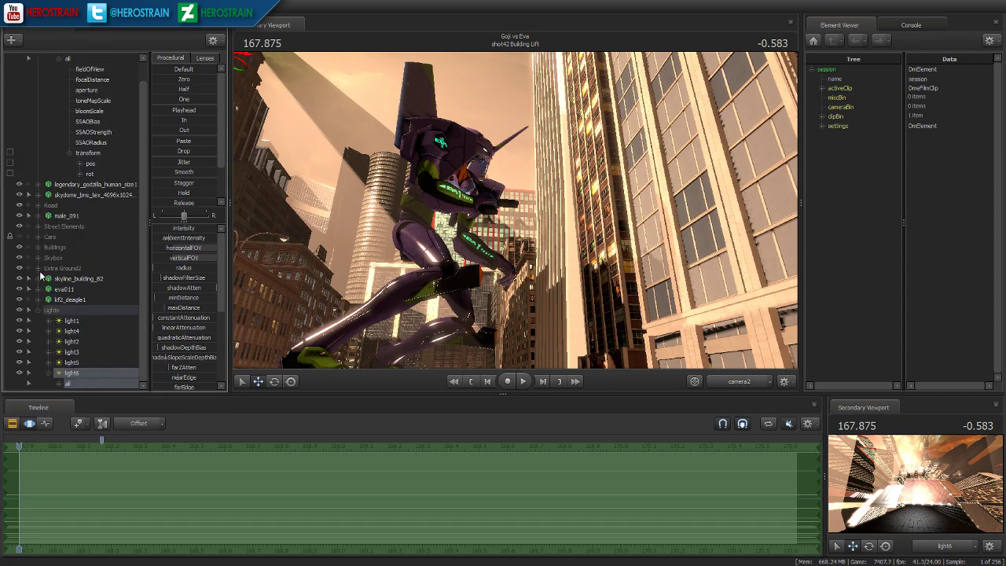
click(49, 373)
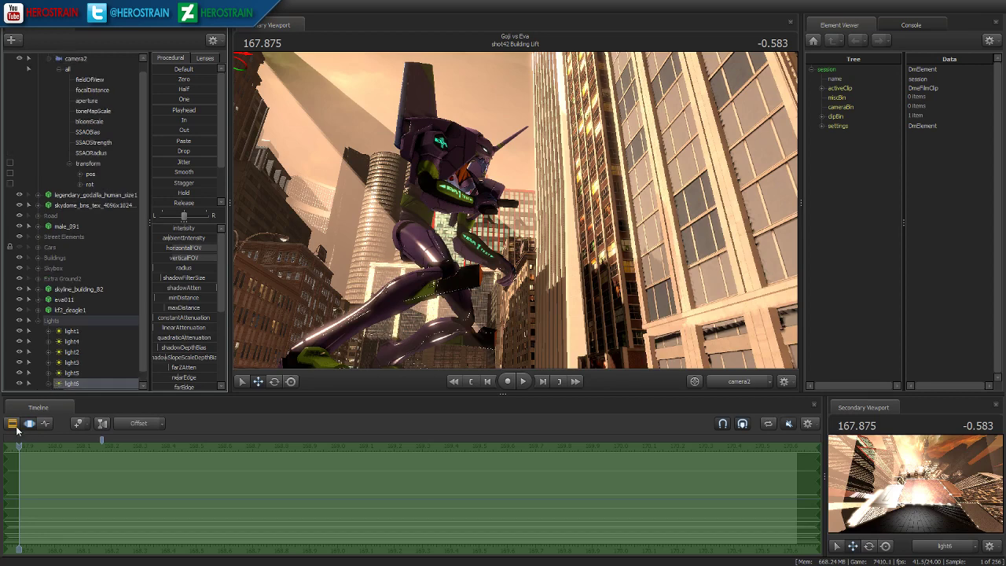
click(49, 383)
click(59, 383)
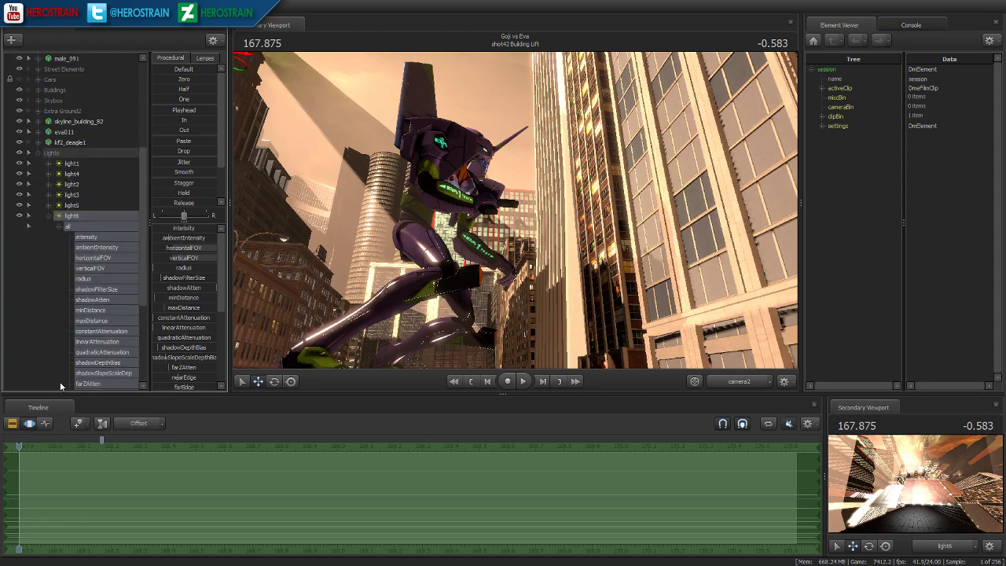
click(58, 226)
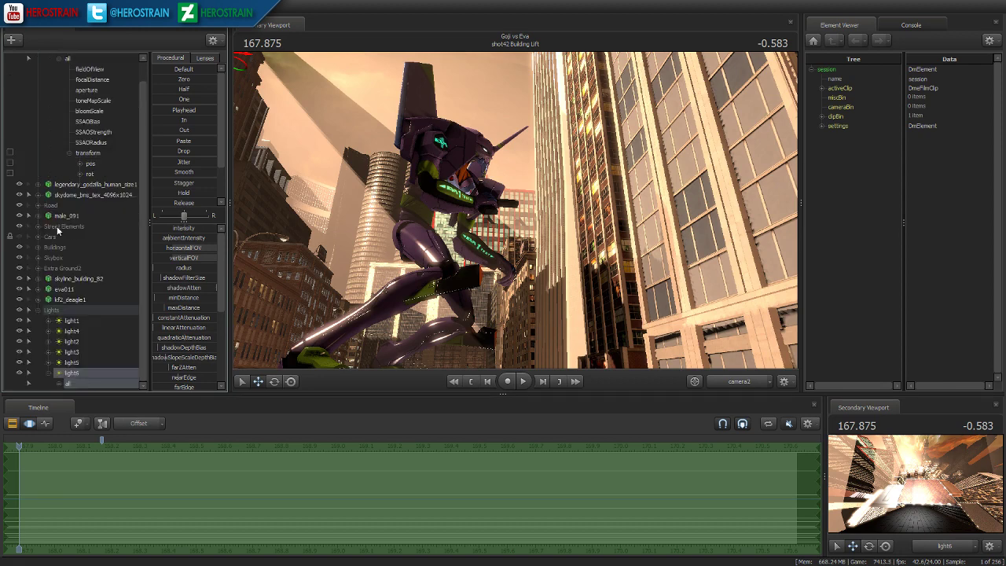
click(49, 373)
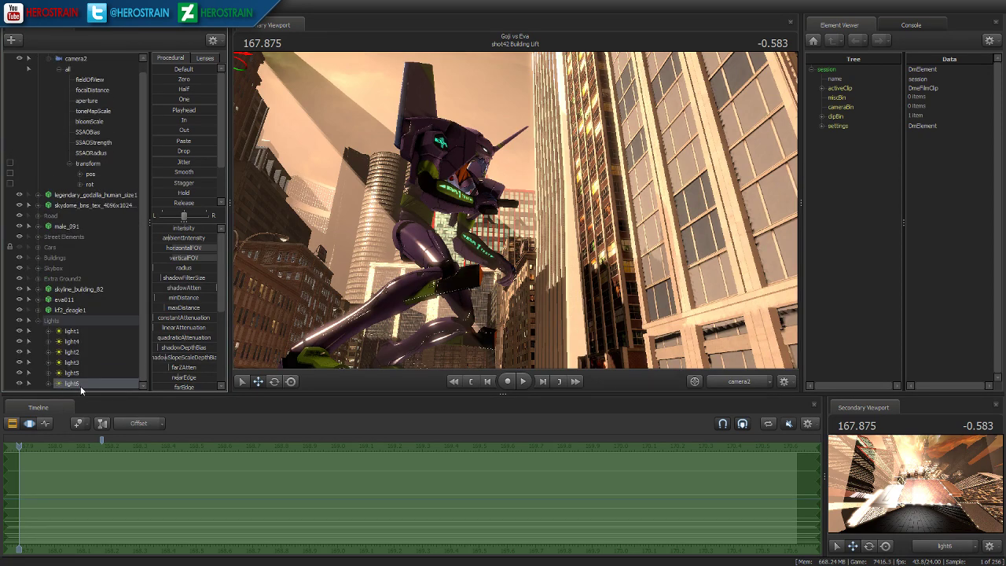
- Hide light1 and light4, and raise light6's farZAtten and maxDistance to extend its reach
click(19, 332)
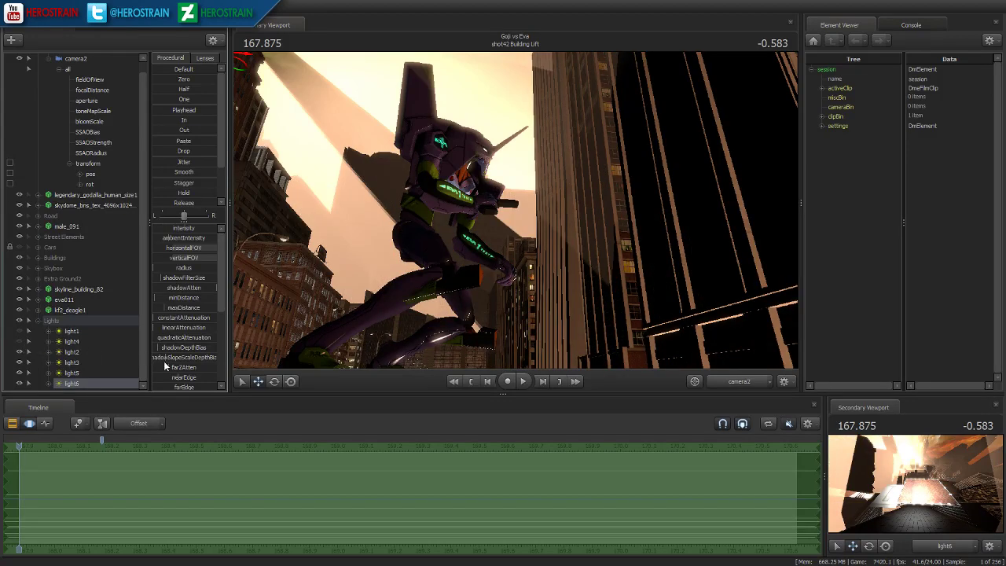
drag(164, 364, 474, 326)
drag(177, 306, 228, 308)
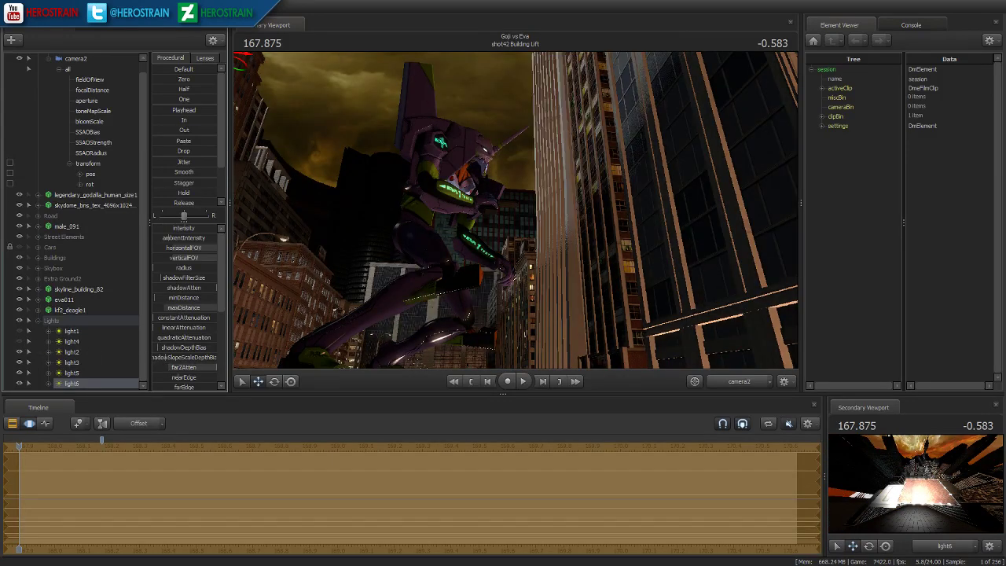
- Edit the min/max/default ranges of light6's farZAtten and maxDistance, entering 5000 as the distance maximum
right_click(209, 368)
click(233, 382)
click(492, 277)
click(471, 306)
right_click(177, 314)
click(214, 322)
click(483, 276)
text(5000.000)
key(Return)
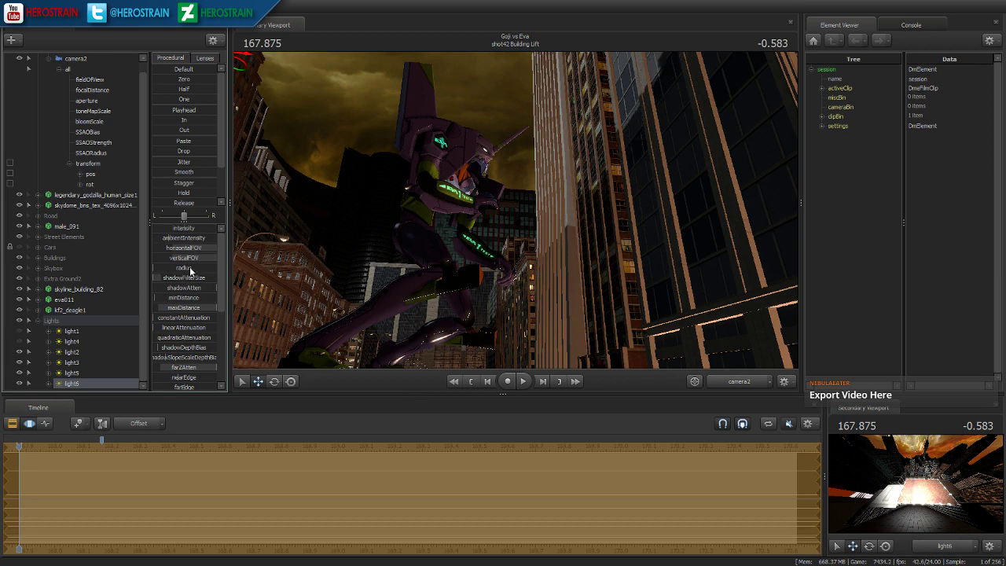
- Lower light6's color_green and color_blue for a warmer tint, and show light1 and light4 again to check the combined lighting
scroll(178, 335, down, 3)
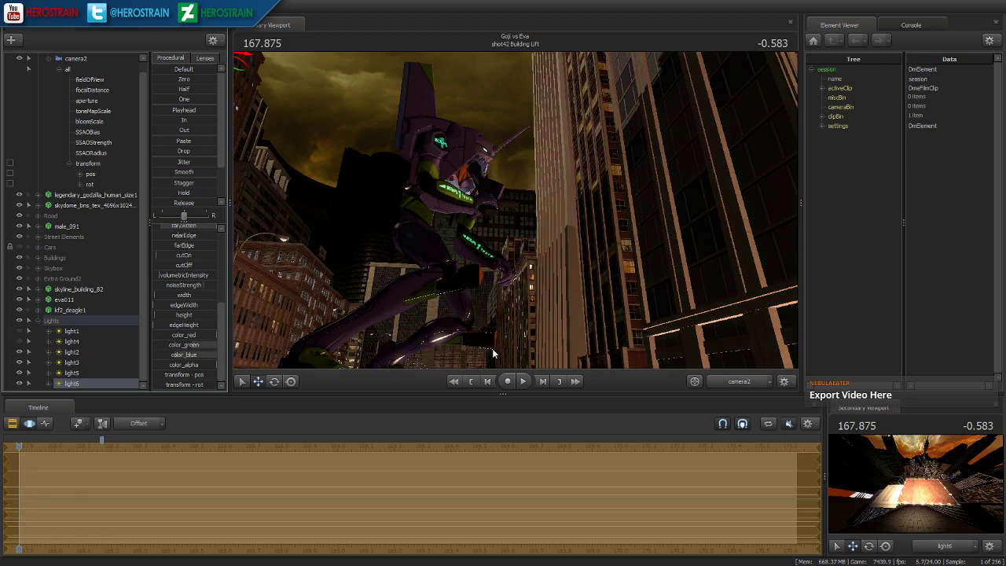
click(19, 331)
click(19, 341)
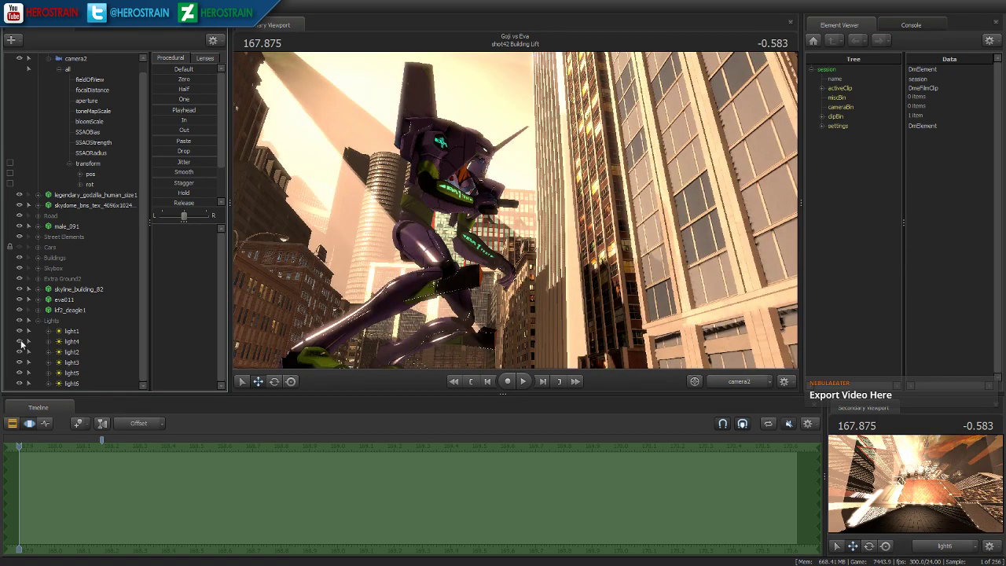
- Enable volumetrics for light6
click(72, 362)
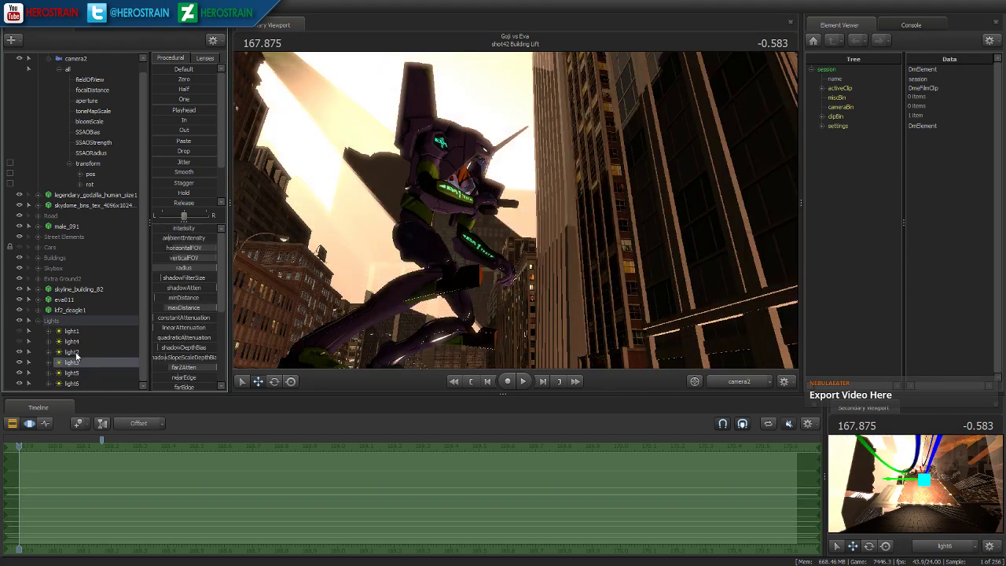
click(71, 384)
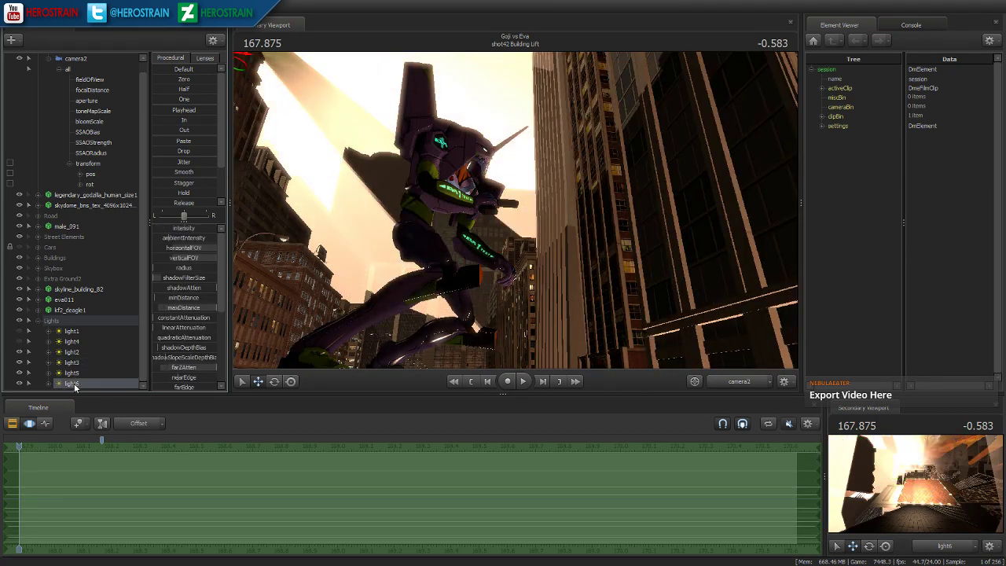
right_click(85, 382)
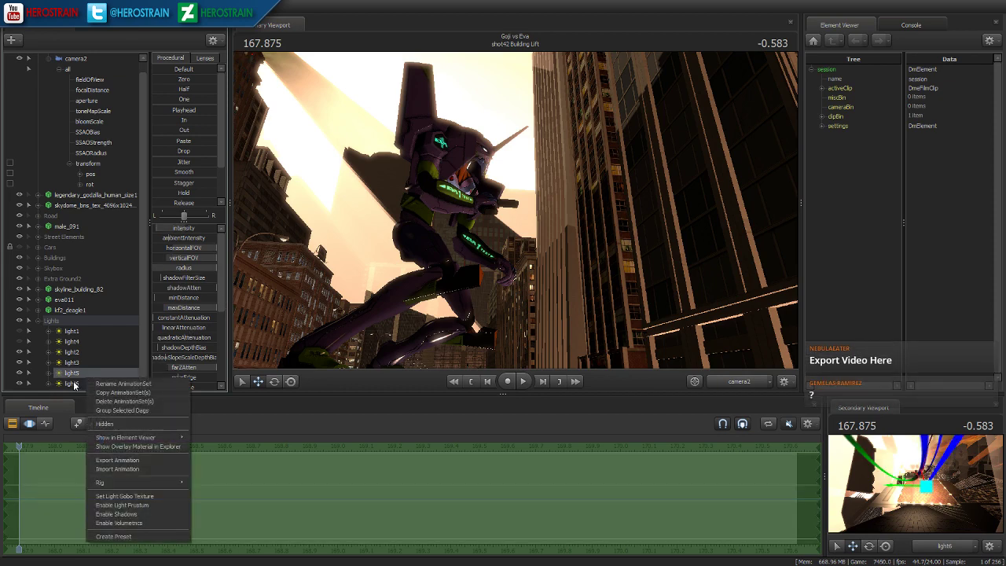
click(110, 527)
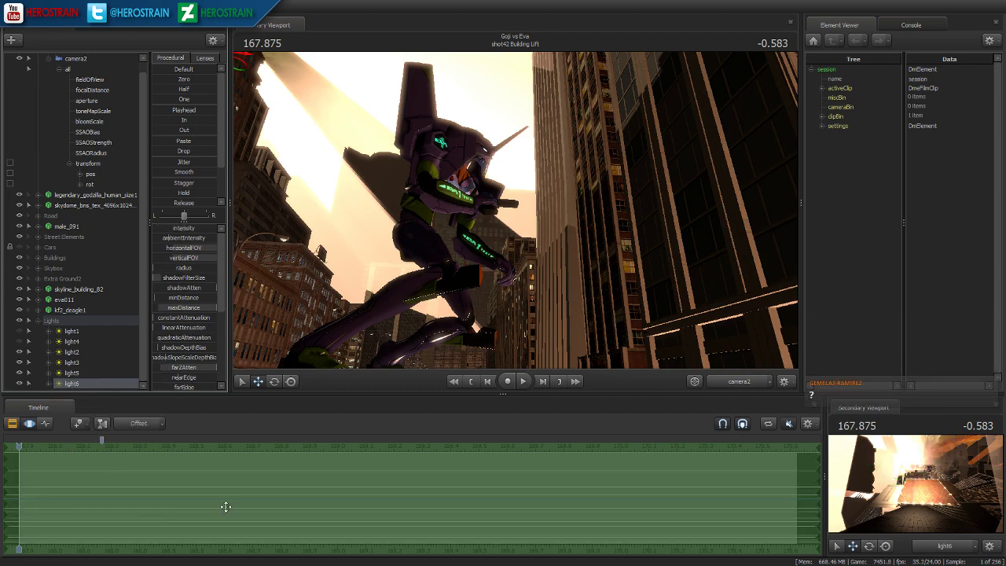
- Advance four frames, view light6 through the work camera and lower its intensity
click(542, 381)
click(542, 381)
click(542, 382)
click(542, 381)
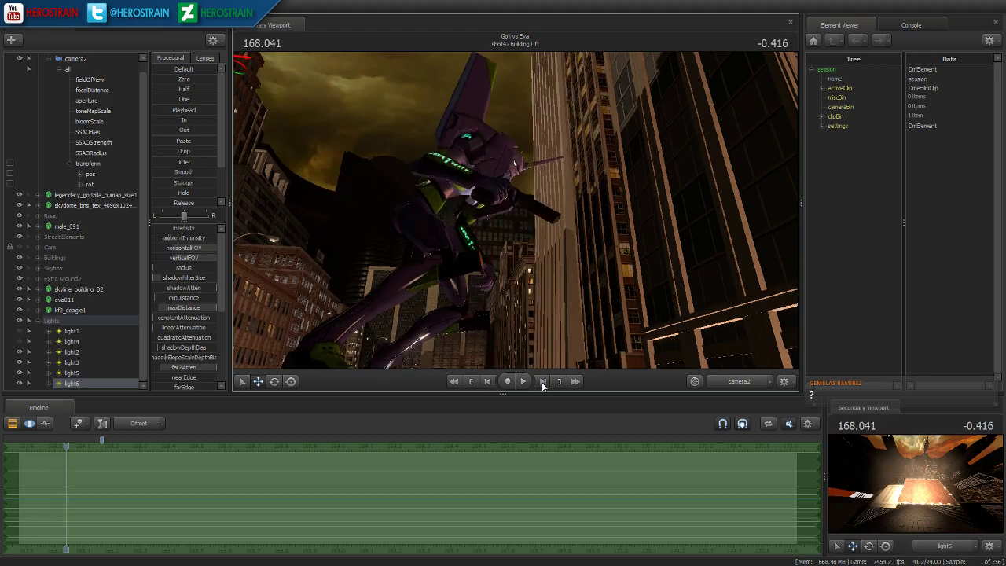
ctrl+click(735, 382)
drag(503, 236, 503, 259)
drag(516, 210, 448, 181)
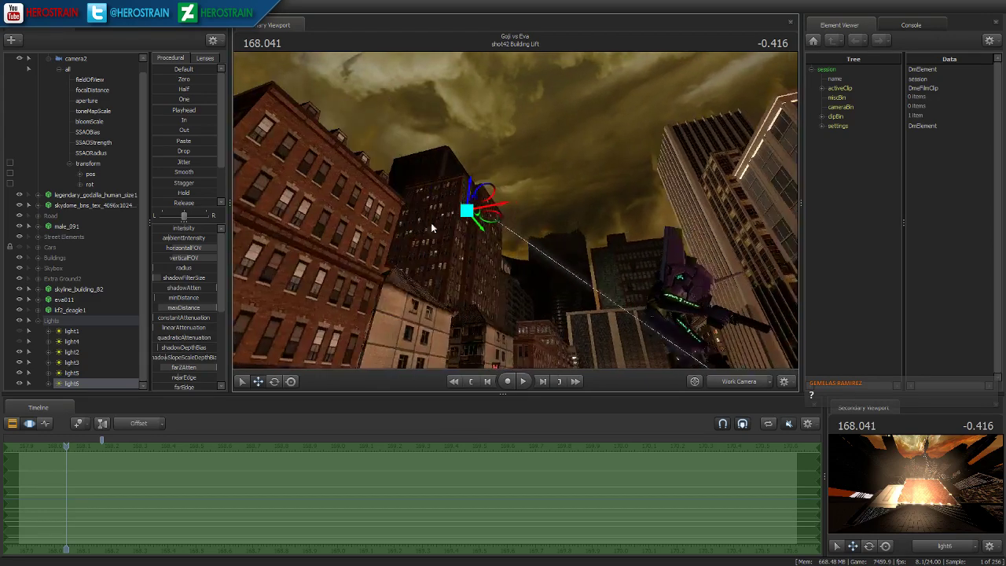
drag(190, 230, 173, 229)
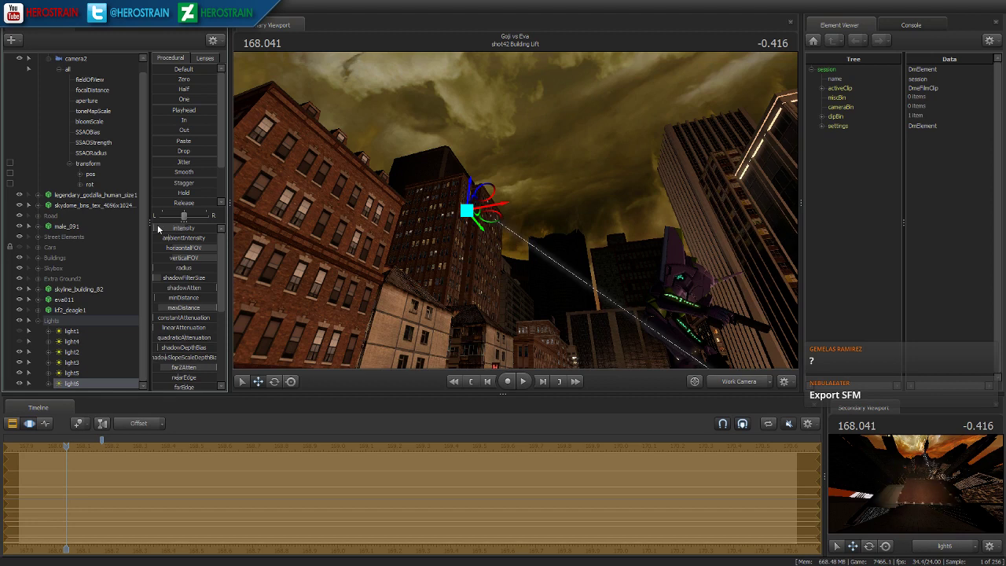
- Adjust light6's noiseStrength and raise its volumetricIntensity to the top of its range
scroll(173, 328, down, 2)
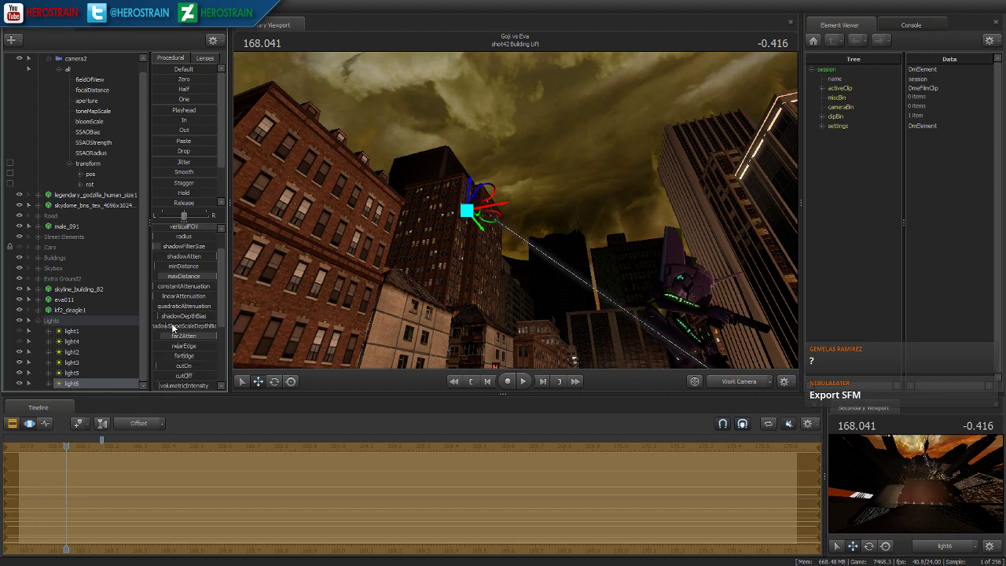
scroll(174, 328, down, 2)
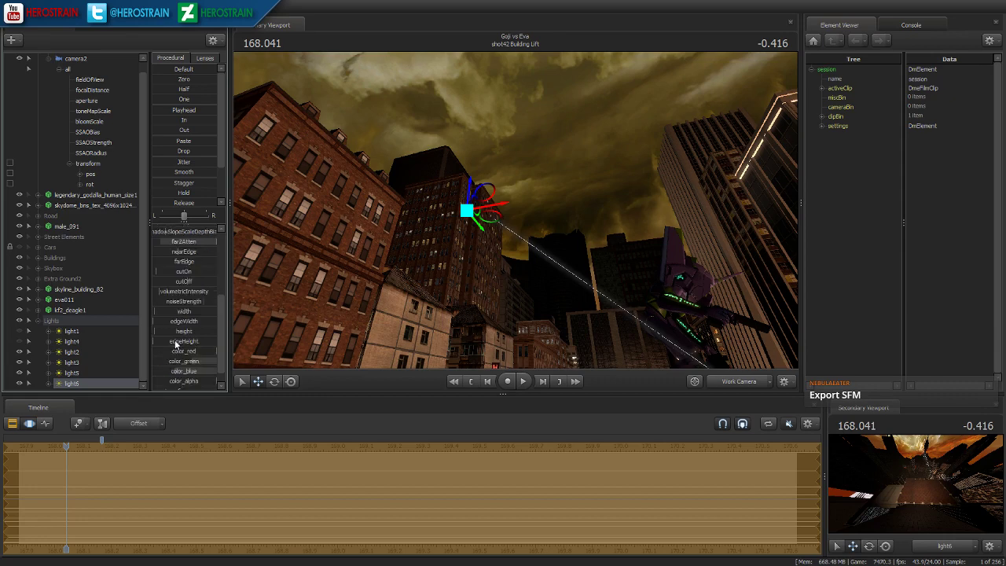
click(186, 303)
drag(153, 294, 217, 292)
drag(472, 228, 554, 245)
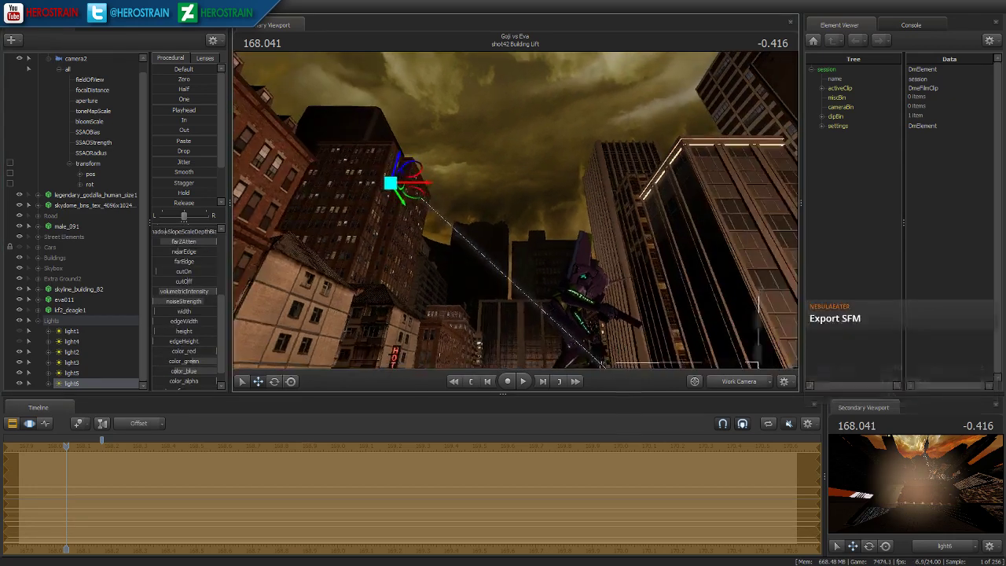
- Increase the maximum of light6's volumetricIntensity range and raise the volumetricIntensity further for a dense haze
right_click(197, 294)
click(224, 299)
click(484, 275)
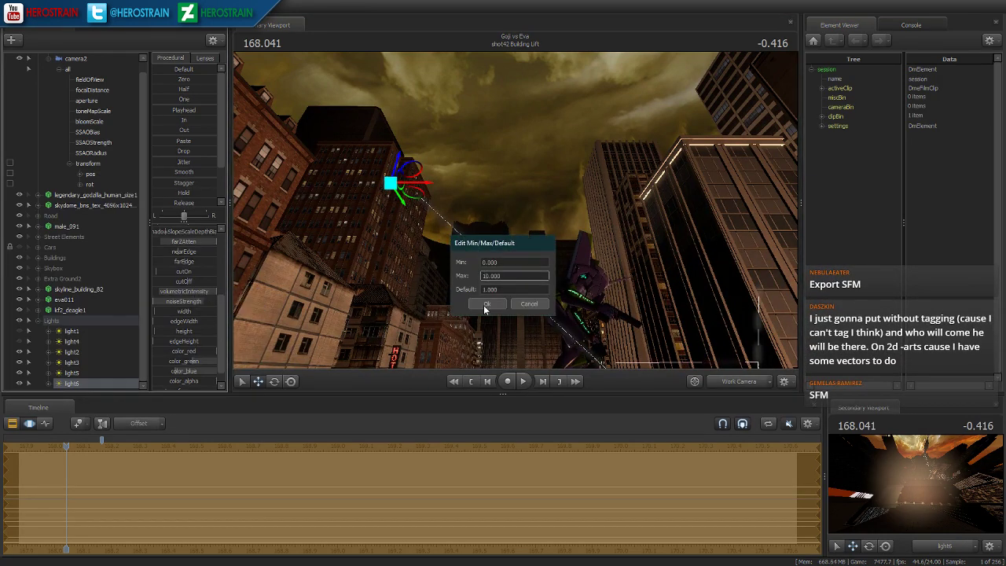
text(00)
click(485, 305)
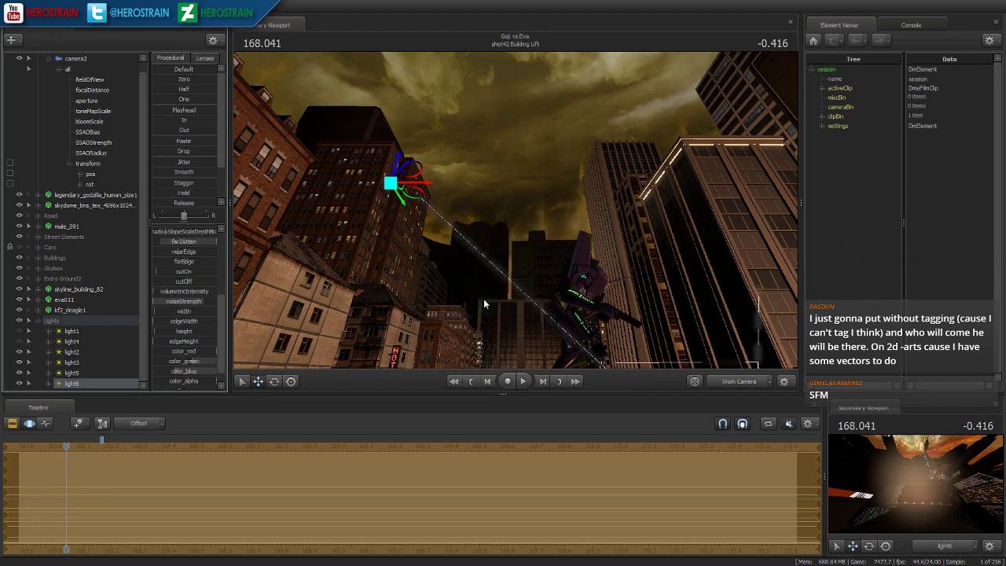
drag(155, 292, 525, 225)
- Reposition light6 among the buildings using the work camera, with its hazy beam crossing the street, and check the result through camera2
click(747, 385)
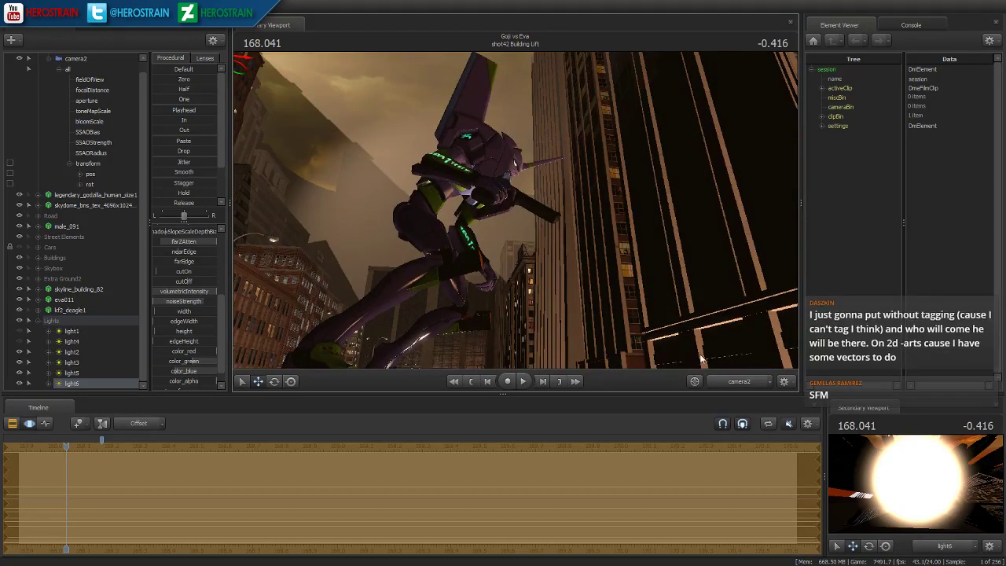
click(736, 387)
click(734, 384)
drag(493, 228, 516, 213)
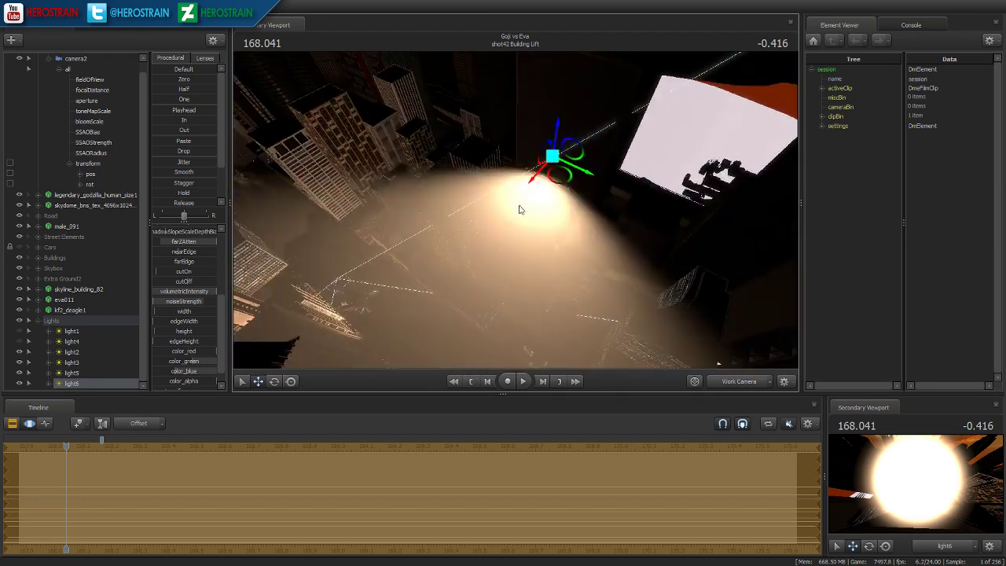
drag(562, 176, 544, 198)
drag(554, 157, 505, 166)
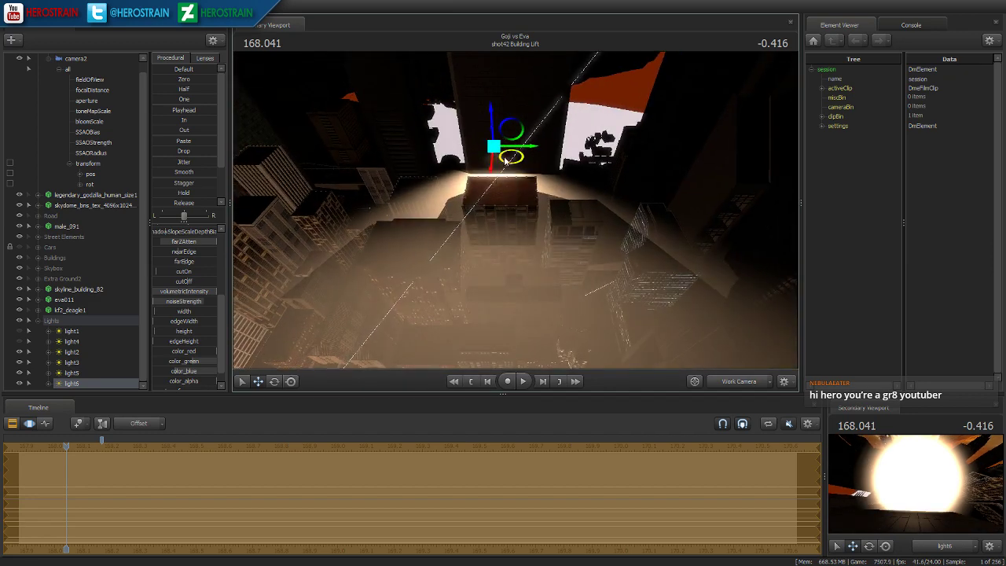
drag(508, 132, 454, 132)
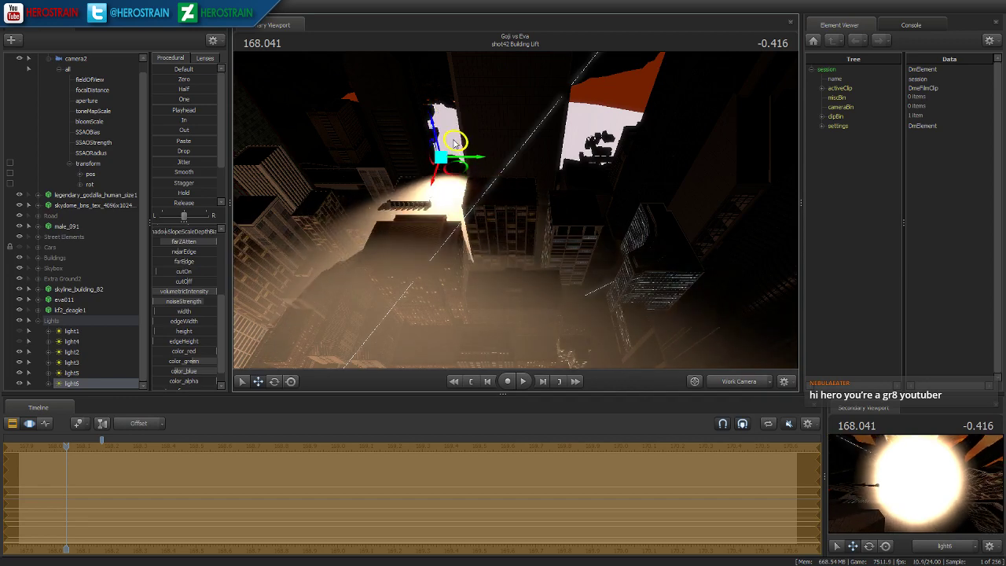
alt+drag(453, 134, 401, 99)
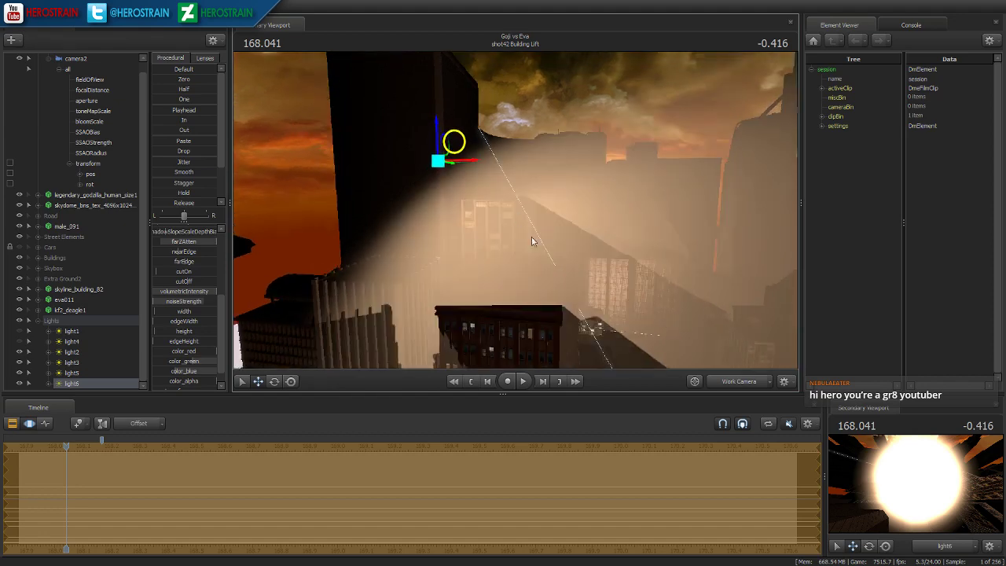
click(745, 382)
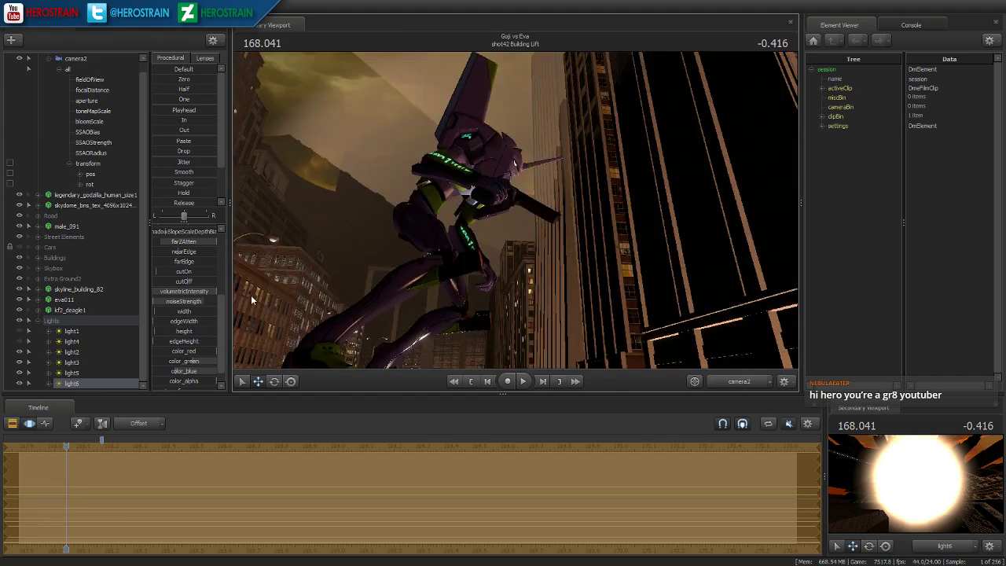
- Make light1 and light4 visible again and adjust light1's color_blue
click(14, 424)
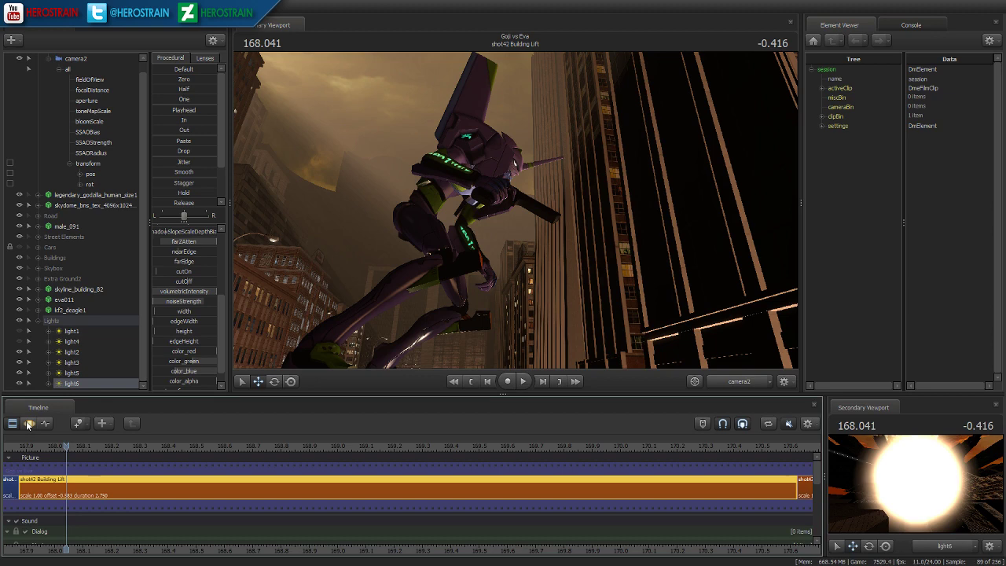
click(20, 331)
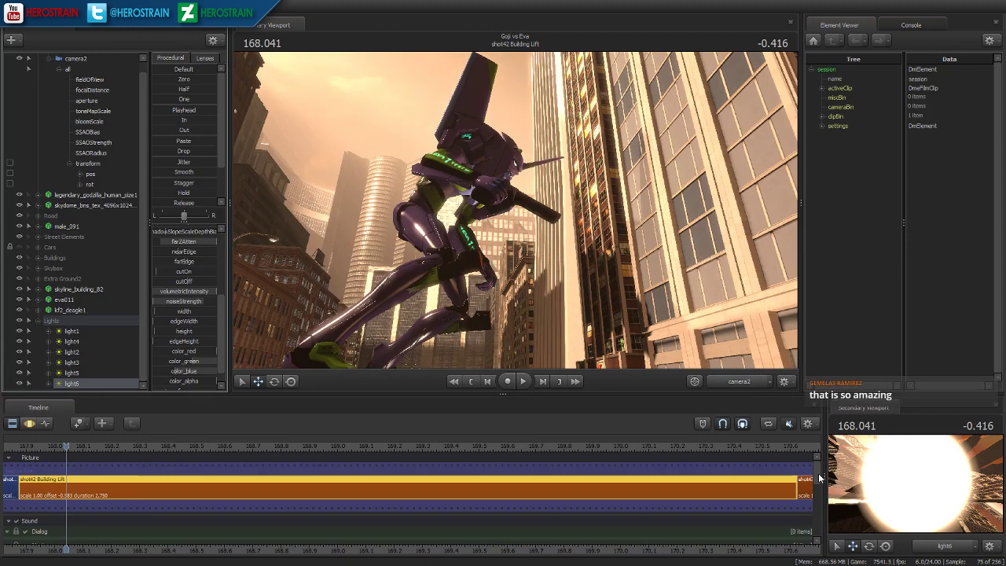
click(34, 424)
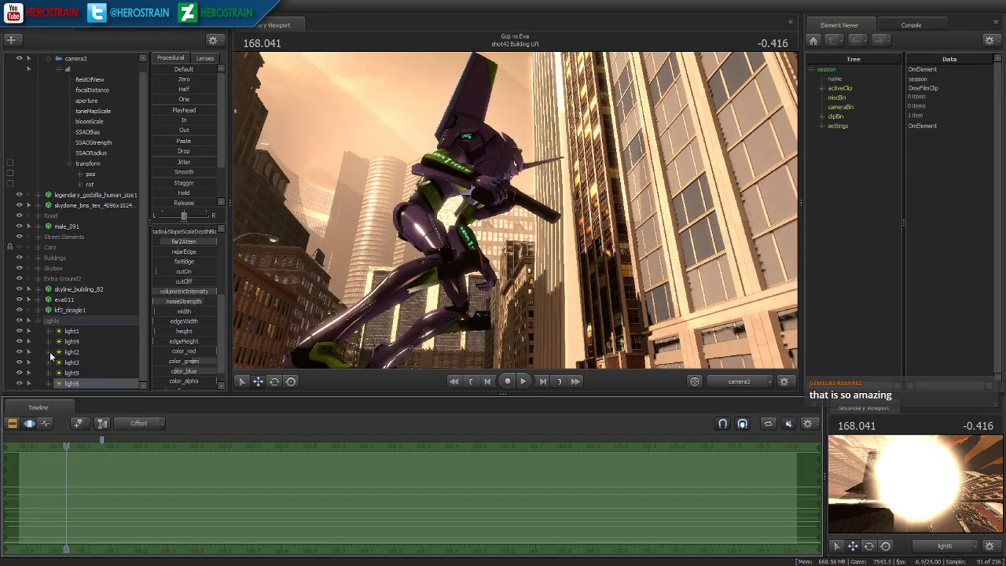
click(69, 334)
scroll(189, 346, down, 5)
click(180, 354)
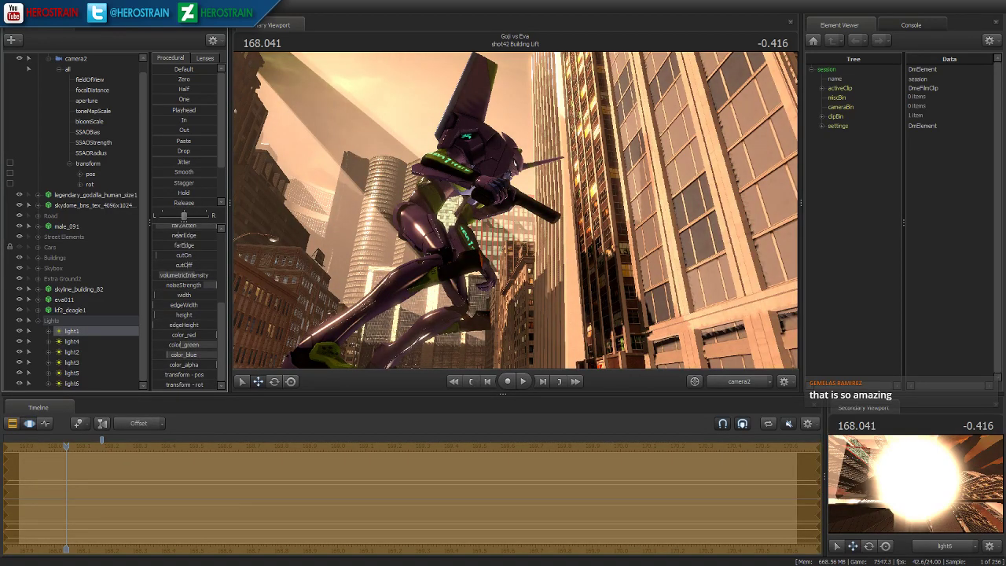
click(78, 341)
scroll(172, 366, up, 1)
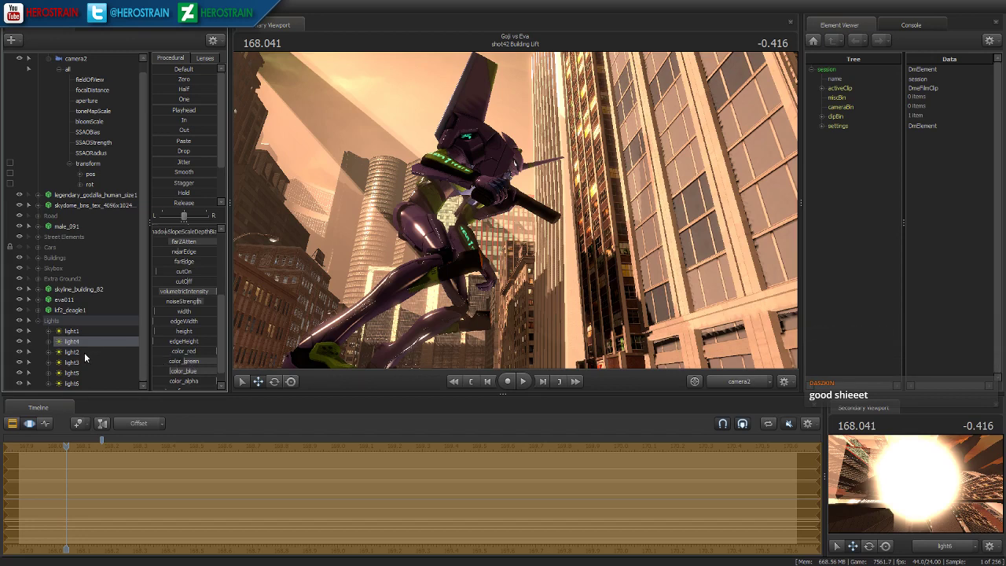
- Enable the Effects overlay track to add letterbox bars to the picture
click(12, 424)
middle_drag(204, 548, 437, 532)
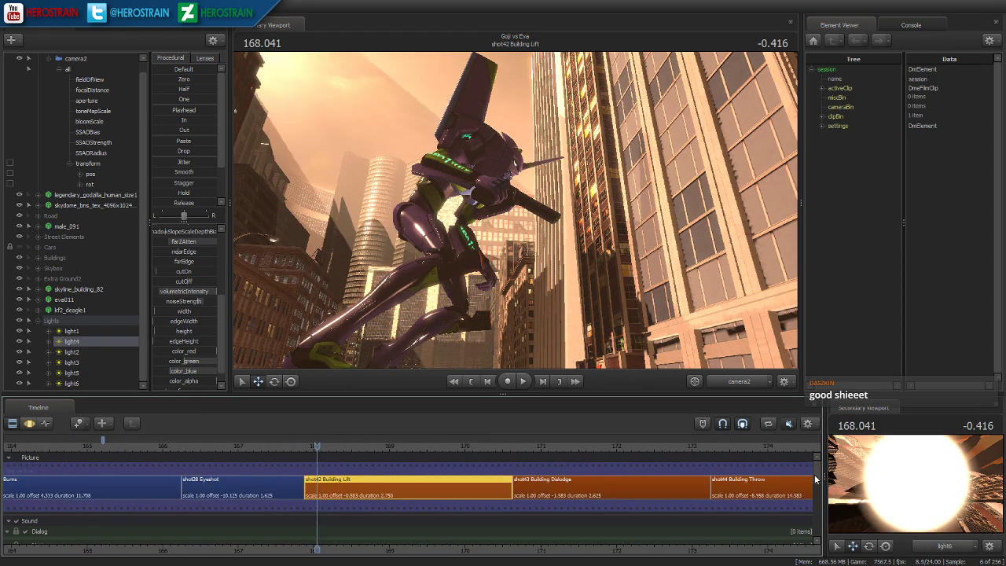
drag(814, 476, 813, 536)
click(25, 492)
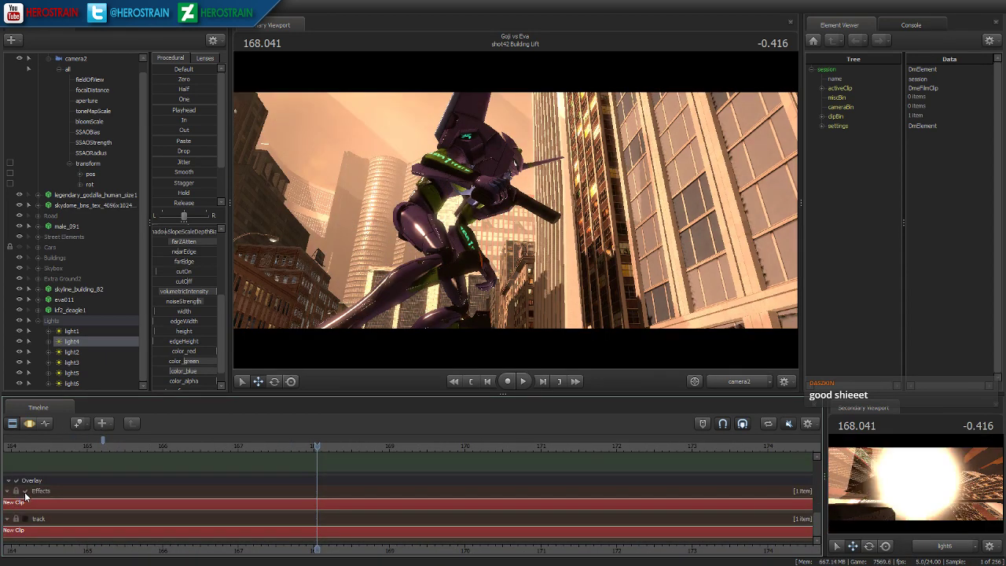
drag(816, 519, 815, 457)
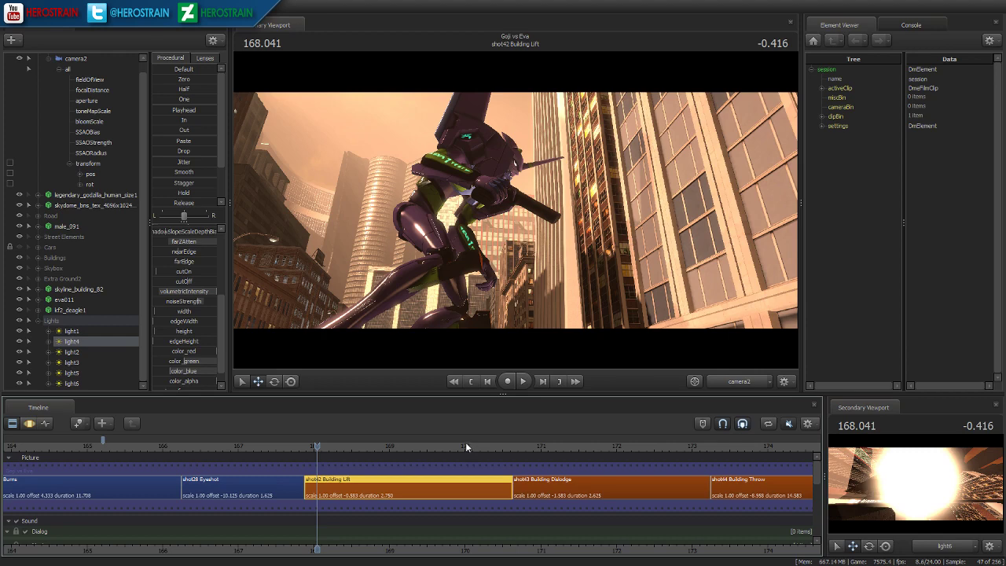
- Play back shot42 Building Lift and compare its lighting with shot10
click(524, 381)
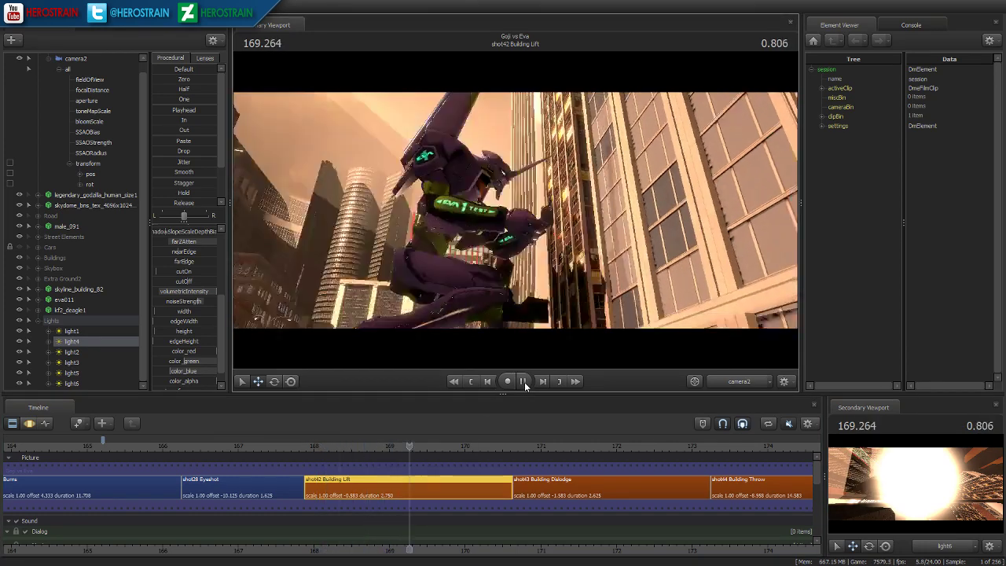
click(524, 382)
scroll(322, 496, down, 10)
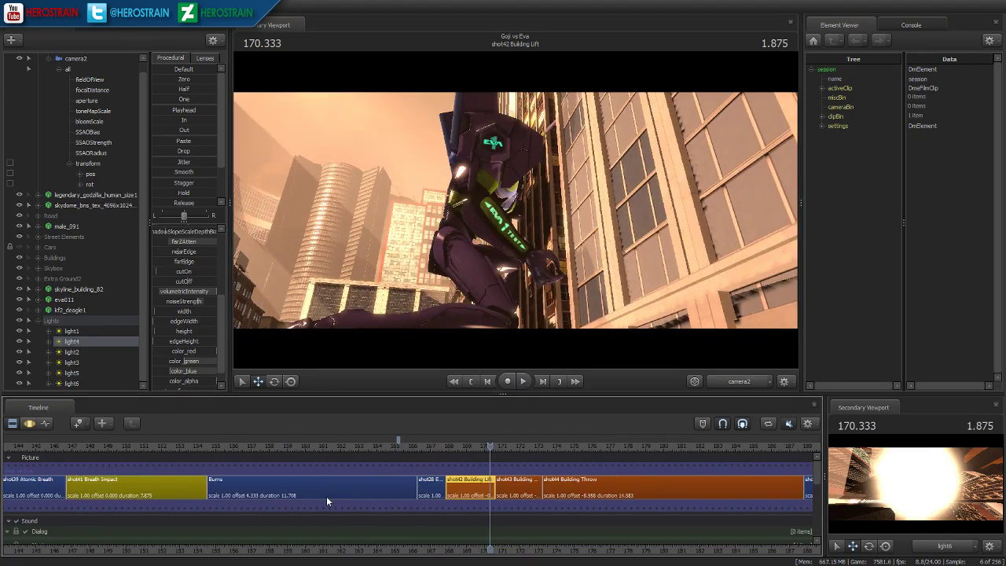
scroll(298, 503, down, 3)
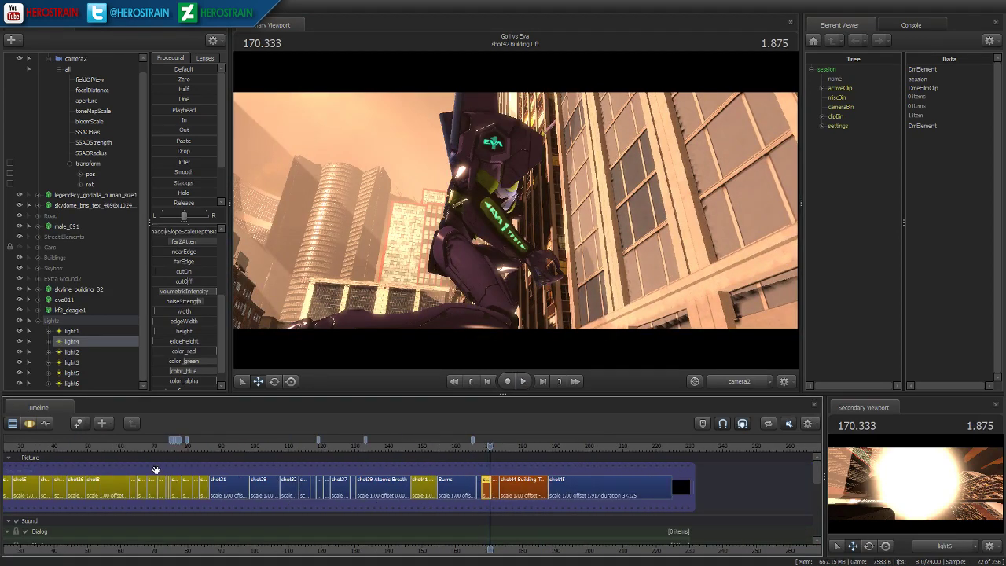
scroll(299, 480, up, 3)
scroll(117, 471, down, 3)
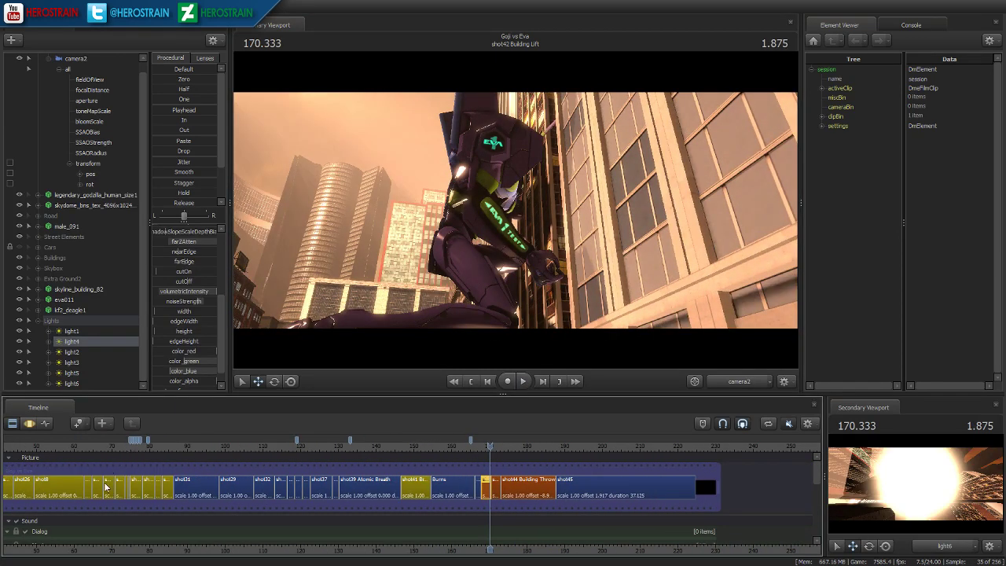
scroll(119, 488, down, 5)
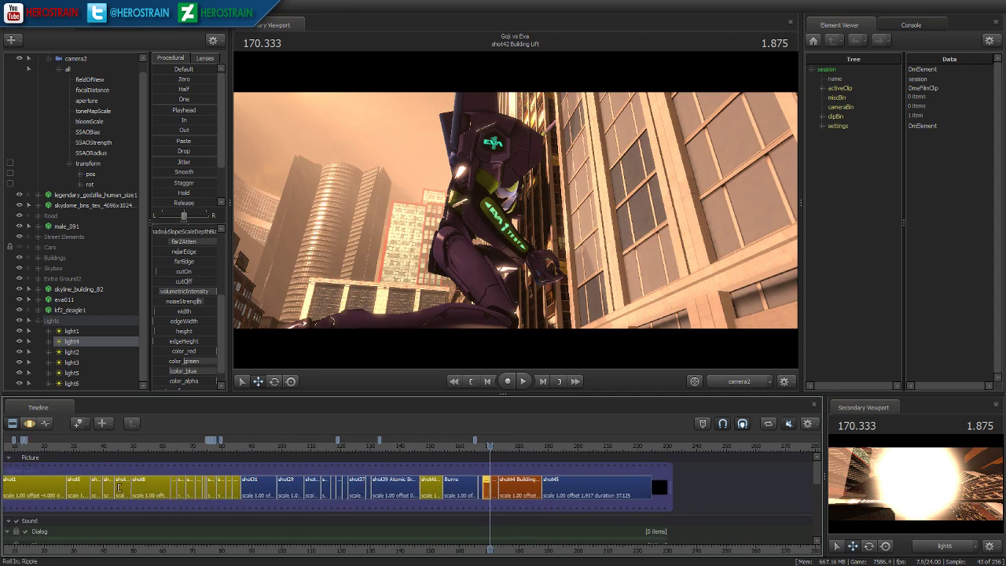
click(174, 450)
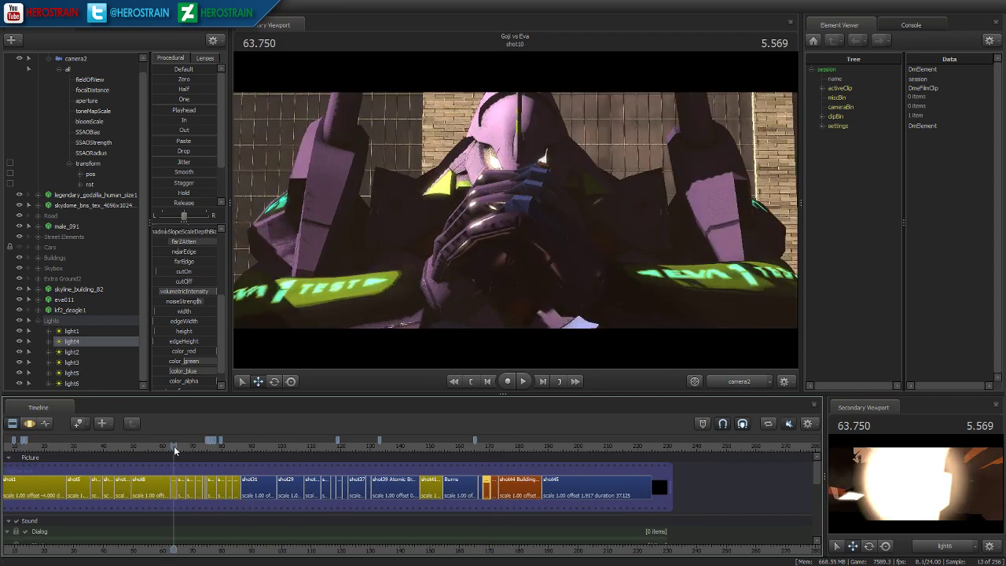
scroll(150, 487, up, 3)
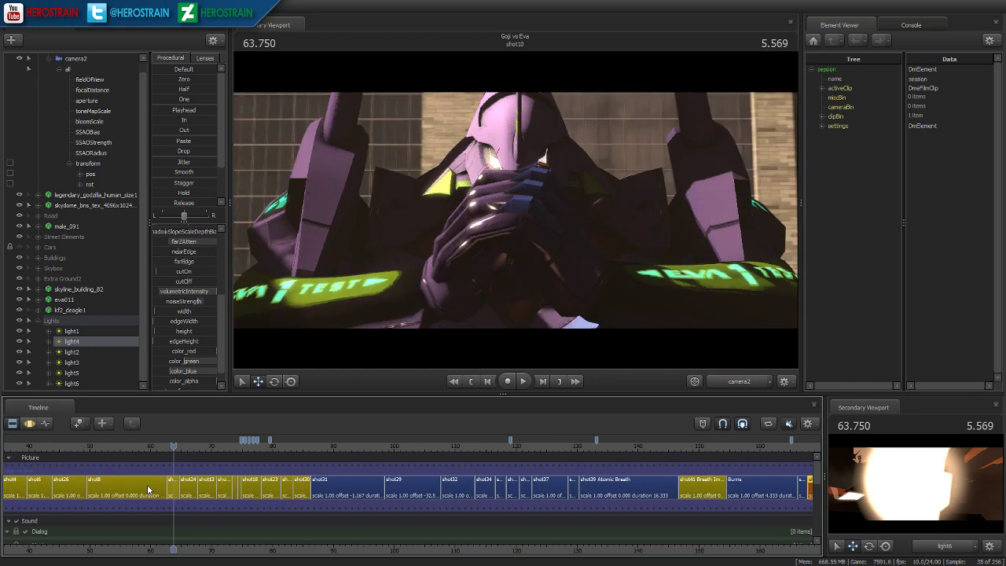
scroll(739, 467, down, 1)
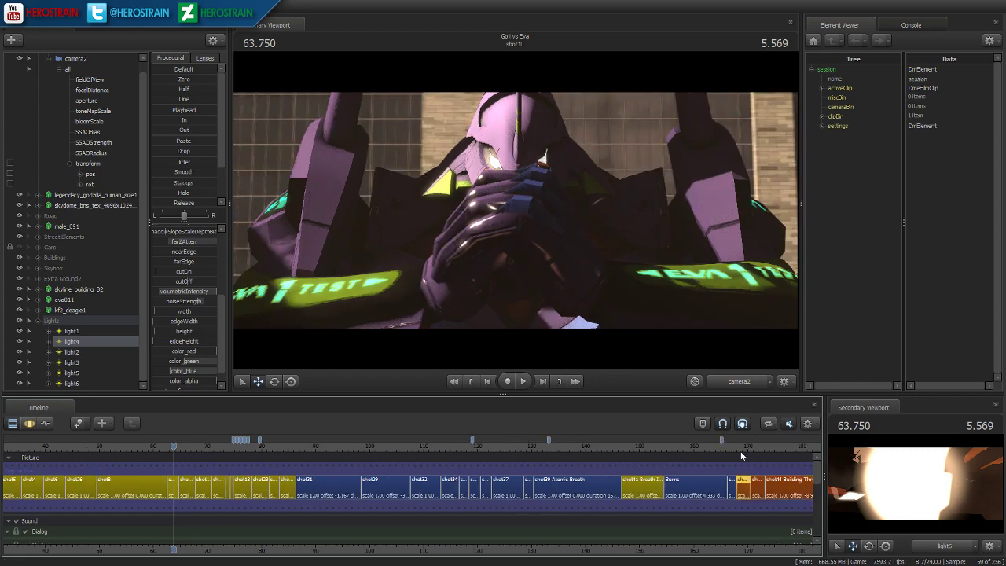
click(738, 444)
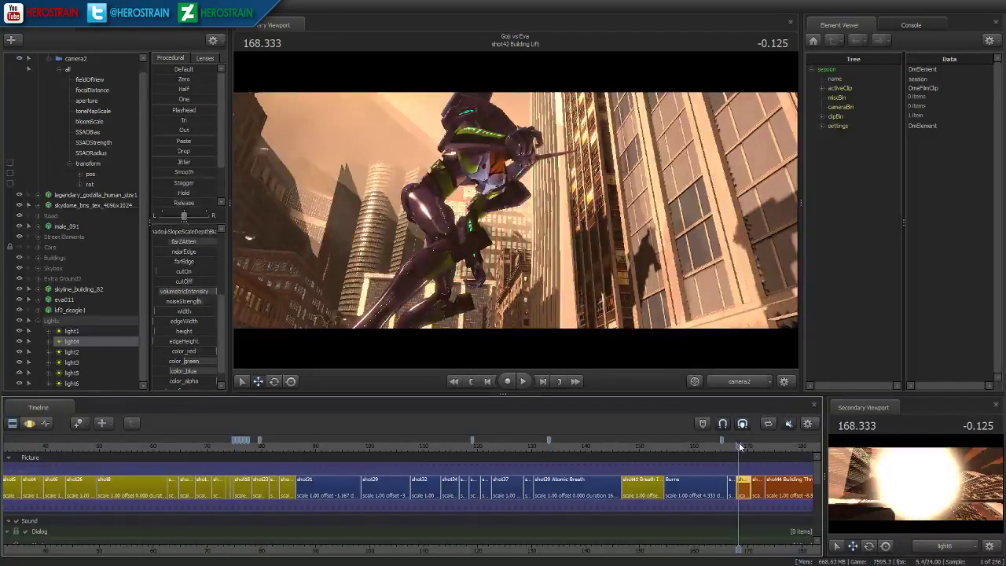
- Compare the lighting of shot14 with shot42 Building Lift and return to the shot42 clip
click(221, 445)
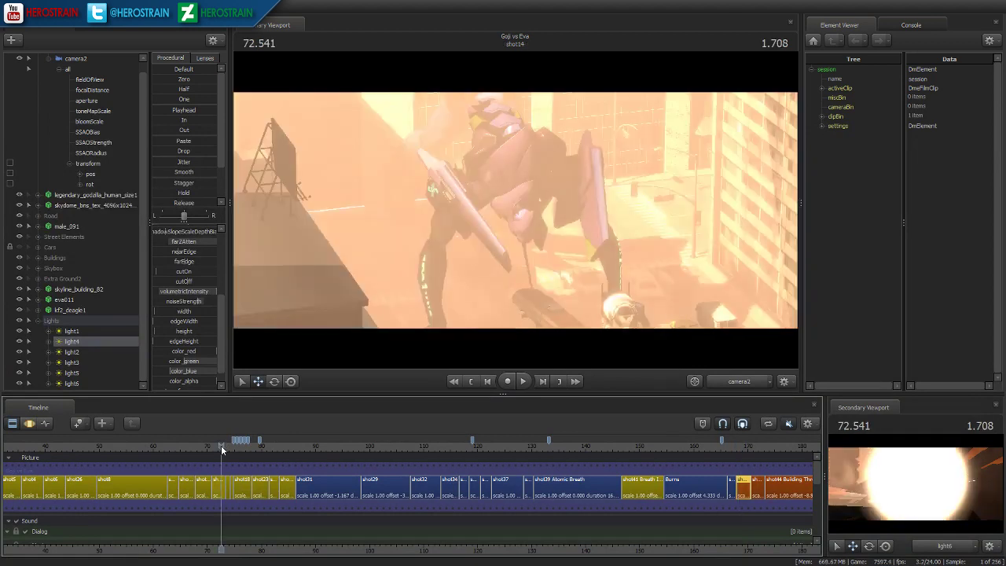
click(220, 491)
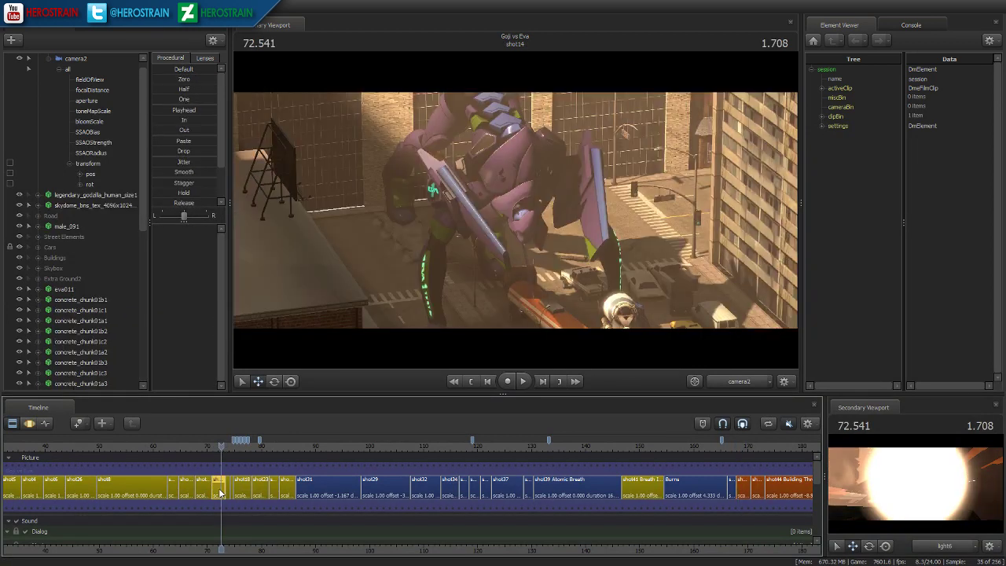
click(741, 449)
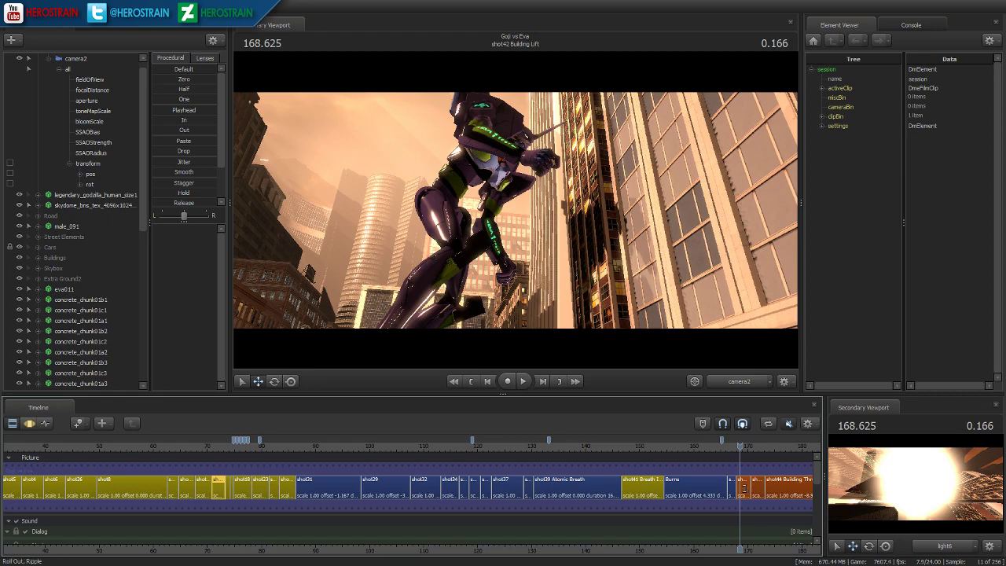
double_click(743, 489)
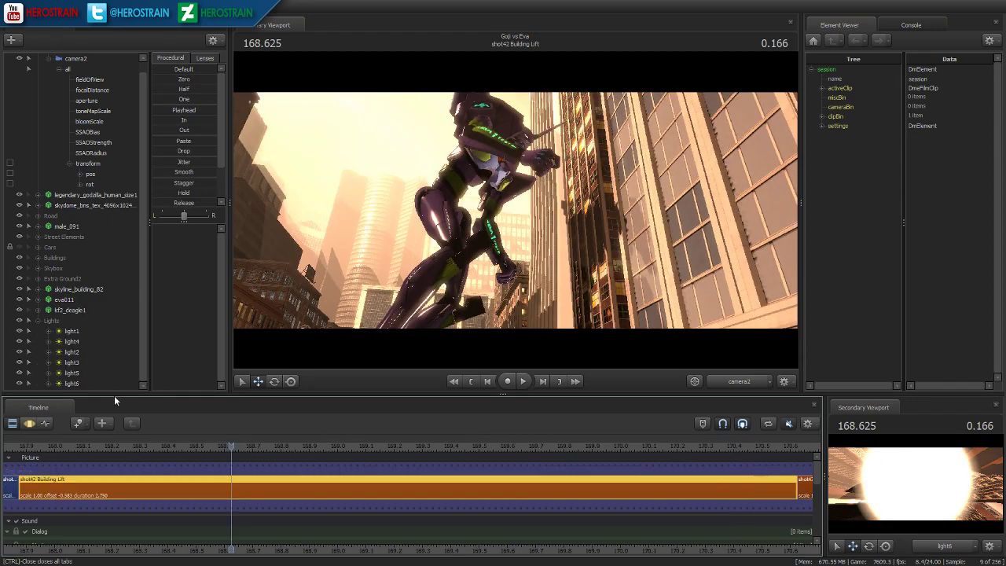
- Raise color_green and color_blue on both light1 and light4 for a less orange tint
click(74, 332)
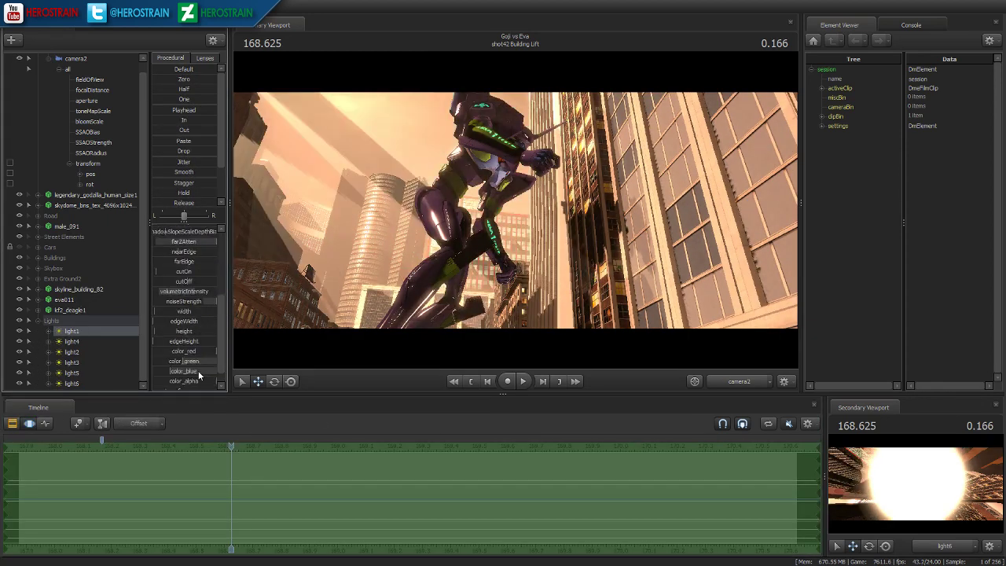
click(185, 370)
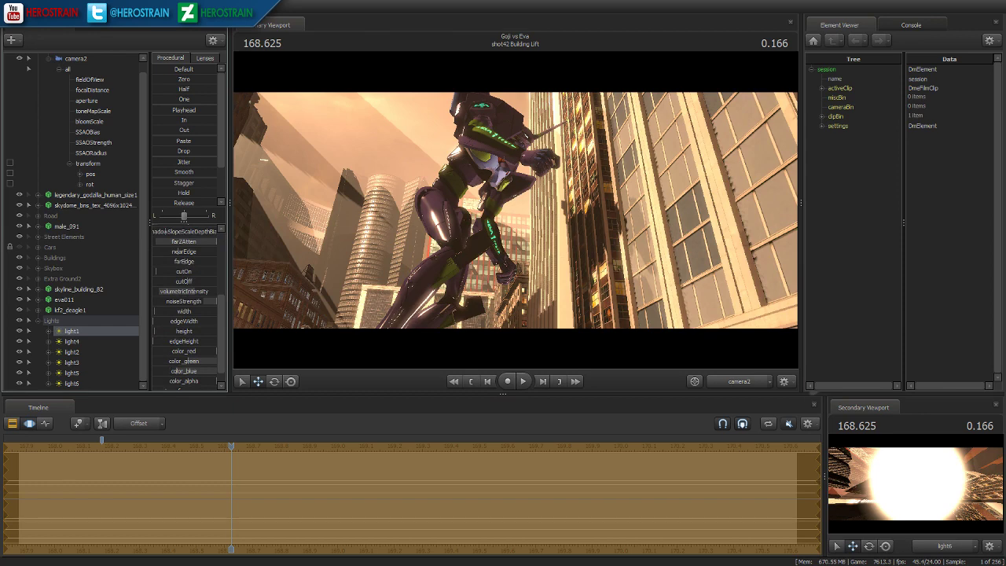
click(77, 342)
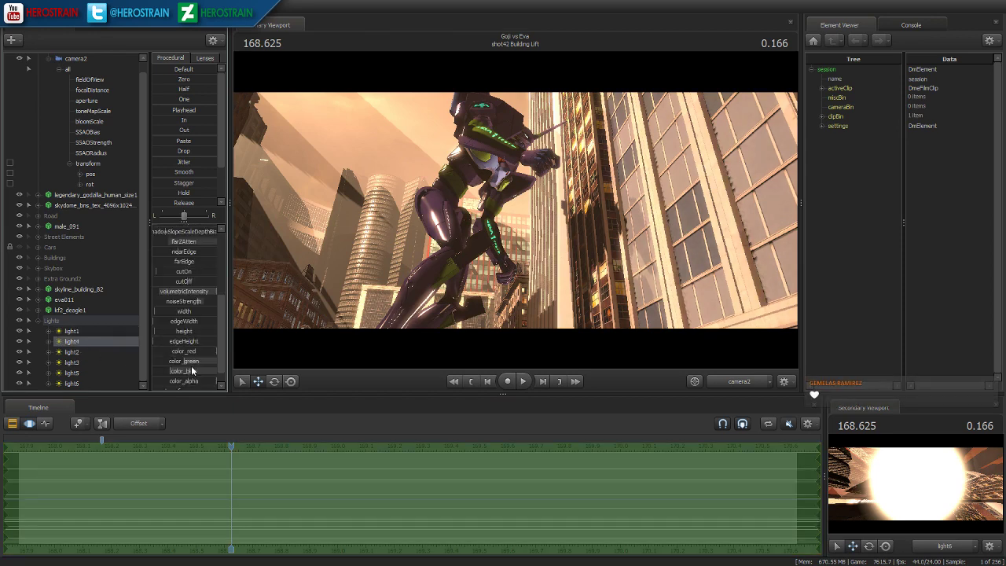
click(191, 371)
drag(172, 371, 178, 371)
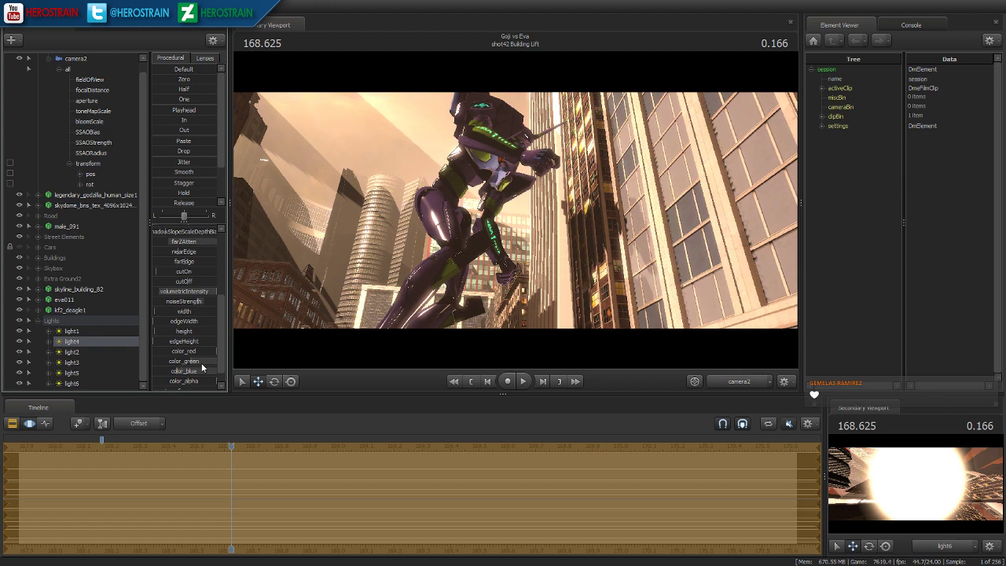
click(69, 331)
scroll(183, 381, down, 5)
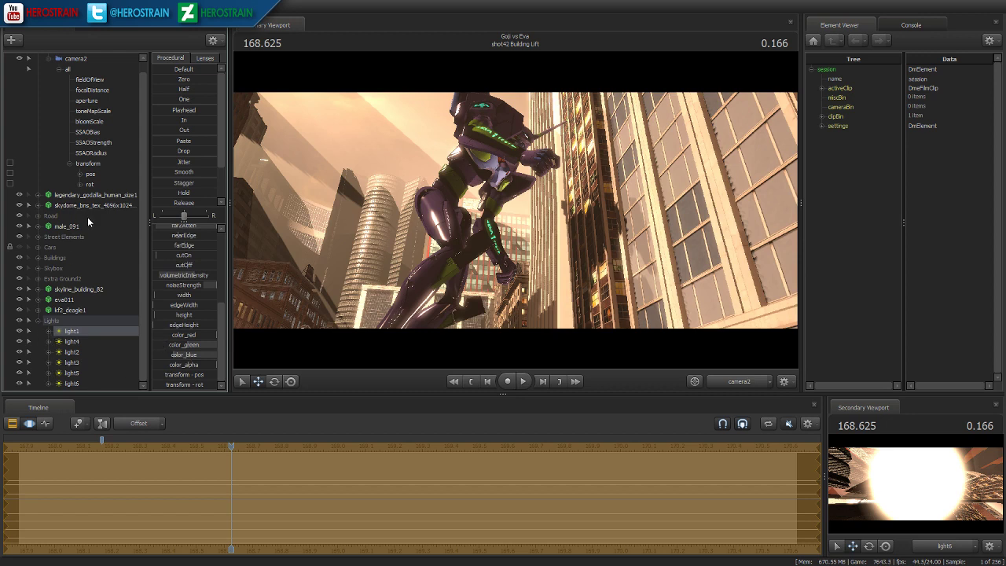
- Show the eva011 game model in the Element Viewer, add override materials to it and expand its materials list
right_click(61, 301)
click(151, 364)
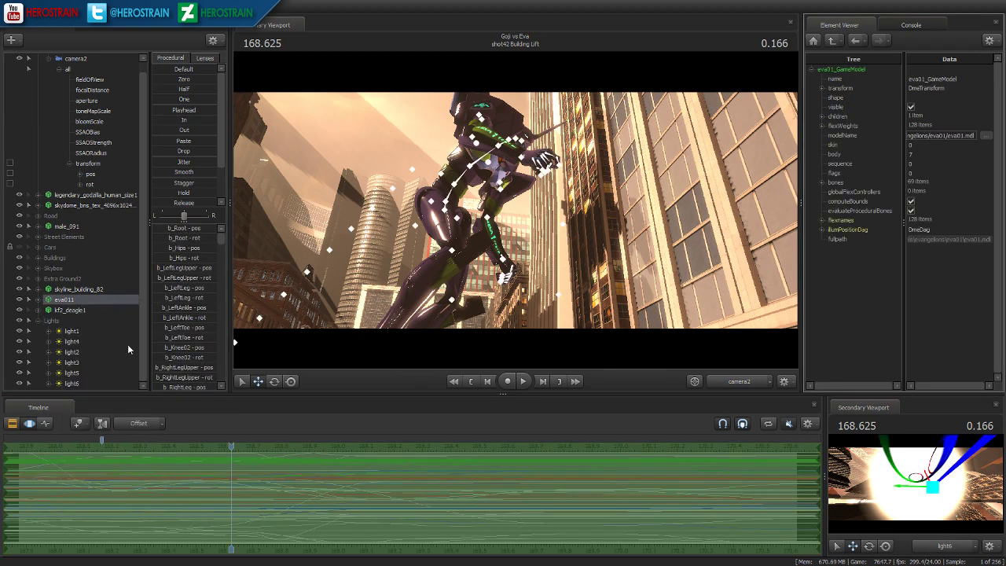
right_click(84, 301)
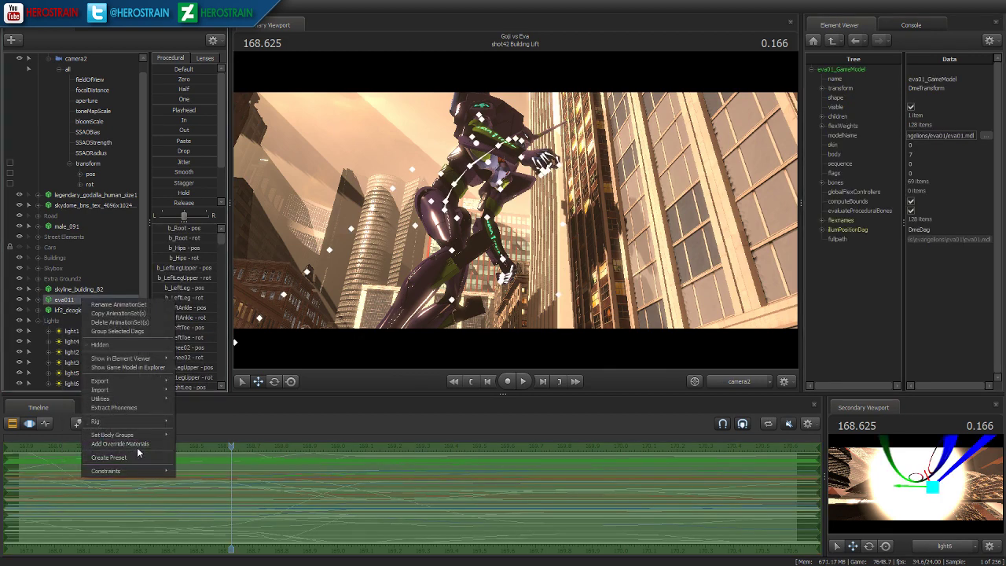
click(125, 444)
click(821, 249)
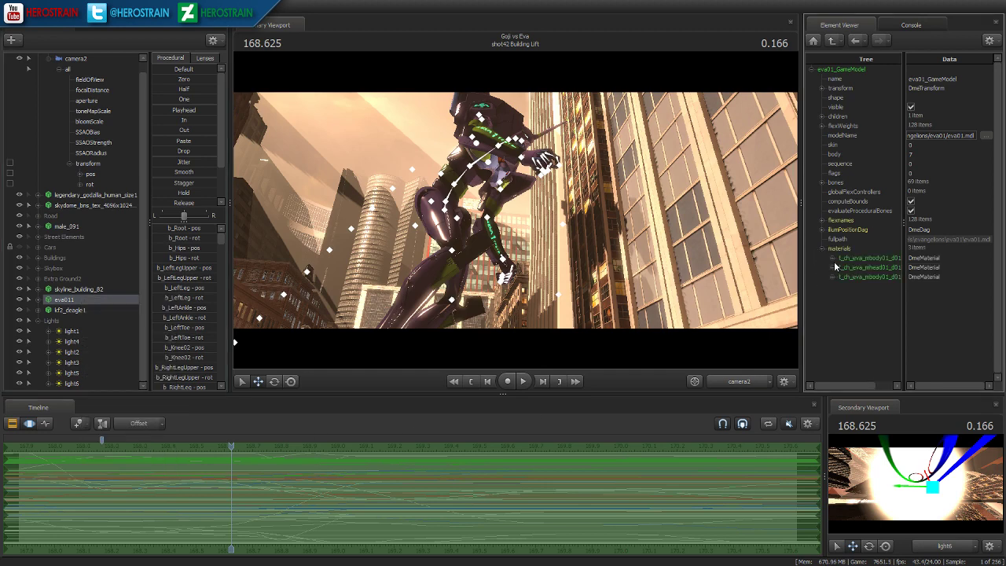
- Add a float attribute named $phongboost to the first Eva body material, t_ch_eva_mbody01_d01_v01
mouse_move(845, 386)
mouse_down()
mouse_move(881, 387)
mouse_move(854, 387)
mouse_up()
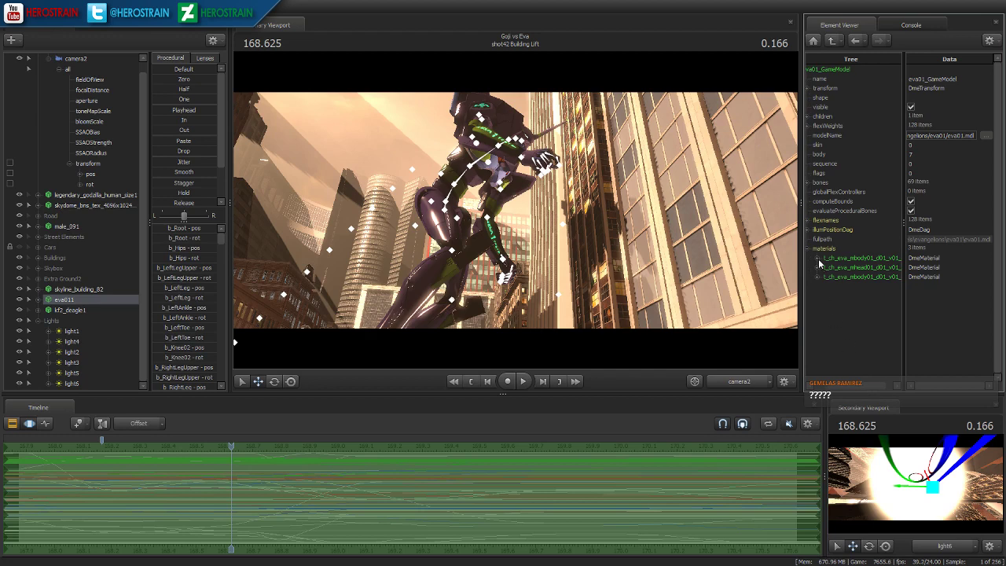
double_click(852, 260)
right_click(851, 260)
mouse_move(869, 337)
click(794, 337)
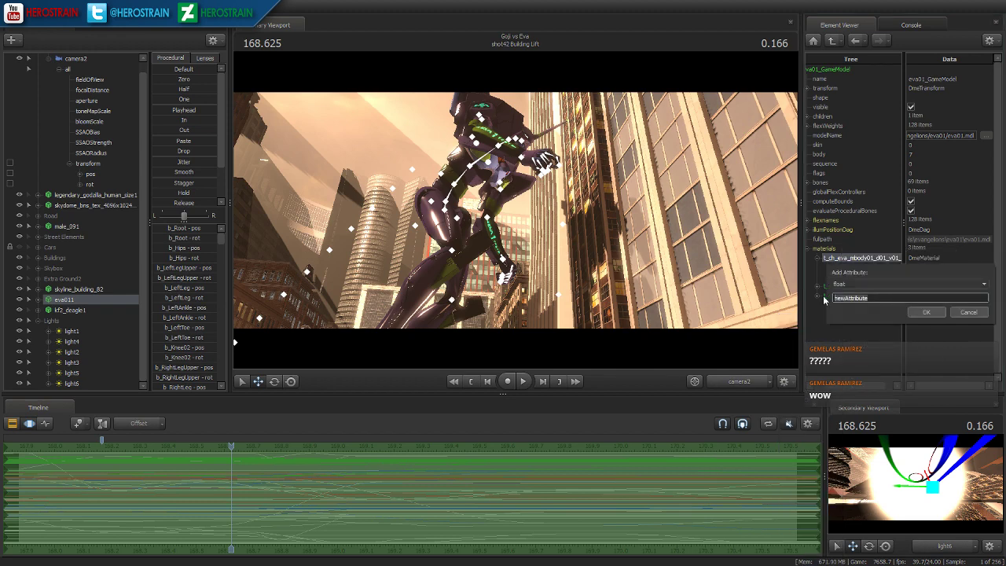
text(st)
key(Return)
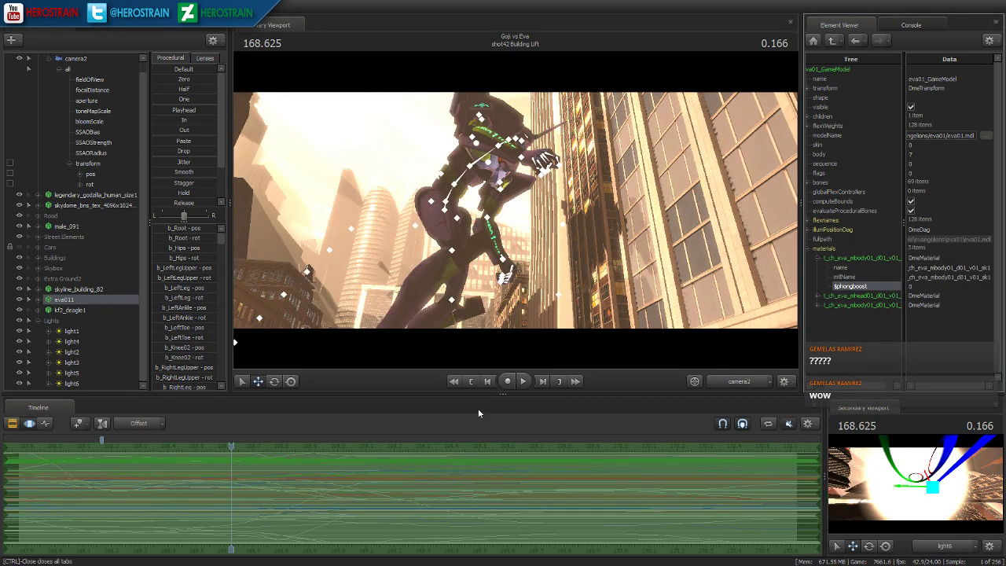
- Set the Eva body material's $phongboost to 0.2
click(543, 382)
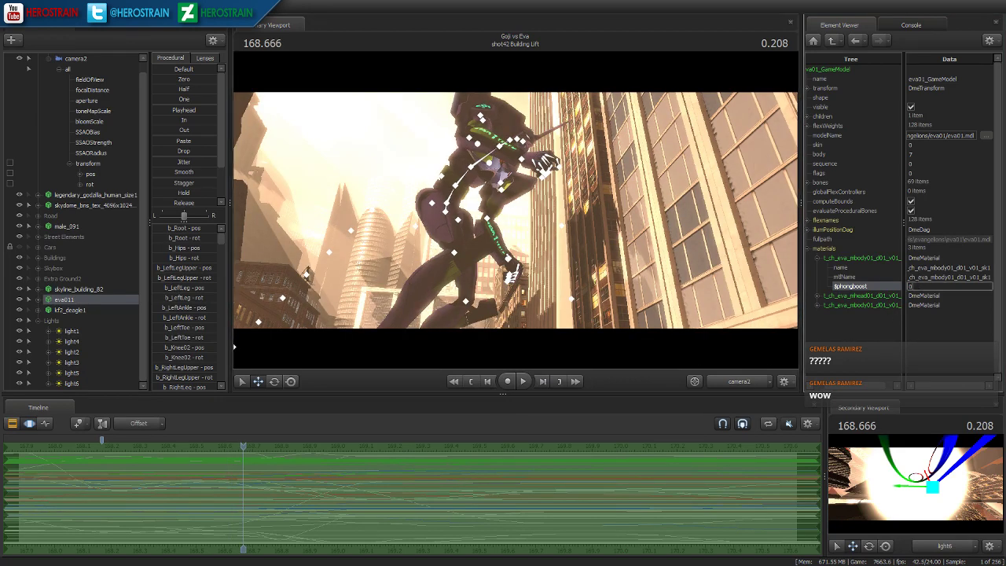
key(Return)
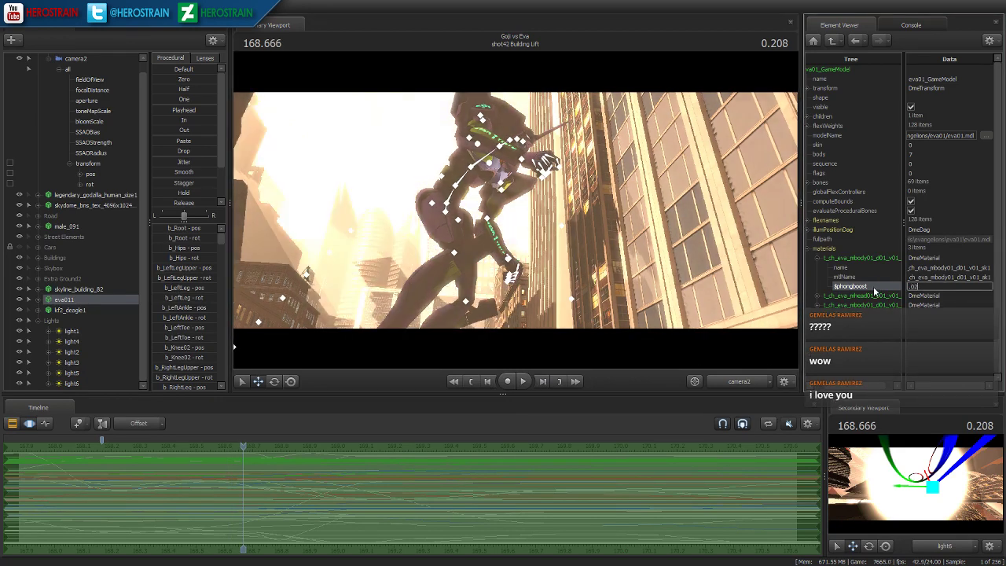
double_click(837, 286)
text(.2)
key(Return)
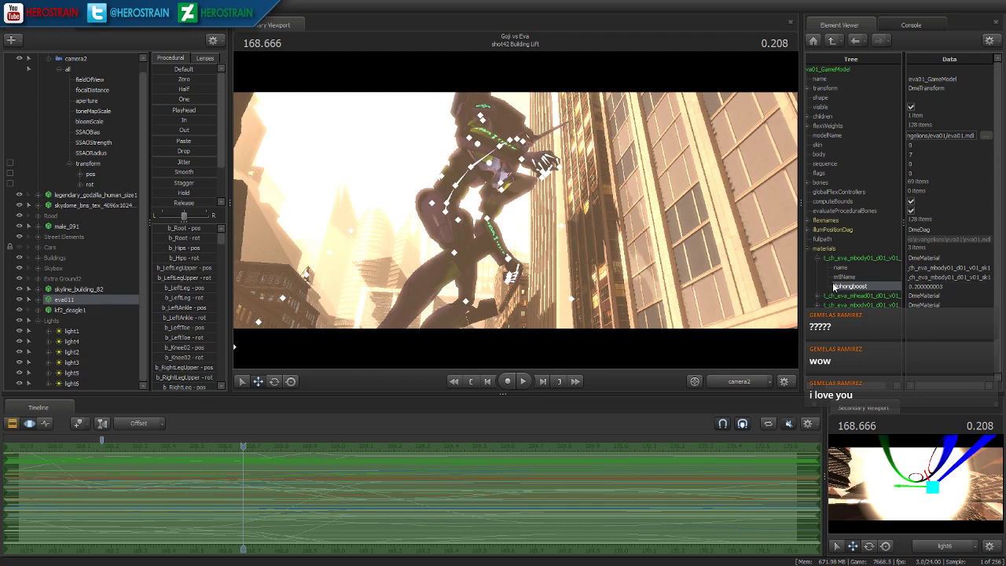
- Play back shot42 Building Lift from its start and park the playhead at 168.208
click(31, 424)
click(485, 384)
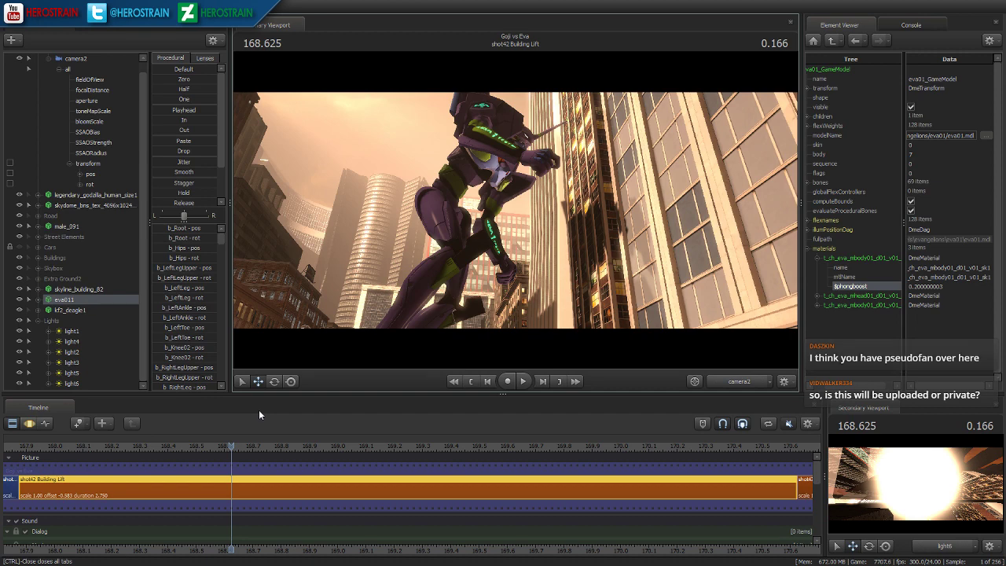
click(471, 382)
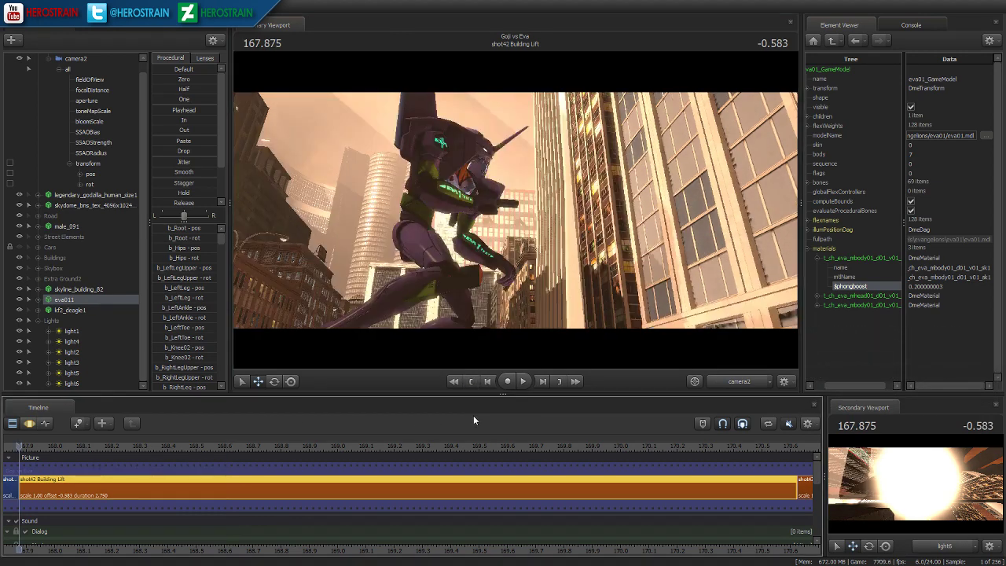
key(space)
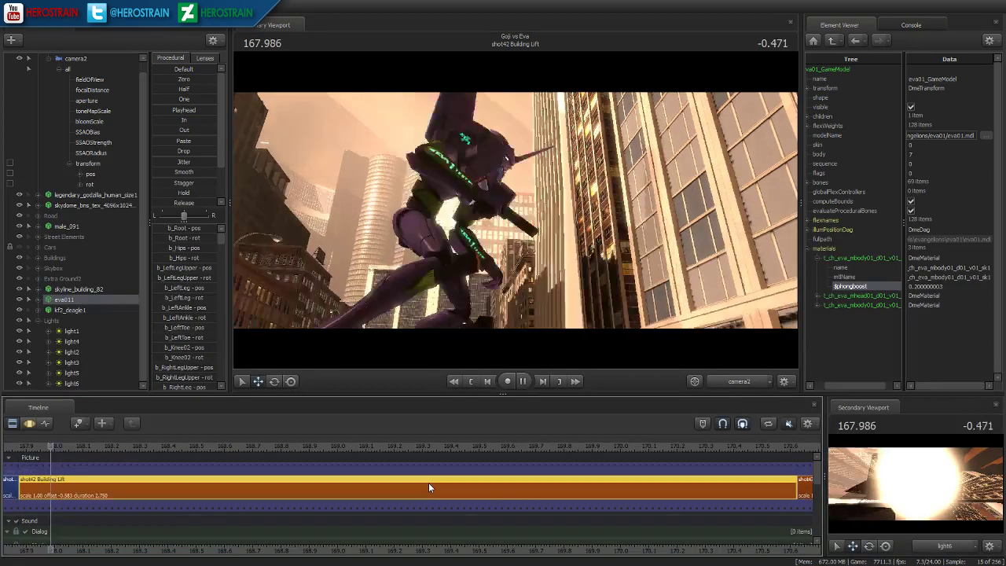
key(space)
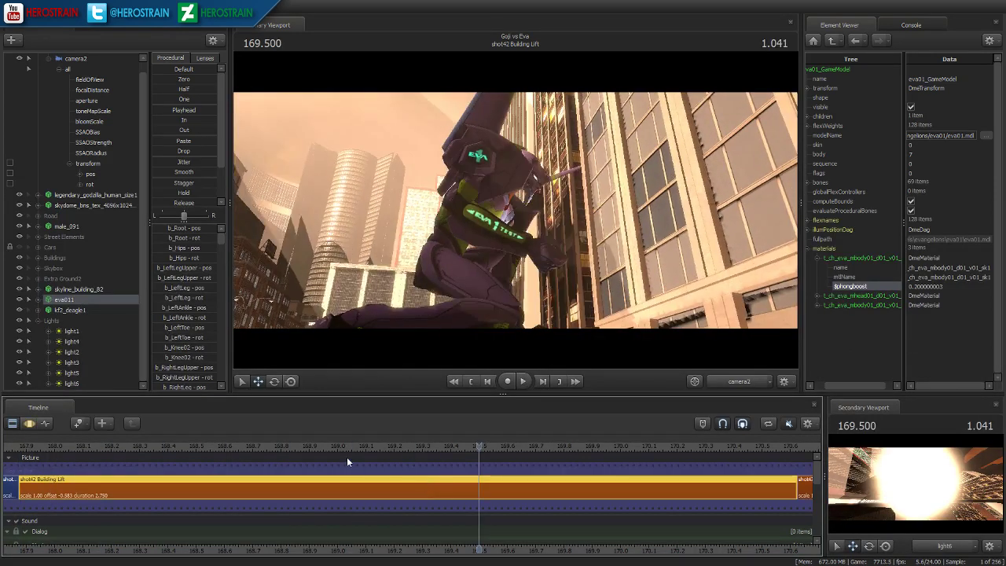
drag(58, 447, 112, 447)
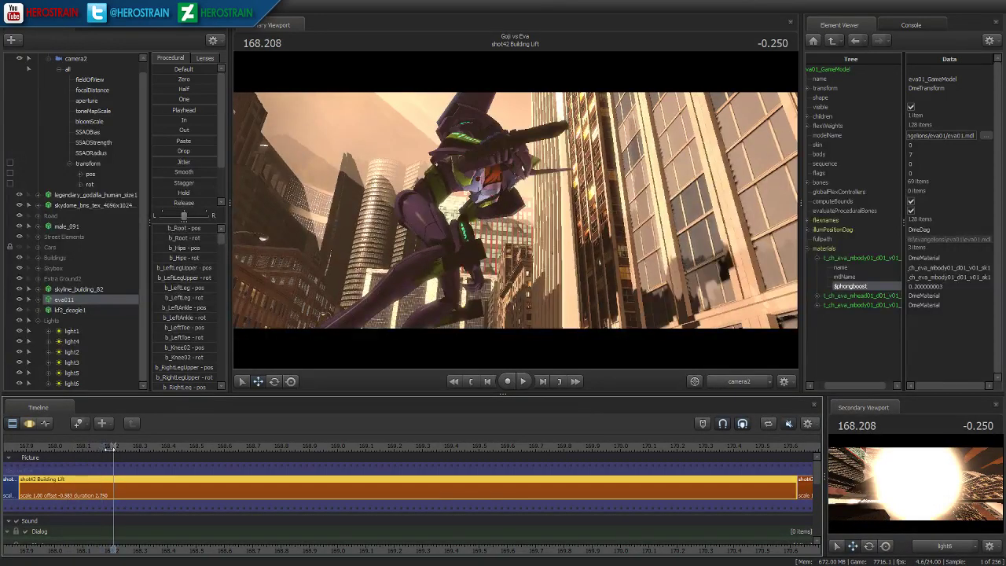
- Adjust the shadowAtten of light1
click(71, 332)
key(F3)
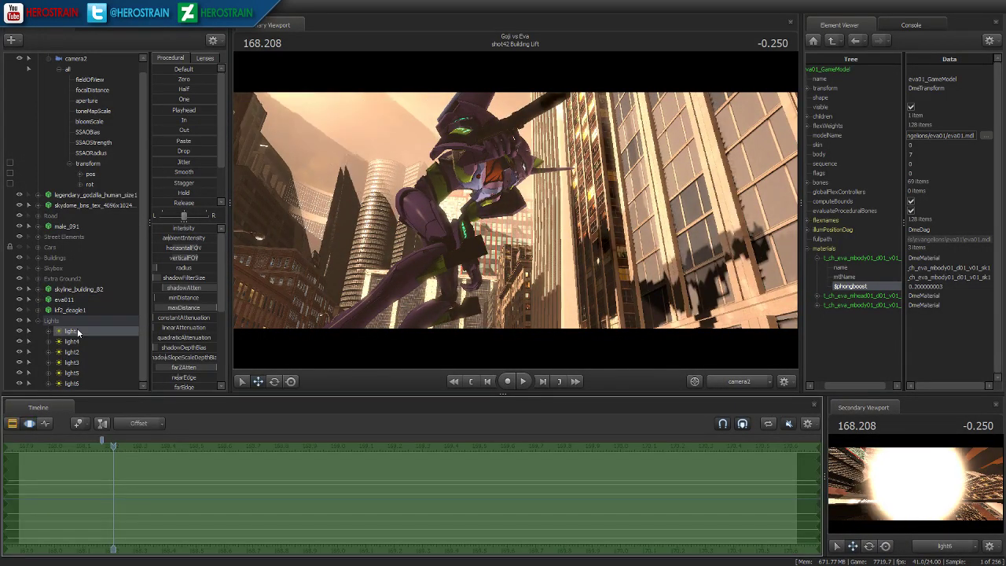
click(177, 289)
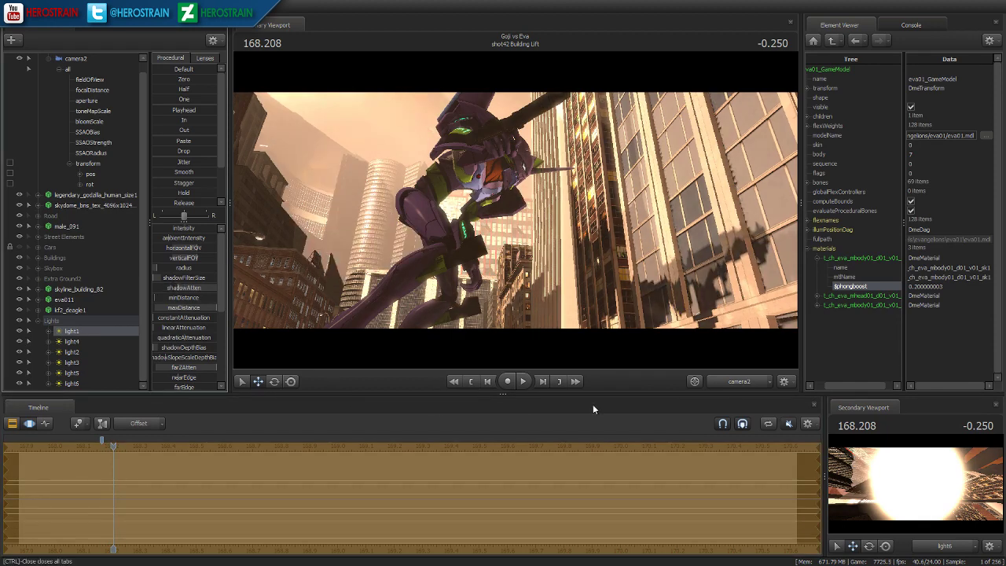
- Create a new light close to the Eva's head from the work camera, show its view in the secondary viewport, and return to camera2
click(739, 381)
key(w)
drag(515, 211, 57, 214)
click(12, 39)
click(64, 63)
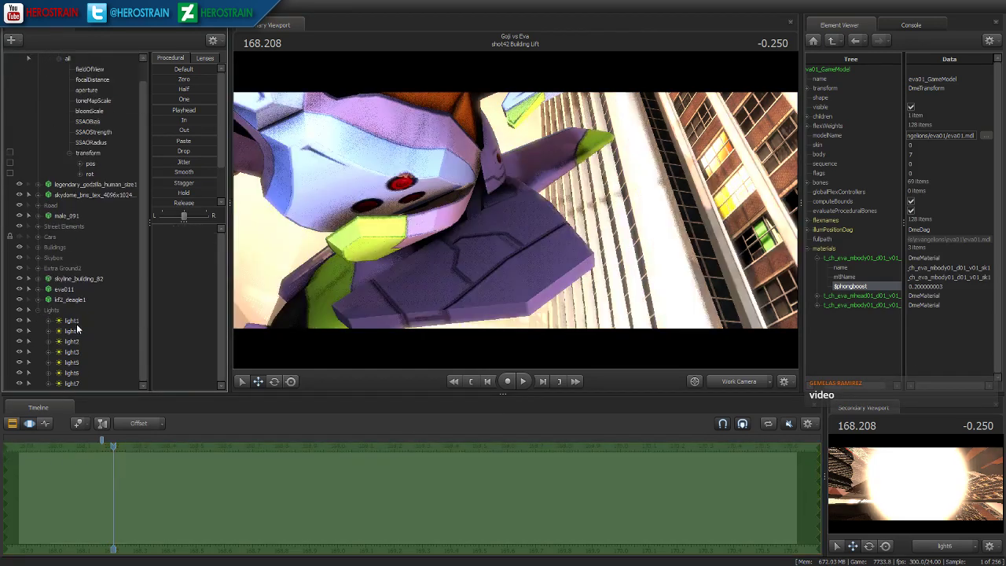
click(68, 383)
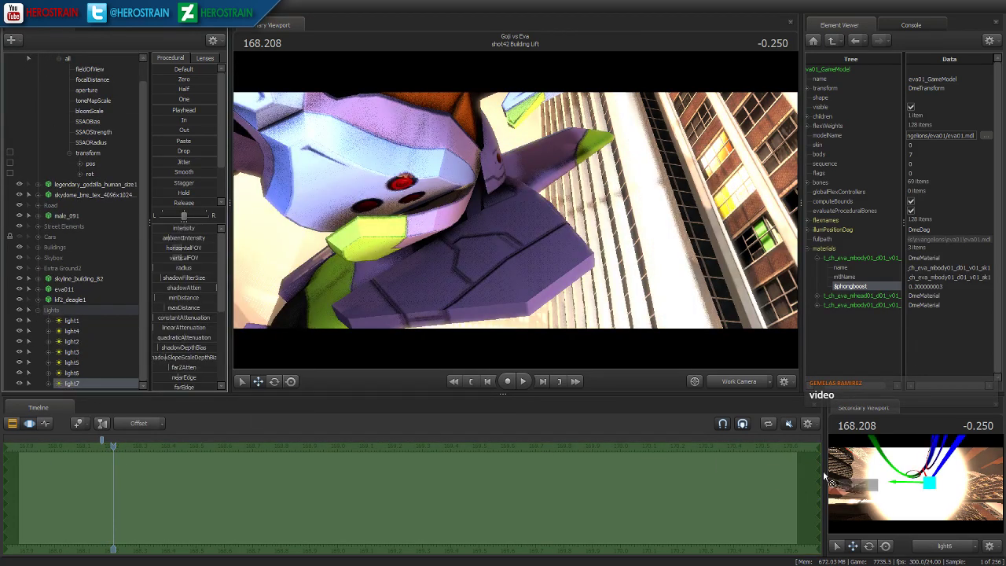
click(746, 381)
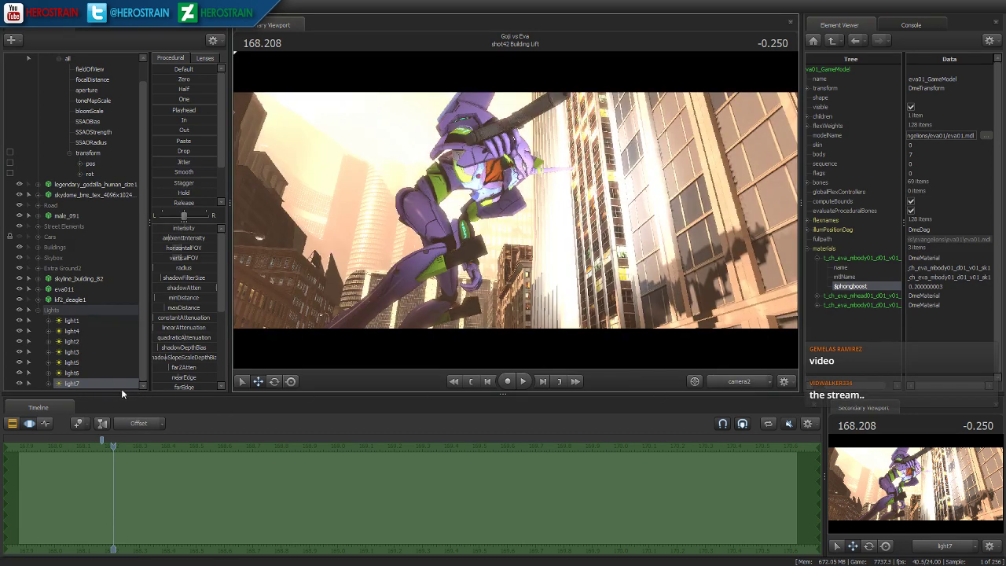
- Reposition light7 through its own view so that it illuminates the Eva from the side
drag(899, 510, 916, 488)
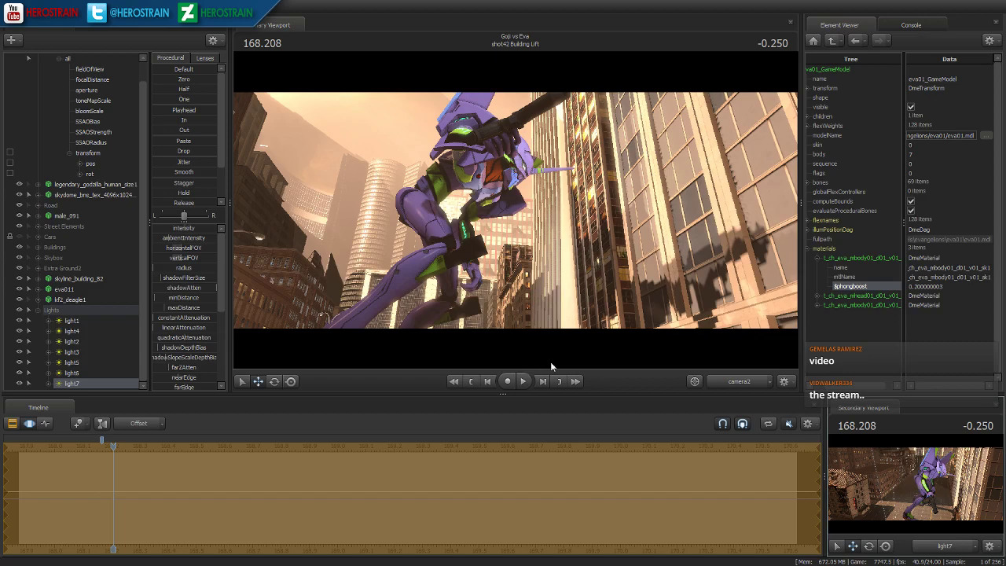
right_click(71, 385)
click(111, 517)
mouse_move(917, 489)
mouse_down()
mouse_move(905, 483)
mouse_move(914, 488)
mouse_up()
- Lower color_green and color_blue on light7 for a warmer tint and raise its radius to the maximum
scroll(189, 346, down, 3)
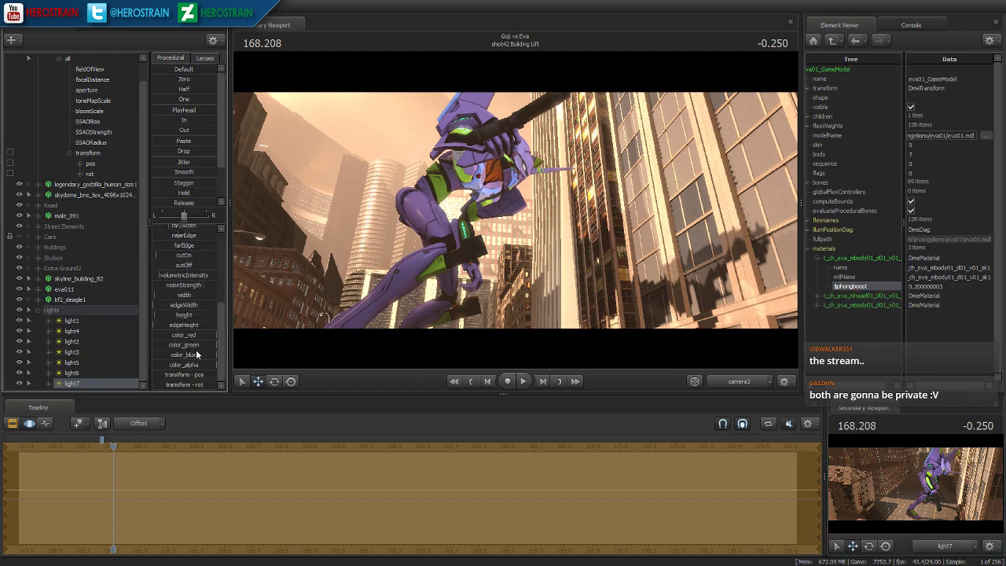
drag(215, 353, 196, 351)
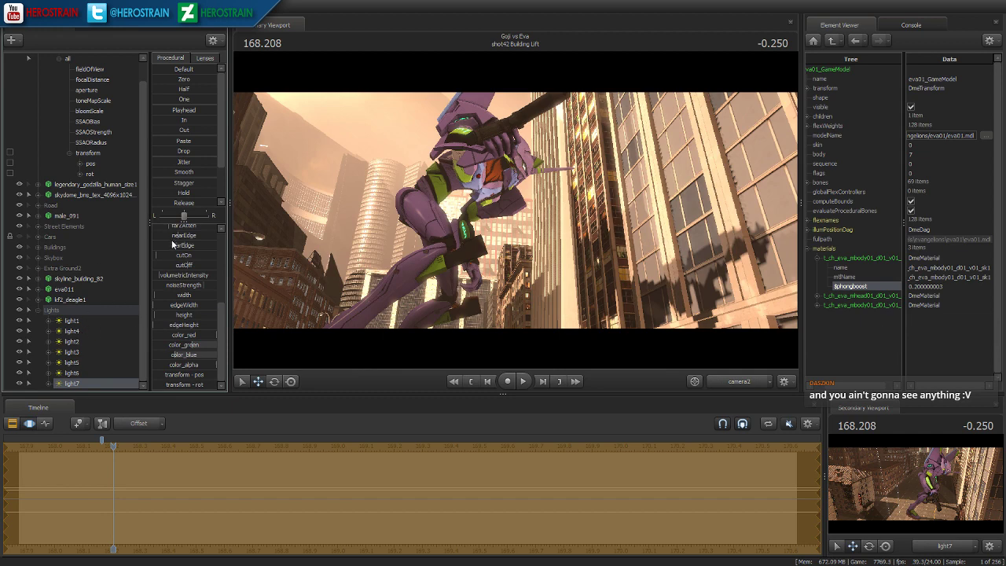
scroll(178, 264, up, 5)
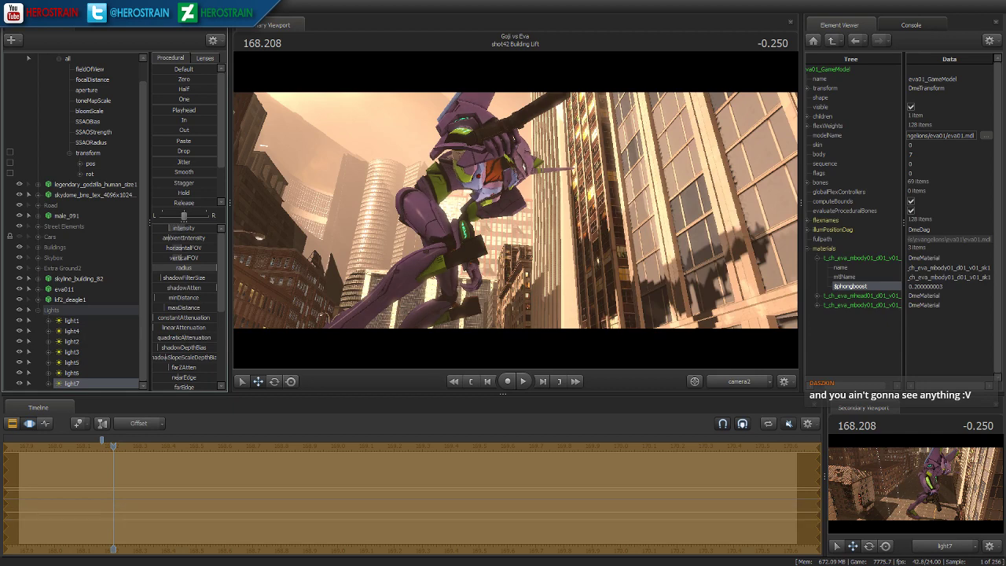
- Scrub and play back shot42 Building Lift to review the new light on the Eva
click(29, 424)
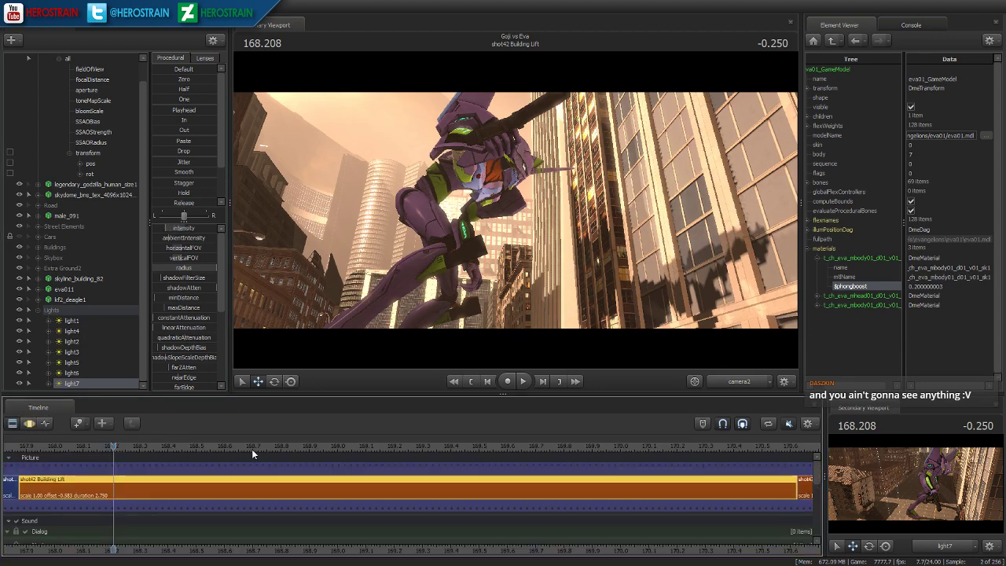
drag(347, 446, 36, 449)
key(space)
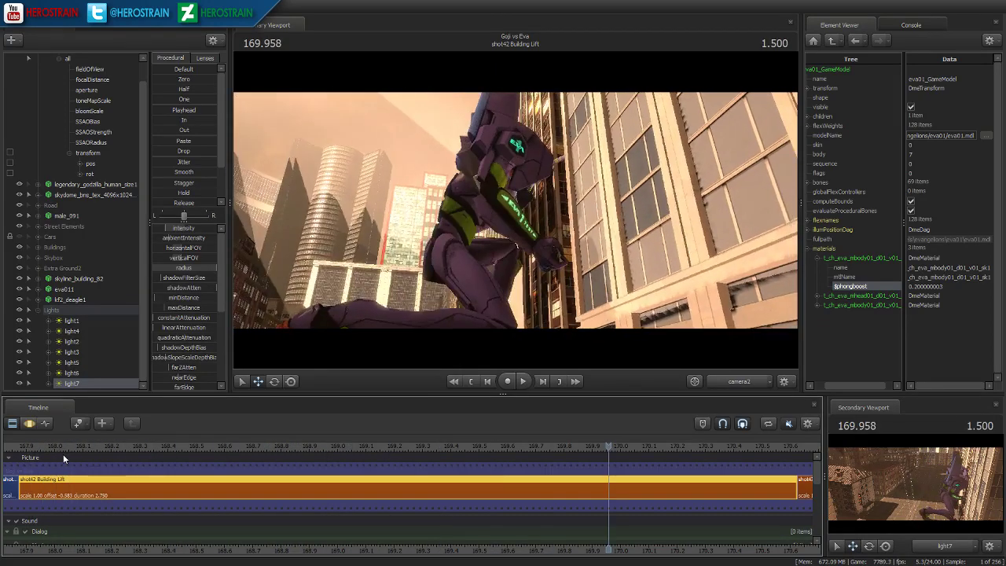
key(space)
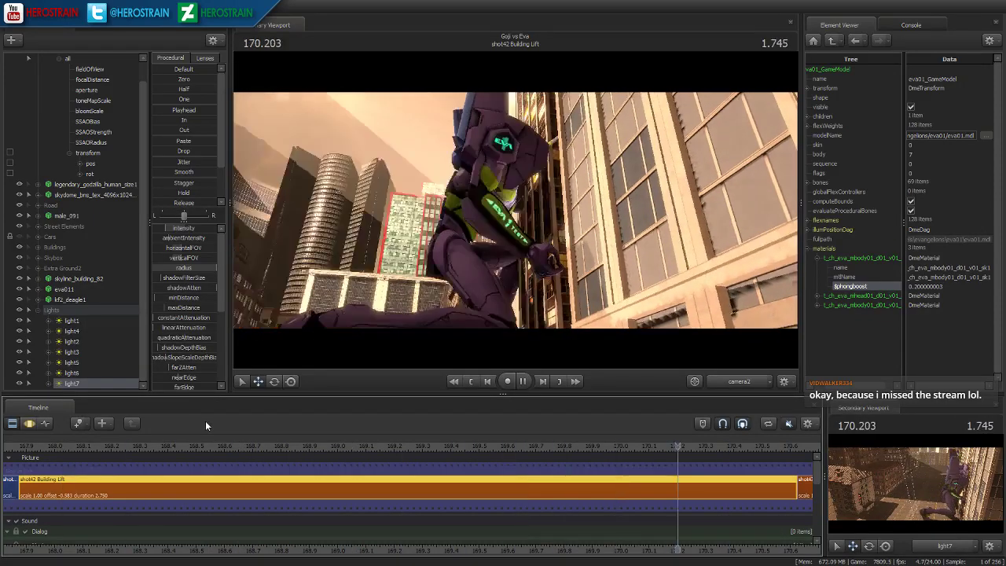
key(space)
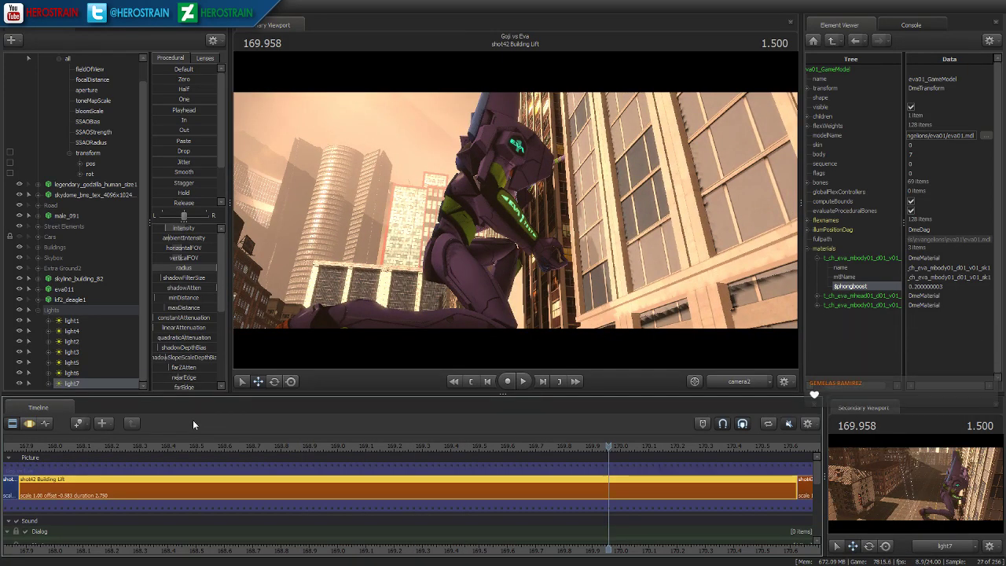
- Fine-tune the shadow settings of light1 and light6, checking light2's view in the secondary viewport in between
click(29, 423)
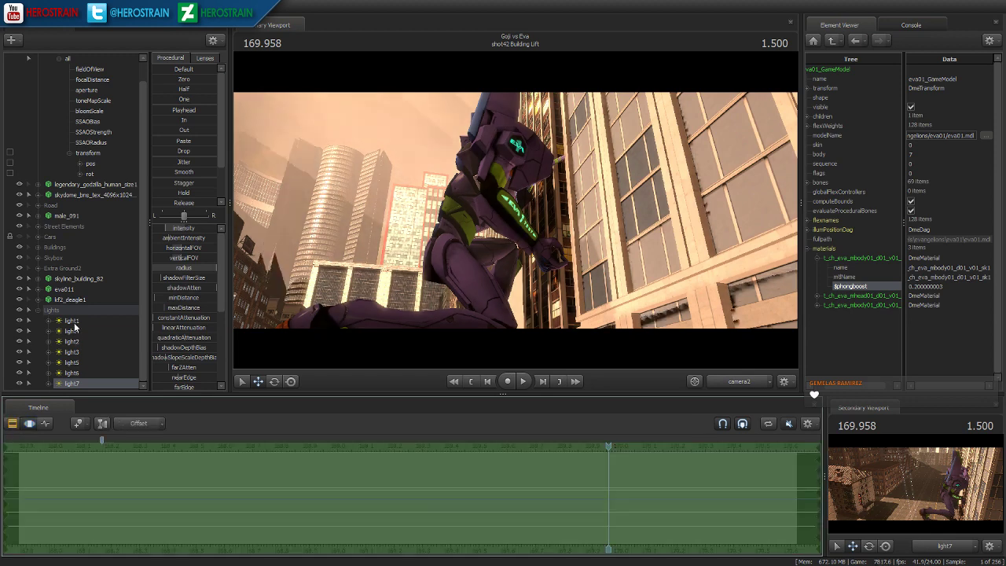
click(73, 321)
drag(179, 352, 185, 353)
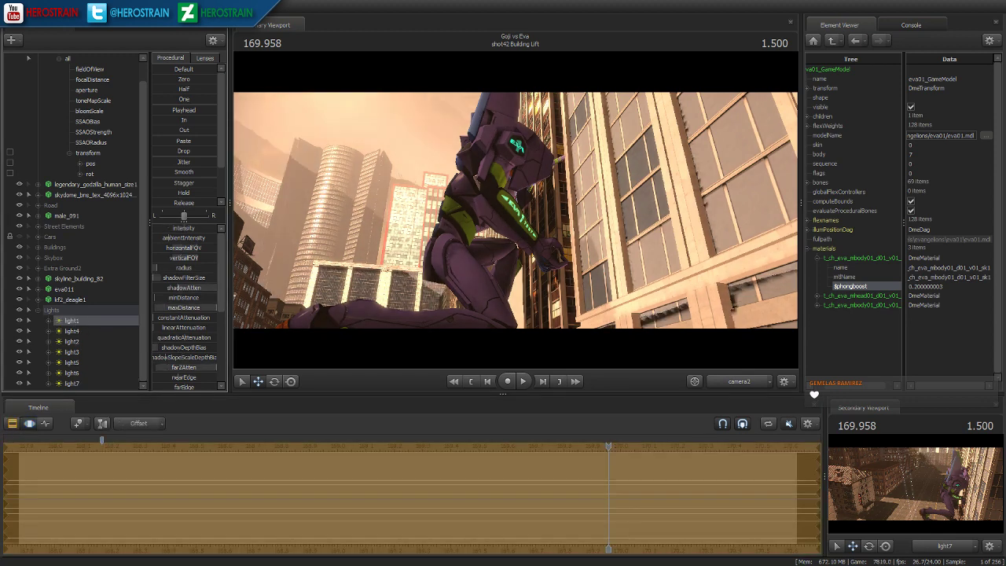
click(73, 331)
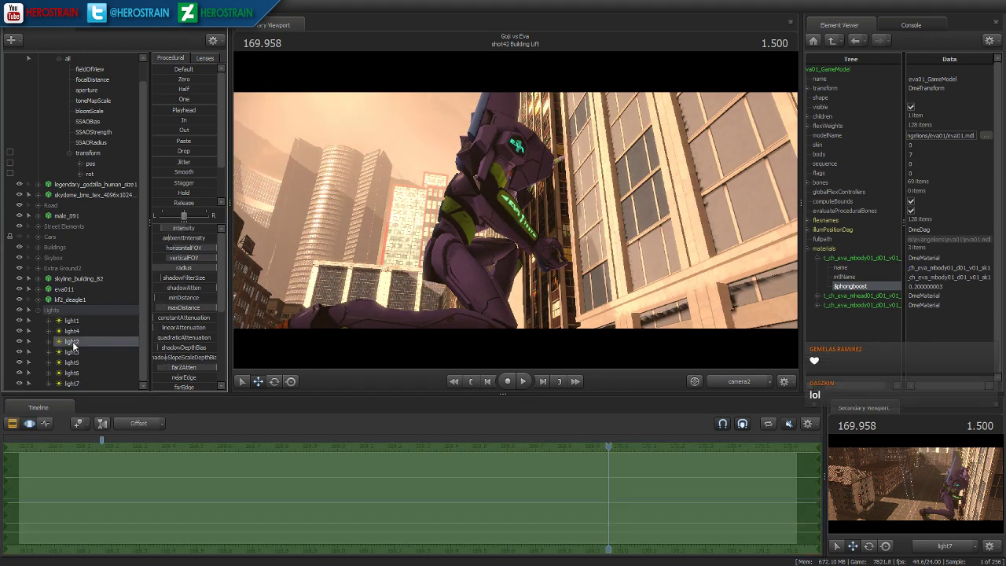
click(72, 343)
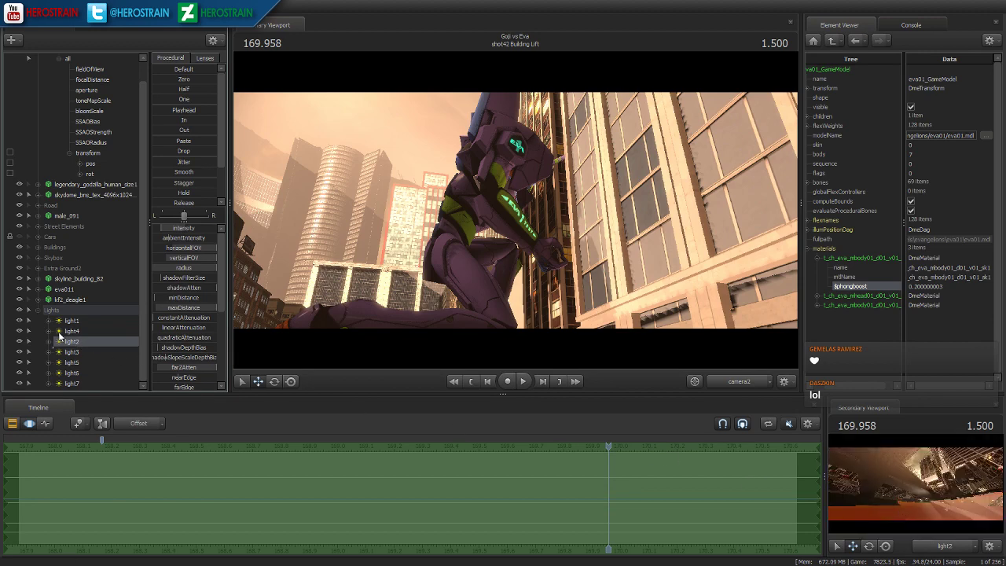
click(72, 373)
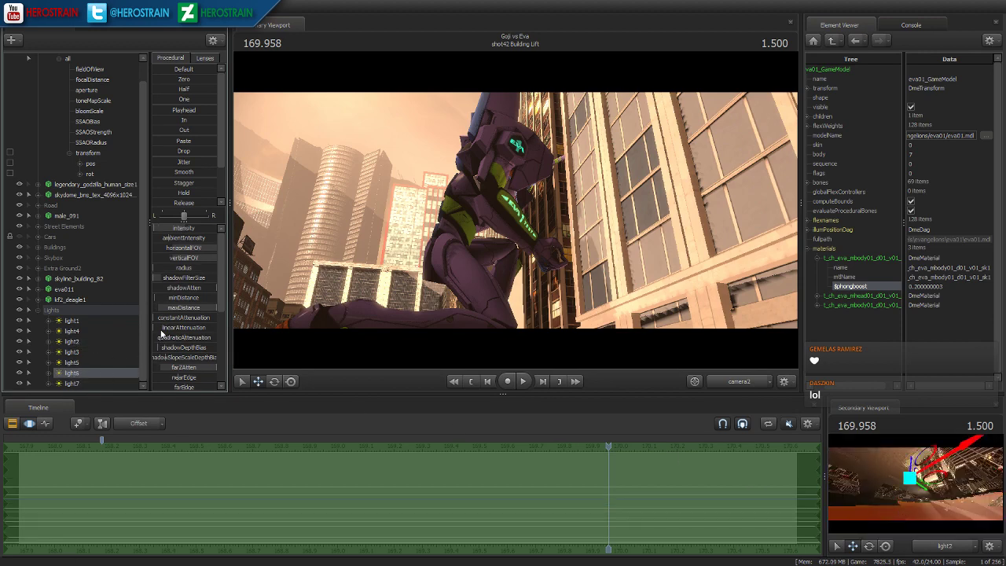
click(11, 423)
click(30, 424)
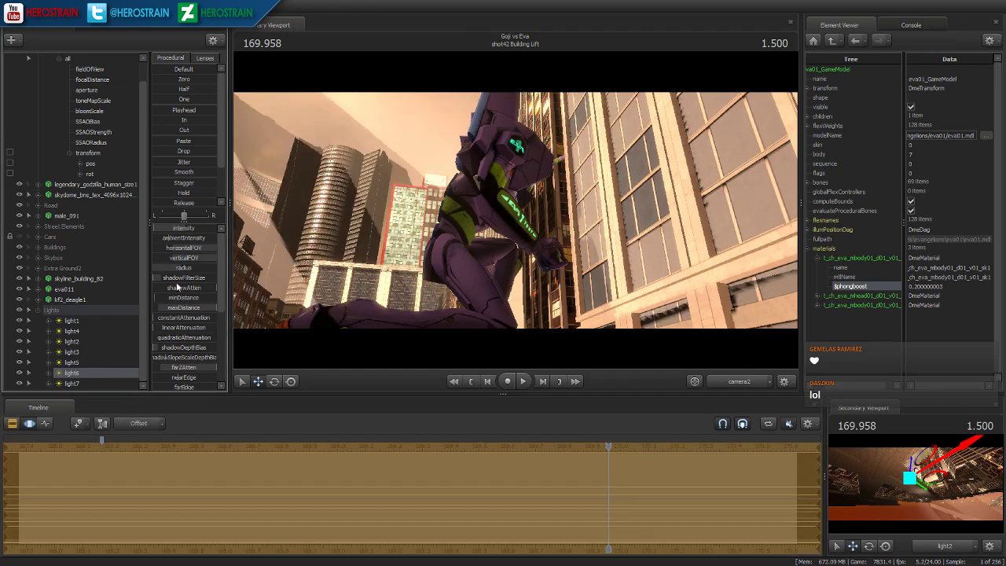
- Return the playhead to the start of shot42 Building Lift and show the surrounding shots on the timeline
click(11, 423)
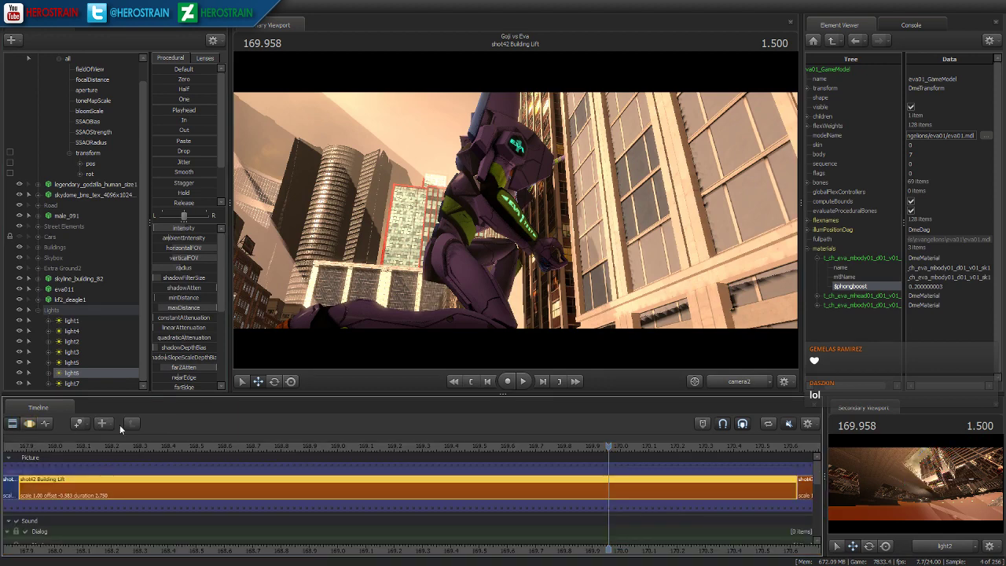
click(471, 381)
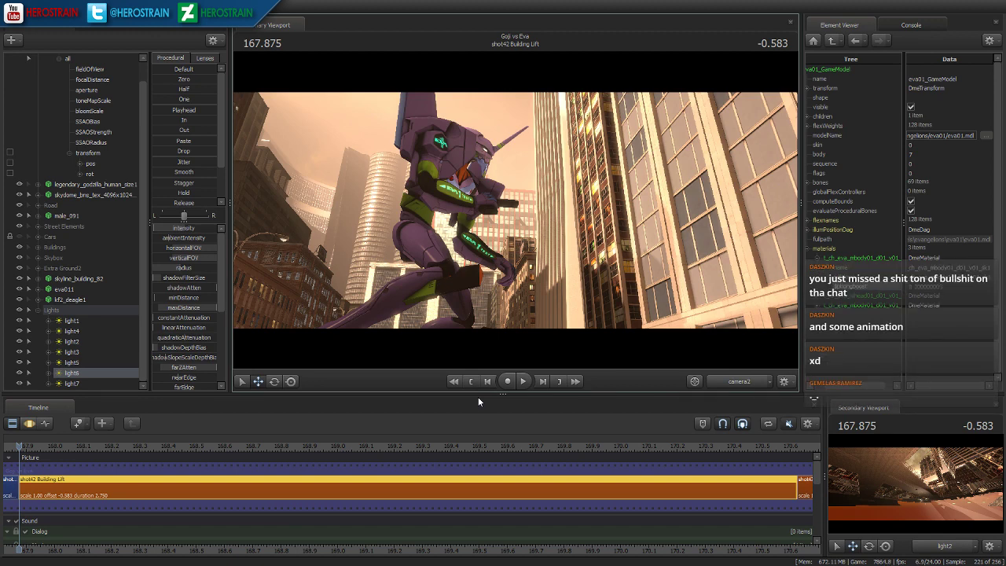
scroll(424, 485, down, 6)
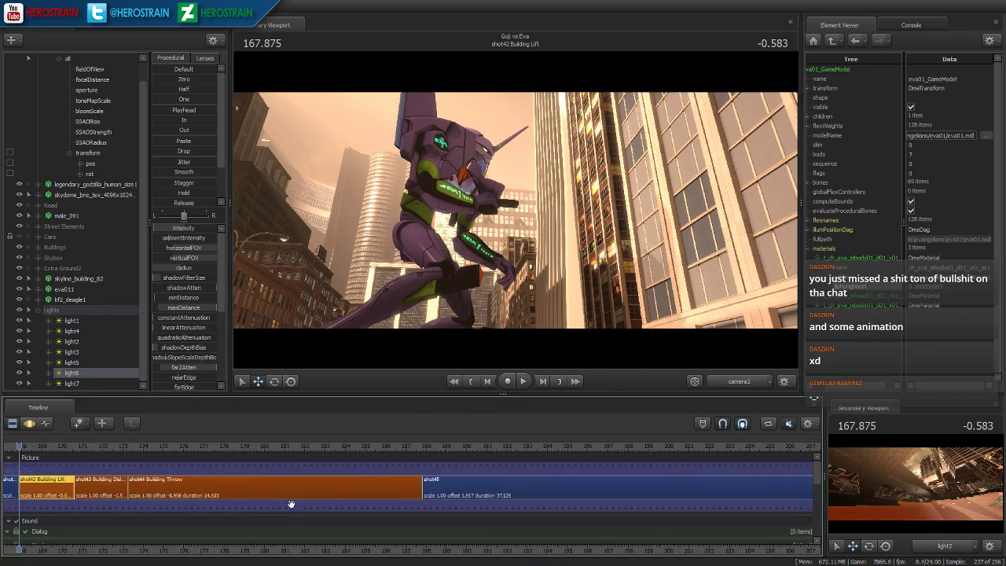
middle_drag(214, 556, 349, 459)
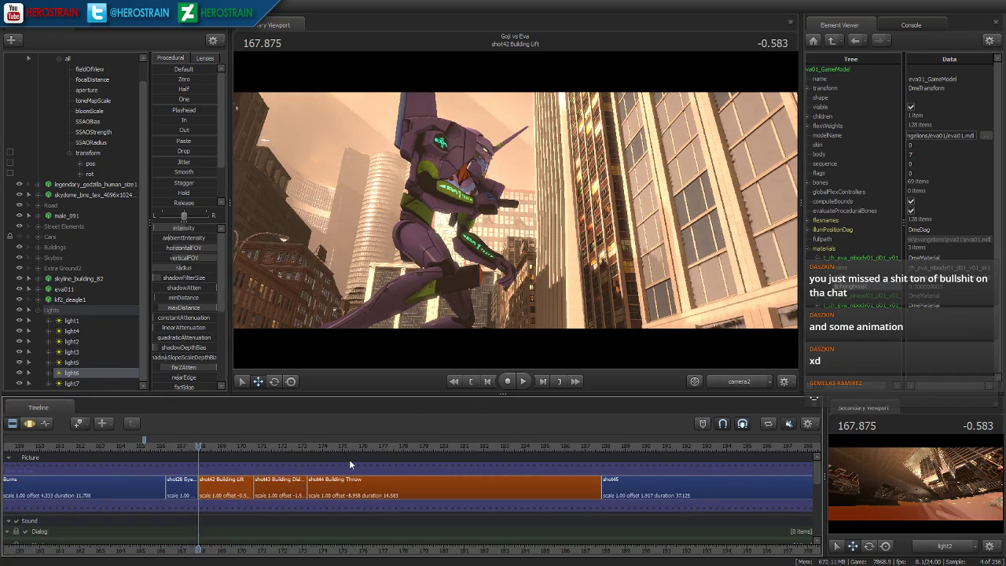
scroll(194, 540, down, 5)
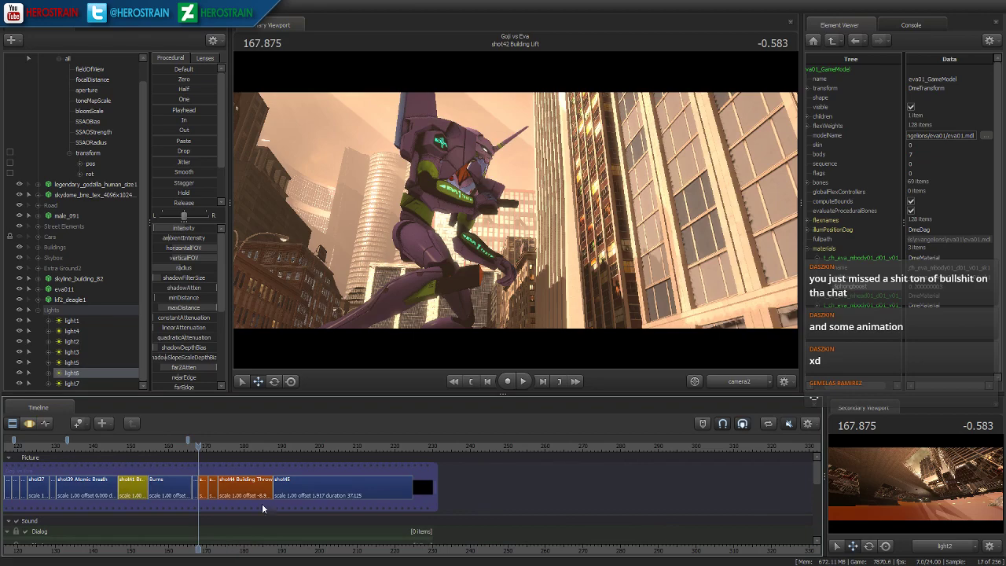
- Frame the Eva through the Work Camera, turn off viewport lighting, and play back shot42 Building Lift from start to end
click(732, 383)
drag(581, 244, 547, 260)
key(s)
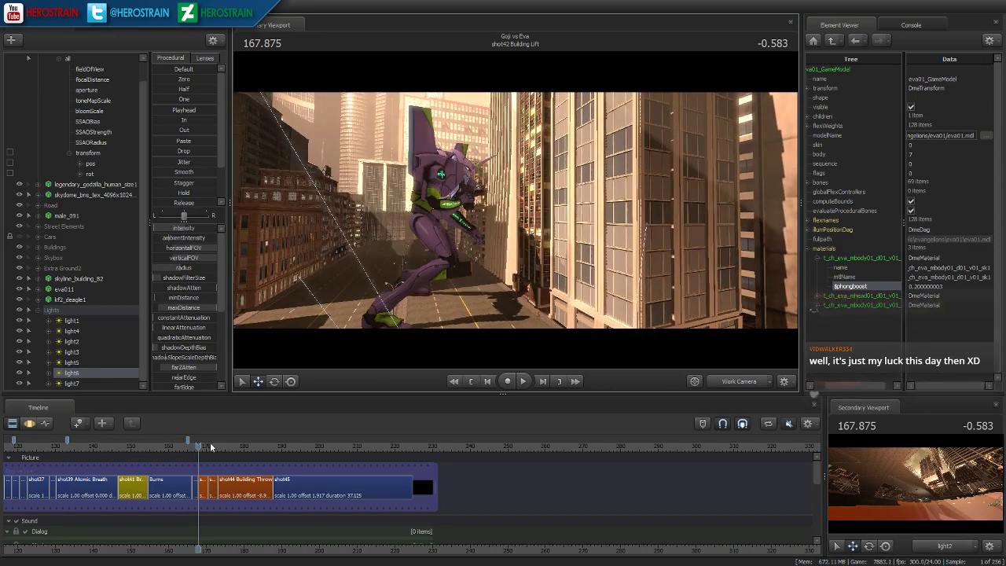
scroll(185, 477, up, 3)
scroll(185, 477, up, 5)
right_click(479, 220)
click(504, 246)
key(space)
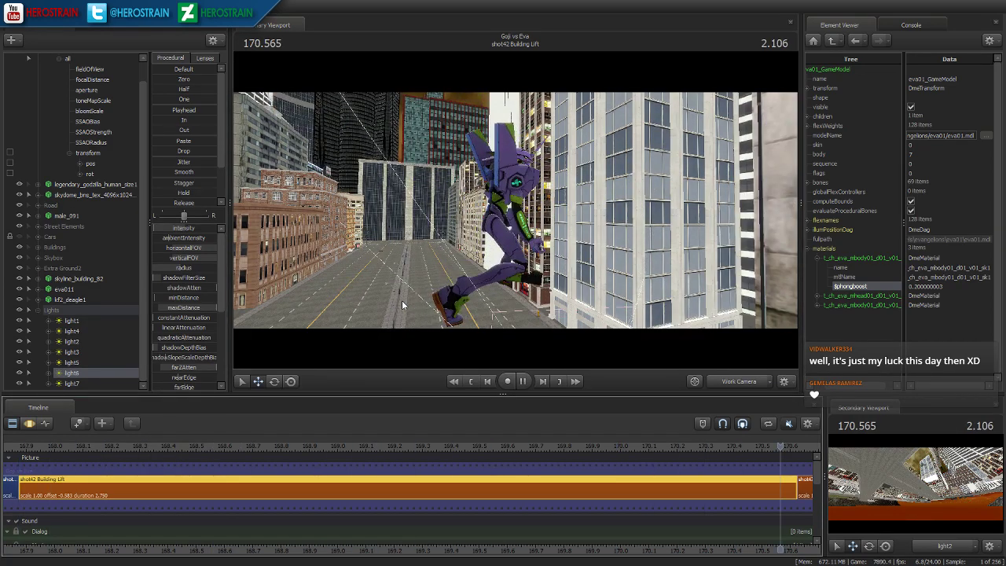
key(space)
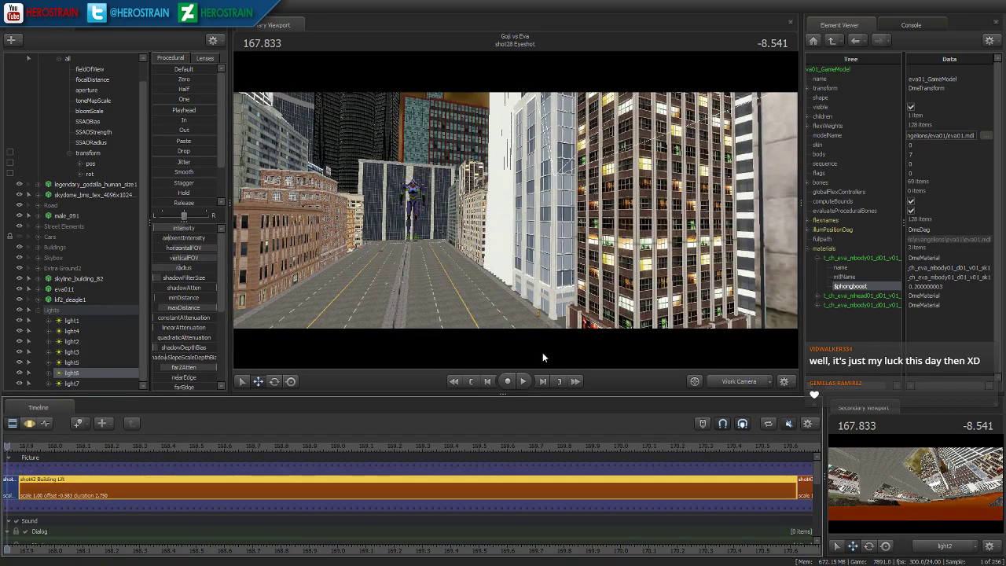
click(554, 384)
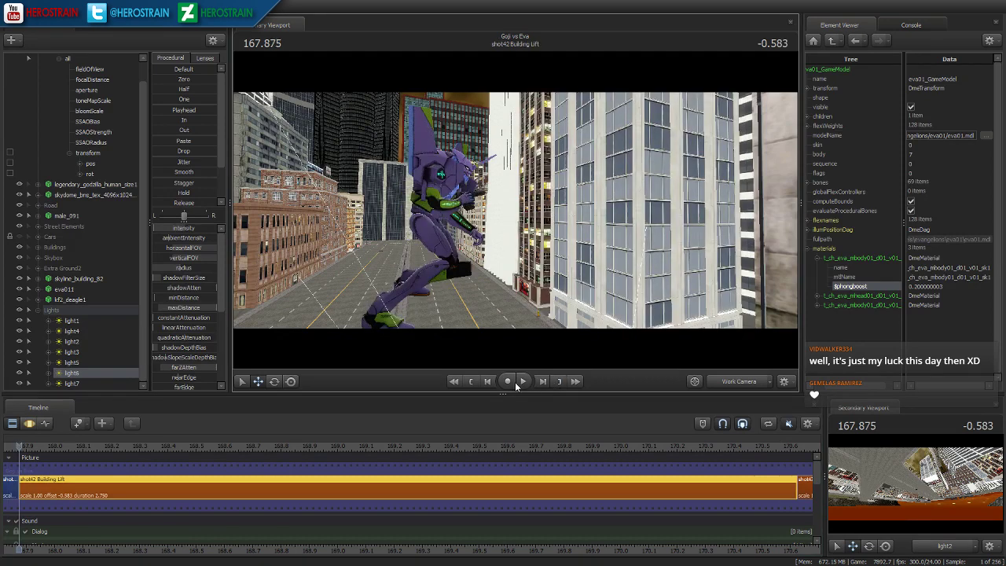
click(542, 382)
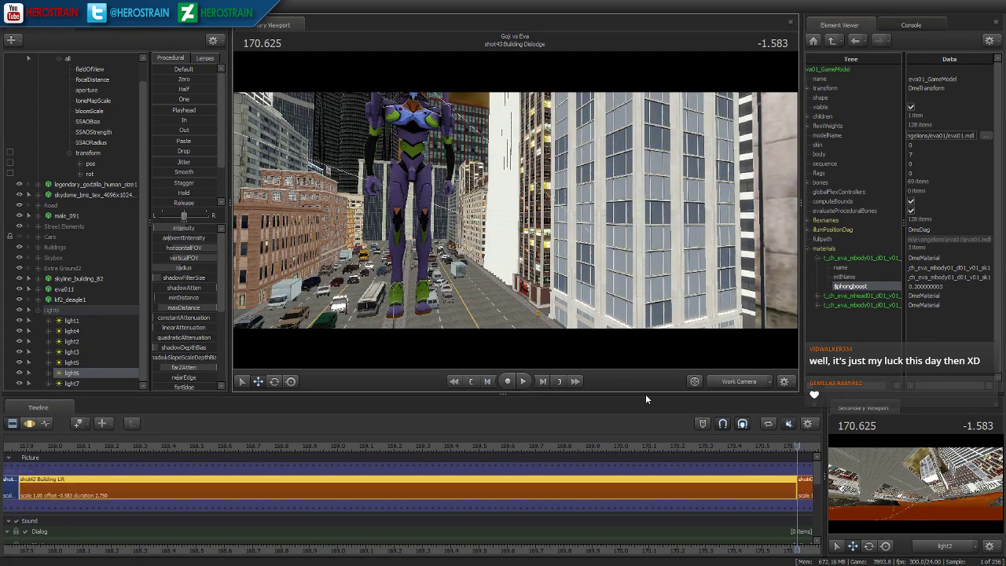
- Re-enable lighting on the last frame of shot42 Building Lift and compare the shot's start and end through camera2
key(Left)
right_click(637, 251)
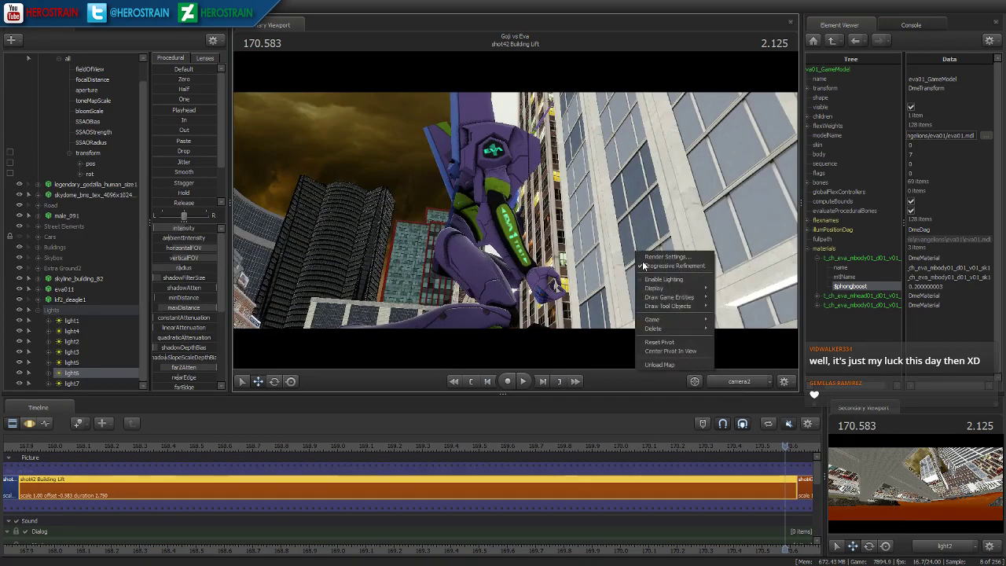
click(662, 281)
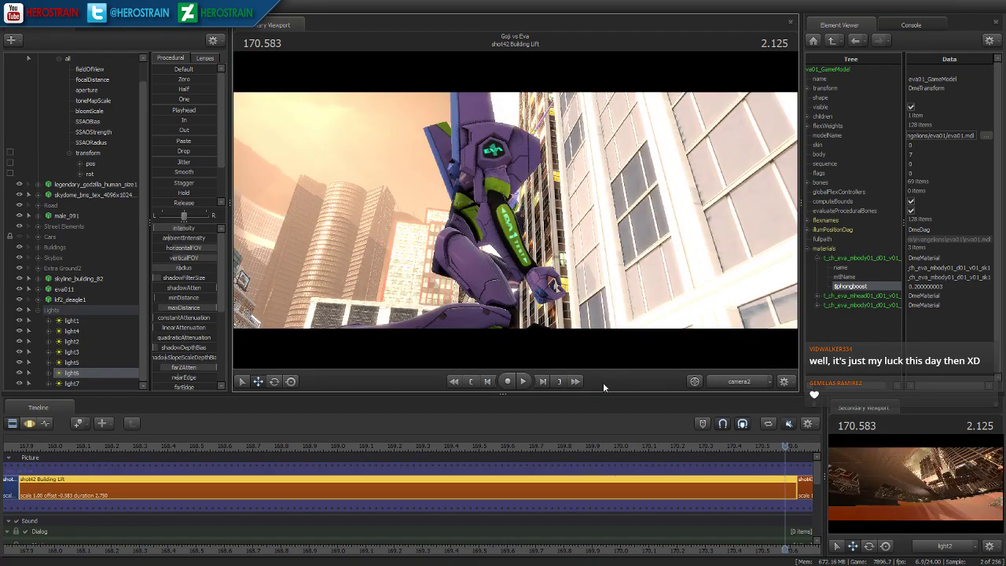
click(488, 381)
click(543, 382)
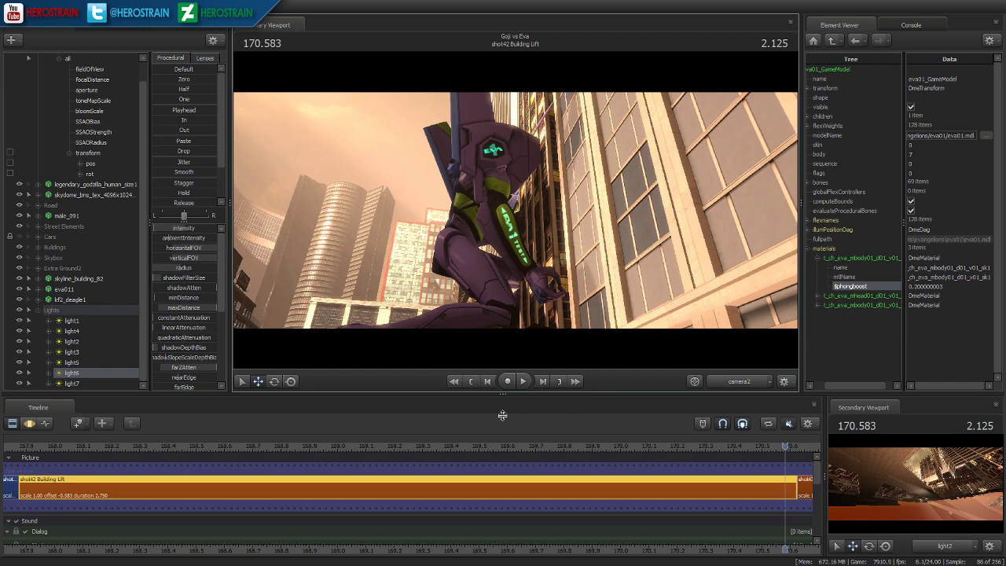
- Display the ambient occlusion pass in the progressive refinement settings and adjust camera2's SSAORadius
click(29, 425)
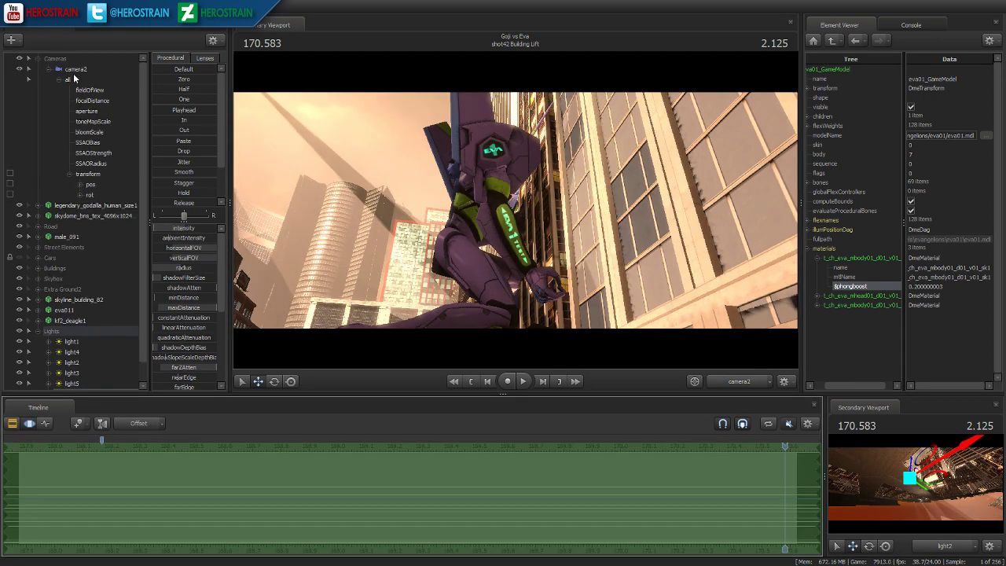
click(75, 71)
right_click(404, 157)
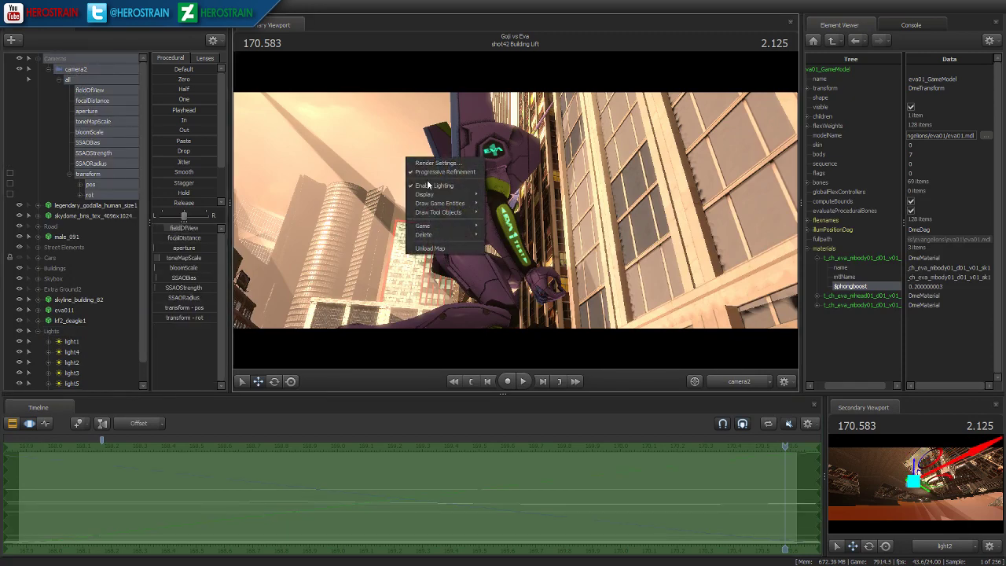
click(432, 168)
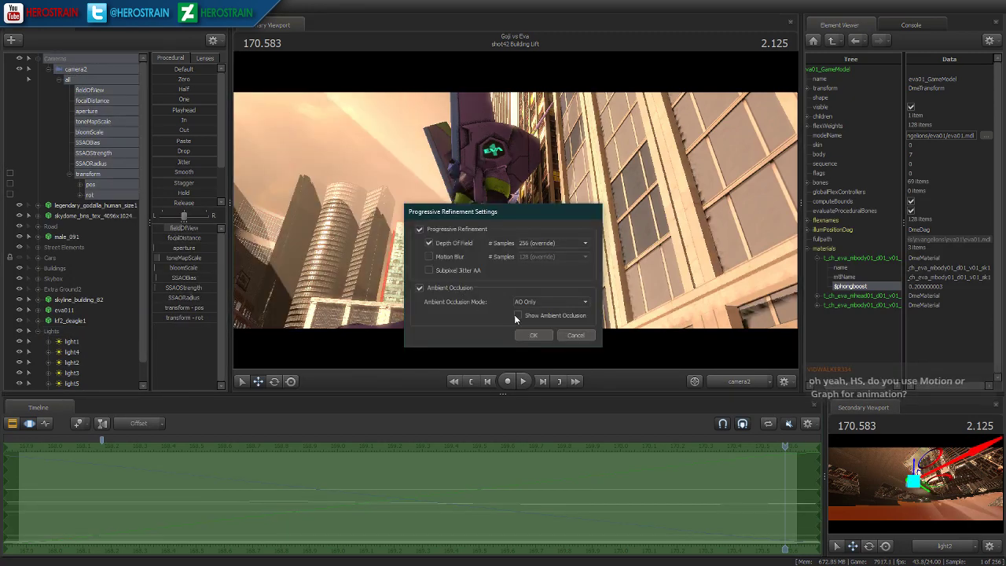
click(518, 315)
click(549, 339)
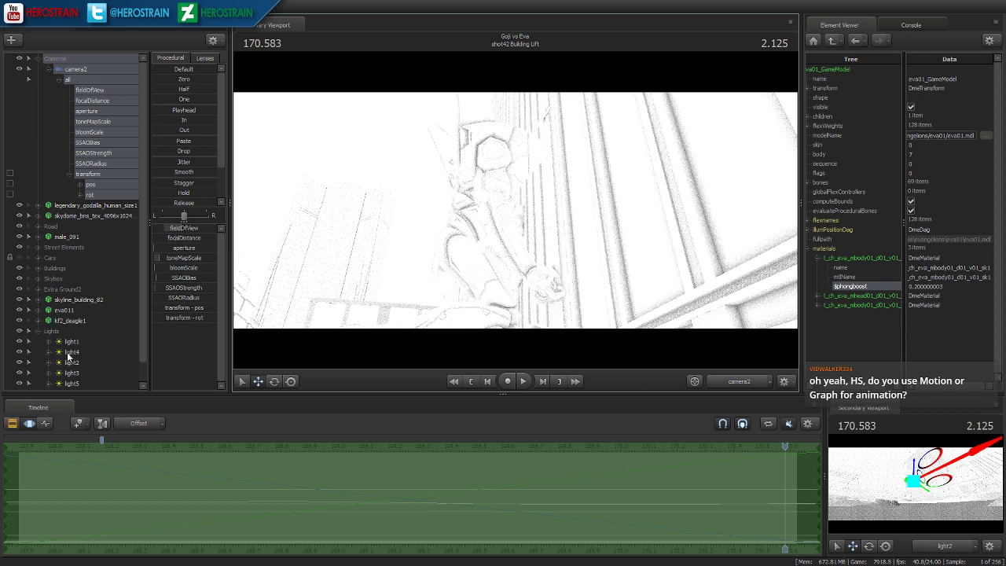
mouse_move(187, 298)
mouse_down()
mouse_move(165, 299)
mouse_move(173, 279)
mouse_move(170, 290)
mouse_move(184, 290)
mouse_move(179, 298)
mouse_up()
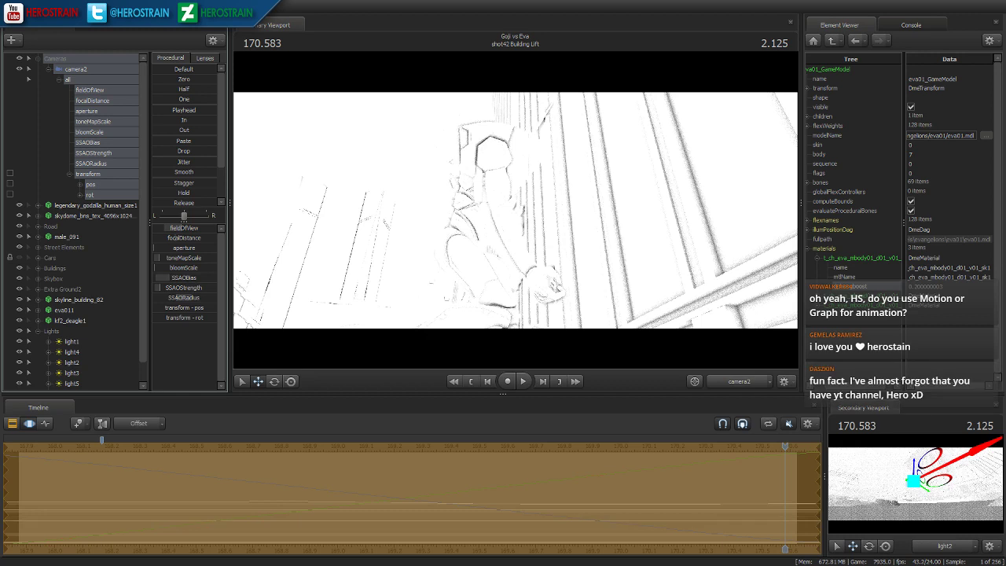
- Hide the ambient occlusion pass and enable motion blur with 128 samples in the progressive refinement settings
right_click(445, 245)
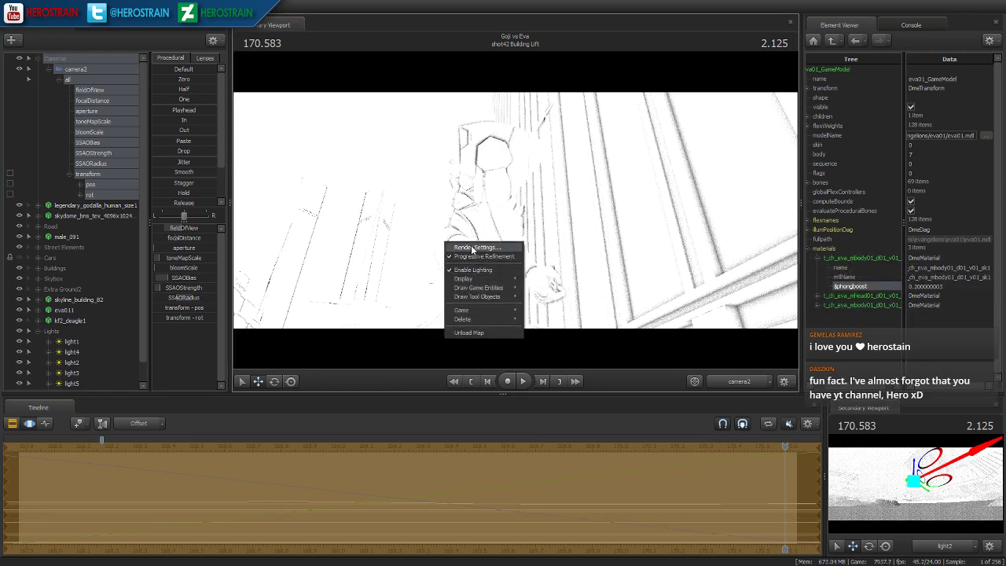
click(481, 257)
click(518, 316)
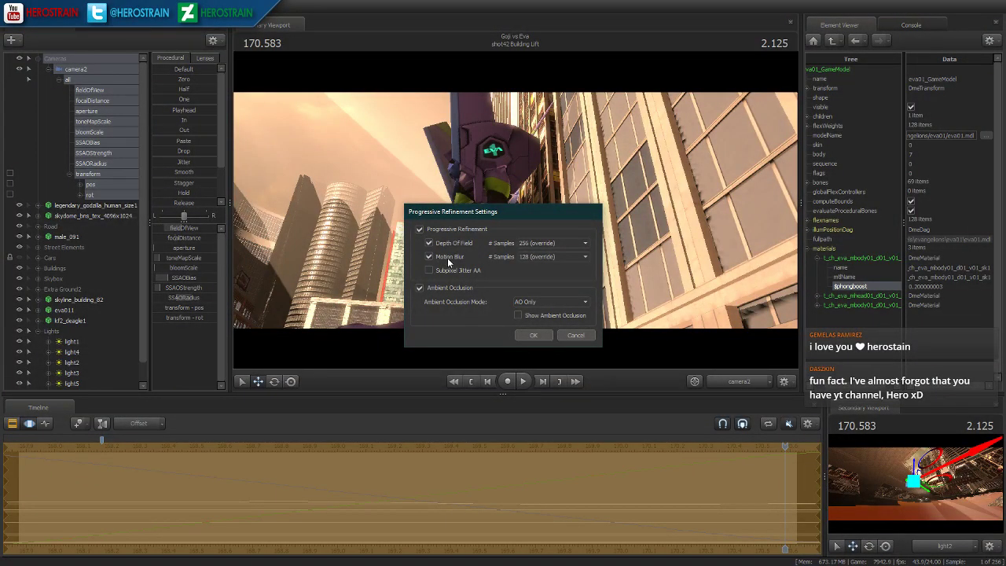
click(530, 336)
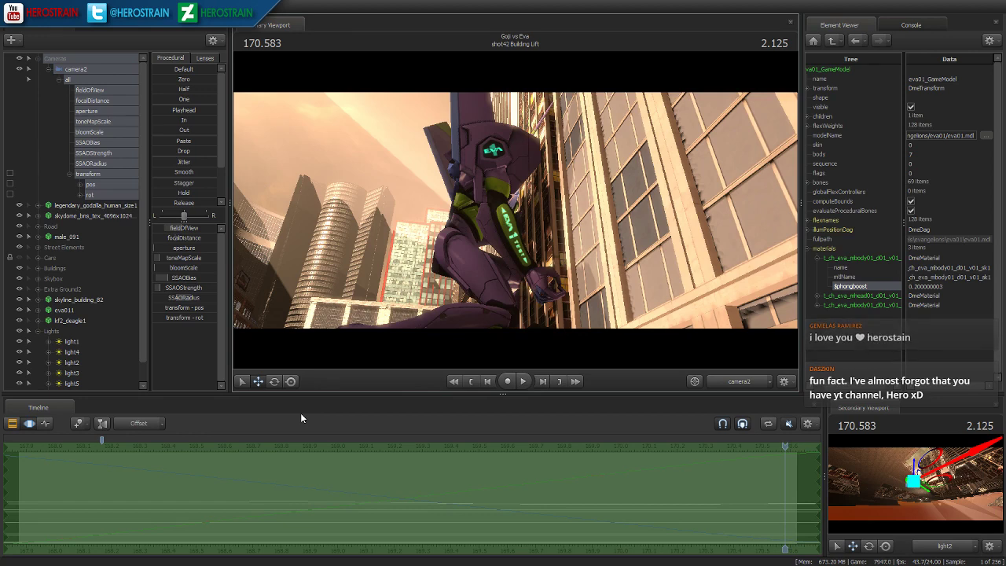
- Turn off viewport lighting at shot44 Building Throw, then play and scrub through its animation
click(12, 423)
middle_drag(715, 552, 238, 505)
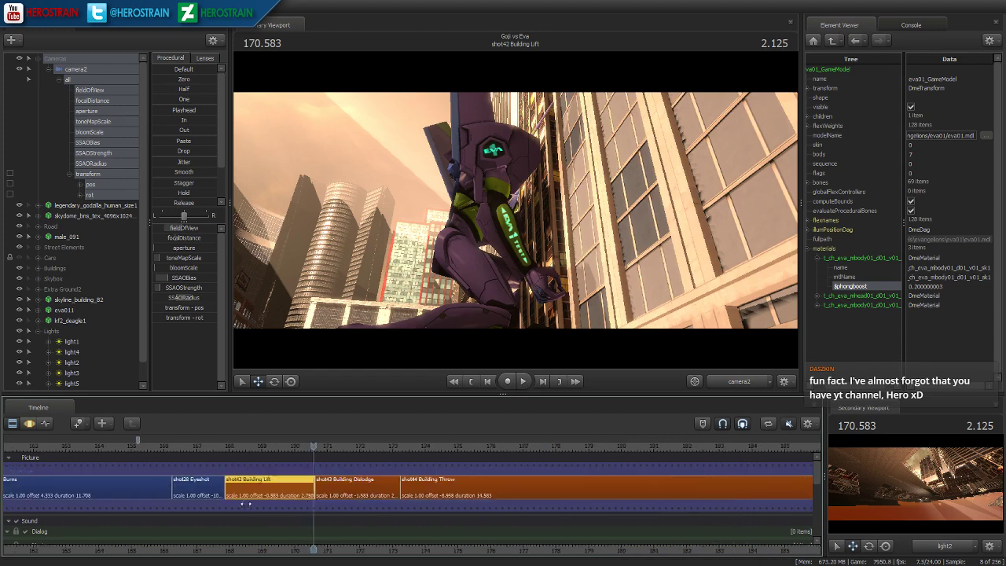
click(451, 489)
right_click(620, 264)
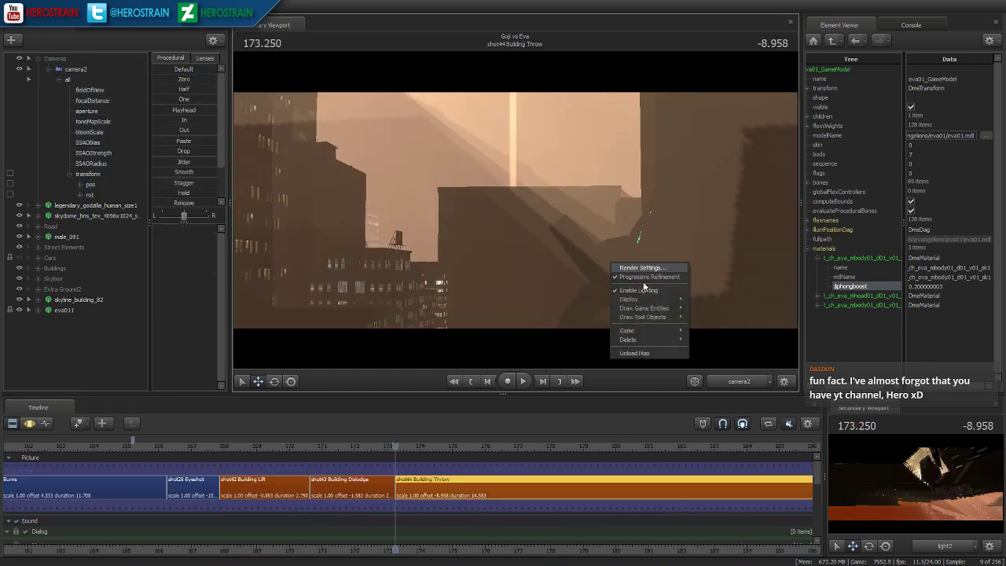
click(639, 293)
key(space)
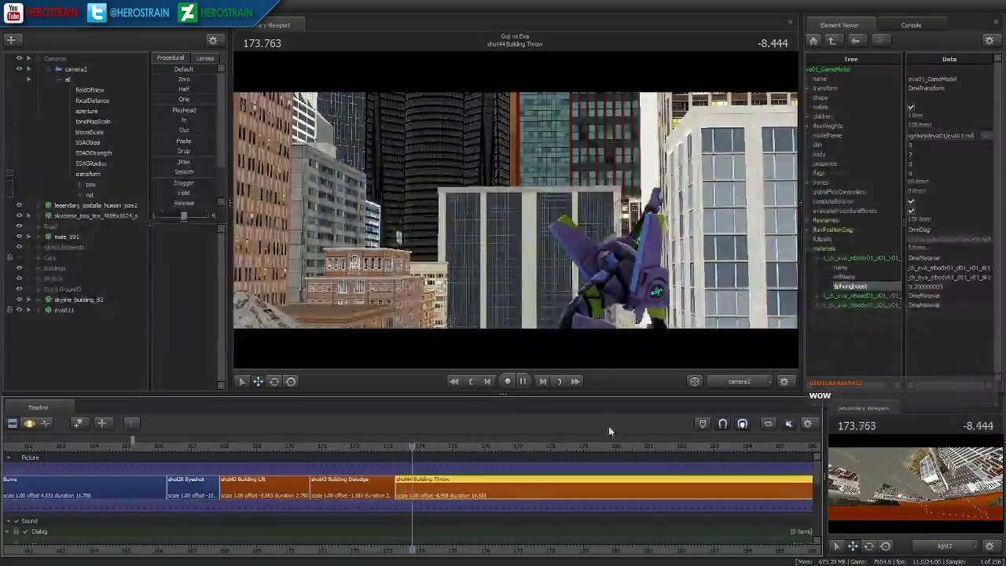
drag(454, 445, 659, 452)
- Play back shot44 Building Throw from its start through the Work Camera
key(F3)
click(692, 385)
click(477, 381)
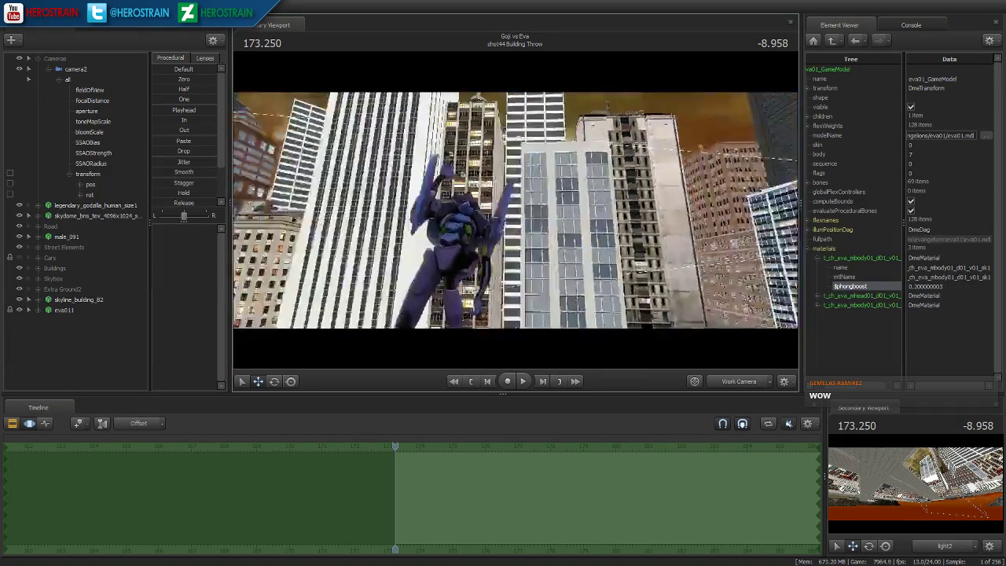
key(space)
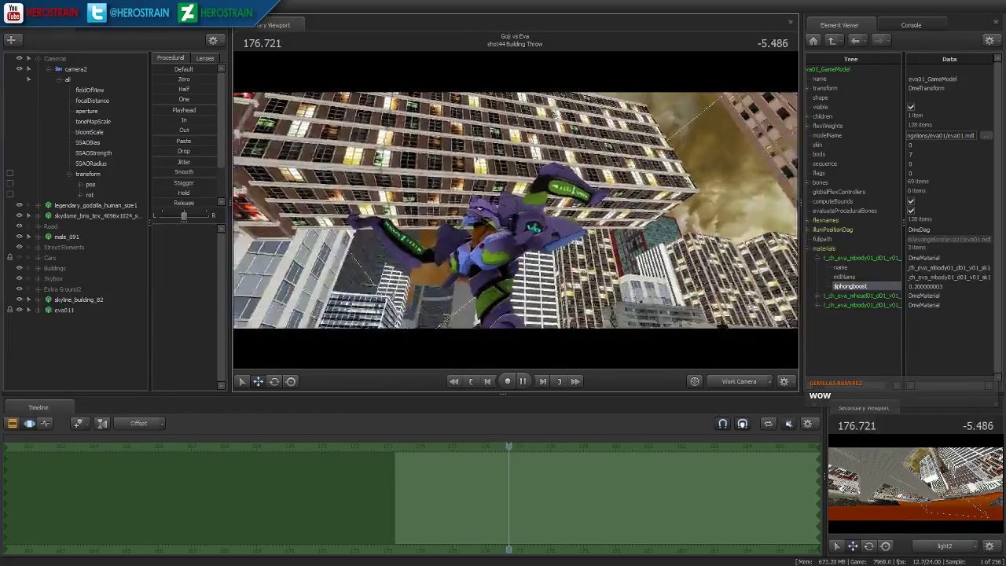
key(space)
- Examine the keyframes of eva011 in the Graph Editor while playing through shot44 Building Throw
click(46, 423)
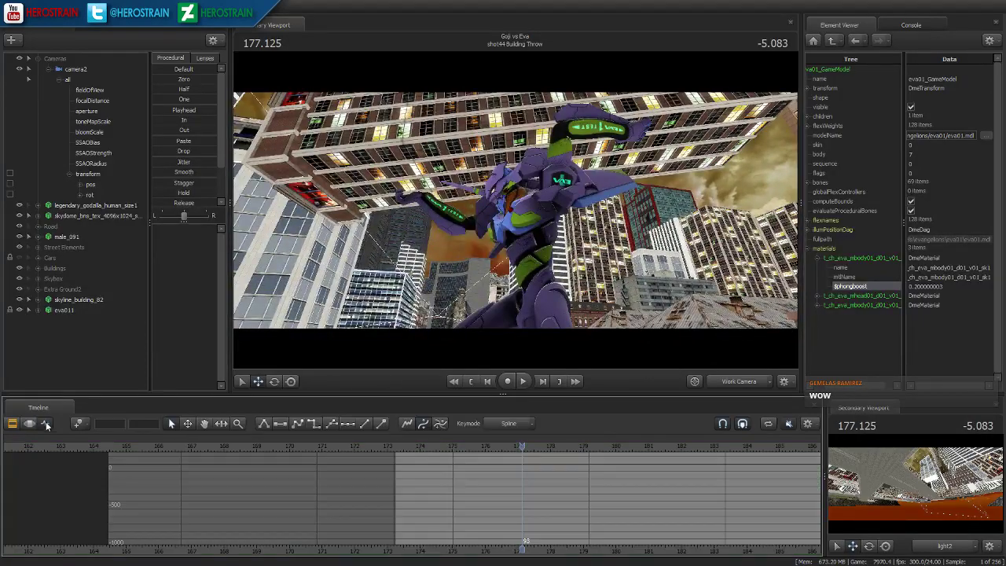
click(63, 310)
scroll(599, 484, up, 3)
click(443, 449)
key(Down)
key(space)
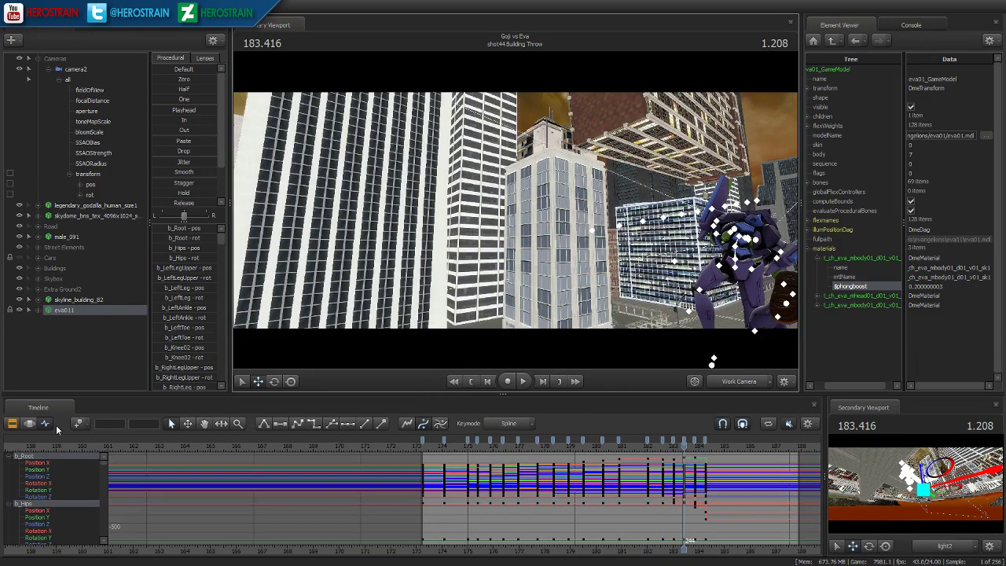
- Return to shot42 Building Lift in the Clip Editor and look around the Eva with the Work Camera
click(29, 423)
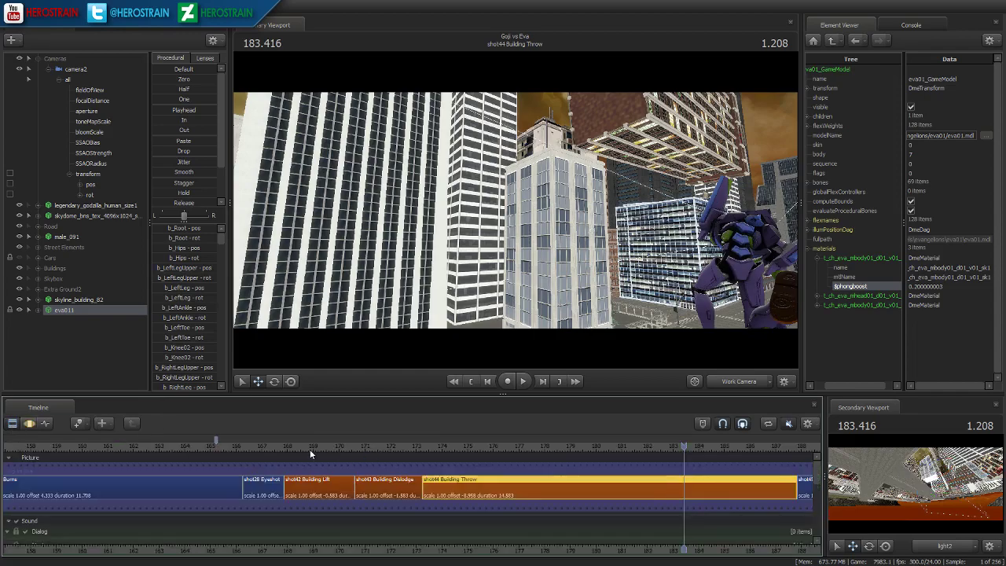
click(308, 471)
double_click(338, 495)
drag(503, 197, 555, 191)
key(s)
key(w)
key(s)
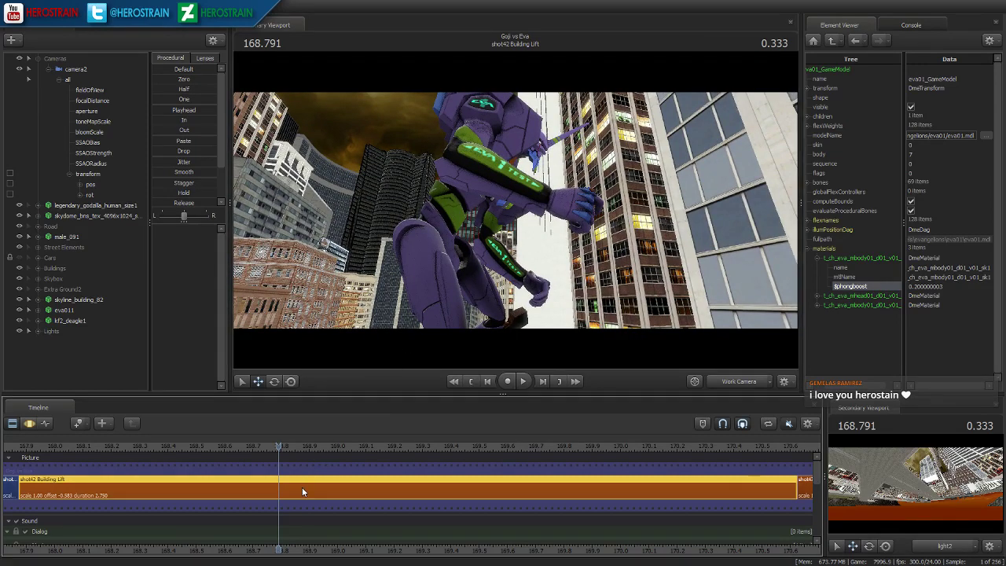
- Go back to the start of shot42 Building Lift and play it through camera2
click(471, 382)
drag(503, 228, 502, 231)
key(s)
key(w)
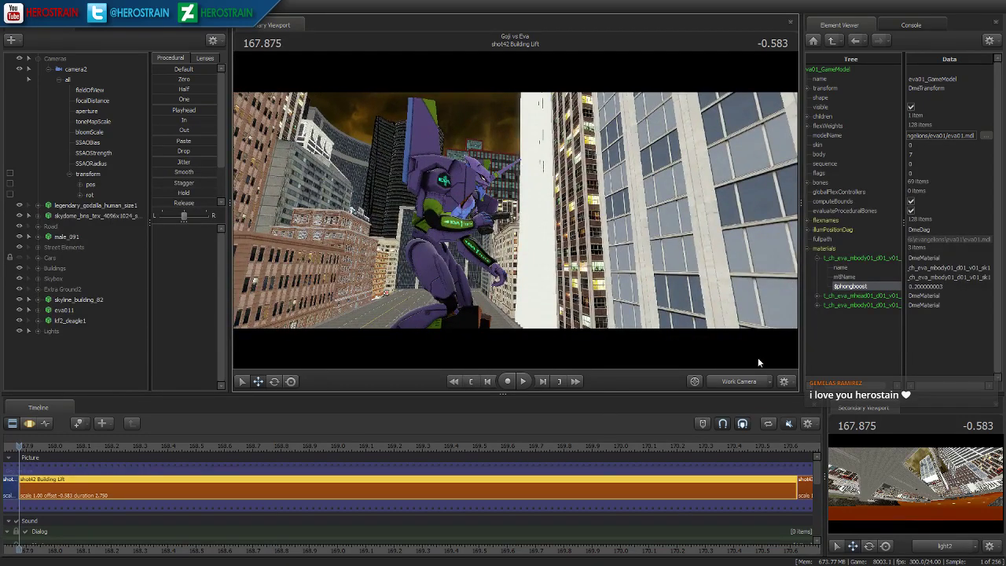
click(750, 382)
key(space)
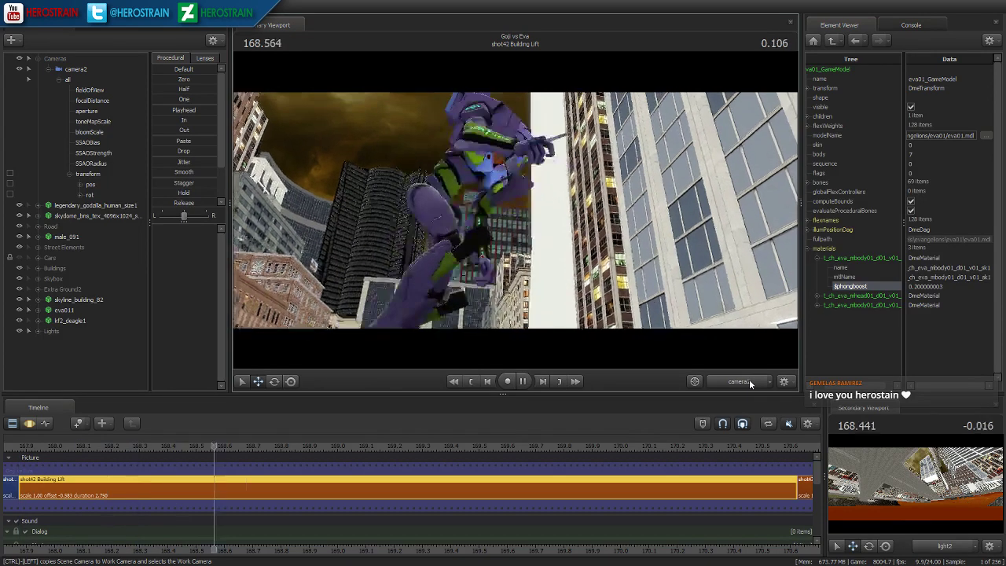
- Show the focal plane in the primary viewport and raise camera2's focalDistance to 200
click(30, 423)
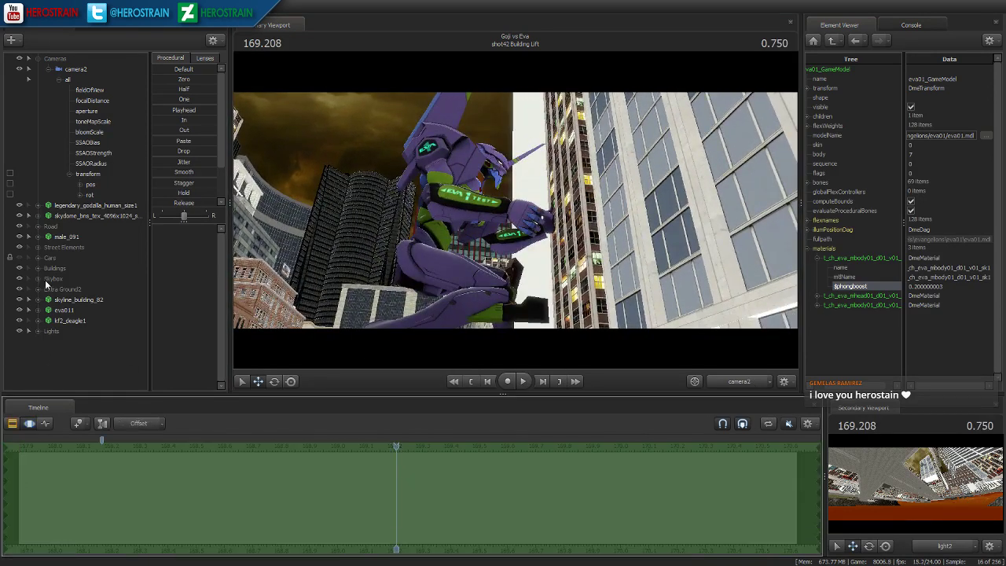
right_click(342, 117)
mouse_move(403, 147)
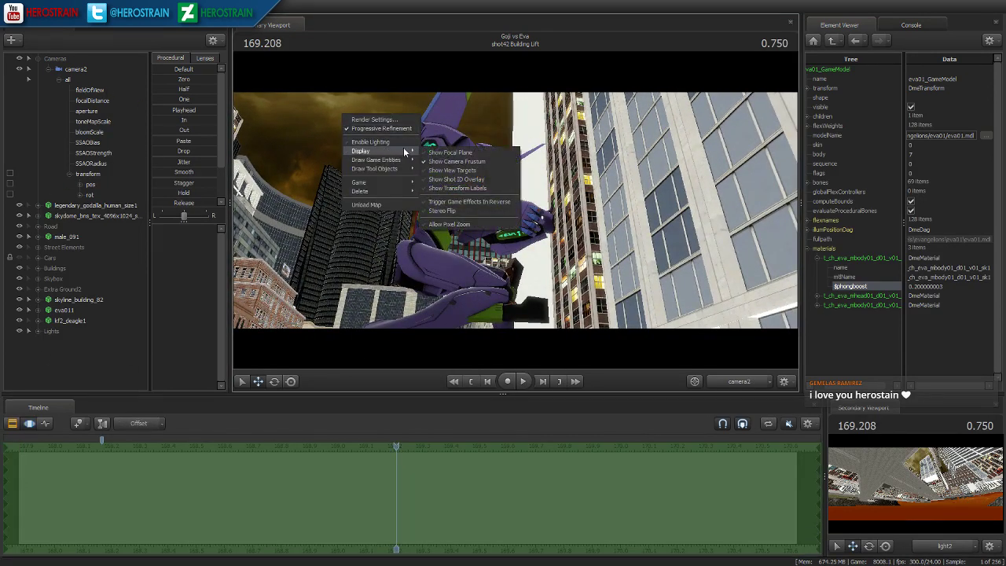
click(446, 154)
click(85, 73)
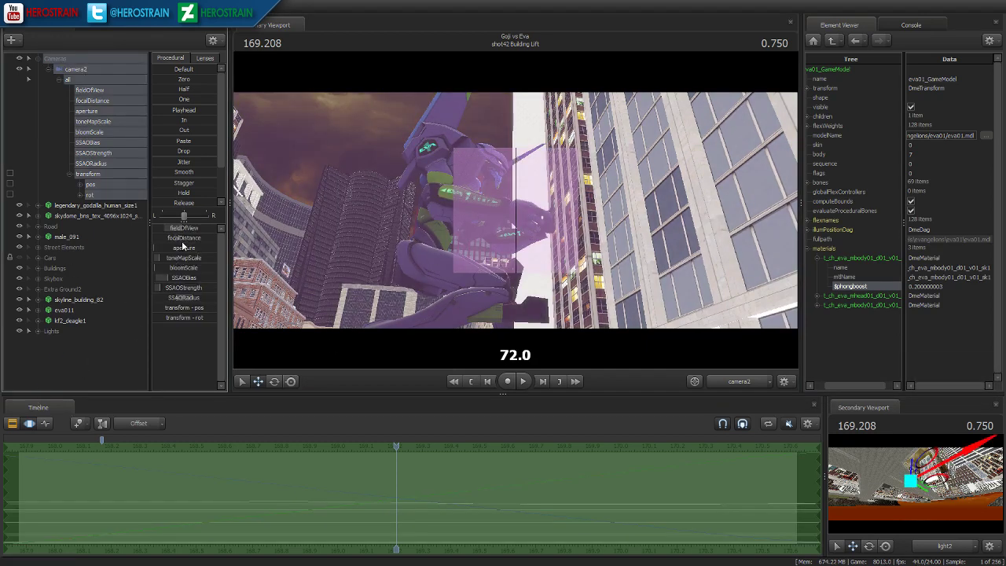
drag(178, 252, 192, 246)
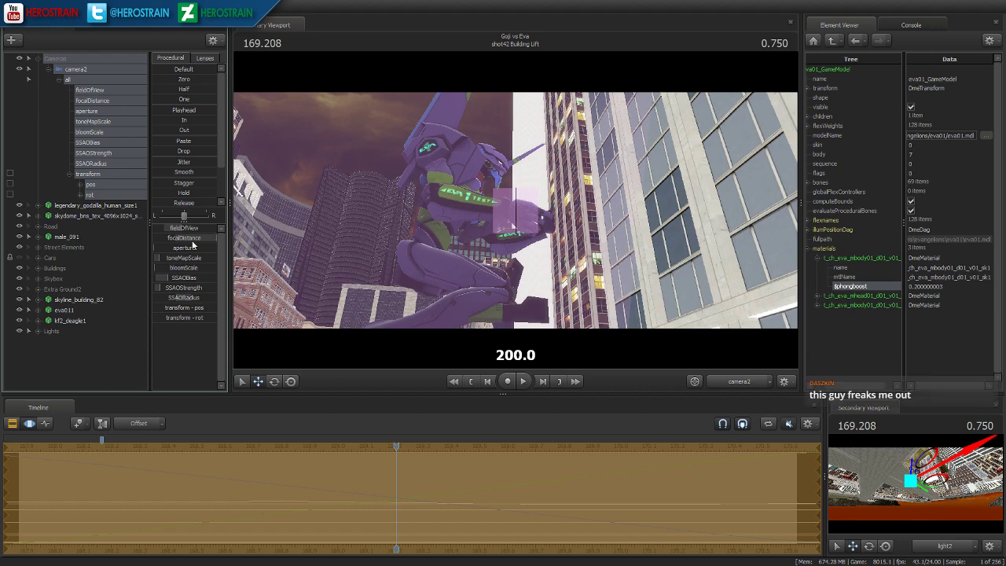
- Extend the maximum of camera2's focalDistance range and set the focal distance to 325.8
right_click(191, 242)
click(212, 256)
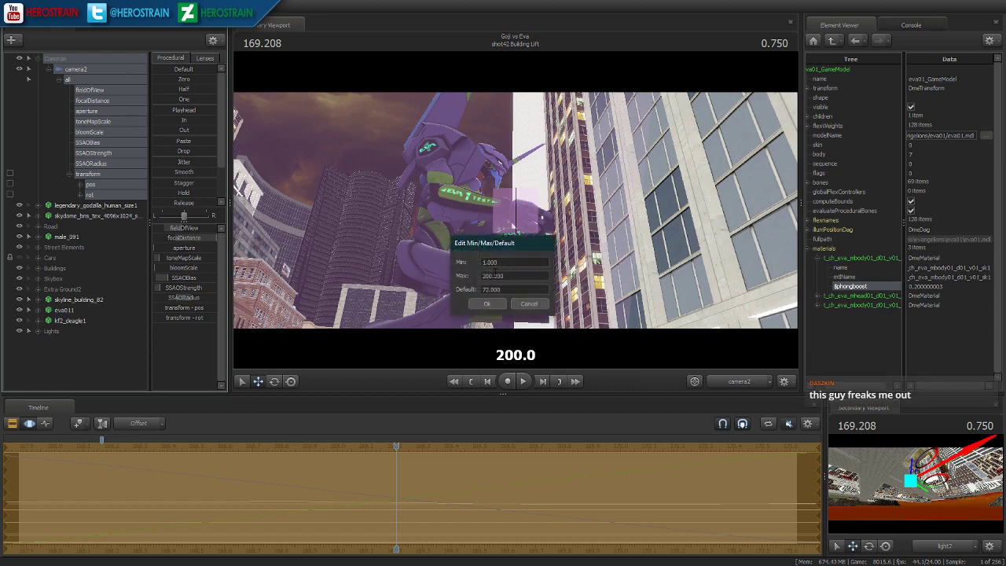
click(486, 304)
drag(186, 243, 203, 243)
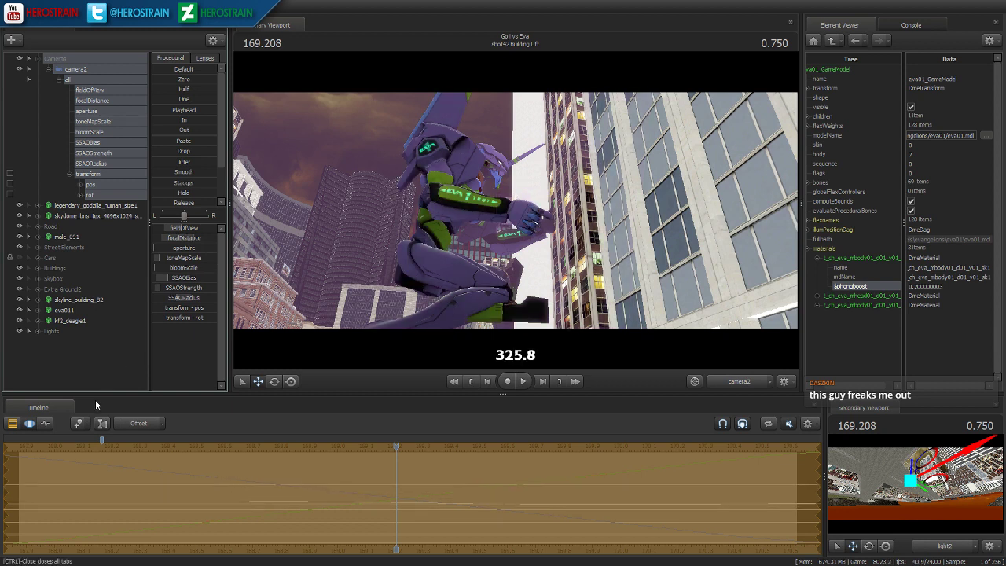
- Switch to the Graph Editor and key camera2's focalDistance at 346.0 on the first frame of shot42 Building Lift
click(45, 424)
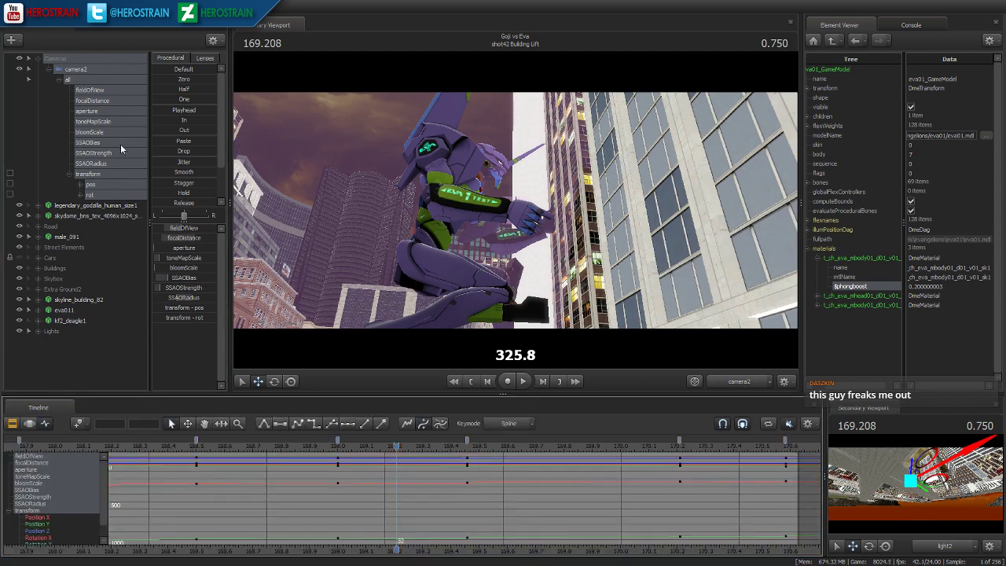
click(100, 102)
scroll(489, 486, down, 2)
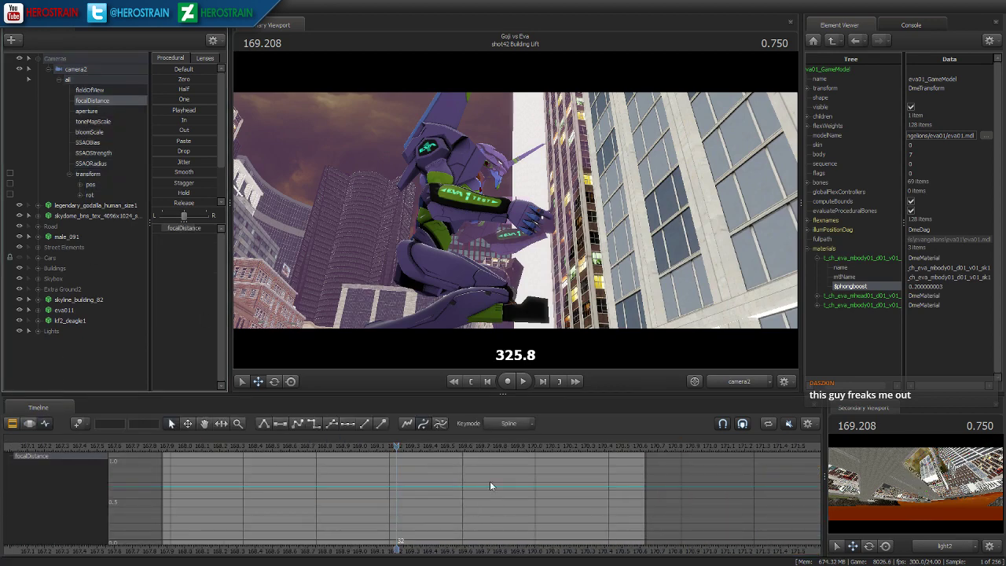
click(472, 382)
mouse_move(199, 228)
mouse_down()
mouse_move(230, 228)
mouse_move(214, 228)
mouse_up()
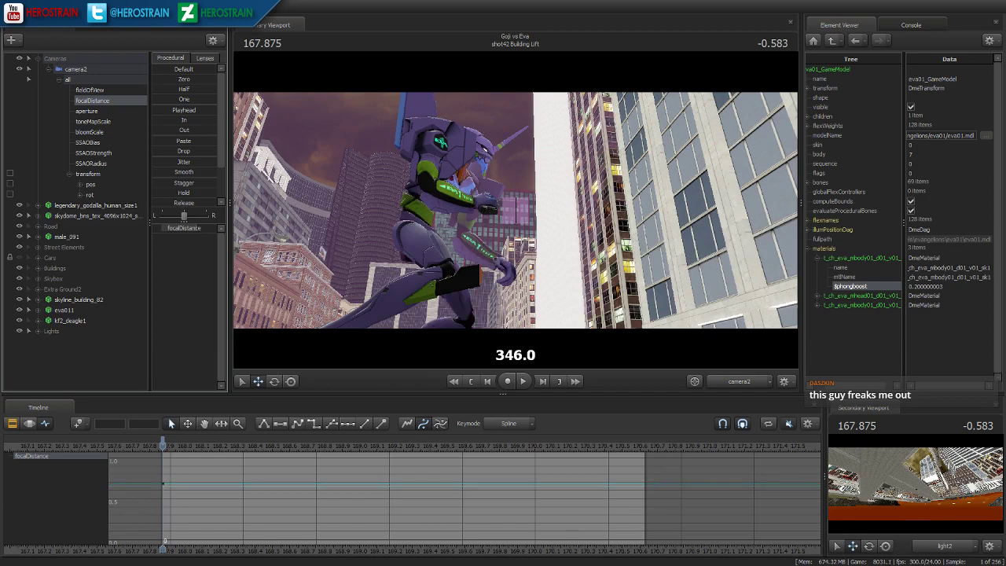
- Key camera2's focalDistance at 350.1 on the last frame of the shot and scrub back to check the focus on the Eva
click(558, 382)
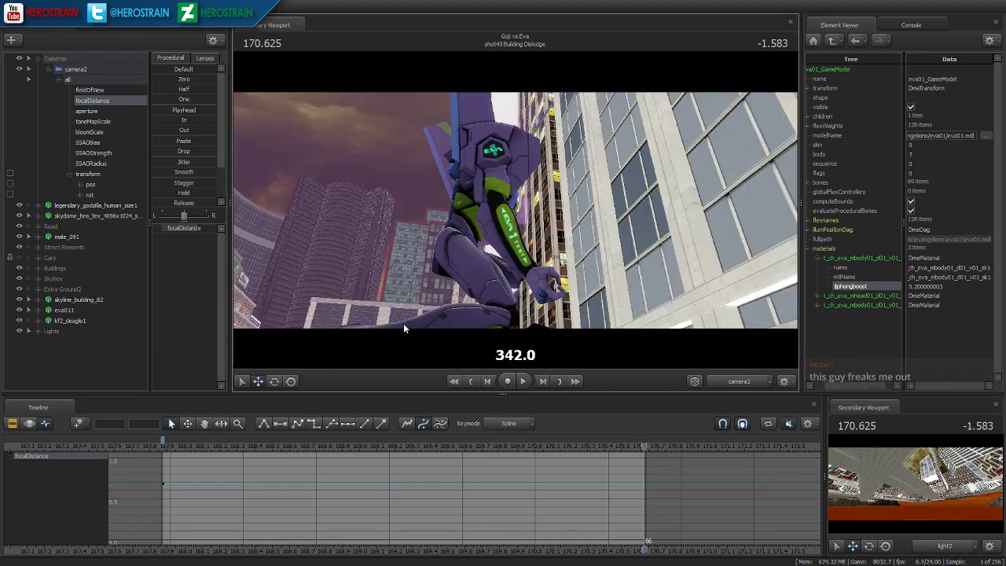
mouse_move(183, 226)
mouse_down()
mouse_move(158, 226)
mouse_move(189, 226)
mouse_up()
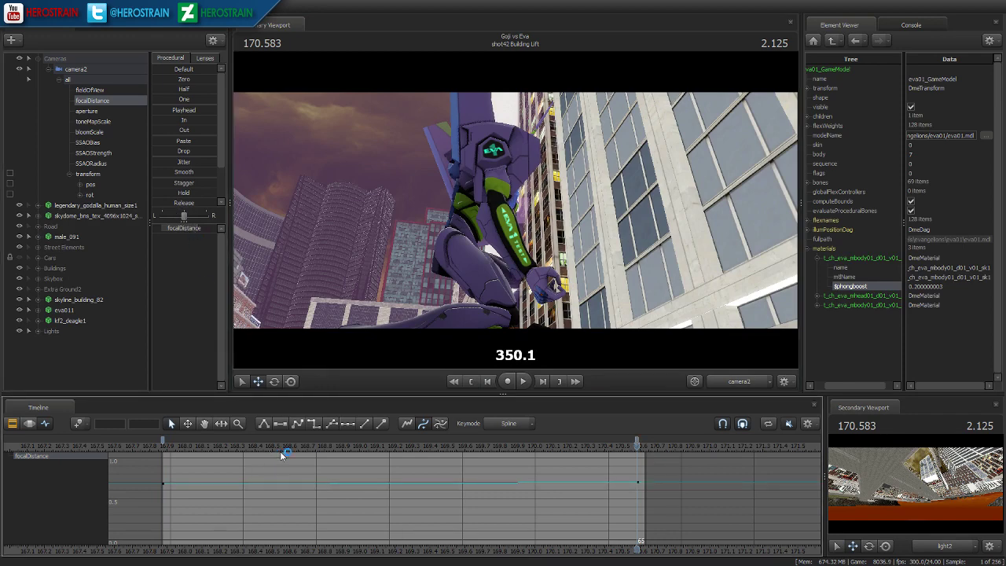
click(302, 446)
drag(316, 447, 386, 454)
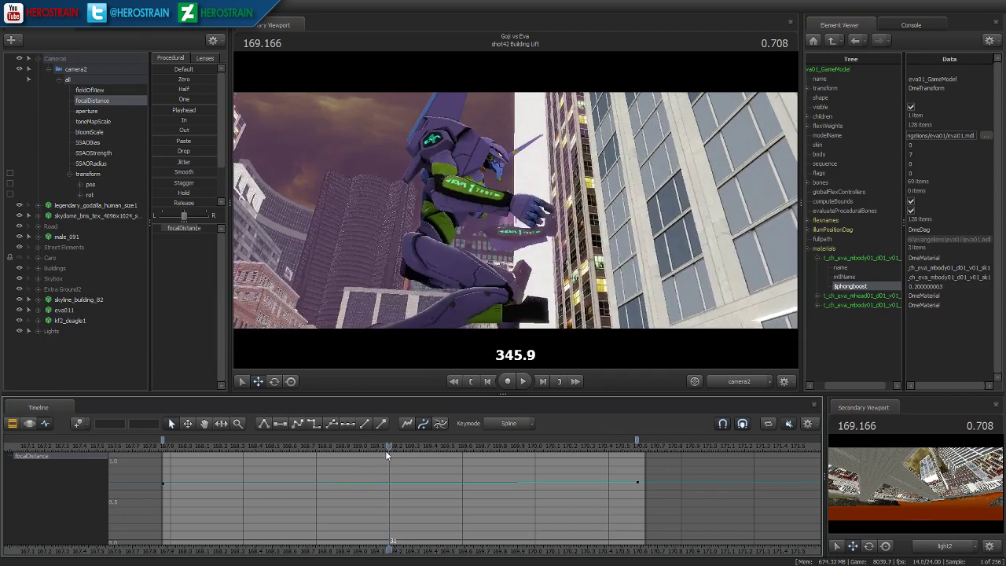
- Raise camera2's aperture across the whole shot and return to the Clip Editor
click(88, 111)
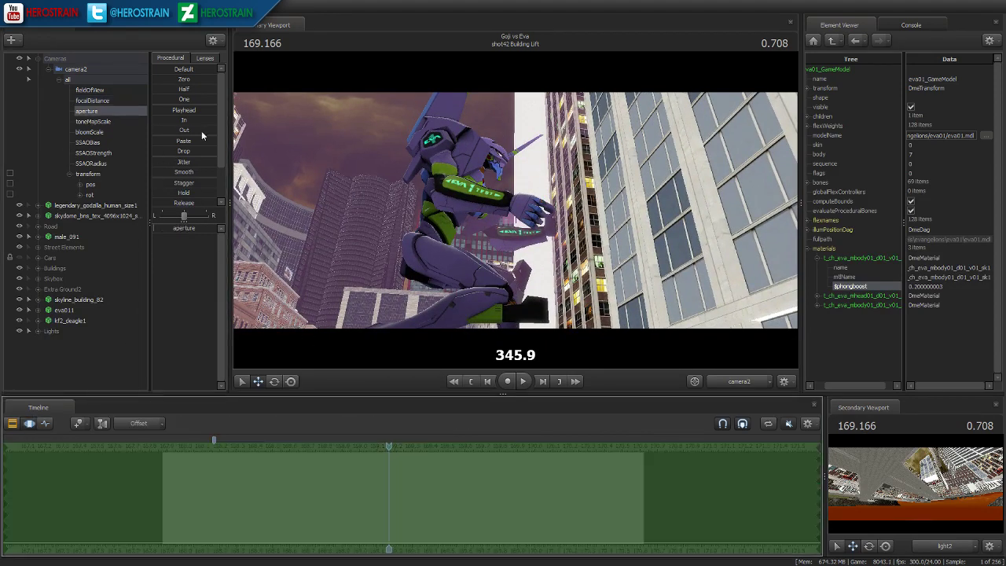
drag(172, 230, 213, 233)
click(12, 424)
- Turn off the focal plane display in the primary viewport and enable lighting
right_click(441, 266)
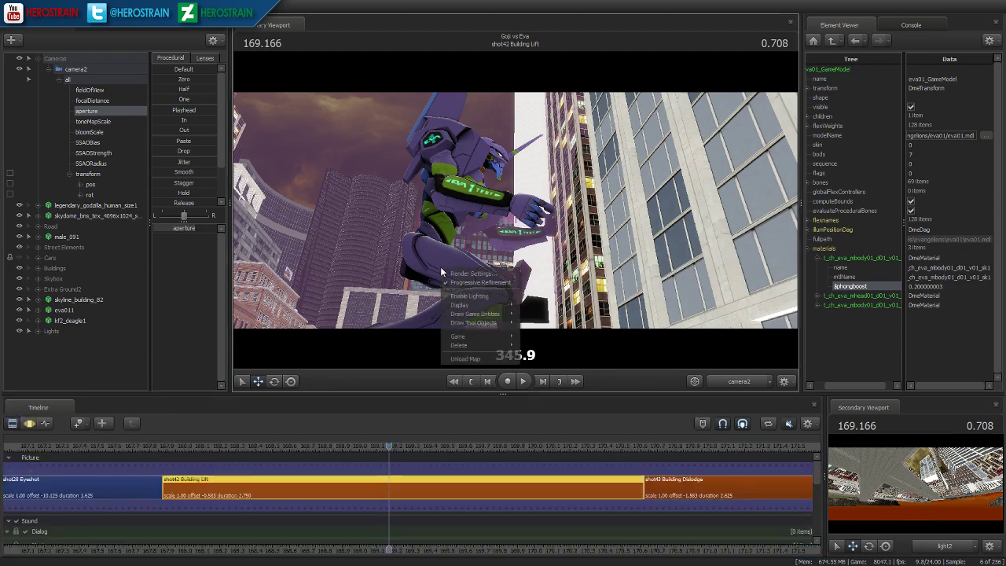
mouse_move(459, 305)
click(550, 307)
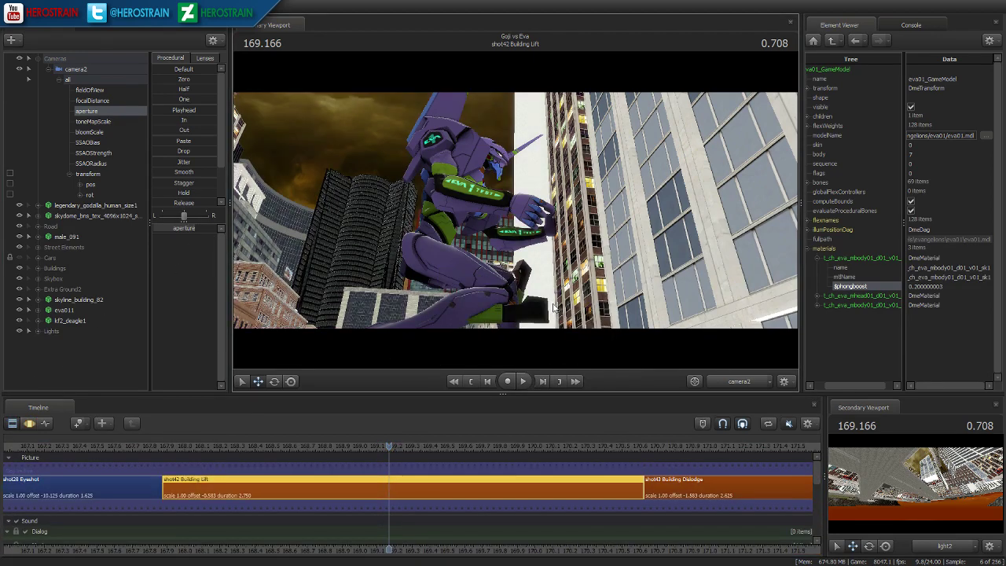
scroll(485, 488, up, 2)
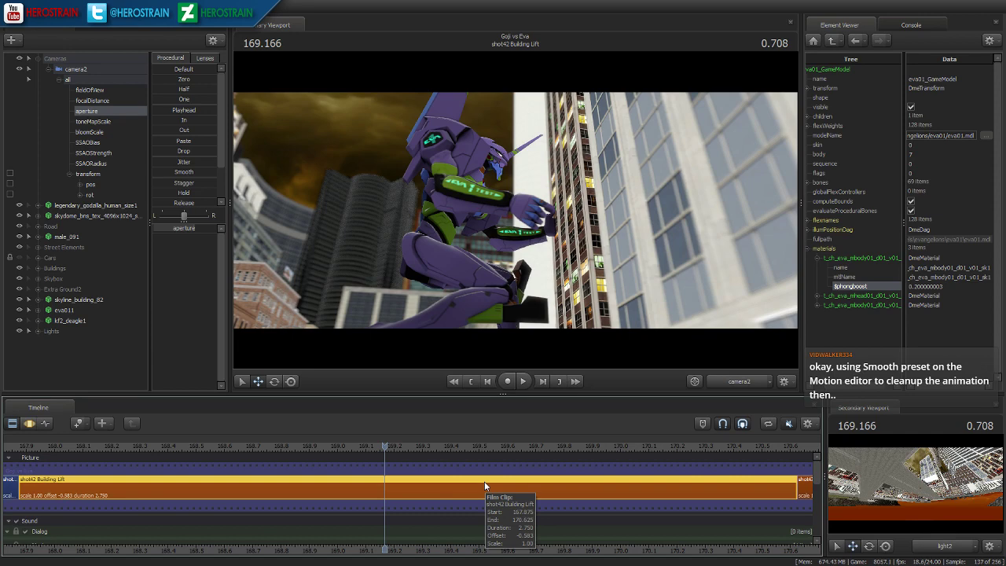
right_click(443, 215)
click(482, 244)
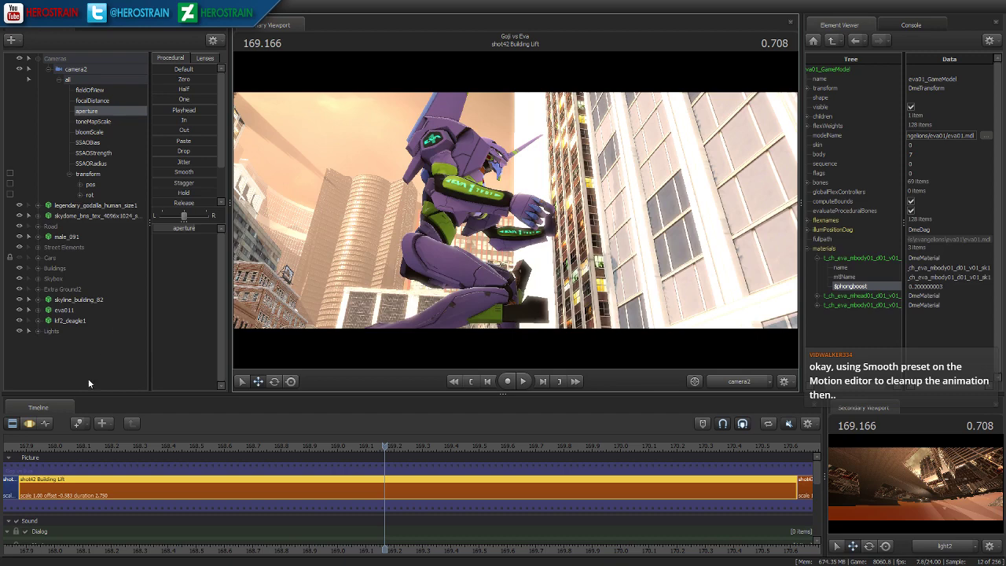
- Readjust camera2's aperture in the lit view and check the depth of field on the shot's last frame
click(30, 423)
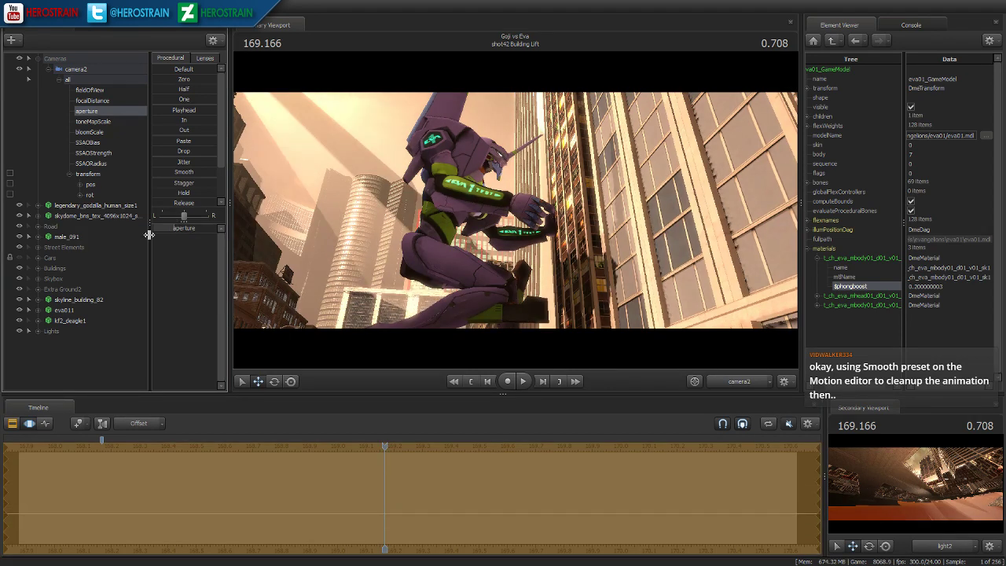
click(12, 423)
scroll(558, 486, down, 2)
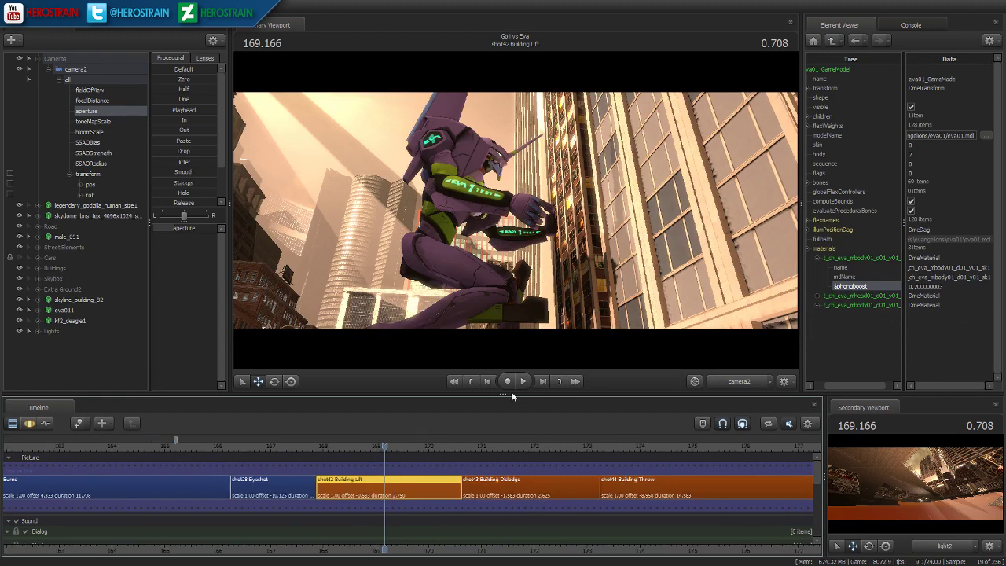
click(558, 380)
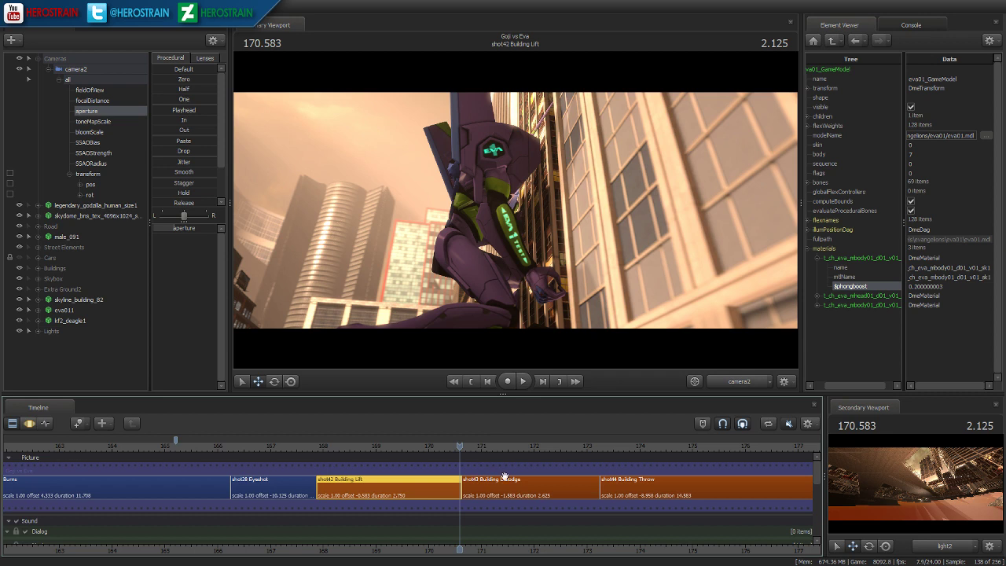
scroll(504, 478, down, 3)
scroll(480, 469, up, 3)
- Expand the Lights group in the Motion Editor and adjust light1's intensity and shadowAtten
click(29, 424)
click(38, 332)
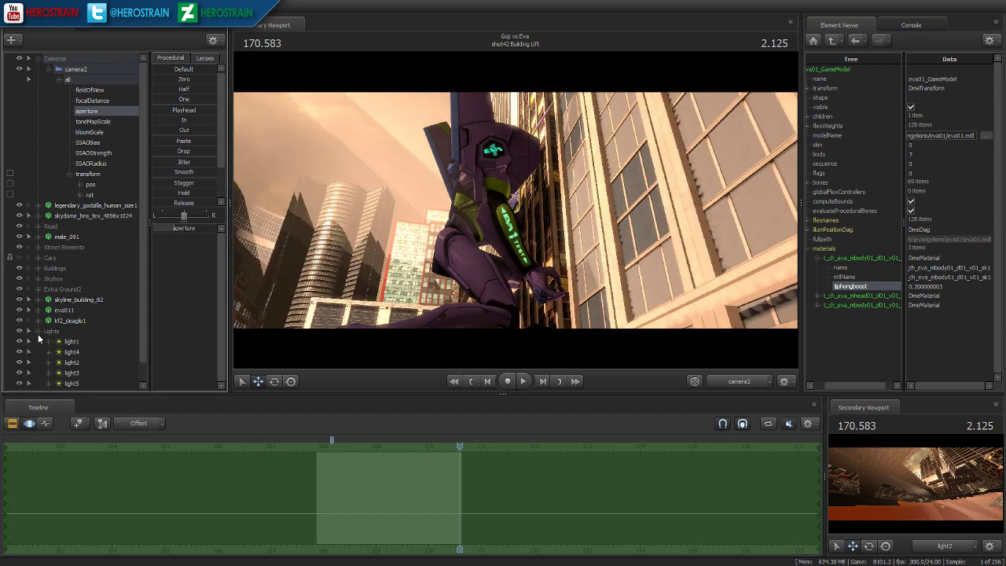
click(66, 343)
click(188, 229)
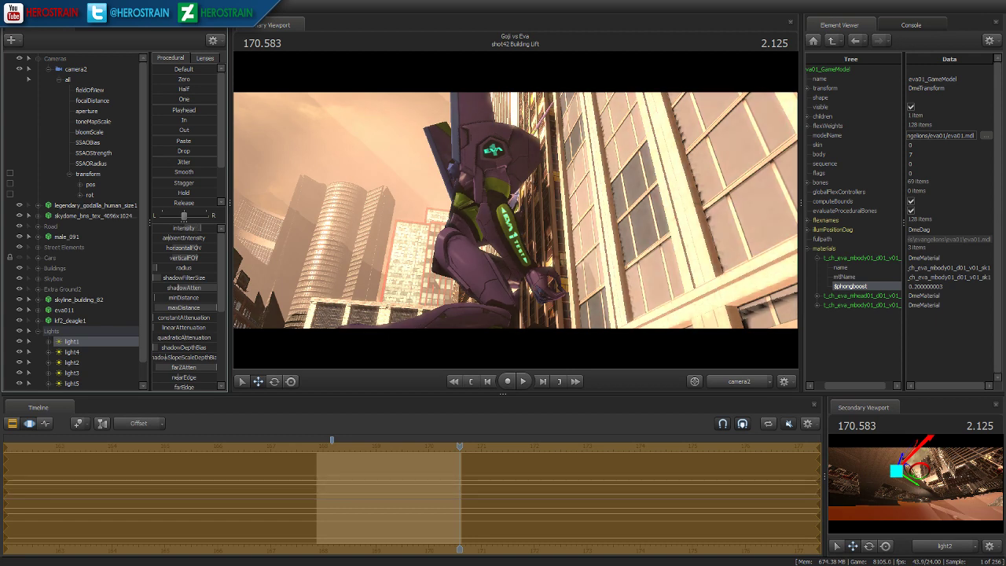
click(198, 289)
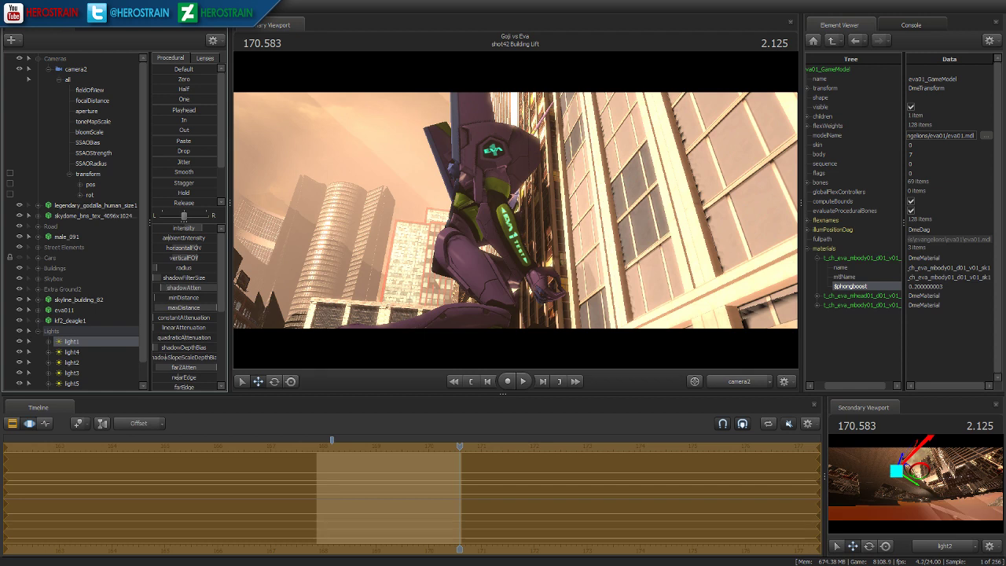
- Adjust light2's intensity, judging its effect up close on the buildings with the Work Camera
click(82, 362)
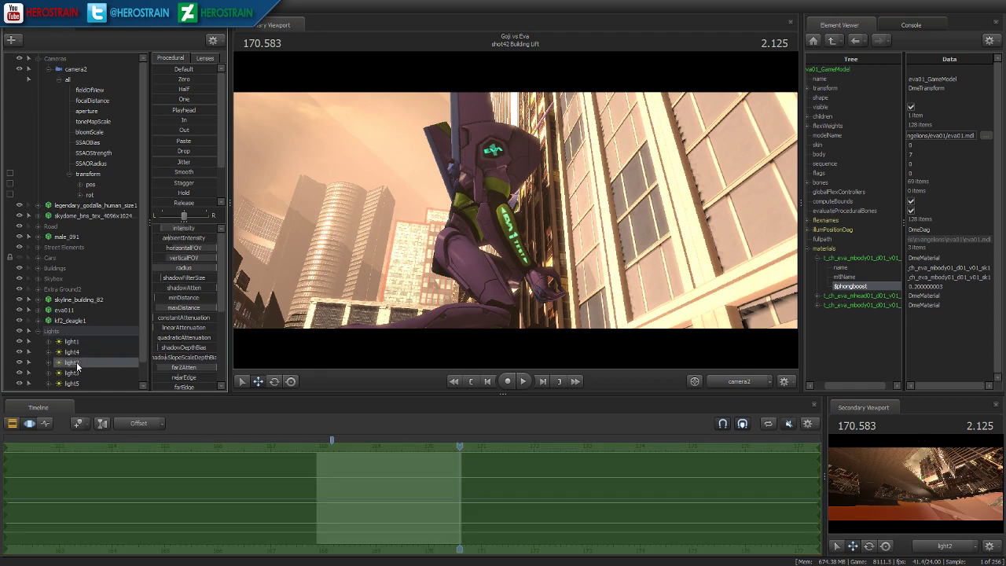
click(178, 228)
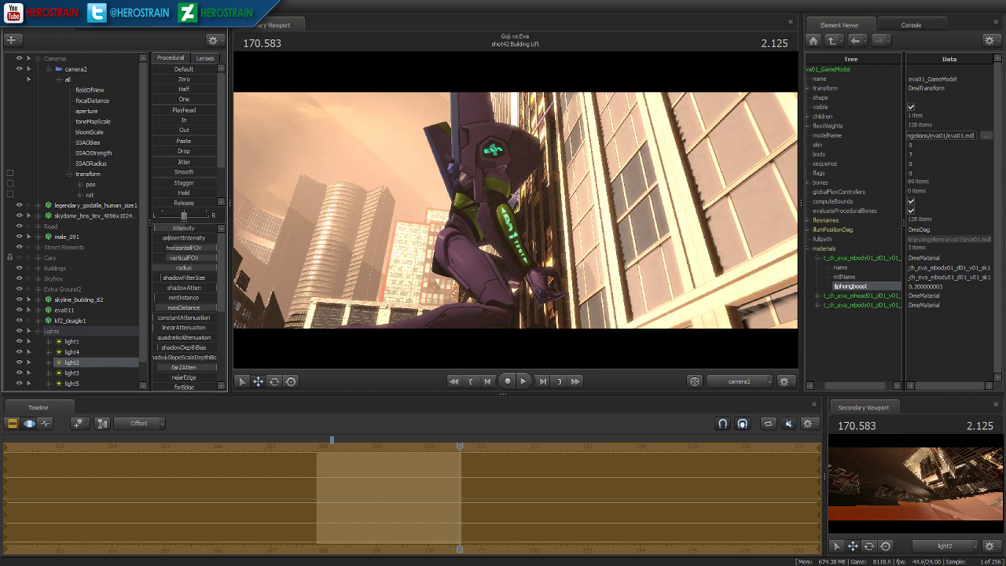
click(738, 382)
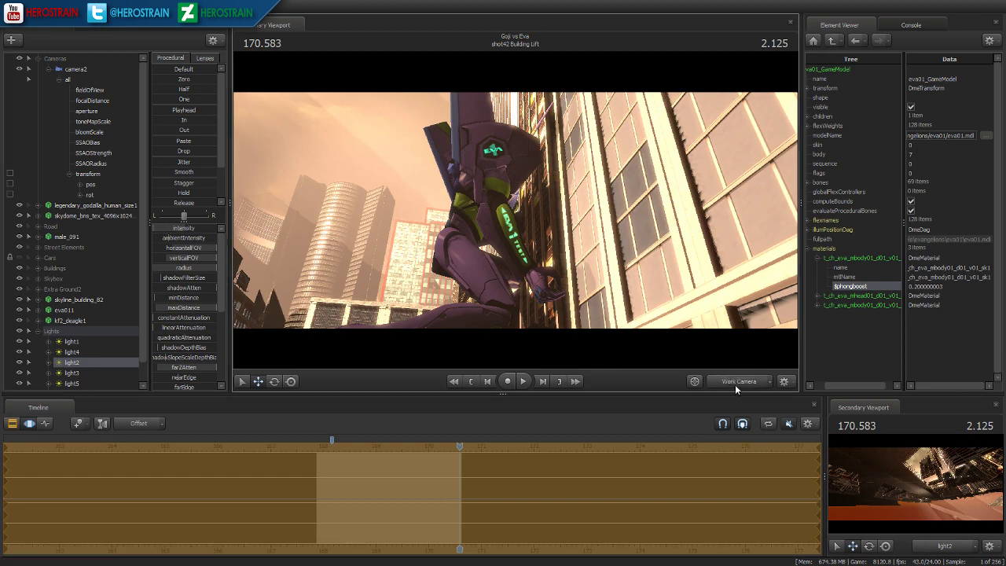
drag(566, 277, 456, 228)
key(w)
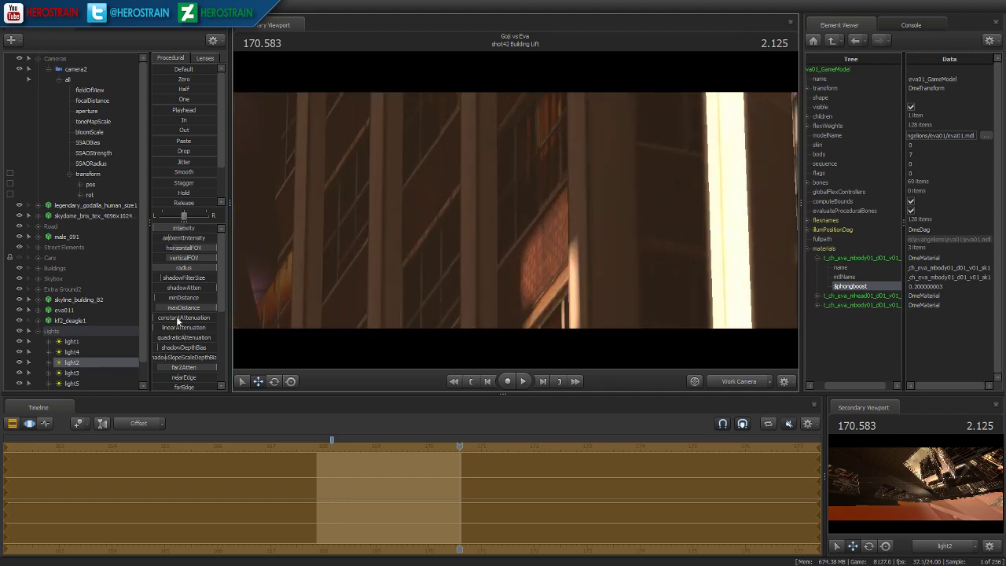
drag(183, 227, 175, 228)
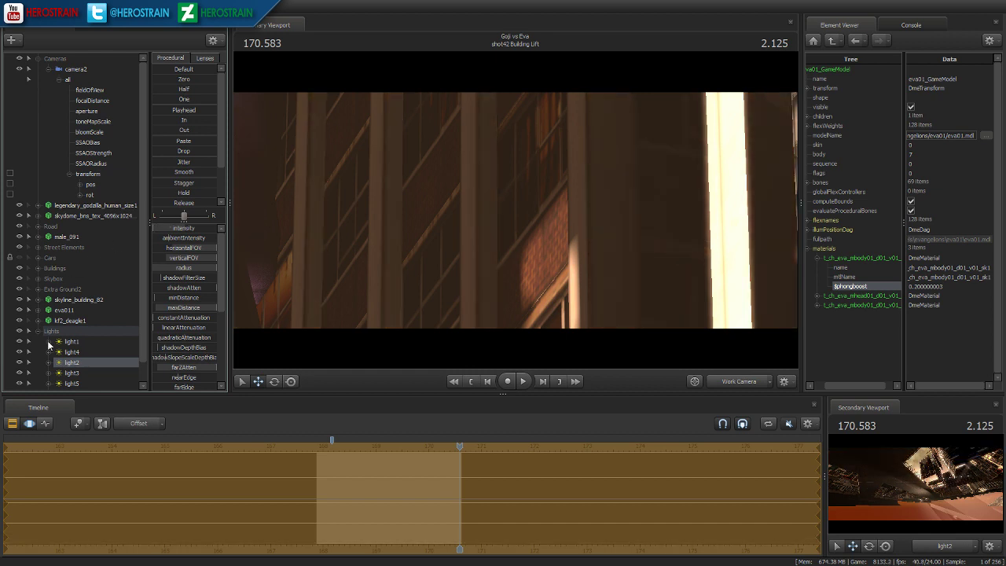
- Lower light3's intensity while checking its effect on the Eva's leg and arm up close
click(85, 373)
drag(183, 228, 180, 228)
mouse_move(503, 212)
mouse_down()
mouse_move(361, 212)
mouse_move(504, 203)
mouse_up()
drag(183, 228, 180, 228)
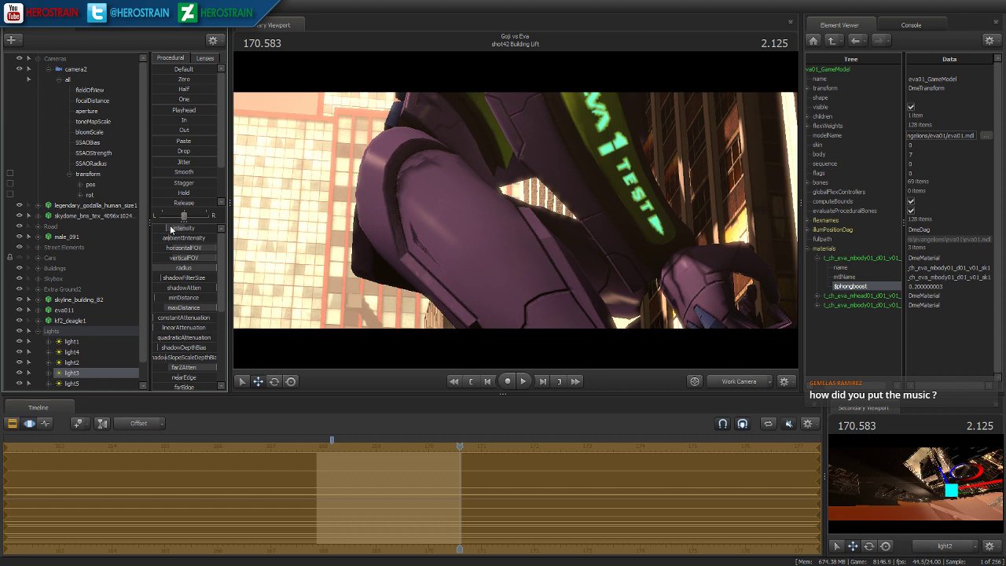
- Raise light5's intensity and select light6
click(72, 384)
drag(168, 230, 177, 229)
click(92, 373)
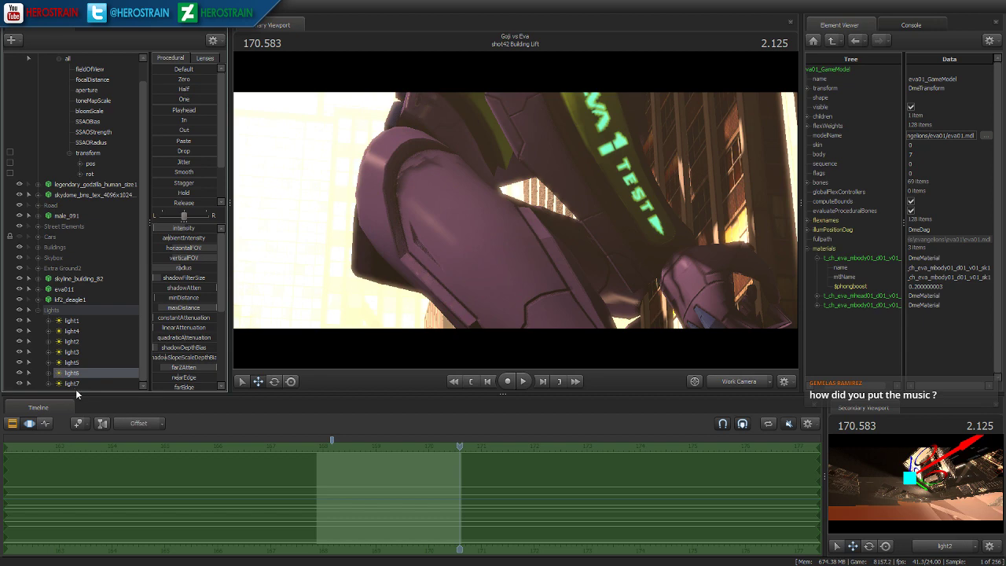
- Play shot42 Building Lift from its start through camera2 to review the lighting
click(454, 381)
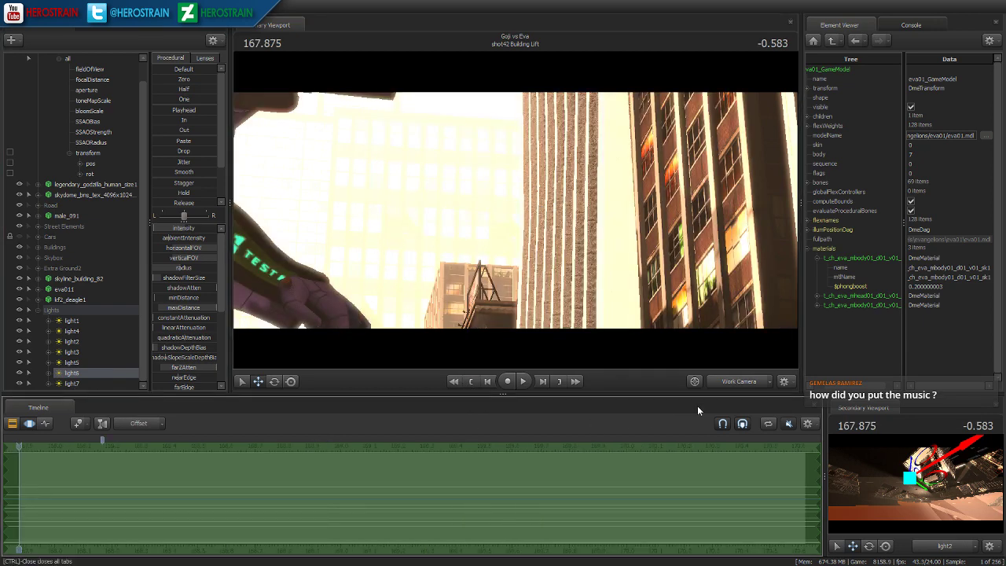
click(721, 383)
key(space)
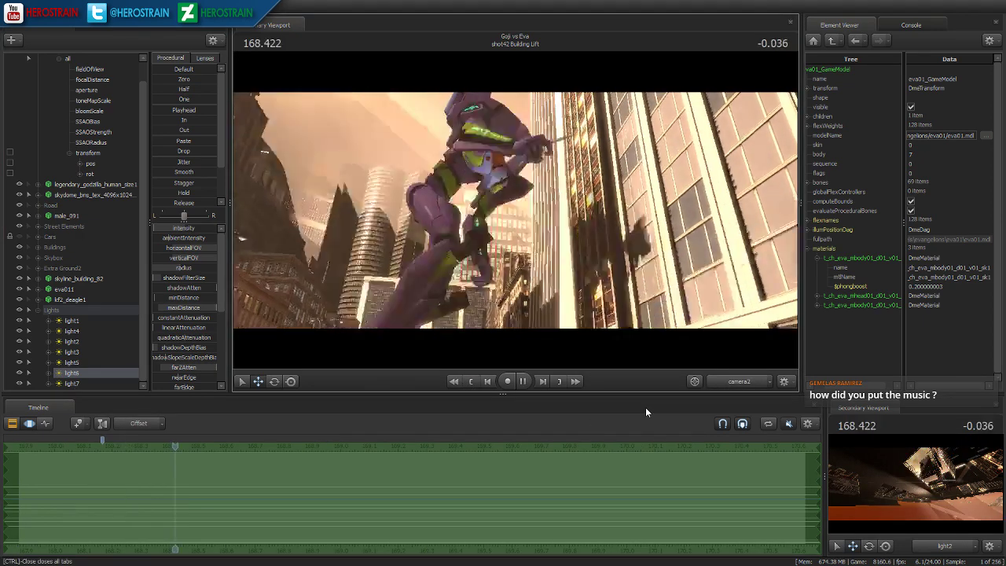
key(space)
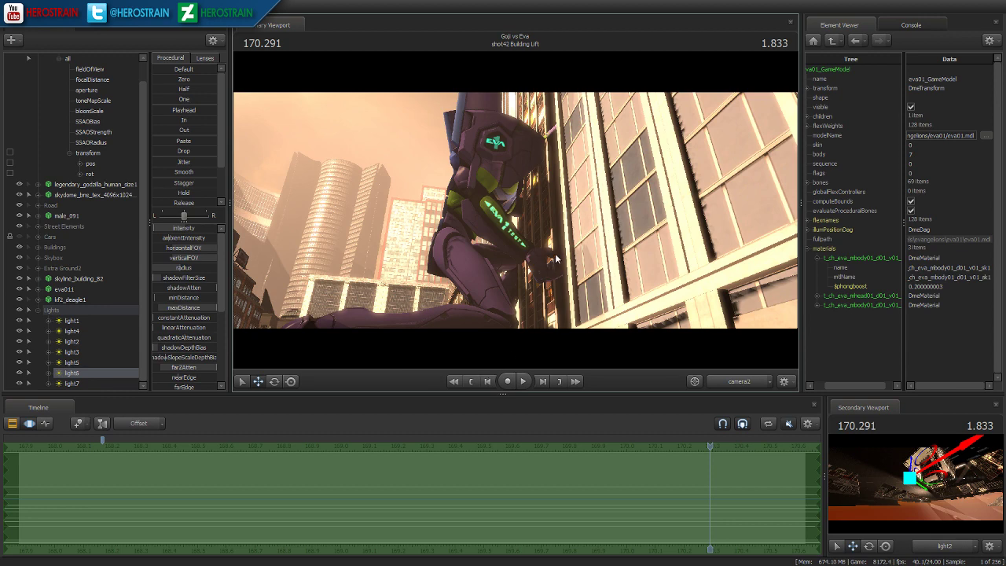
- Inspect the Eva's hand up close with the Work Camera, return to camera2 and go to the shot's first frame in the Clip Editor
click(728, 382)
key(w)
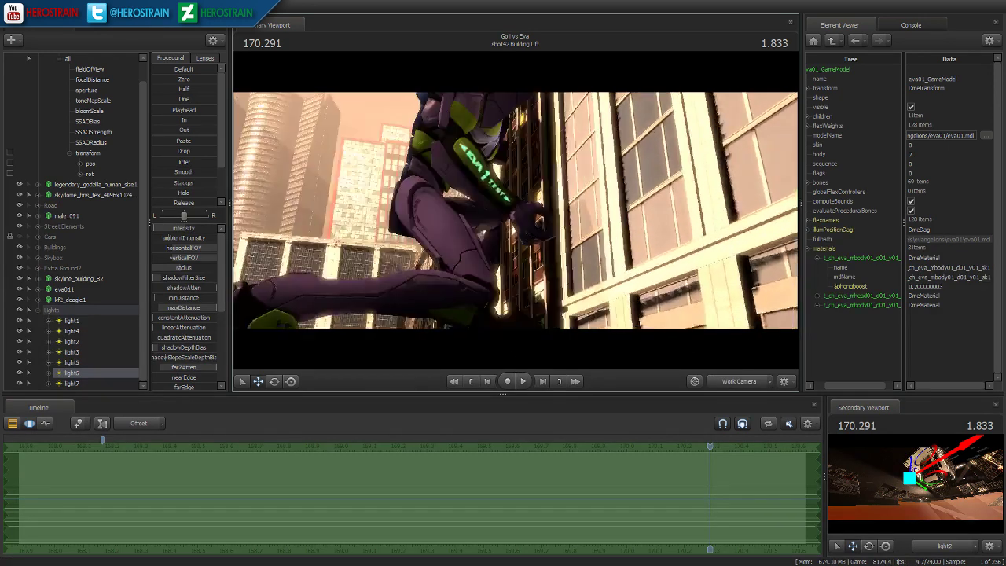
key(w)
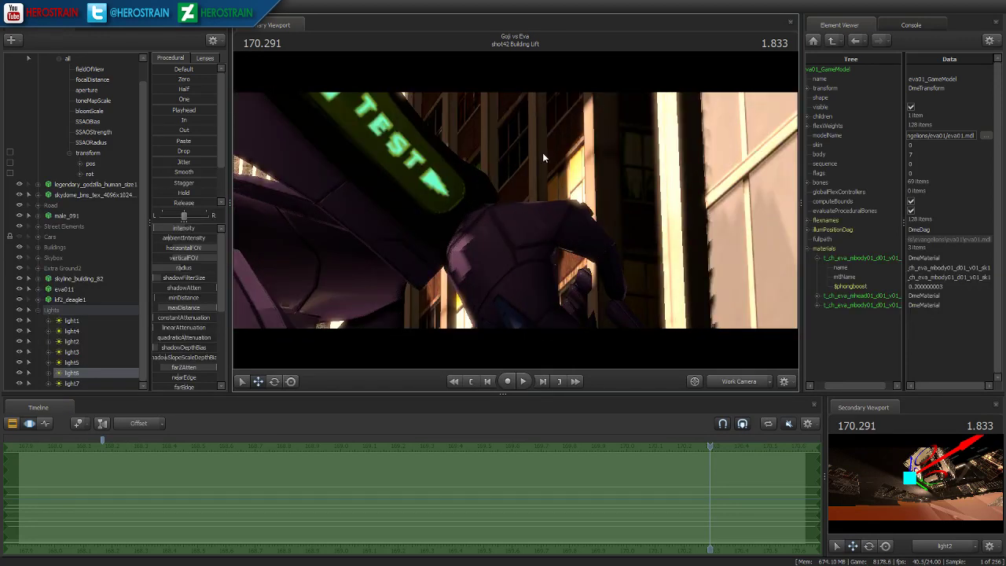
click(726, 382)
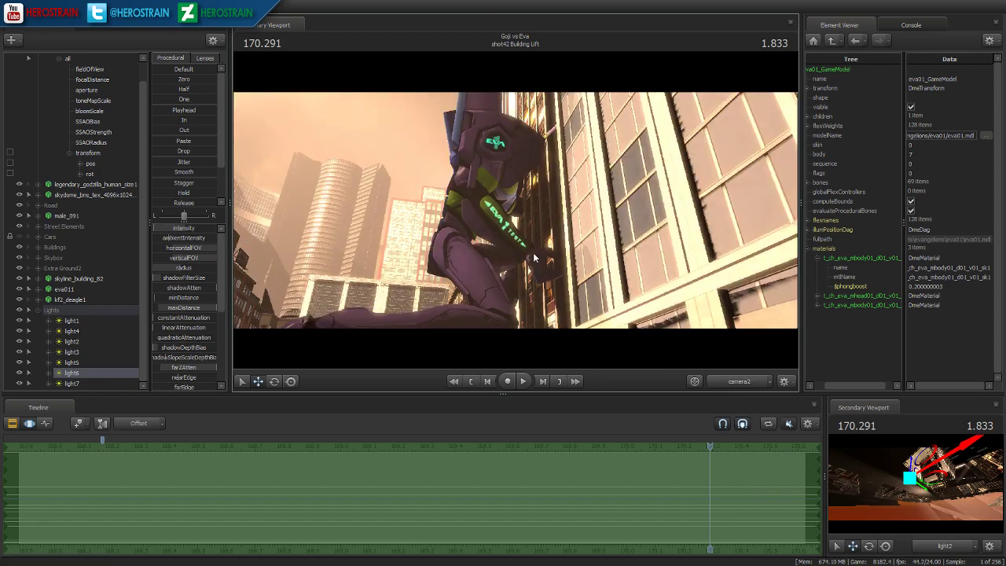
click(11, 422)
click(470, 382)
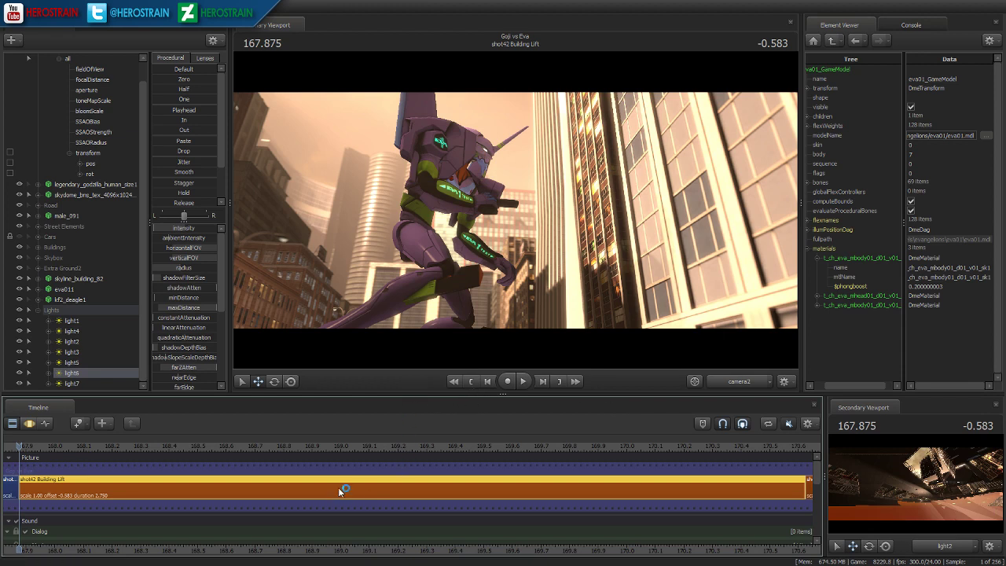
- Go through the shot's lights in the Motion Editor, undo the last change and lower light7's intensity
click(29, 423)
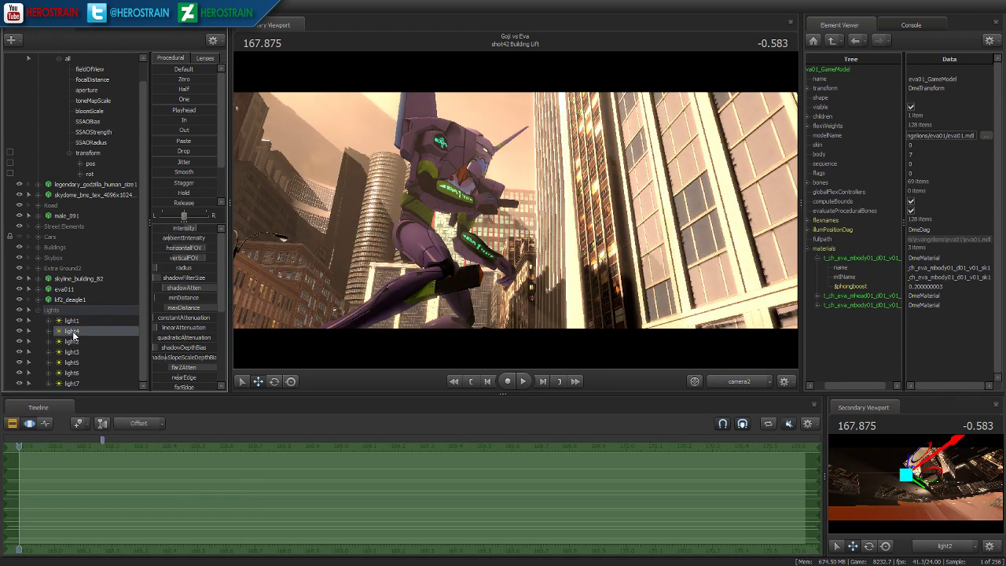
click(191, 339)
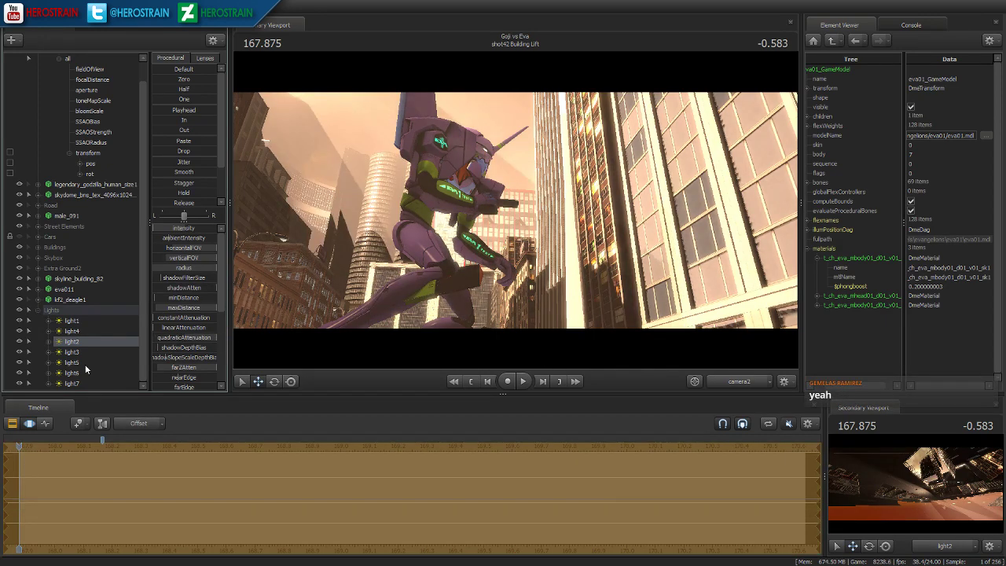
key(ctrl+z)
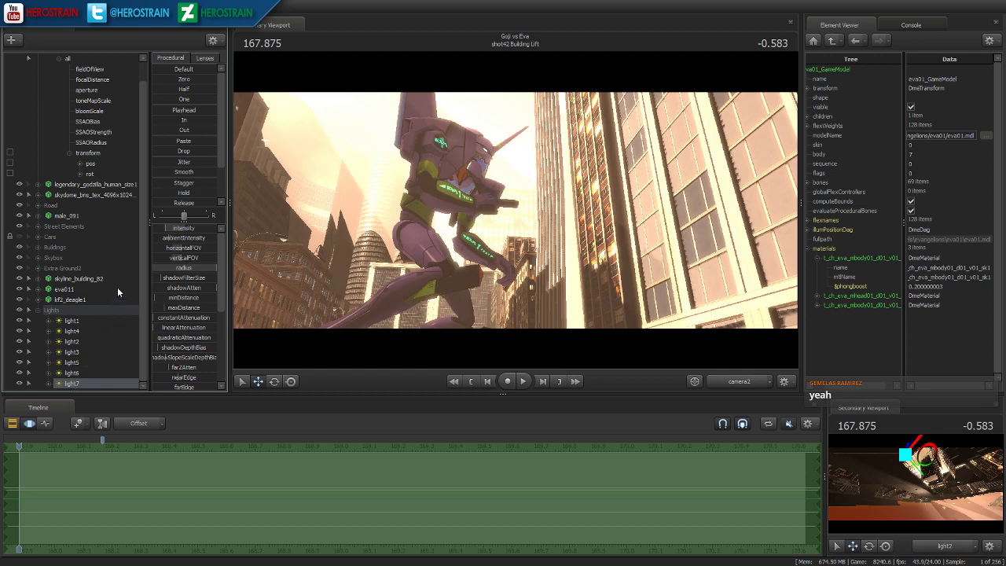
drag(174, 227, 163, 227)
- Try out light6's quadratic attenuation, select light5 and lower its intensity
click(85, 369)
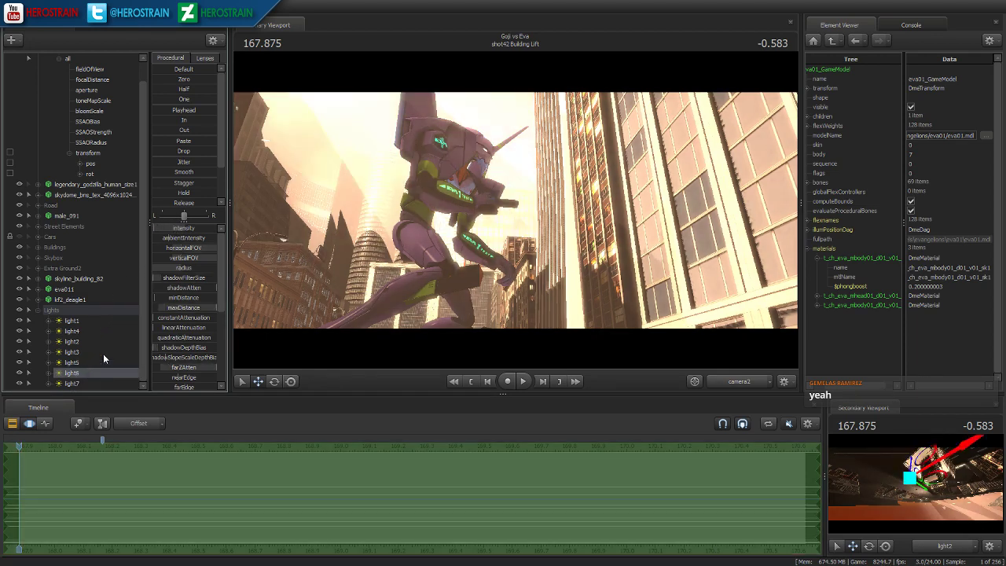
click(183, 338)
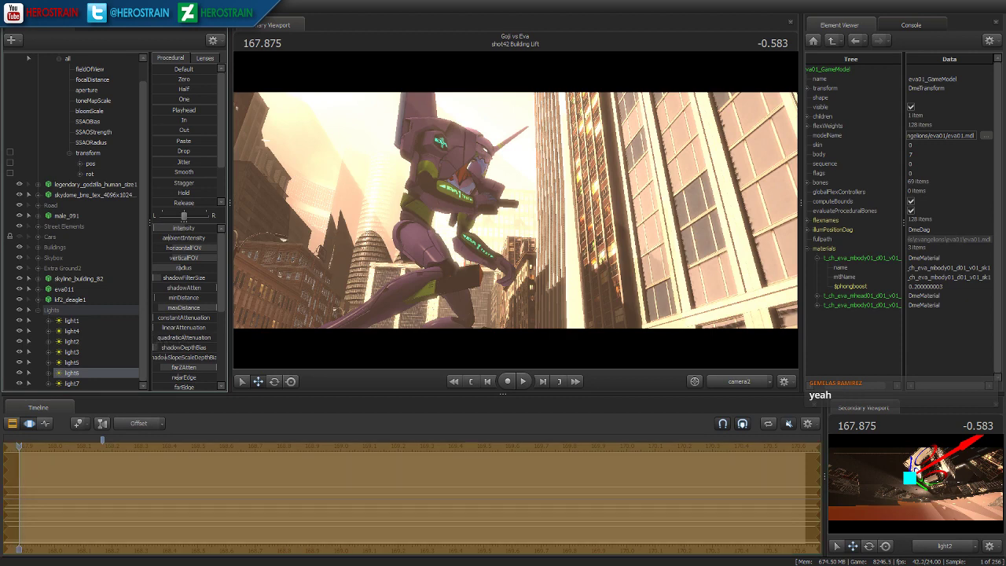
drag(183, 338, 179, 338)
click(80, 363)
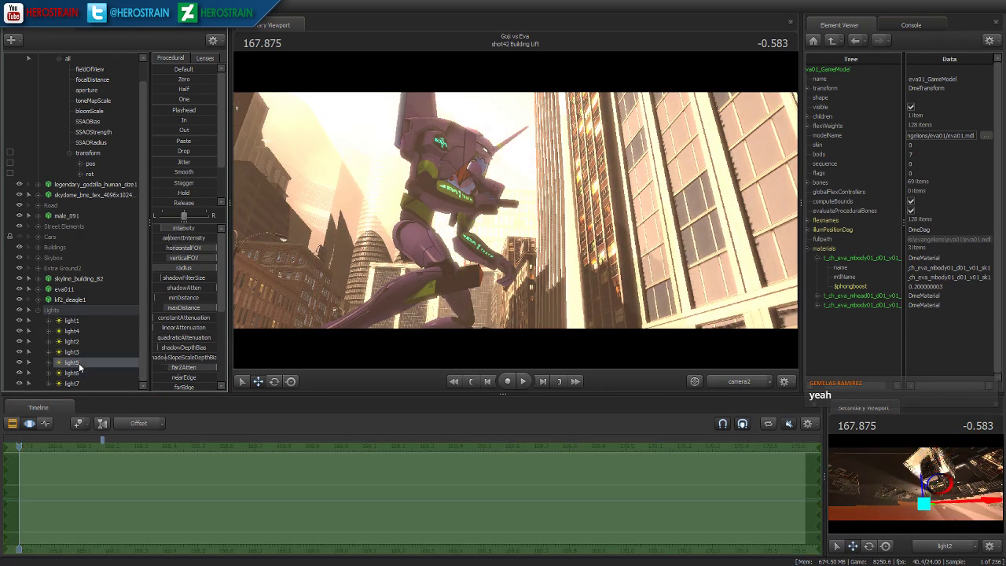
drag(183, 234, 163, 225)
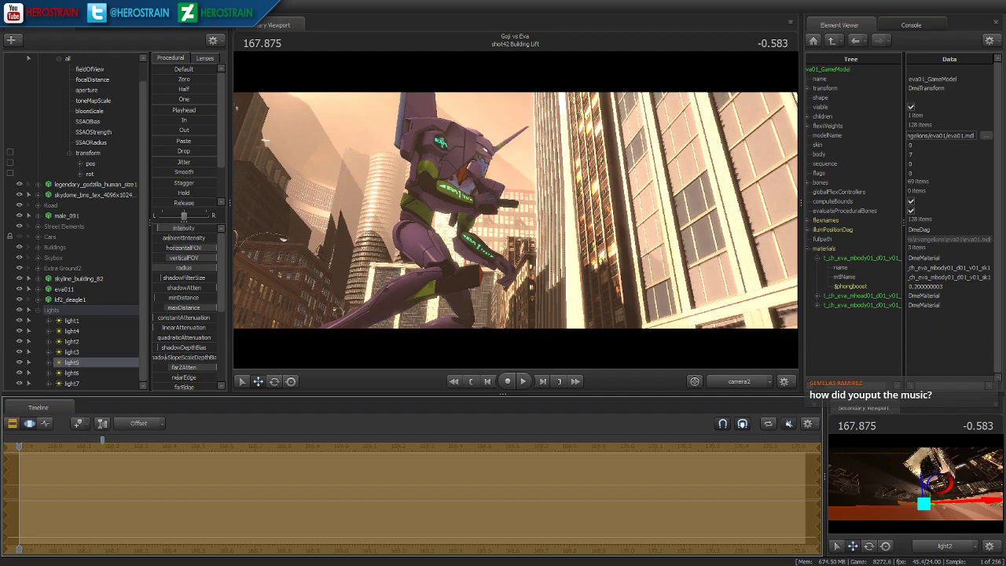
- Switch to the browser to look at the music video on YouTube and return to Source Filmmaker
key(alt+Tab)
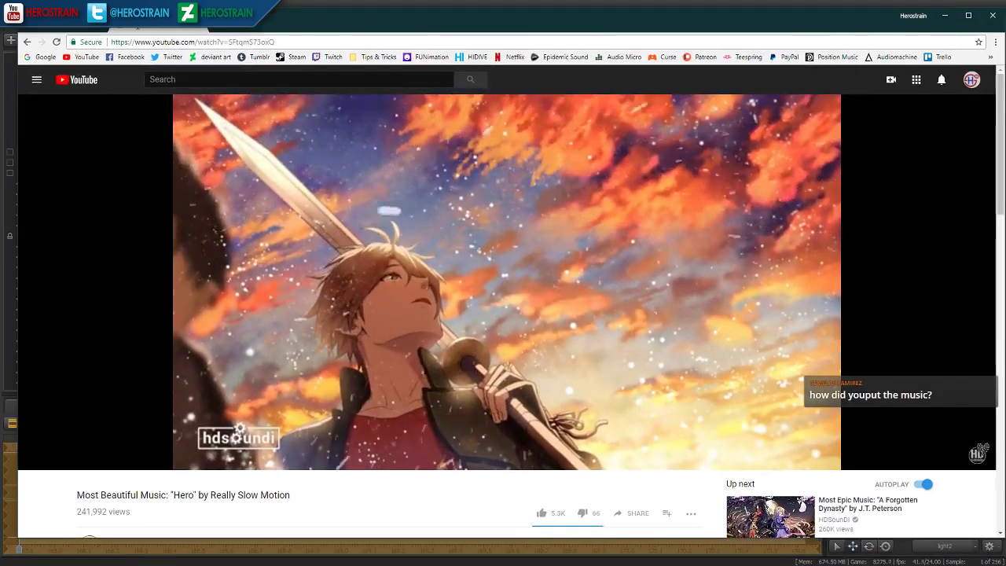
drag(59, 16, 345, 87)
key(alt+Tab)
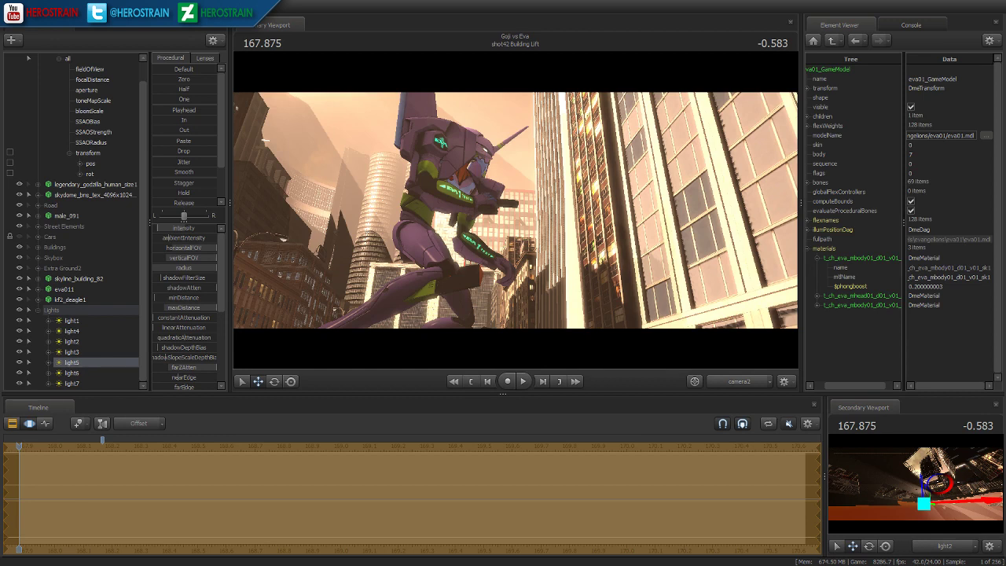
- Play shot42 Building Lift from its start through camera2 to review the lighting, pausing near its end in the Clip Editor
click(358, 458)
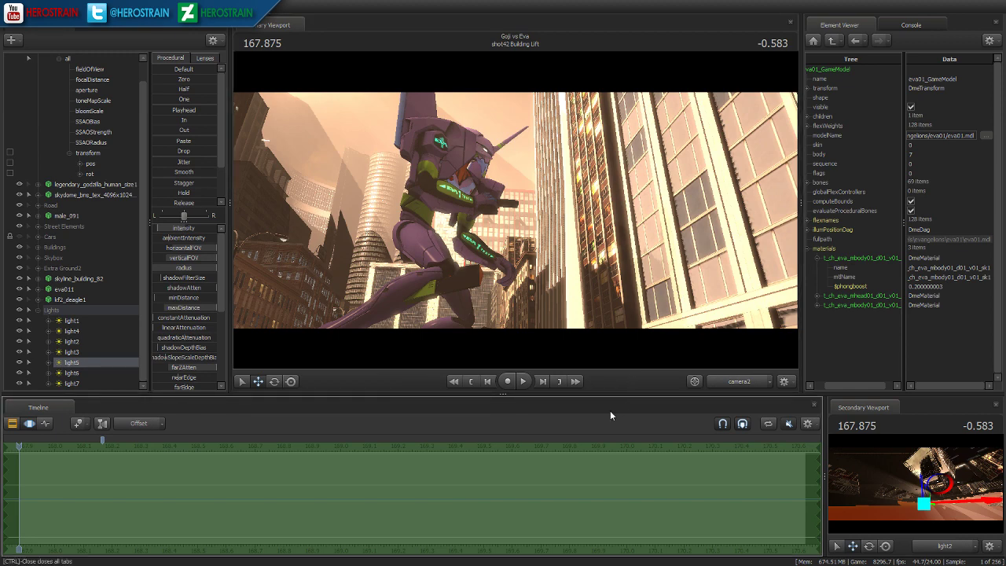
key(space)
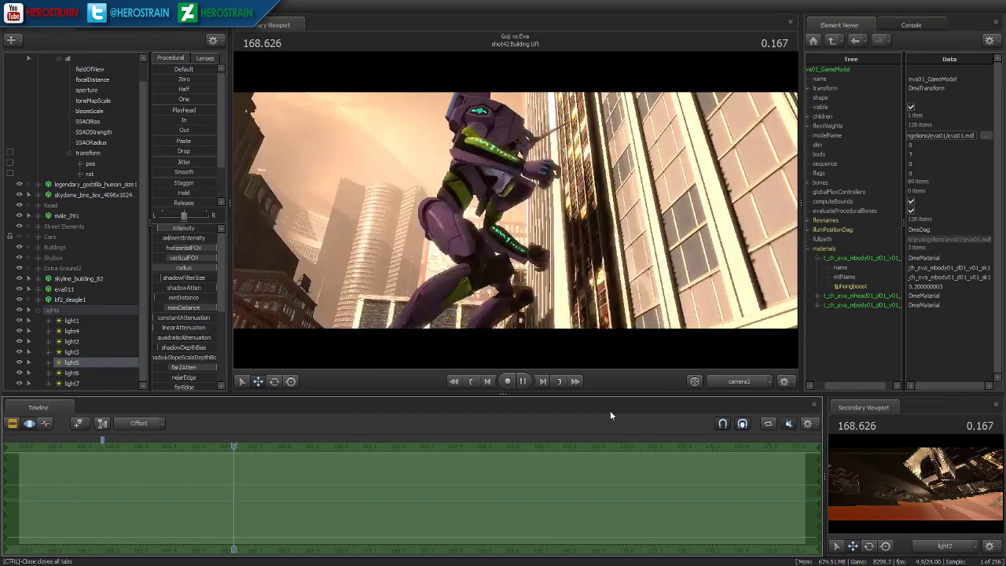
key(space)
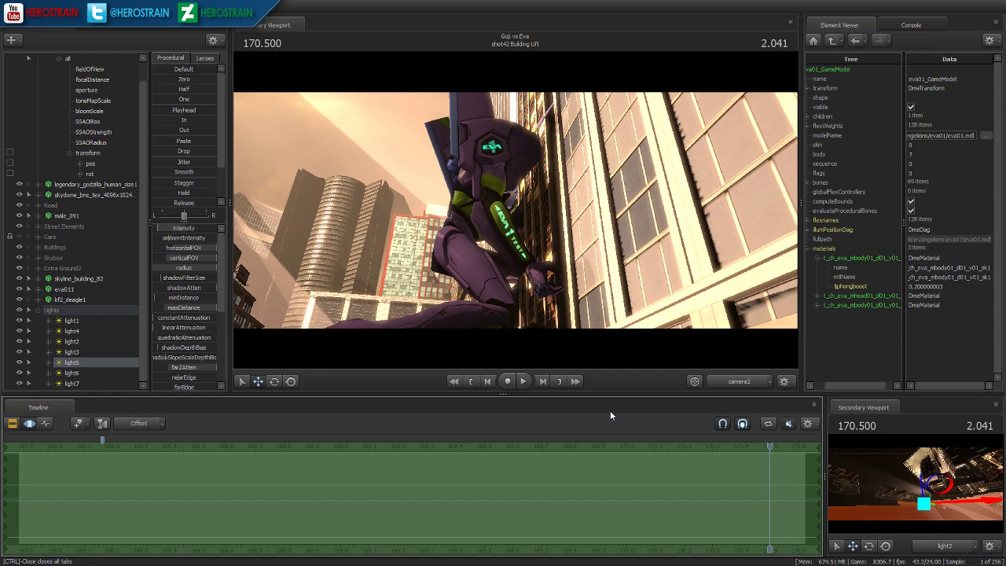
key(F3)
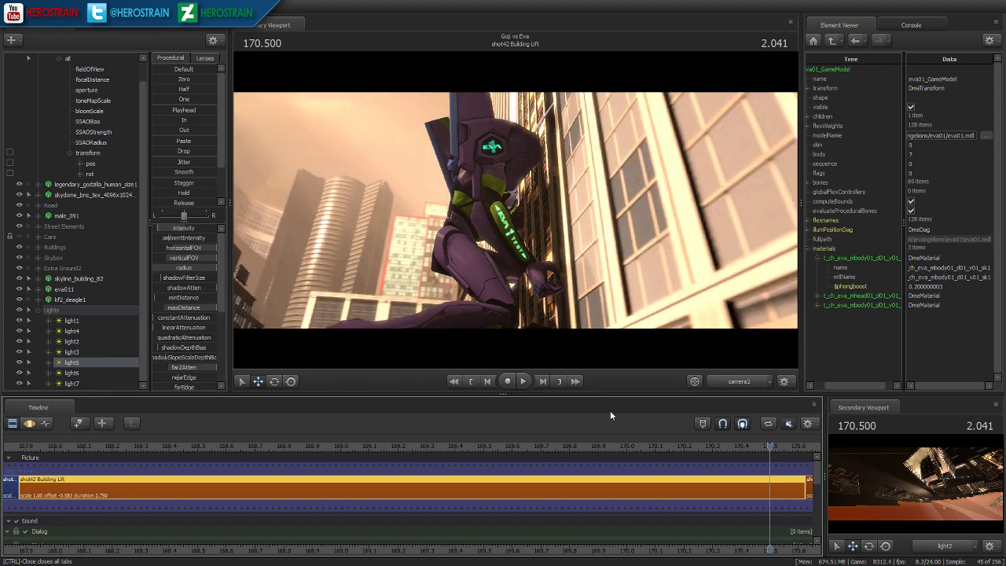
- Select the camera's aperture control in the Motion Editor to inspect it and return to the Clip Editor
click(29, 423)
click(86, 90)
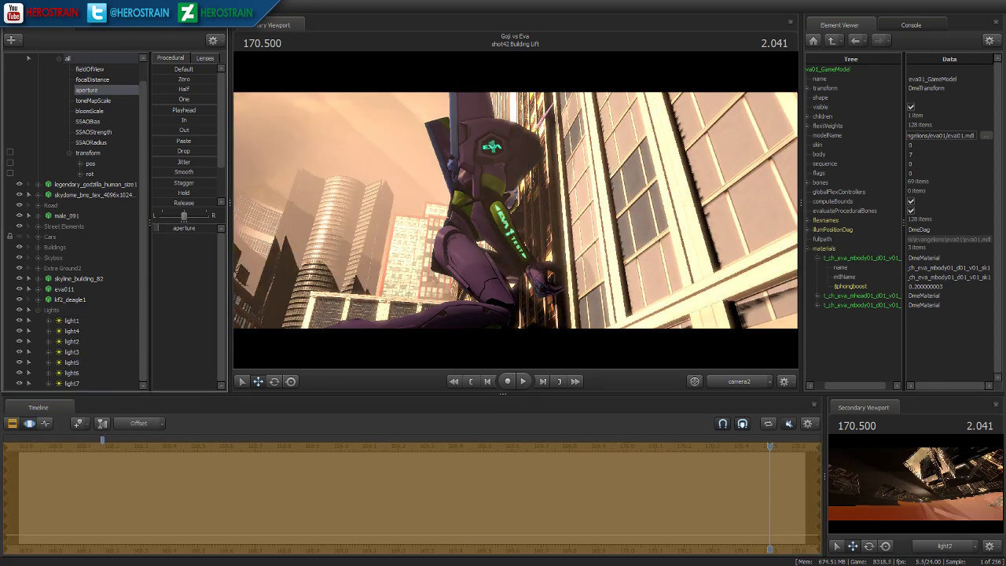
click(15, 424)
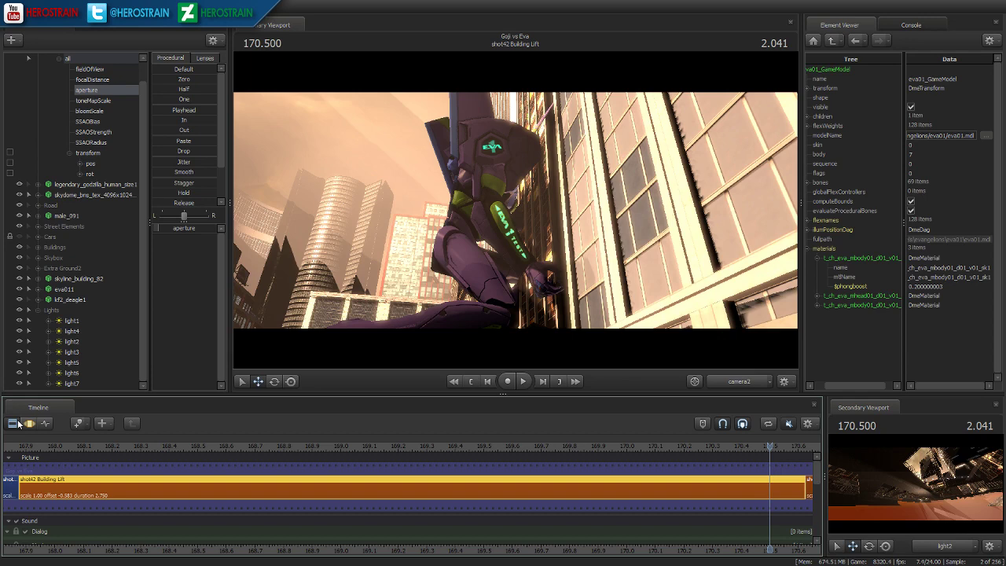
- Look over the sequence of shots in the Clip Editor, from the ones around shot42 to the whole film
scroll(436, 503, down, 5)
scroll(593, 520, down, 2)
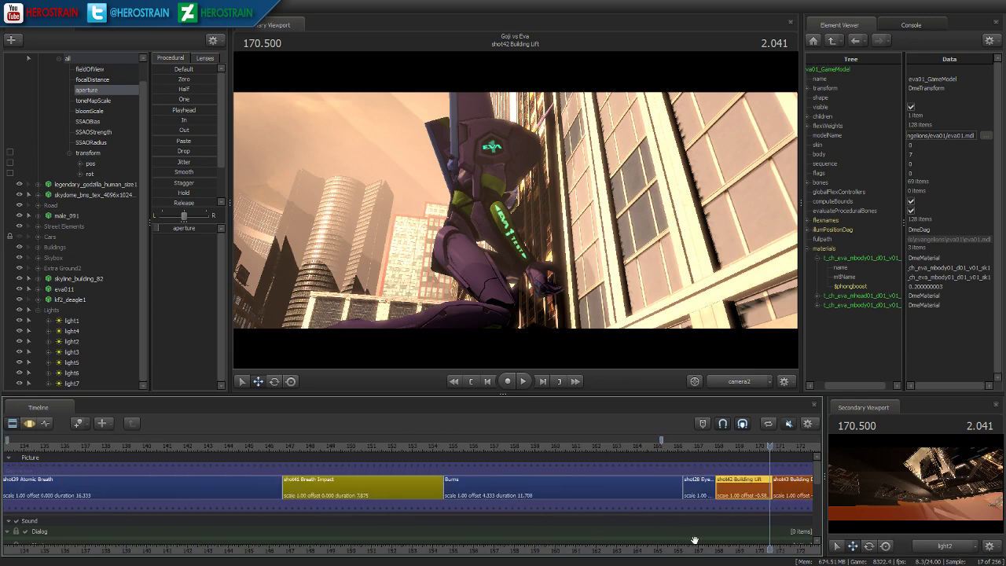
middle_drag(734, 555, 382, 514)
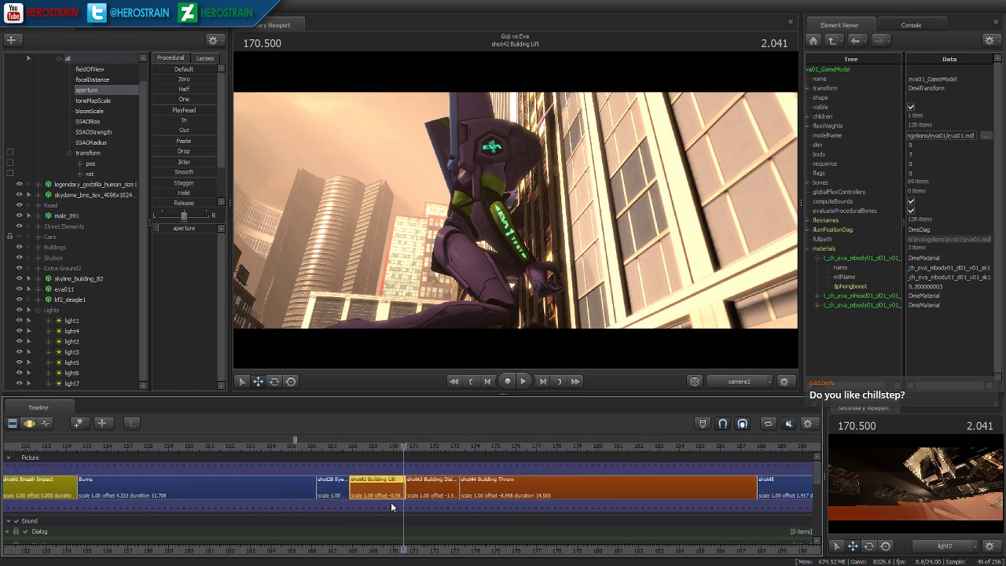
scroll(381, 515, down, 5)
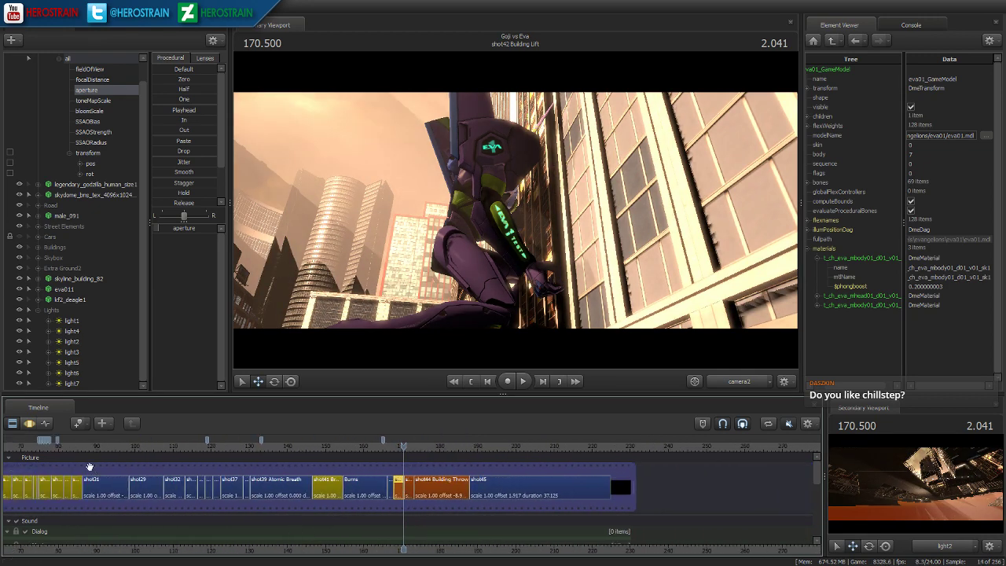
middle_drag(168, 550, 247, 550)
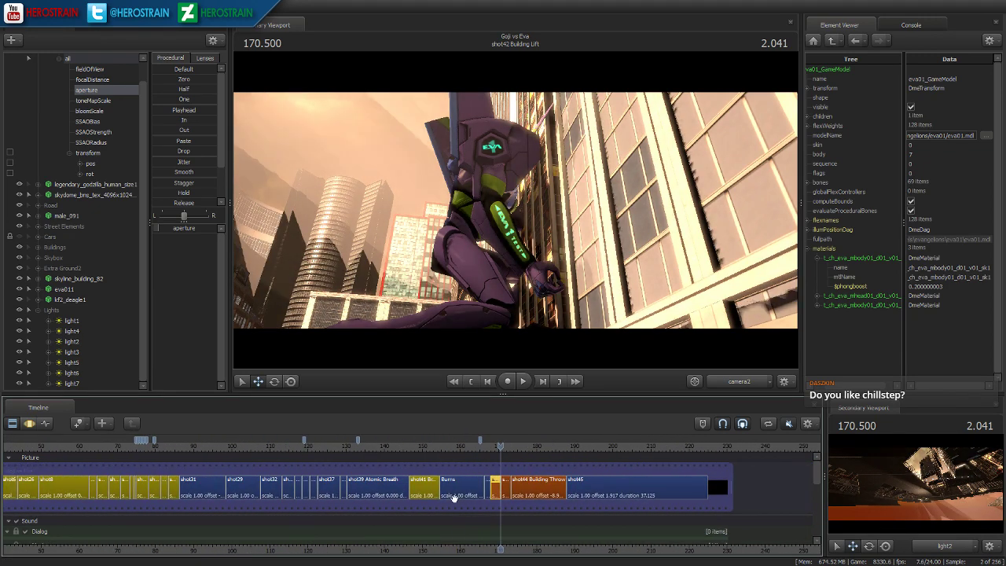
scroll(454, 503, up, 4)
scroll(455, 503, up, 2)
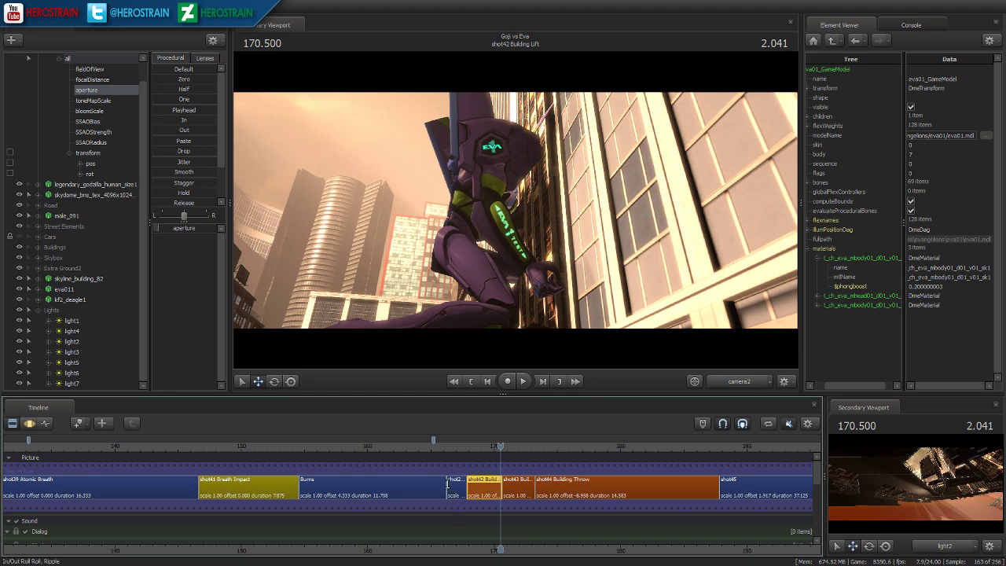
scroll(437, 507, down, 1)
scroll(437, 506, down, 2)
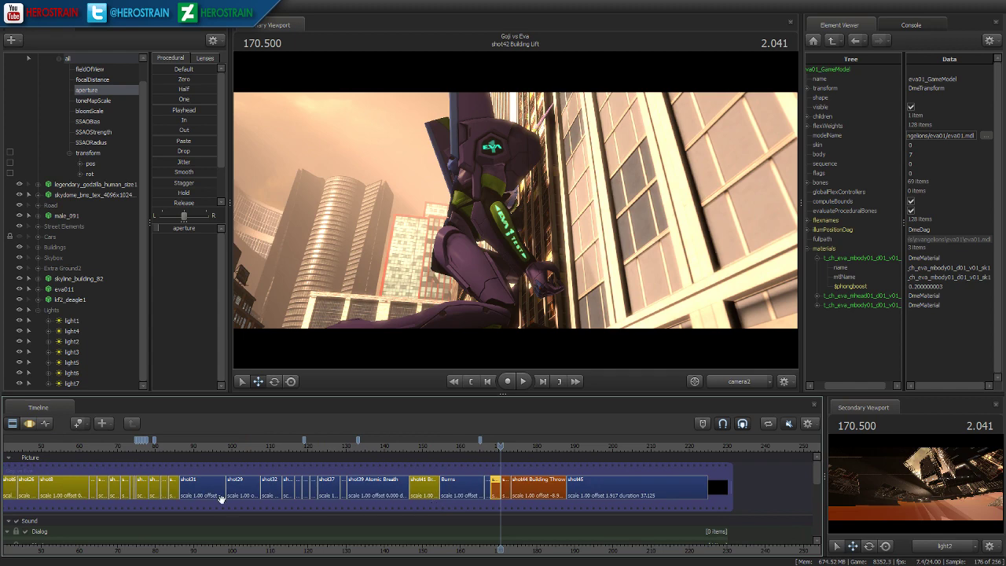
scroll(224, 502, down, 2)
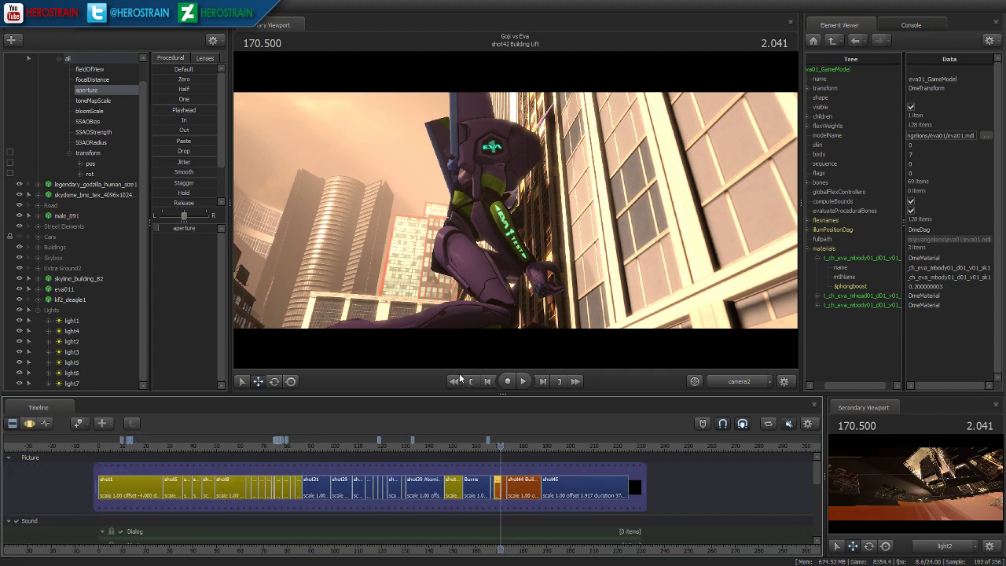
- Compare the lighting of shot42 Building Lift with that of shot1 and shot5
drag(98, 446, 157, 448)
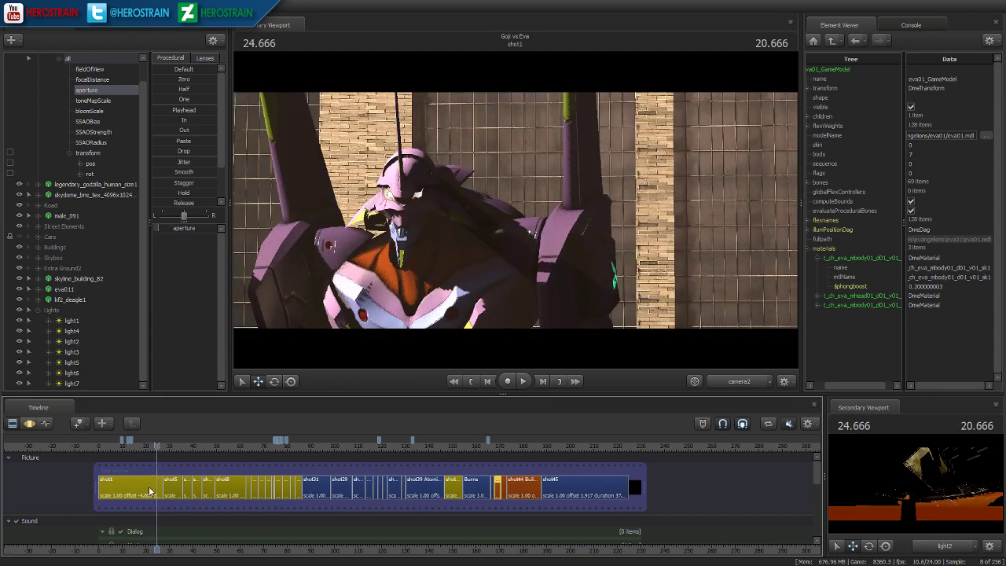
scroll(517, 492, up, 2)
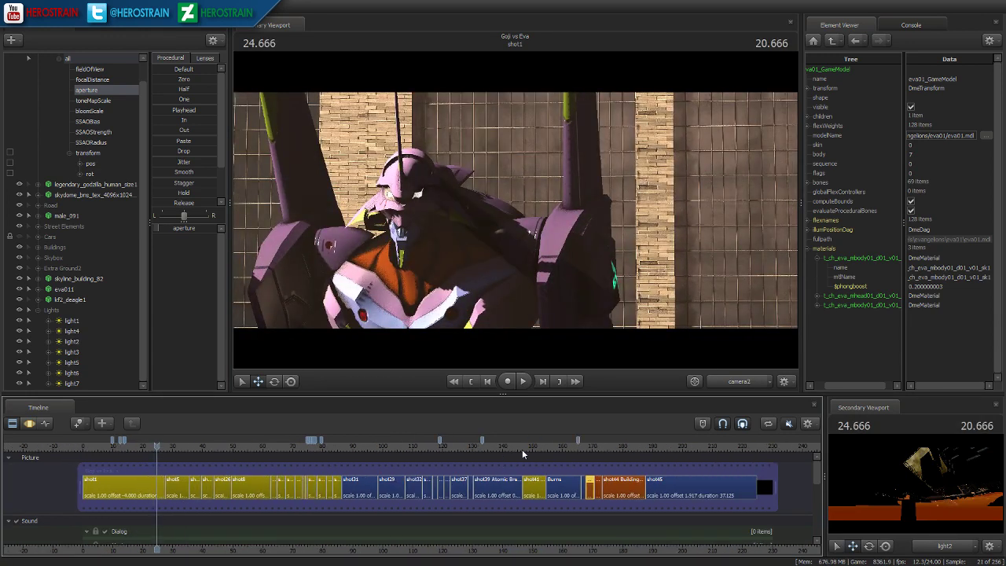
click(589, 446)
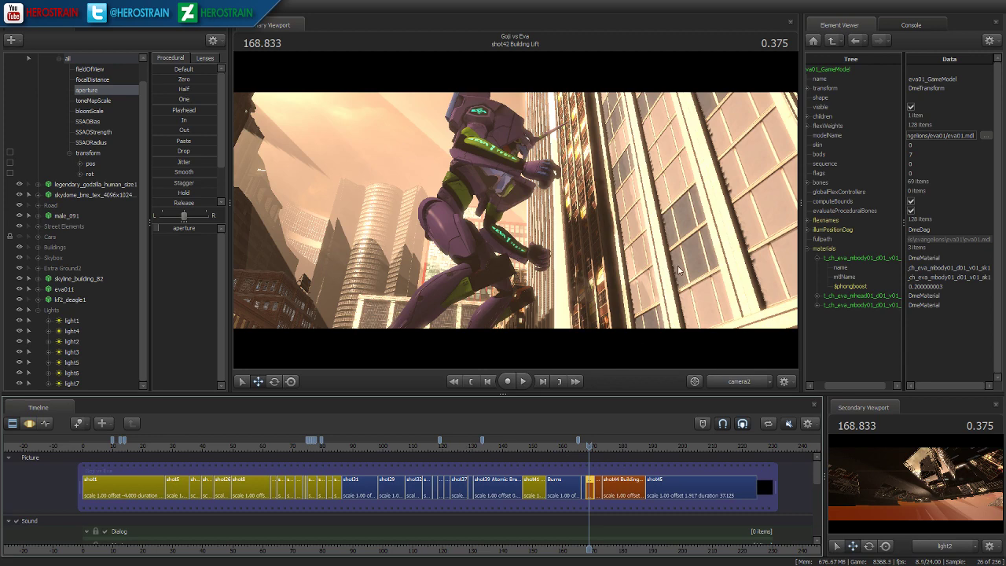
click(170, 450)
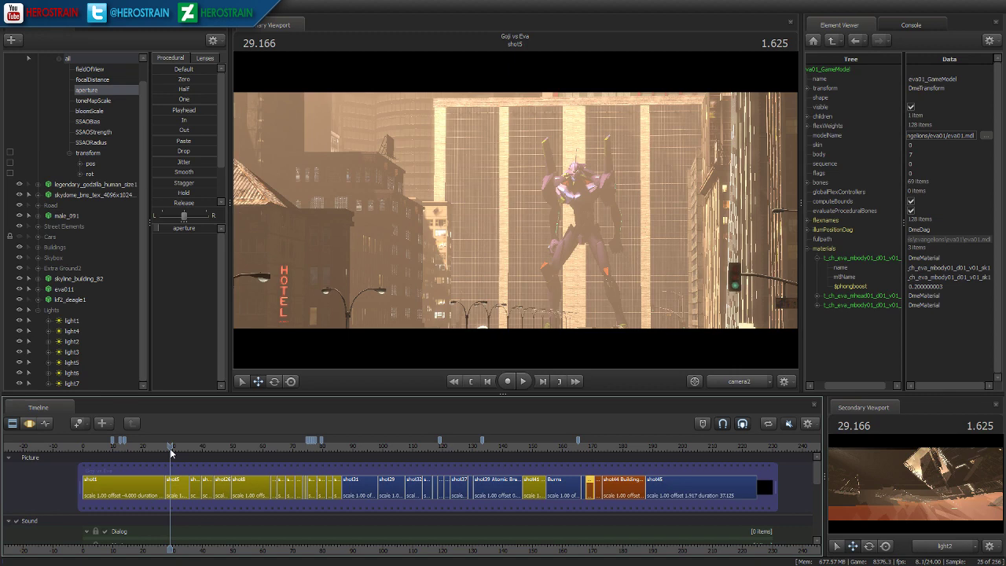
- View the Eva's lighting in shot6 and shot4, select shot4 and go to its first frame
scroll(187, 480, up, 4)
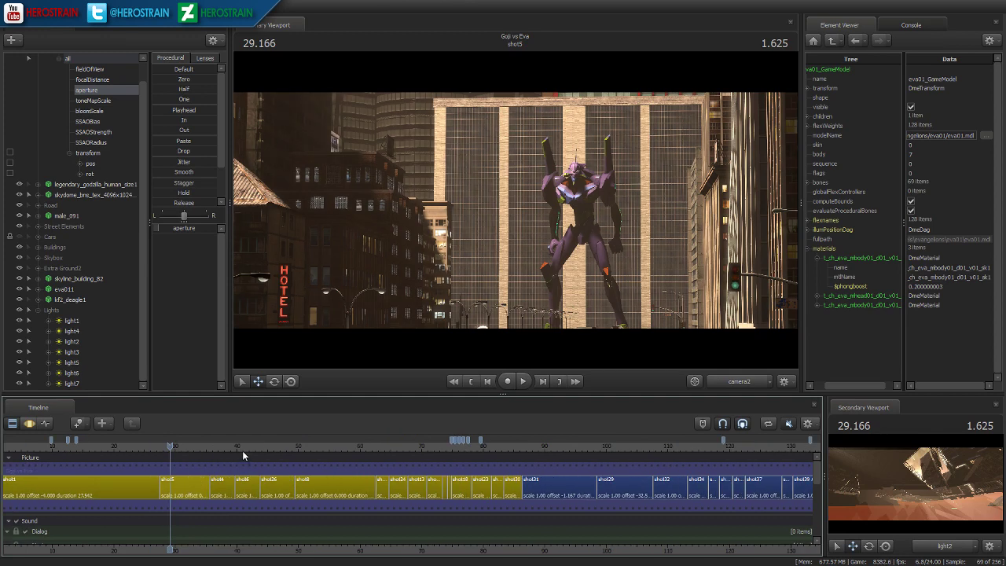
scroll(242, 450, up, 2)
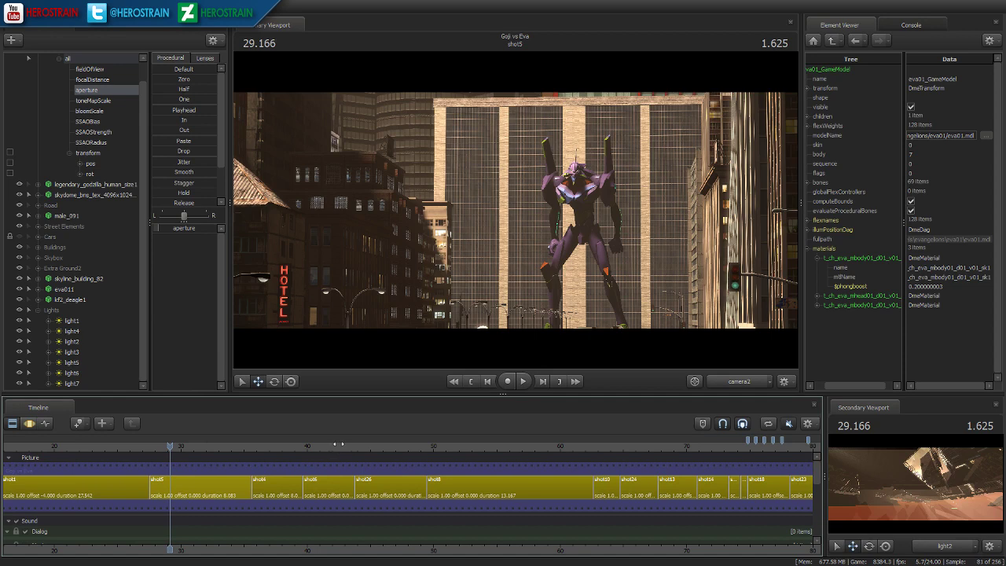
click(338, 446)
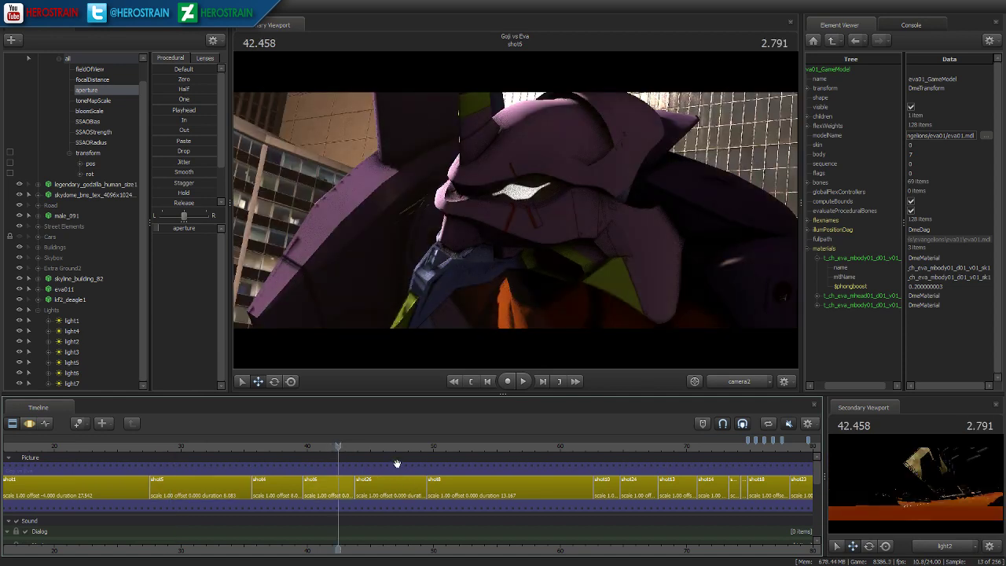
click(290, 446)
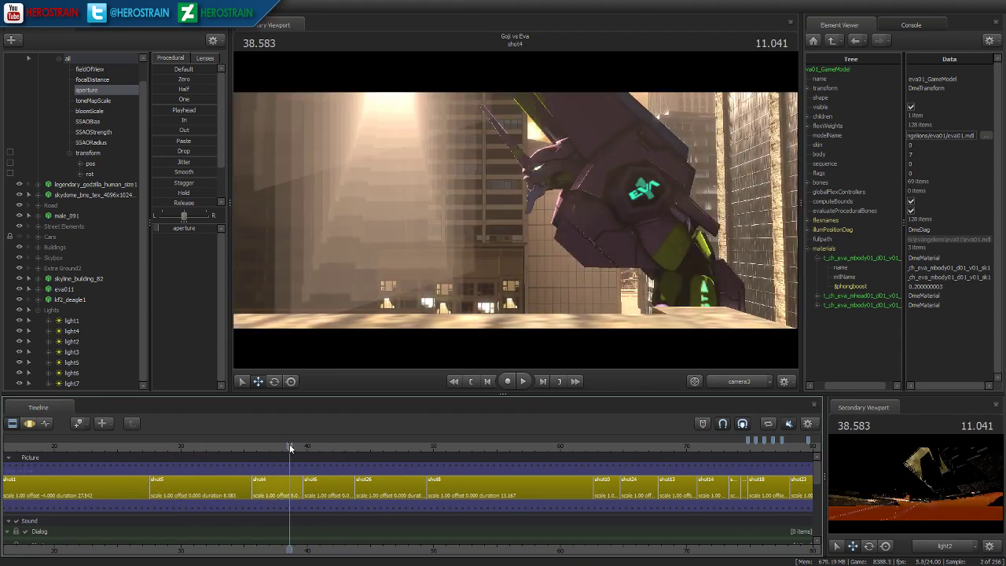
click(276, 486)
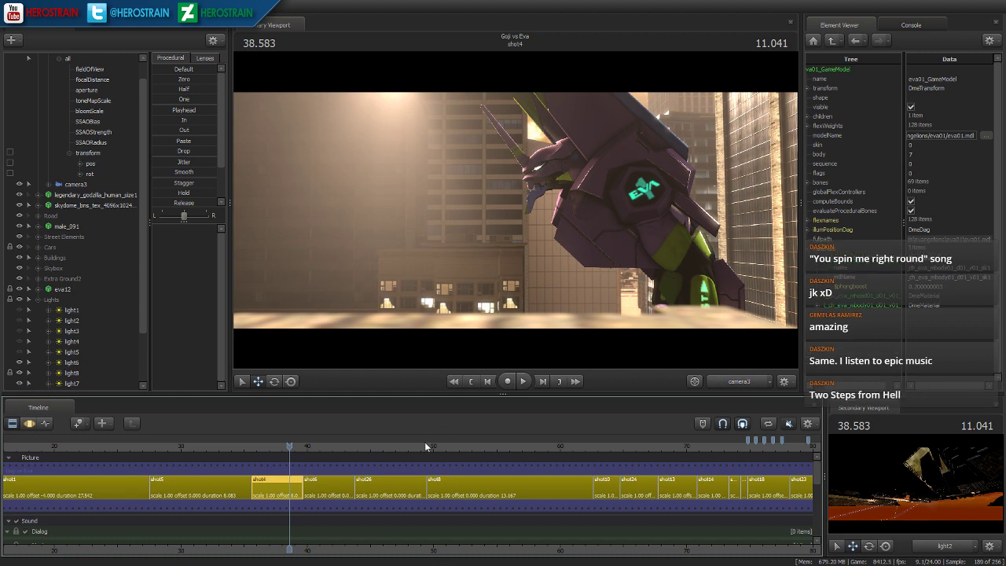
click(471, 384)
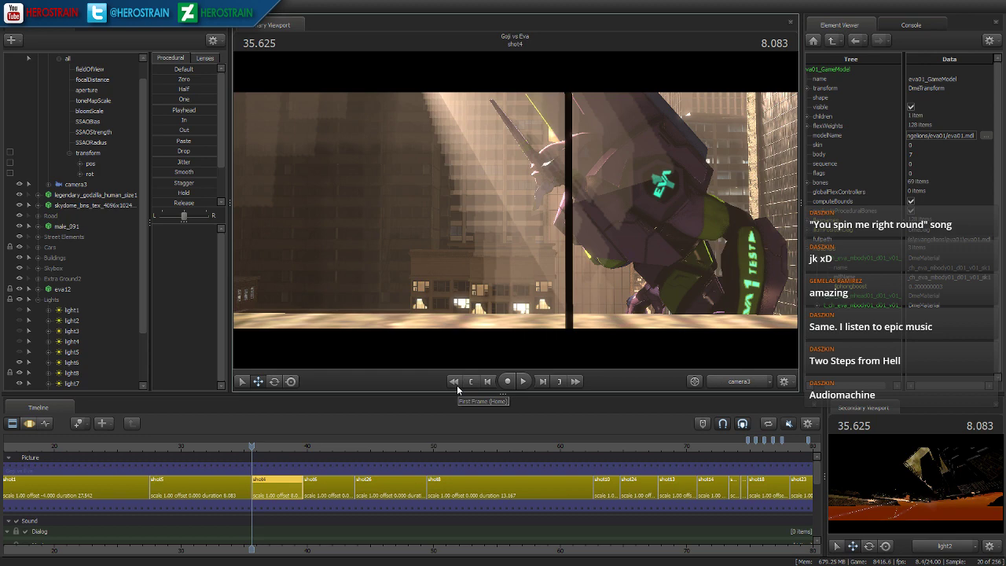
- Return to shot42 Building Lift at 169.375 and center the timeline on it and the neighboring shots
scroll(408, 520, down, 4)
middle_drag(433, 553, 205, 551)
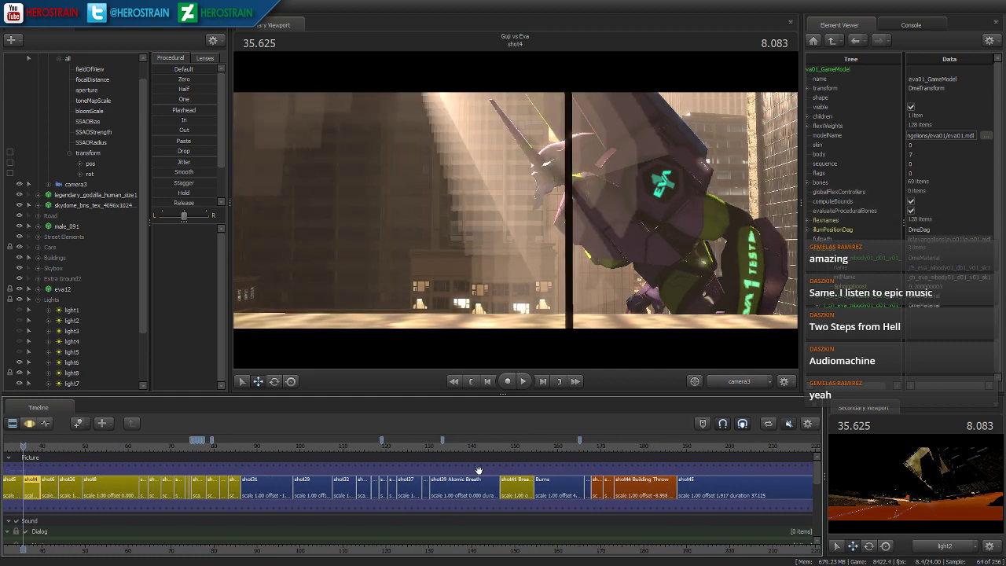
click(598, 446)
middle_drag(631, 548, 484, 537)
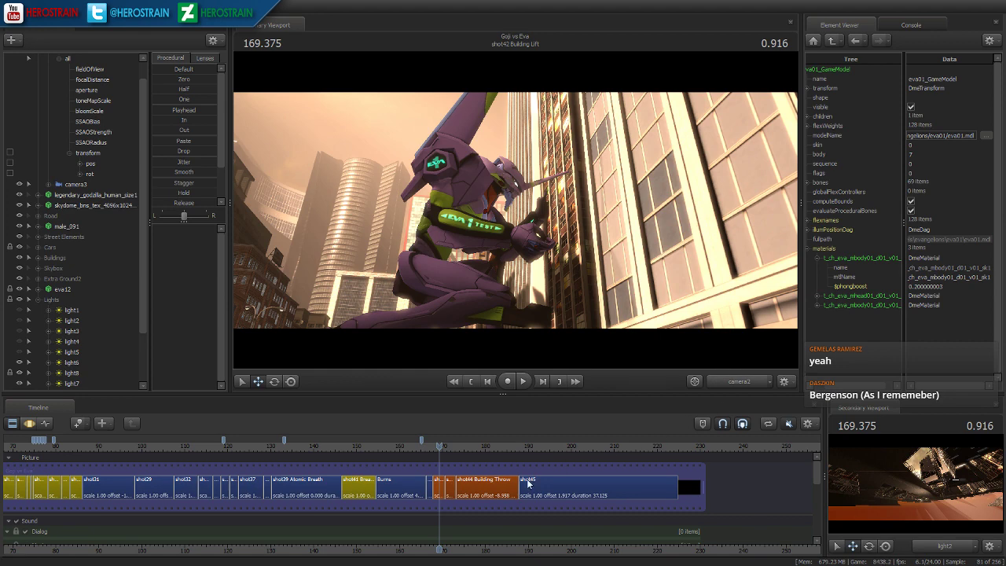
scroll(528, 483, up, 3)
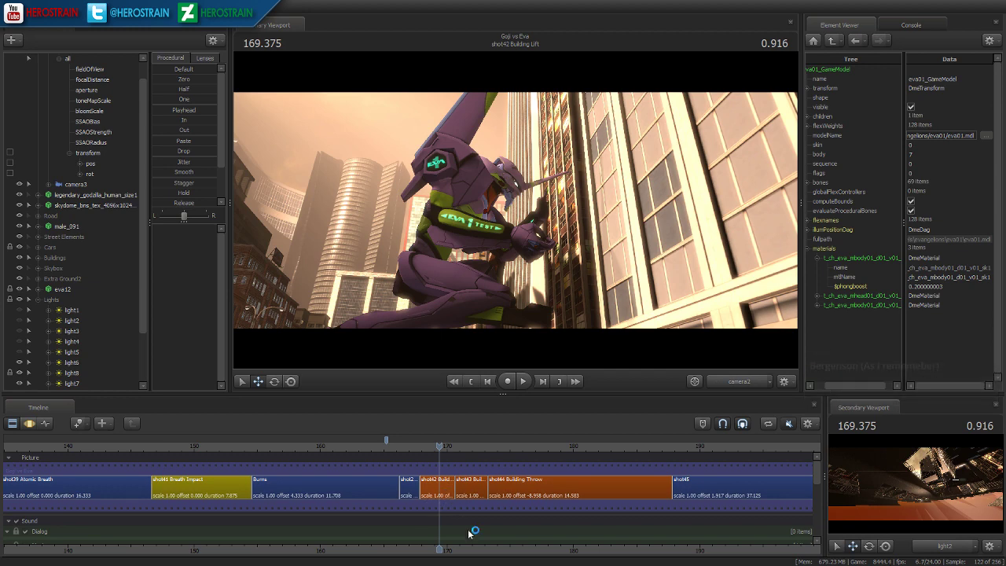
scroll(561, 521, up, 5)
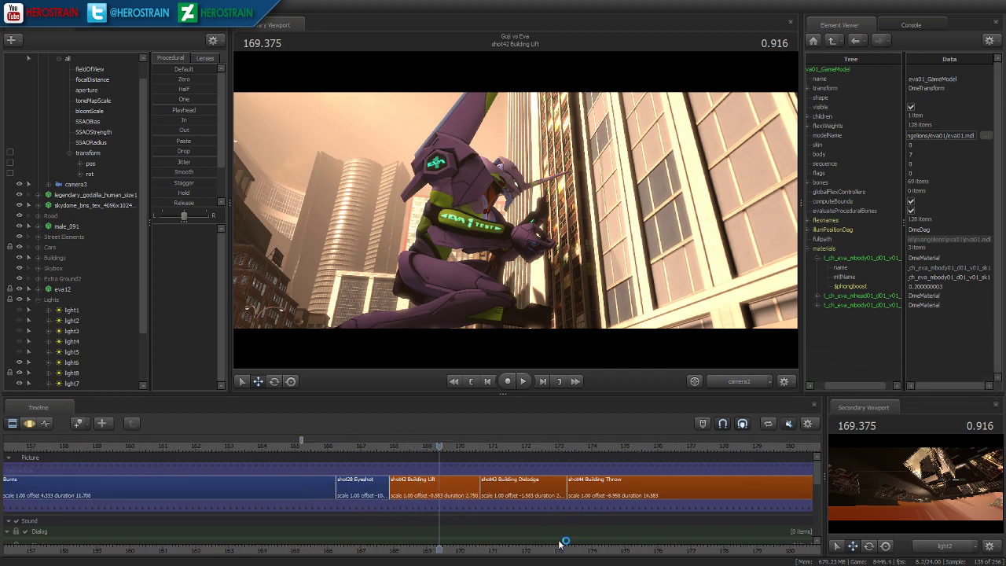
mouse_move(510, 547)
mouse_down()
mouse_move(492, 546)
mouse_move(501, 546)
mouse_up()
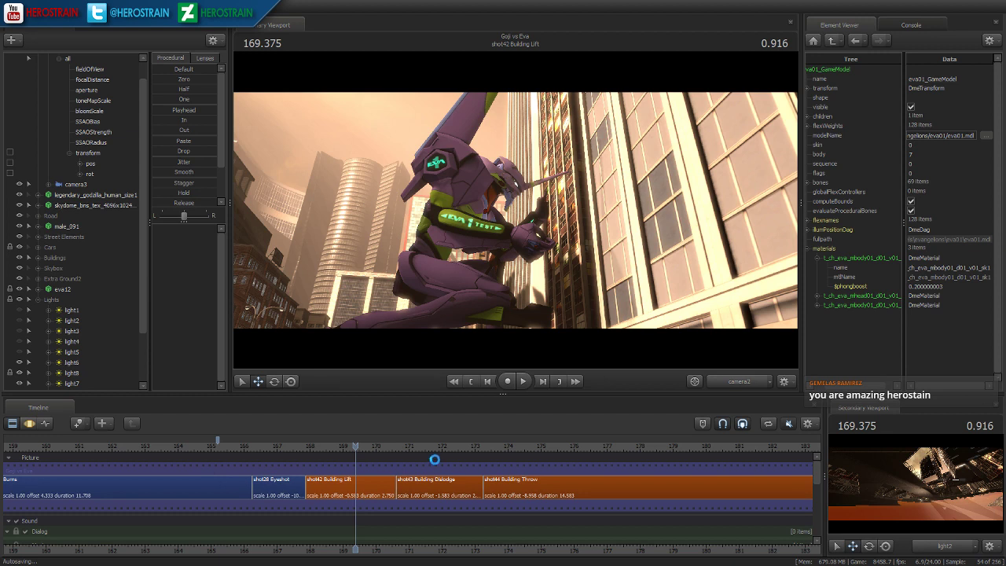
- Select shot42 Building Lift, play it for review and close the Secondary Viewport
click(366, 487)
key(space)
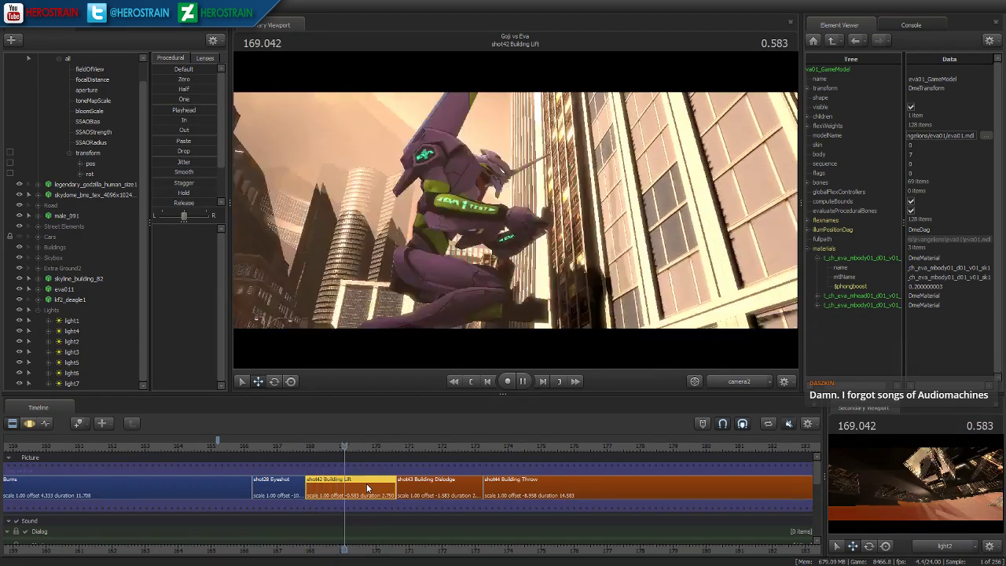
click(997, 408)
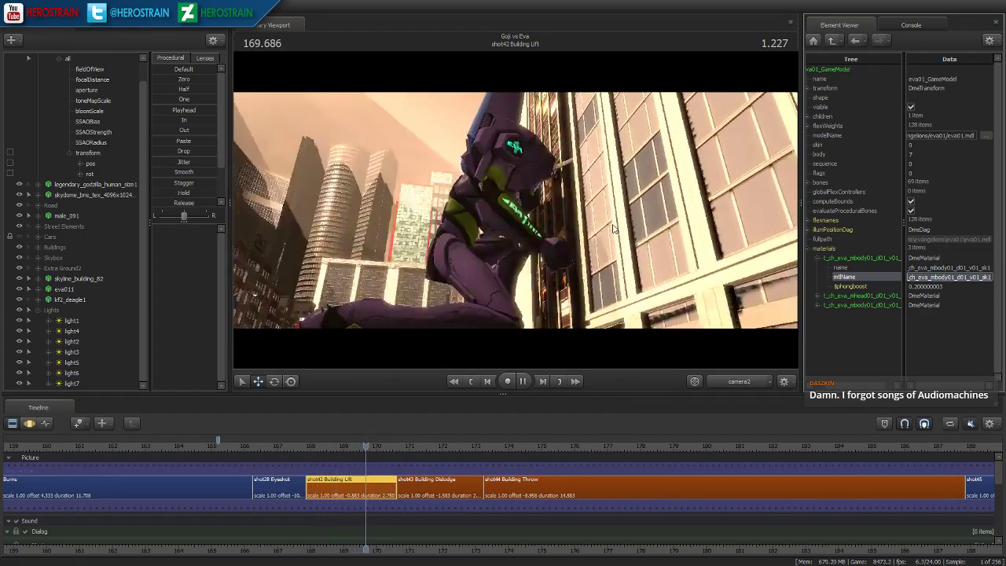
right_click(615, 227)
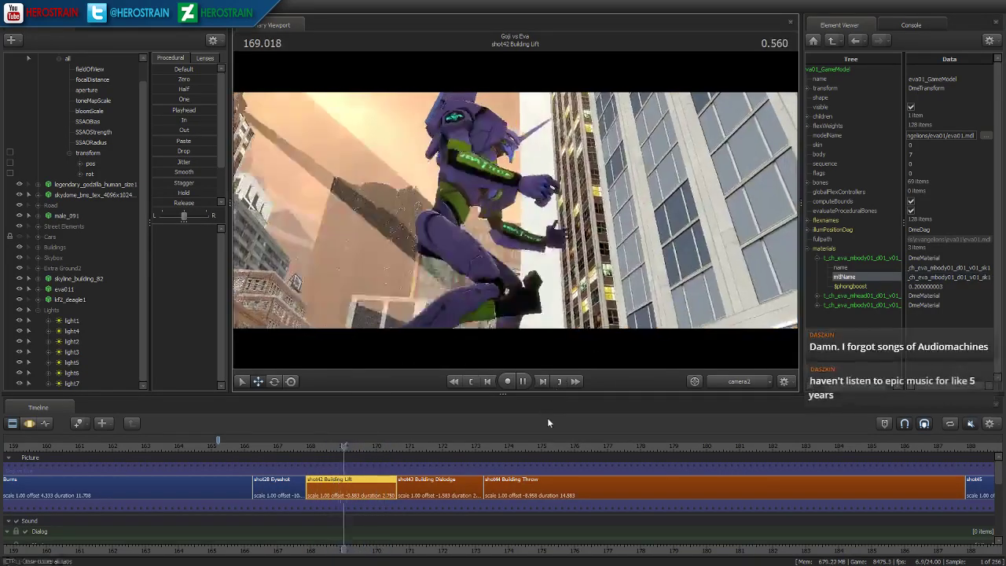